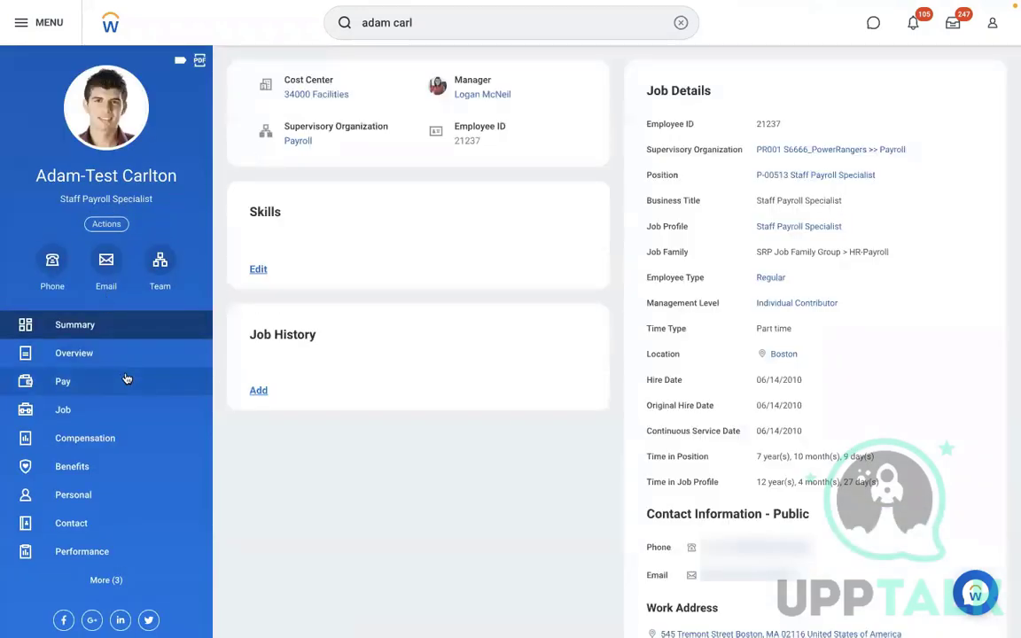
Show the test worker's benefit plans: the Charles Schwab 401(k) at 7% and the RBS 401K at $100 monthly
{"action": "left_click", "coordinate": [92, 410]}
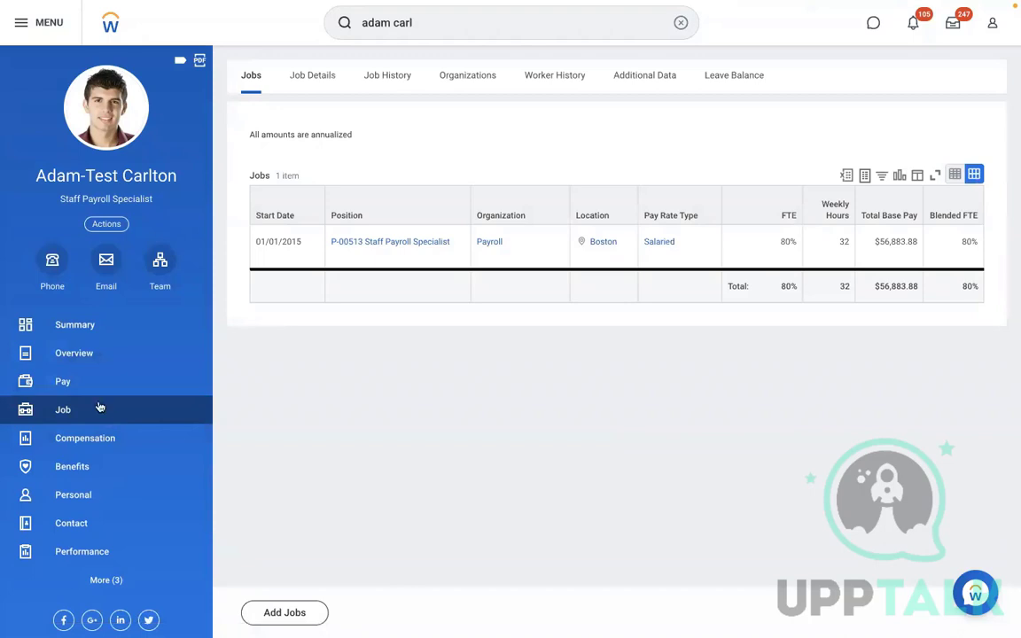
{"action": "left_click", "coordinate": [82, 470]}
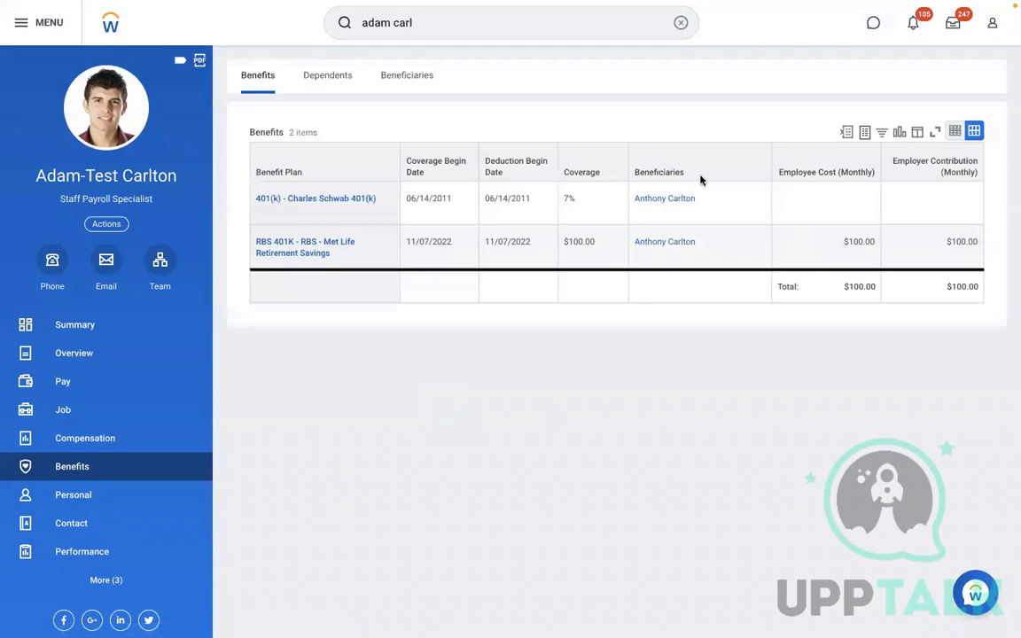
{"action": "left_click", "coordinate": [749, 255]}
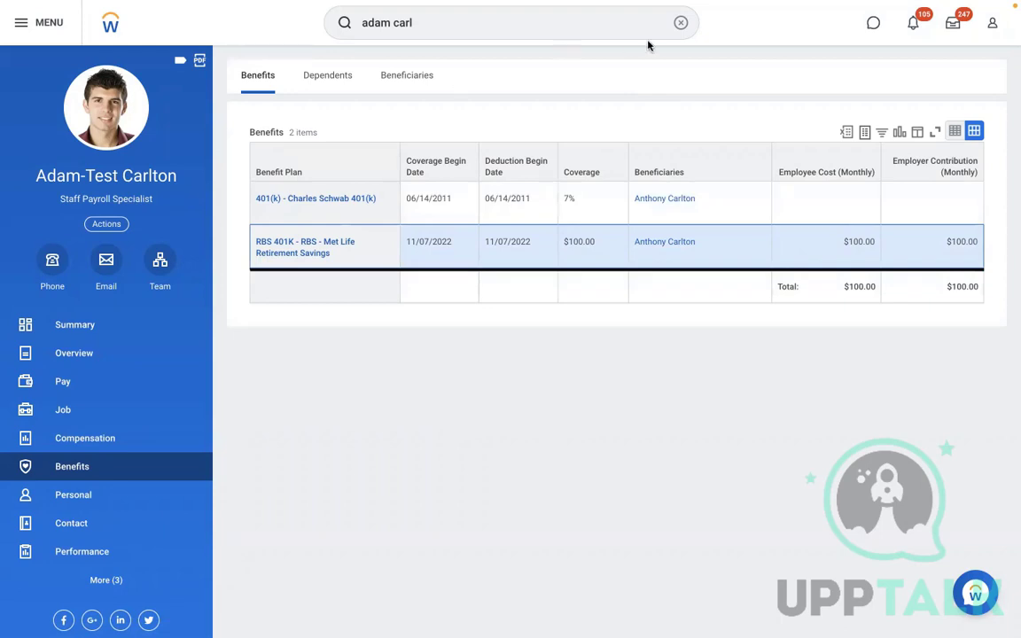
{"action": "left_click", "coordinate": [680, 23]}
Search 'ben co', open Benefit Coverage Types, and browse the Health Savings Account coverage types
{"action": "left_click", "coordinate": [676, 29]}
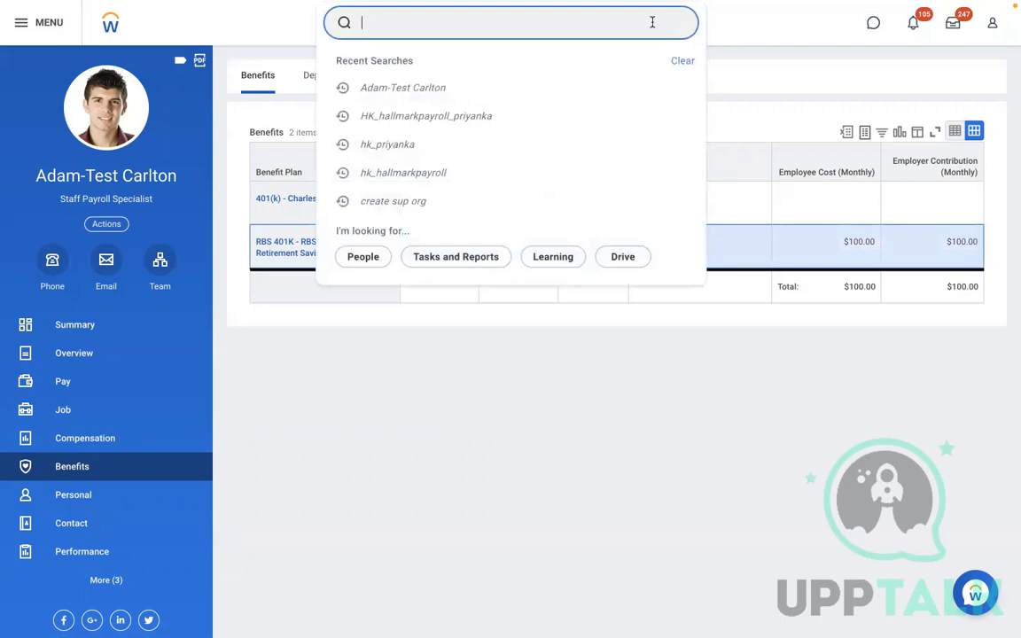
{"action": "type", "text": "ben cov"}
{"action": "left_click", "coordinate": [496, 65]}
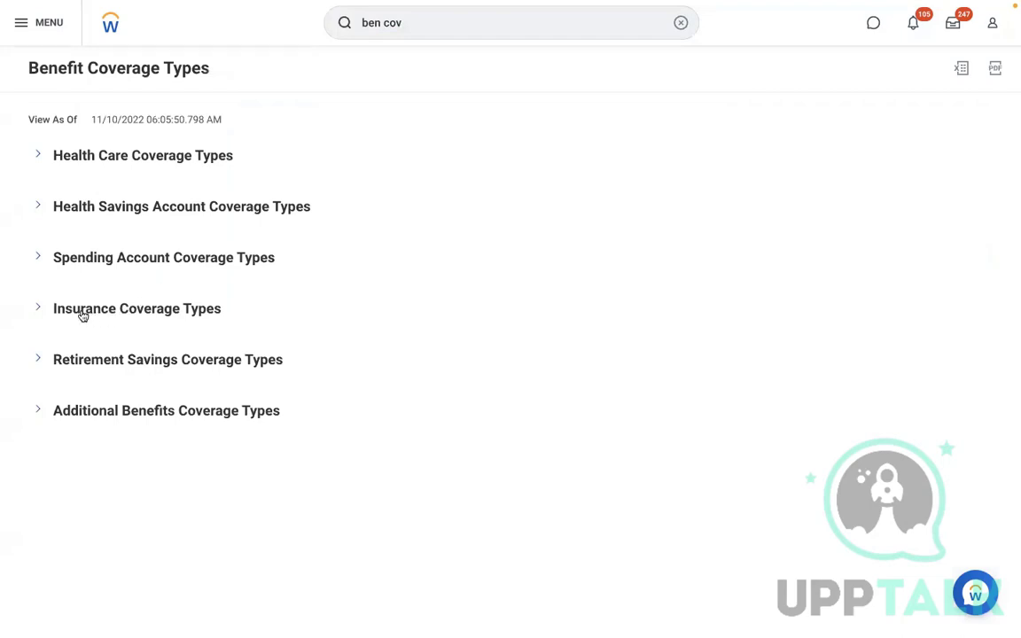
{"action": "left_click", "coordinate": [65, 207]}
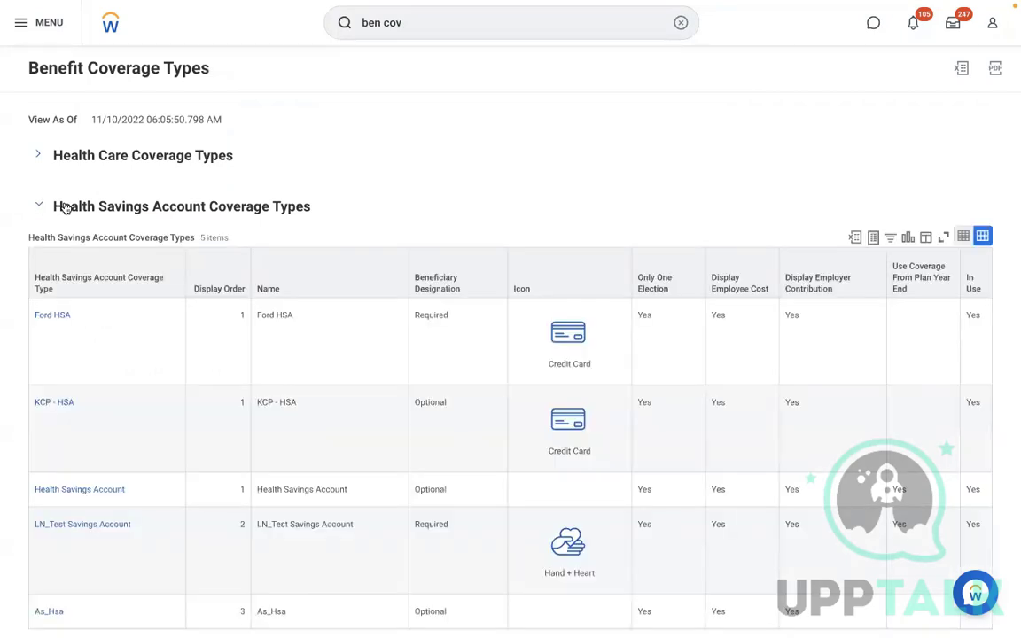
{"action": "left_click", "coordinate": [65, 207]}
{"action": "left_click", "coordinate": [680, 23]}
{"action": "type", "text": "ma"}
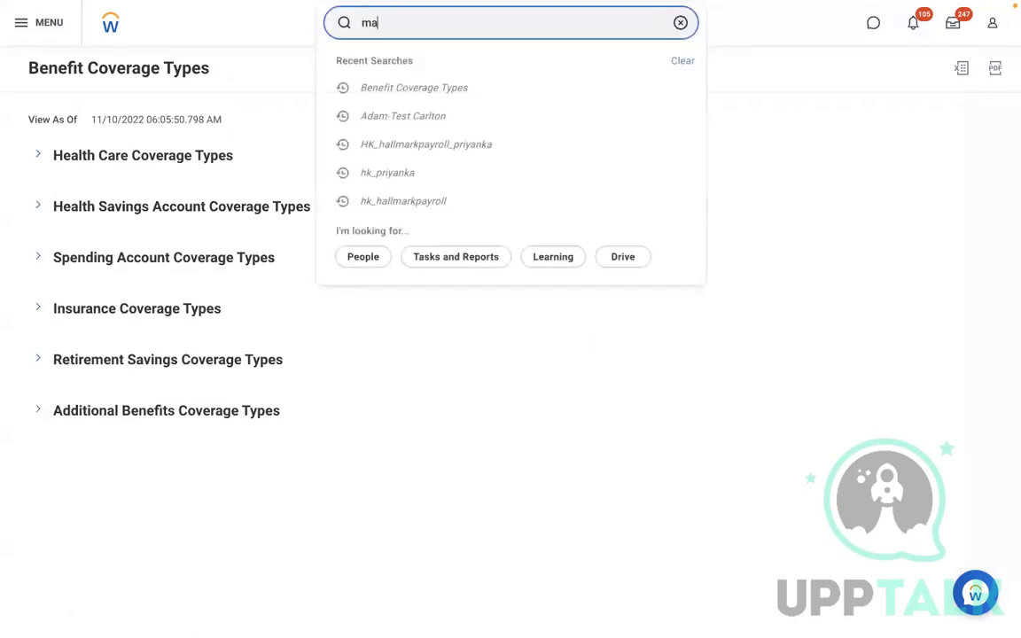
{"action": "type", "text": "intain ben cov"}
Turn off Display Employee Cost on the RBS 401K retirement savings coverage type, save, and verify the change
{"action": "left_click", "coordinate": [577, 56]}
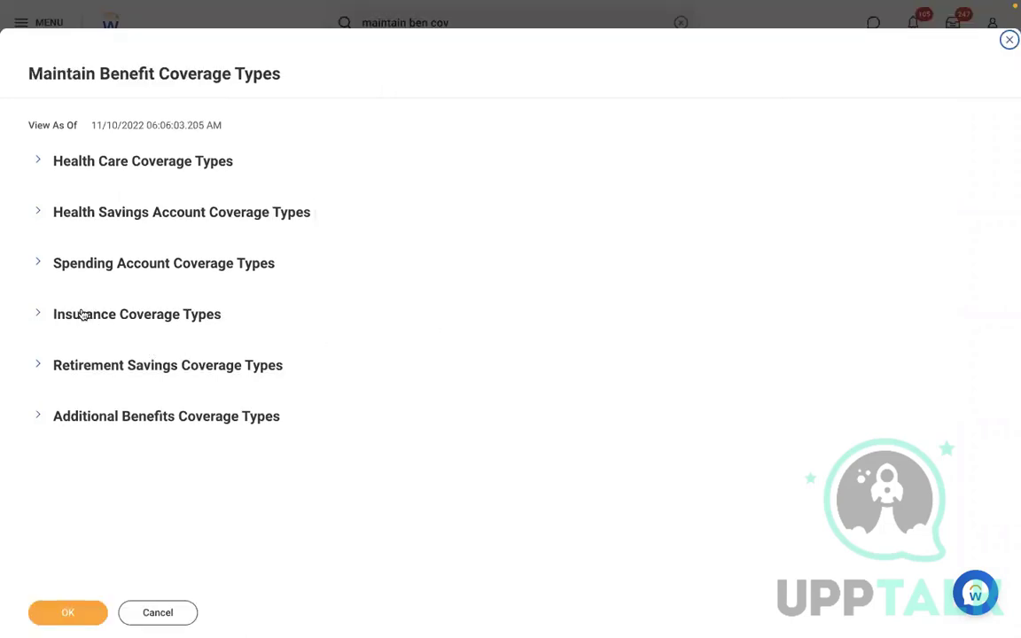
{"action": "left_click", "coordinate": [40, 366]}
{"action": "scroll", "coordinate": [467, 306], "scroll_direction": "down", "scroll_amount": 2}
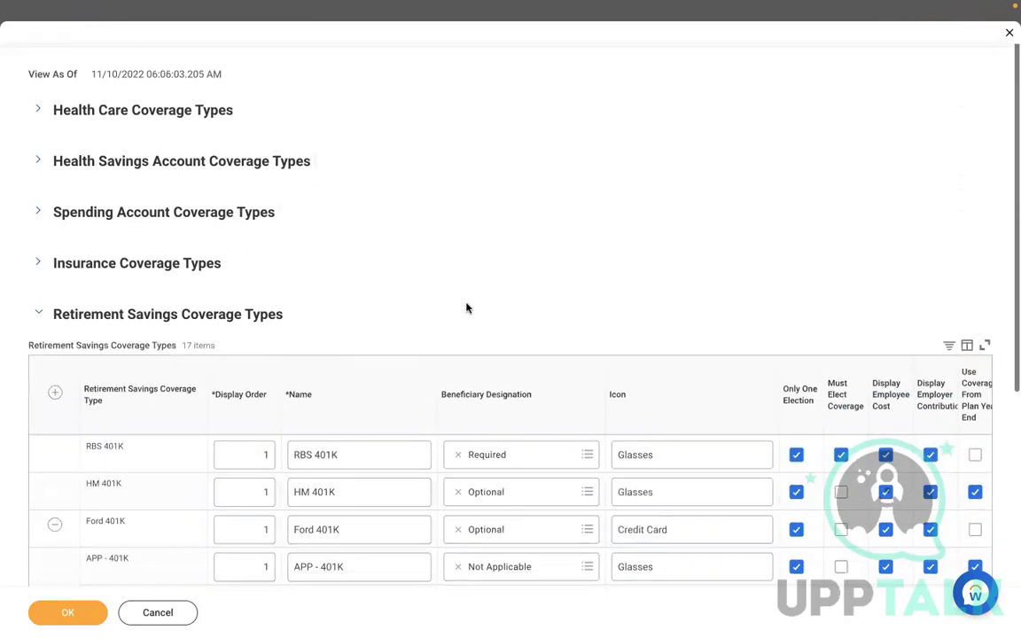
{"action": "scroll", "coordinate": [469, 309], "scroll_direction": "down", "scroll_amount": 1}
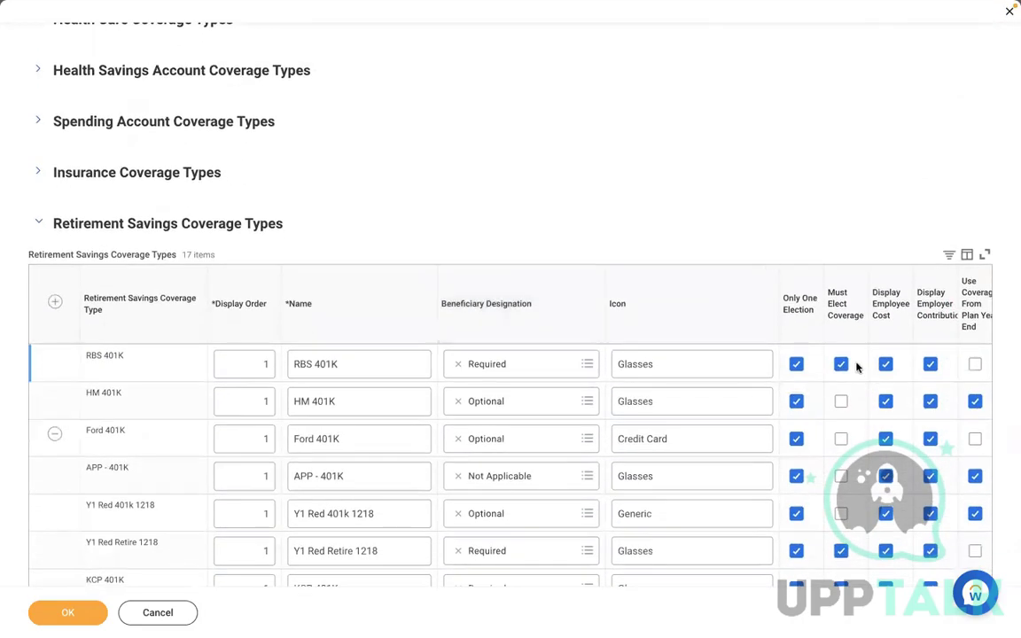
{"action": "left_click", "coordinate": [886, 365]}
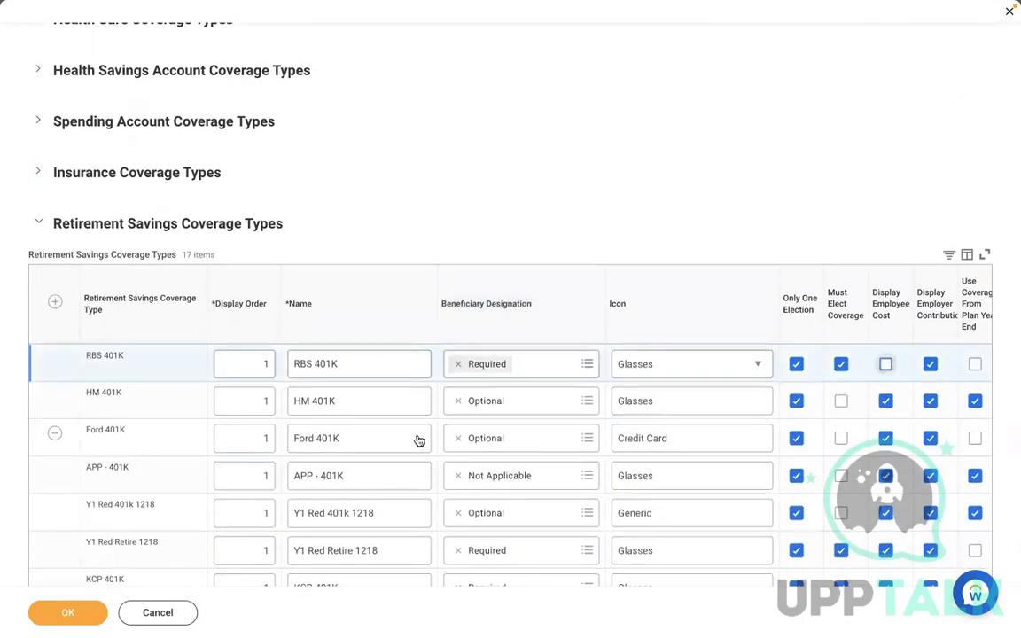
{"action": "left_click", "coordinate": [69, 621]}
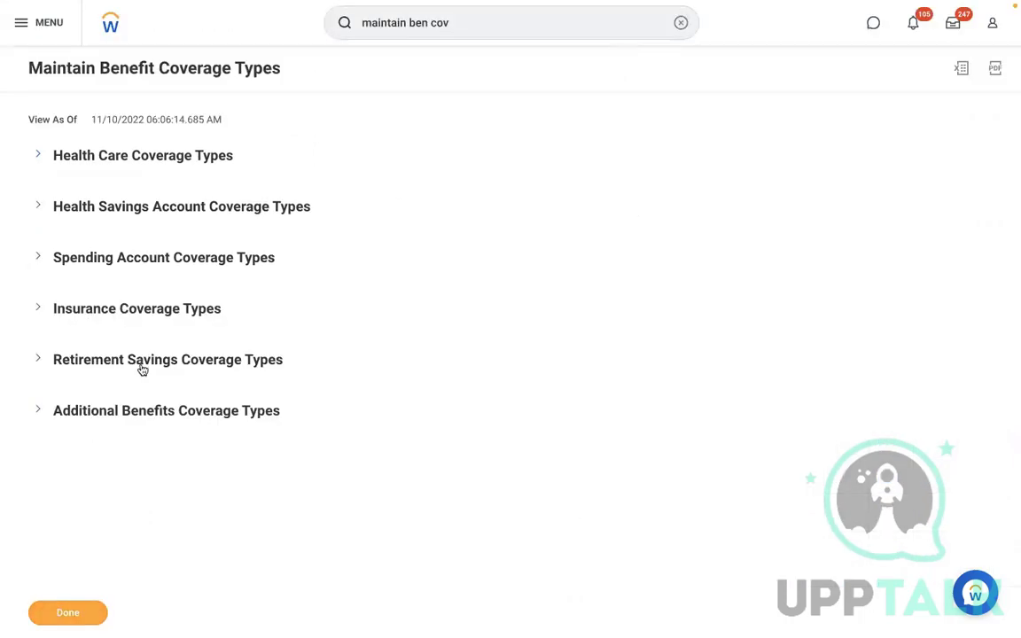
{"action": "left_click", "coordinate": [66, 359]}
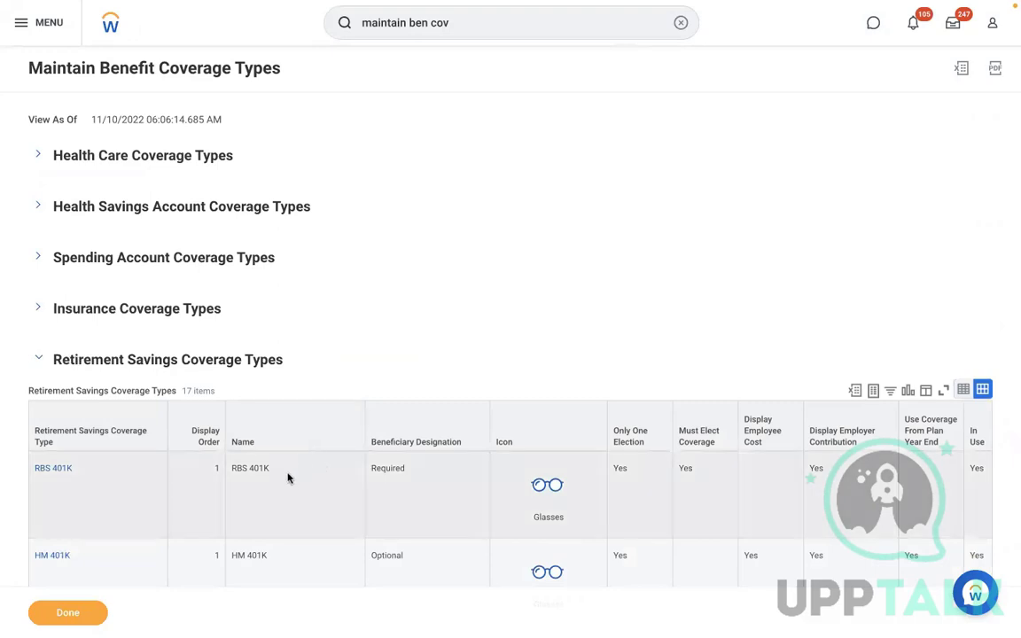
{"action": "left_click", "coordinate": [285, 478]}
{"action": "left_click", "coordinate": [681, 22]}
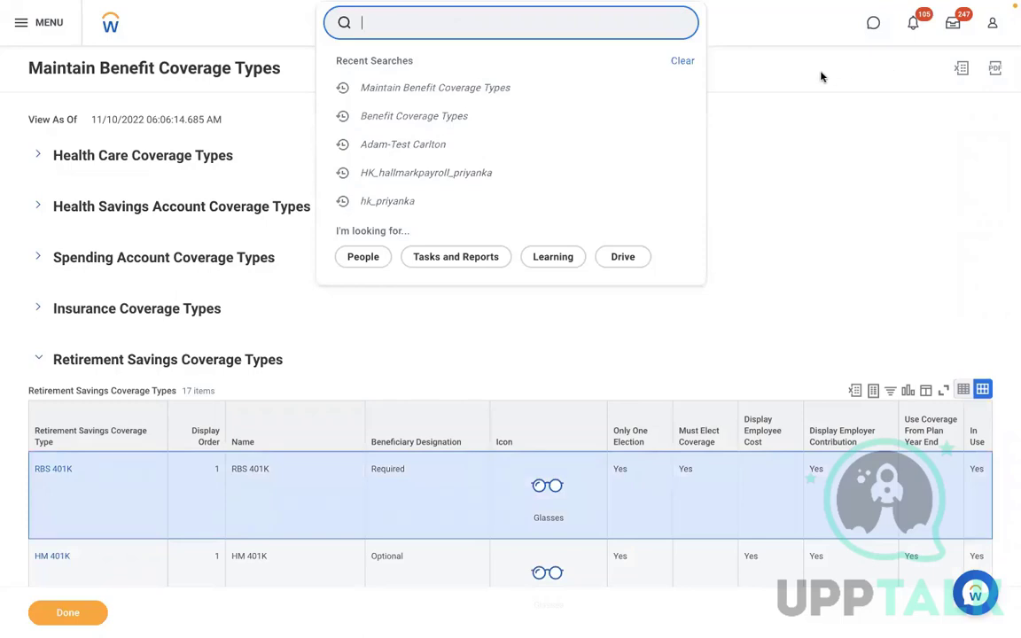
Reopen the test worker's Benefits and check the RBS 401K row's $100.00 monthly employer contribution
{"action": "left_click", "coordinate": [425, 148]}
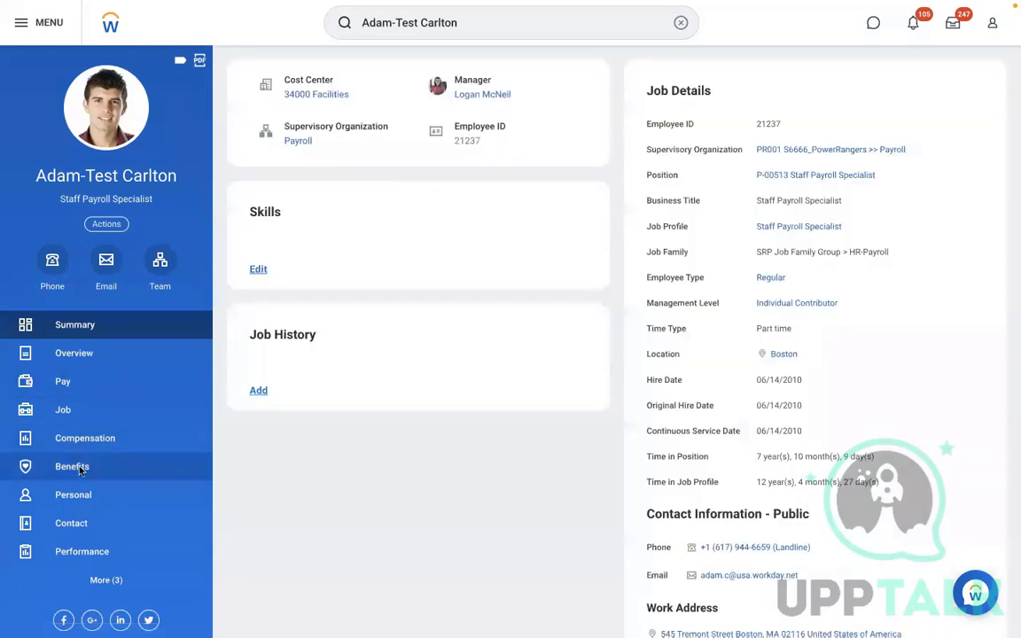
{"action": "left_click", "coordinate": [78, 468]}
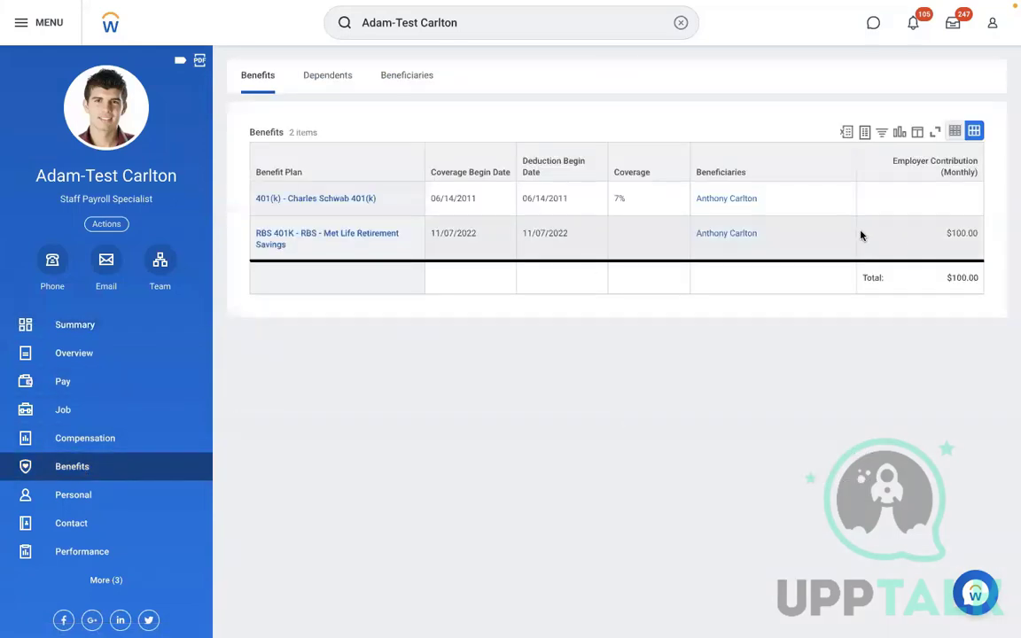
{"action": "left_click", "coordinate": [816, 239]}
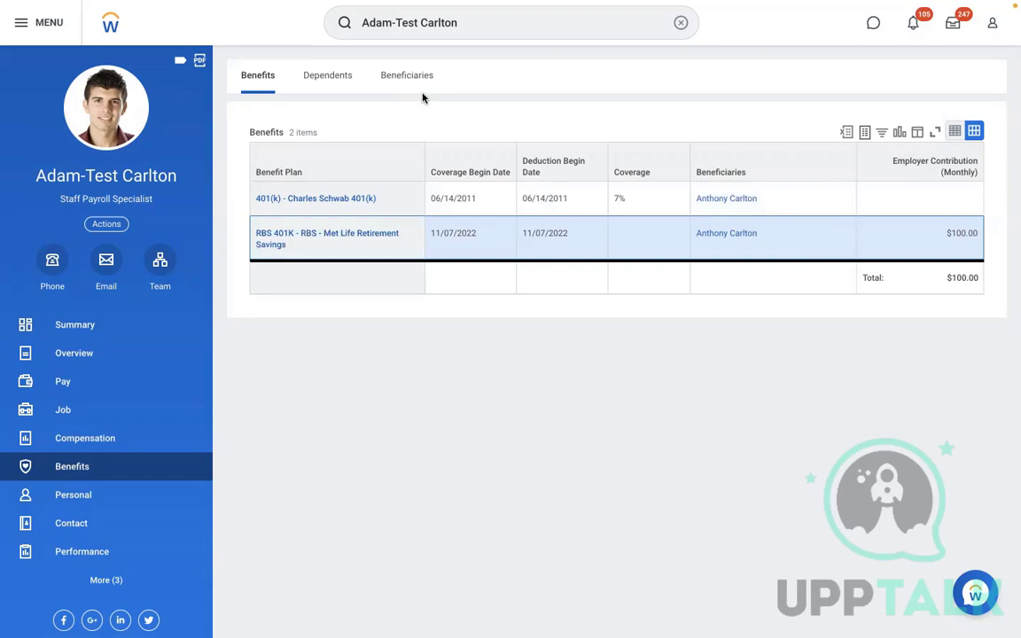
{"action": "left_click", "coordinate": [680, 23]}
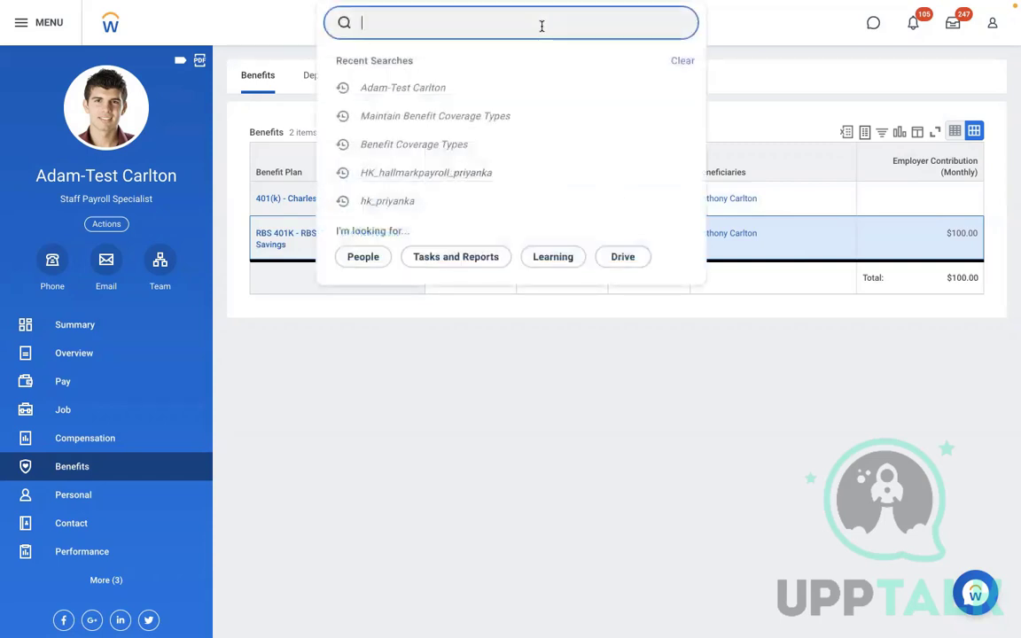
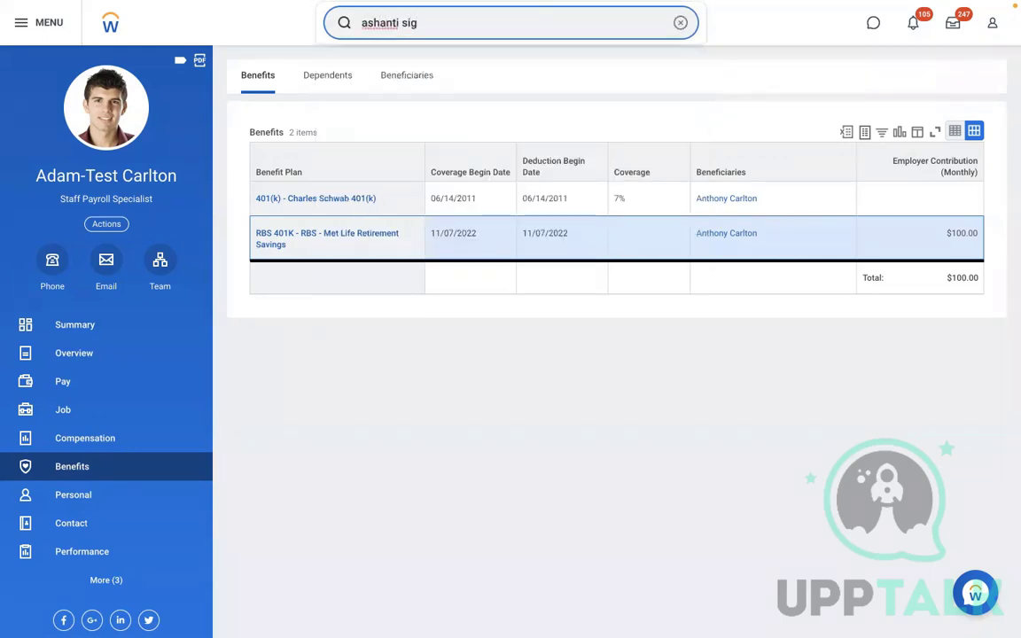
Search the office manager employee by name, view her Personal Information, and start editing it
{"action": "left_click", "coordinate": [415, 75]}
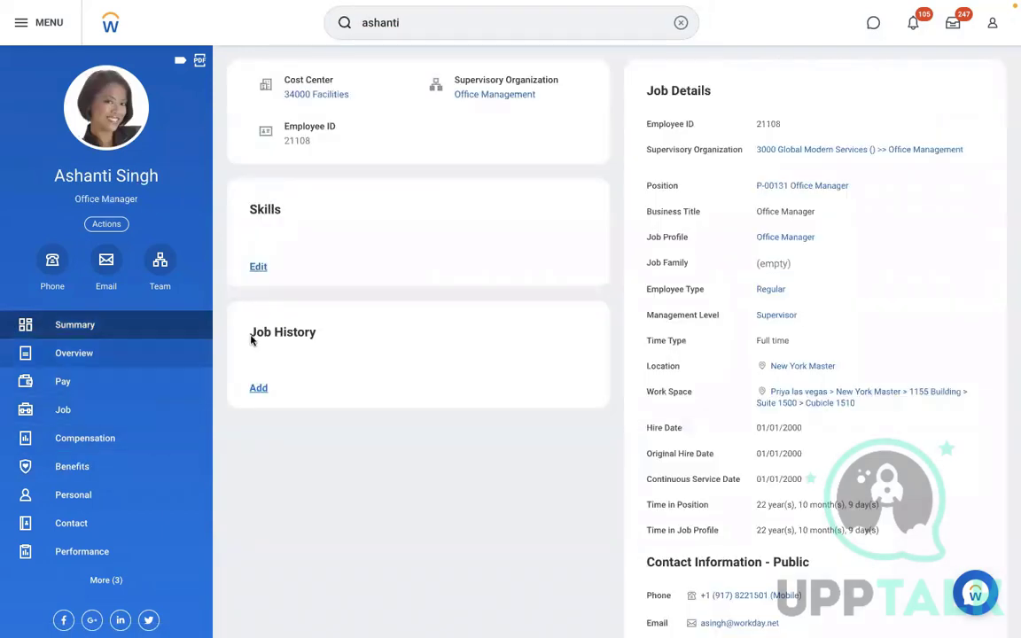
{"action": "left_click", "coordinate": [82, 495]}
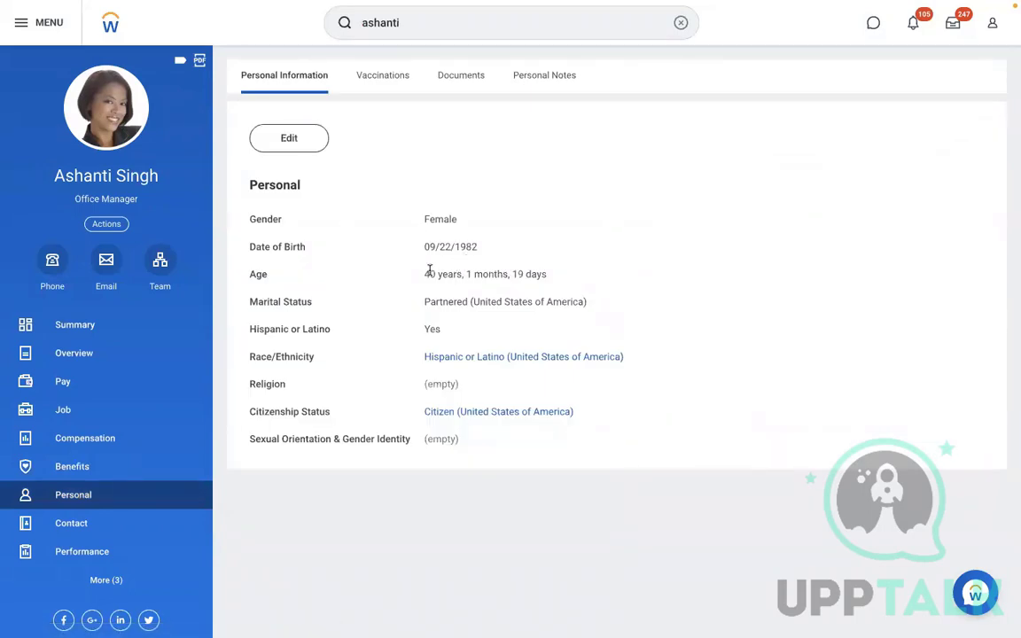
{"action": "left_click_drag", "start_coordinate": [422, 274], "coordinate": [552, 278]}
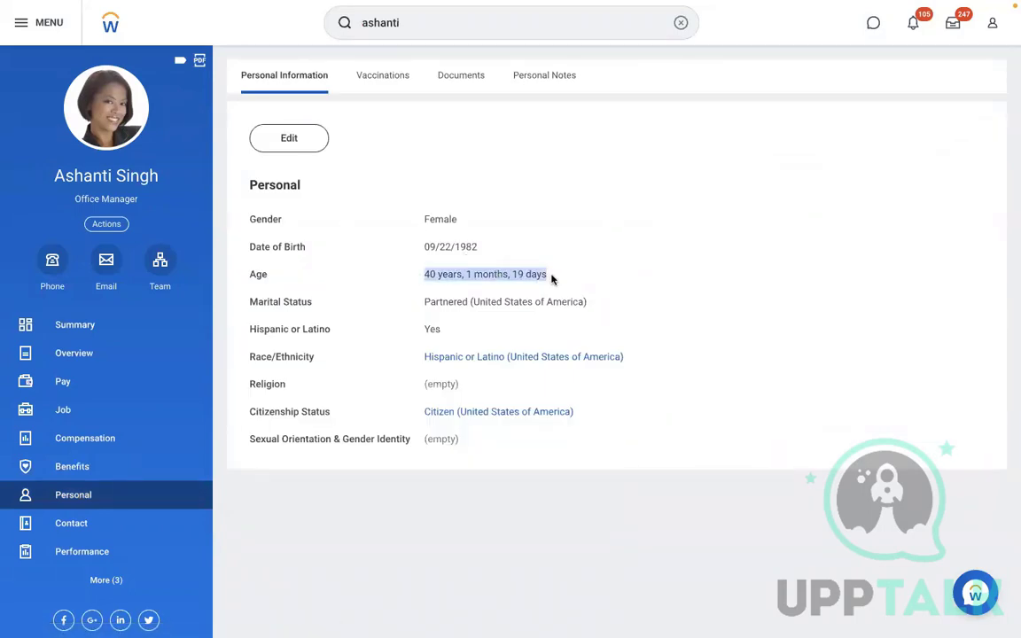
{"action": "left_click", "coordinate": [270, 137]}
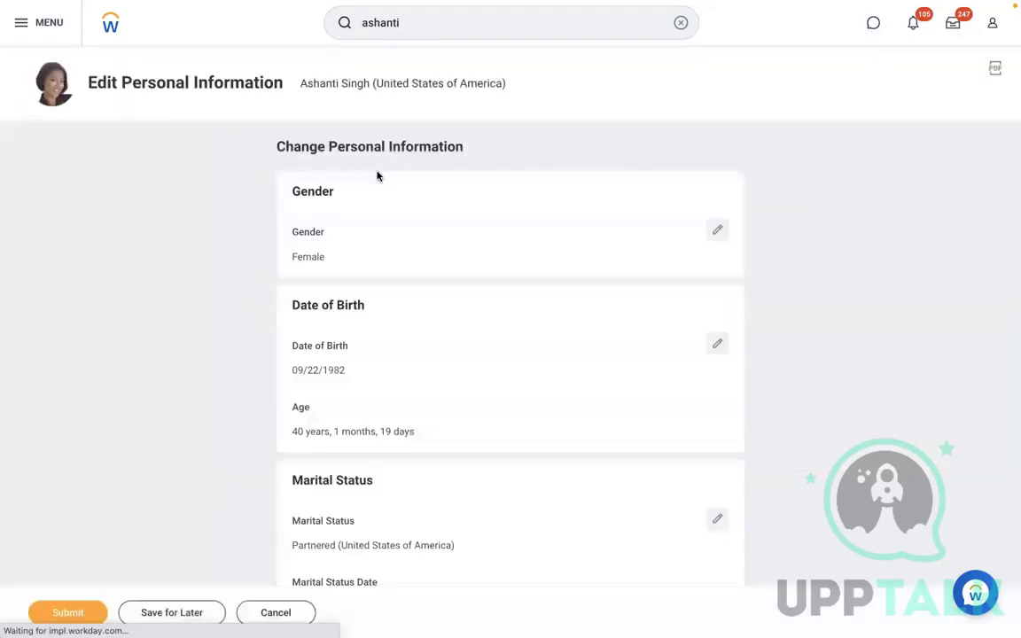
{"action": "left_click", "coordinate": [332, 424]}
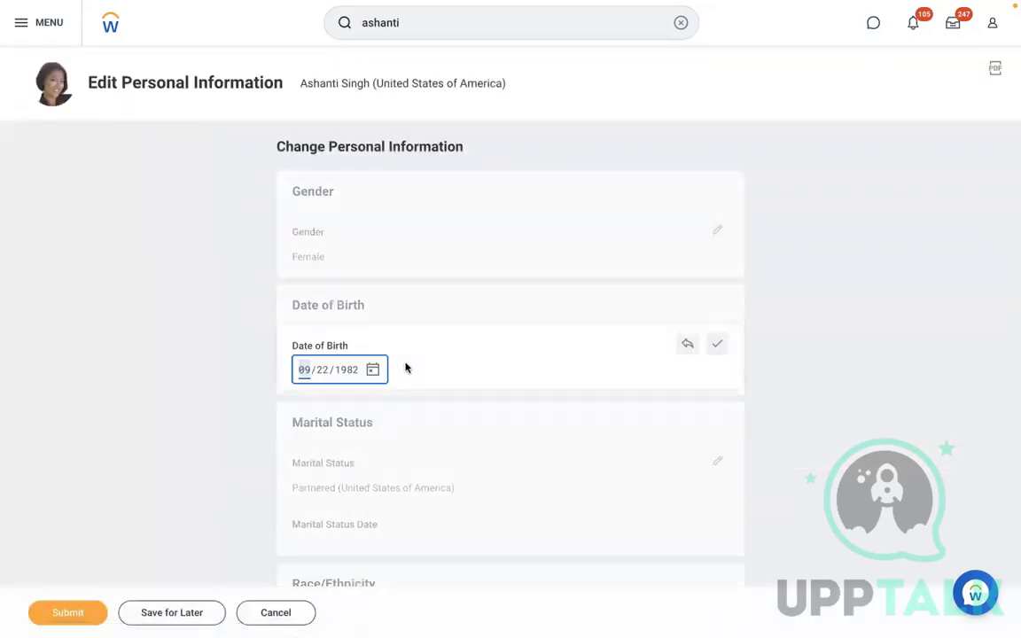
{"action": "left_click", "coordinate": [350, 377]}
{"action": "type", "text": "19"}
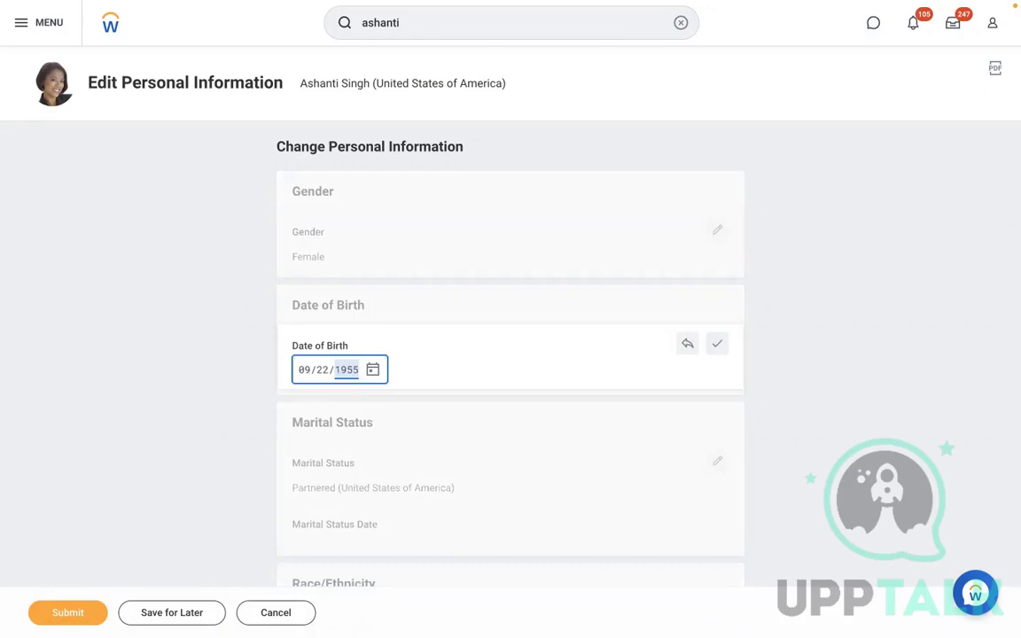
{"action": "left_click", "coordinate": [717, 344]}
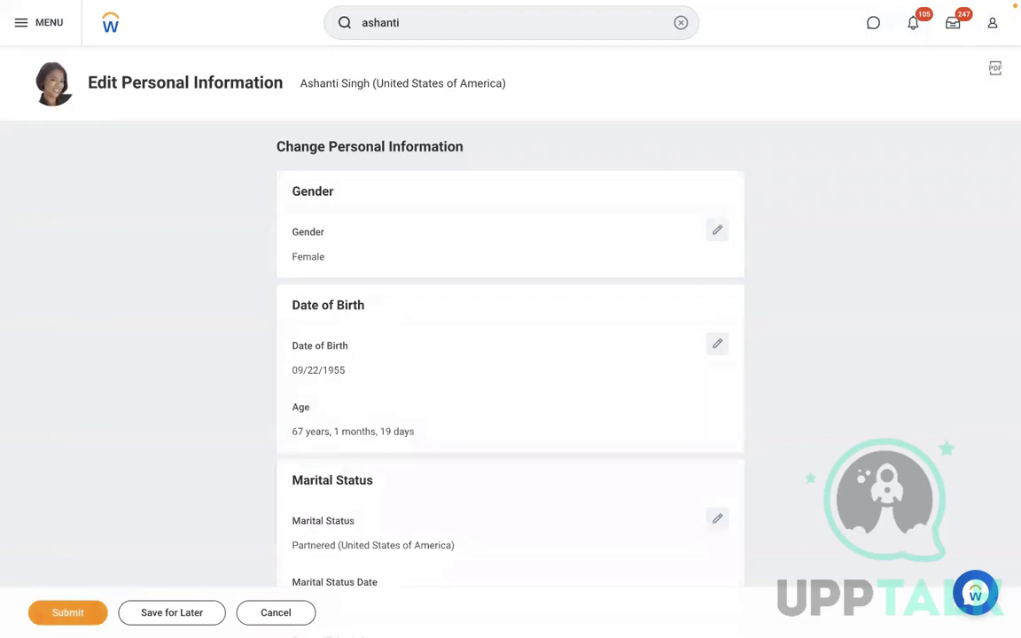
{"action": "left_click", "coordinate": [40, 619]}
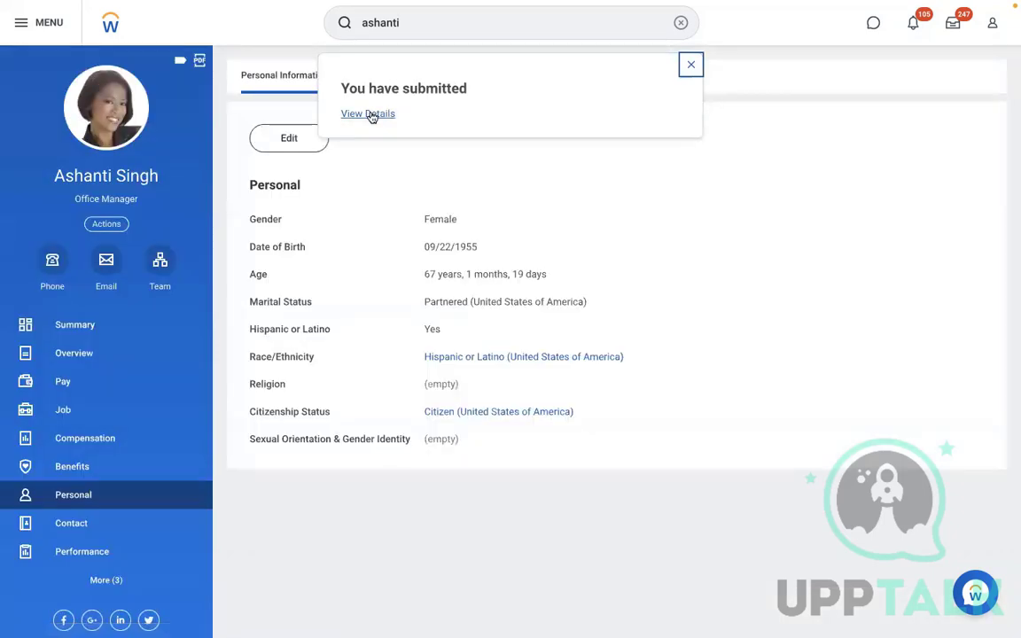
{"action": "left_click", "coordinate": [368, 114]}
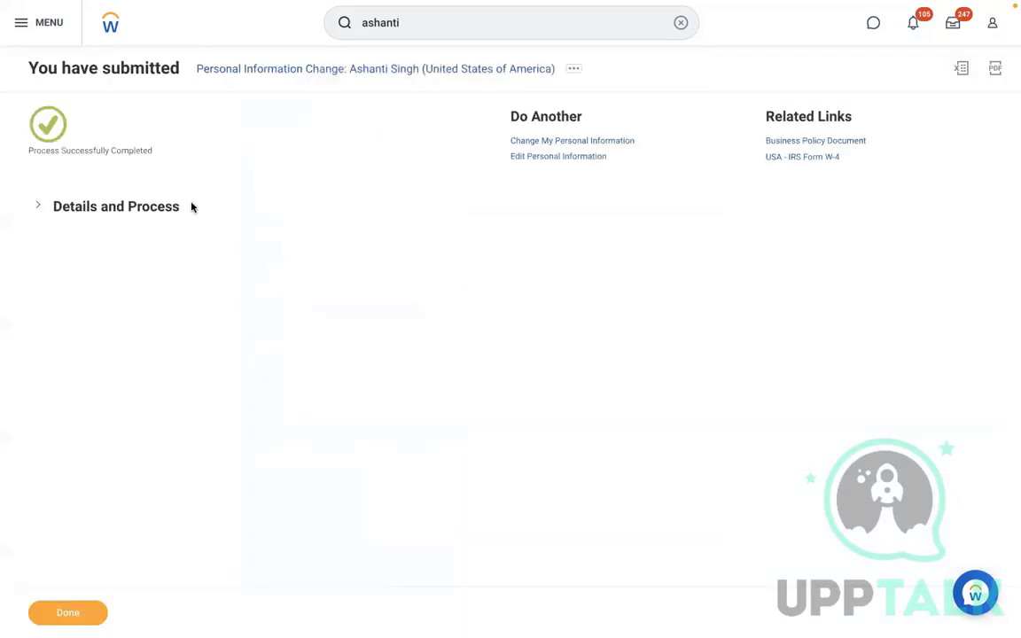
Open the employee's person record showing the 09/22/1955 birth date and age 67, then her worker profile
{"action": "left_click", "coordinate": [132, 207]}
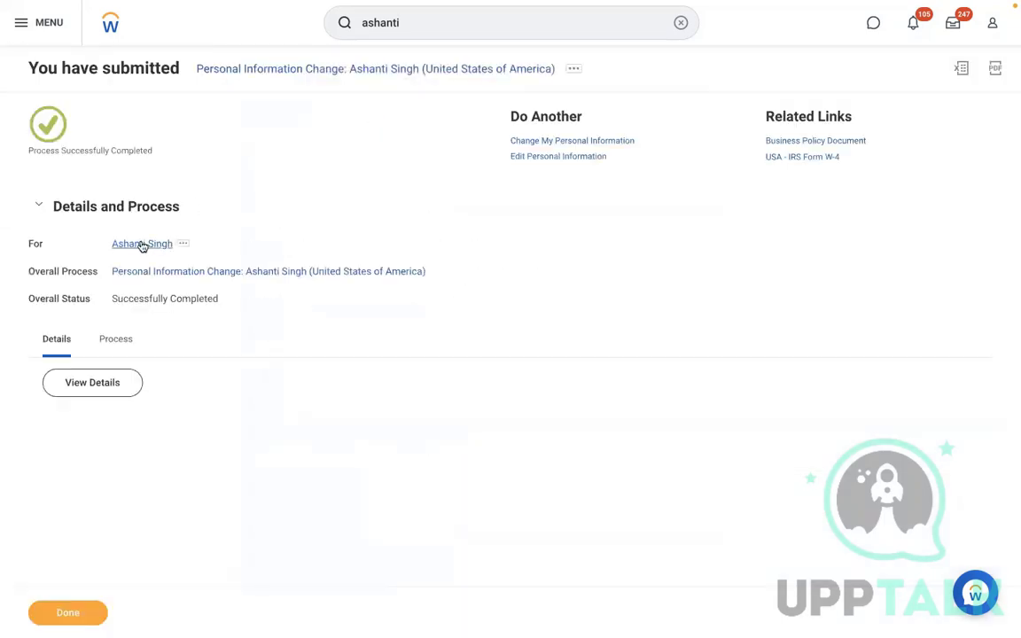
{"action": "left_click", "coordinate": [142, 245]}
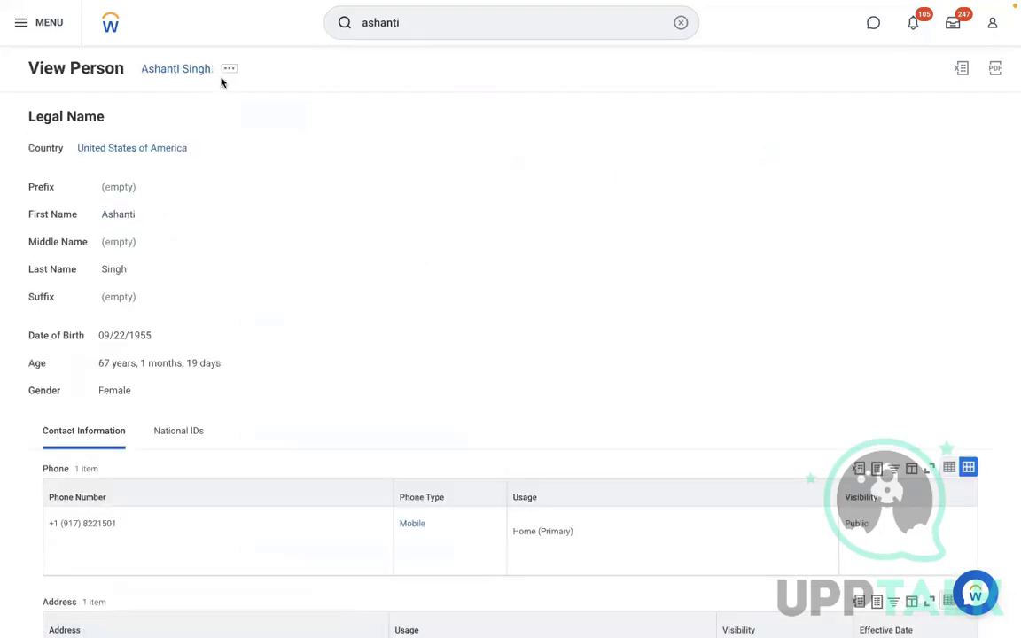
{"action": "left_click", "coordinate": [226, 71]}
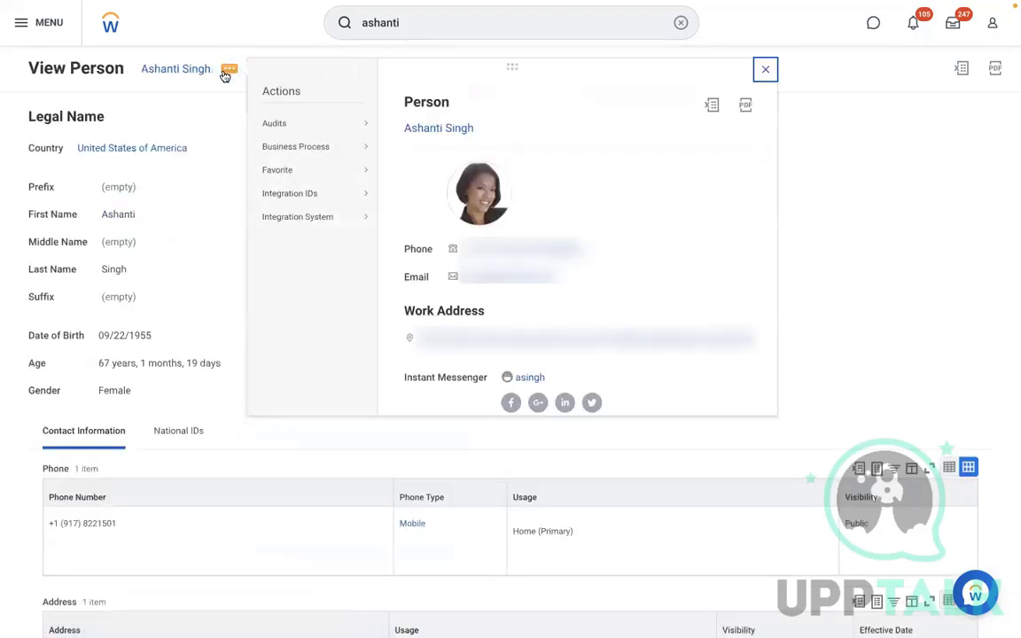
{"action": "mouse_move", "coordinate": [317, 146]}
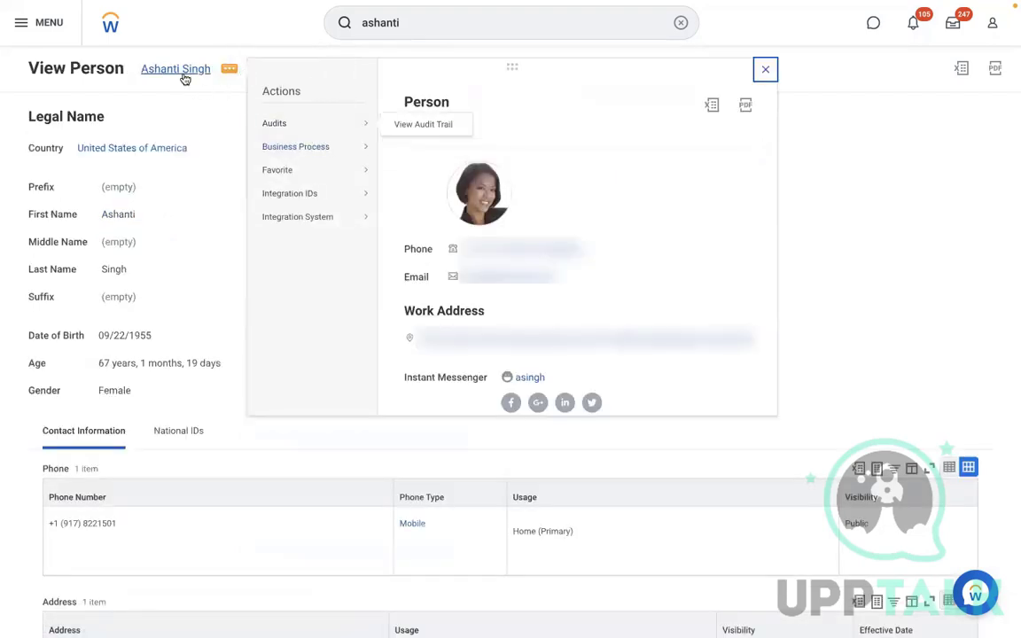
{"action": "left_click", "coordinate": [161, 198]}
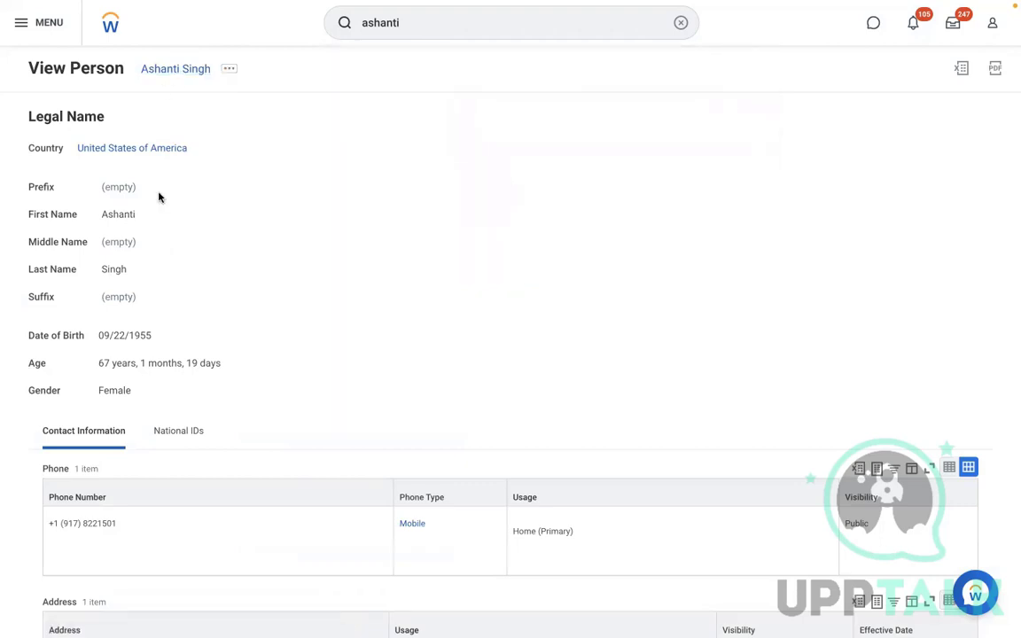
{"action": "left_click", "coordinate": [466, 20]}
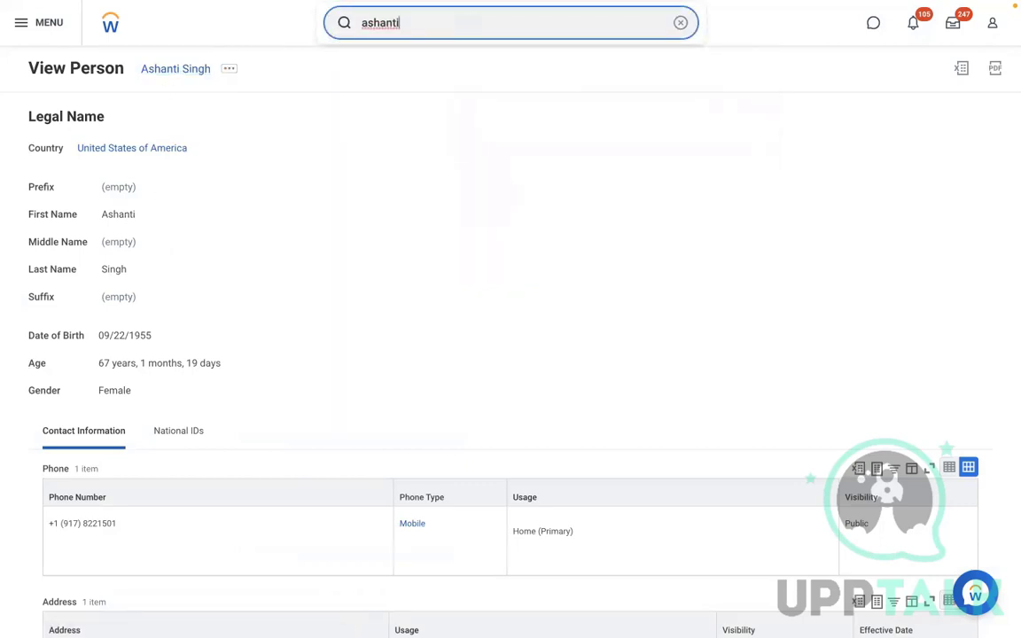
{"action": "key", "text": "BackSpace"}
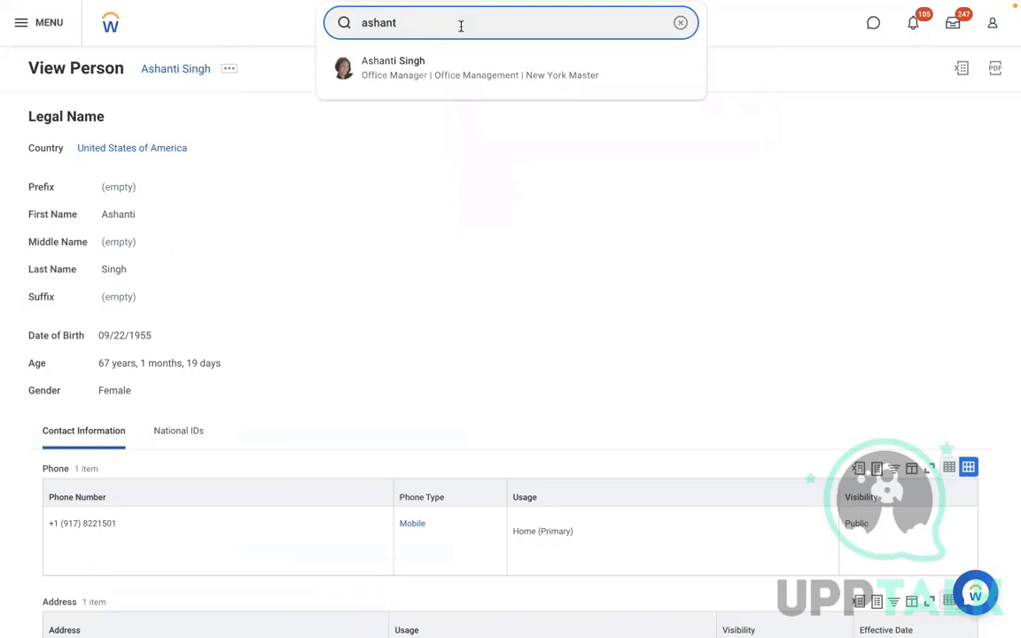
{"action": "left_click", "coordinate": [391, 78]}
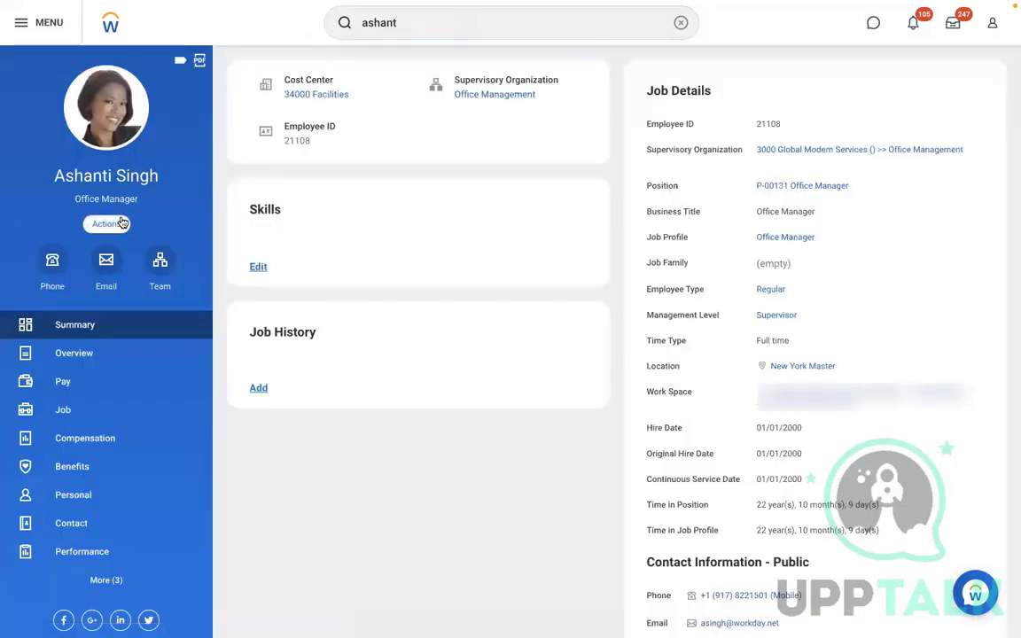
Start a Change Benefits event for the employee with reason RBS - 401K Retirement Savings
{"action": "left_click", "coordinate": [107, 229]}
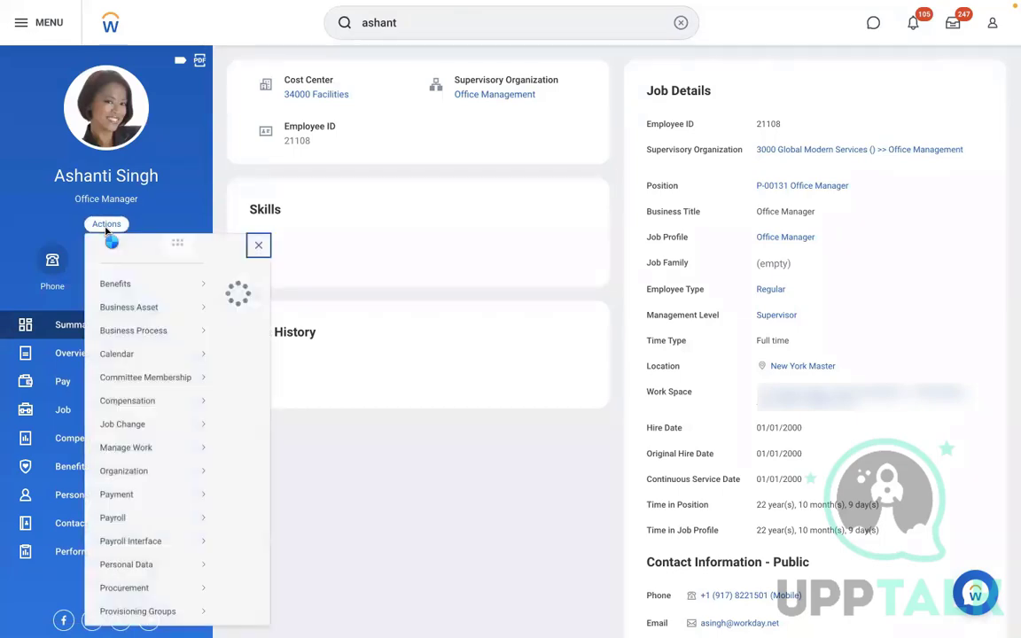
{"action": "mouse_move", "coordinate": [145, 300]}
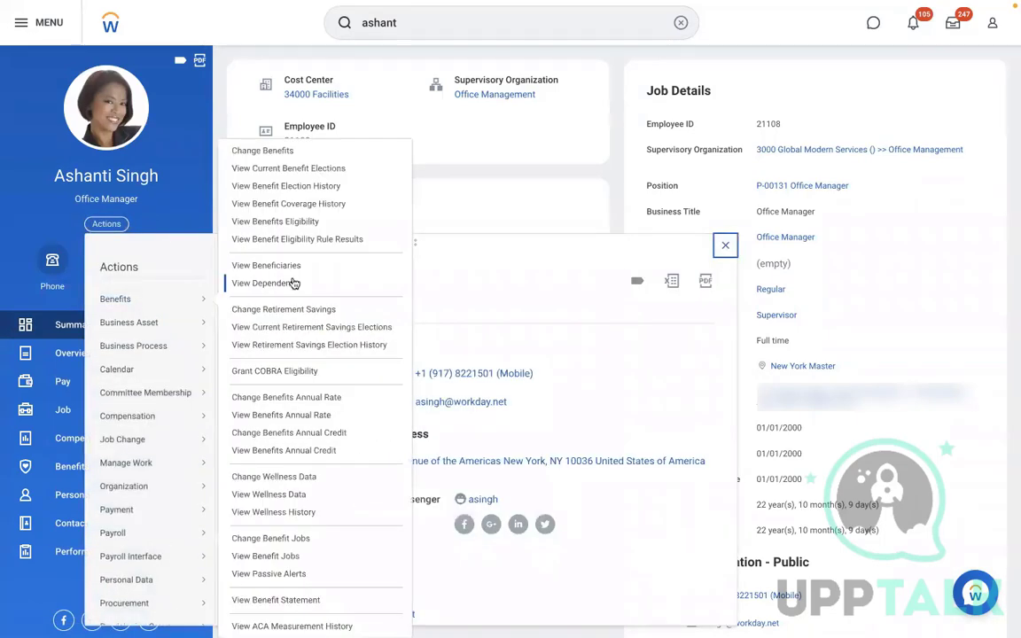
{"action": "left_click", "coordinate": [241, 150]}
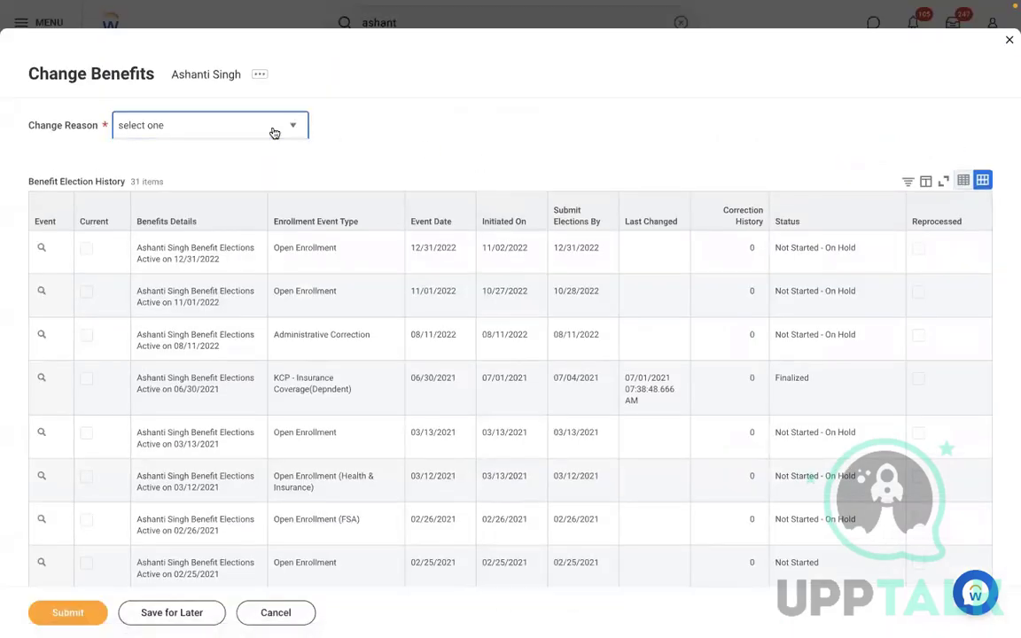
{"action": "left_click", "coordinate": [275, 133]}
{"action": "key", "text": "Down"}
{"action": "key", "text": "Down"}
{"action": "key", "text": "Down"}
{"action": "key", "text": "Down"}
{"action": "key", "text": "Down"}
{"action": "key", "text": "Down"}
{"action": "key", "text": "Down"}
{"action": "key", "text": "Down"}
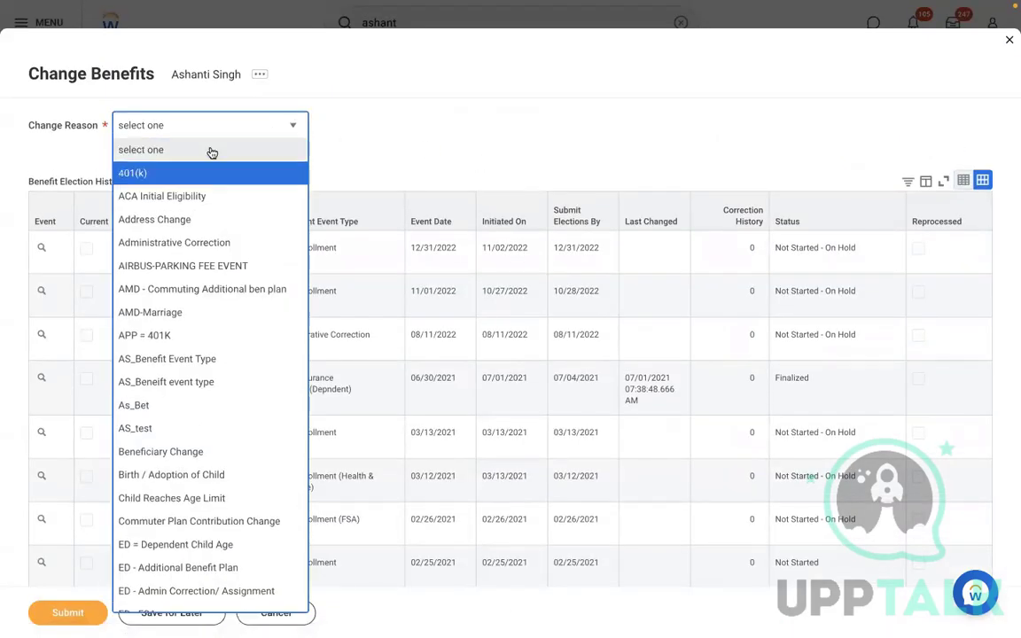
{"action": "key", "text": "Down"}
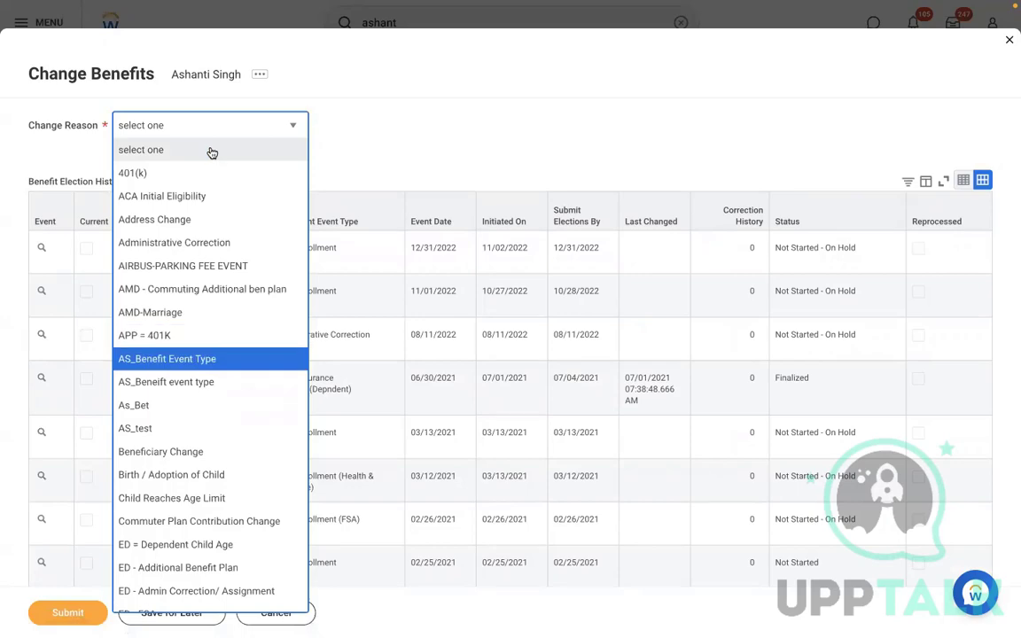
{"action": "key", "text": "Down"}
{"action": "key", "text": "Down"}
{"action": "key", "text": "Down"}
{"action": "key", "text": "Down"}
{"action": "key", "text": "Down"}
{"action": "key", "text": "Down"}
{"action": "key", "text": "Down"}
{"action": "key", "text": "Down"}
{"action": "key", "text": "Down"}
{"action": "key", "text": "Down"}
{"action": "key", "text": "Down"}
{"action": "key", "text": "Down"}
{"action": "key", "text": "Down"}
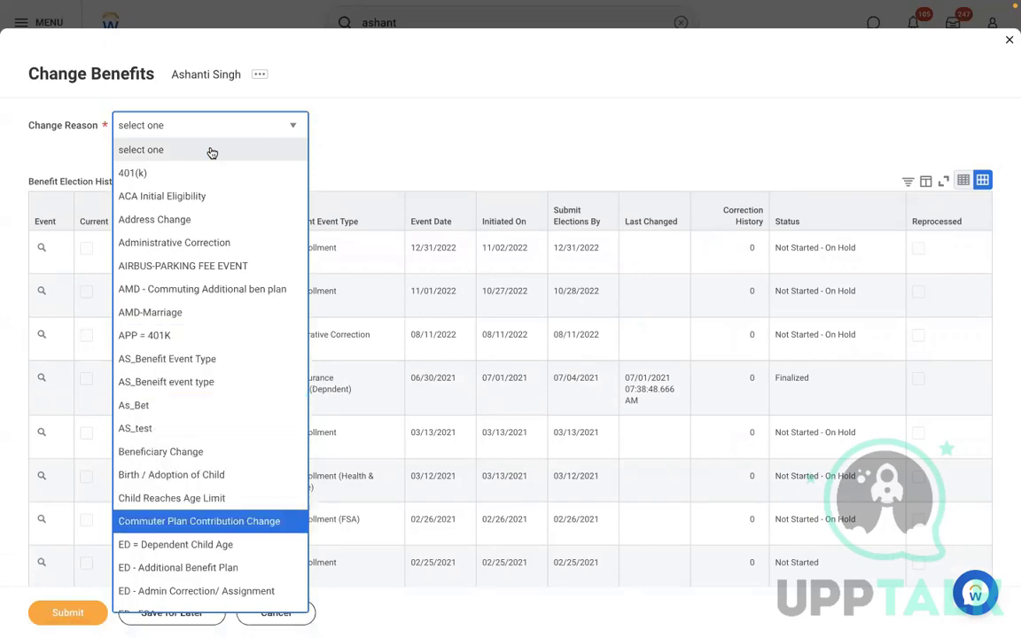
{"action": "key", "text": "Down"}
{"action": "key", "text": "Down"}
{"action": "key", "text": "Down"}
{"action": "key", "text": "Down"}
{"action": "key", "text": "Down"}
{"action": "key", "text": "Down"}
{"action": "key", "text": "Down"}
{"action": "key", "text": "Down"}
{"action": "key", "text": "Down"}
{"action": "key", "text": "Down"}
{"action": "key", "text": "Down"}
{"action": "key", "text": "Down"}
{"action": "key", "text": "Down"}
{"action": "key", "text": "Down"}
{"action": "key", "text": "Down"}
{"action": "key", "text": "Down"}
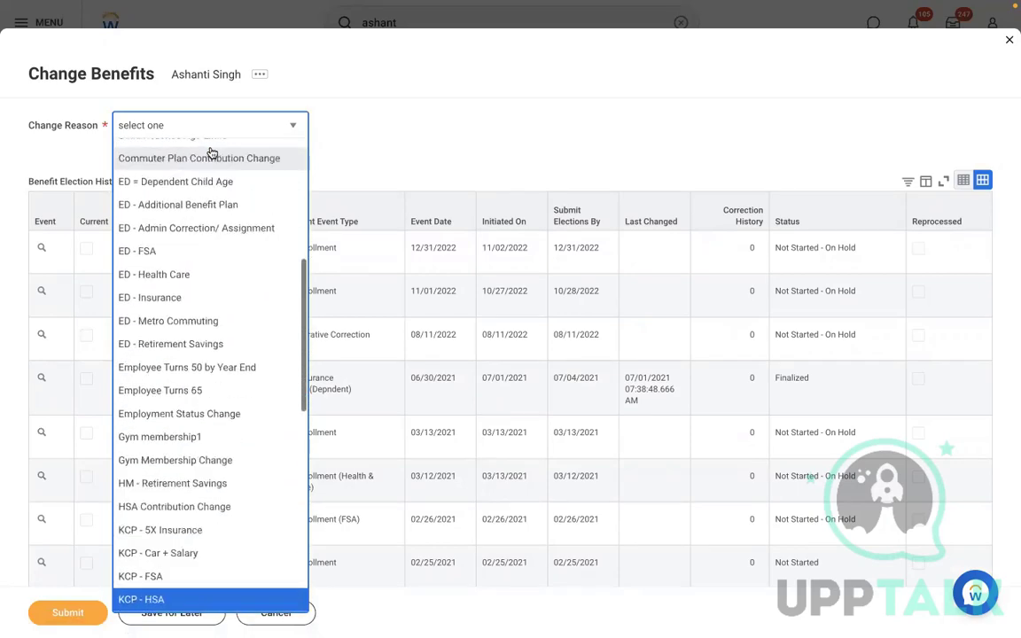
{"action": "key", "text": "Down"}
{"action": "key", "text": "Down"}
{"action": "key", "text": "Down"}
{"action": "key", "text": "Down"}
{"action": "key", "text": "Down"}
{"action": "key", "text": "Down"}
{"action": "key", "text": "Down"}
{"action": "key", "text": "Down"}
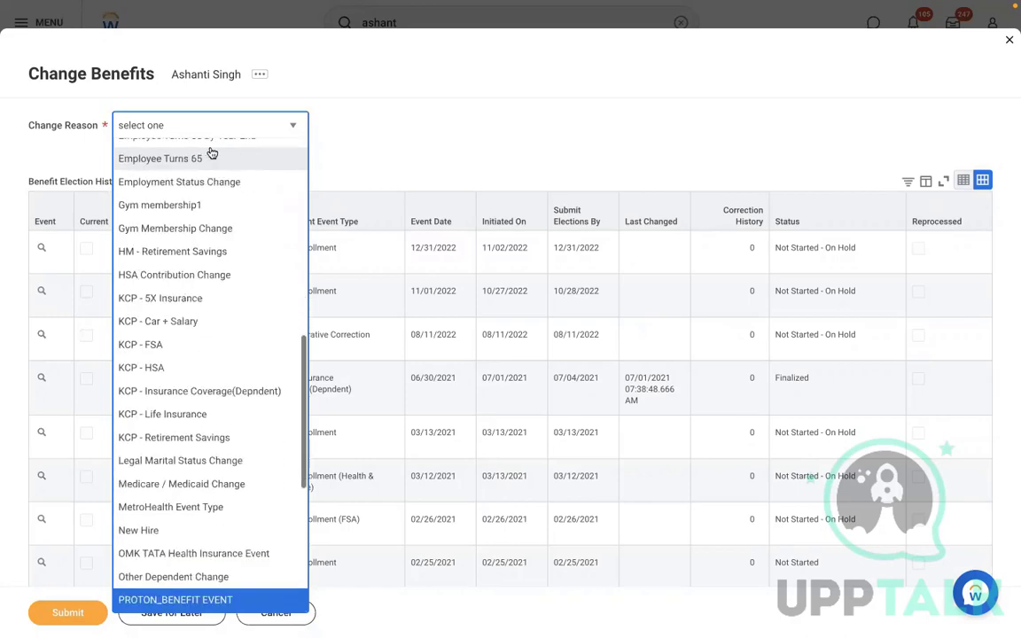
{"action": "key", "text": "Return"}
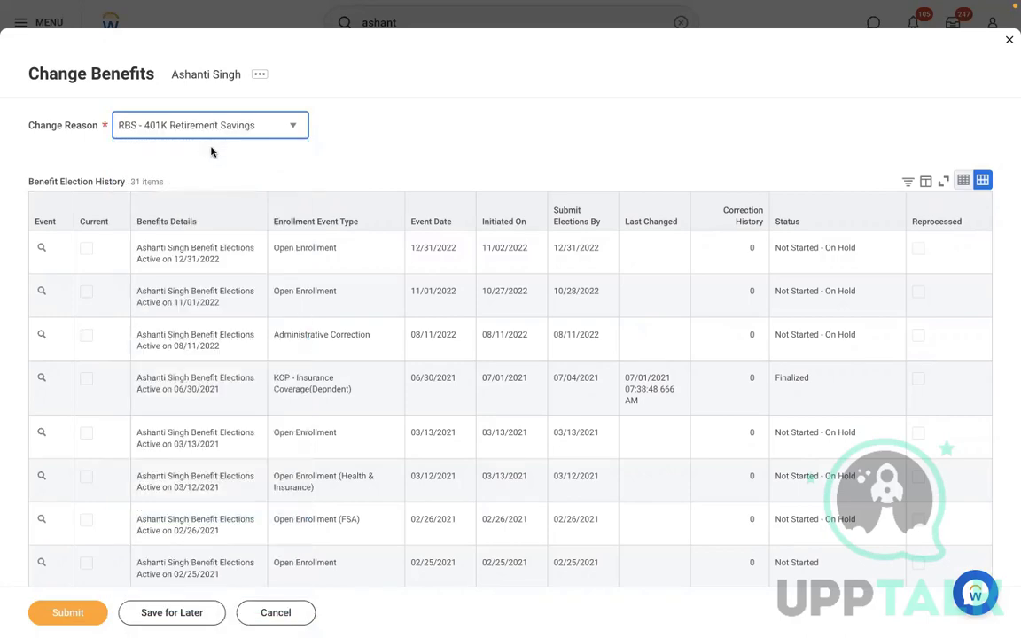
Set the benefits change effective date to 11/10/2022, then cancel the form
{"action": "left_click", "coordinate": [235, 172]}
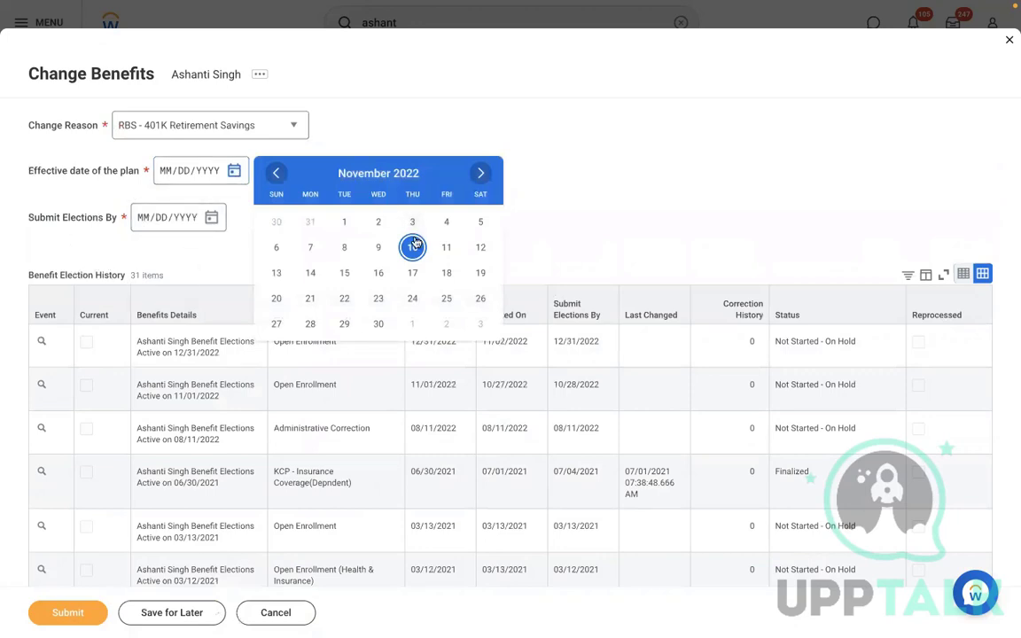
{"action": "left_click", "coordinate": [412, 247]}
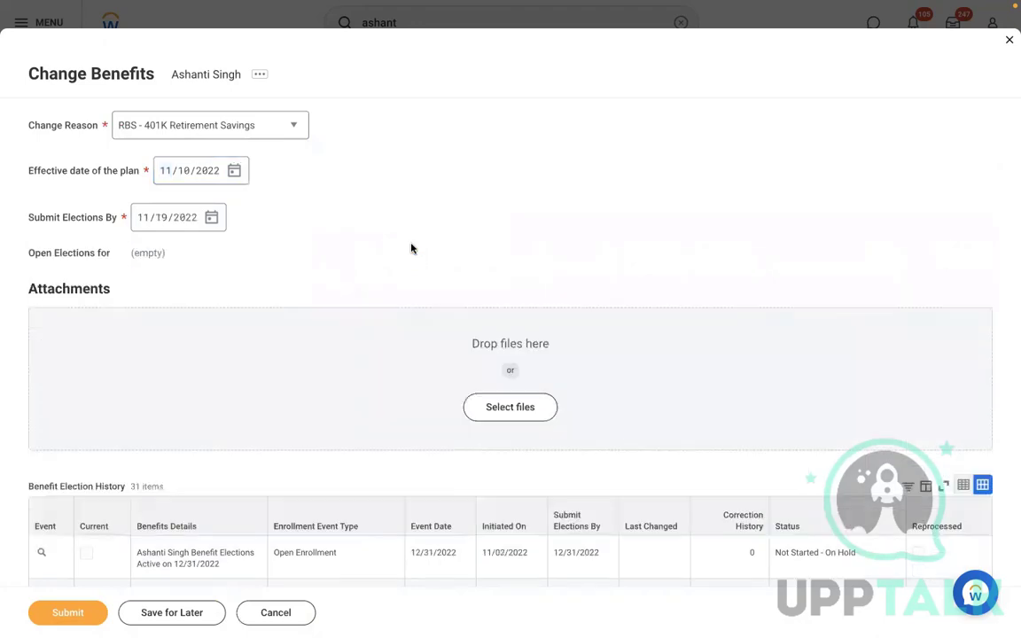
{"action": "left_click_drag", "start_coordinate": [178, 262], "coordinate": [132, 255]}
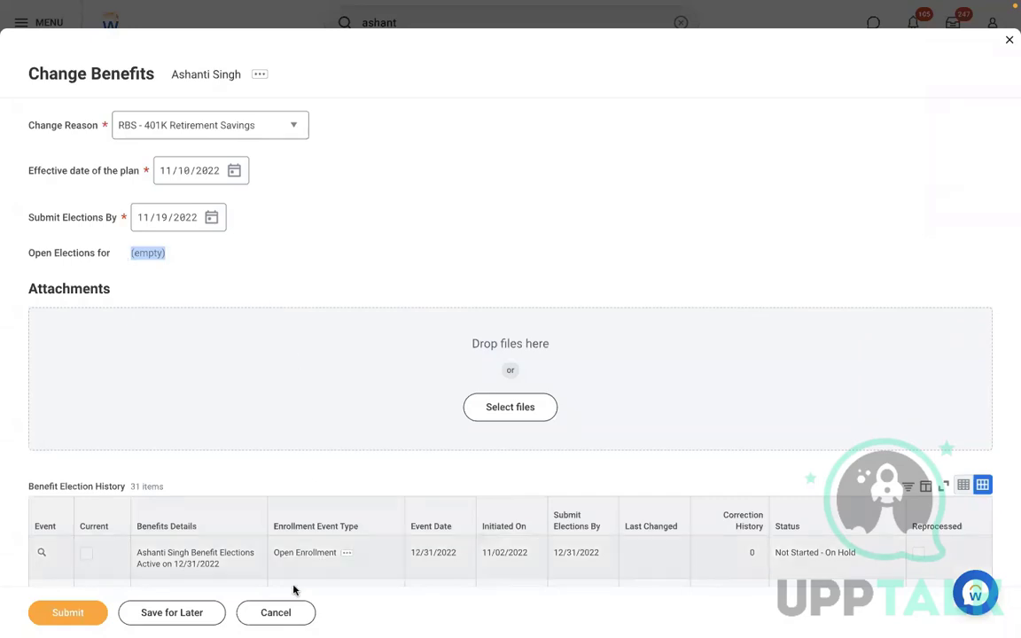
{"action": "left_click", "coordinate": [275, 612]}
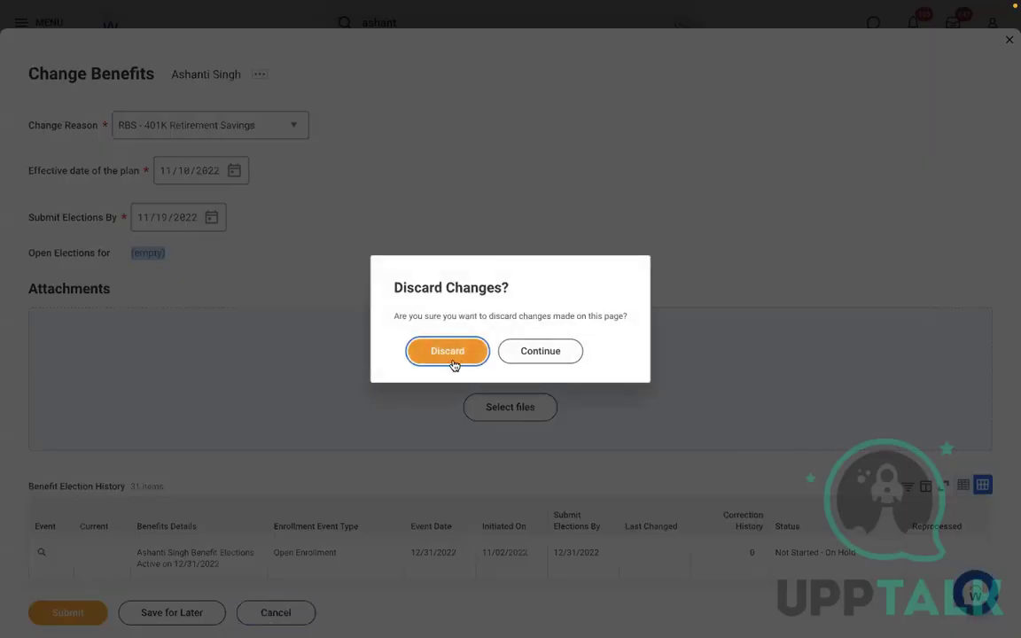
Discard the benefits change and show the employee's Worker History of 161 business processes
{"action": "left_click", "coordinate": [451, 354]}
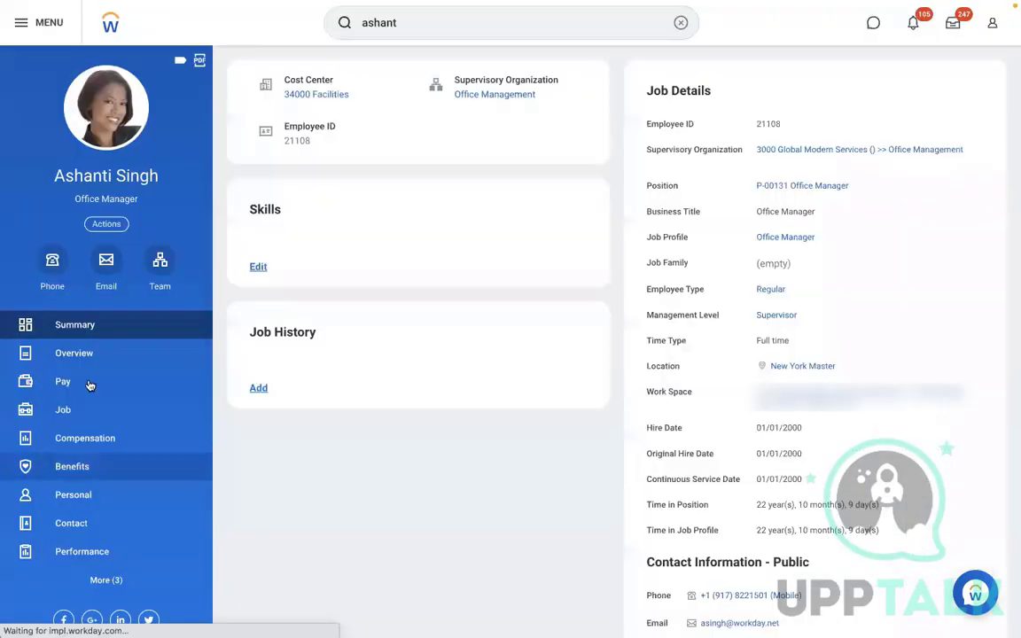
{"action": "left_click", "coordinate": [71, 410]}
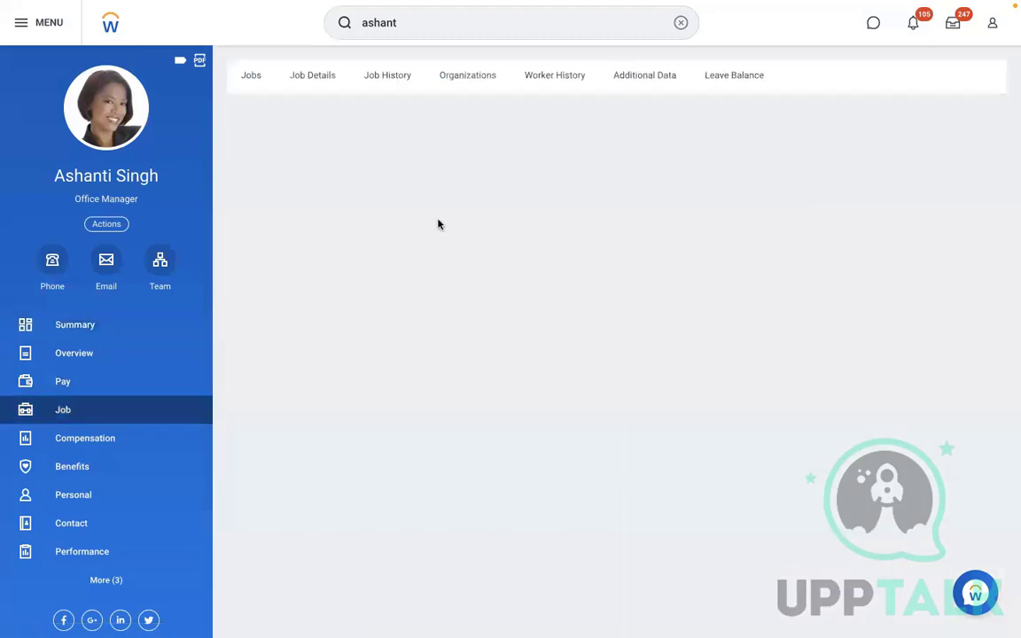
{"action": "left_click", "coordinate": [398, 90]}
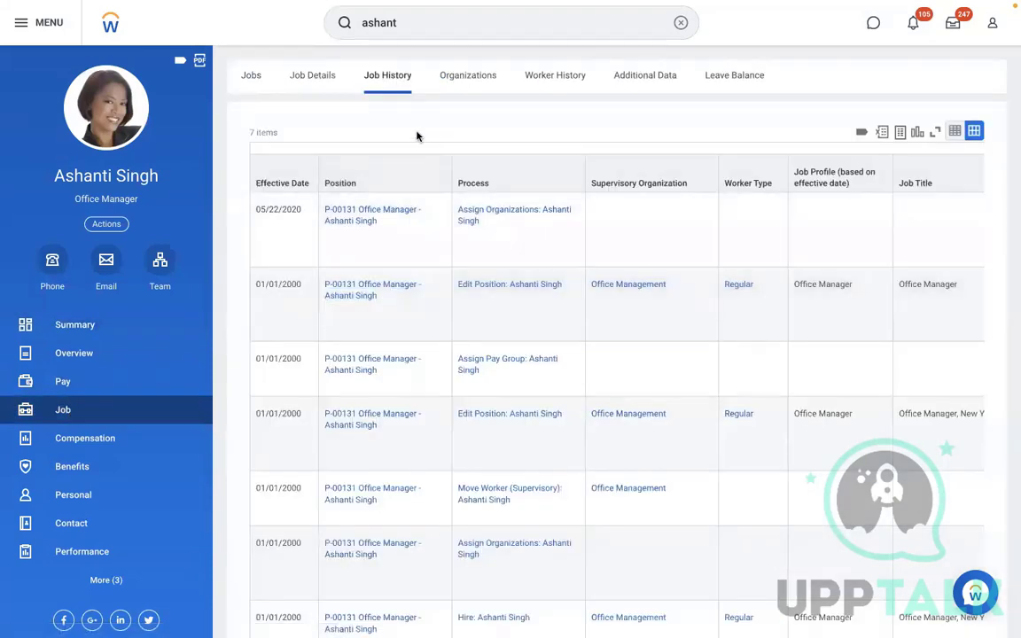
{"action": "left_click", "coordinate": [548, 83]}
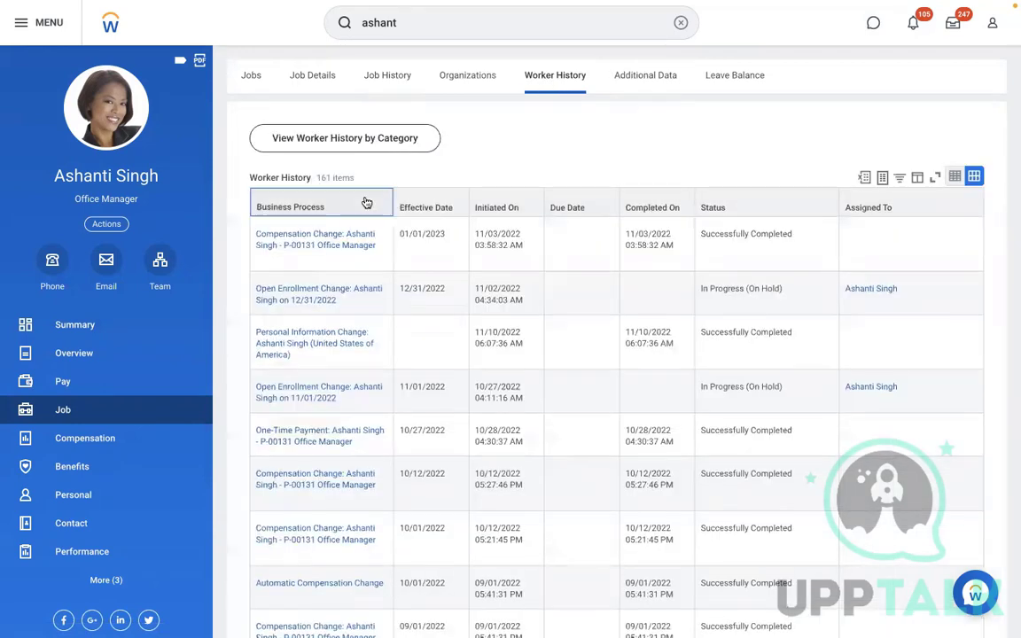
{"action": "left_click", "coordinate": [364, 202]}
{"action": "left_click", "coordinate": [576, 137]}
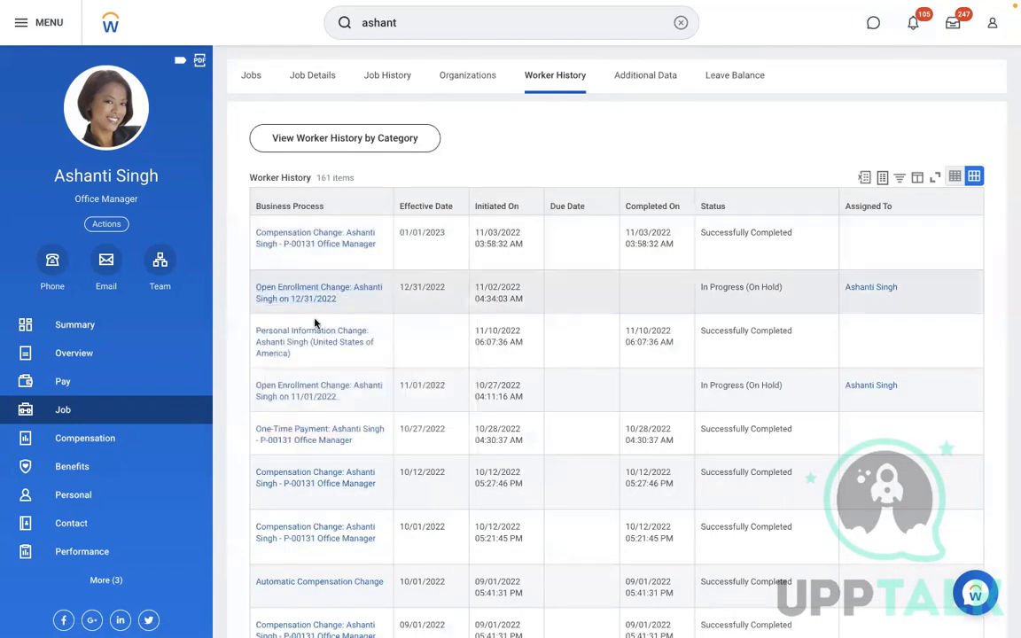
Rescind the Personal Information Change with the comment 'Testing.' and dismiss the Event rescinded notice
{"action": "left_click", "coordinate": [301, 354]}
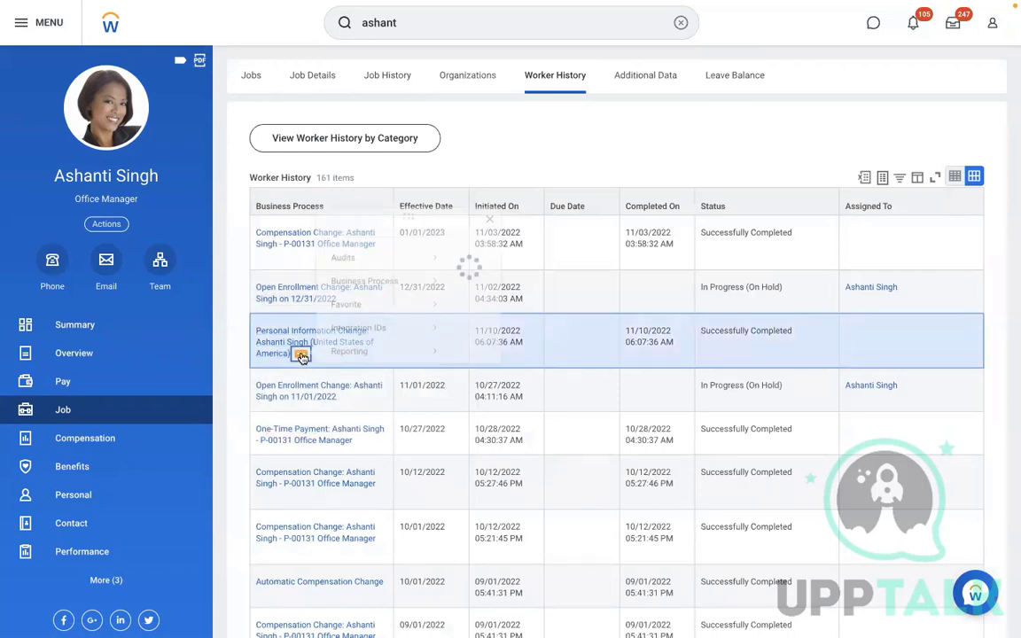
{"action": "mouse_move", "coordinate": [410, 269]}
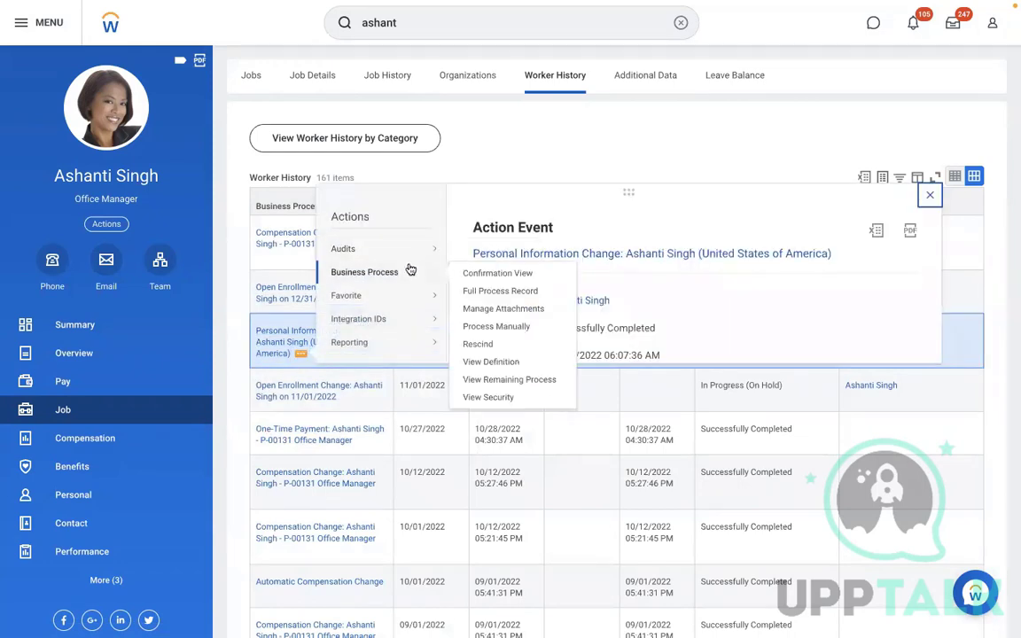
{"action": "left_click", "coordinate": [471, 346]}
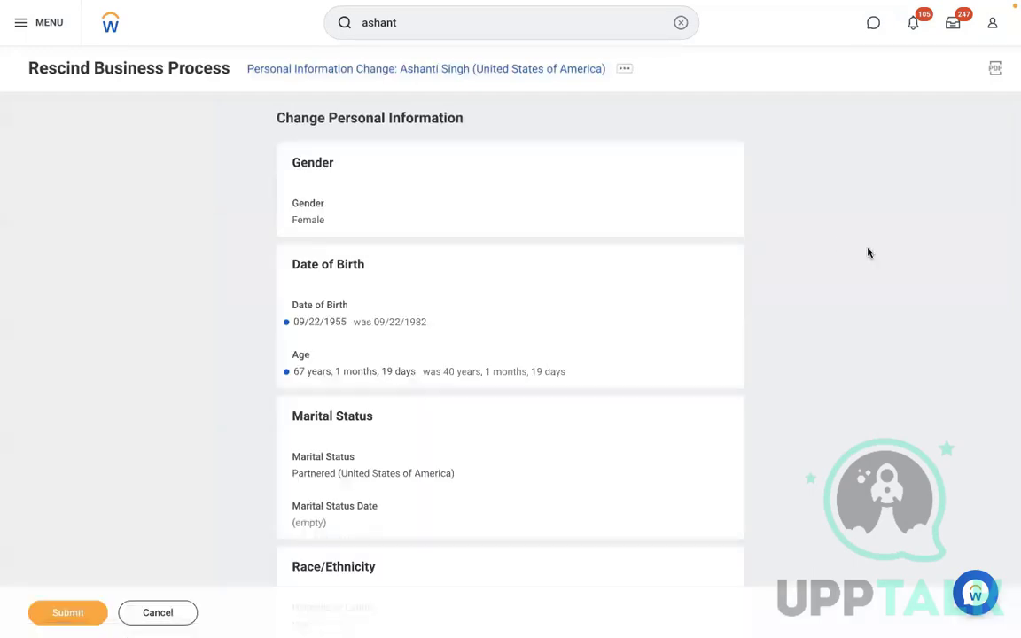
{"action": "scroll", "coordinate": [868, 252], "scroll_direction": "down", "scroll_amount": 6}
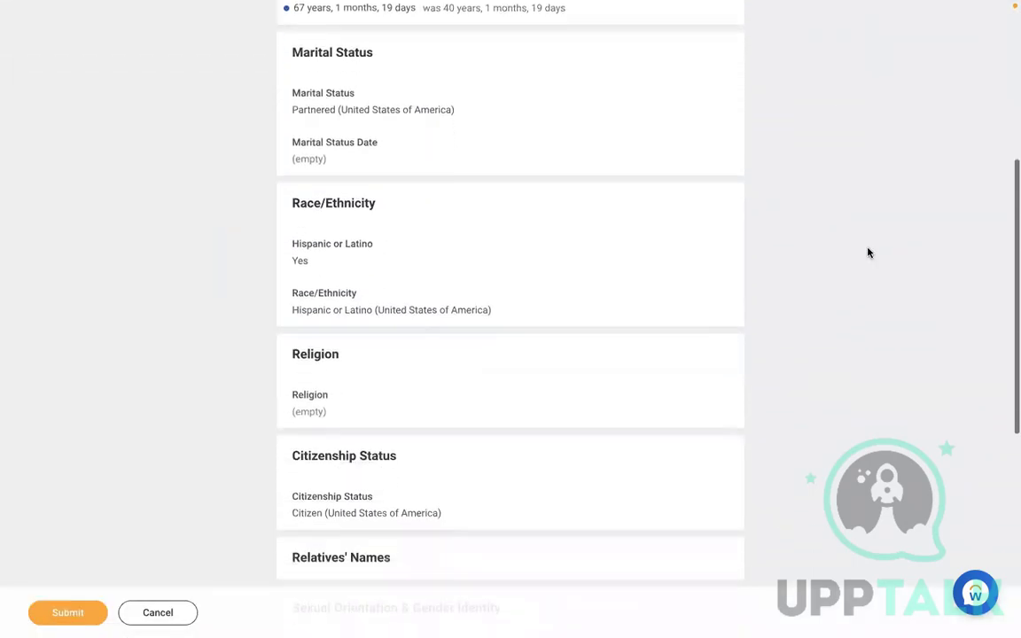
{"action": "scroll", "coordinate": [868, 253], "scroll_direction": "down", "scroll_amount": 3}
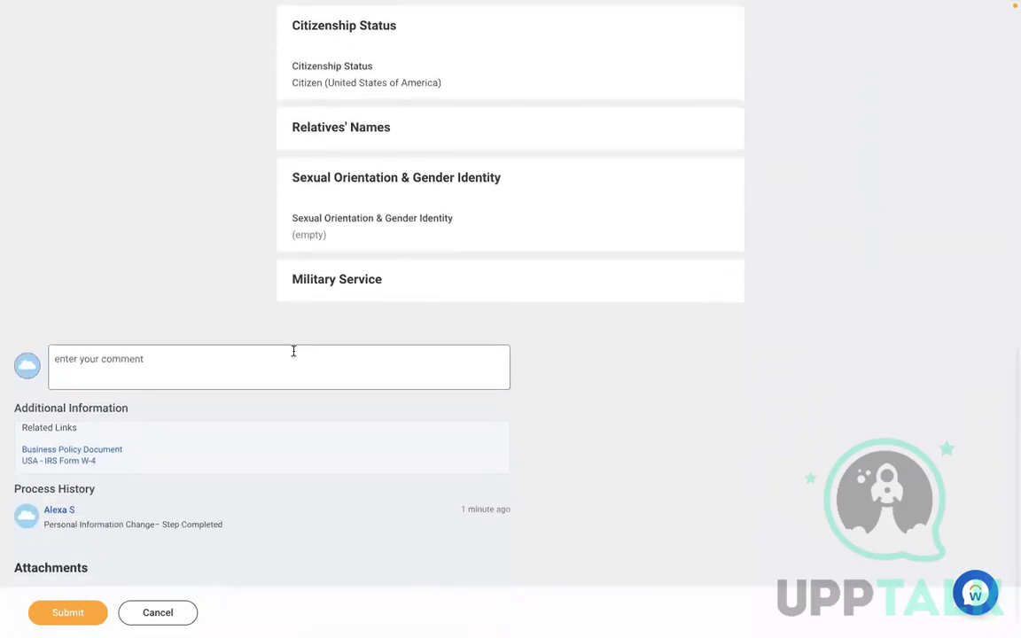
{"action": "left_click", "coordinate": [285, 362]}
{"action": "type", "text": "Test"}
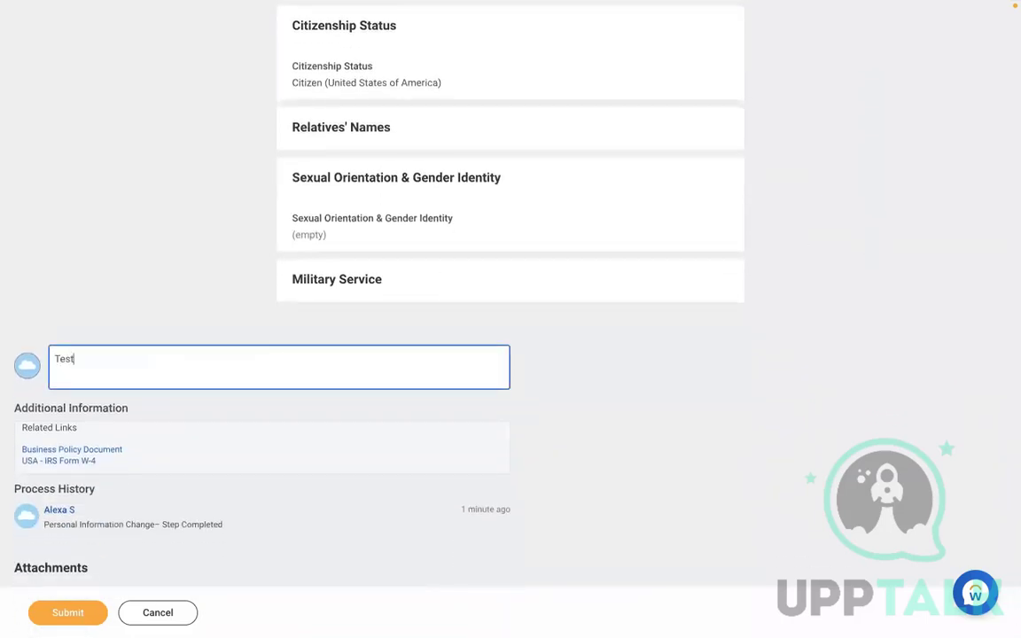
{"action": "type", "text": "ing."}
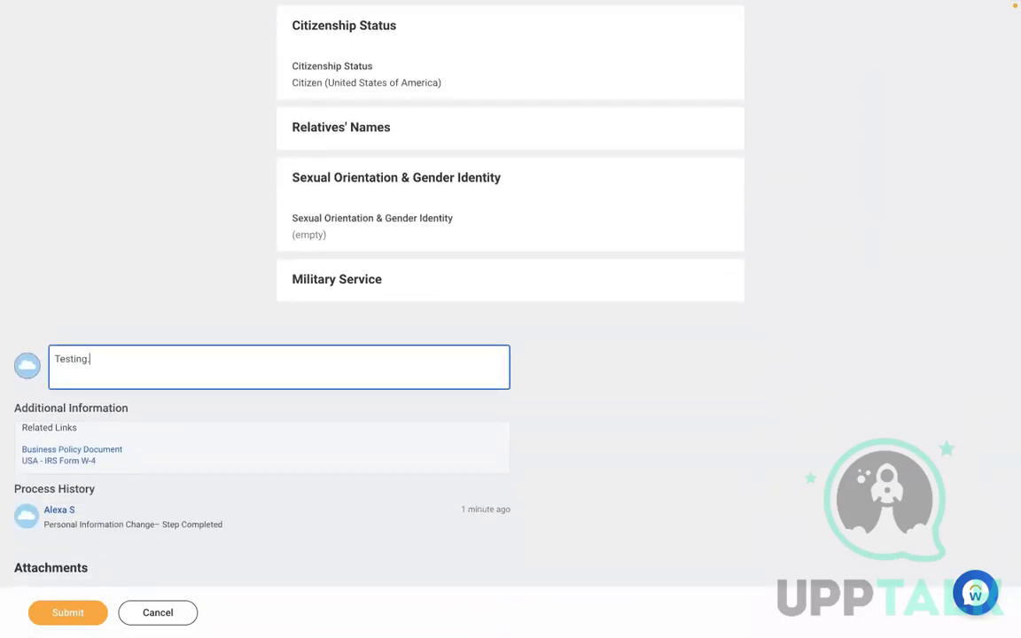
{"action": "left_click", "coordinate": [57, 620]}
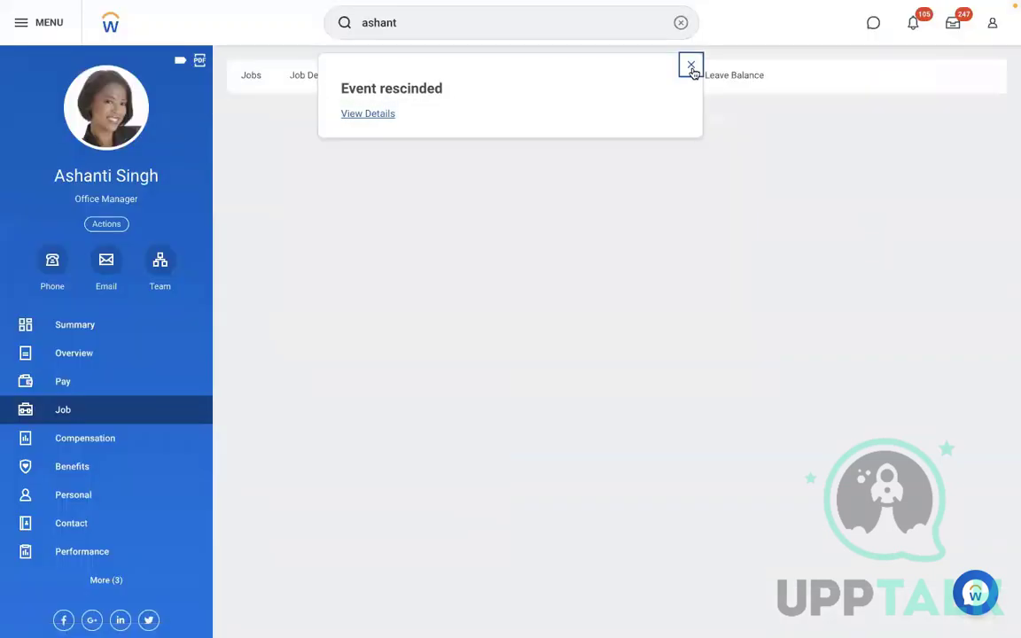
{"action": "left_click", "coordinate": [693, 67]}
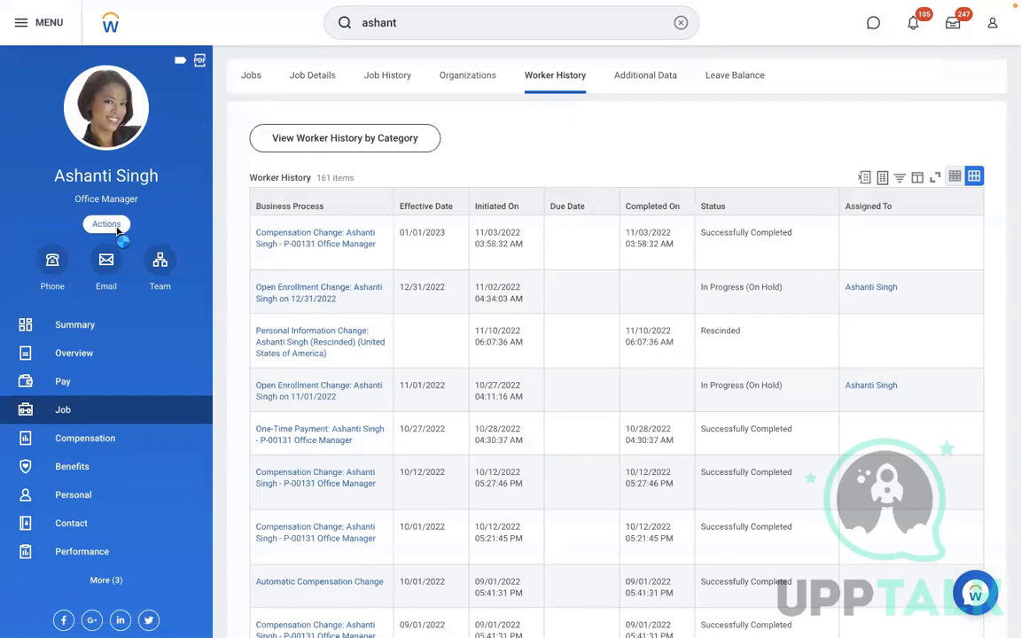
{"action": "left_click", "coordinate": [118, 227]}
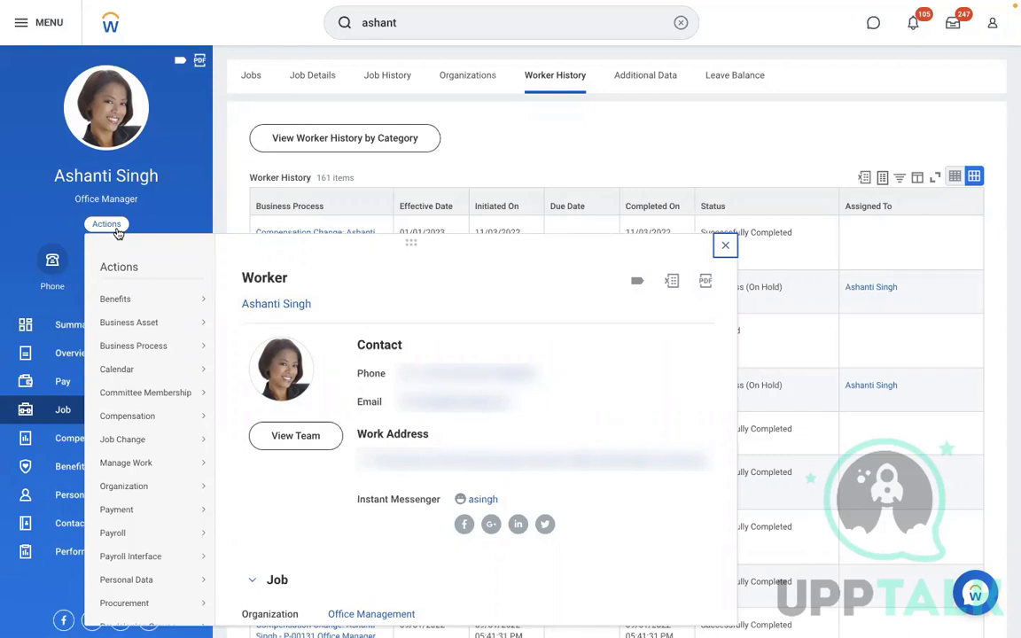
{"action": "left_click", "coordinate": [640, 141]}
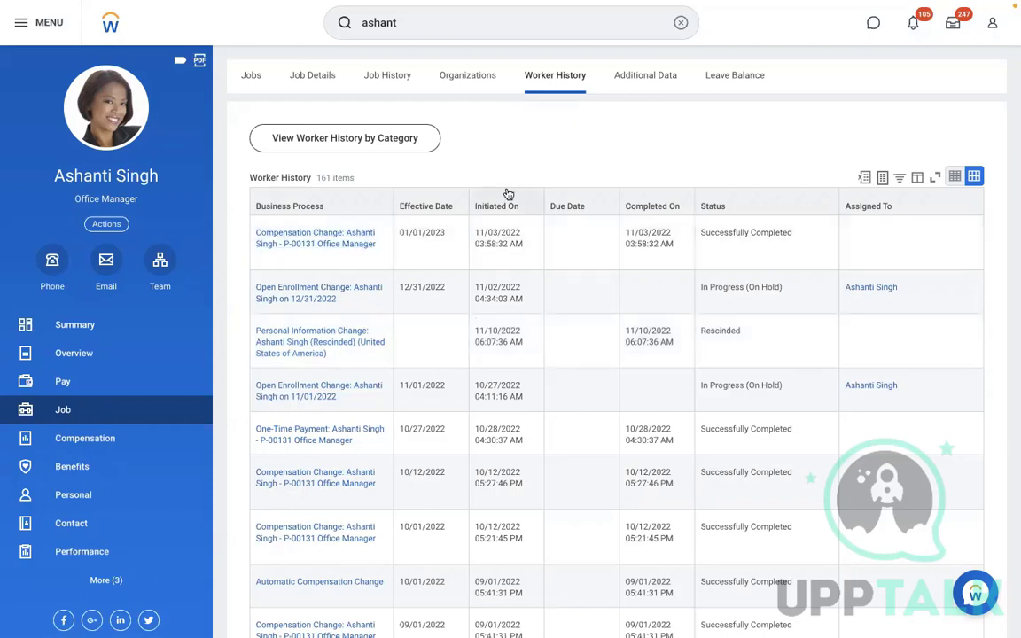
{"action": "left_click", "coordinate": [993, 27]}
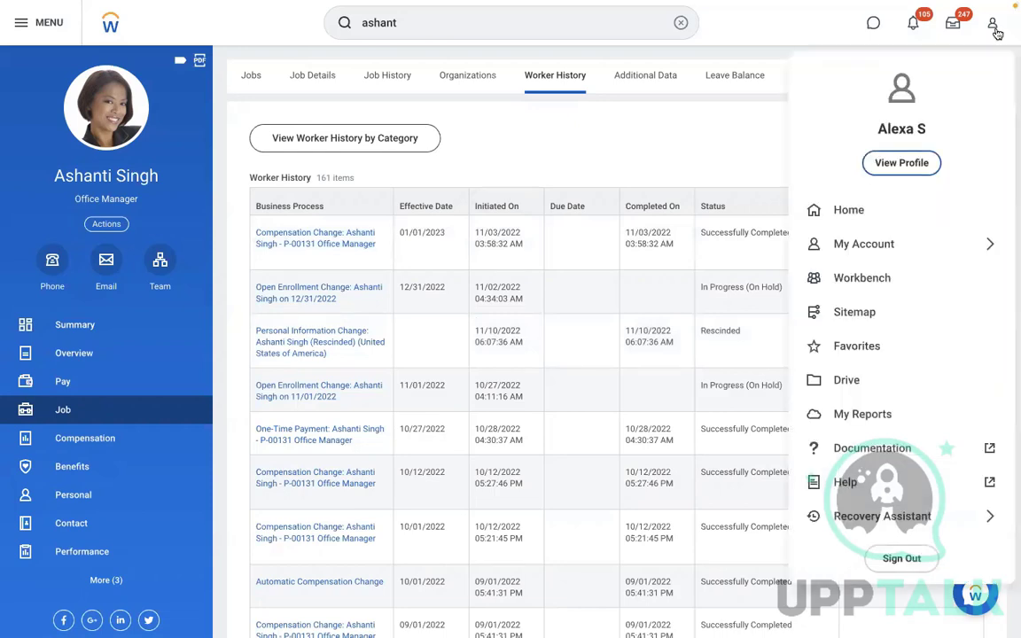
{"action": "left_click", "coordinate": [572, 140]}
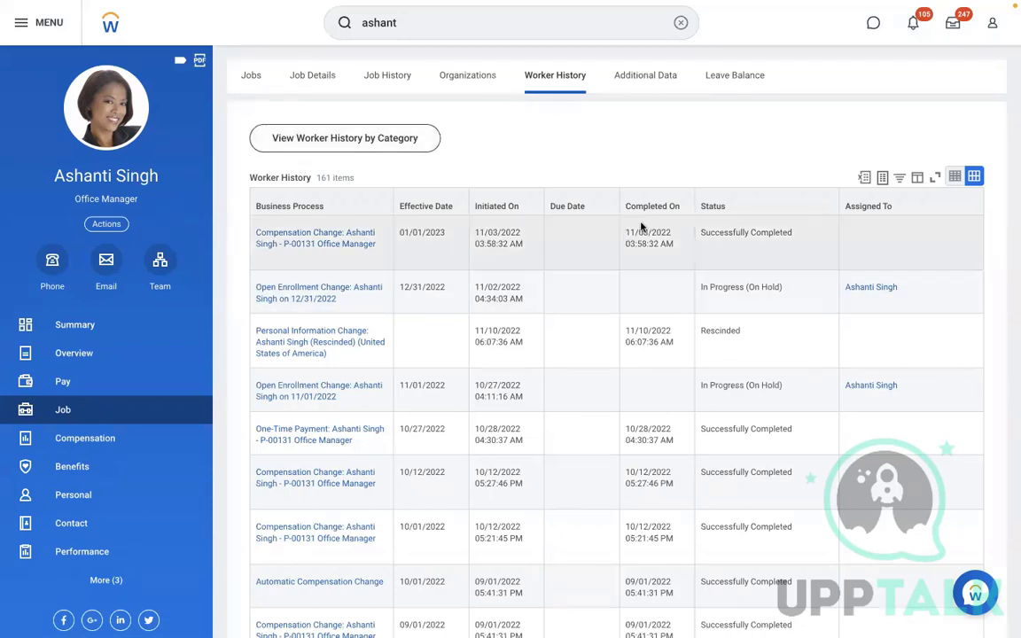
From the worker's Personal page, launch Change Benefits via Actions > Benefits
{"action": "left_click", "coordinate": [80, 493]}
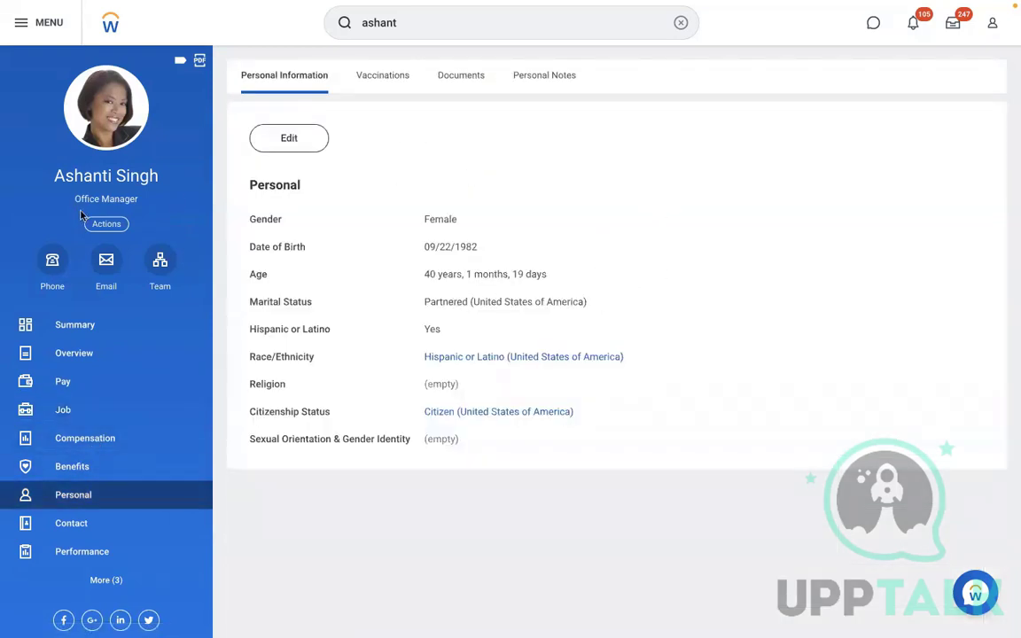
{"action": "left_click", "coordinate": [110, 225]}
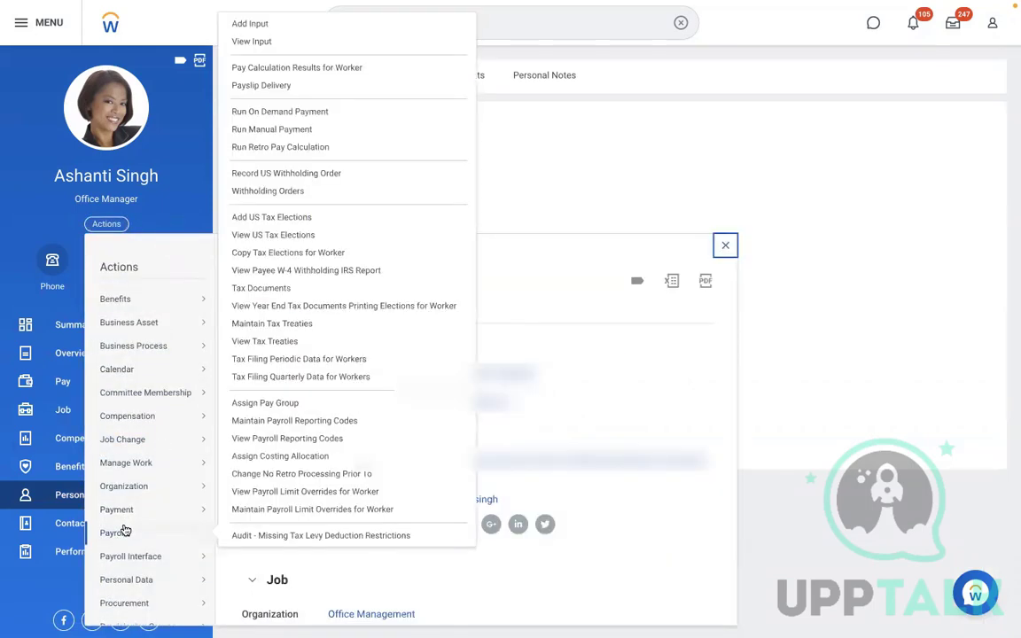
{"action": "mouse_move", "coordinate": [201, 556]}
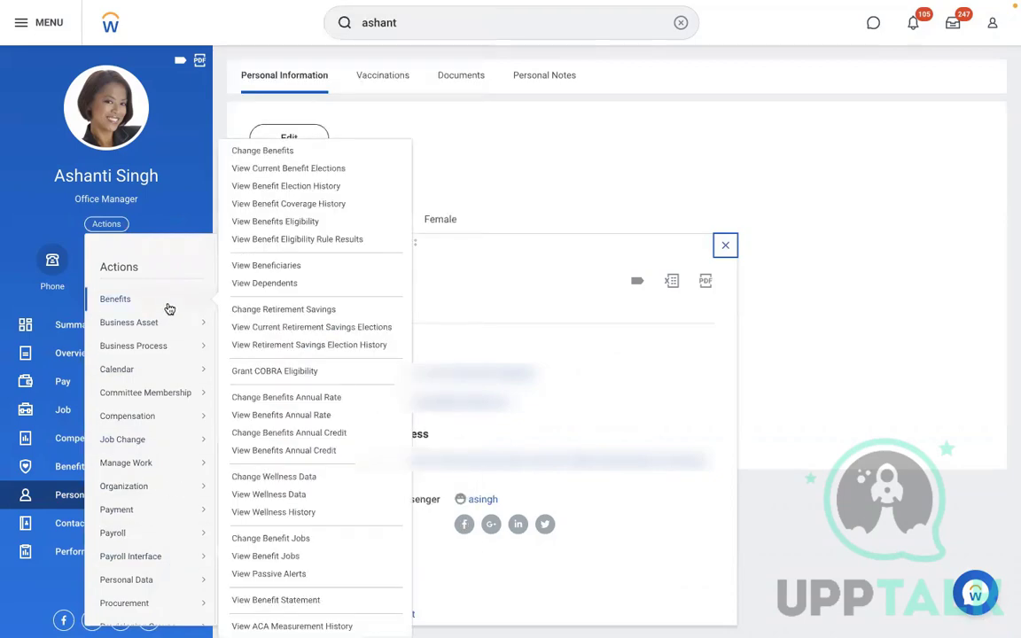
{"action": "mouse_move", "coordinate": [172, 345]}
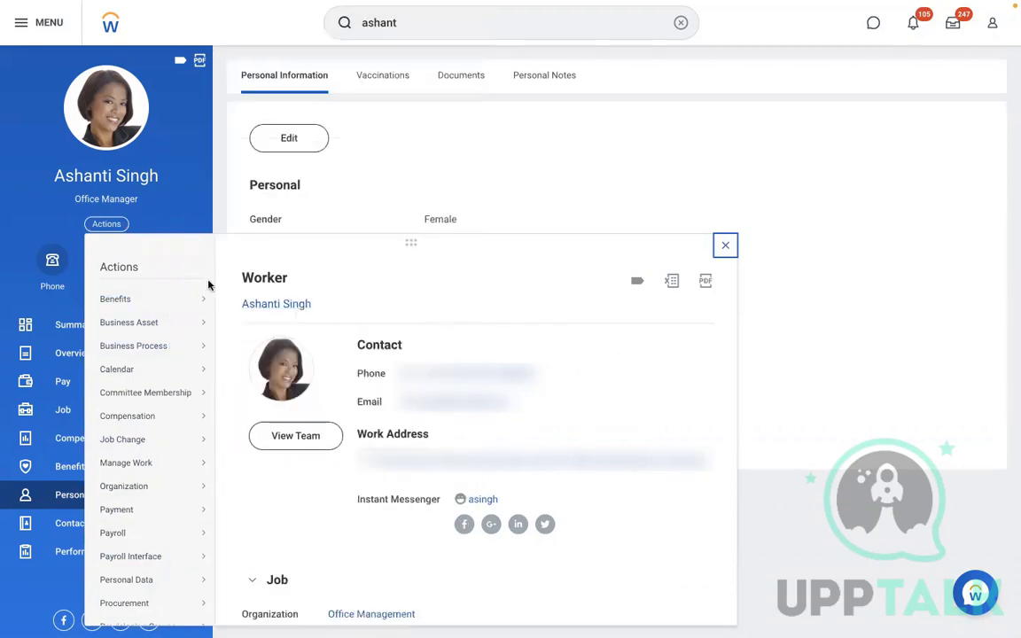
{"action": "mouse_move", "coordinate": [198, 298]}
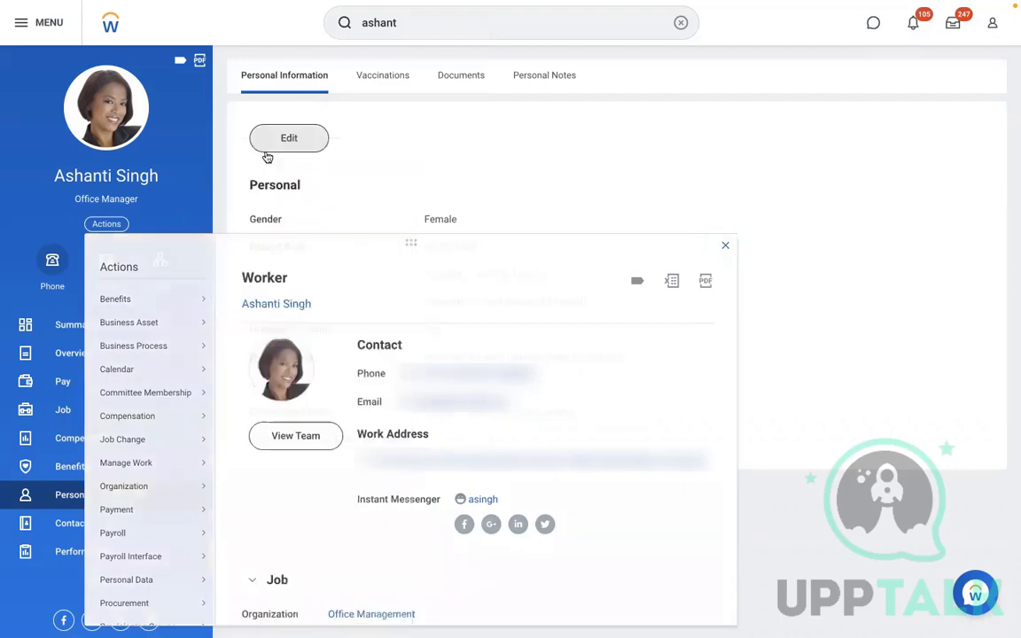
{"action": "left_click", "coordinate": [439, 143]}
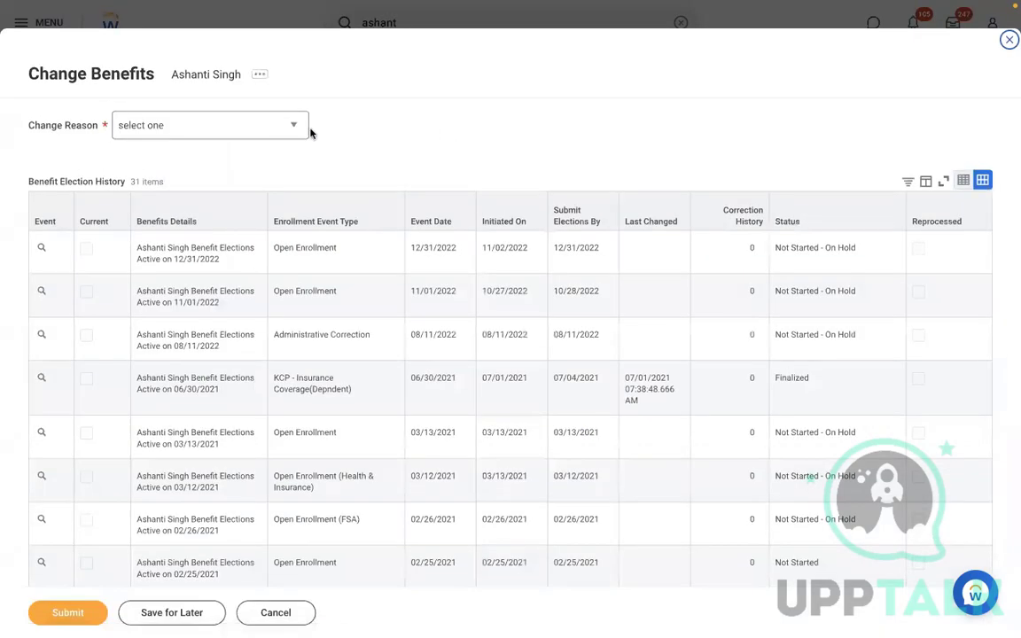
Choose RBS - 401K Retirement Savings as the change reason
{"action": "left_click", "coordinate": [286, 130]}
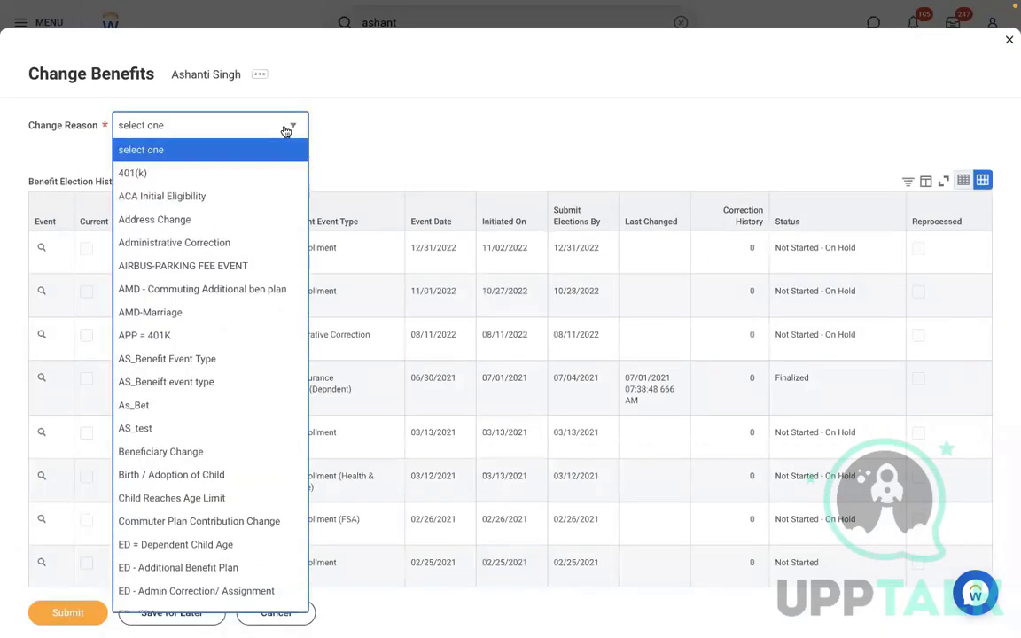
{"action": "key", "text": "End"}
{"action": "key", "text": "Up"}
{"action": "key", "text": "Up"}
{"action": "key", "text": "Up"}
{"action": "key", "text": "Up"}
{"action": "key", "text": "Up"}
{"action": "key", "text": "Up"}
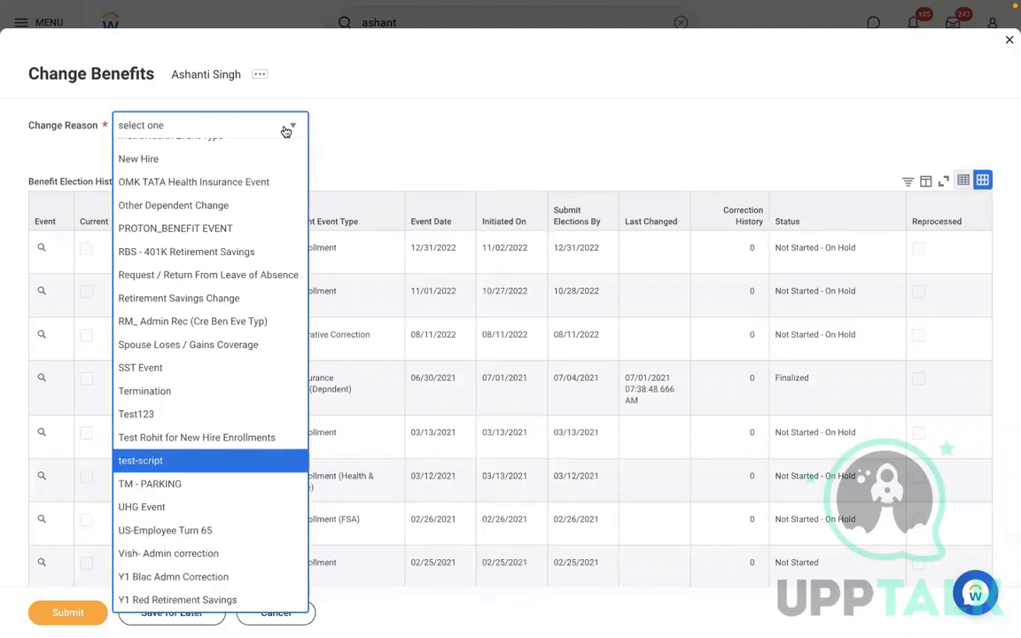
{"action": "key", "text": "Up"}
{"action": "key", "text": "Up"}
{"action": "key", "text": "Up"}
{"action": "key", "text": "Up"}
{"action": "key", "text": "Up"}
{"action": "key", "text": "Up"}
{"action": "key", "text": "Up"}
{"action": "key", "text": "Up"}
{"action": "key", "text": "Up"}
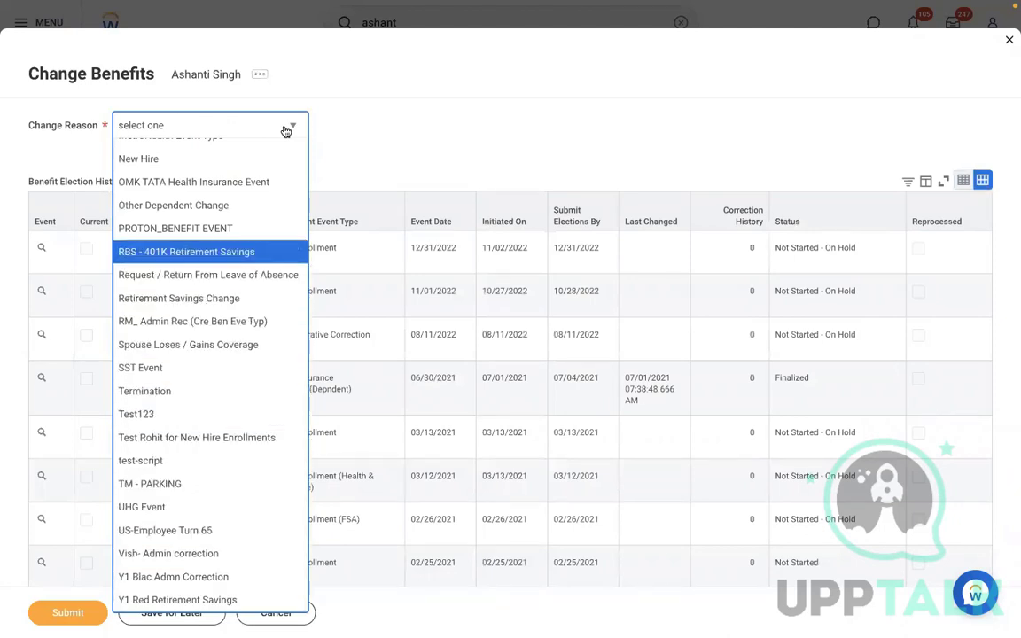
{"action": "key", "text": "Return"}
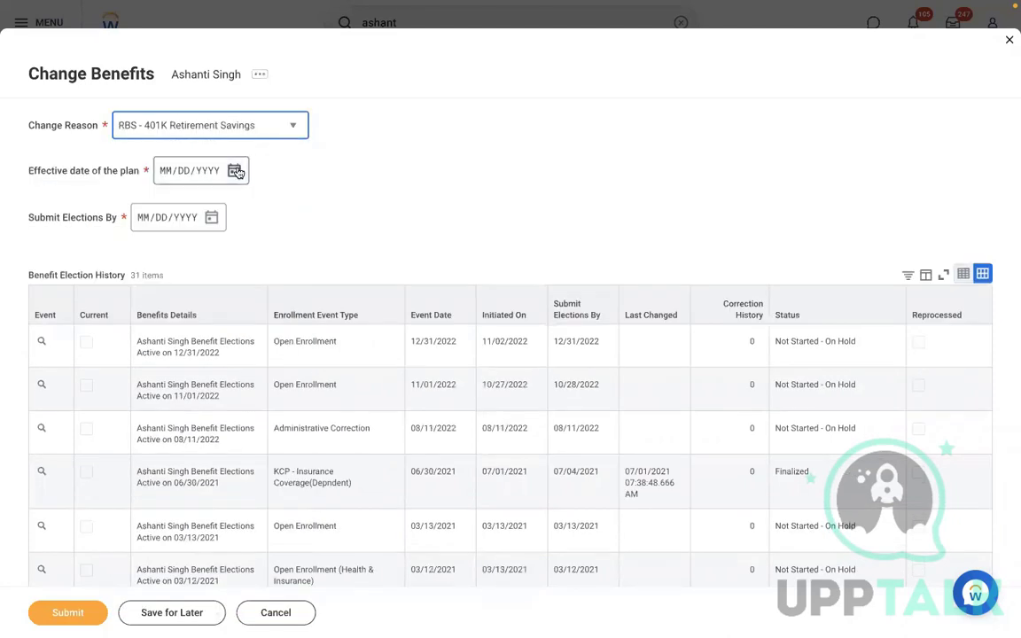
Set the effective date to 11/10/2022, then cancel and discard the form
{"action": "left_click", "coordinate": [235, 171]}
{"action": "left_click", "coordinate": [413, 247]}
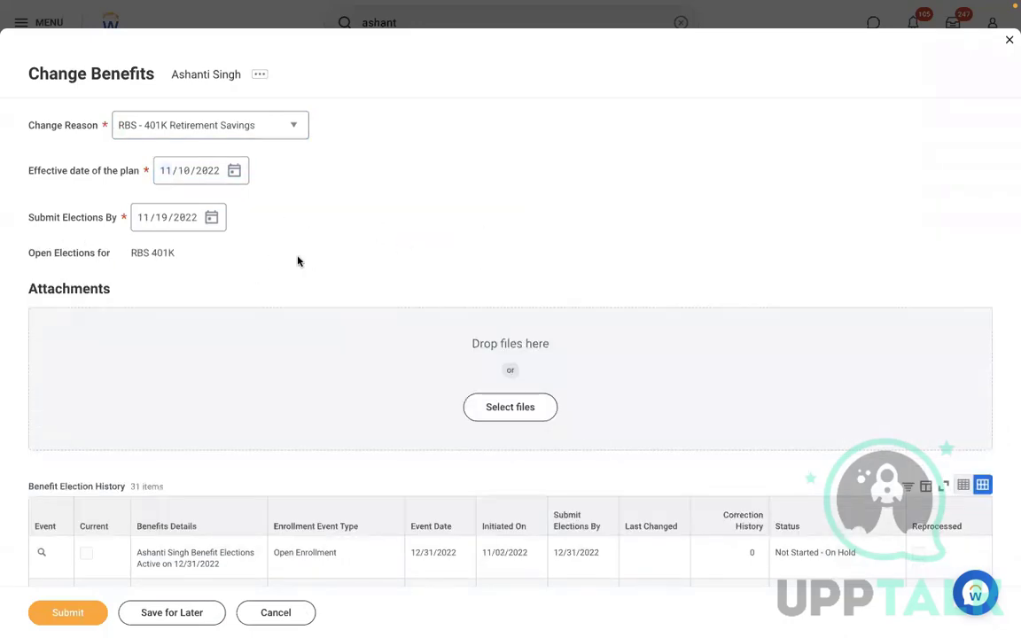
{"action": "left_click", "coordinate": [263, 612]}
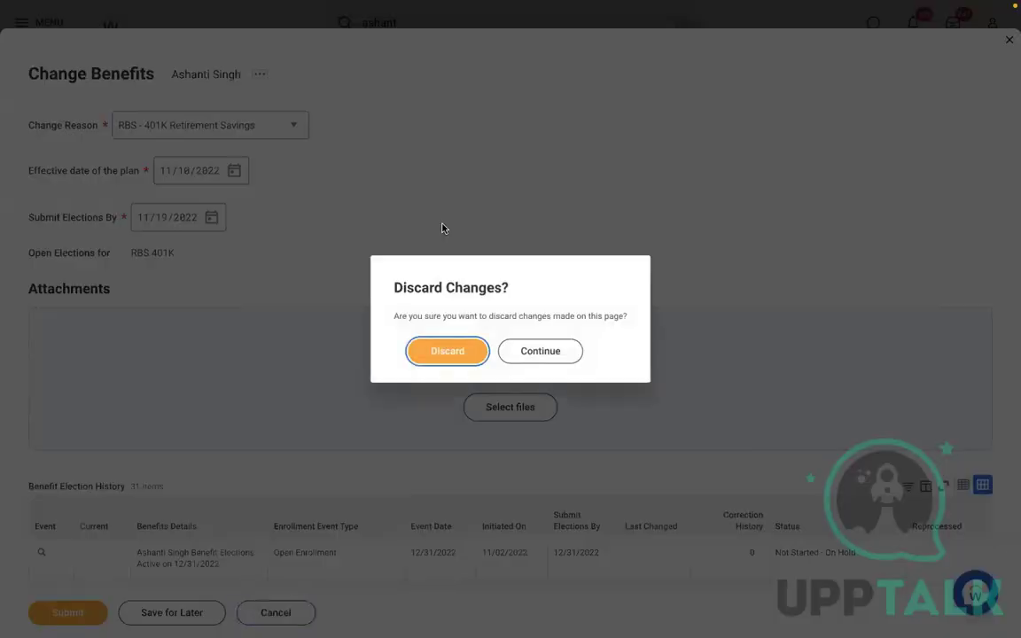
{"action": "left_click", "coordinate": [441, 355]}
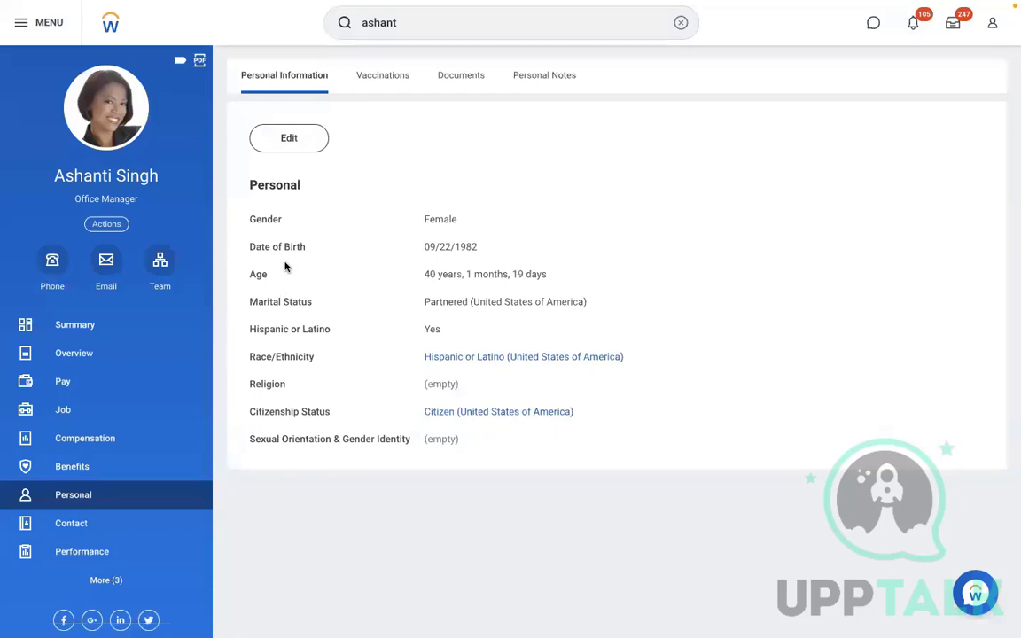
{"action": "left_click", "coordinate": [679, 23]}
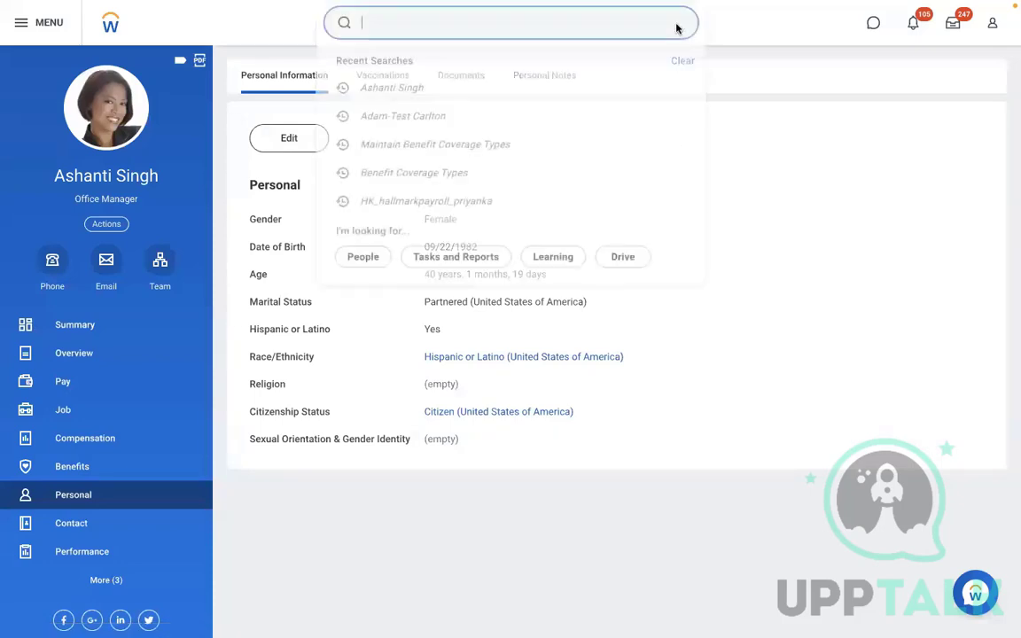
{"action": "type", "text": "ben plans"}
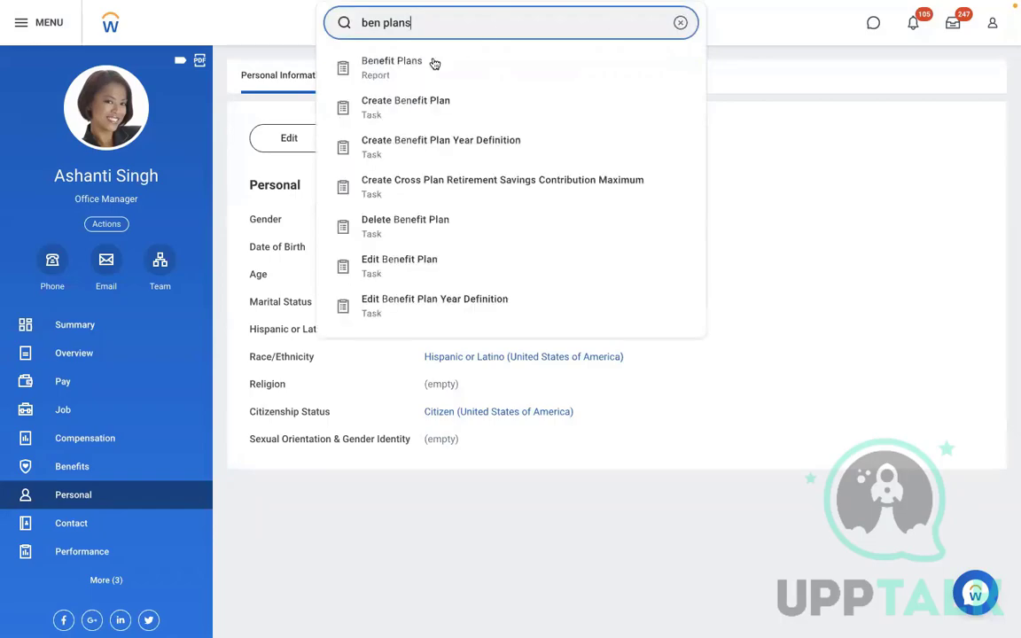
{"action": "left_click", "coordinate": [429, 64]}
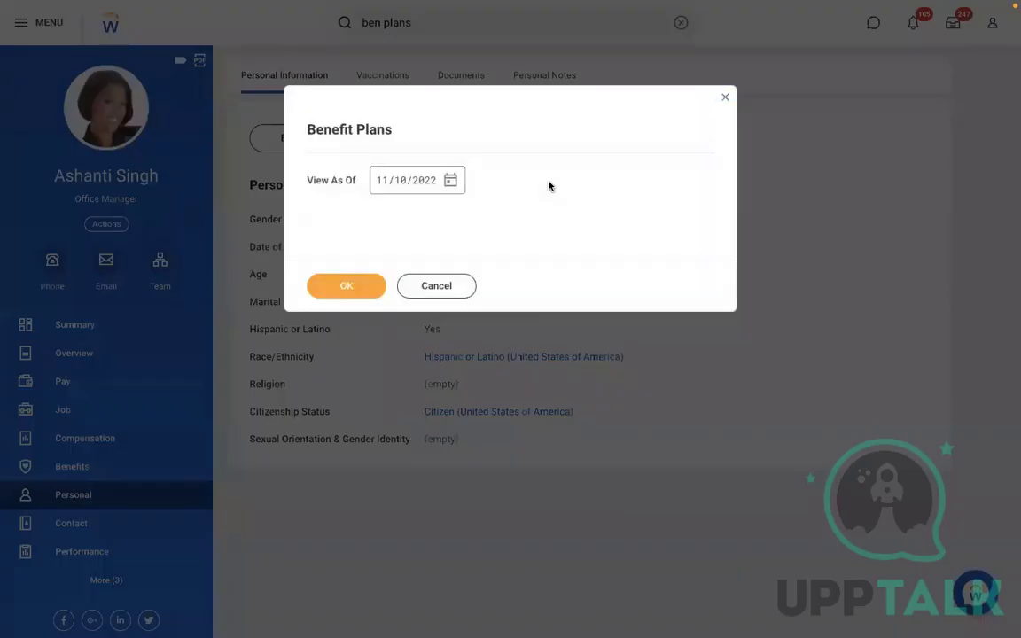
{"action": "left_click", "coordinate": [334, 286]}
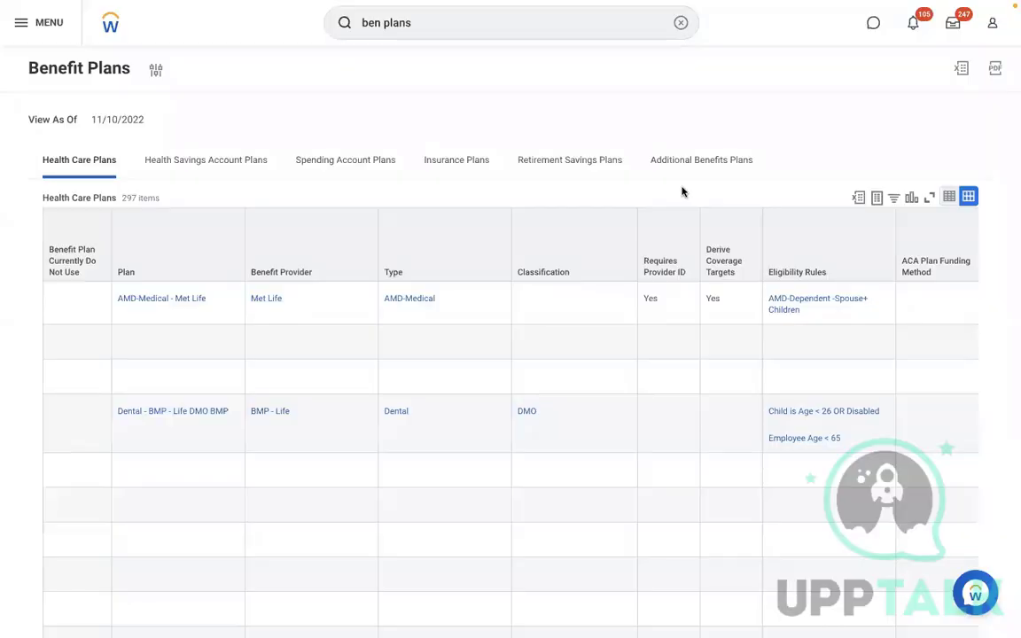
{"action": "left_click", "coordinate": [560, 168]}
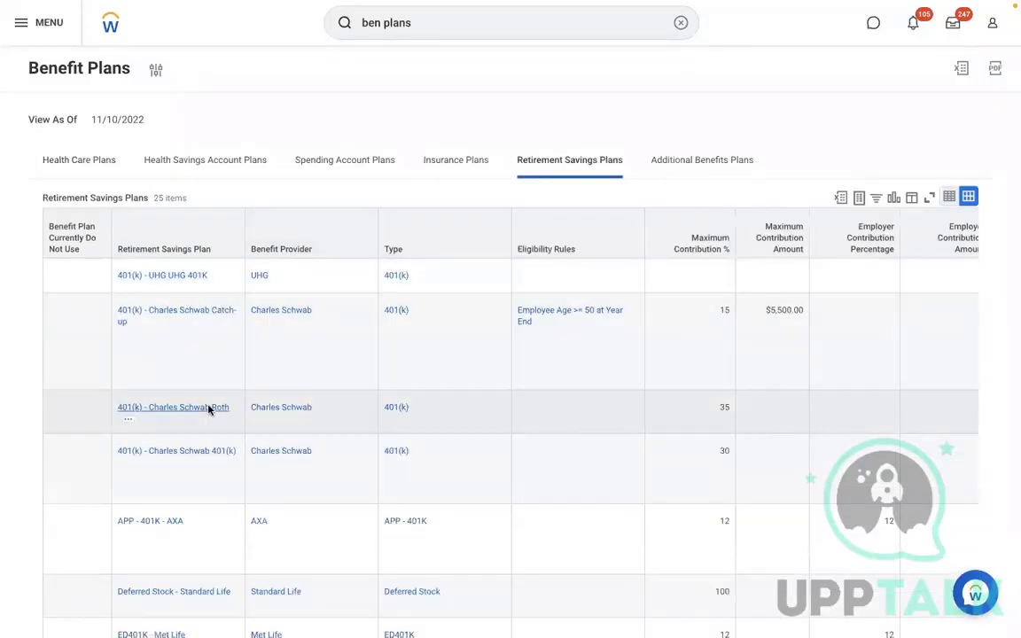
{"action": "left_click", "coordinate": [355, 515]}
{"action": "scroll", "coordinate": [356, 515], "scroll_direction": "down", "scroll_amount": 3}
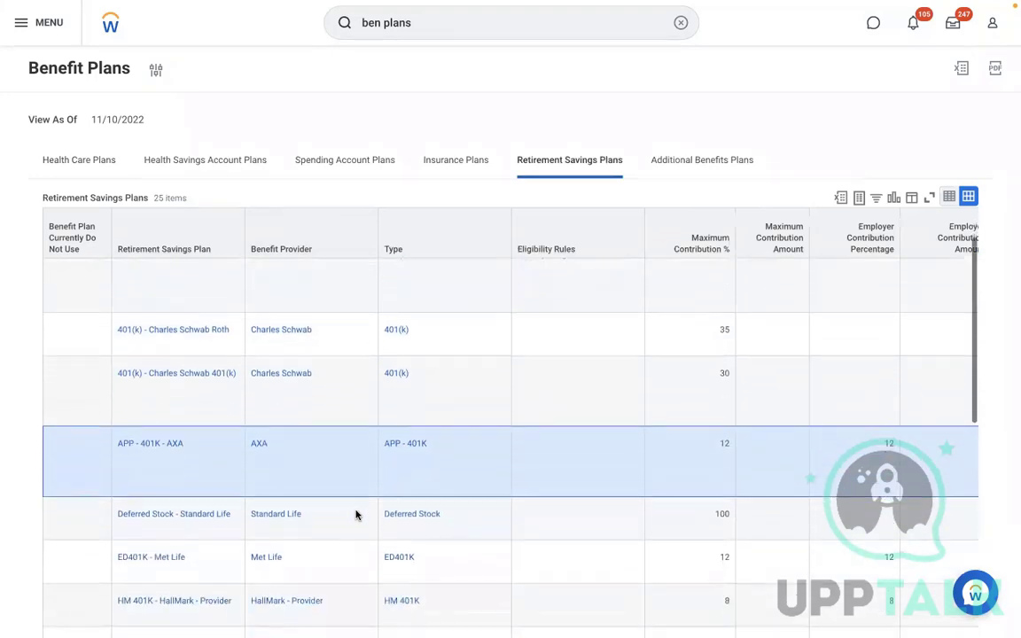
{"action": "scroll", "coordinate": [355, 515], "scroll_direction": "down", "scroll_amount": 5}
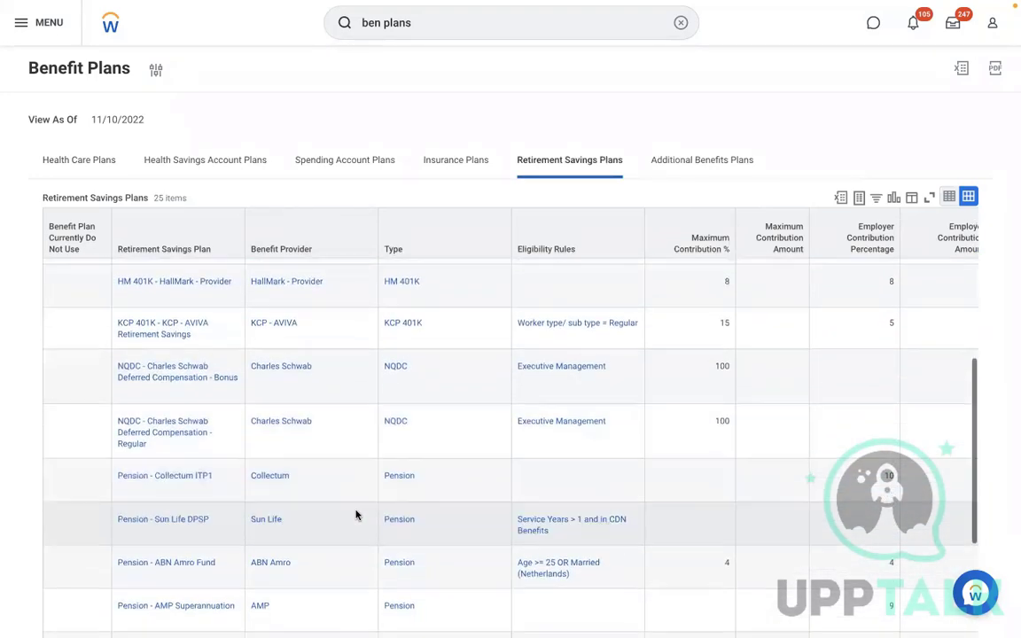
{"action": "left_click", "coordinate": [366, 362]}
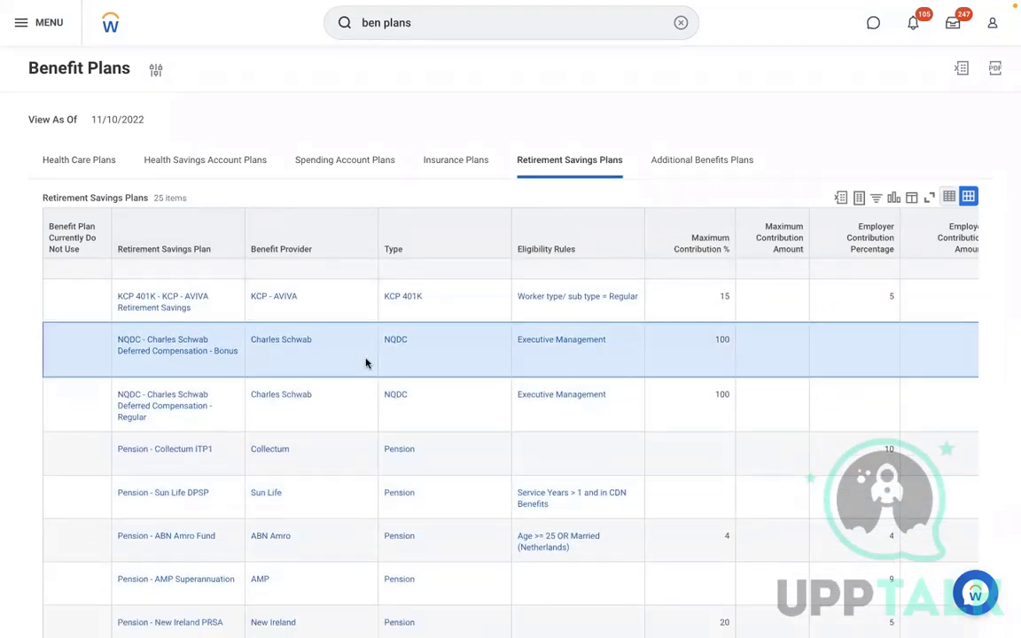
{"action": "scroll", "coordinate": [366, 363], "scroll_direction": "up", "scroll_amount": 7}
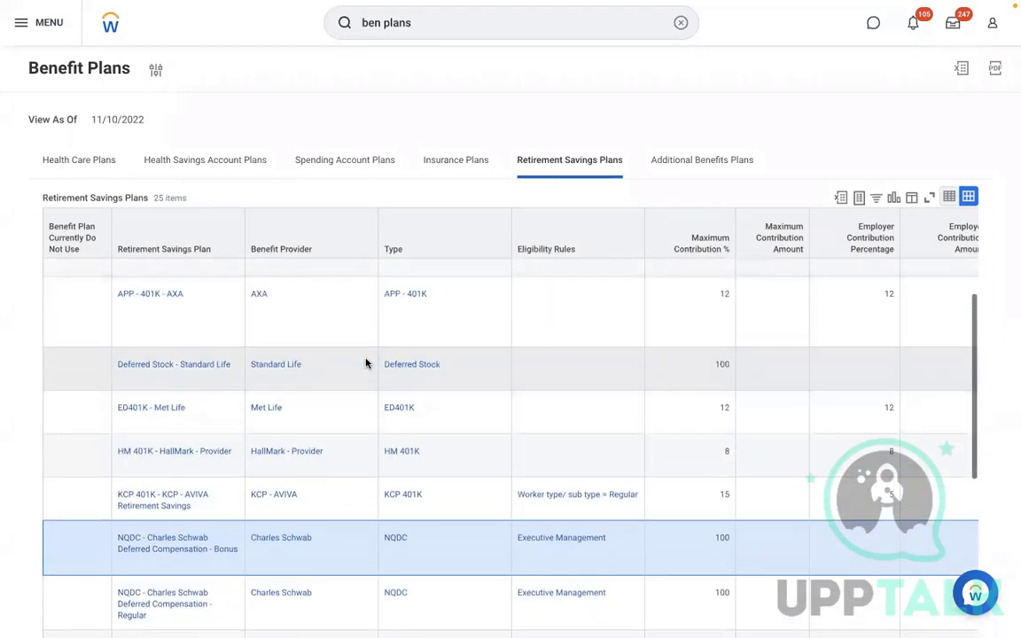
{"action": "scroll", "coordinate": [366, 362], "scroll_direction": "up", "scroll_amount": 2}
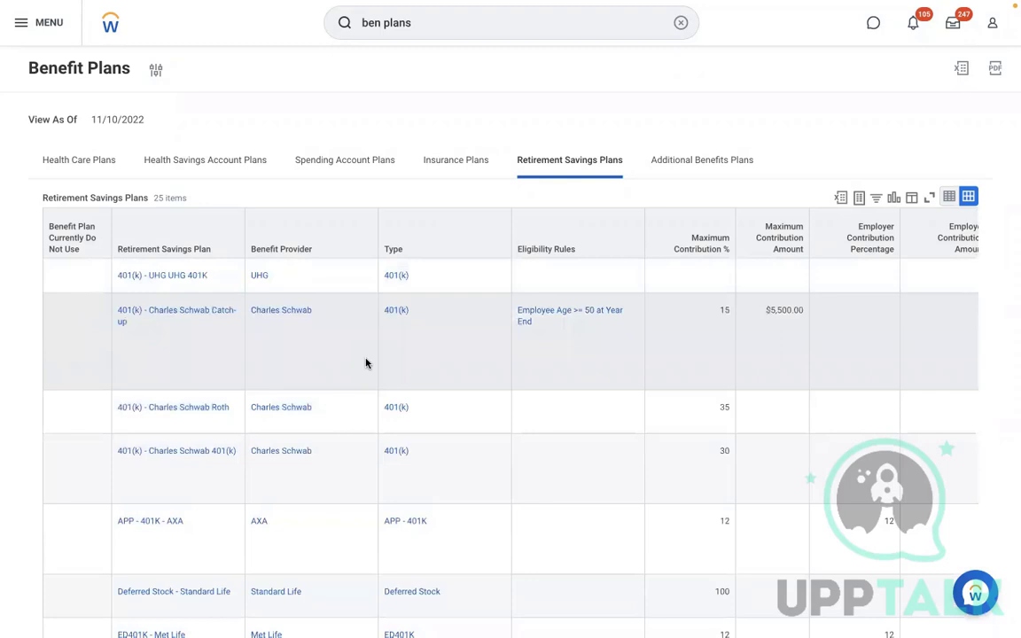
{"action": "scroll", "coordinate": [366, 363], "scroll_direction": "down", "scroll_amount": 4}
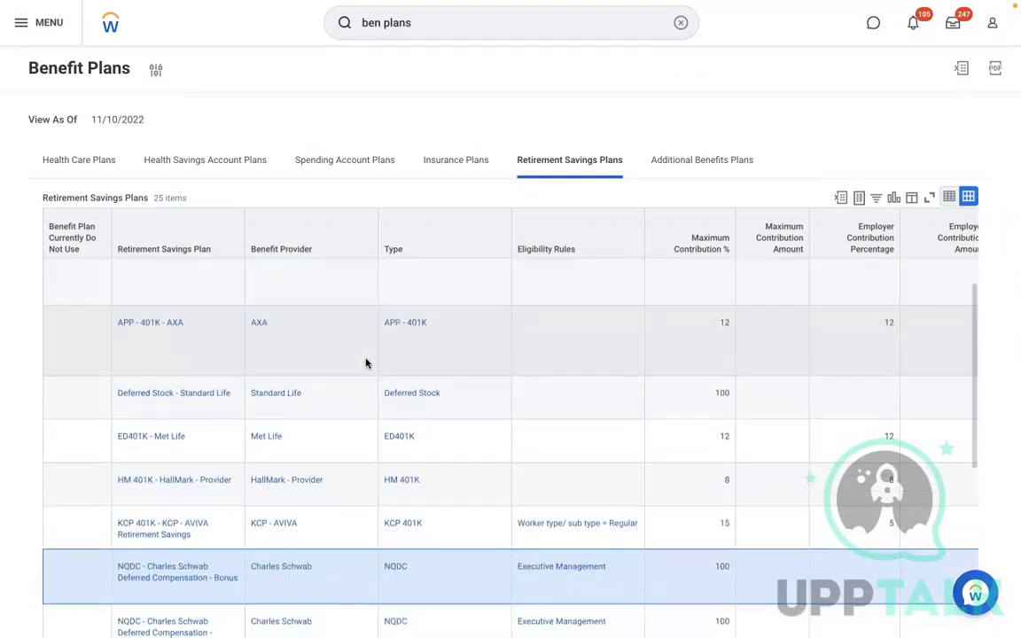
Filter the Retirement Savings Plan column to show only the RBS 401K plan
{"action": "left_click", "coordinate": [179, 224]}
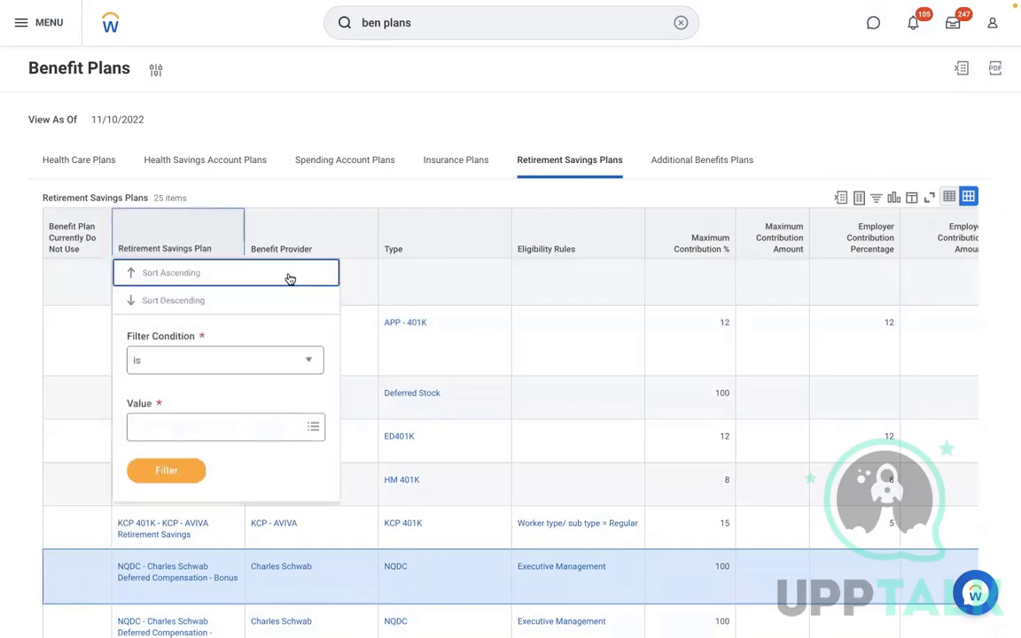
{"action": "left_click", "coordinate": [205, 420]}
{"action": "type", "text": "rbs"}
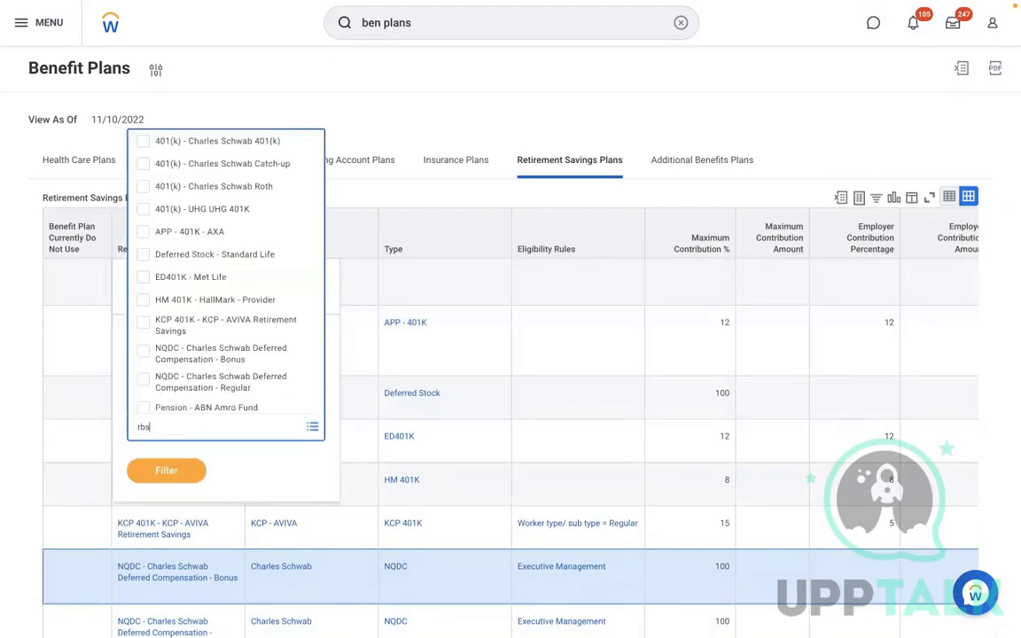
{"action": "key", "text": "Return"}
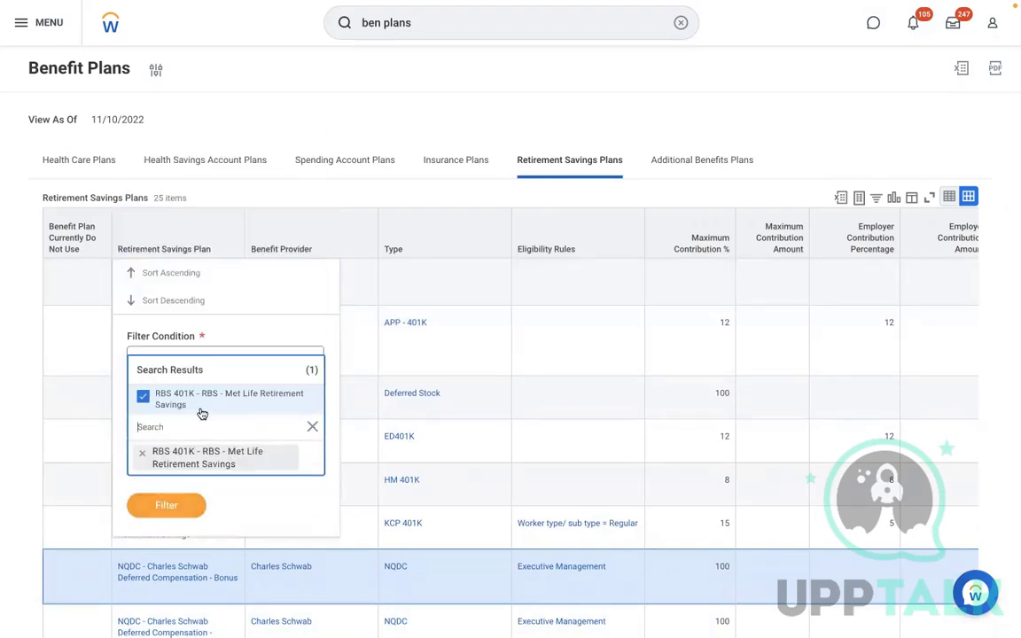
{"action": "left_click", "coordinate": [163, 502]}
{"action": "left_click", "coordinate": [160, 477]}
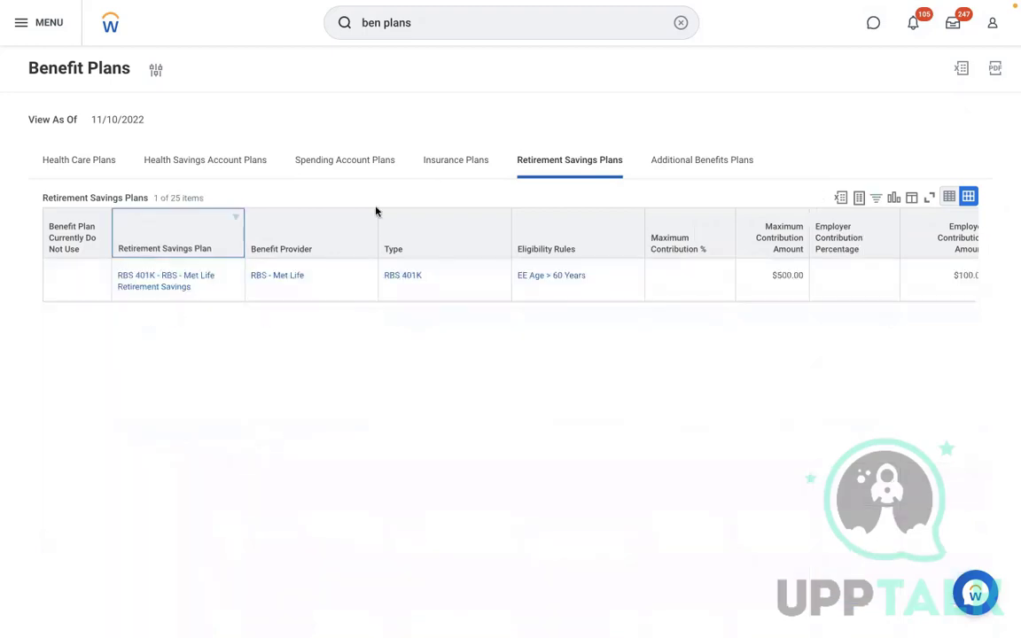
Copy 'RBS 401K - RBS - Met Life Retirement Savings' into the blank Word document
{"action": "right_click", "coordinate": [202, 291]}
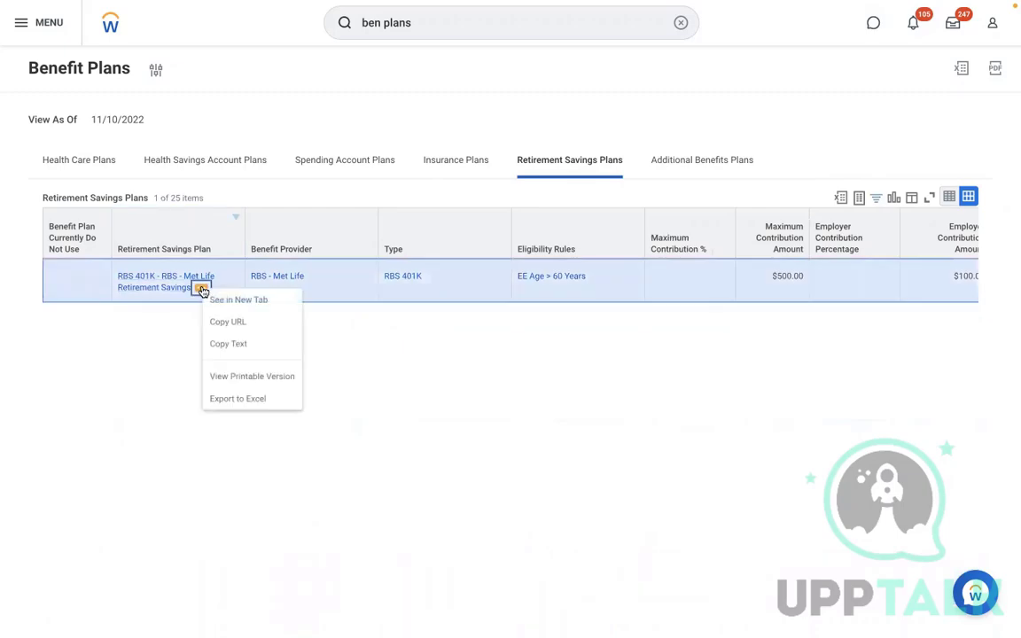
{"action": "left_click", "coordinate": [230, 344]}
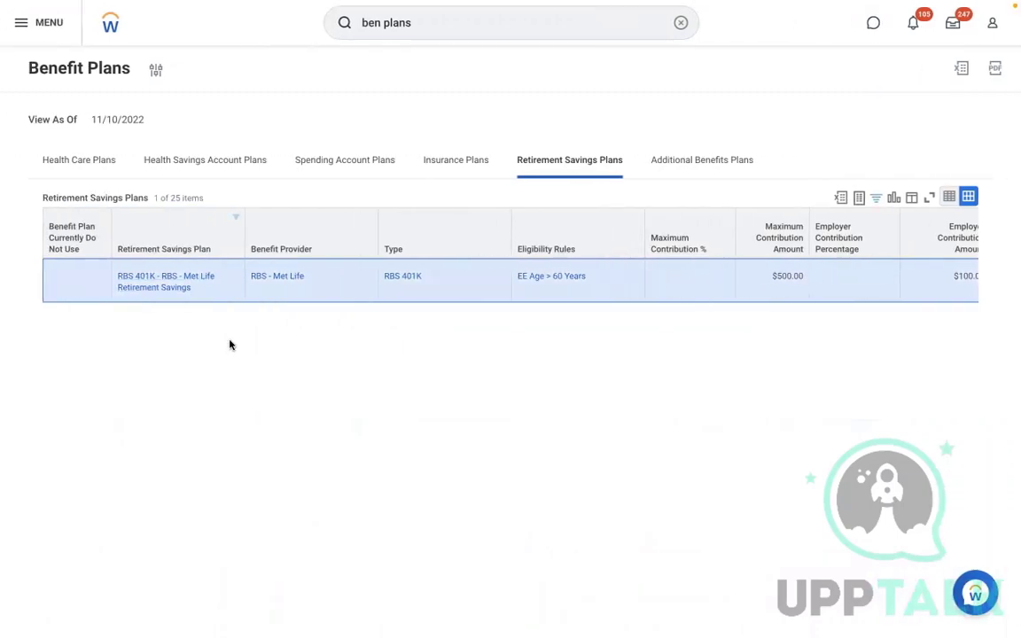
{"action": "key", "text": "ctrl+Left"}
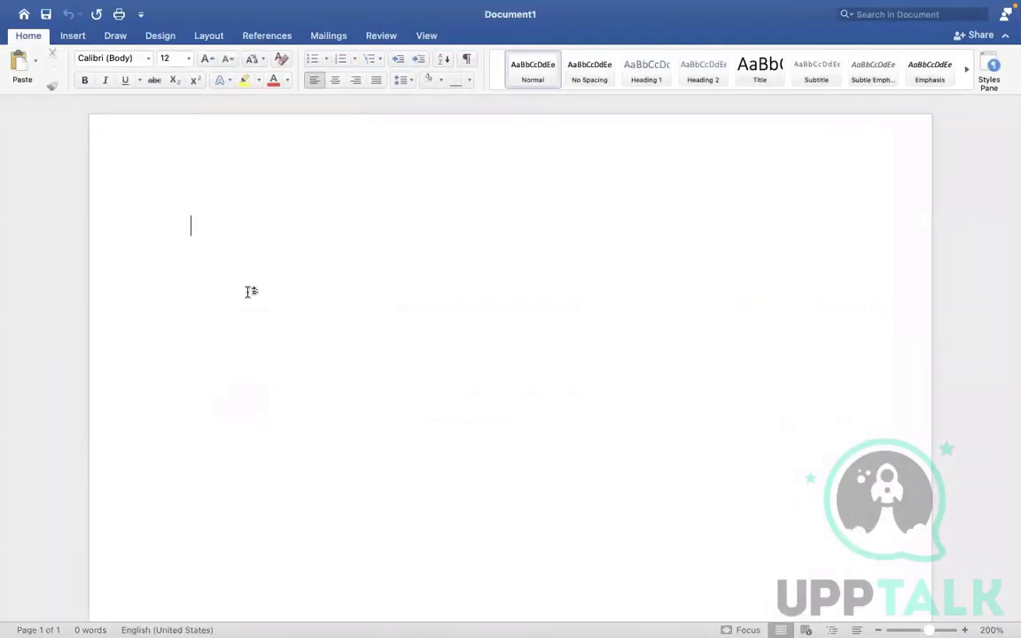
{"action": "type", "text": "RBS 401K - RBS - Met Life Retirement Savings"}
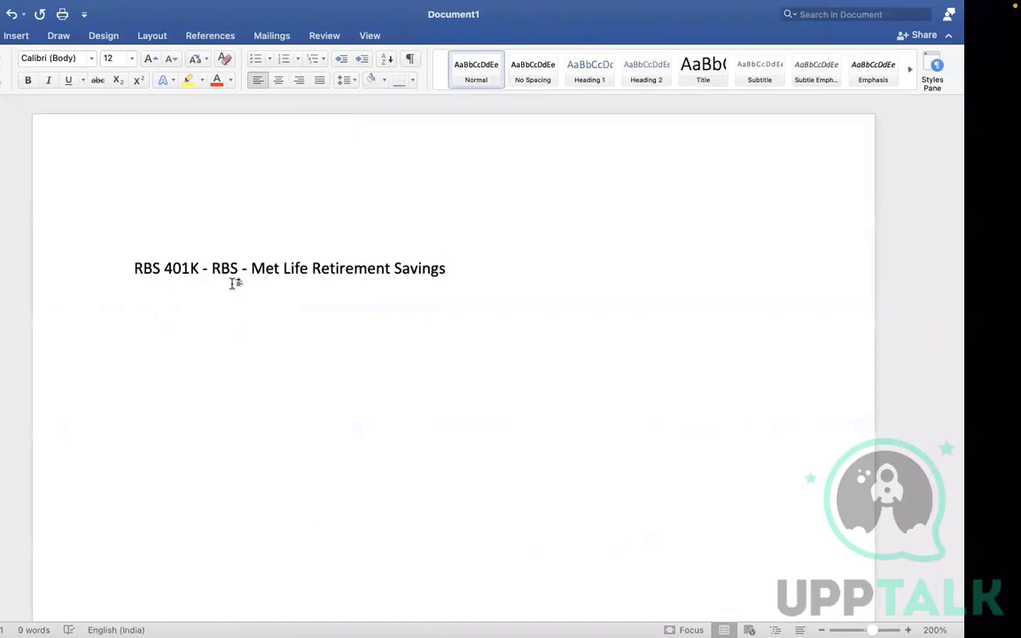
{"action": "key", "text": "ctrl+Right"}
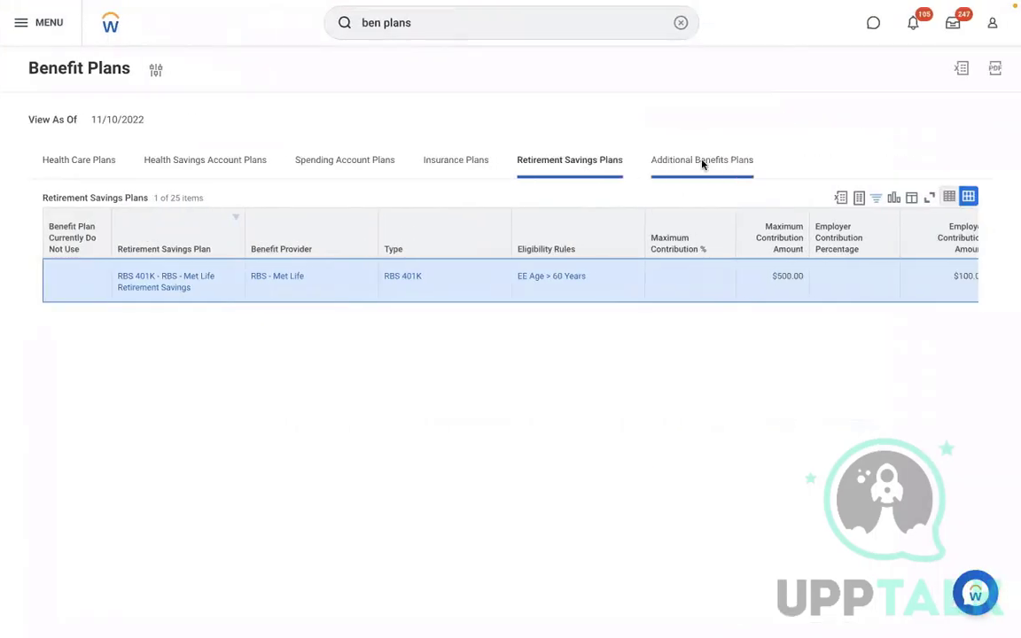
On Additional Benefits Plans, copy the Commuter Spending - Aetna AMD USA plan name
{"action": "left_click", "coordinate": [702, 162]}
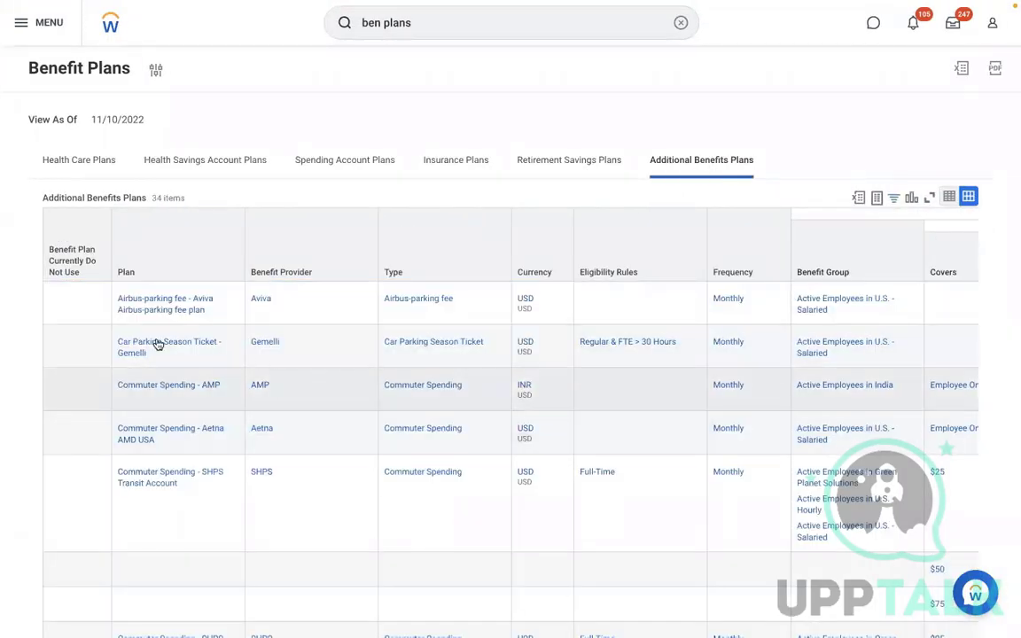
{"action": "left_click", "coordinate": [301, 484]}
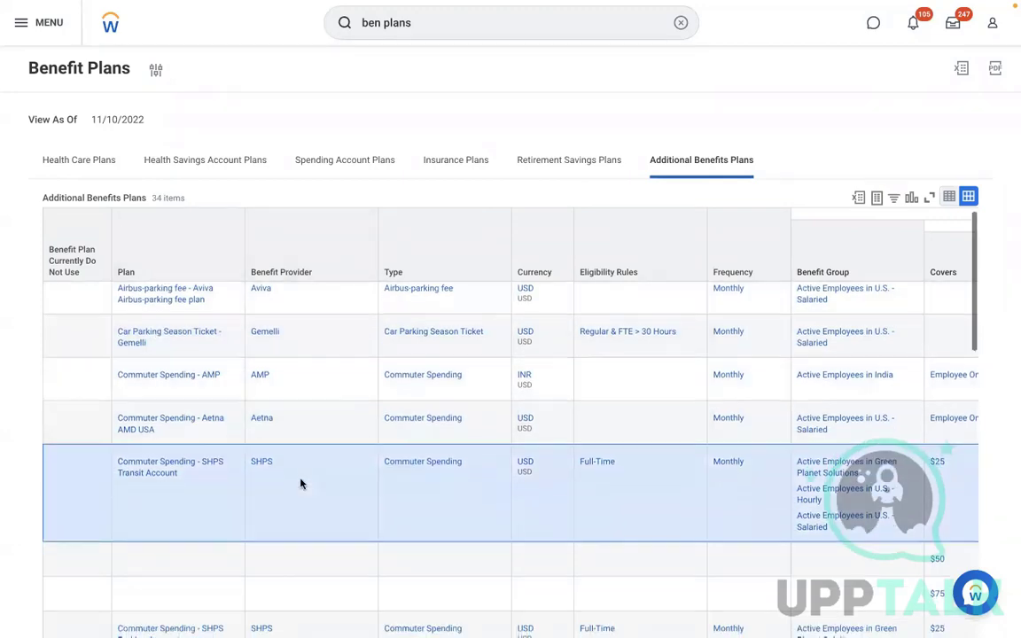
{"action": "scroll", "coordinate": [301, 484], "scroll_direction": "down", "scroll_amount": 5}
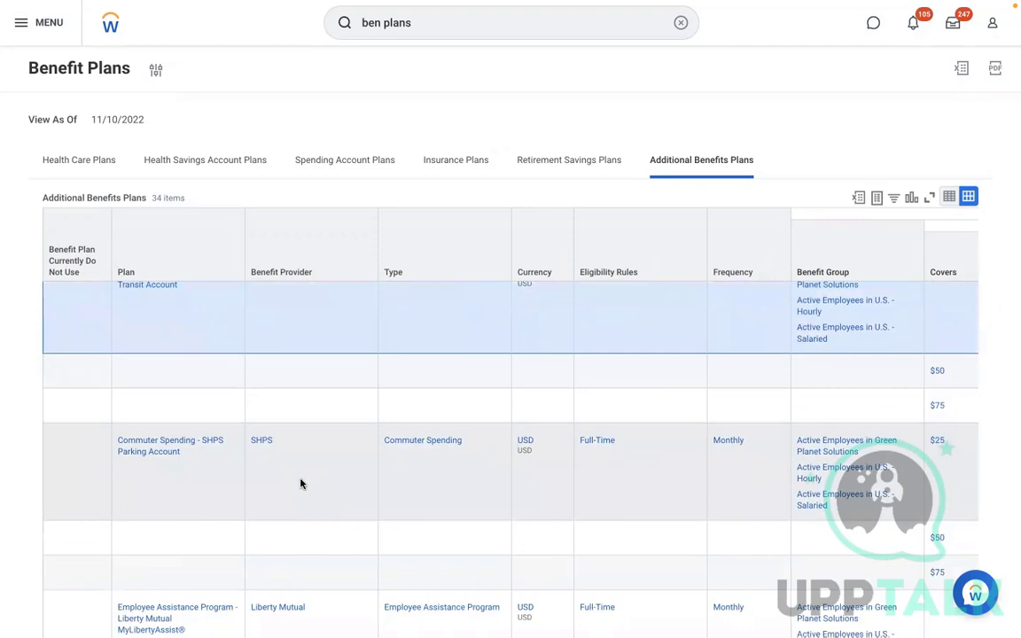
{"action": "scroll", "coordinate": [301, 484], "scroll_direction": "down", "scroll_amount": 2}
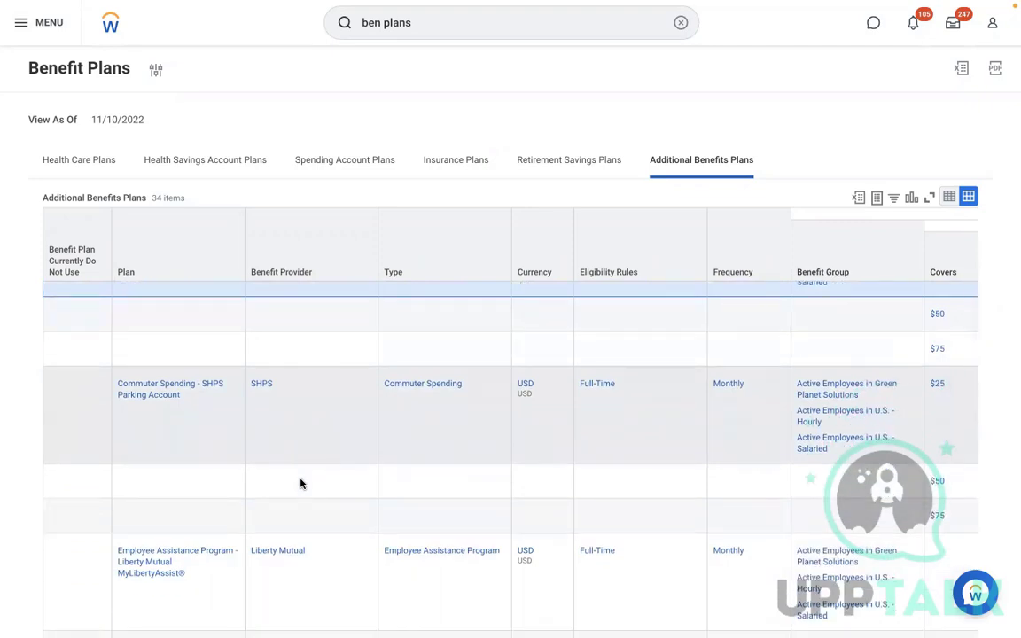
{"action": "scroll", "coordinate": [301, 484], "scroll_direction": "up", "scroll_amount": 5}
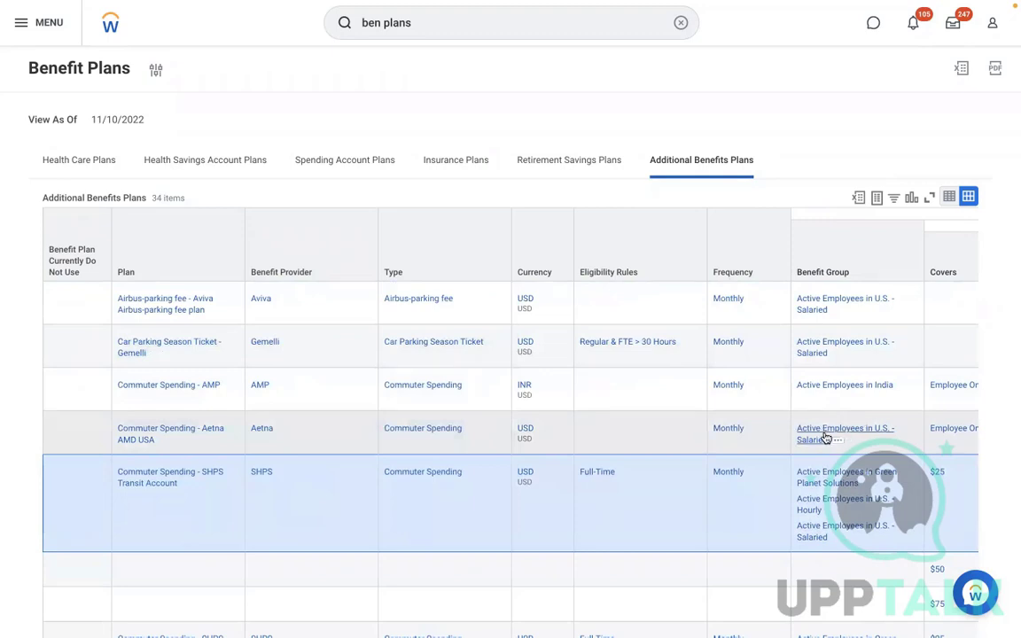
{"action": "right_click", "coordinate": [166, 441]}
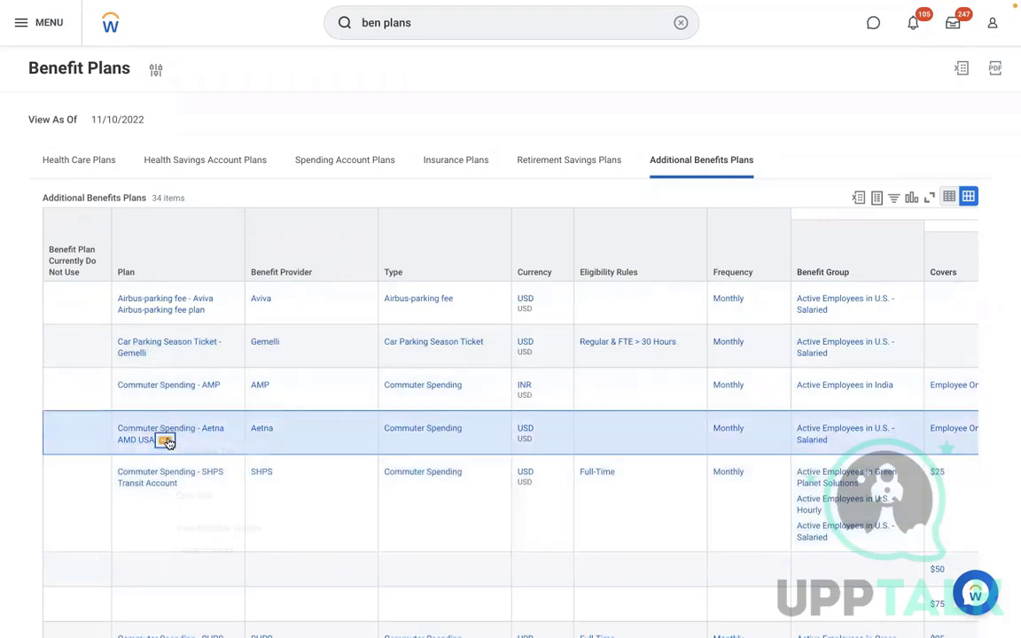
{"action": "left_click", "coordinate": [182, 498]}
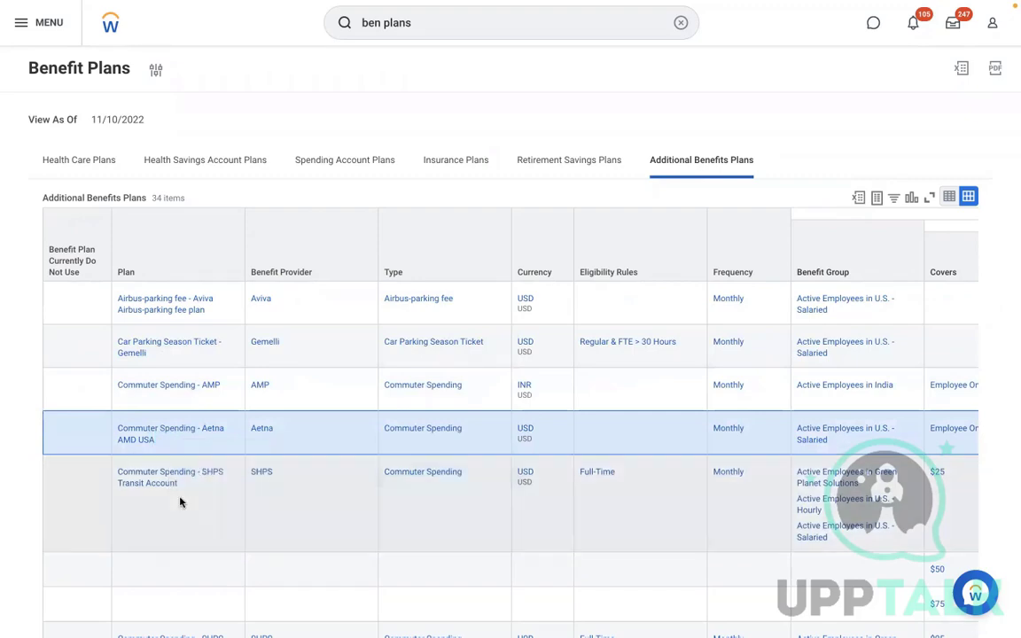
{"action": "key", "text": "ctrl+Left"}
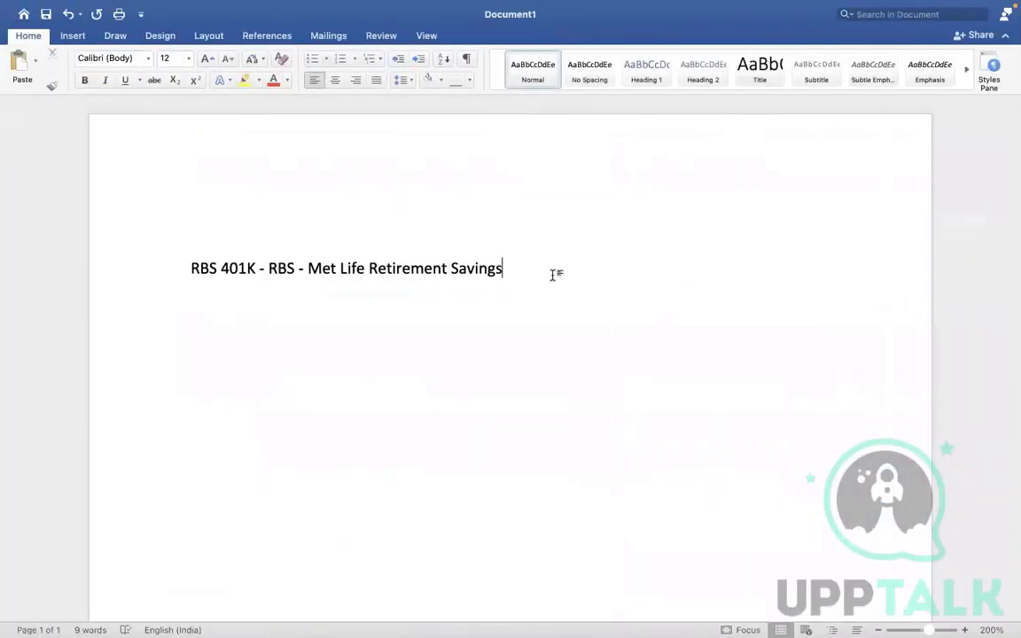
Paste the Aetna commuter plan below the RBS plan and add the heading 'Cross Plan Dependency'
{"action": "key", "text": "Return"}
{"action": "key", "text": "super+v"}
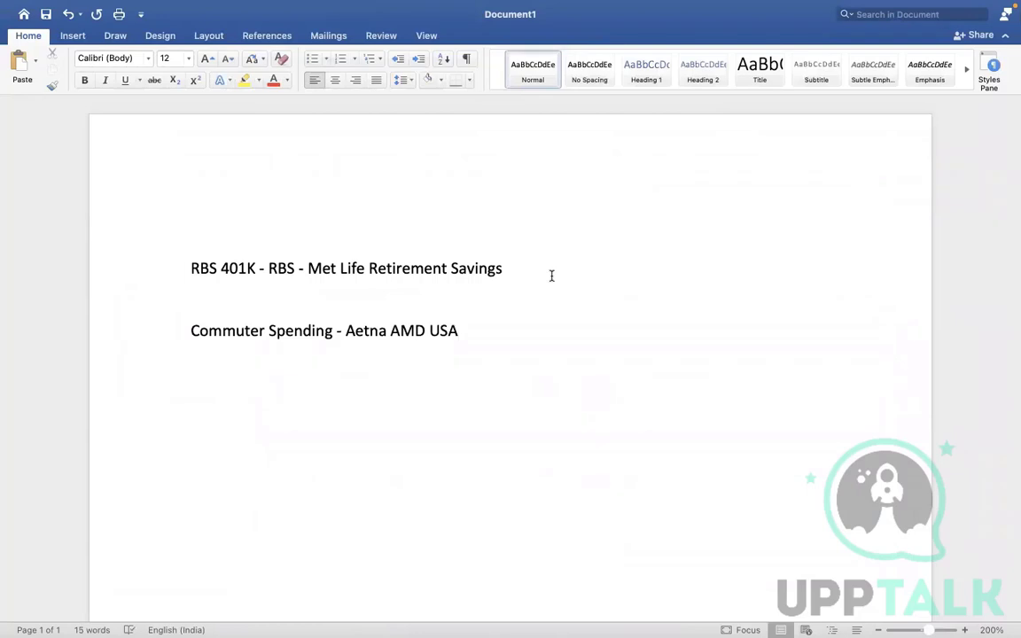
{"action": "left_click", "coordinate": [228, 198]}
{"action": "type", "text": "Cross Plan Depen"}
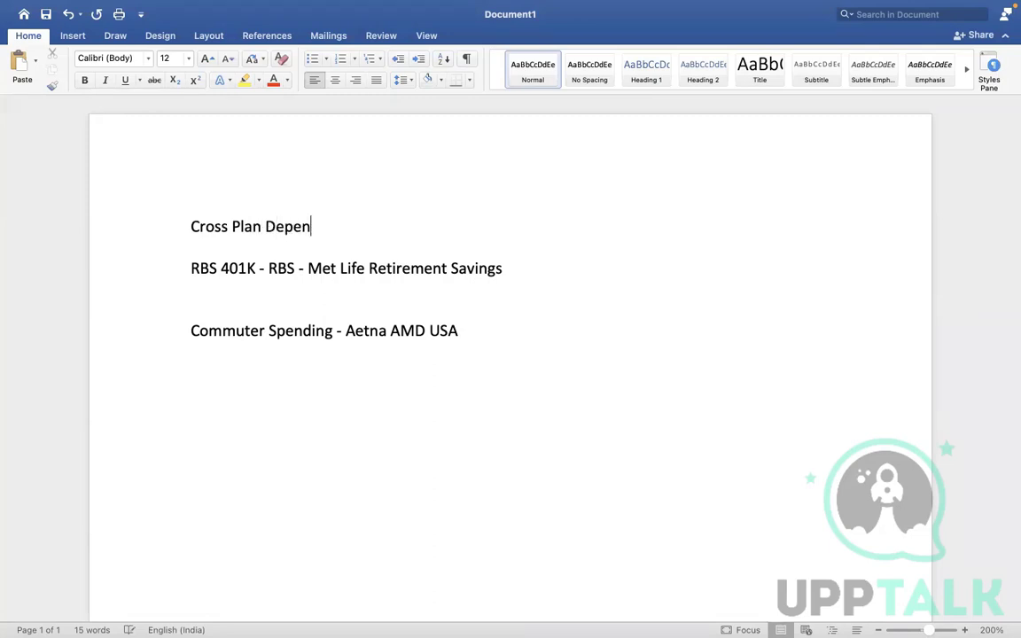
{"action": "type", "text": "denci"}
{"action": "key", "text": "BackSpace"}
{"action": "type", "text": "y"}
Insert a blank line between the heading and the RBS plan line
{"action": "left_click", "coordinate": [189, 268]}
{"action": "key", "text": "Return"}
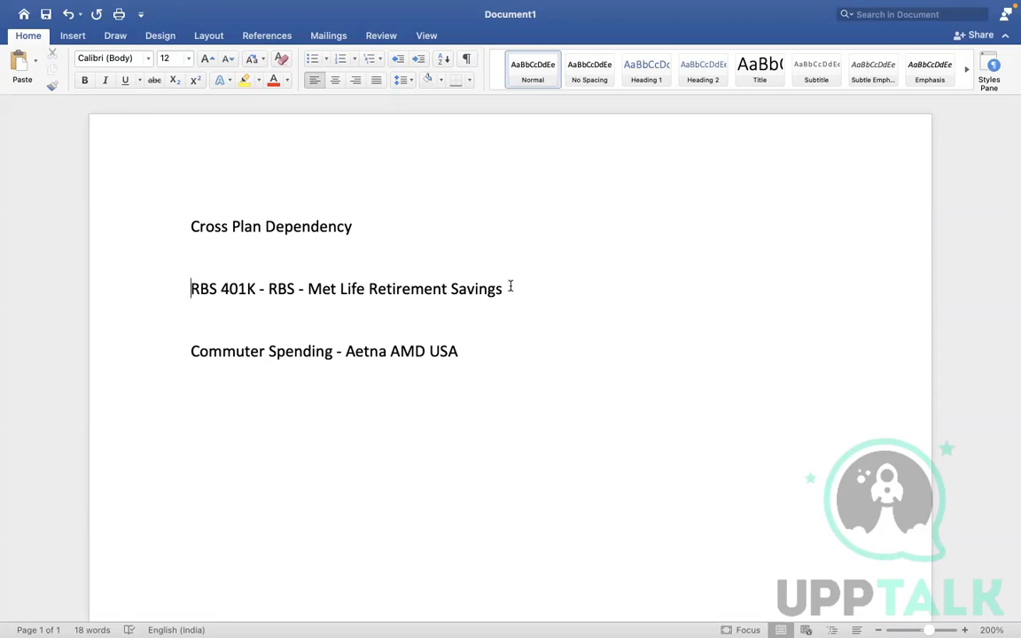
{"action": "left_click_drag", "start_coordinate": [473, 353], "coordinate": [247, 337]}
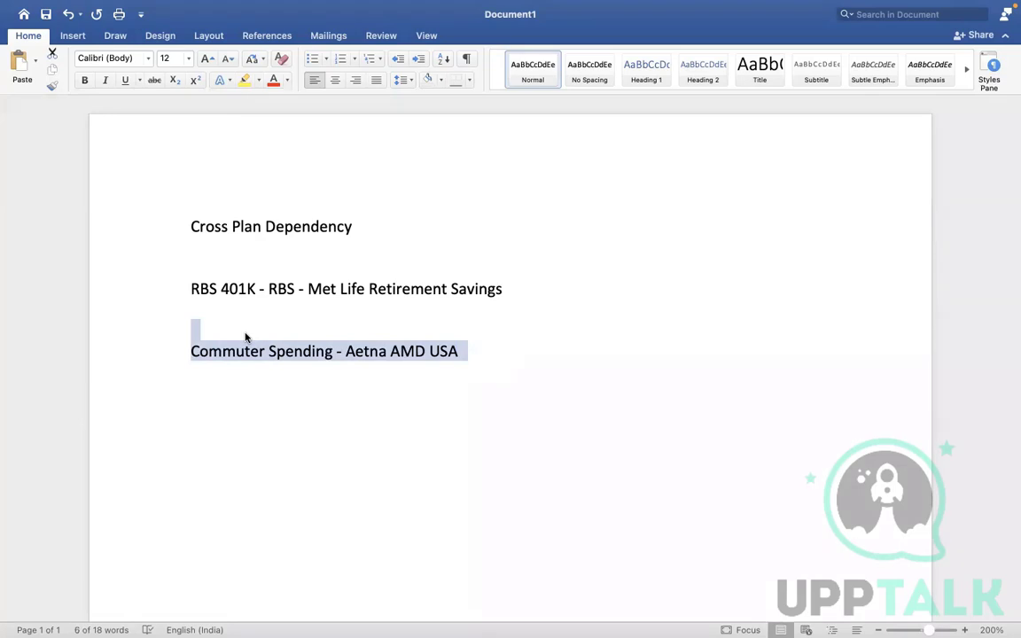
{"action": "left_click", "coordinate": [384, 308]}
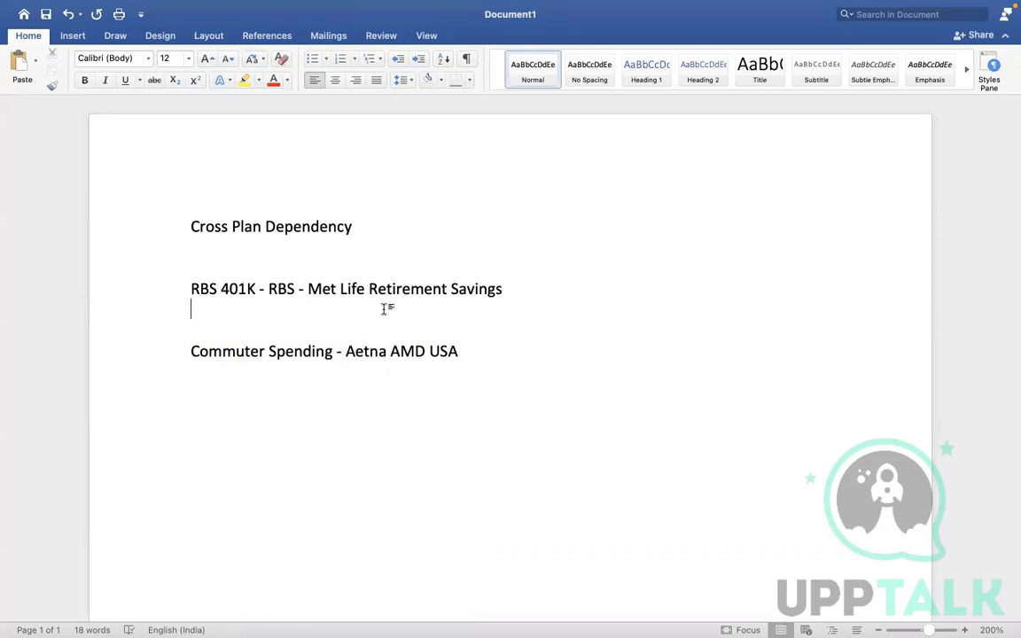
{"action": "key", "text": "ctrl+Right"}
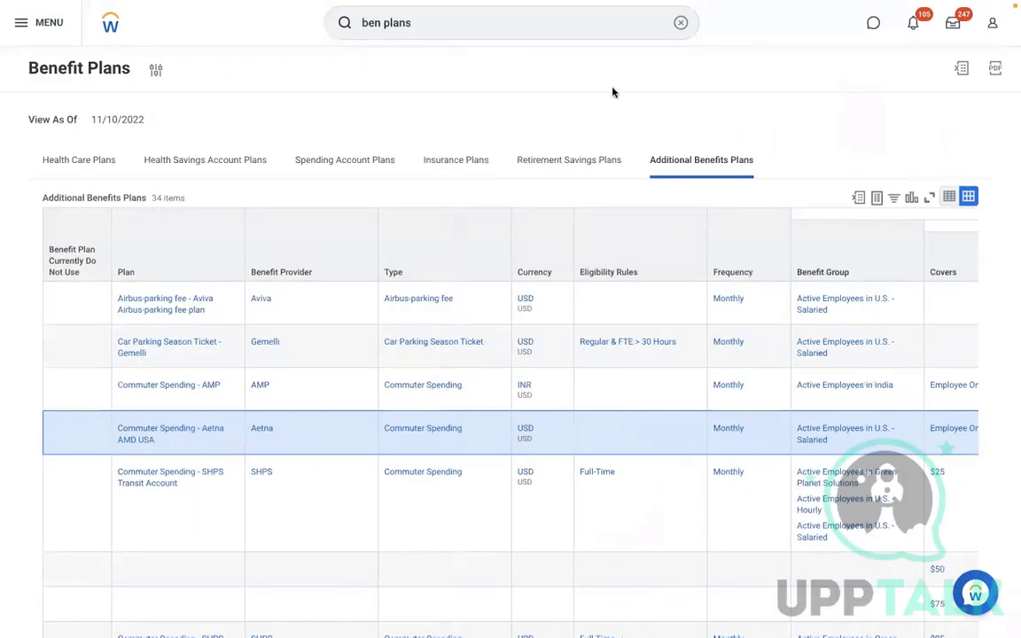
Search for and start the Create Cross Plan Enrollment Prerequisite task
{"action": "left_click", "coordinate": [682, 26]}
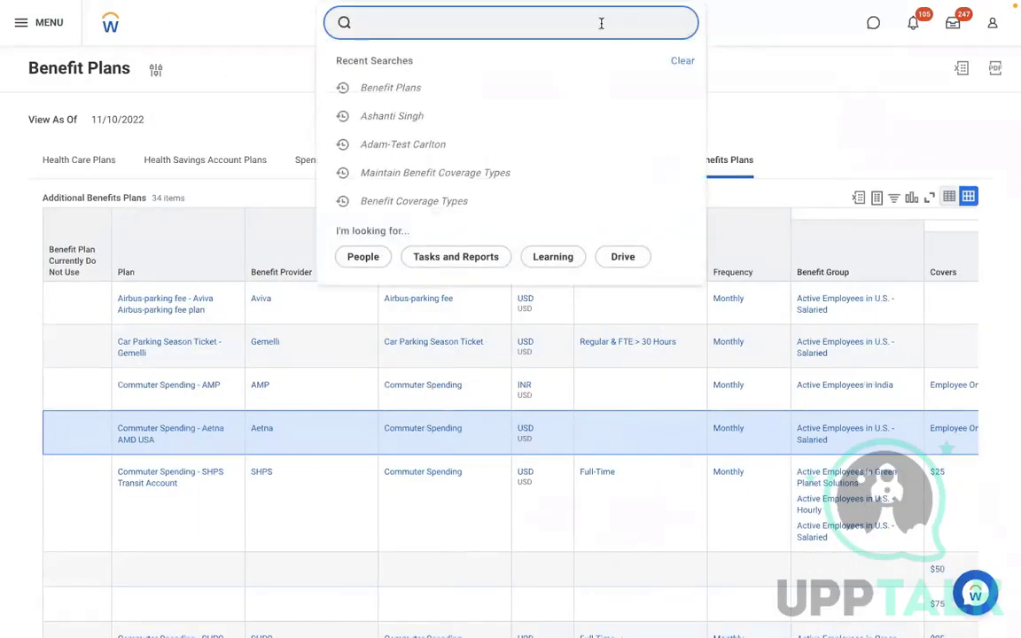
{"action": "type", "text": "create cross plan dep"}
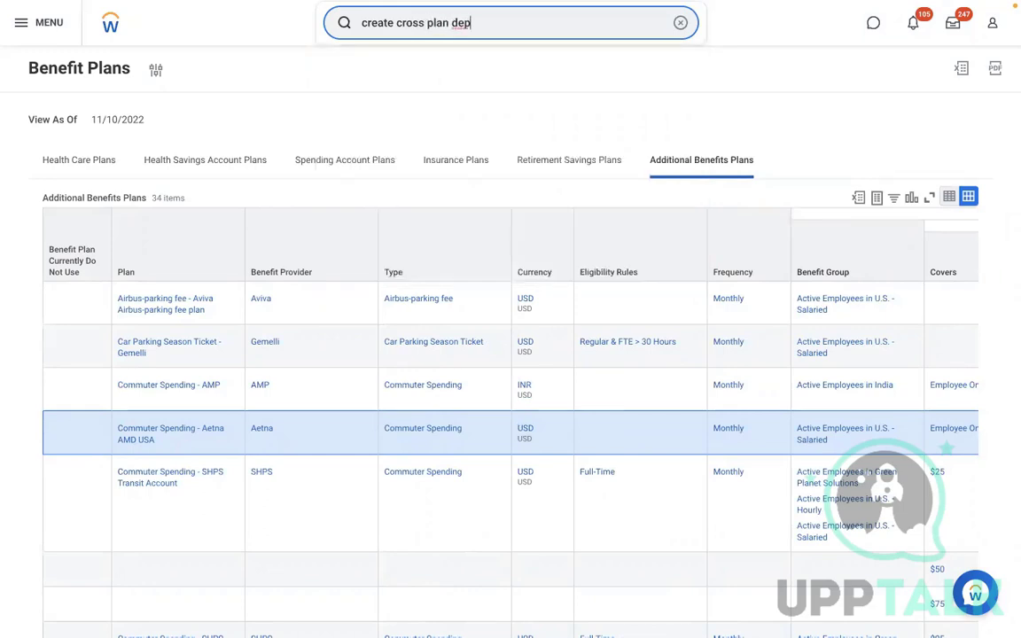
{"action": "key", "text": "BackSpace"}
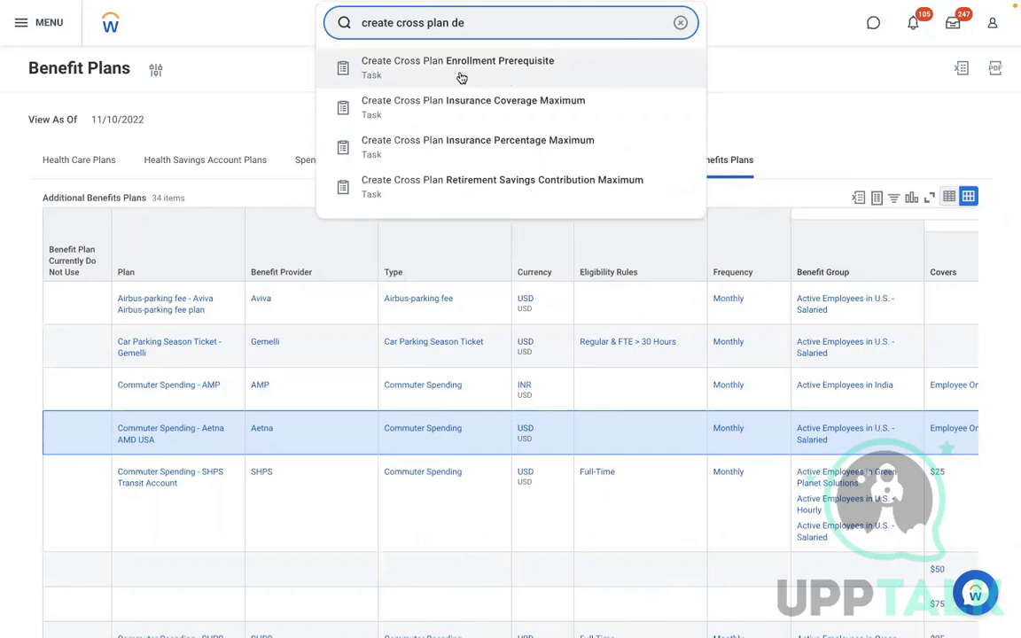
{"action": "left_click", "coordinate": [461, 78]}
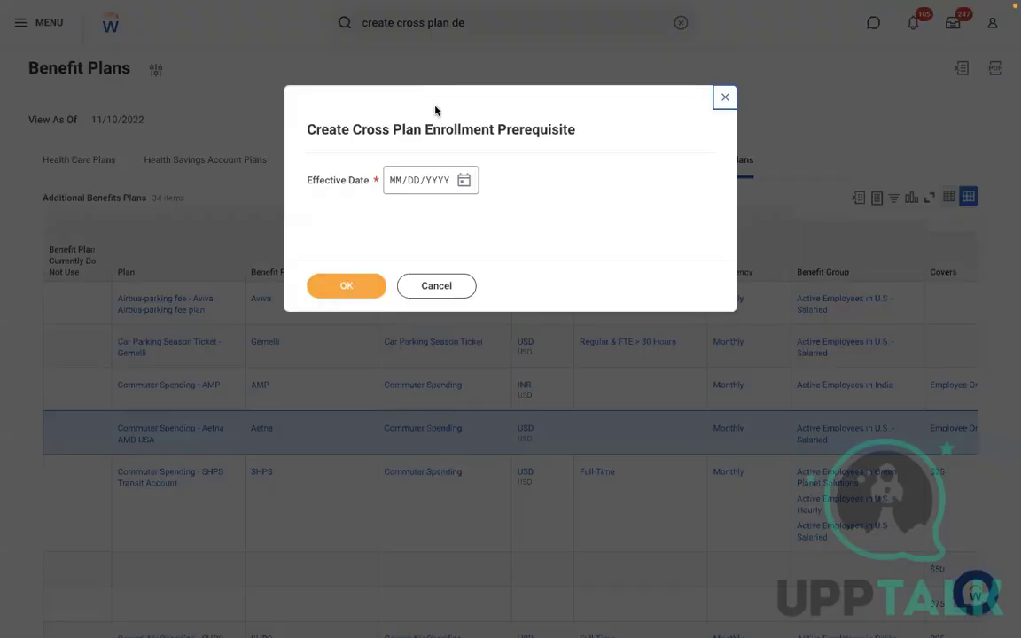
Set the effective date to 11/01/2022 and continue to the full form
{"action": "left_click", "coordinate": [390, 182]}
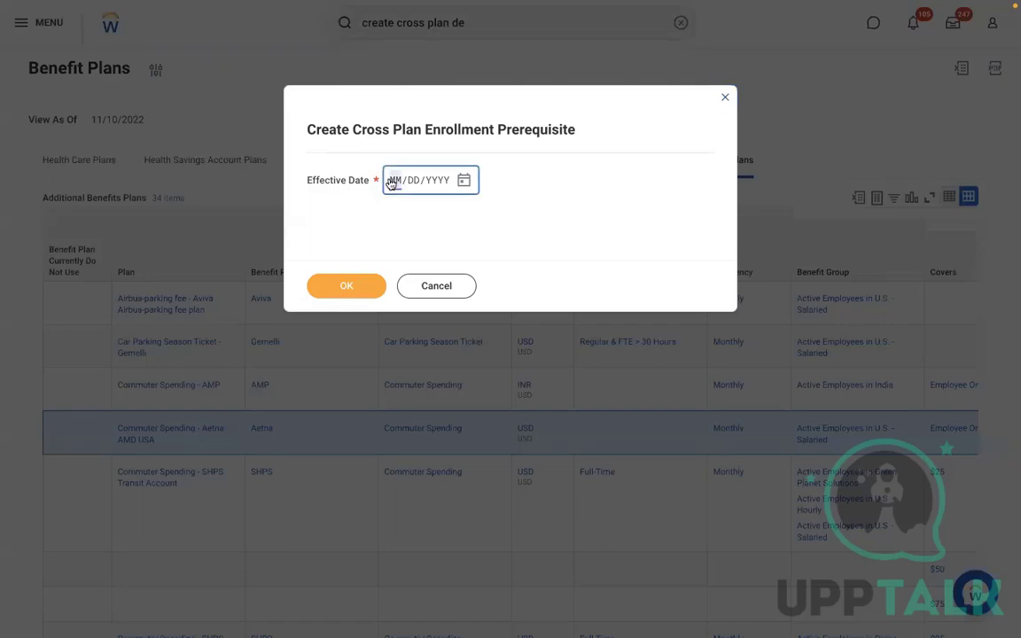
{"action": "left_click", "coordinate": [464, 180]}
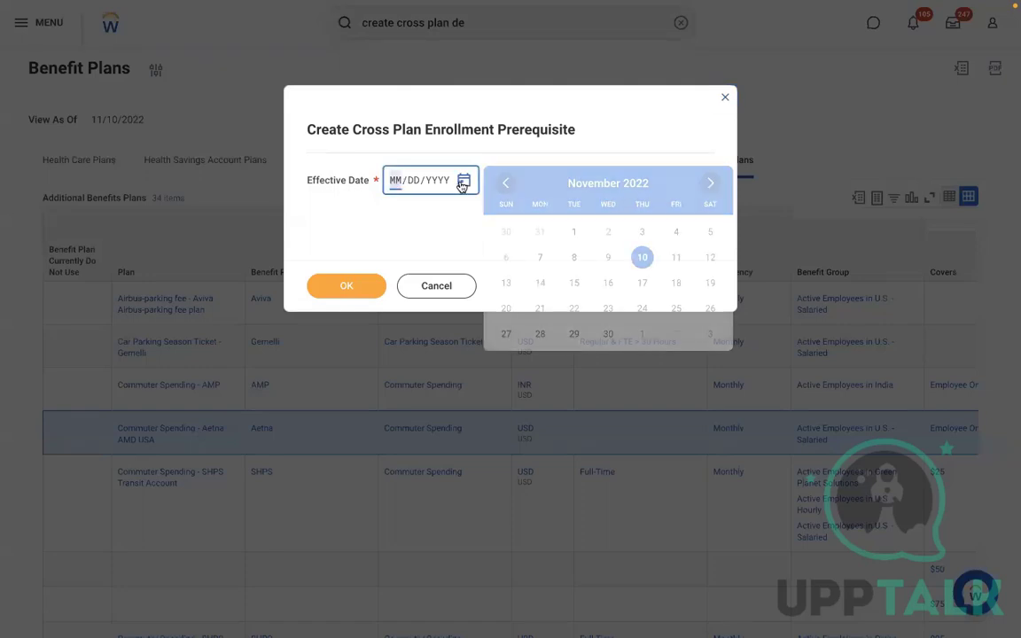
{"action": "left_click", "coordinate": [571, 234]}
{"action": "left_click", "coordinate": [345, 285]}
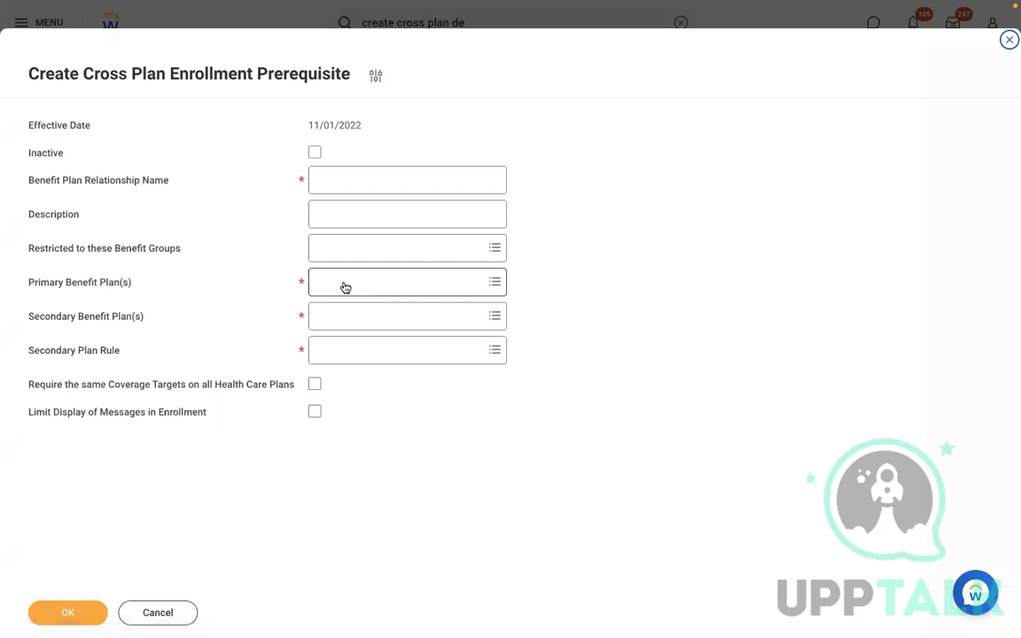
Name it 'Select either 401k or Commuting plan' and describe that both plans cannot be chosen
{"action": "left_click", "coordinate": [359, 168]}
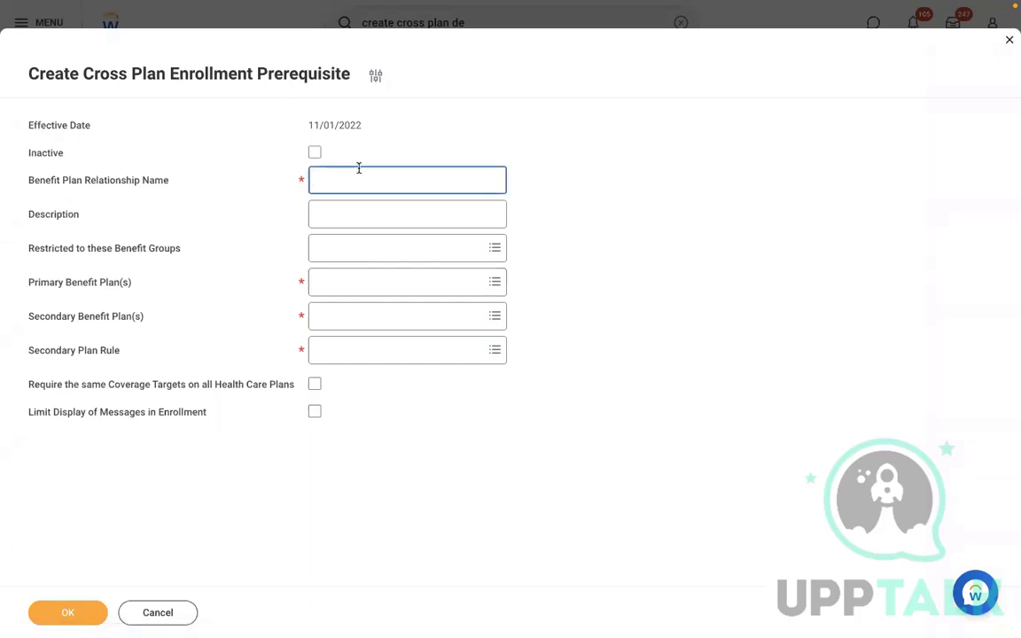
{"action": "type", "text": "Select either "}
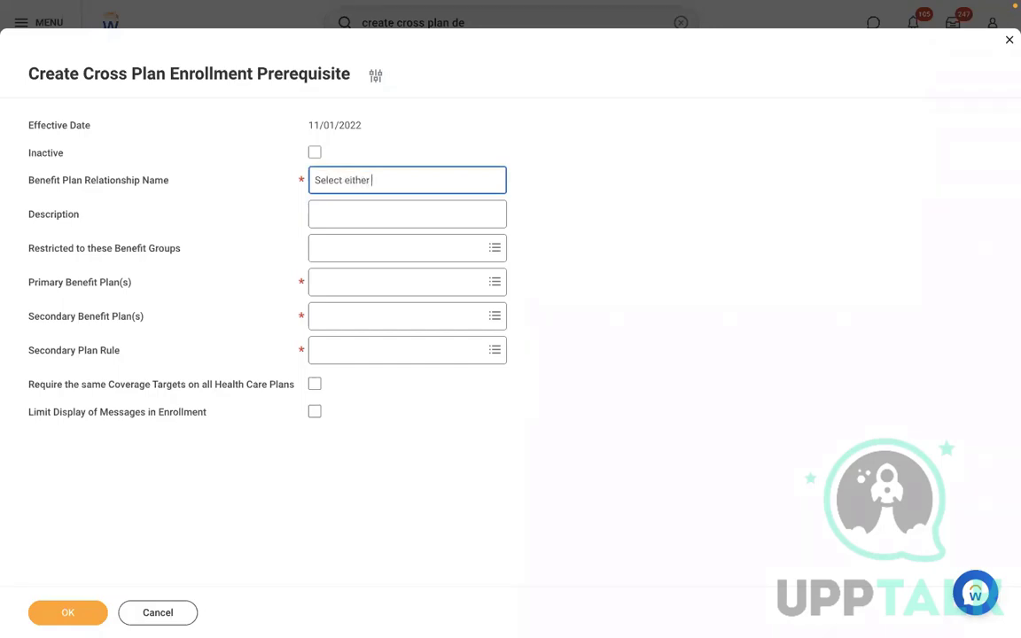
{"action": "type", "text": "401k or Commuting plan"}
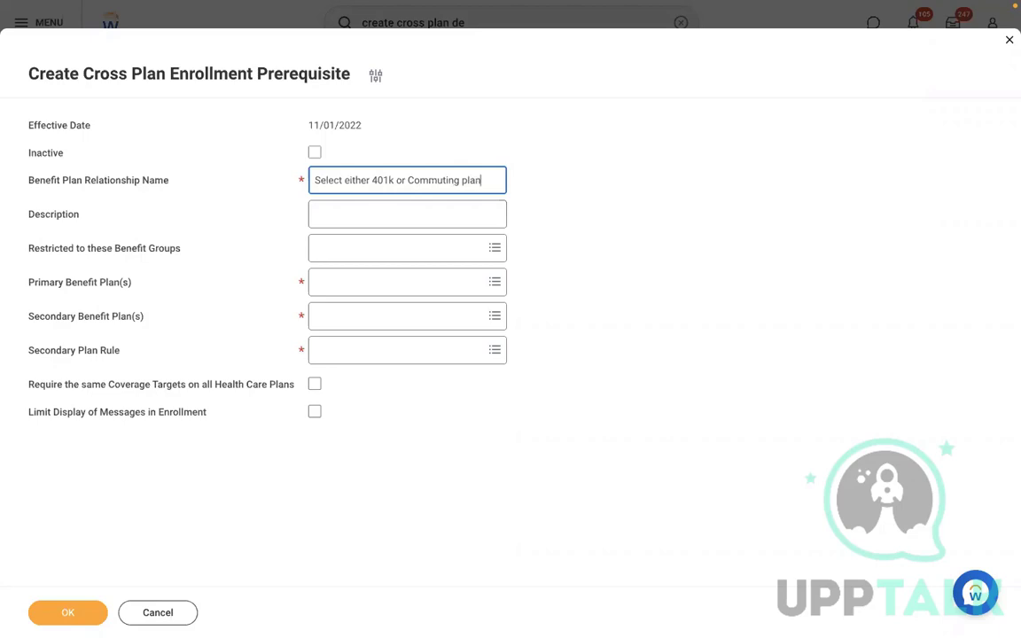
{"action": "left_click", "coordinate": [398, 209]}
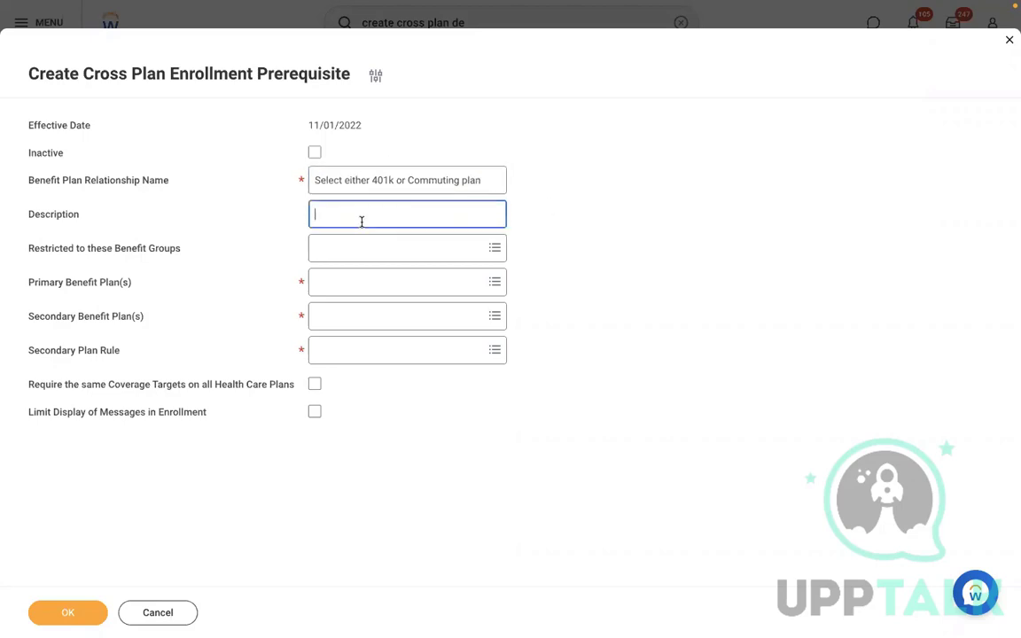
{"action": "type", "text": "Please select either of the plan 401"}
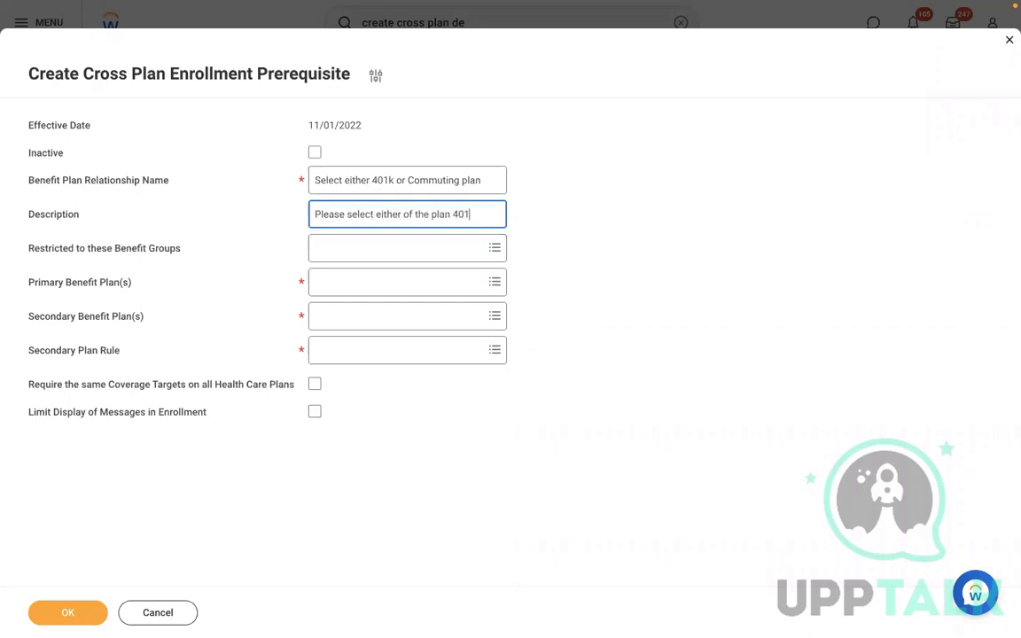
{"action": "type", "text": "k o"}
{"action": "type", "text": "r Commu"}
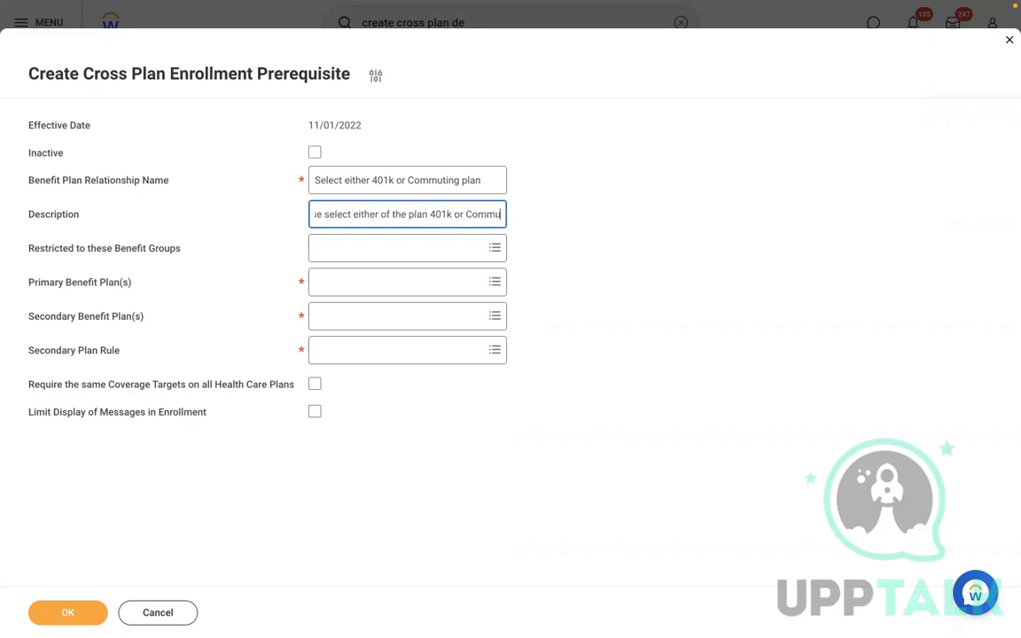
{"action": "type", "text": "ting plan"}
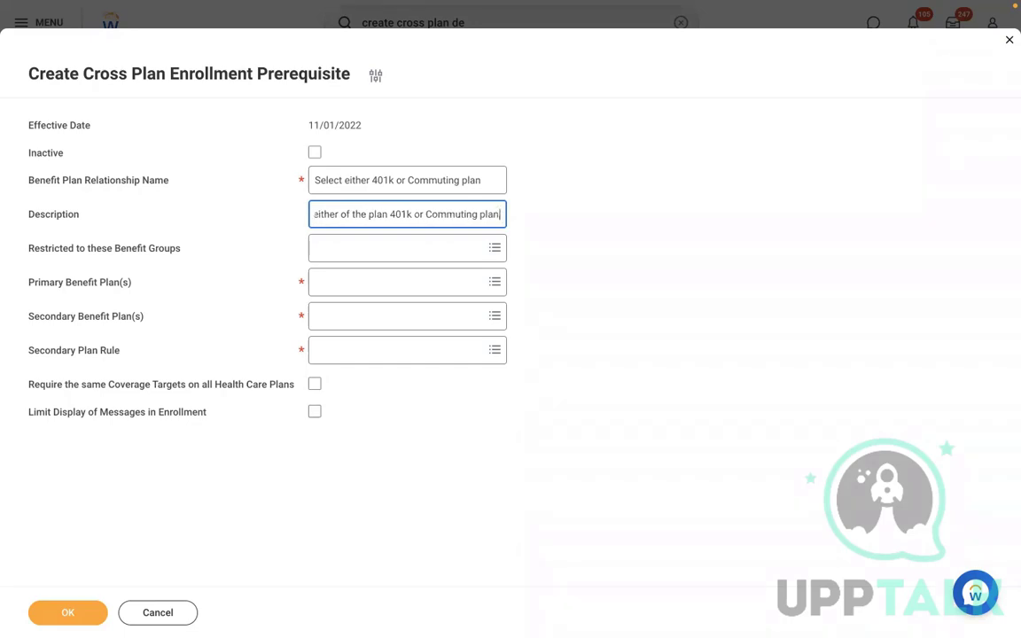
{"action": "type", "text": ", both plans can"}
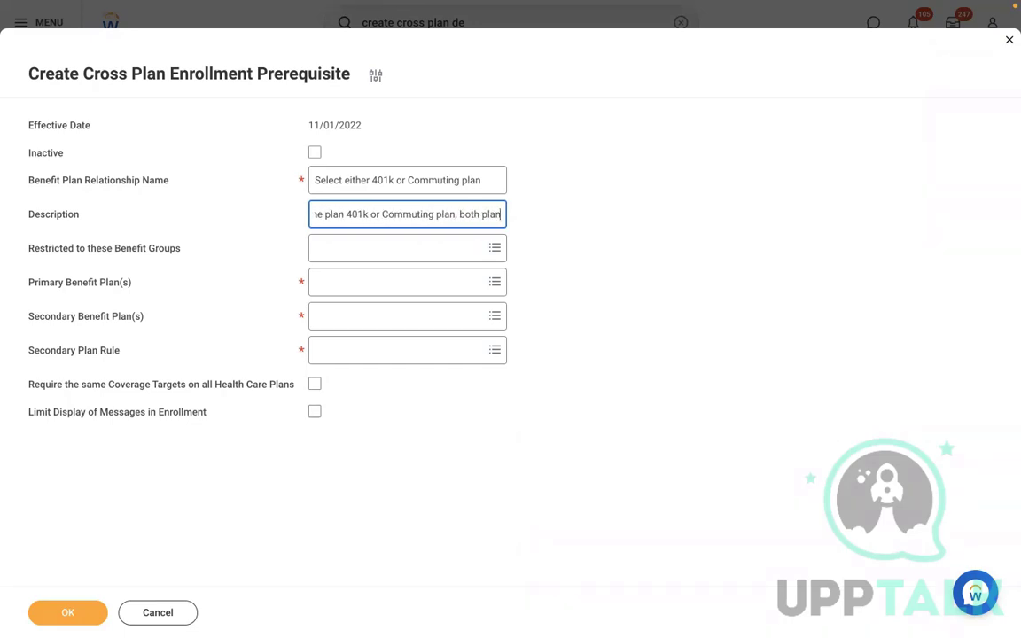
{"action": "type", "text": "not be select. Please reachout to Bnee"}
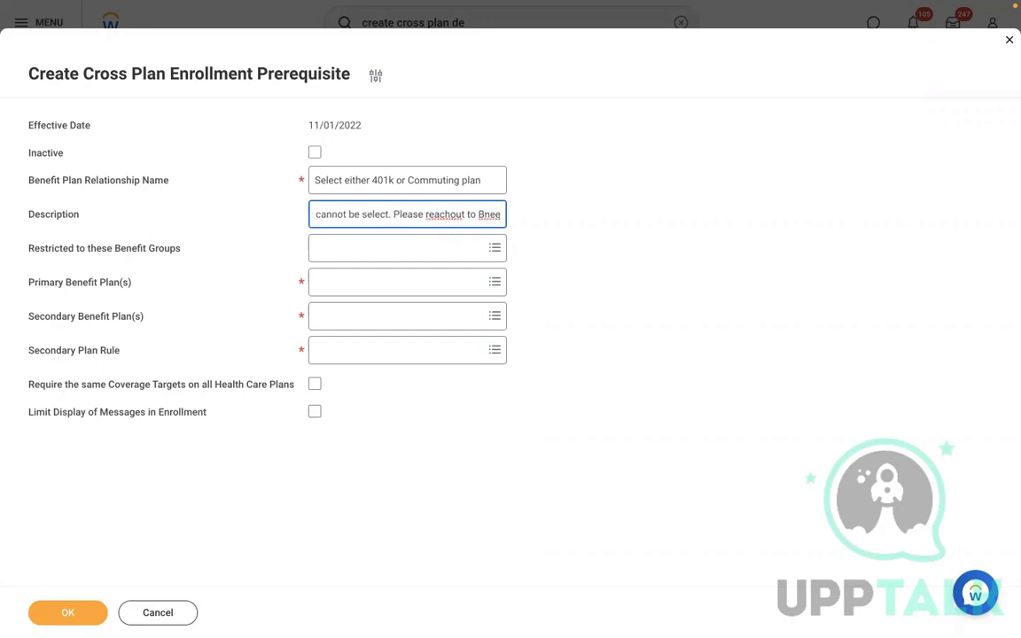
{"action": "key", "text": "BackSpace"}
{"action": "key", "text": "BackSpace"}
{"action": "type", "text": "enefit partne"}
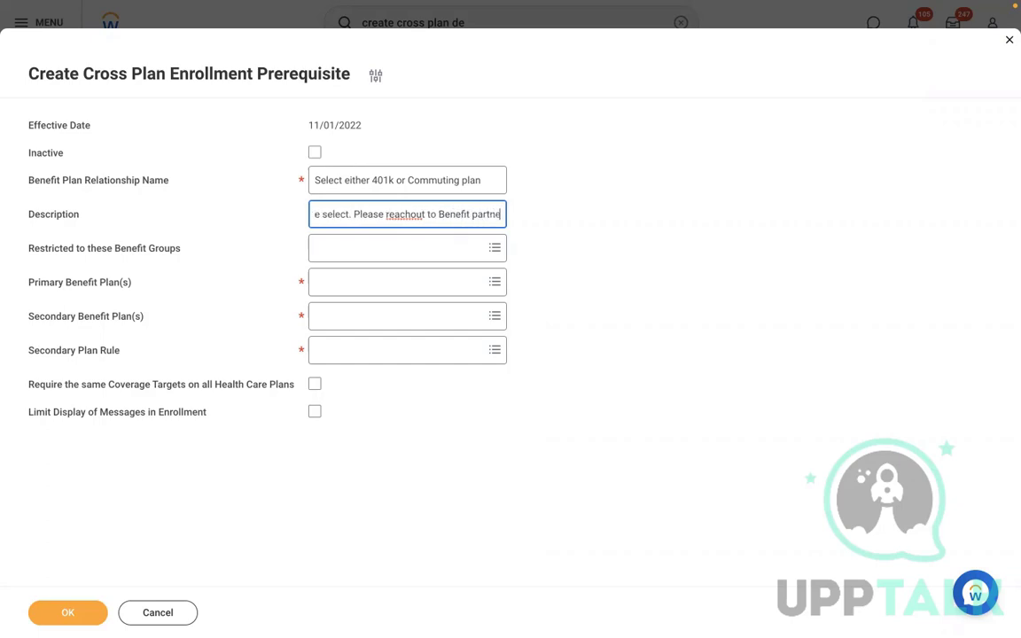
{"action": "type", "text": "r if yo"}
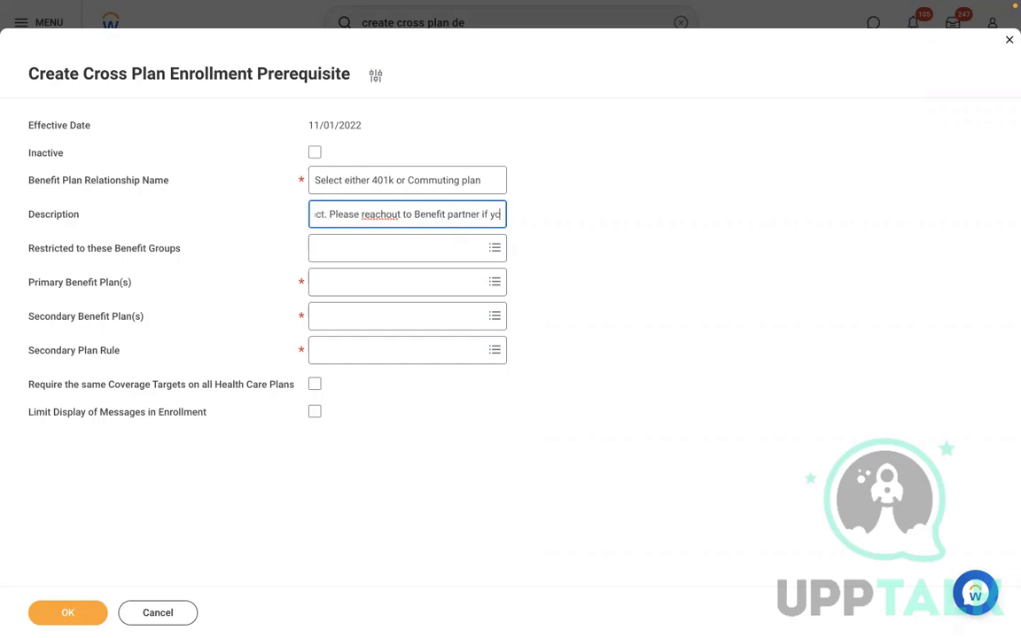
{"action": "type", "text": "u have any q"}
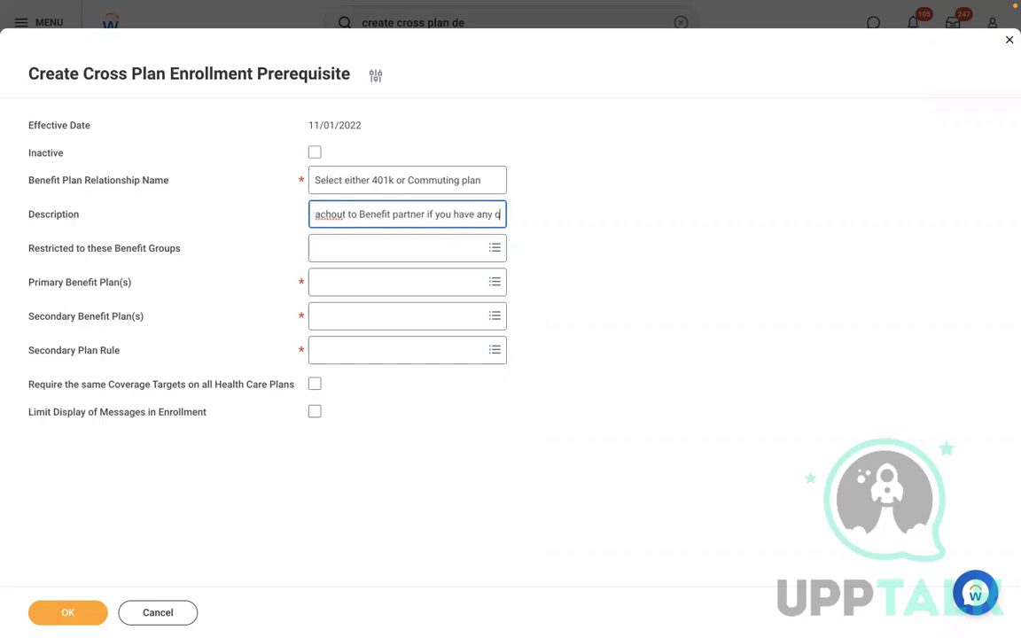
{"action": "type", "text": "uestions"}
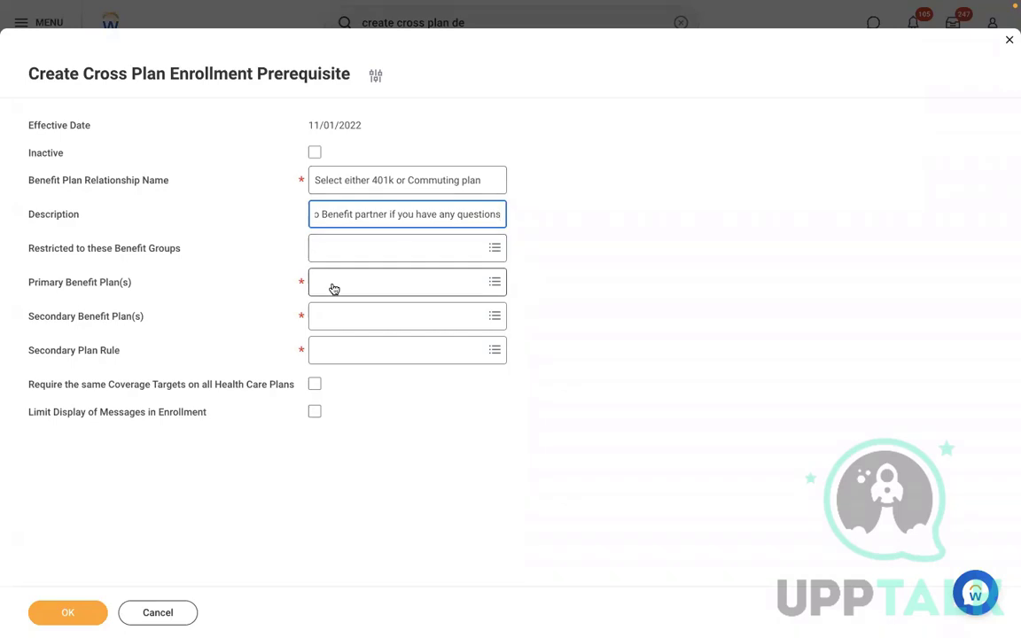
Leave benefit groups unrestricted and pick RBS 401K - RBS - Met Life Retirement Savings as primary plan
{"action": "left_click", "coordinate": [359, 252]}
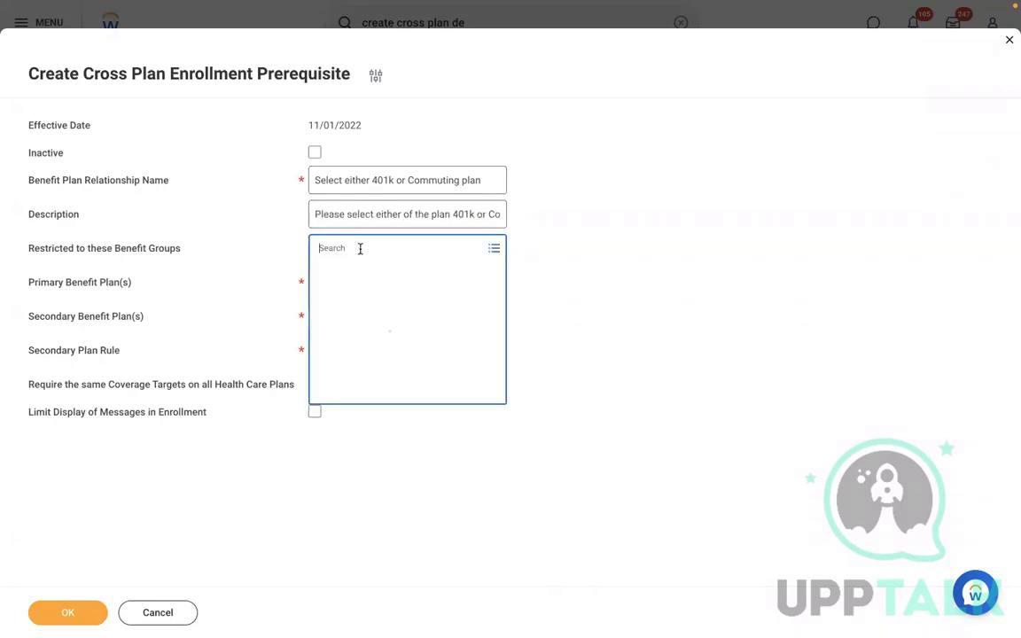
{"action": "left_click", "coordinate": [652, 253]}
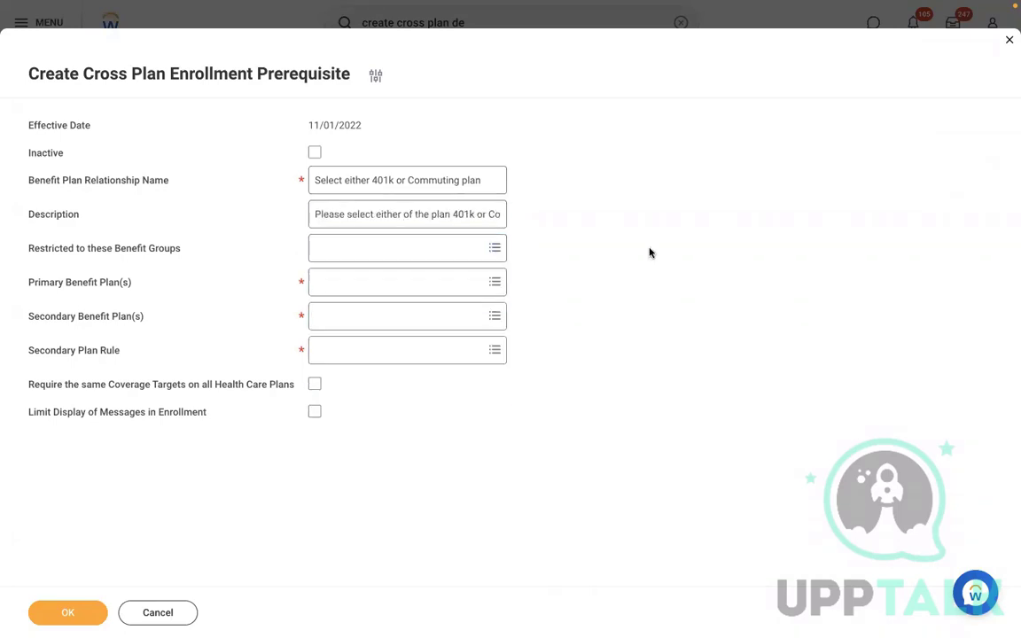
{"action": "left_click", "coordinate": [385, 284]}
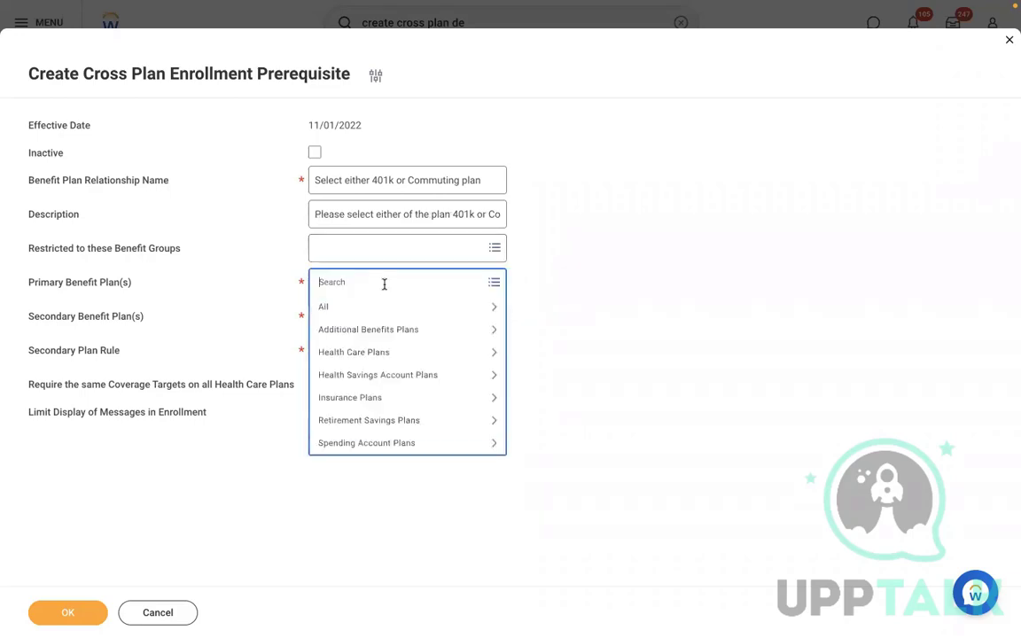
{"action": "left_click", "coordinate": [364, 425]}
{"action": "key", "text": "Down"}
{"action": "key", "text": "Down"}
{"action": "key", "text": "Down"}
{"action": "key", "text": "Down"}
{"action": "key", "text": "Down"}
{"action": "key", "text": "Down"}
{"action": "key", "text": "Down"}
{"action": "key", "text": "Down"}
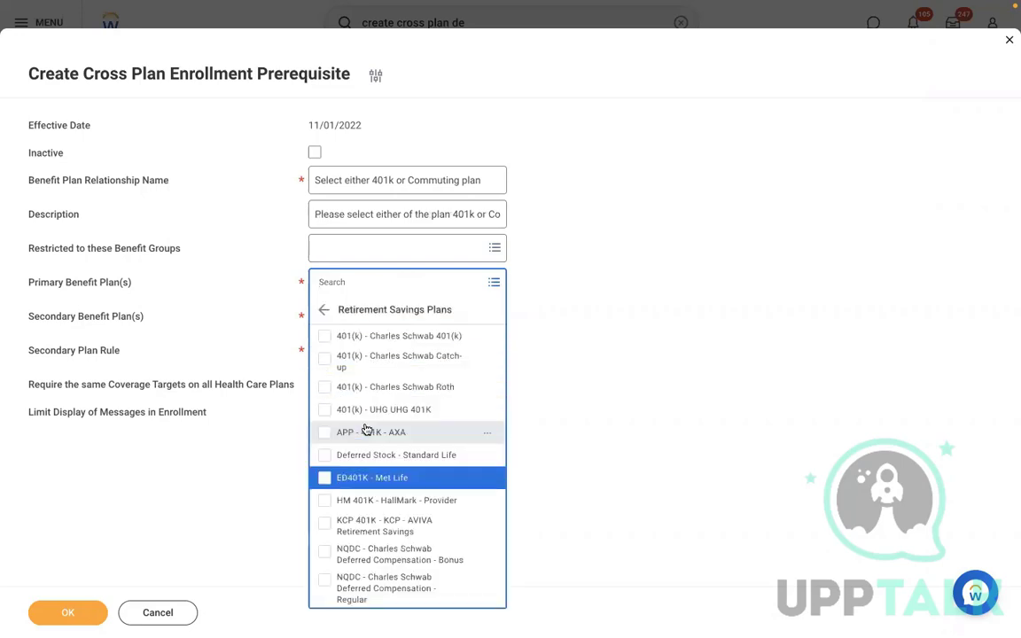
{"action": "key", "text": "Down"}
{"action": "key", "text": "Down"}
{"action": "key", "text": "Down"}
{"action": "key", "text": "Down"}
{"action": "key", "text": "Down"}
{"action": "key", "text": "Down"}
{"action": "key", "text": "Down"}
{"action": "key", "text": "Down"}
{"action": "key", "text": "Down"}
{"action": "key", "text": "Down"}
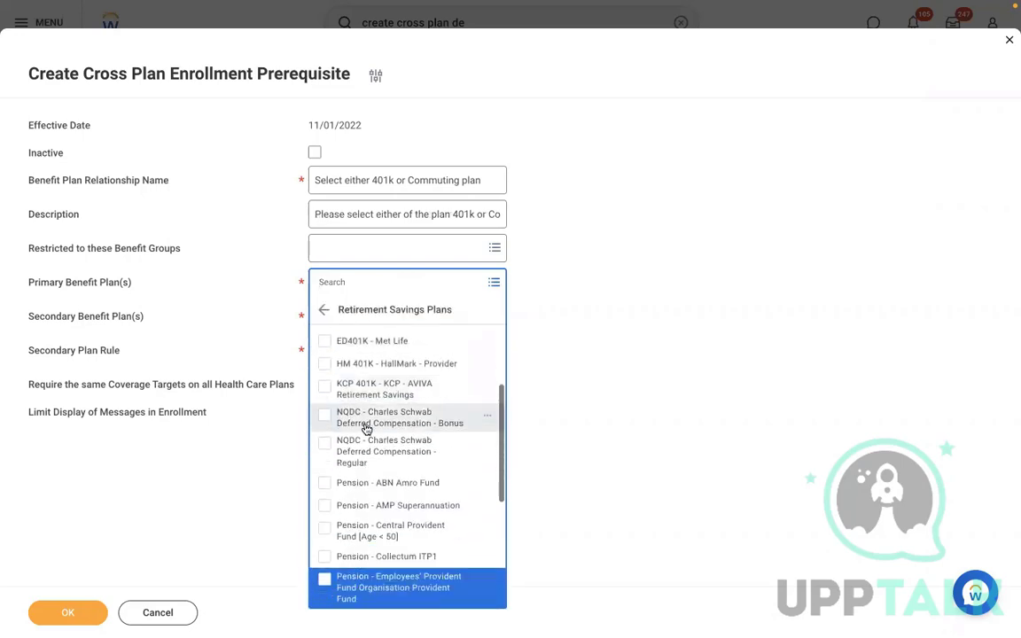
{"action": "key", "text": "Down"}
{"action": "key", "text": "Down"}
{"action": "key", "text": "Down"}
{"action": "key", "text": "Down"}
{"action": "key", "text": "Up"}
{"action": "key", "text": "Up"}
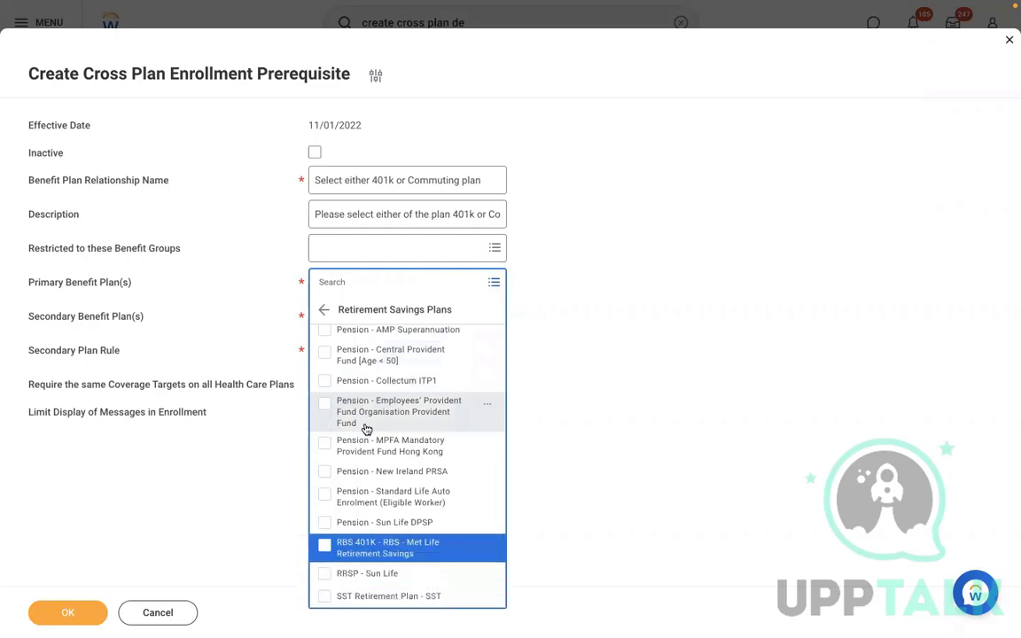
{"action": "key", "text": "Return"}
{"action": "left_click", "coordinate": [651, 255]}
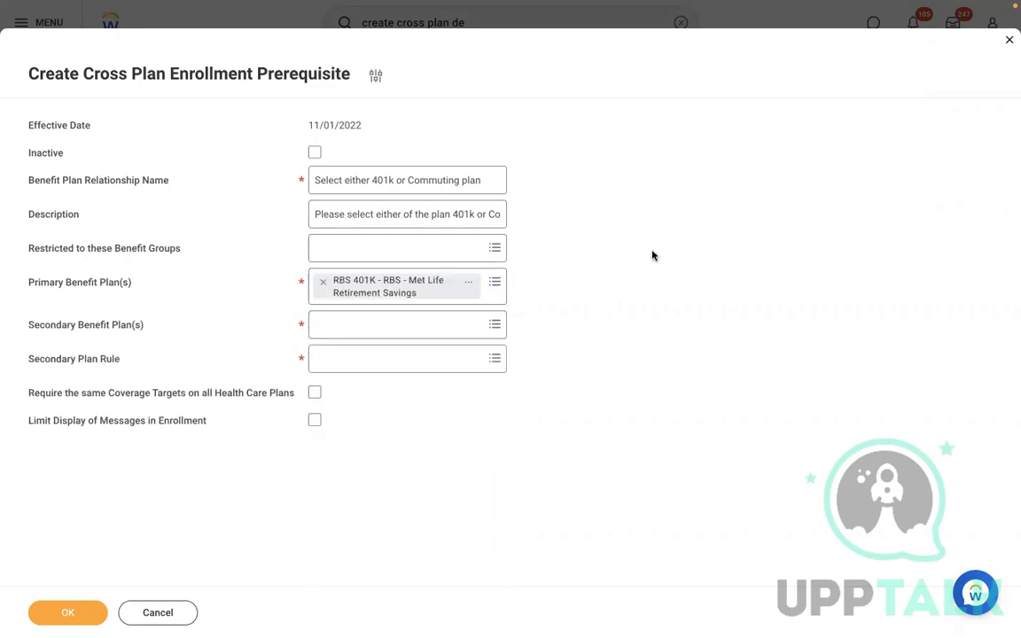
{"action": "left_click", "coordinate": [375, 335]}
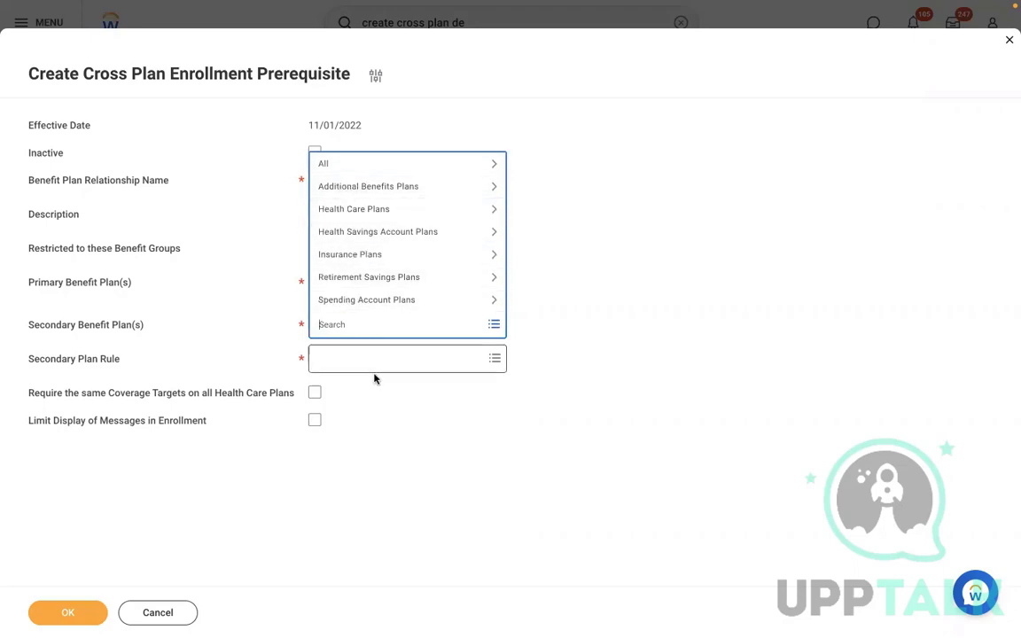
Search 'amd' and select Commuter Spending - Aetna AMD USA as the secondary benefit plan
{"action": "key", "text": "ctrl+Left"}
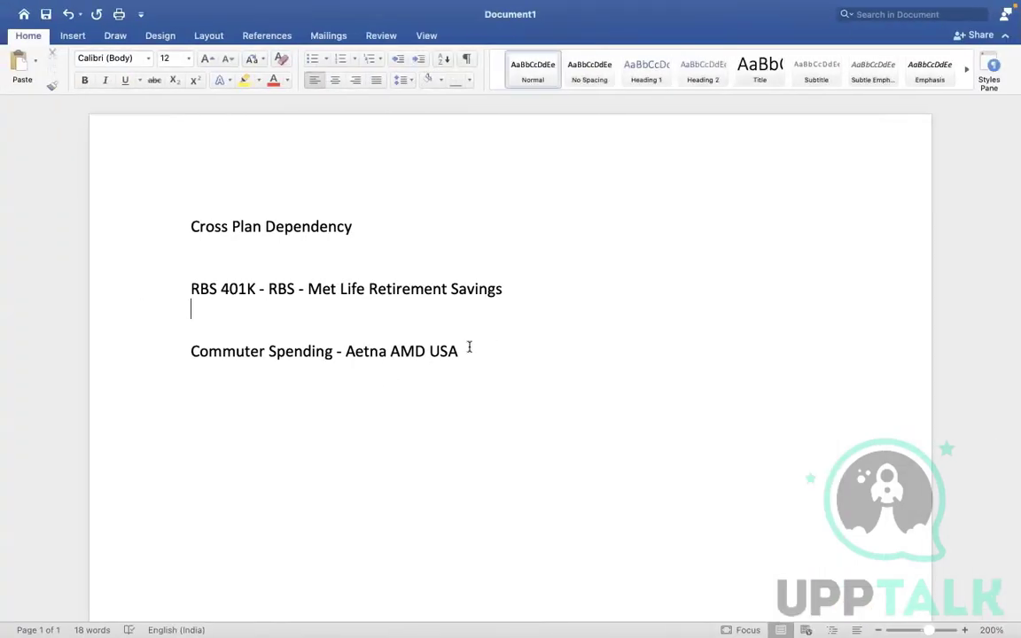
{"action": "left_click_drag", "start_coordinate": [468, 349], "coordinate": [266, 338]}
{"action": "key", "text": "ctrl+c"}
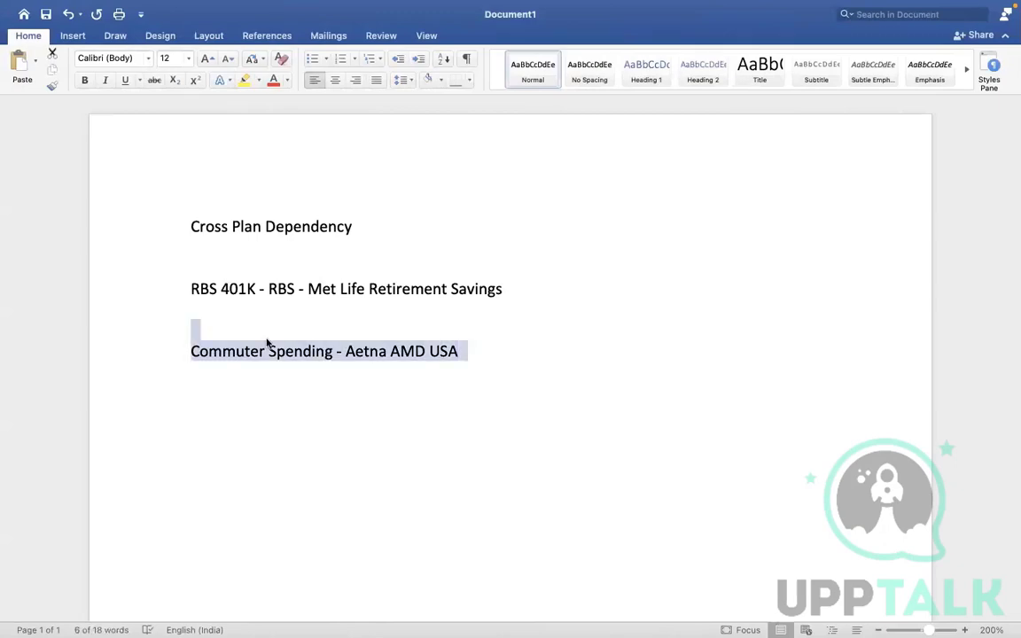
{"action": "key", "text": "ctrl+Right"}
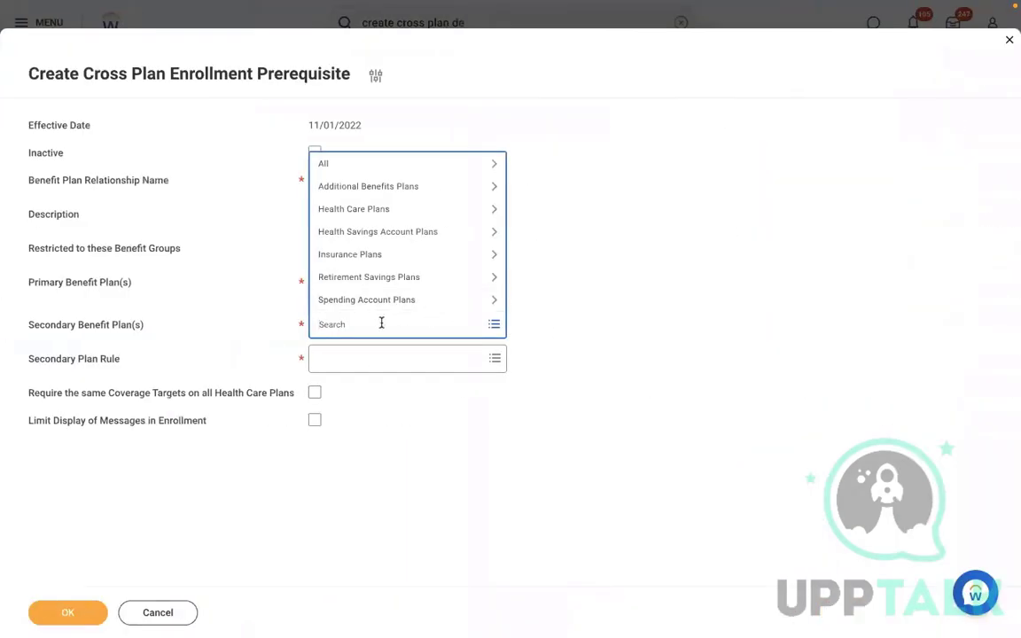
{"action": "key", "text": "ctrl+v"}
{"action": "key", "text": "Return"}
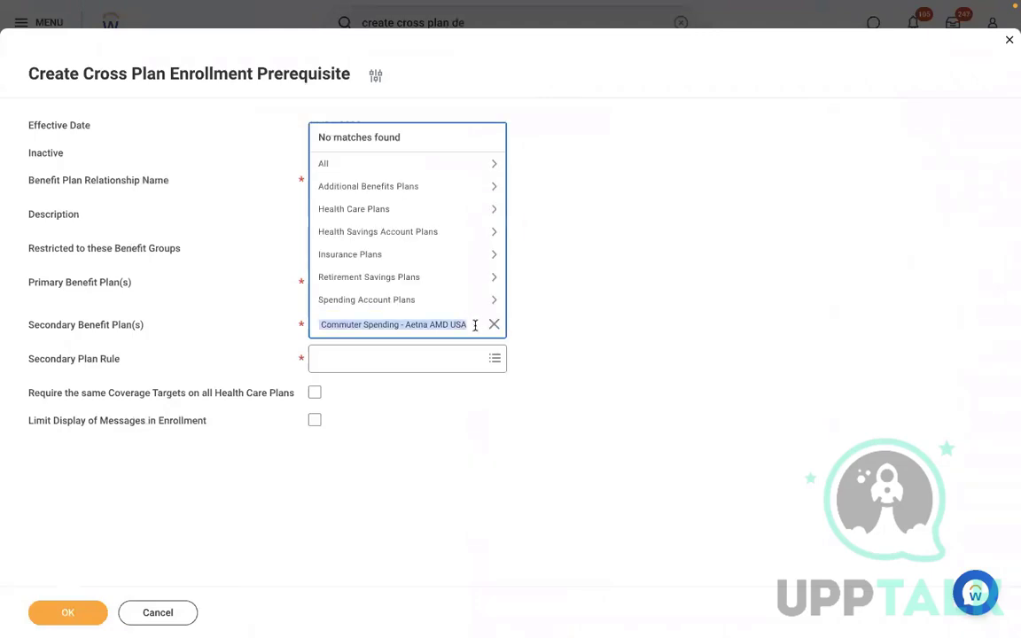
{"action": "type", "text": "amd"}
{"action": "key", "text": "Return"}
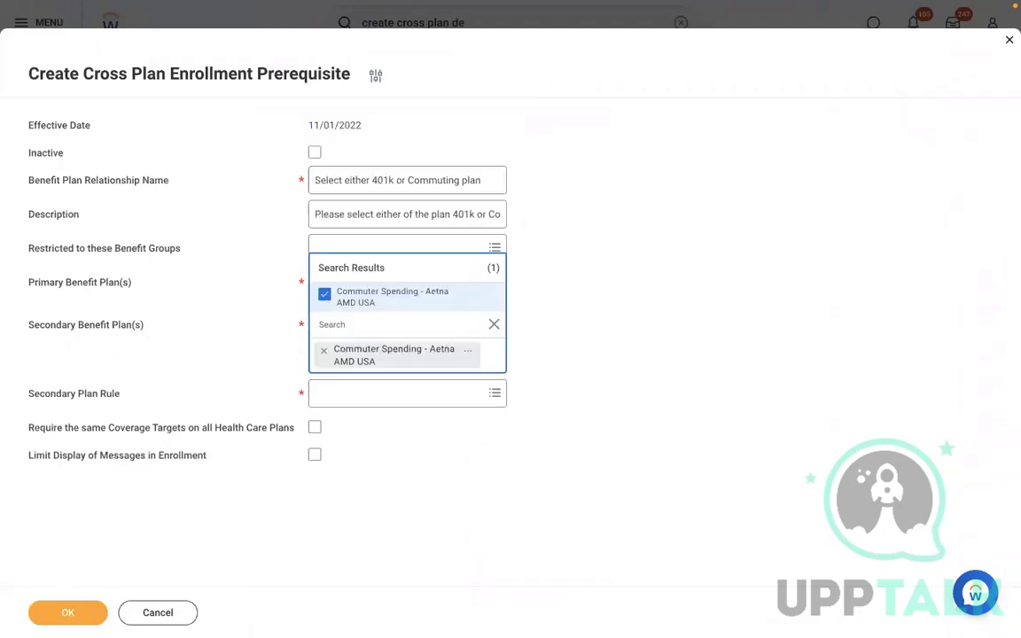
{"action": "left_click", "coordinate": [715, 320]}
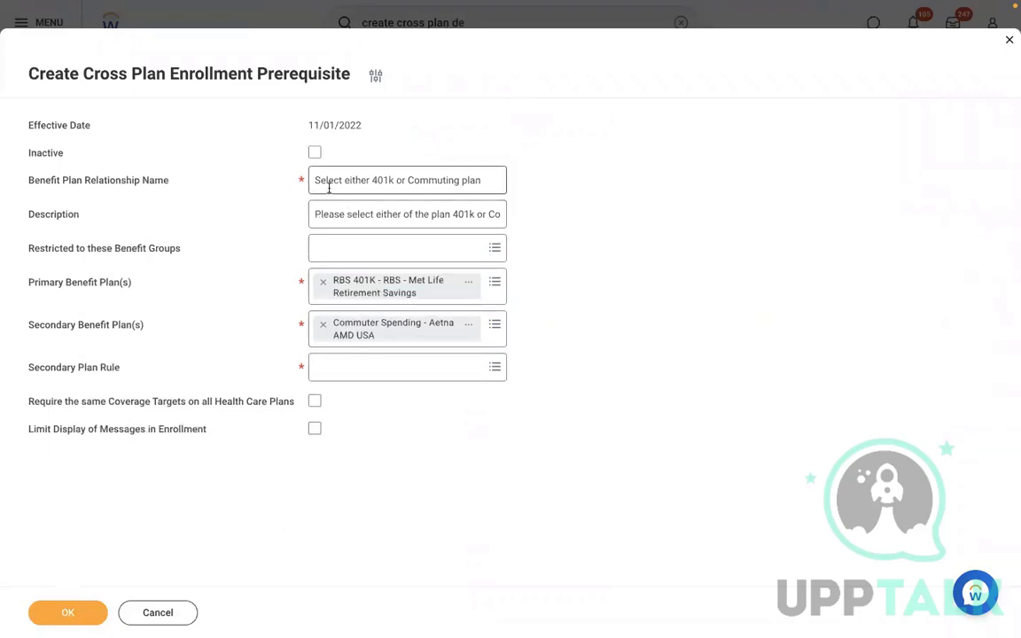
{"action": "left_click_drag", "start_coordinate": [321, 182], "coordinate": [520, 203]}
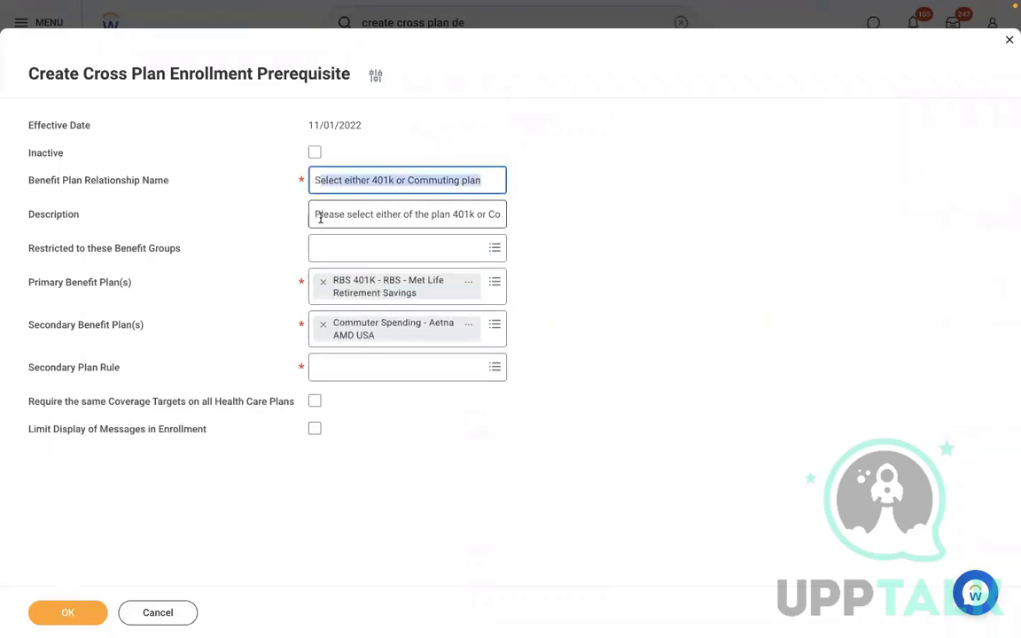
Review the description text, then open the Secondary Plan Rule options list
{"action": "left_click_drag", "start_coordinate": [319, 217], "coordinate": [540, 264]}
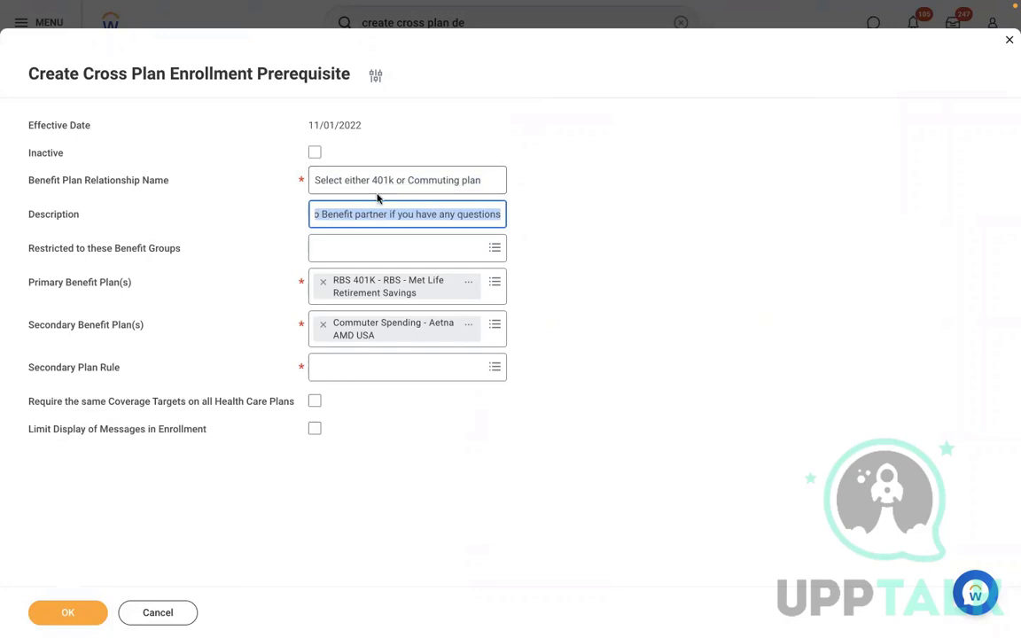
{"action": "left_click", "coordinate": [345, 367]}
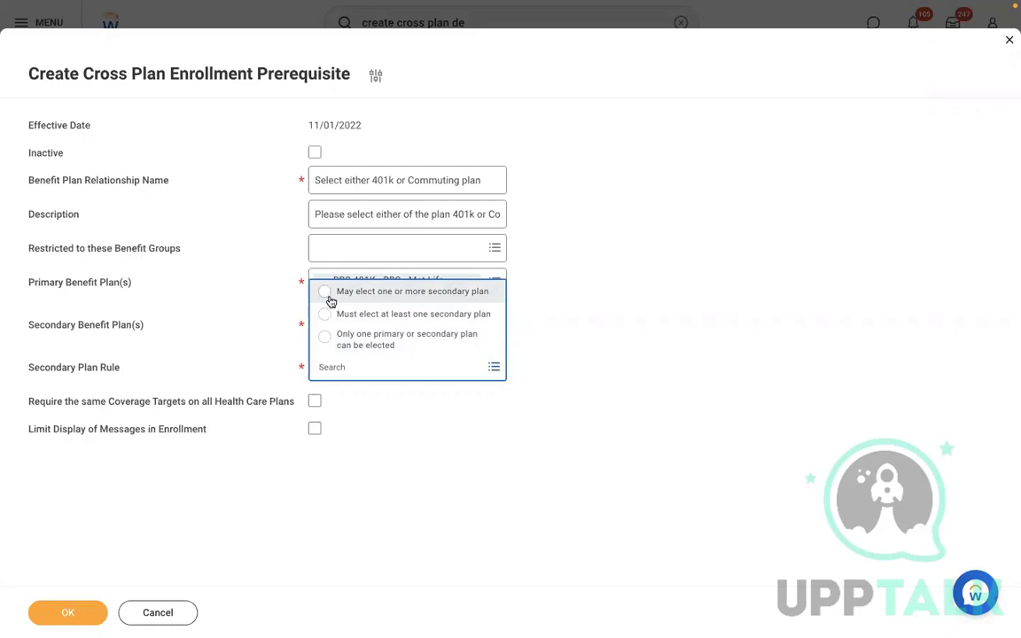
{"action": "left_click", "coordinate": [628, 280]}
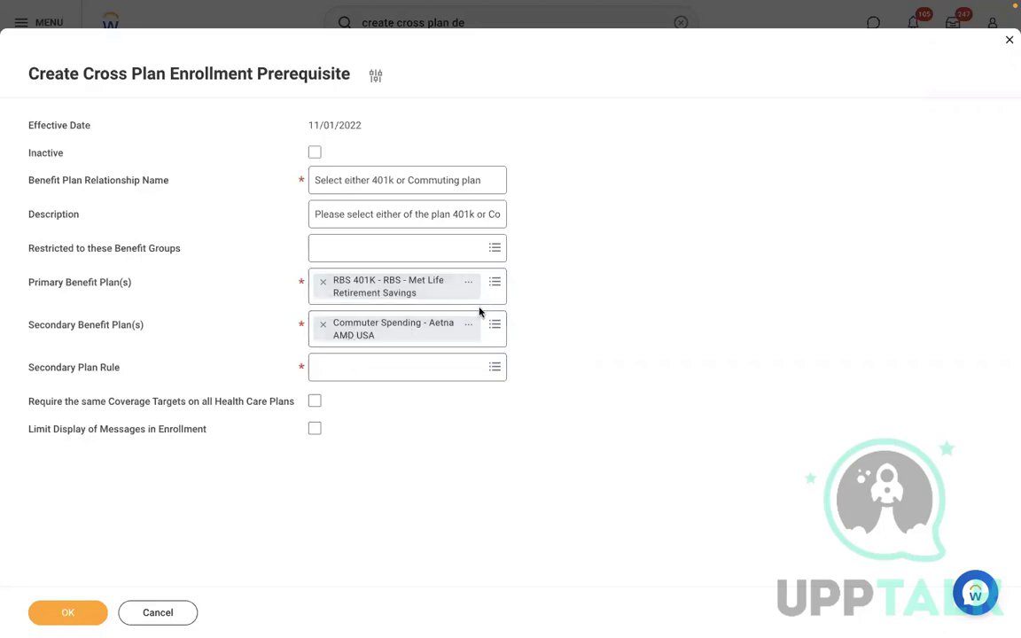
{"action": "left_click", "coordinate": [421, 370]}
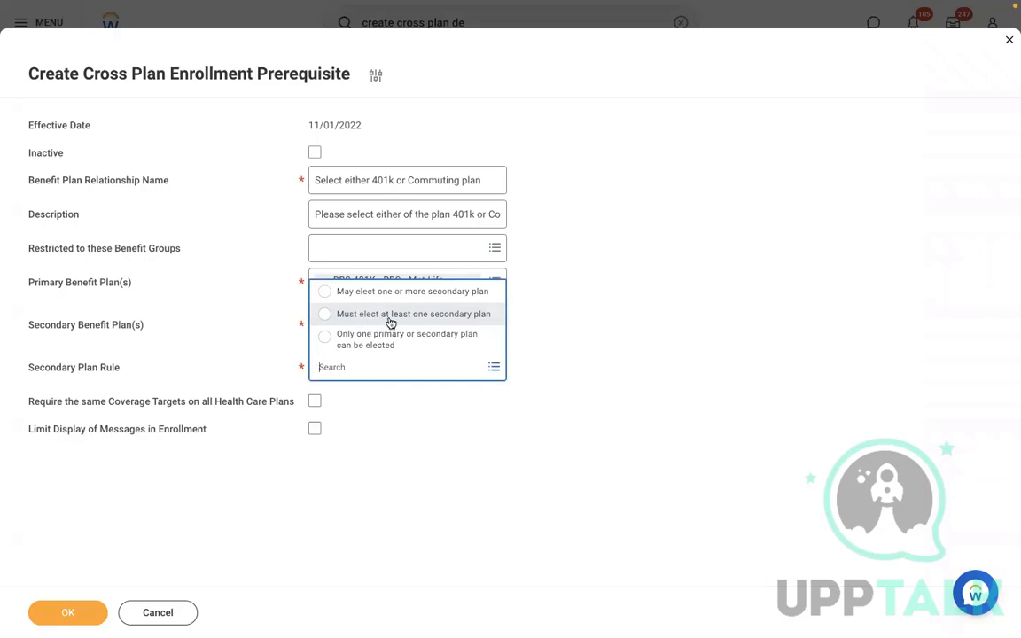
Try the secondary plan rule options, settling on 'Only one primary or secondary plan can be elected'
{"action": "left_click", "coordinate": [606, 290]}
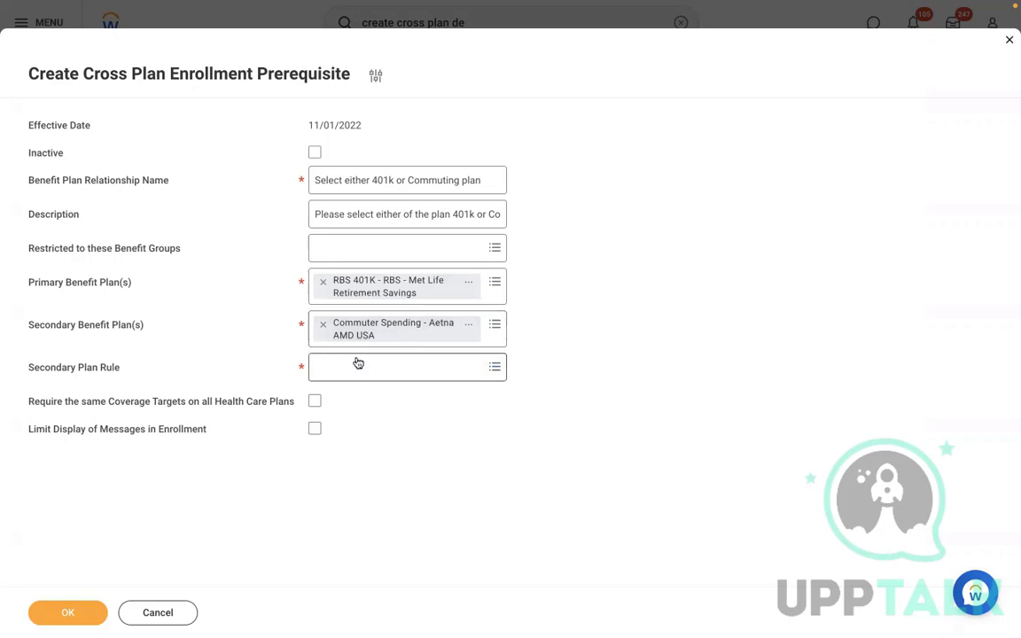
{"action": "left_click", "coordinate": [384, 367]}
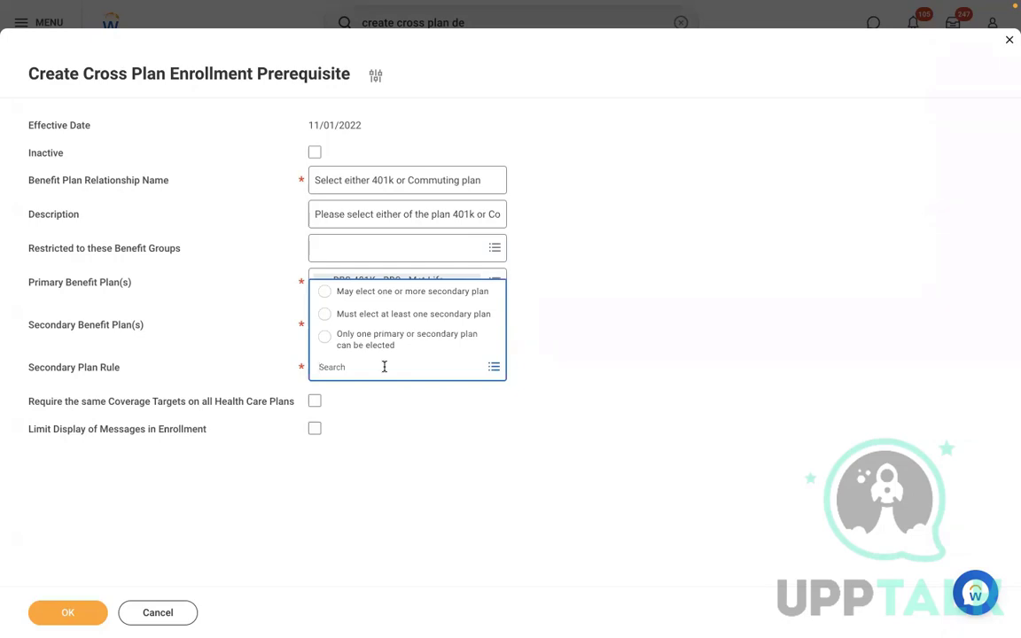
{"action": "left_click", "coordinate": [359, 291]}
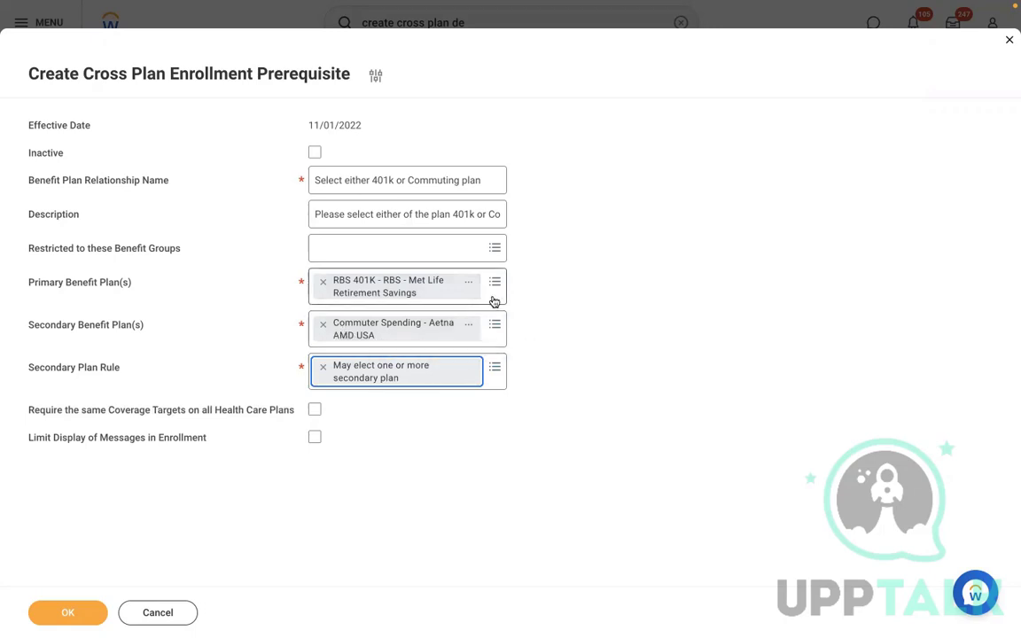
{"action": "left_click", "coordinate": [495, 366]}
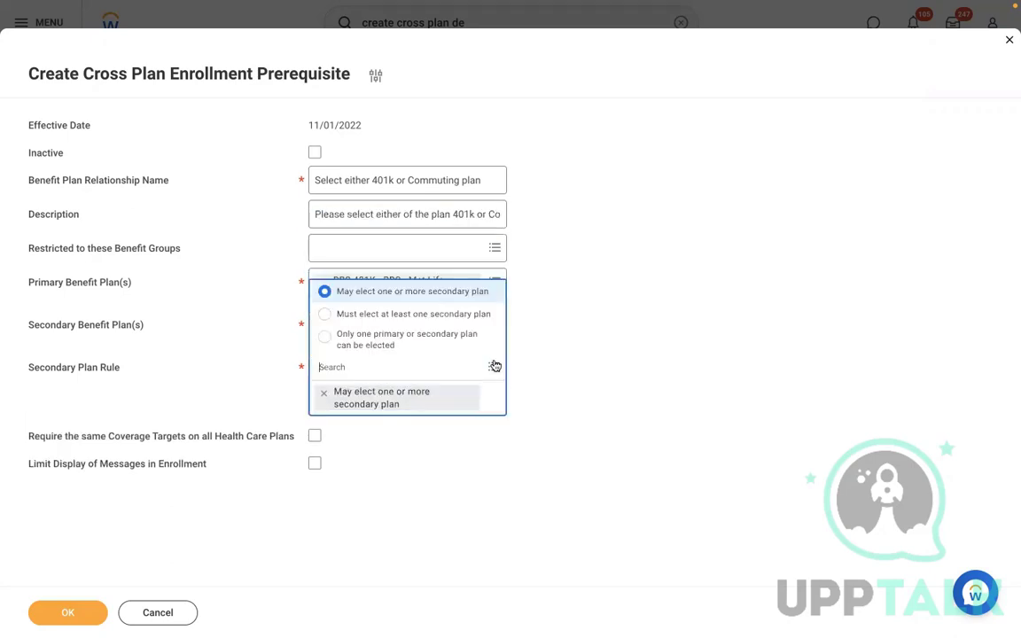
{"action": "left_click", "coordinate": [390, 316]}
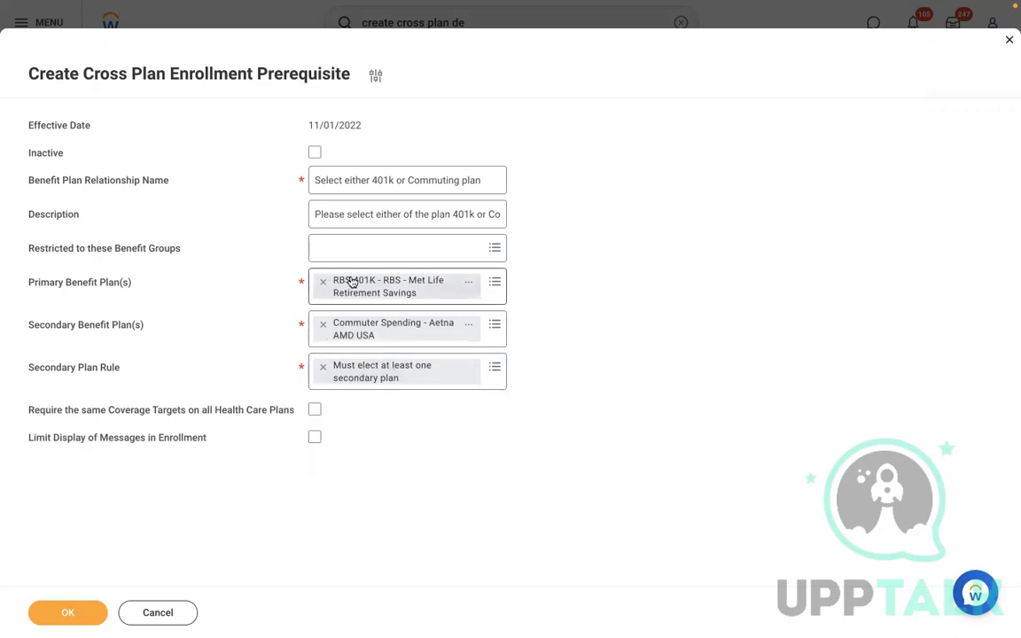
{"action": "left_click", "coordinate": [495, 365]}
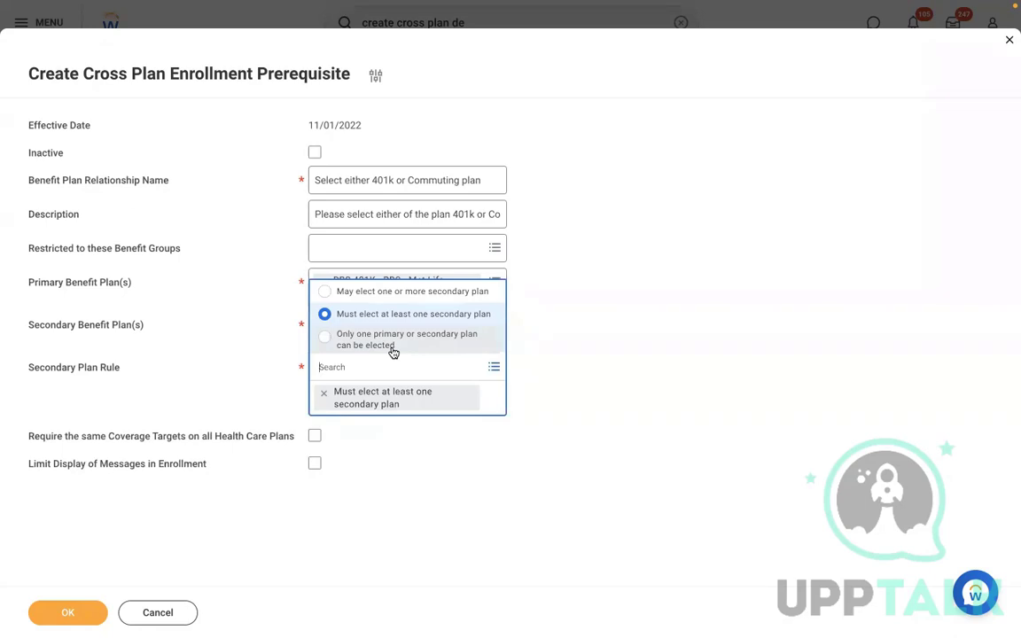
{"action": "left_click", "coordinate": [591, 287]}
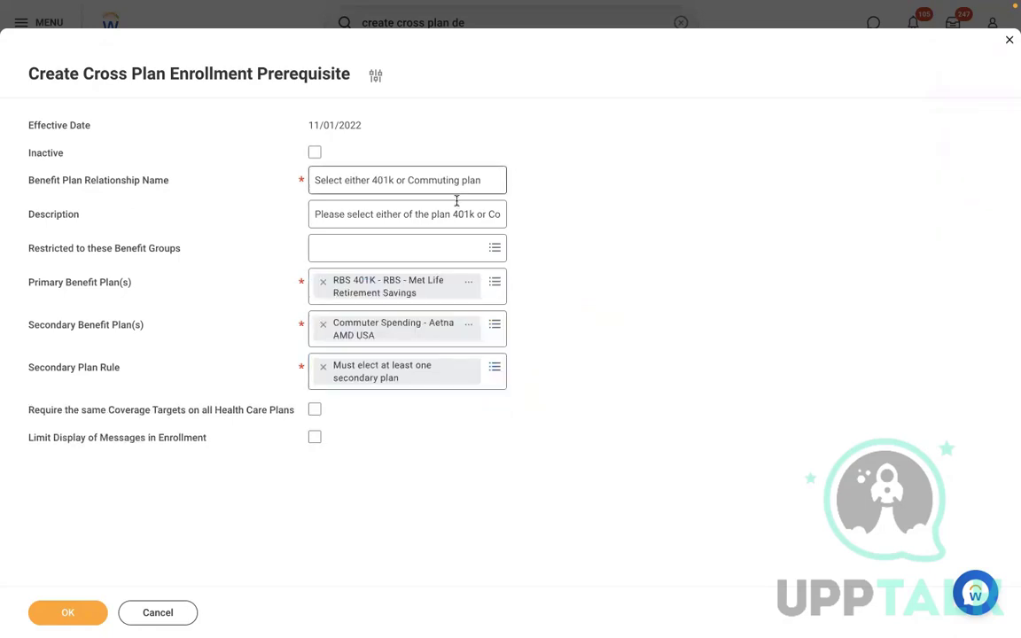
{"action": "left_click", "coordinate": [479, 366]}
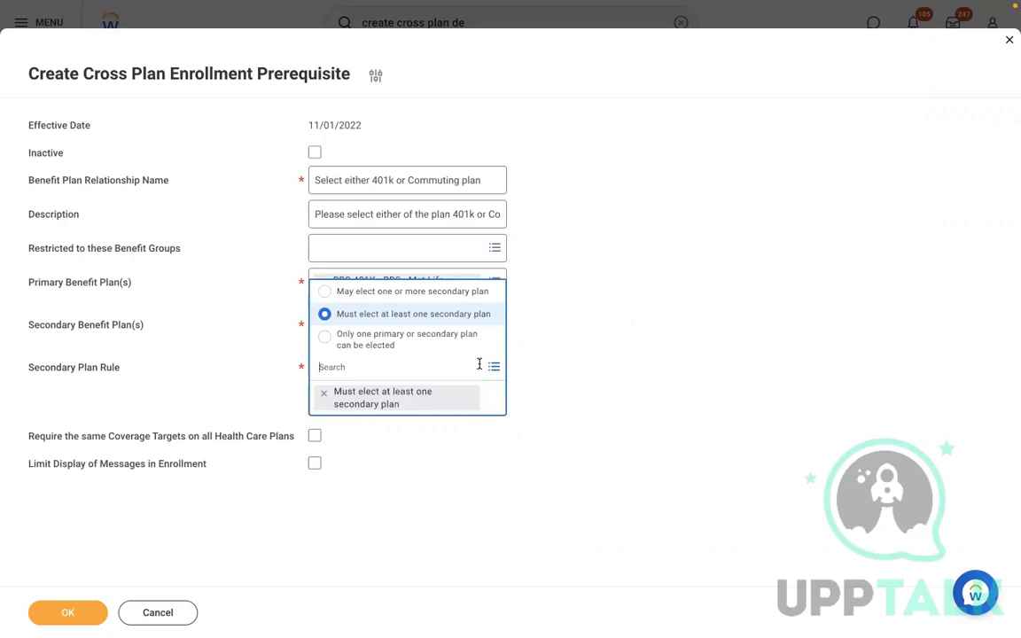
{"action": "left_click", "coordinate": [359, 346]}
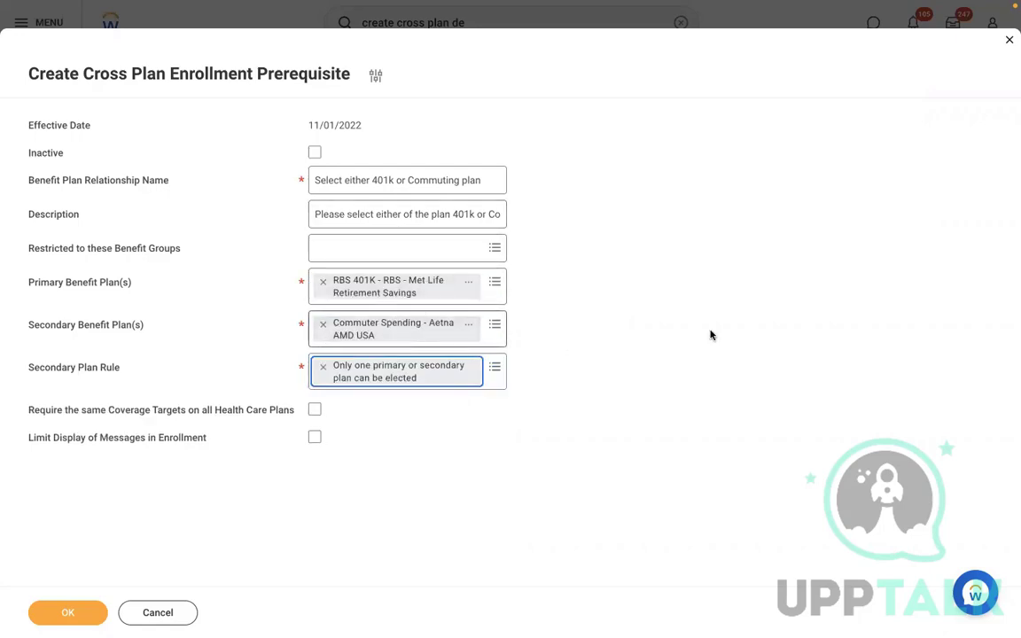
{"action": "left_click", "coordinate": [757, 319]}
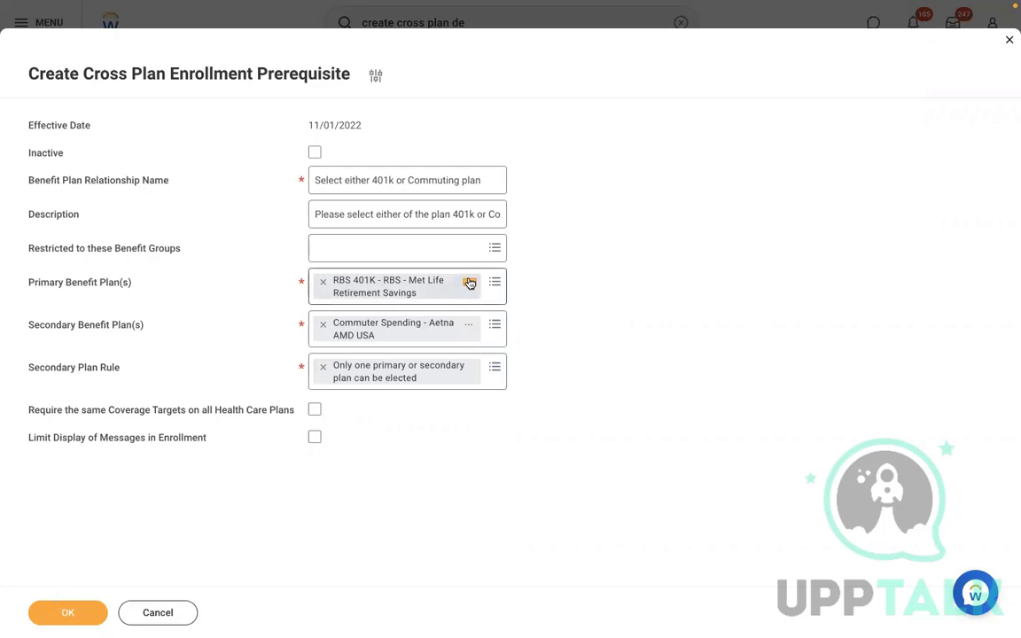
Save the 'Select either 401k or Commuting plan' prerequisite and clear the search bar
{"action": "left_click", "coordinate": [62, 614]}
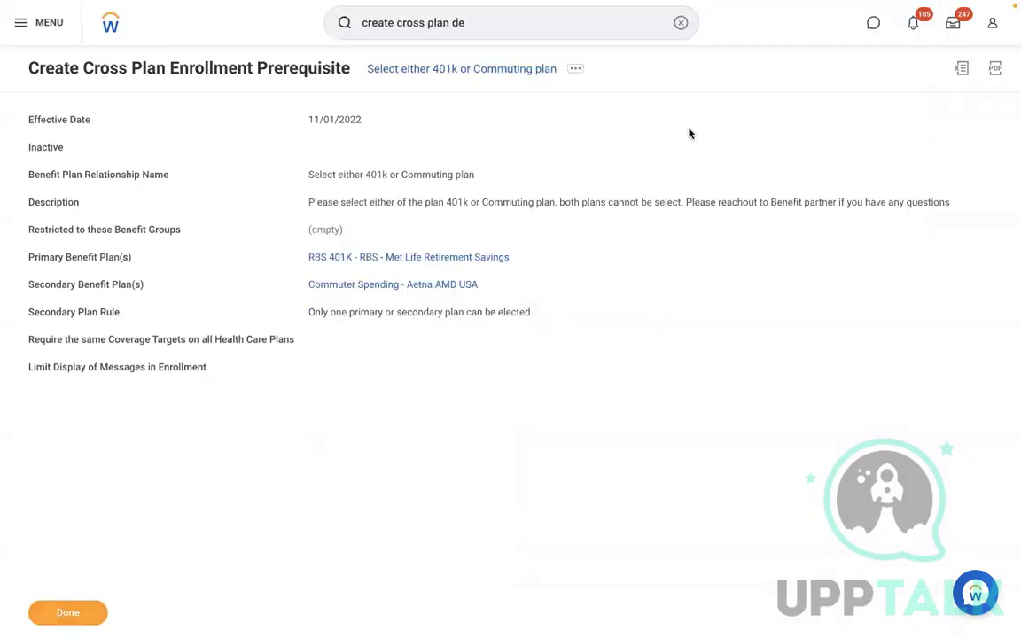
{"action": "left_click", "coordinate": [680, 22]}
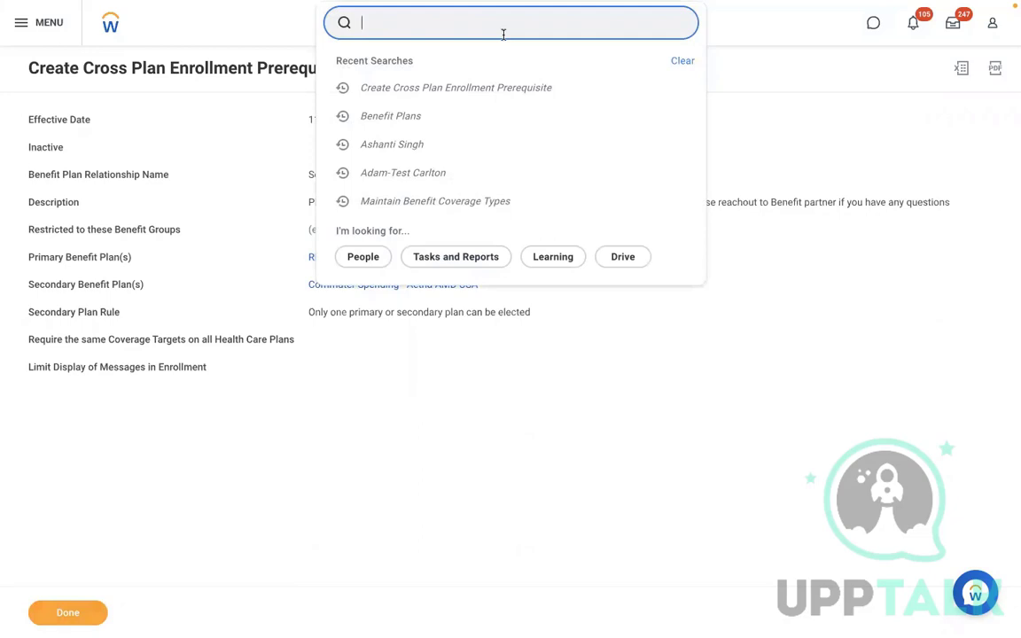
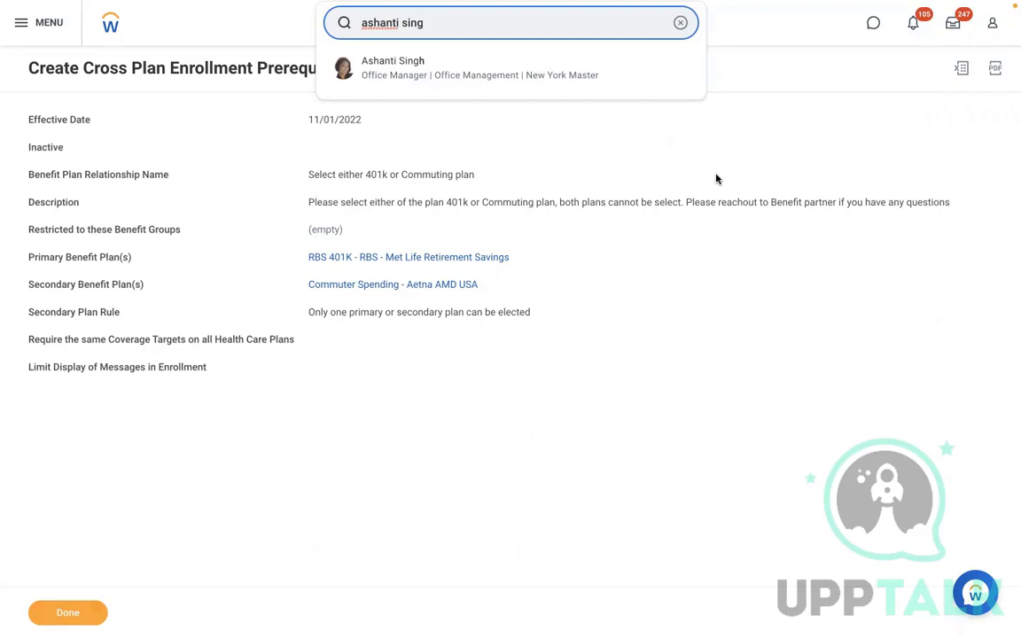
Discard a stray employee search and search 'create ben event' for the Create Benefit Event Type task
{"action": "left_click", "coordinate": [681, 23]}
{"action": "type", "text": "crea"}
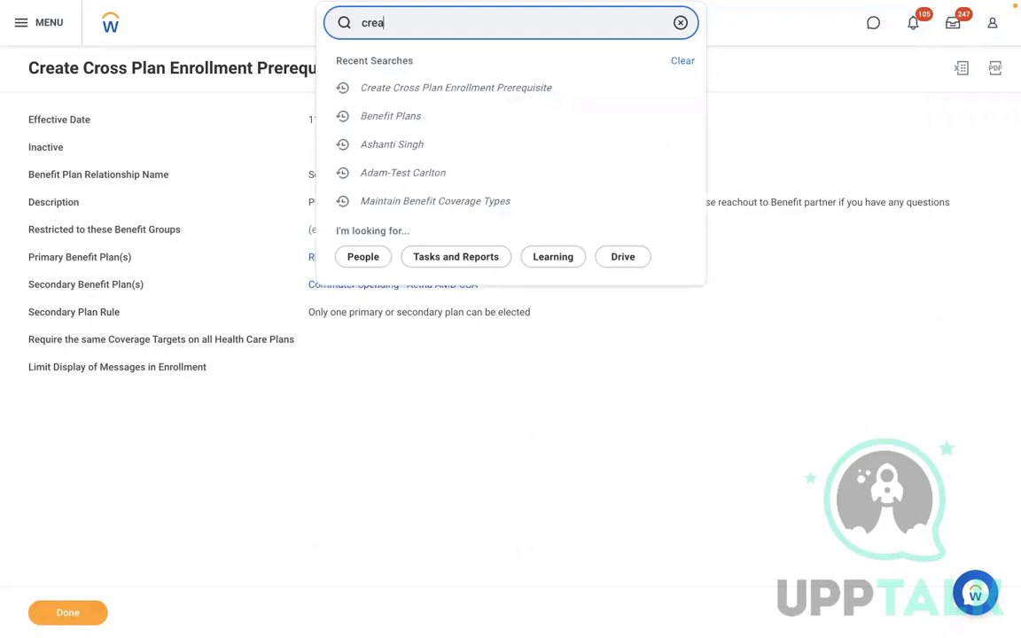
{"action": "type", "text": "te ben event"}
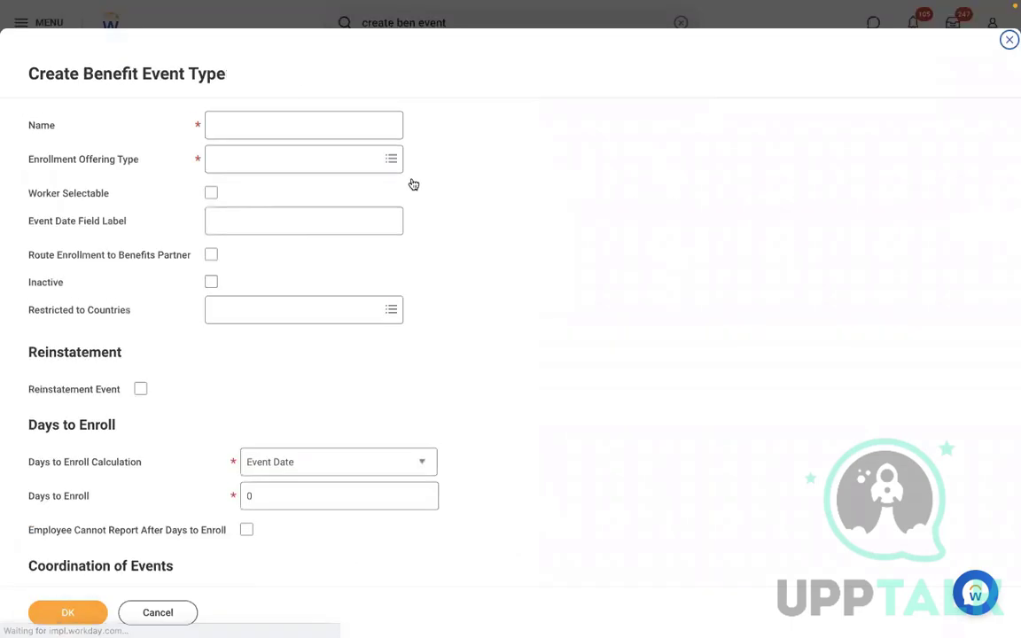
Name the new benefit event type 'RBS - Select Either of the plan'
{"action": "left_click", "coordinate": [272, 133]}
{"action": "type", "text": "S"}
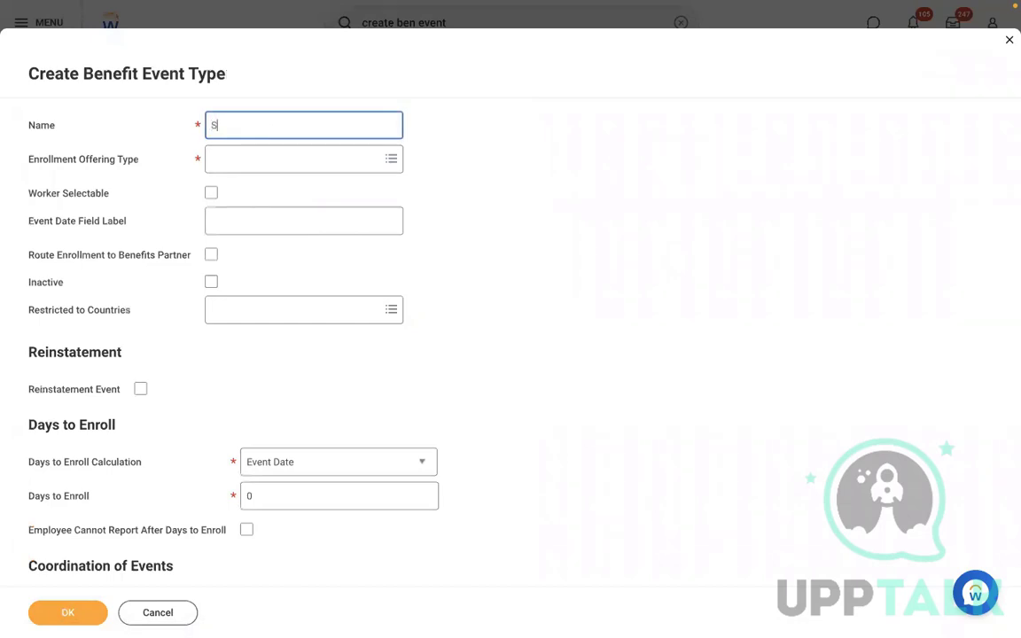
{"action": "type", "text": "eelc"}
{"action": "key", "text": "BackSpace"}
{"action": "type", "text": "of the plan"}
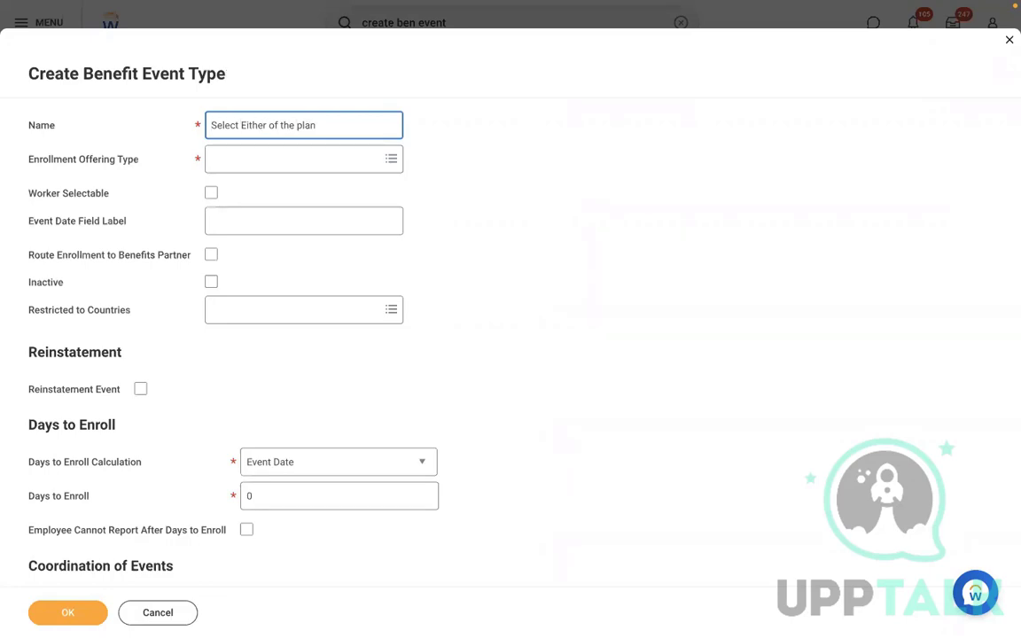
{"action": "type", "text": "RBS -"}
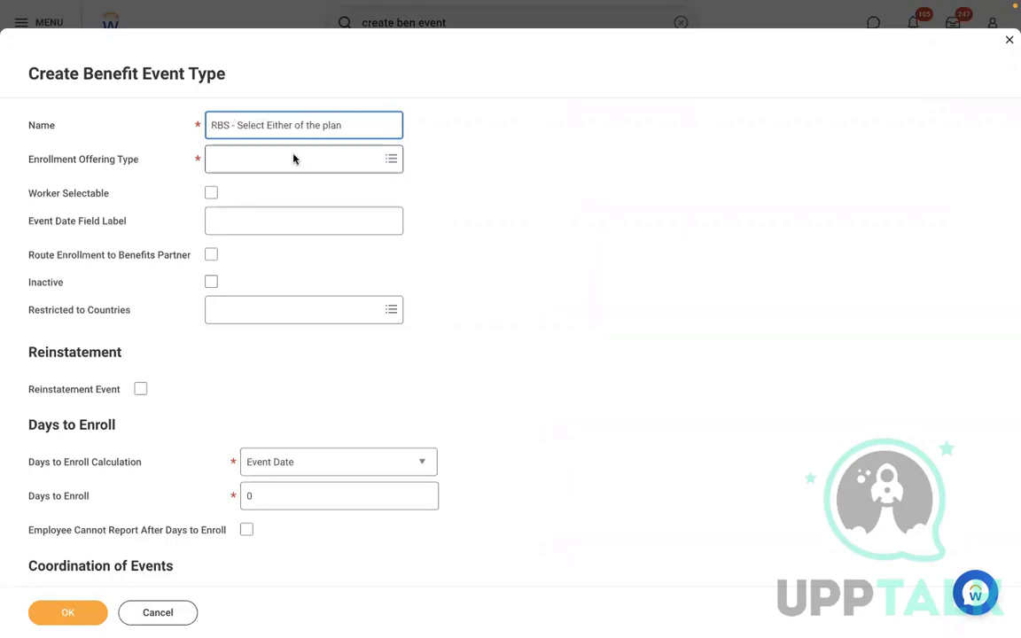
{"action": "key", "text": "ctrl+Left"}
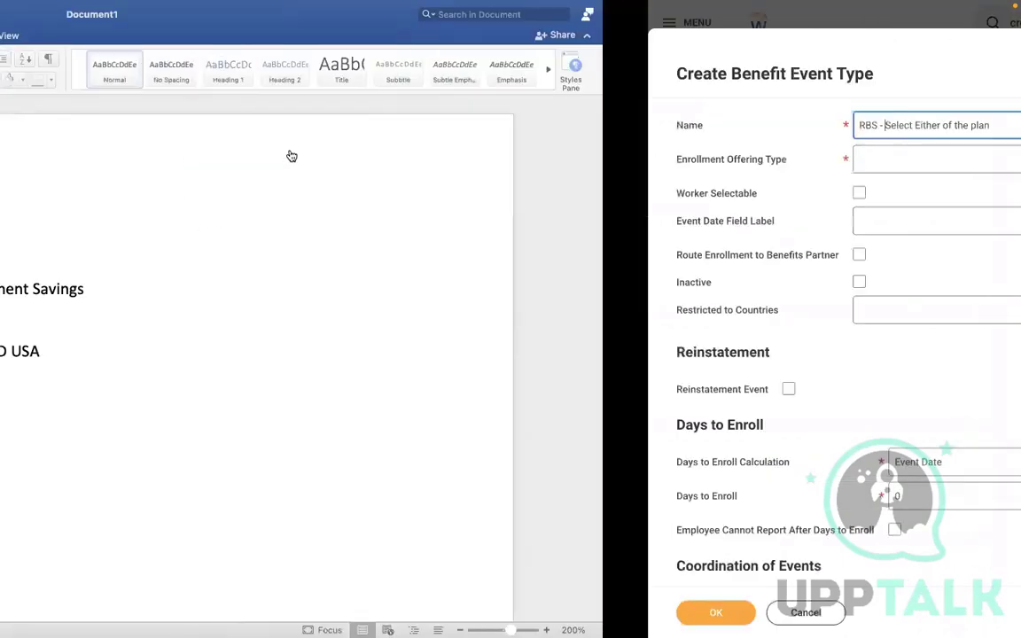
{"action": "key", "text": "ctrl+Right"}
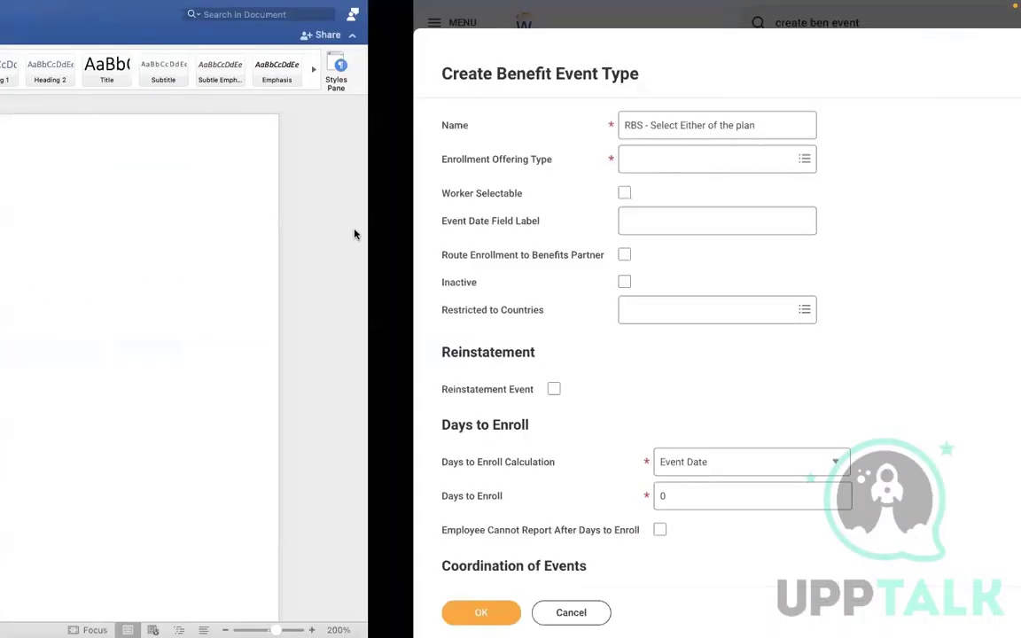
Add RBS 401K and Commuter Spending as the enrollment offering types
{"action": "left_click", "coordinate": [256, 164]}
{"action": "type", "text": "RBS 401K"}
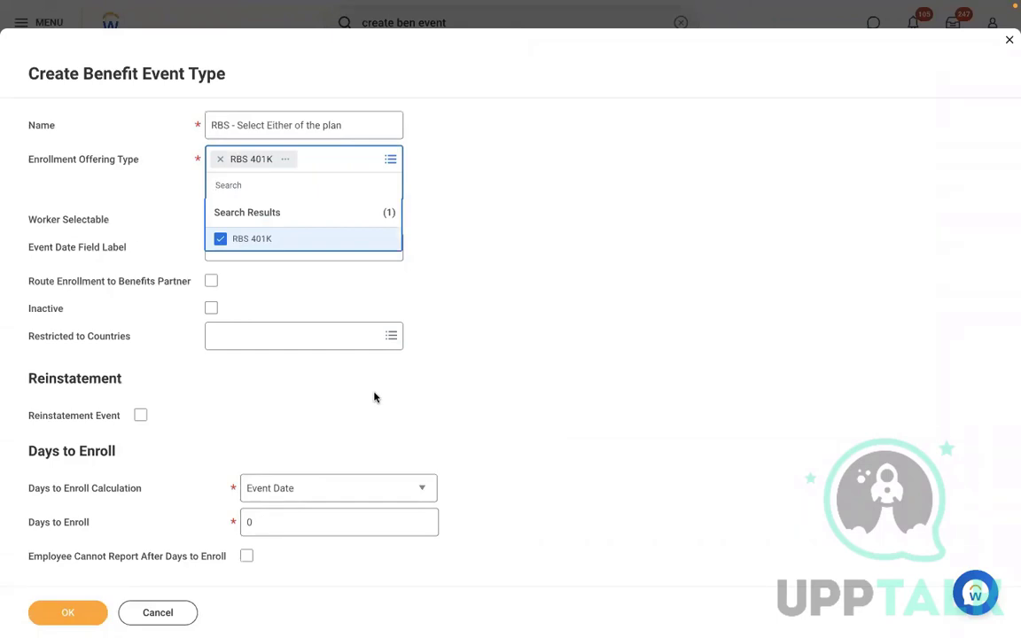
{"action": "key", "text": "ctrl+Left"}
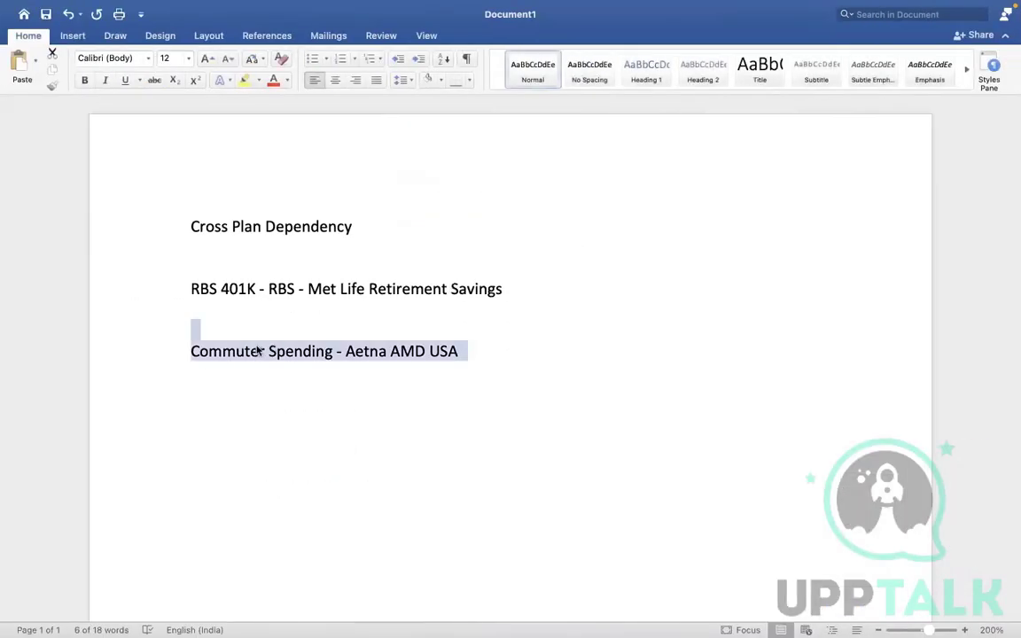
{"action": "left_click", "coordinate": [257, 351]}
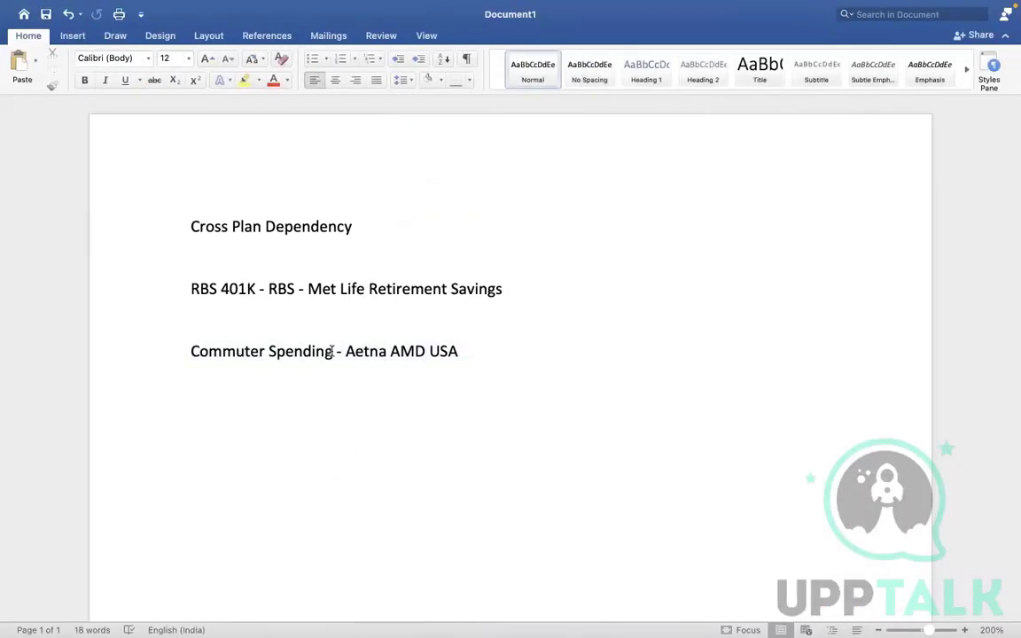
{"action": "key", "text": "ctrl+Right"}
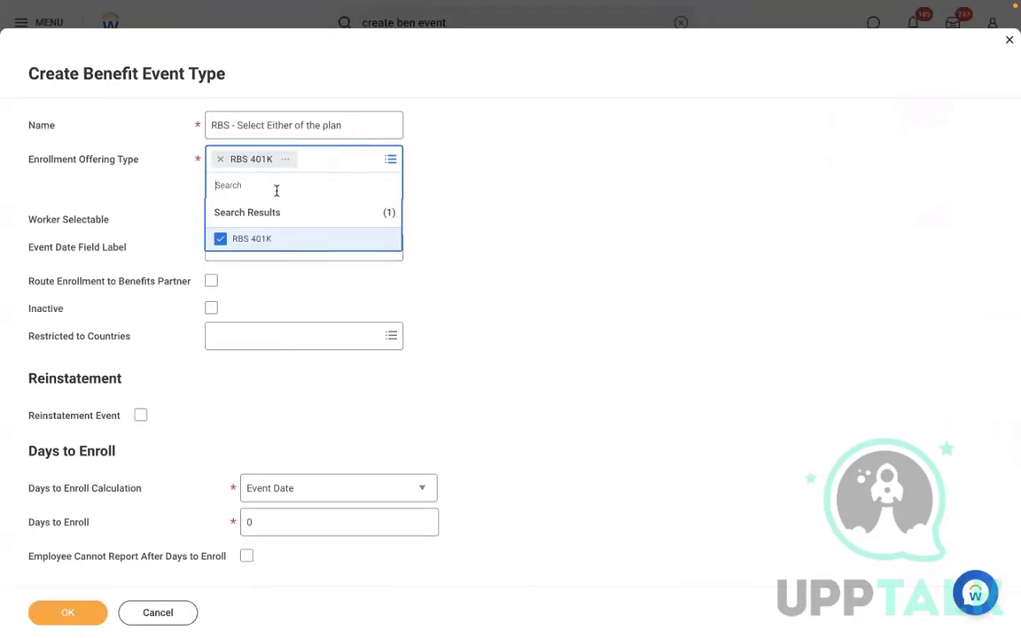
{"action": "type", "text": "co"}
{"action": "key", "text": "Return"}
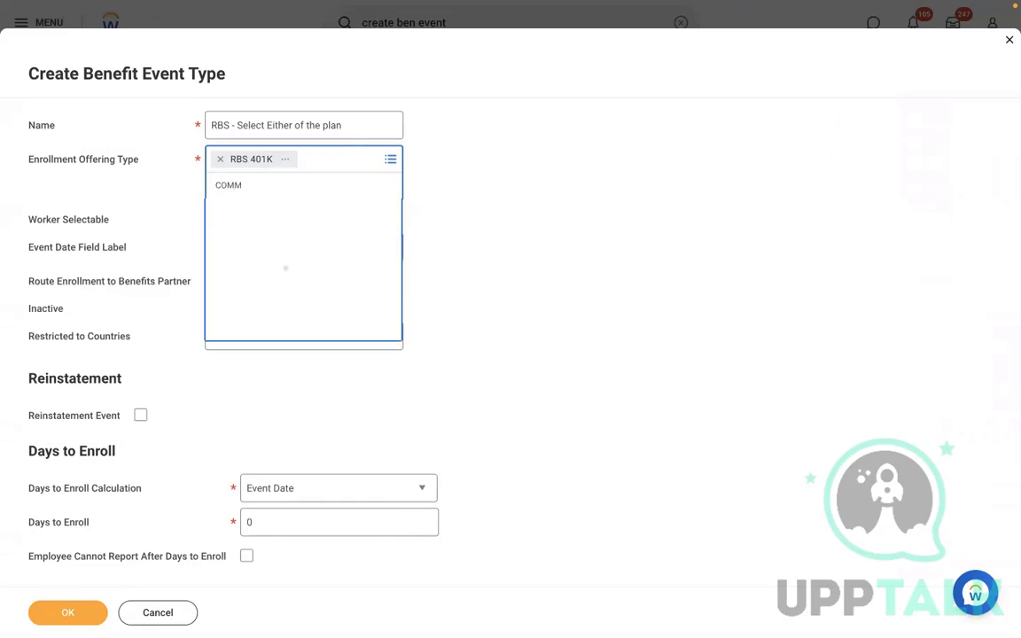
{"action": "left_click", "coordinate": [296, 238]}
{"action": "left_click", "coordinate": [545, 189]}
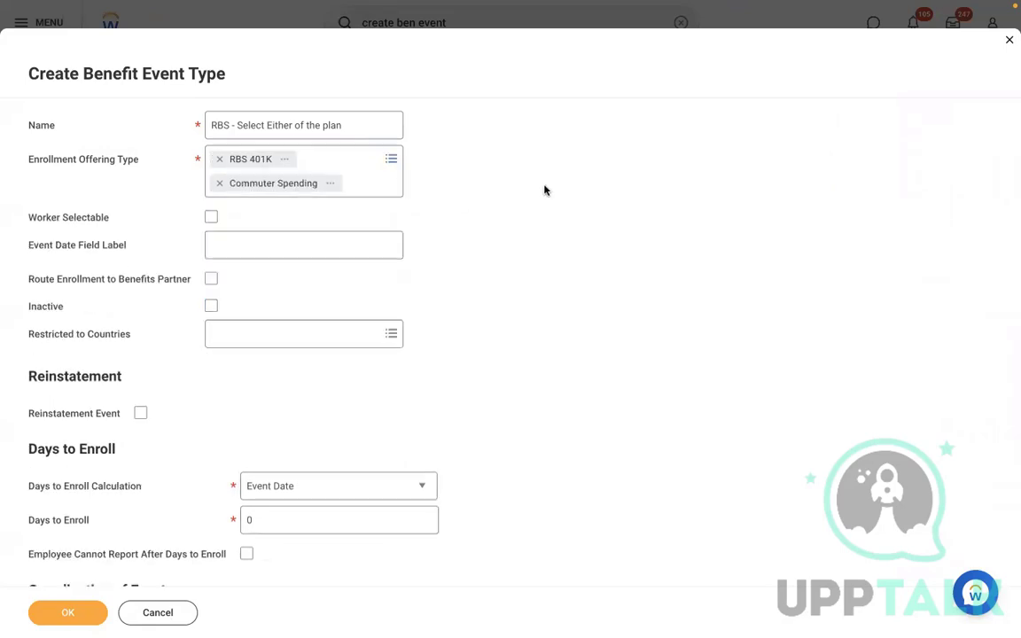
Restrict the event type to United States of America, set Days to Enroll to 10, and save
{"action": "left_click", "coordinate": [278, 331]}
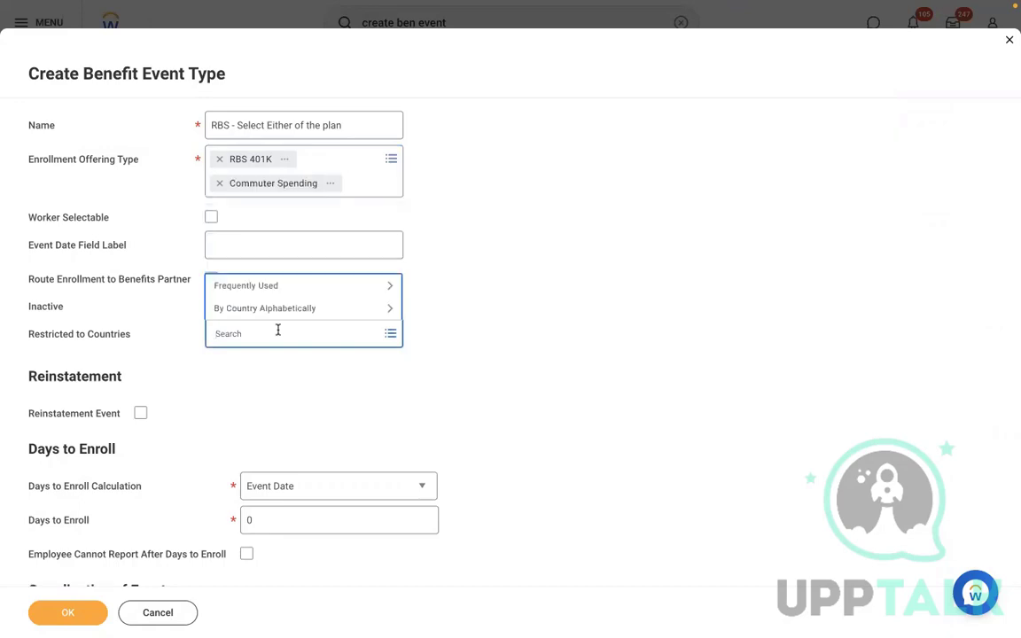
{"action": "type", "text": "USA"}
{"action": "key", "text": "Return"}
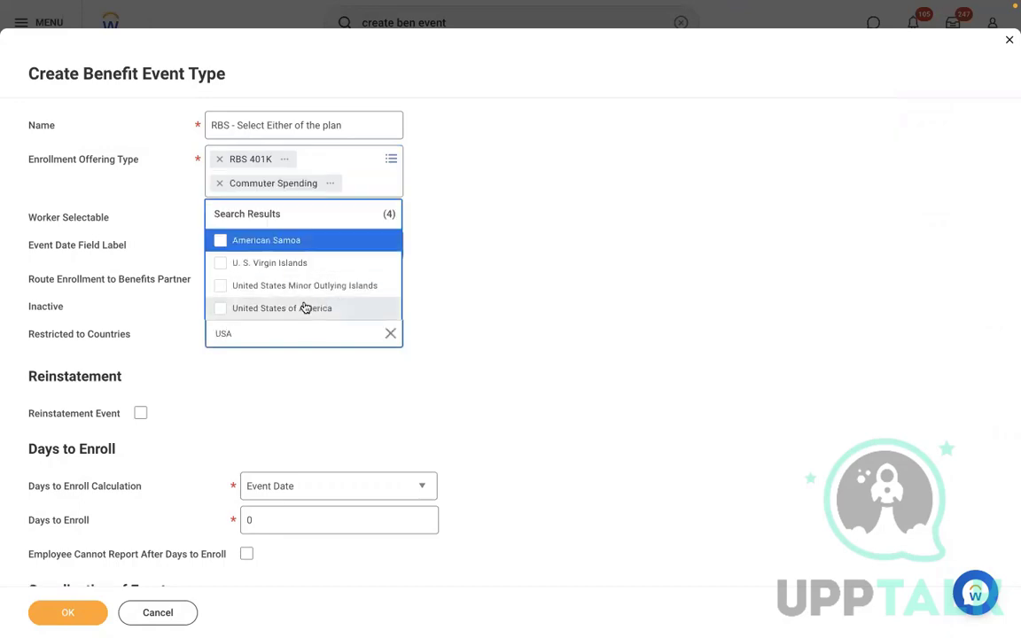
{"action": "left_click", "coordinate": [306, 309]}
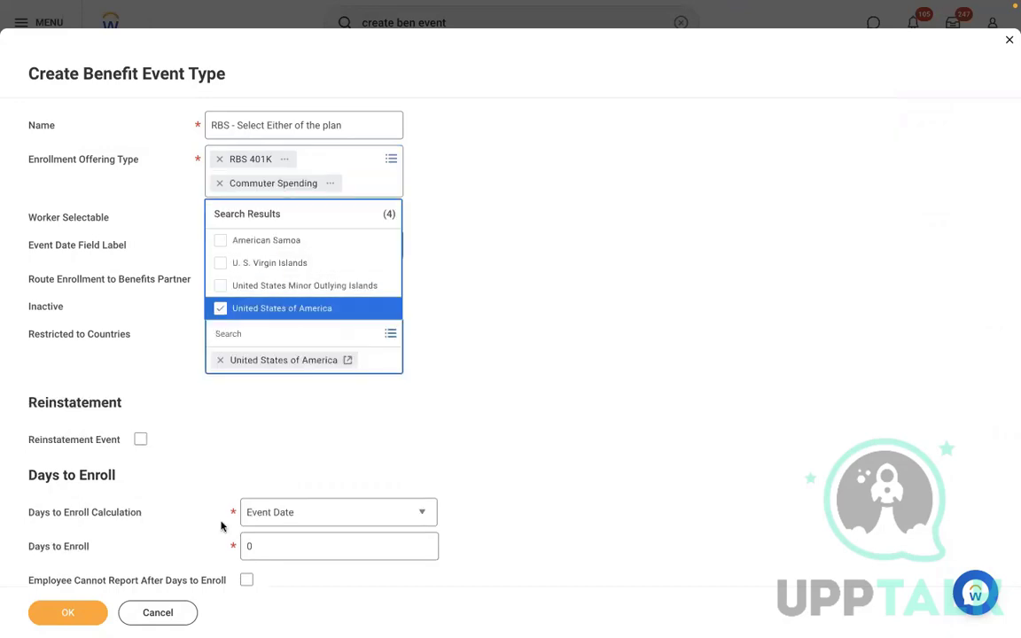
{"action": "left_click", "coordinate": [281, 543]}
{"action": "key", "text": "BackSpace"}
{"action": "type", "text": "10"}
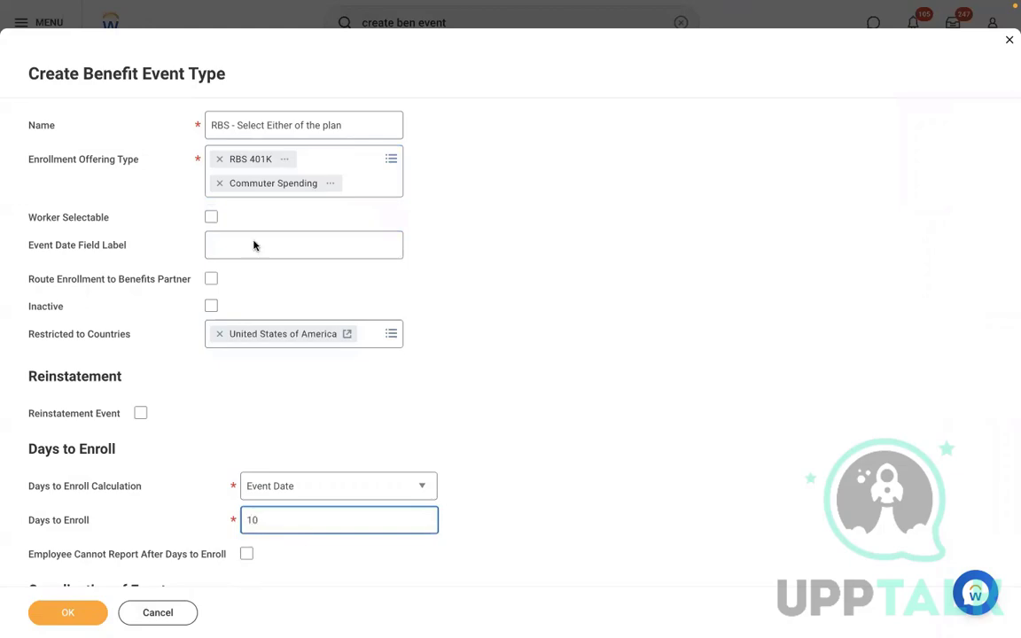
{"action": "key", "text": "ctrl+Left"}
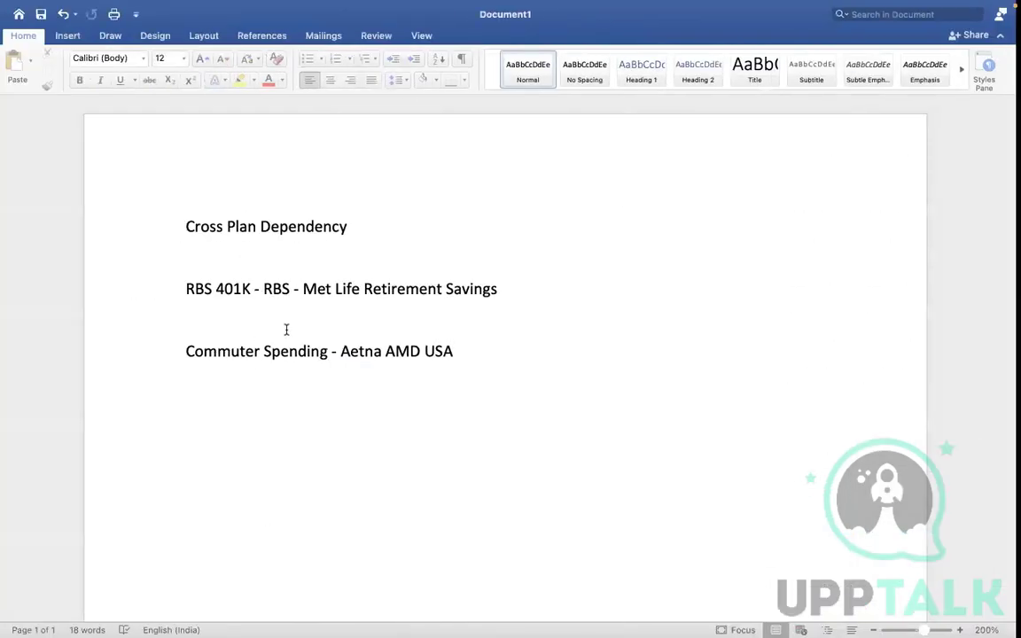
{"action": "key", "text": "ctrl+Right"}
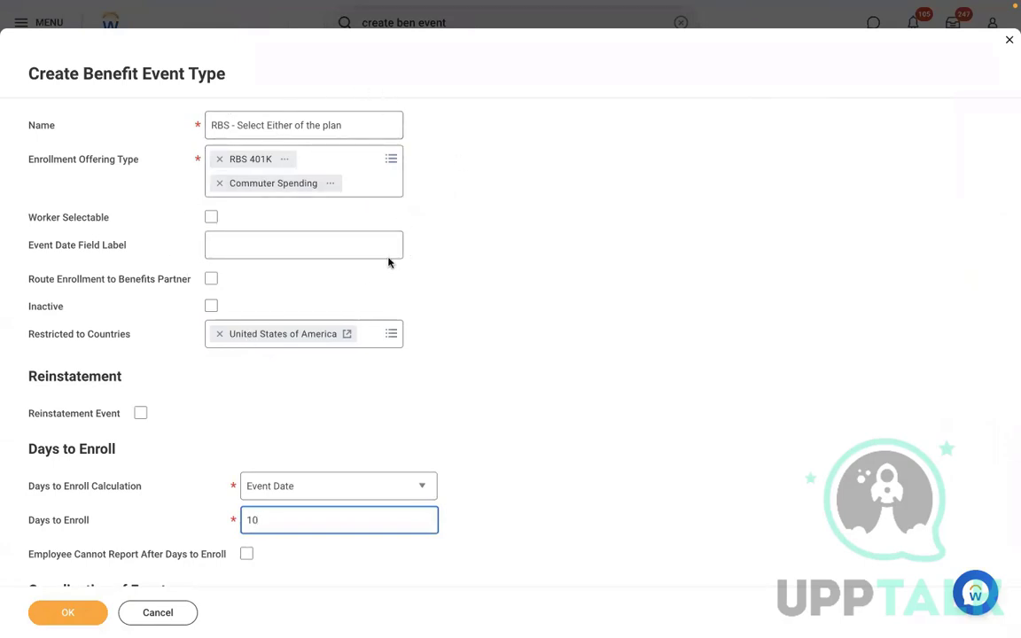
{"action": "left_click", "coordinate": [63, 609]}
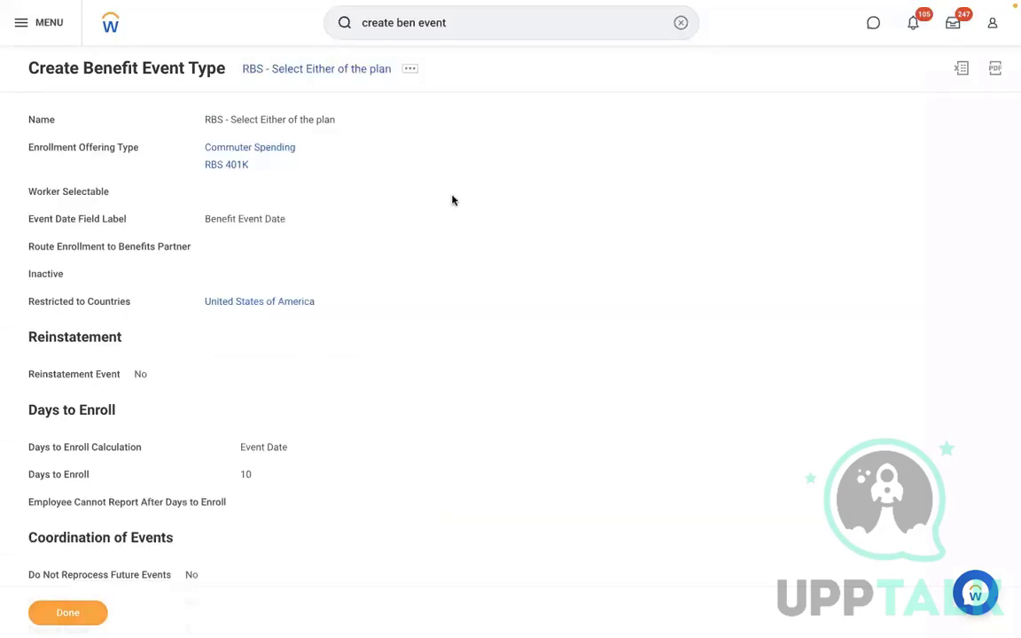
Search 'EDIT ENROLL EVENT RULE' and open the Edit Enrollment Event Rule task
{"action": "left_click", "coordinate": [680, 23]}
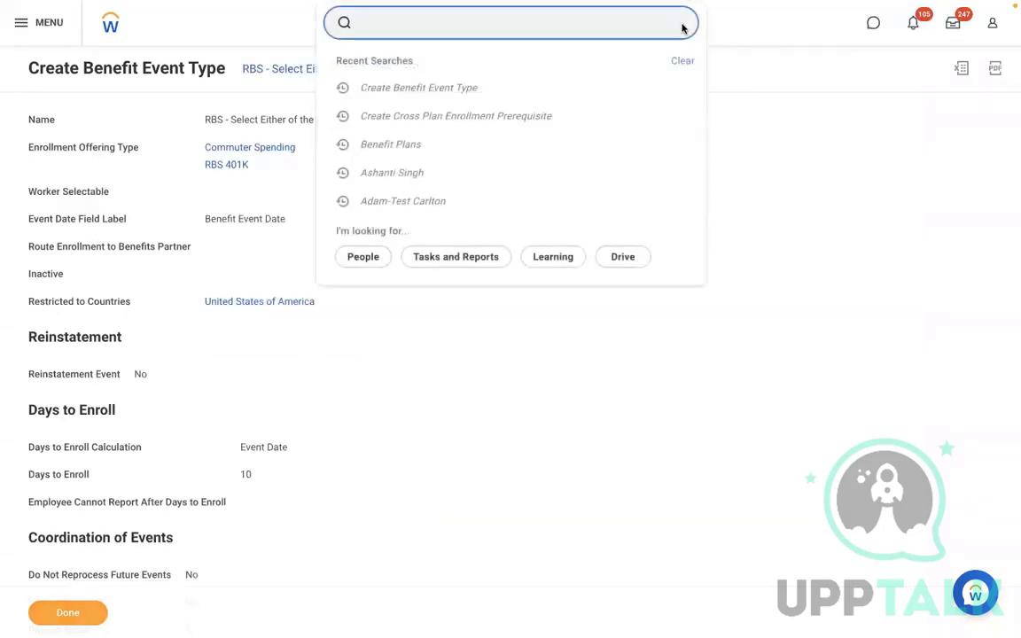
{"action": "type", "text": "ENROLLMENT"}
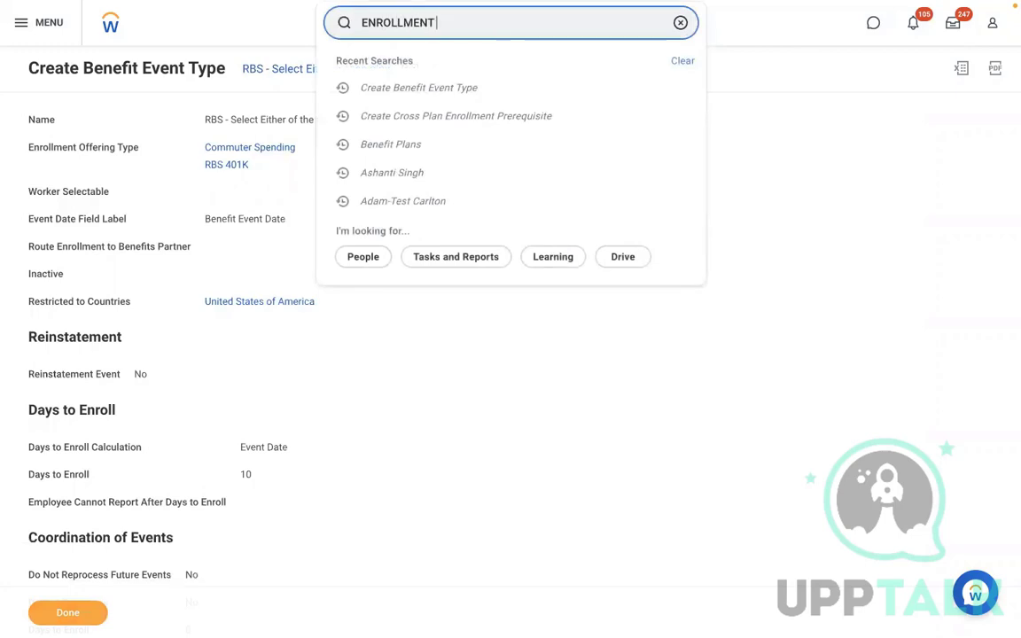
{"action": "key", "text": "BackSpace"}
{"action": "key", "text": "BackSpace"}
{"action": "key", "text": "BackSpace"}
{"action": "key", "text": "BackSpace"}
{"action": "key", "text": "BackSpace"}
{"action": "key", "text": "BackSpace"}
{"action": "key", "text": "BackSpace"}
{"action": "key", "text": "BackSpace"}
{"action": "key", "text": "BackSpace"}
{"action": "key", "text": "BackSpace"}
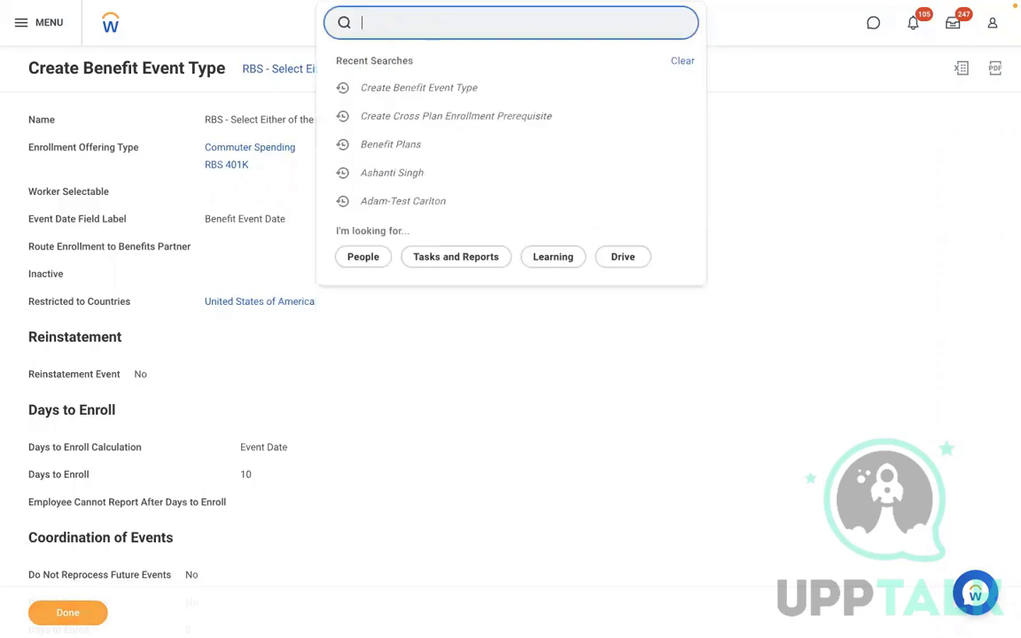
{"action": "type", "text": "EDIT ENROLL "}
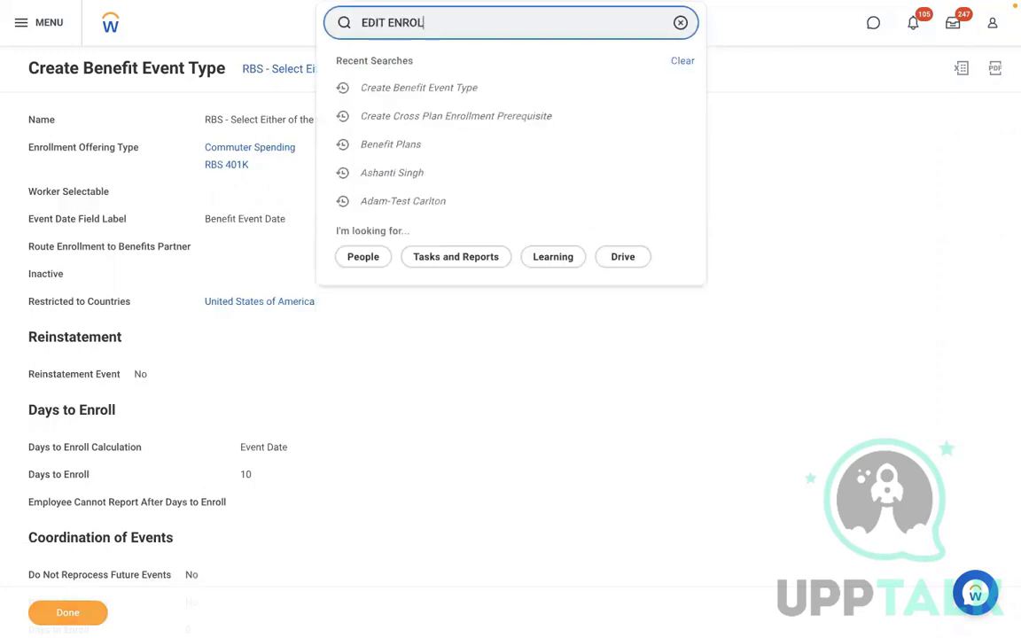
{"action": "type", "text": "EVENT RULE"}
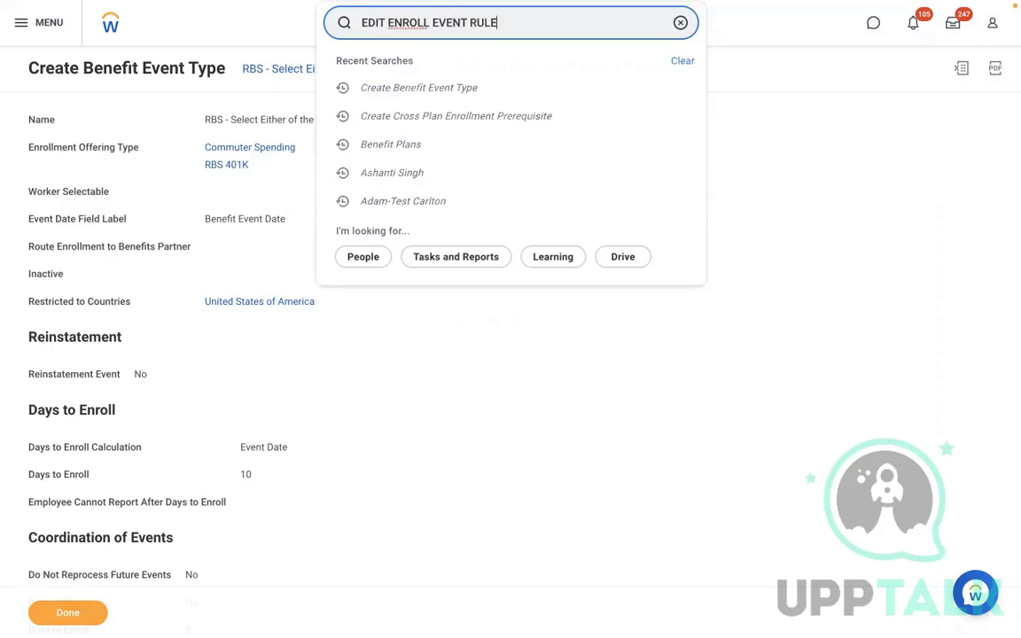
{"action": "left_click", "coordinate": [561, 84]}
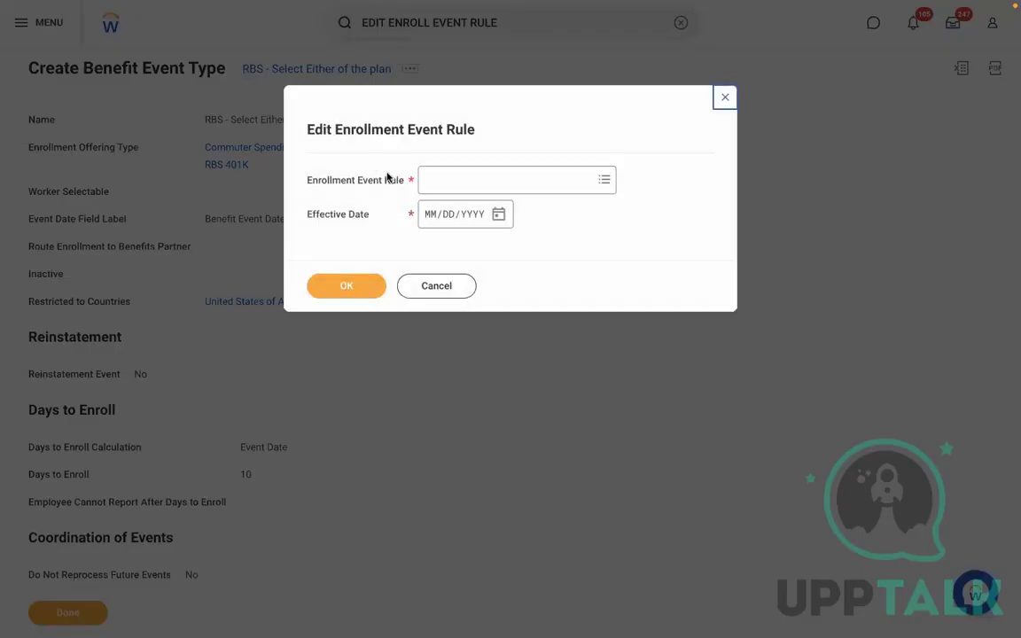
Choose Enrollment Event Rule with effective date 01/01/2022 and confirm
{"action": "left_click", "coordinate": [460, 189]}
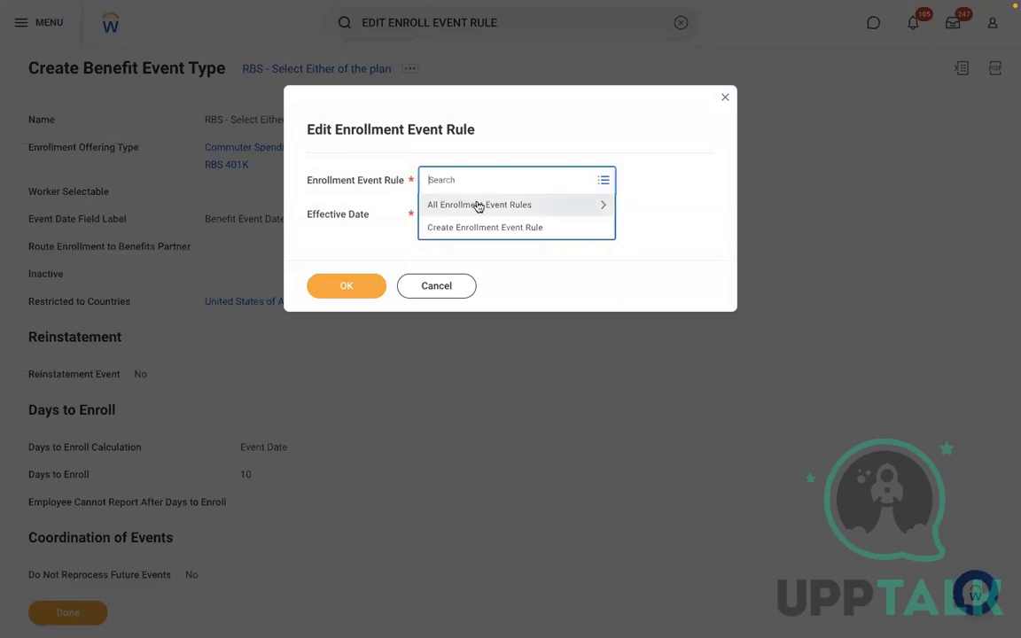
{"action": "left_click", "coordinate": [479, 205]}
{"action": "key", "text": "Down"}
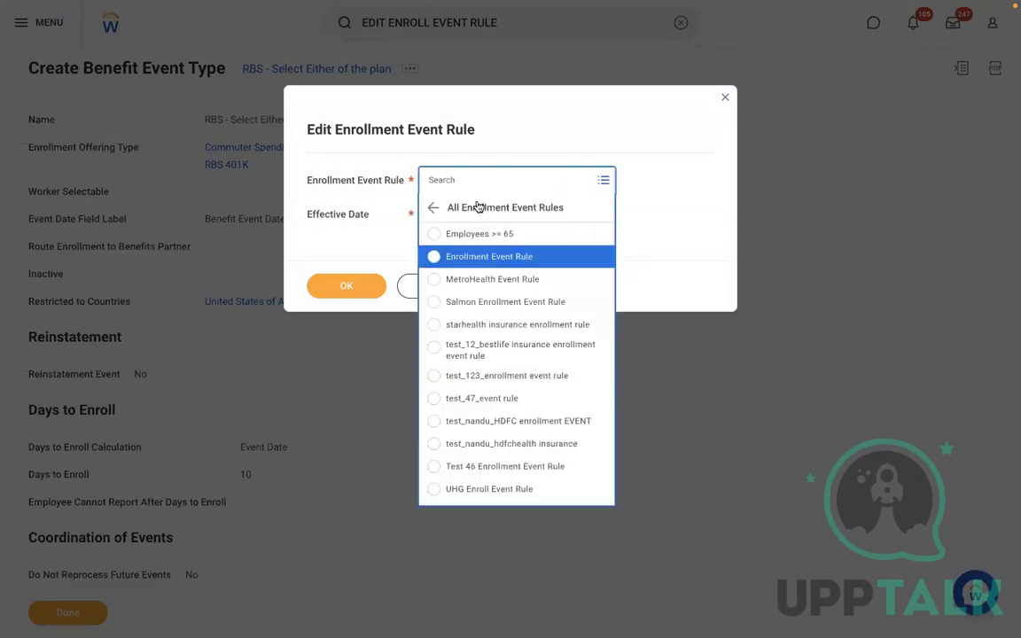
{"action": "key", "text": "Return"}
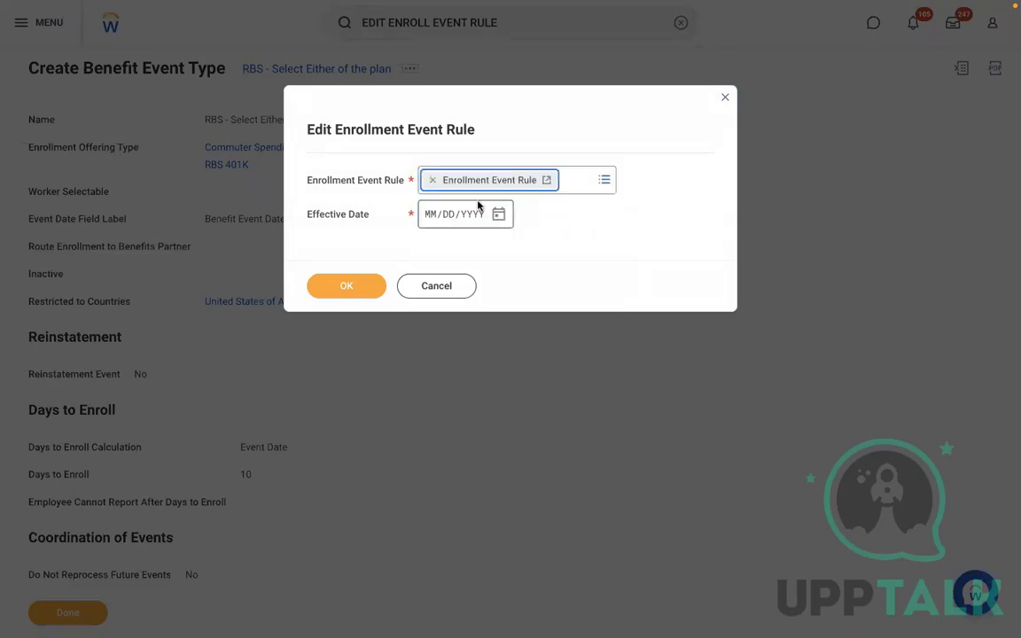
{"action": "left_click", "coordinate": [431, 215]}
{"action": "type", "text": "01012022"}
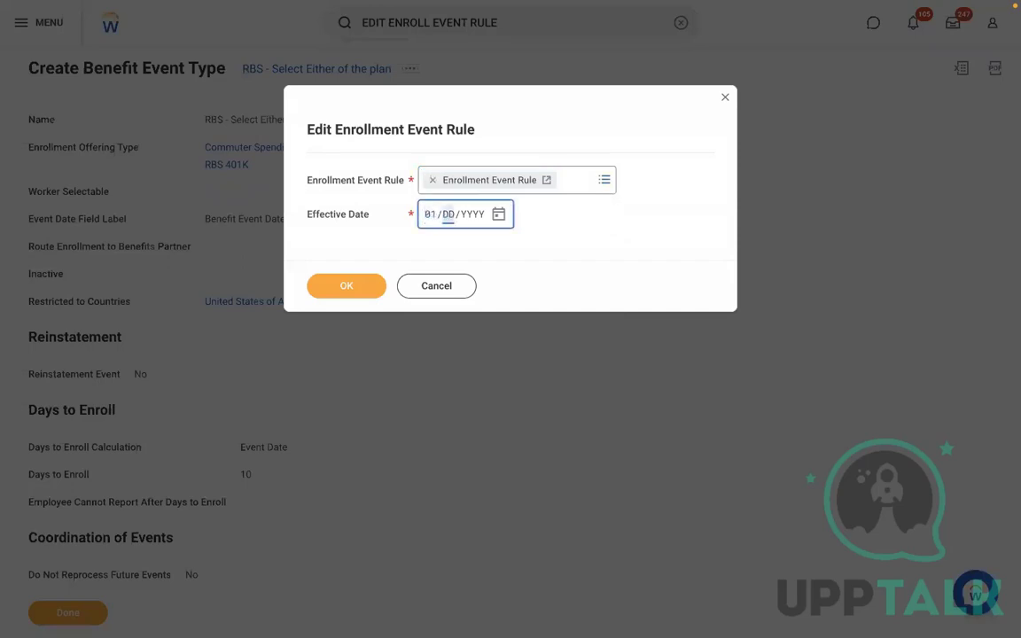
{"action": "left_click", "coordinate": [324, 295]}
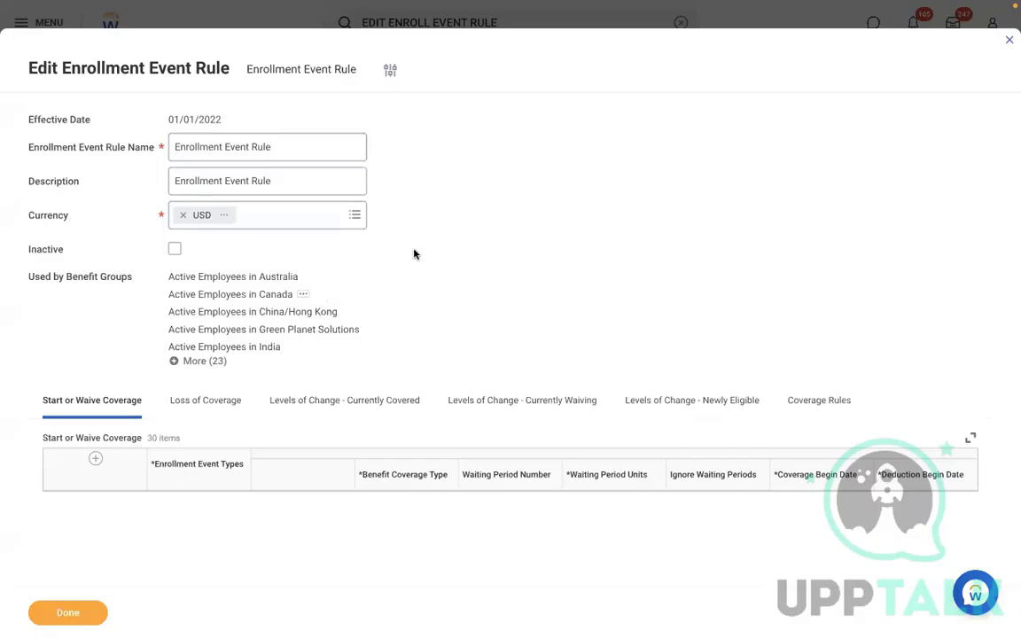
Add a Start or Waive Coverage row with event type 'RBS - Select Either of the plan'
{"action": "scroll", "coordinate": [564, 253], "scroll_direction": "down", "scroll_amount": 5}
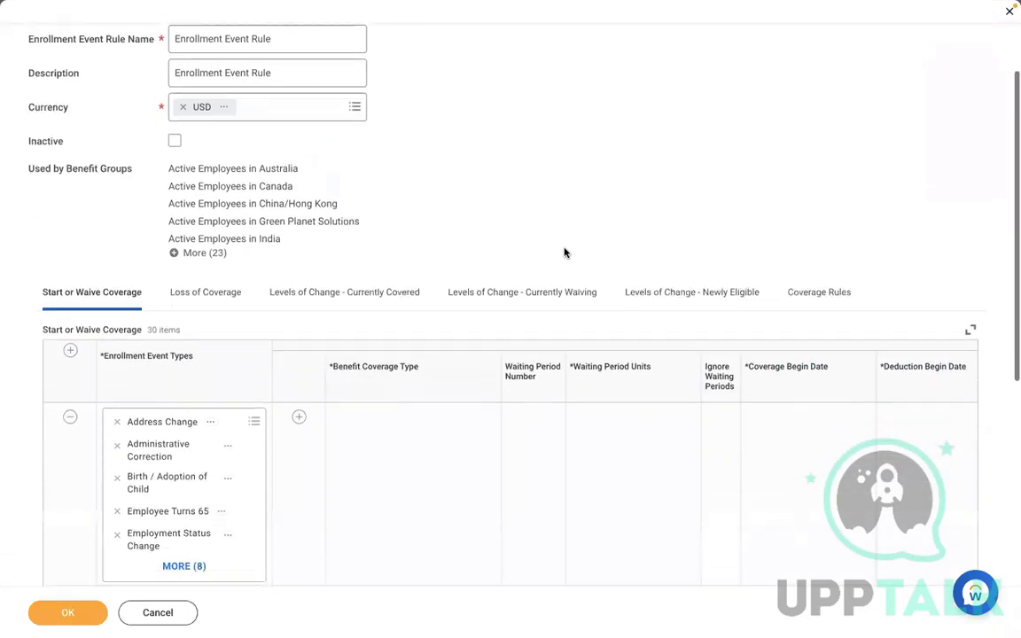
{"action": "left_click", "coordinate": [70, 238]}
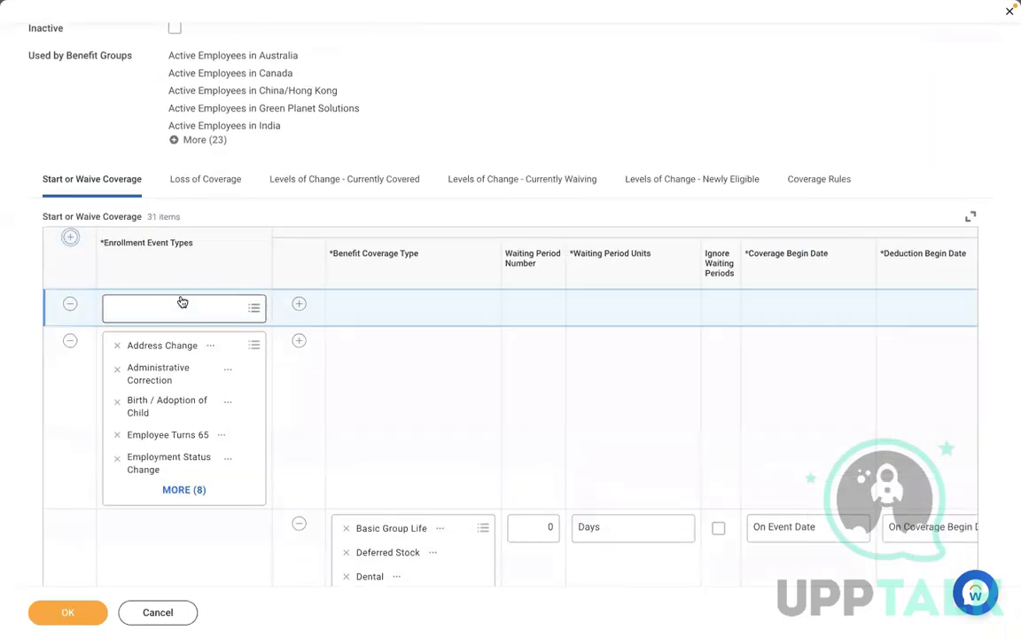
{"action": "left_click", "coordinate": [159, 308]}
{"action": "type", "text": "RBS"}
{"action": "key", "text": "Return"}
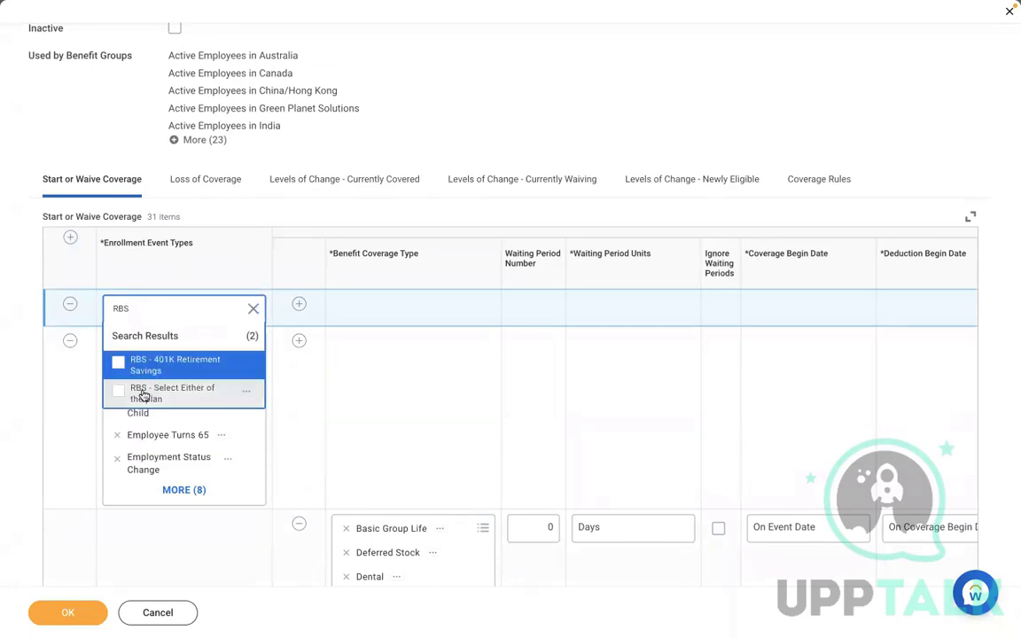
{"action": "left_click", "coordinate": [160, 390]}
Add RBS 401K and Commuter Spending as the row's benefit coverage types
{"action": "left_click", "coordinate": [298, 303]}
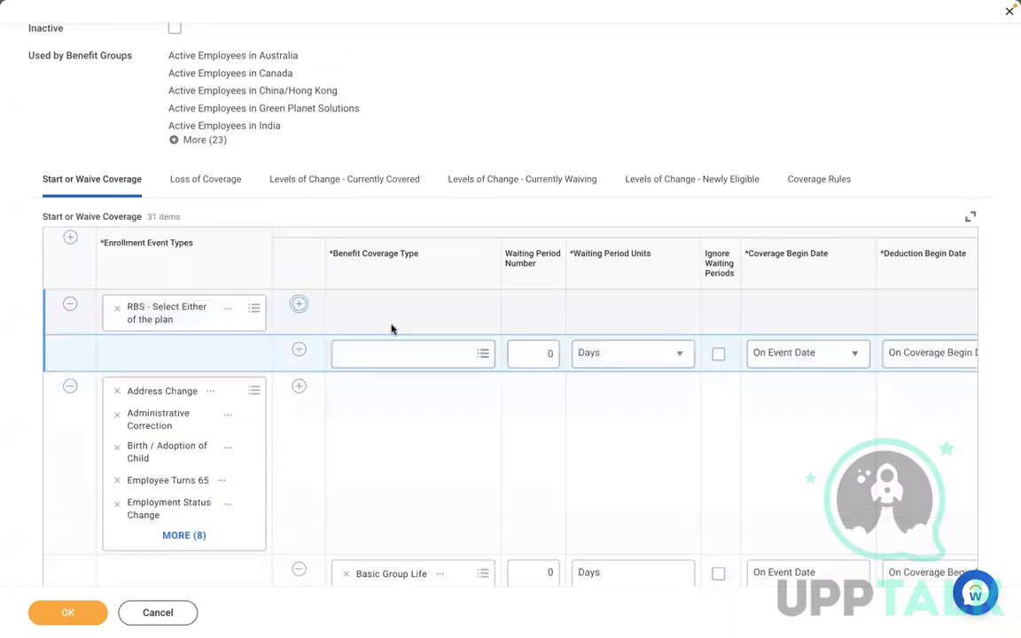
{"action": "left_click", "coordinate": [360, 351]}
{"action": "type", "text": "e"}
{"action": "key", "text": "BackSpace"}
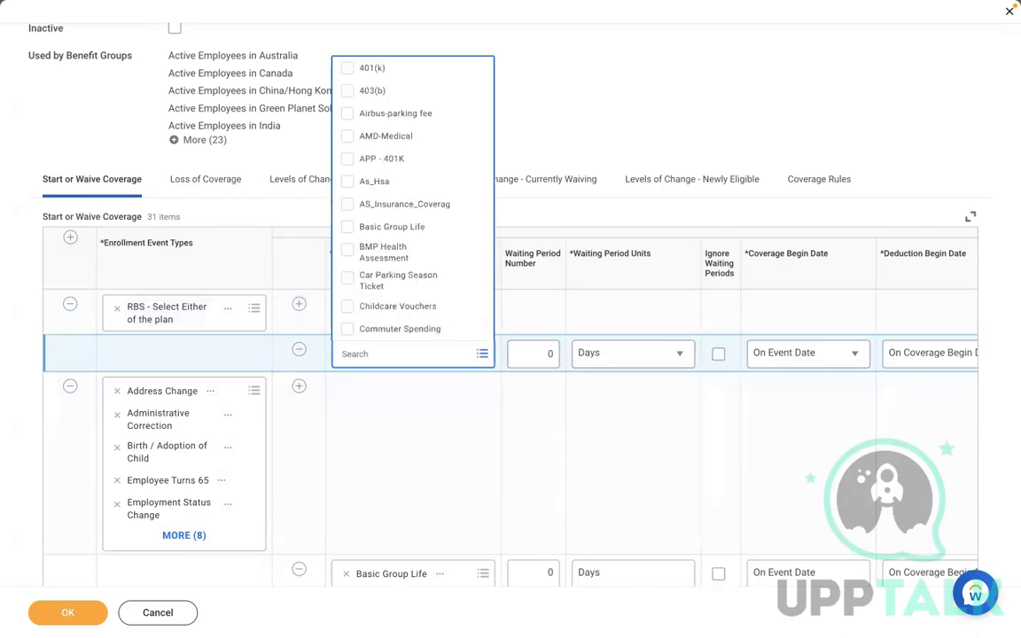
{"action": "type", "text": "RBS"}
{"action": "key", "text": "Return"}
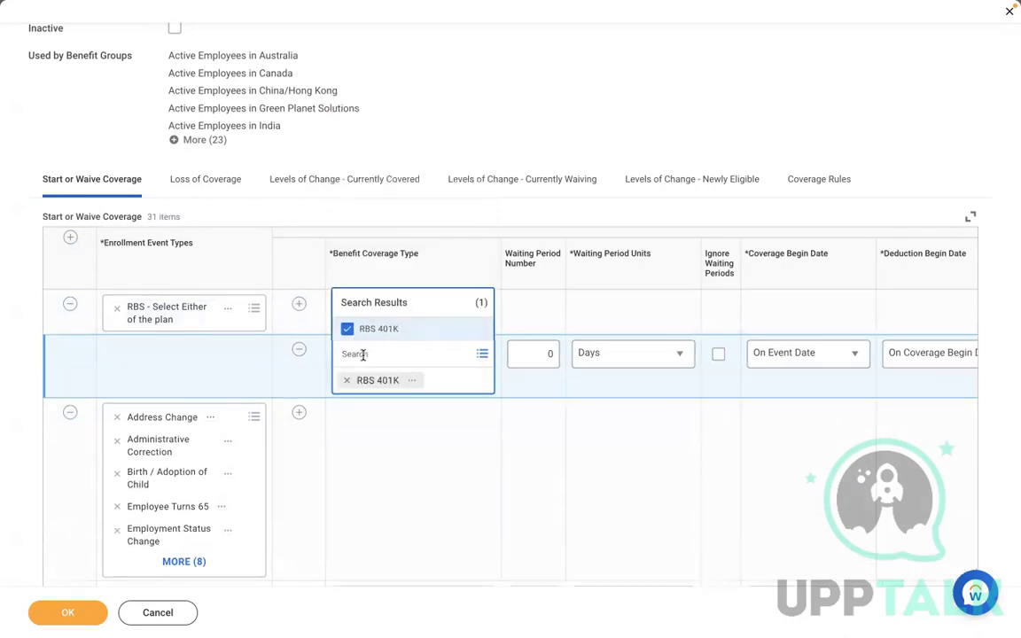
{"action": "type", "text": "co"}
{"action": "key", "text": "Return"}
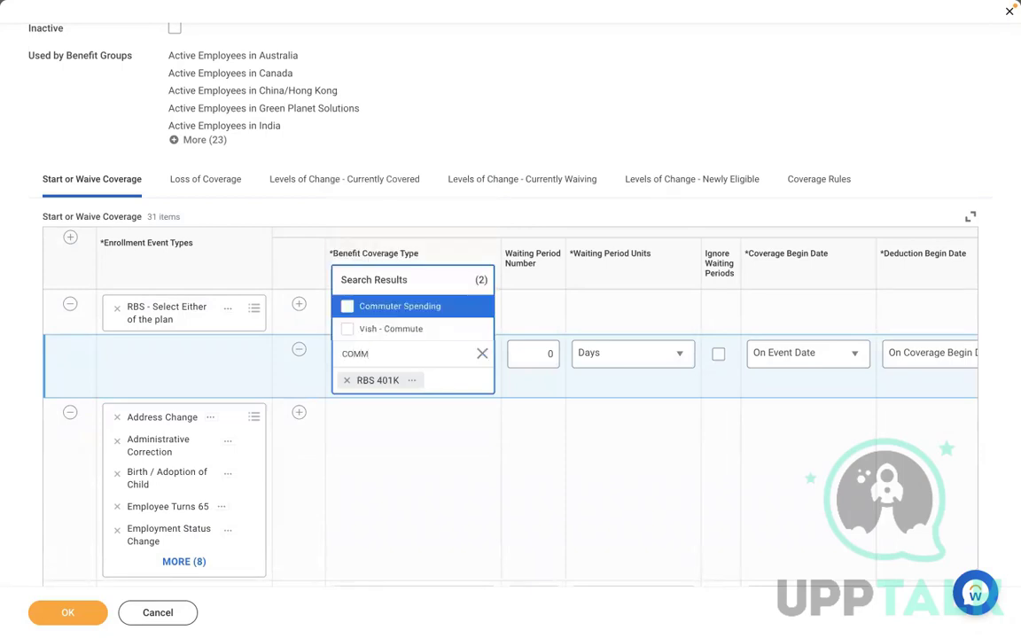
{"action": "left_click", "coordinate": [435, 305]}
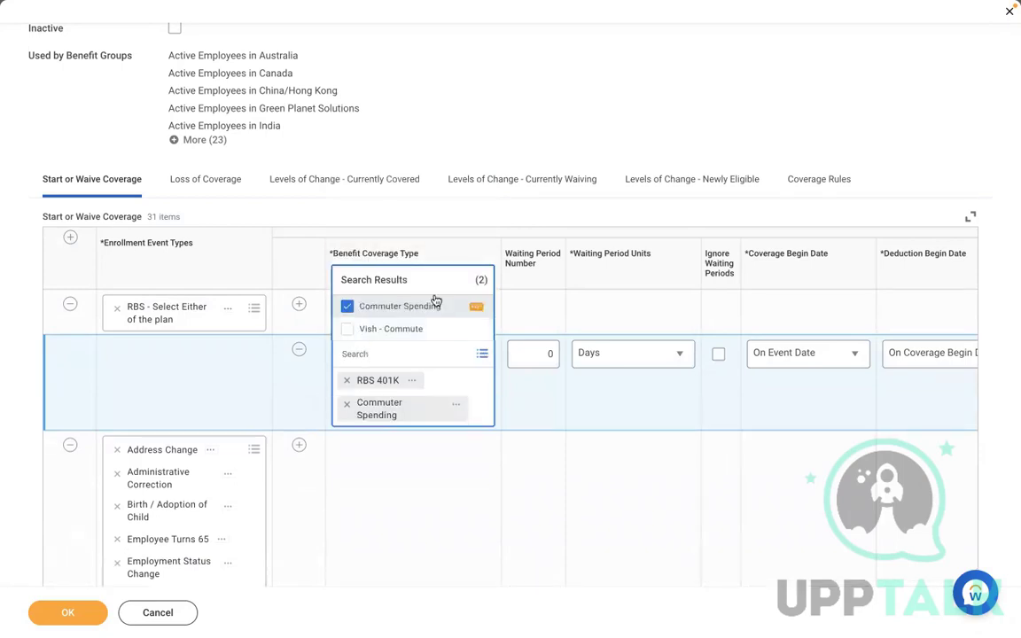
{"action": "left_click", "coordinate": [731, 117]}
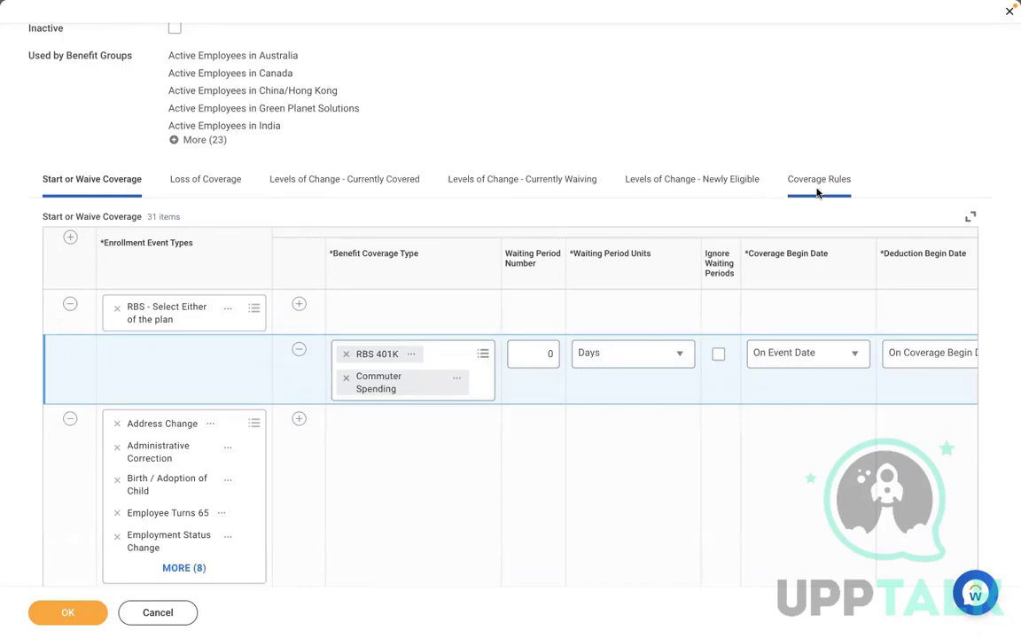
Add a Coverage Rules row for the 'RBS - Select Either of the plan' event
{"action": "left_click", "coordinate": [818, 185]}
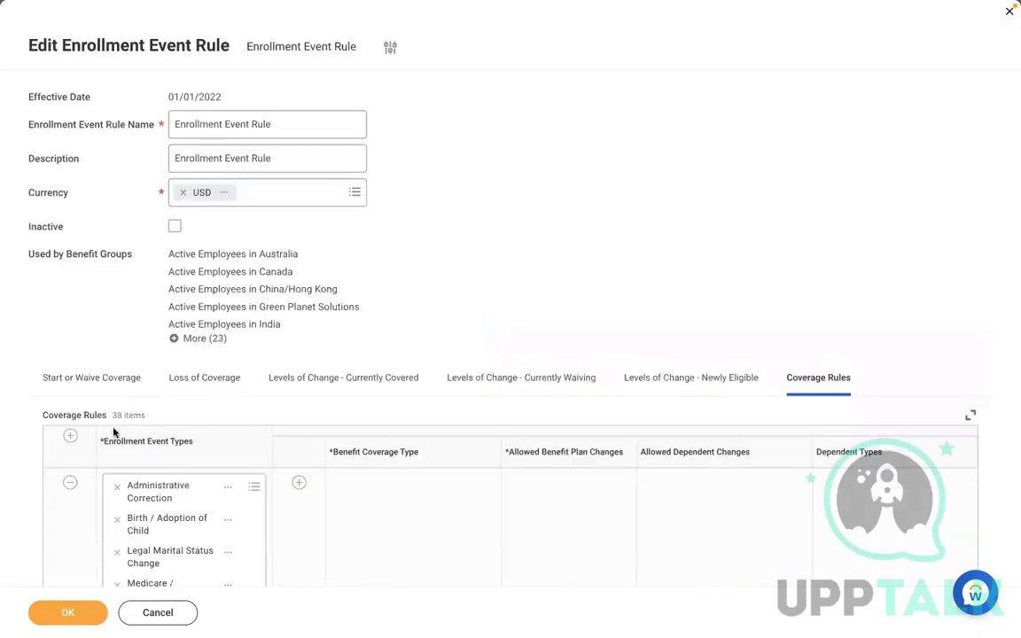
{"action": "left_click", "coordinate": [70, 436]}
{"action": "scroll", "coordinate": [206, 346], "scroll_direction": "down", "scroll_amount": 2}
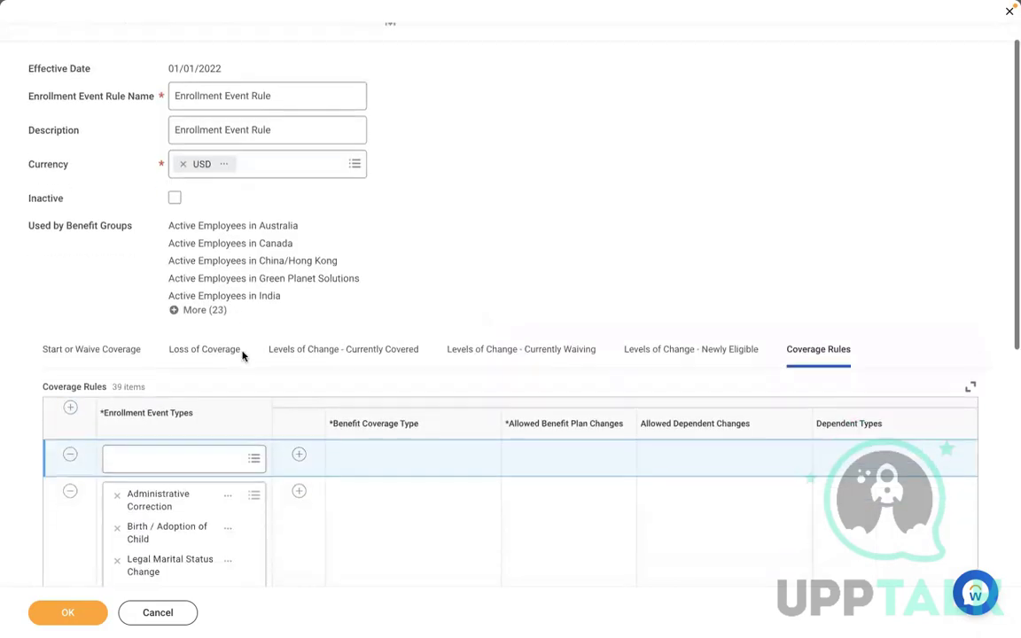
{"action": "left_click", "coordinate": [174, 345]}
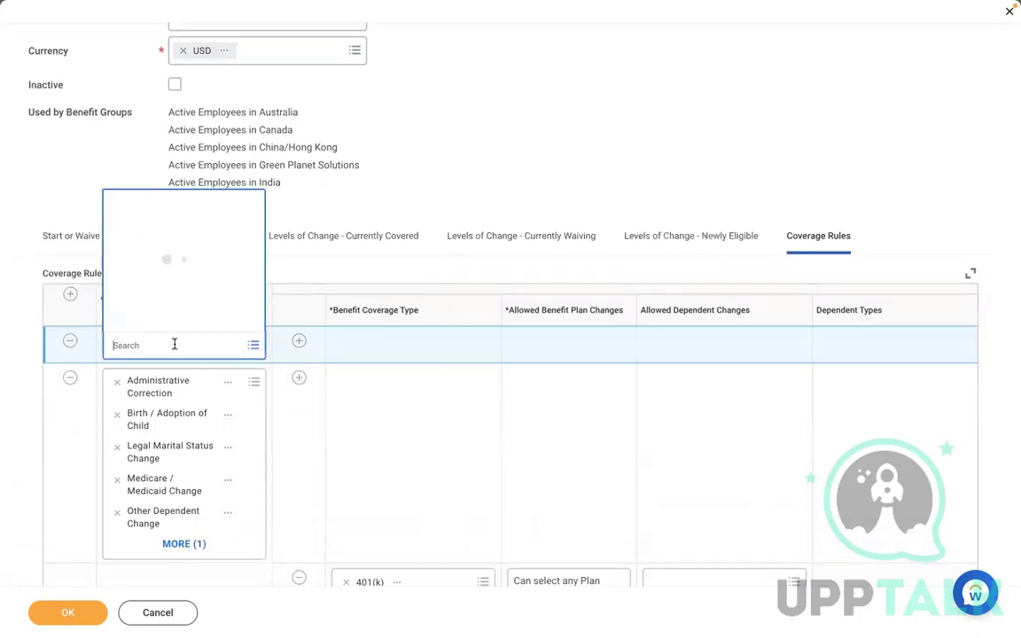
{"action": "type", "text": "RBS"}
{"action": "key", "text": "Return"}
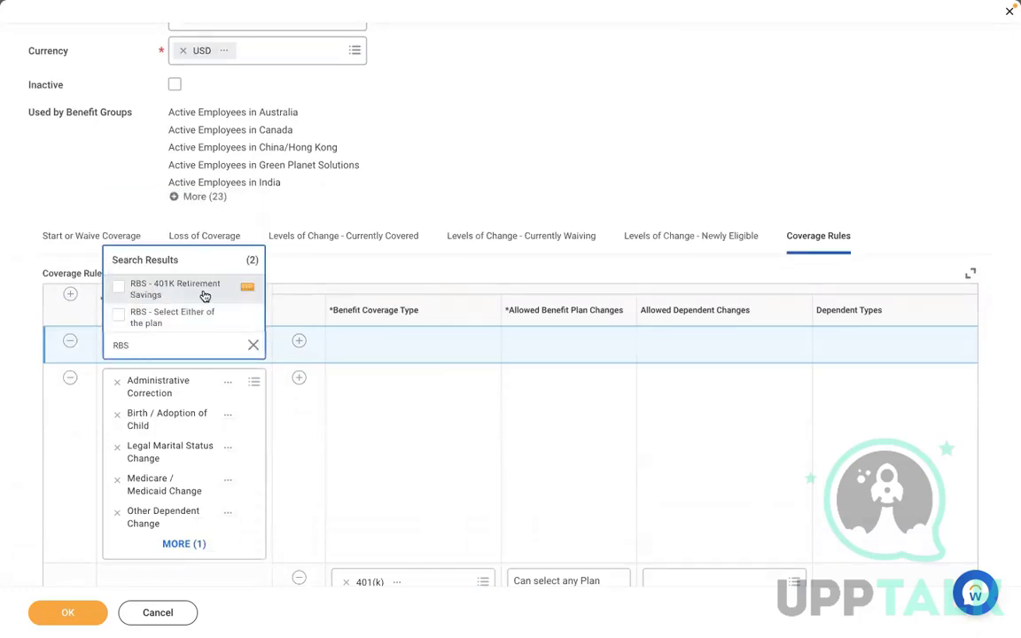
{"action": "left_click", "coordinate": [159, 319]}
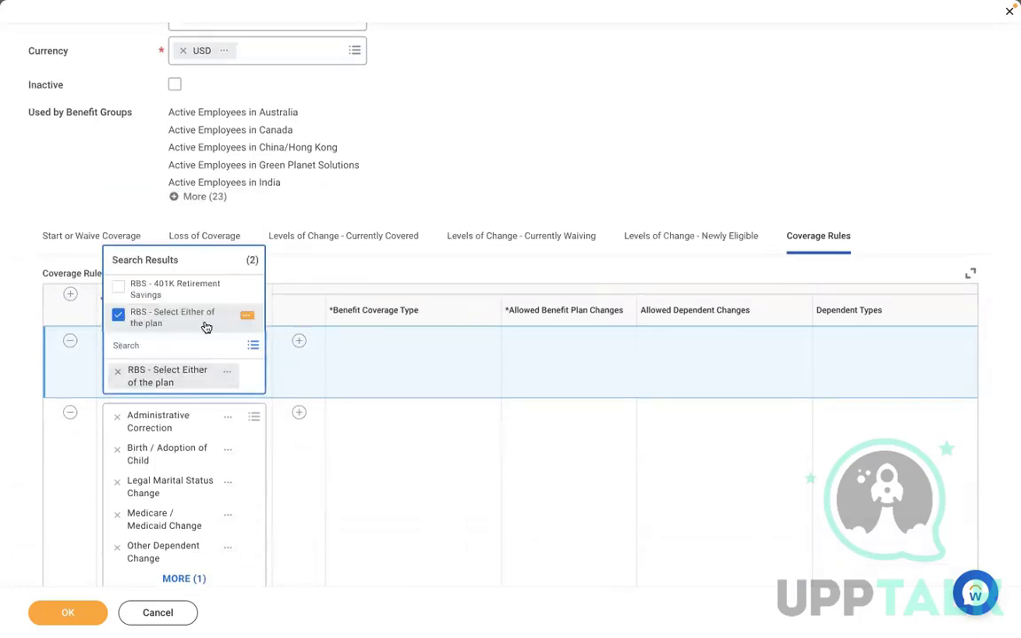
Give the coverage rule RBS 401K and Commuter Spending as coverage types
{"action": "left_click", "coordinate": [300, 342]}
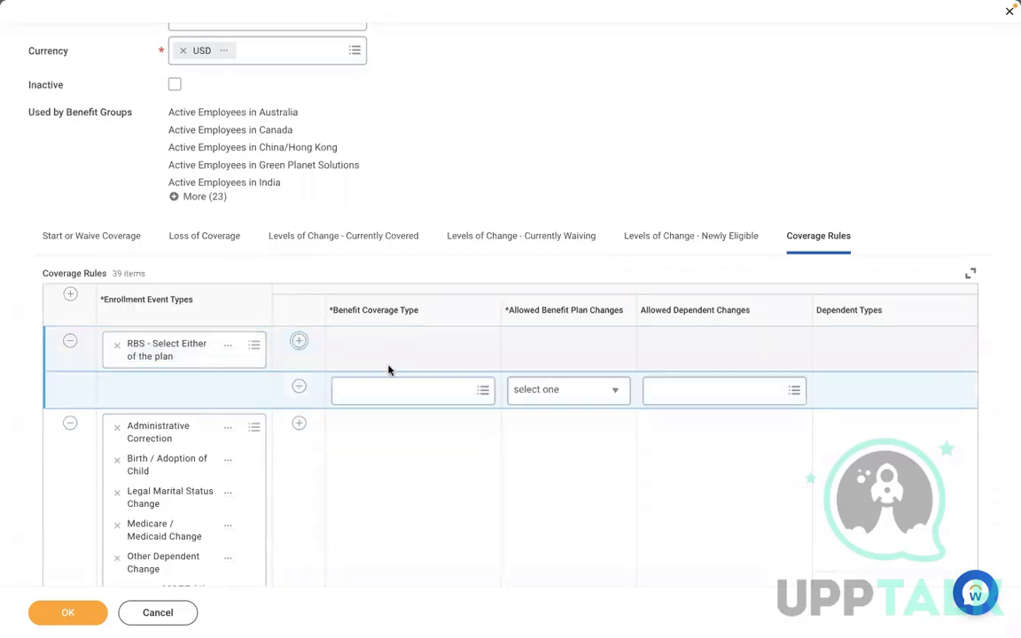
{"action": "left_click", "coordinate": [362, 390]}
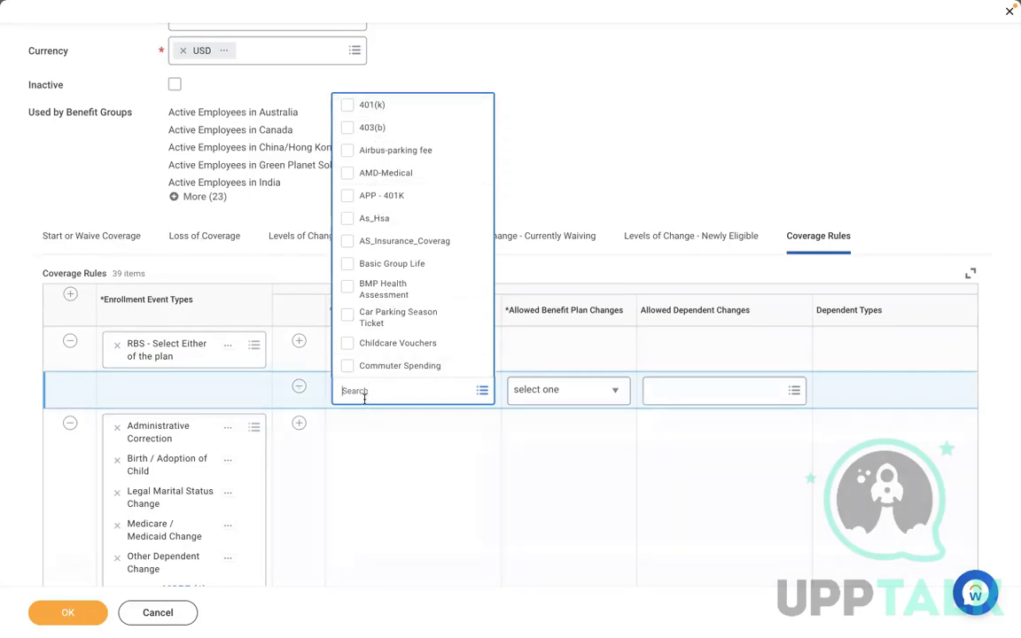
{"action": "type", "text": "RBS"}
{"action": "key", "text": "Return"}
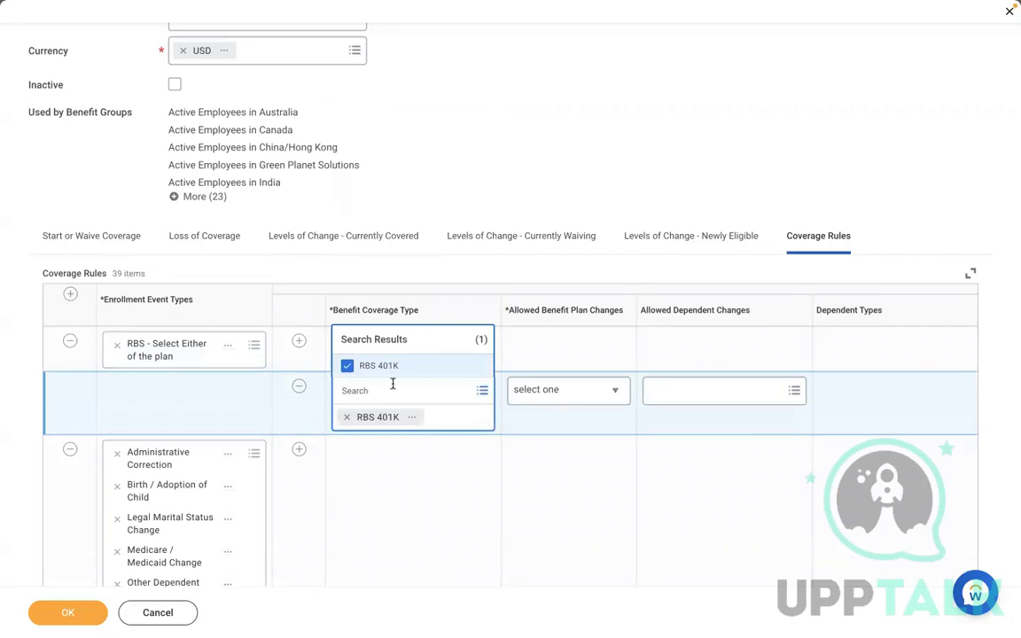
{"action": "type", "text": "cOMM"}
{"action": "key", "text": "Return"}
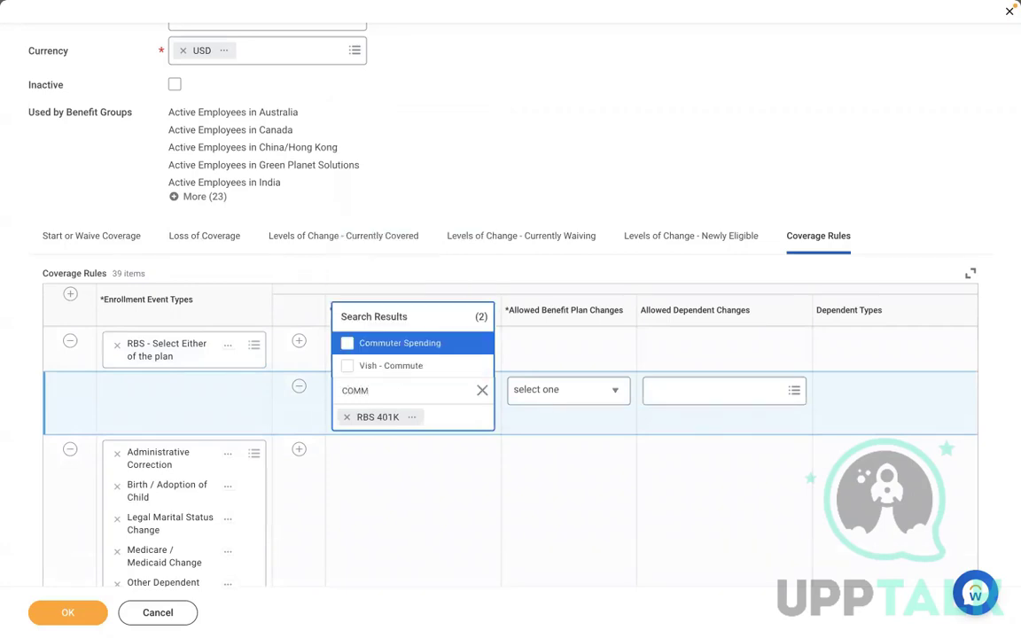
{"action": "left_click", "coordinate": [425, 343]}
{"action": "left_click", "coordinate": [654, 120]}
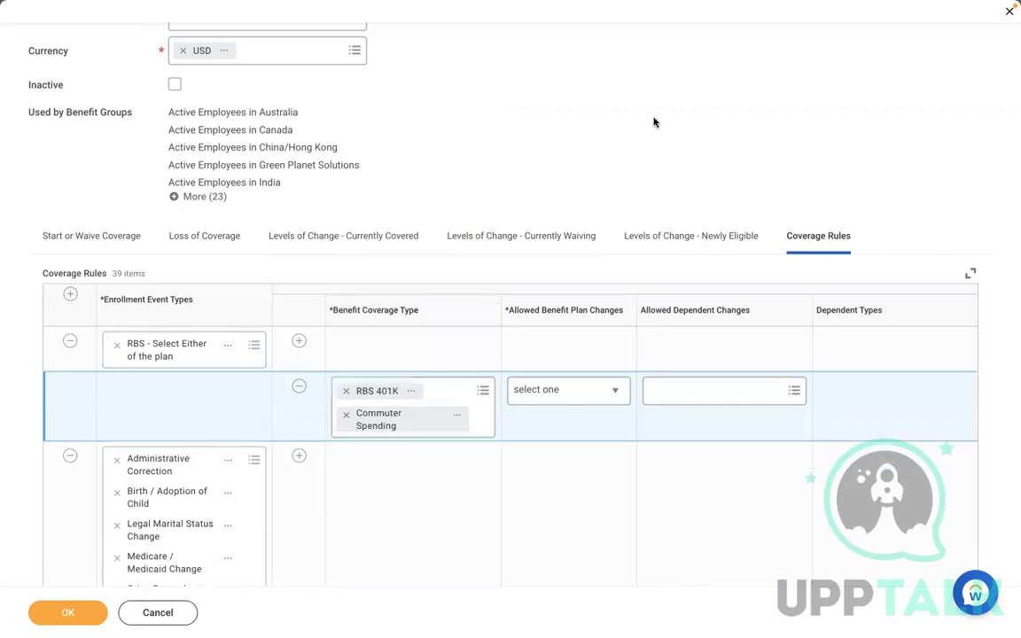
Set 'Can select any Plan', default to current elections, priority coverage or waive, and save
{"action": "left_click", "coordinate": [547, 389]}
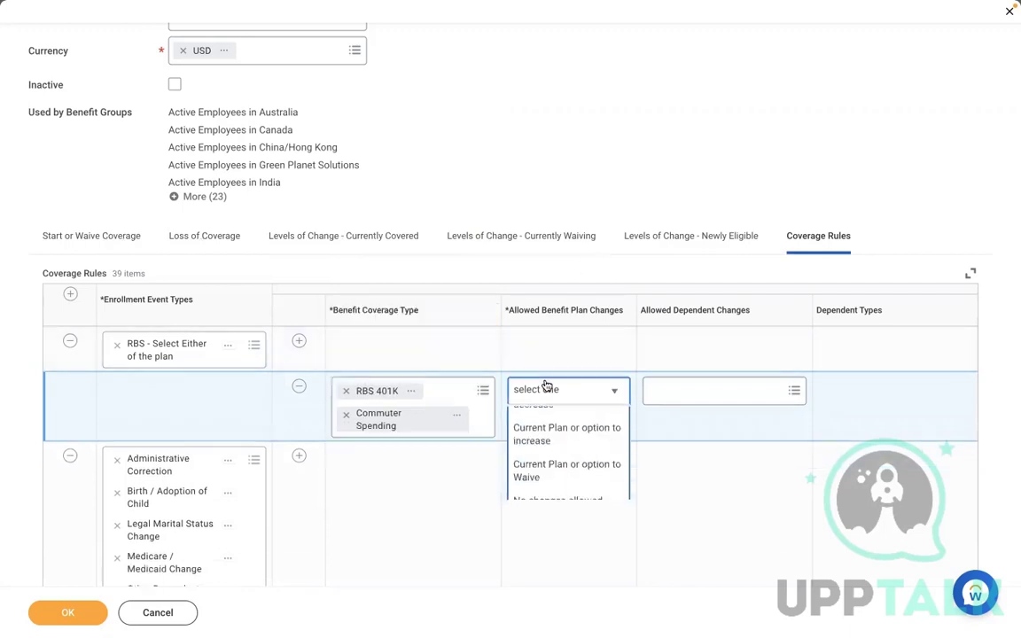
{"action": "left_click", "coordinate": [525, 442]}
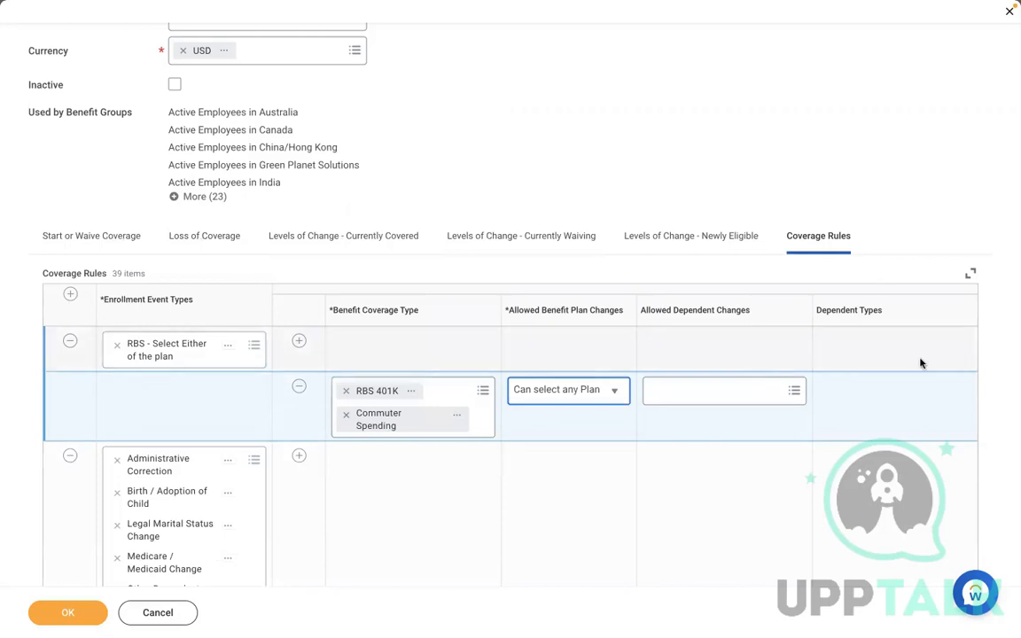
{"action": "left_click", "coordinate": [864, 391]}
{"action": "scroll", "coordinate": [864, 391], "scroll_direction": "right", "scroll_amount": 3}
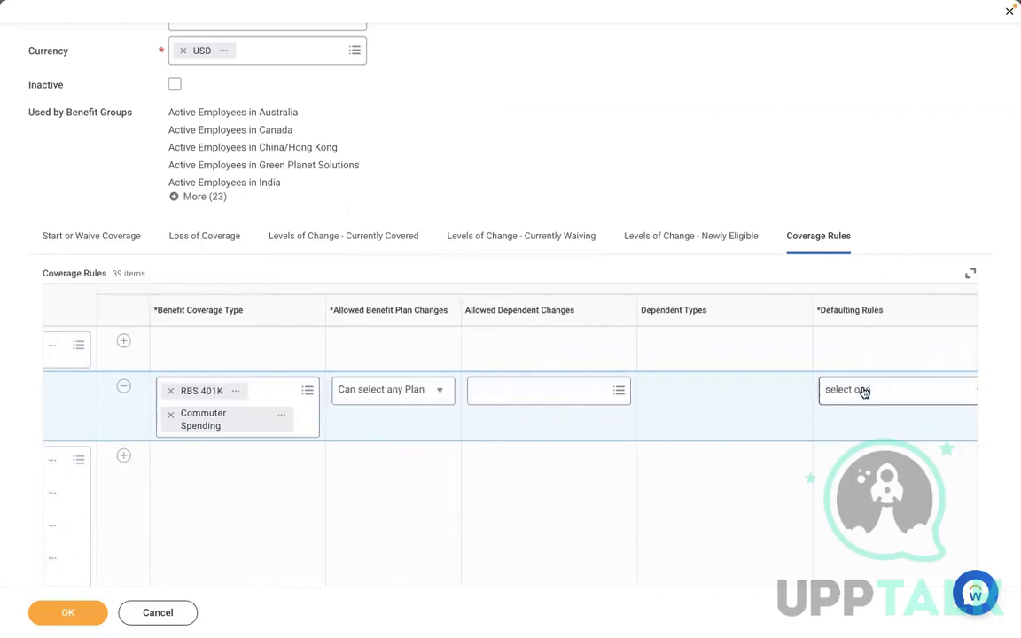
{"action": "left_click", "coordinate": [864, 391]}
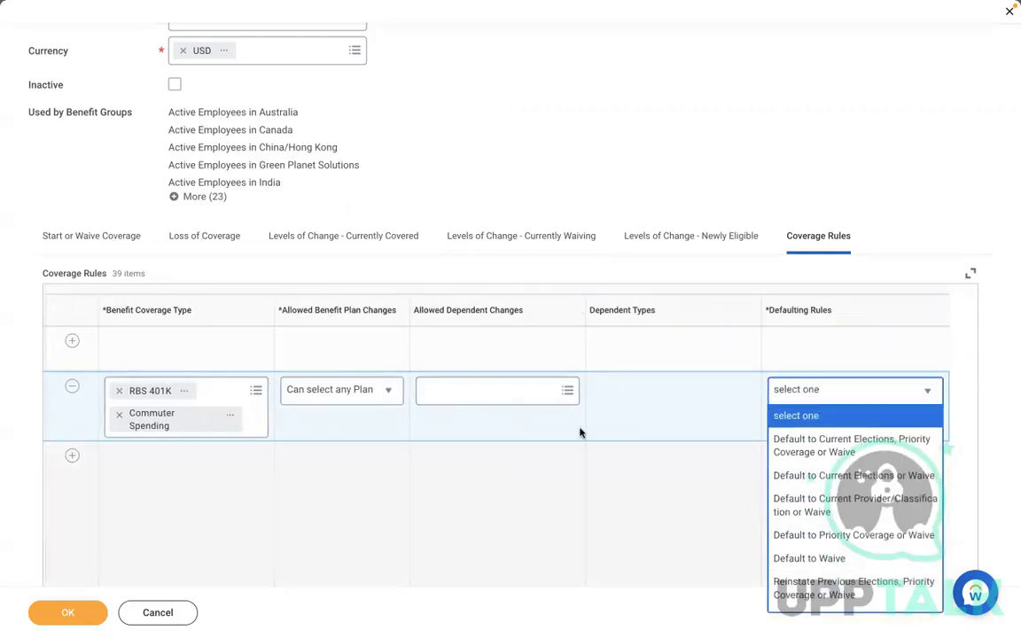
{"action": "left_click", "coordinate": [816, 447]}
{"action": "left_click", "coordinate": [67, 613]}
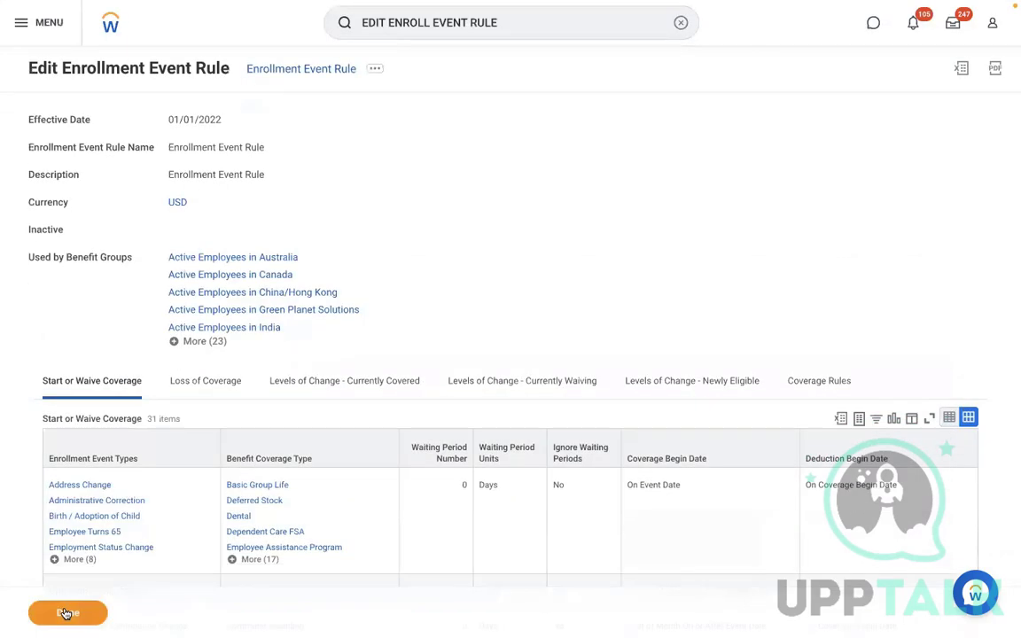
Search for the test employee by first name and open her profile from the suggestion
{"action": "left_click", "coordinate": [679, 23]}
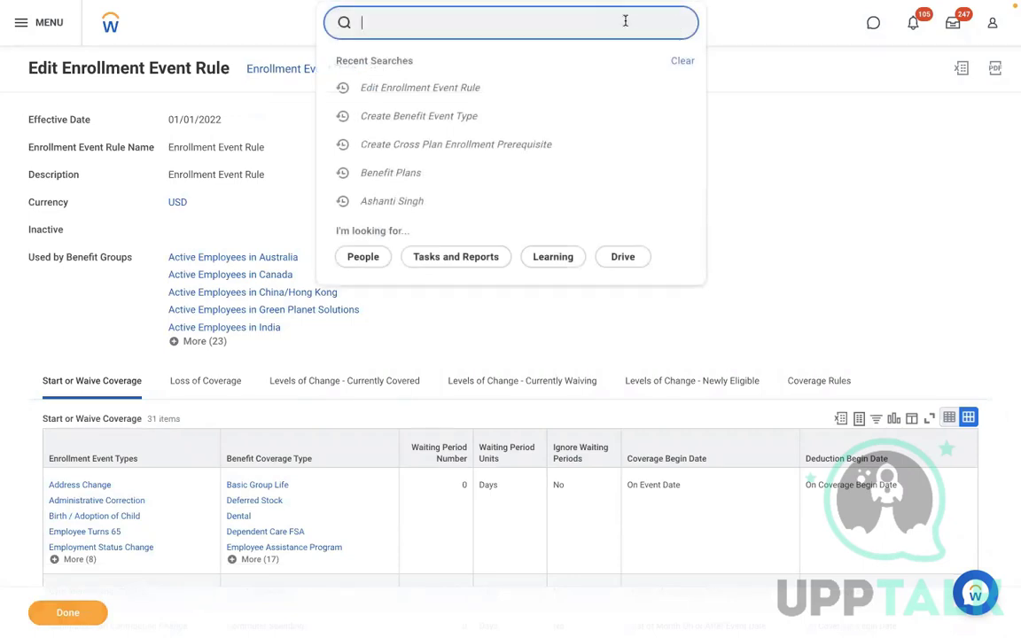
{"action": "type", "text": "ASHANTI"}
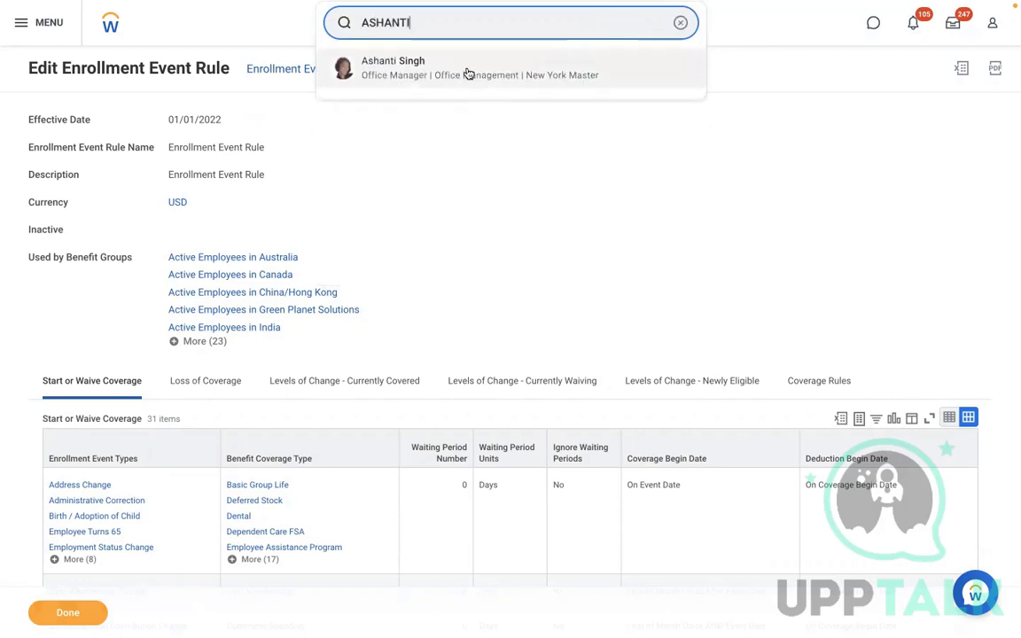
{"action": "left_click", "coordinate": [383, 141]}
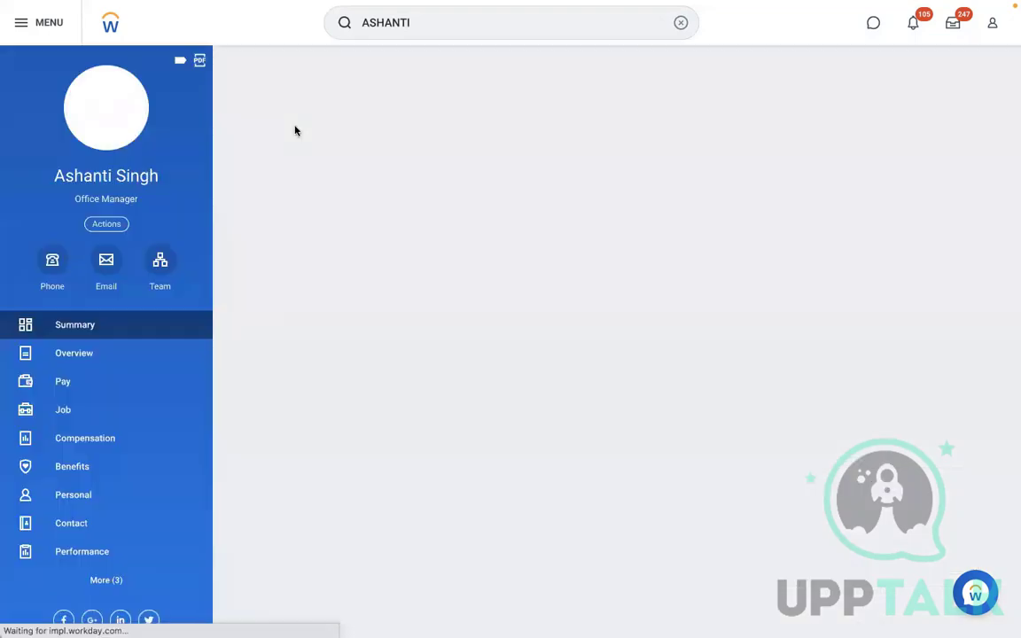
Submit Change Benefits for the employee with reason 'RBS - Select Either of the plan', dated 11/10/2022
{"action": "left_click", "coordinate": [106, 223]}
{"action": "mouse_move", "coordinate": [139, 299]}
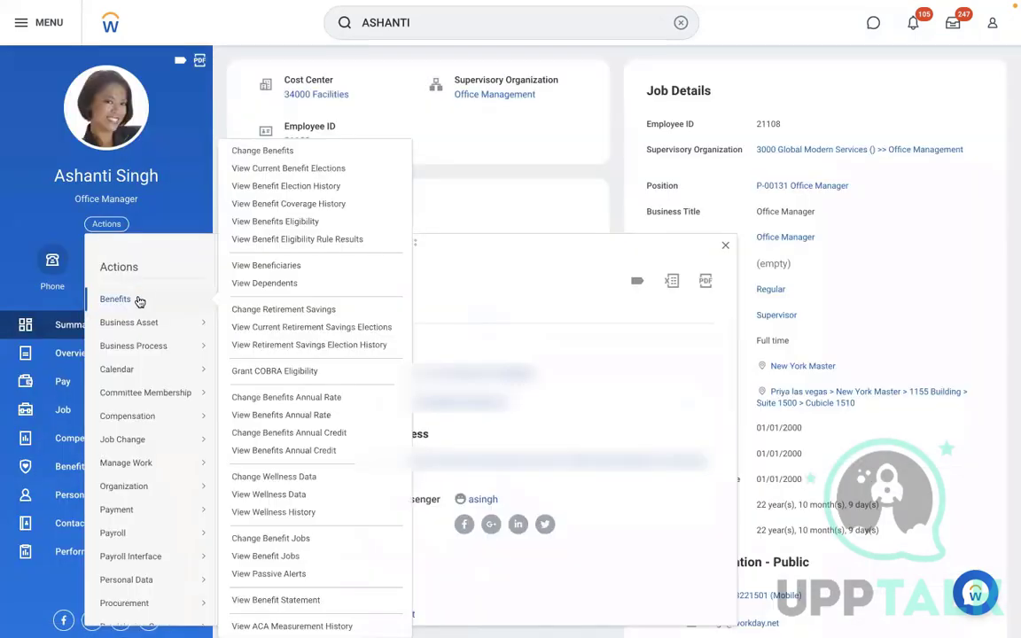
{"action": "left_click", "coordinate": [248, 151]}
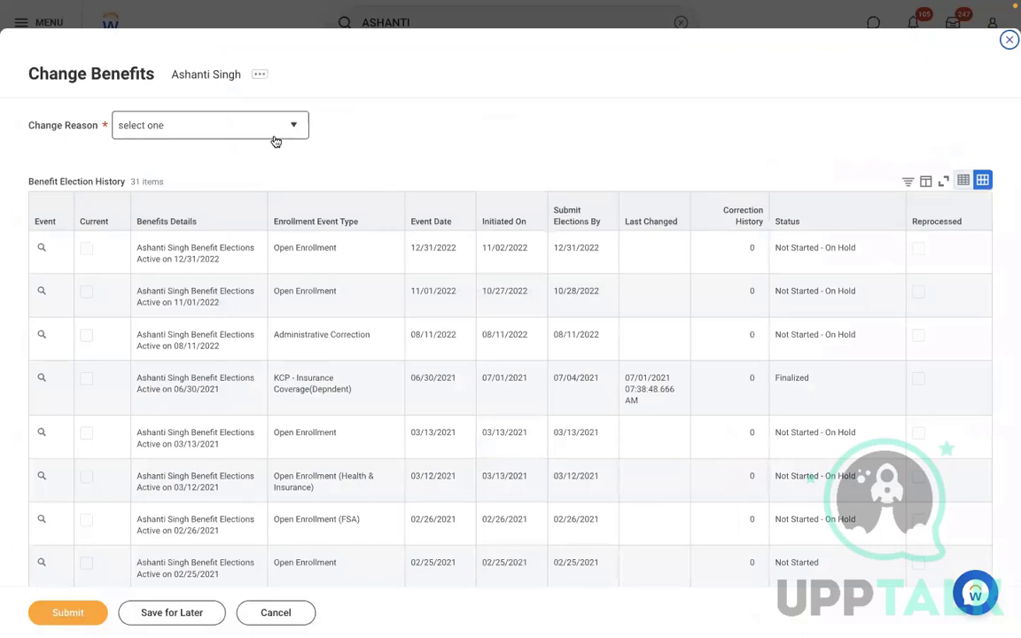
{"action": "left_click", "coordinate": [275, 140]}
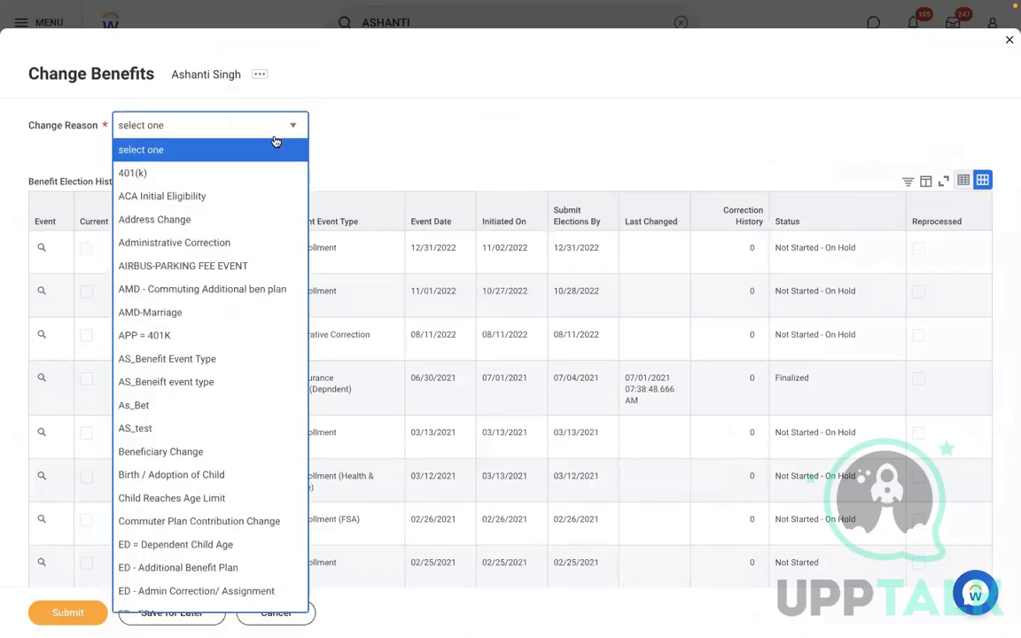
{"action": "key", "text": "Up"}
{"action": "key", "text": "Up"}
{"action": "key", "text": "Up"}
{"action": "key", "text": "Up"}
{"action": "key", "text": "Up"}
{"action": "key", "text": "Up"}
{"action": "key", "text": "Up"}
{"action": "key", "text": "Up"}
{"action": "key", "text": "Up"}
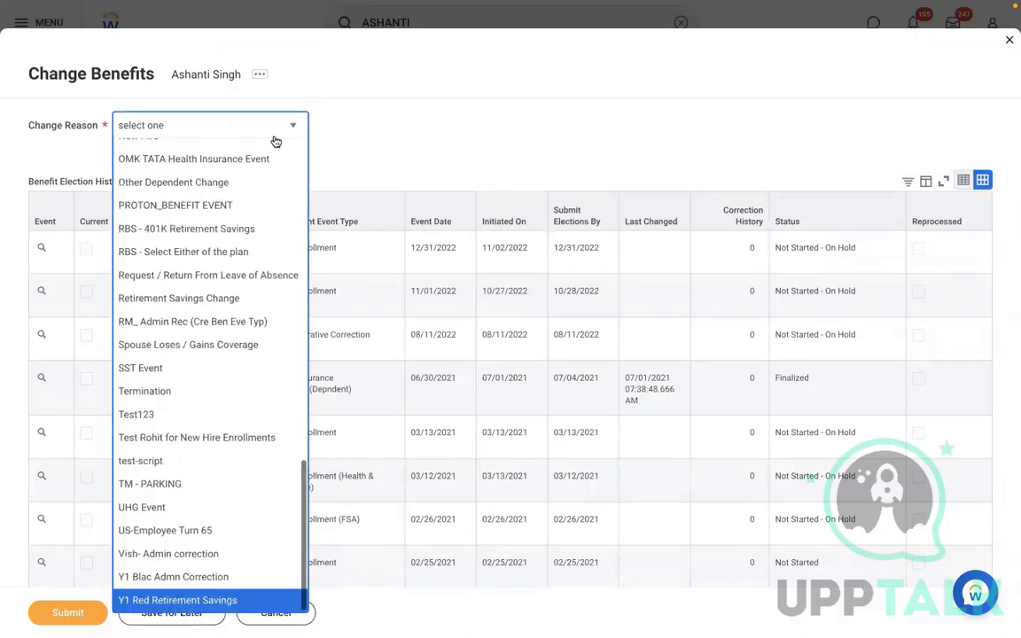
{"action": "key", "text": "Up"}
{"action": "key", "text": "Up"}
{"action": "key", "text": "Up"}
{"action": "key", "text": "Up"}
{"action": "key", "text": "Up"}
{"action": "key", "text": "Up"}
{"action": "key", "text": "Up"}
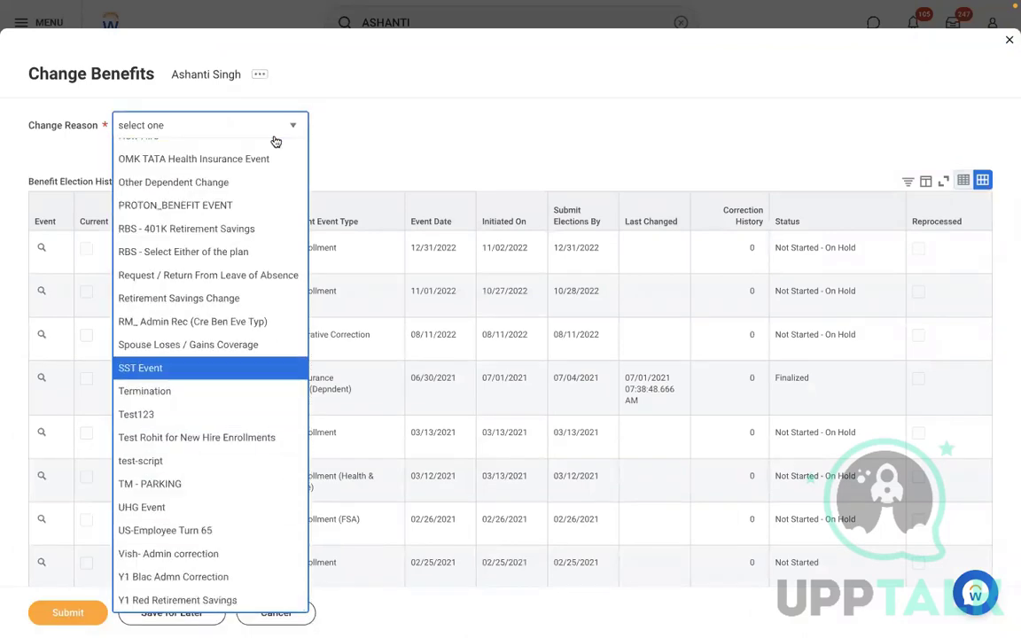
{"action": "key", "text": "Return"}
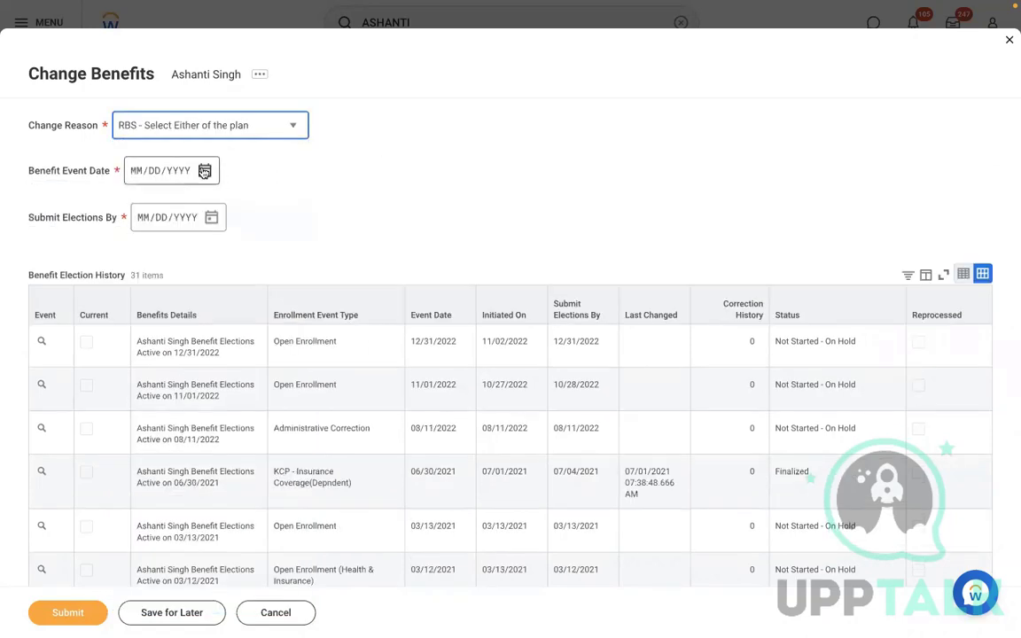
{"action": "left_click", "coordinate": [204, 170]}
{"action": "left_click", "coordinate": [384, 248]}
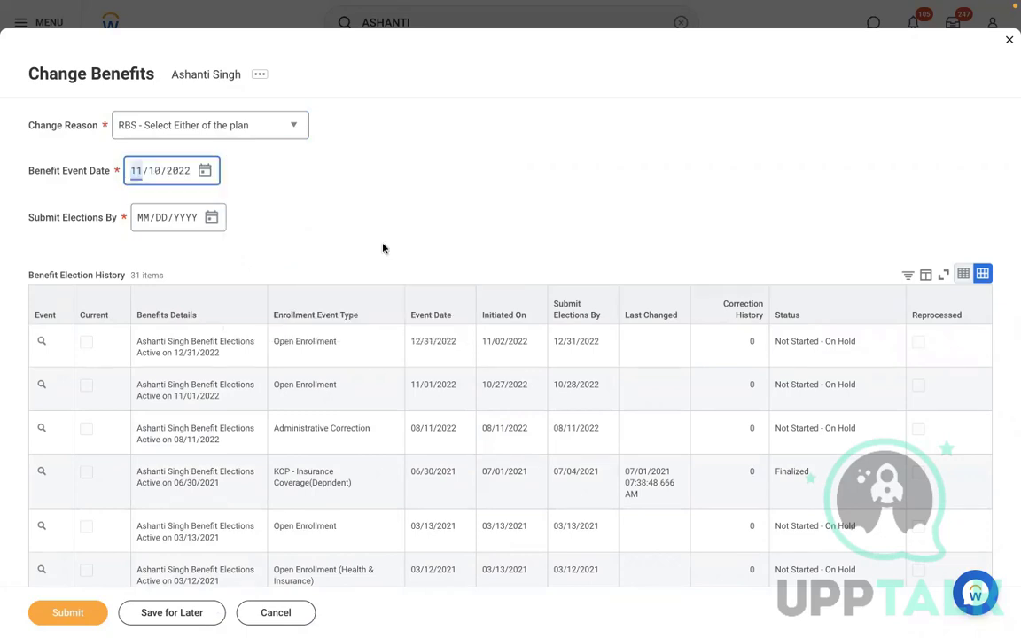
{"action": "left_click", "coordinate": [76, 608]}
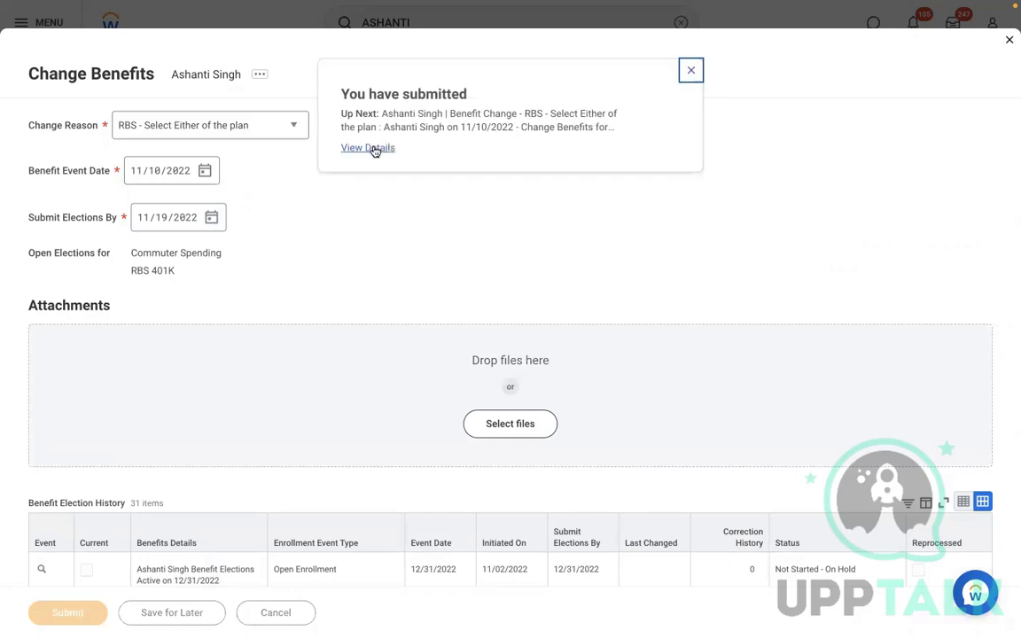
Open the submitted event's process history and select the pending step awaiting the employee
{"action": "left_click", "coordinate": [373, 149]}
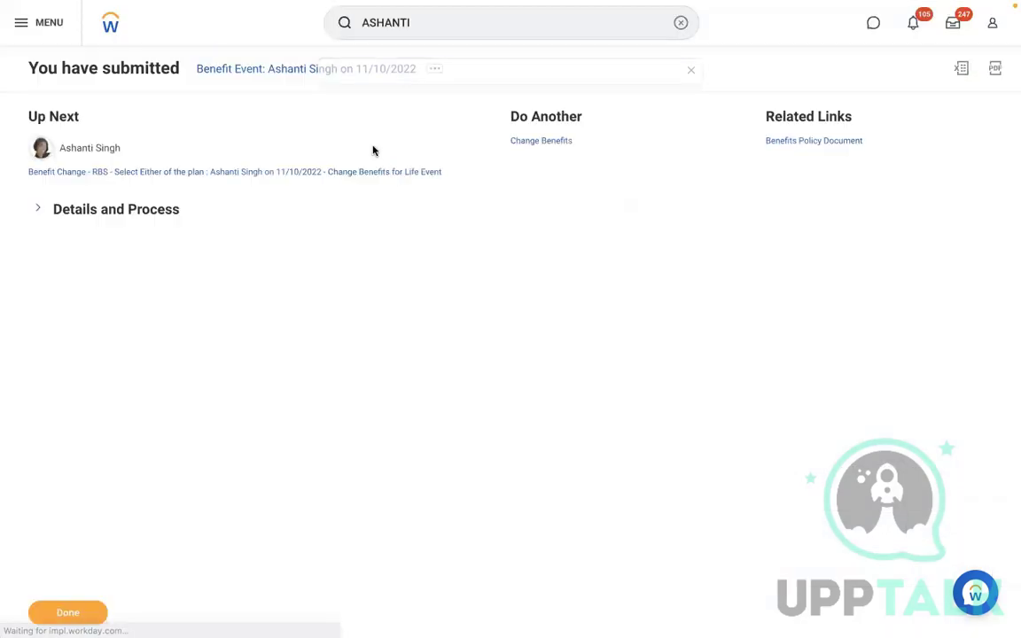
{"action": "left_click", "coordinate": [71, 212]}
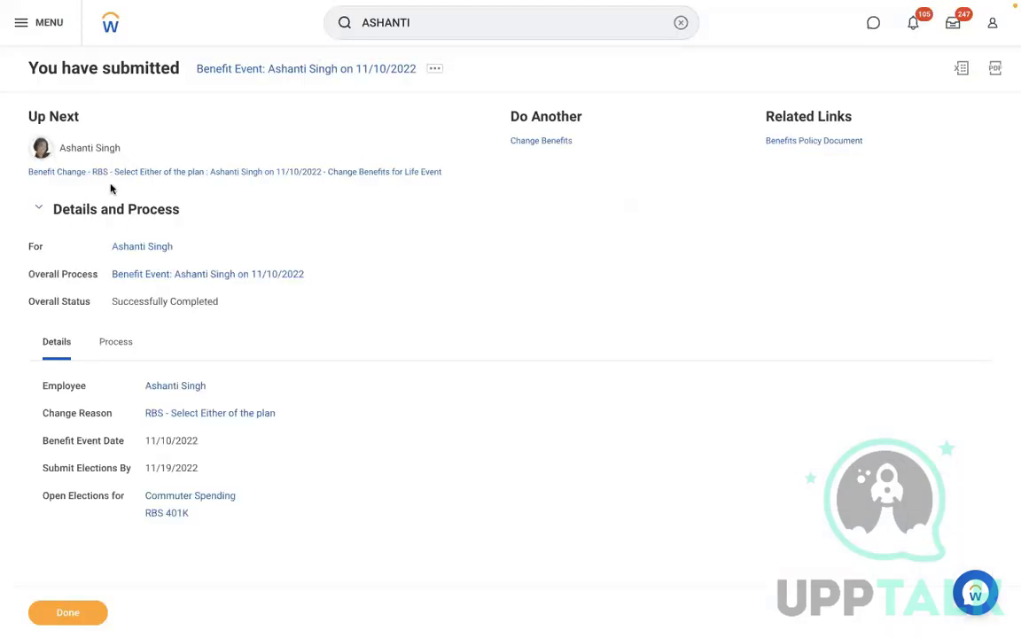
{"action": "left_click", "coordinate": [121, 344]}
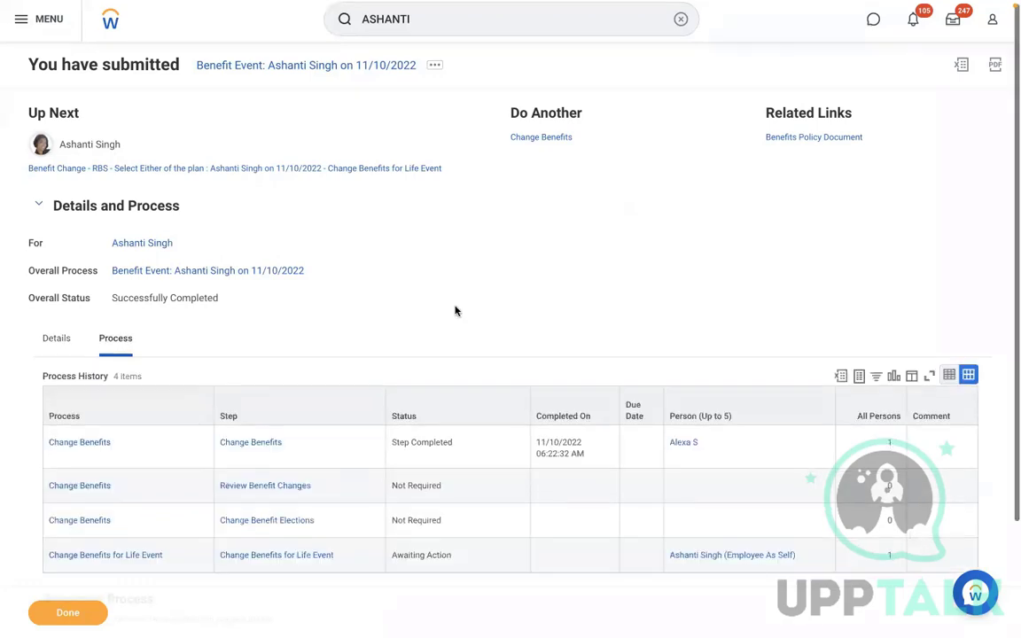
{"action": "scroll", "coordinate": [456, 311], "scroll_direction": "down", "scroll_amount": 3}
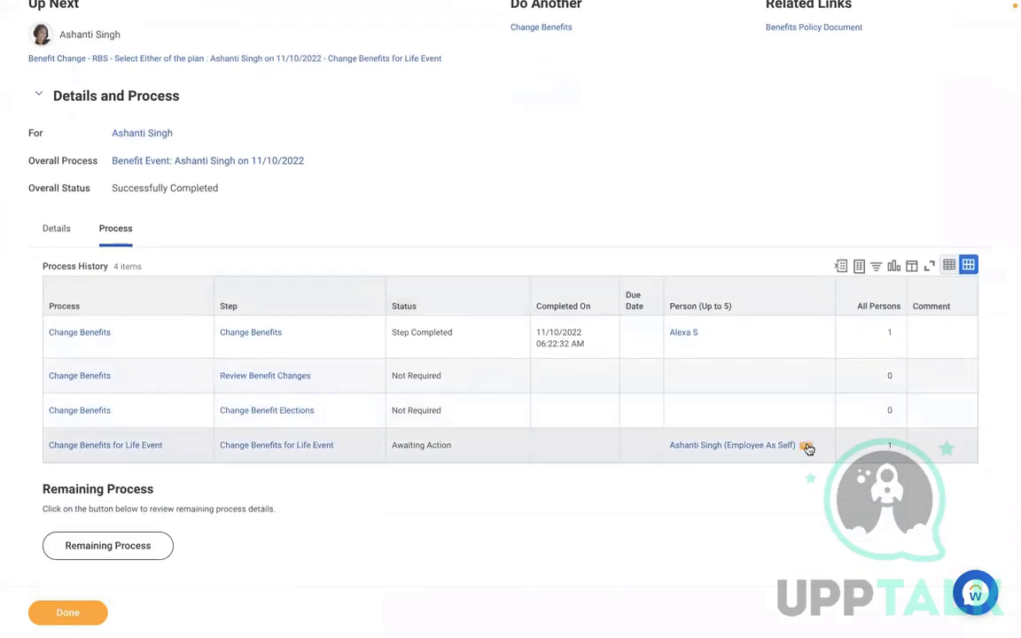
{"action": "left_click", "coordinate": [807, 448]}
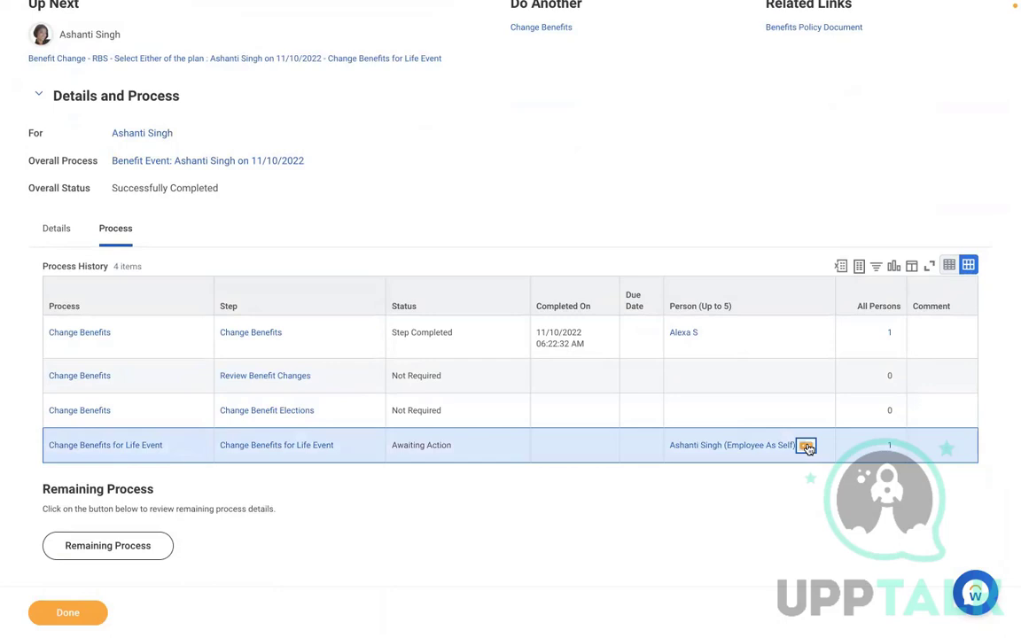
Start a proxy session as the employee and dismiss the implementation preview banner
{"action": "mouse_move", "coordinate": [183, 310]}
{"action": "left_click", "coordinate": [292, 447]}
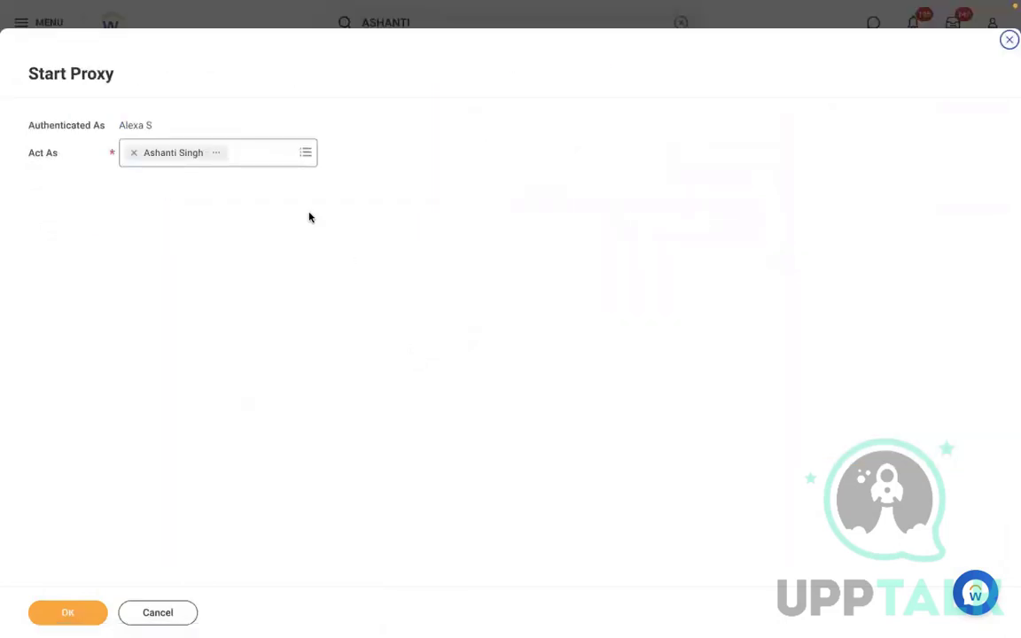
{"action": "left_click", "coordinate": [62, 613]}
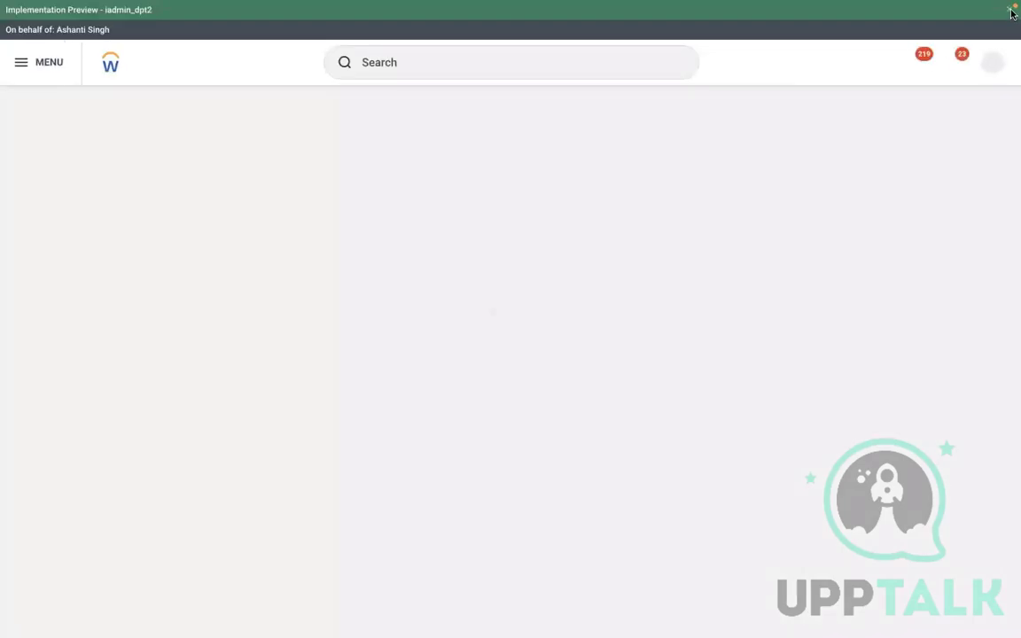
{"action": "left_click", "coordinate": [1009, 12]}
Start the pending benefit change task from the inbox and elect the RBS 401K plan
{"action": "left_click", "coordinate": [954, 47]}
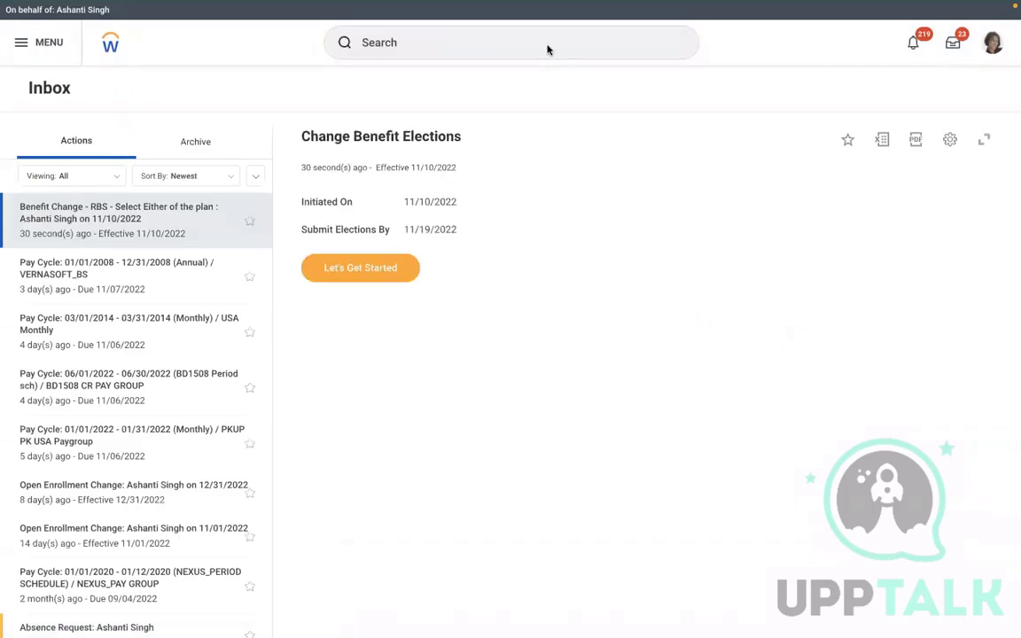
{"action": "left_click", "coordinate": [344, 268]}
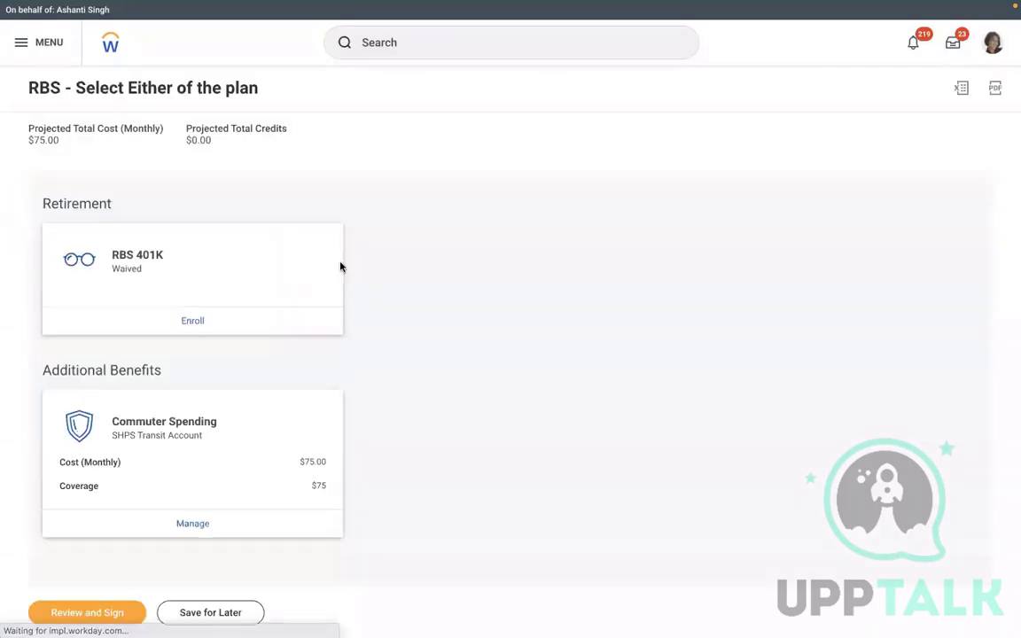
{"action": "left_click", "coordinate": [190, 322]}
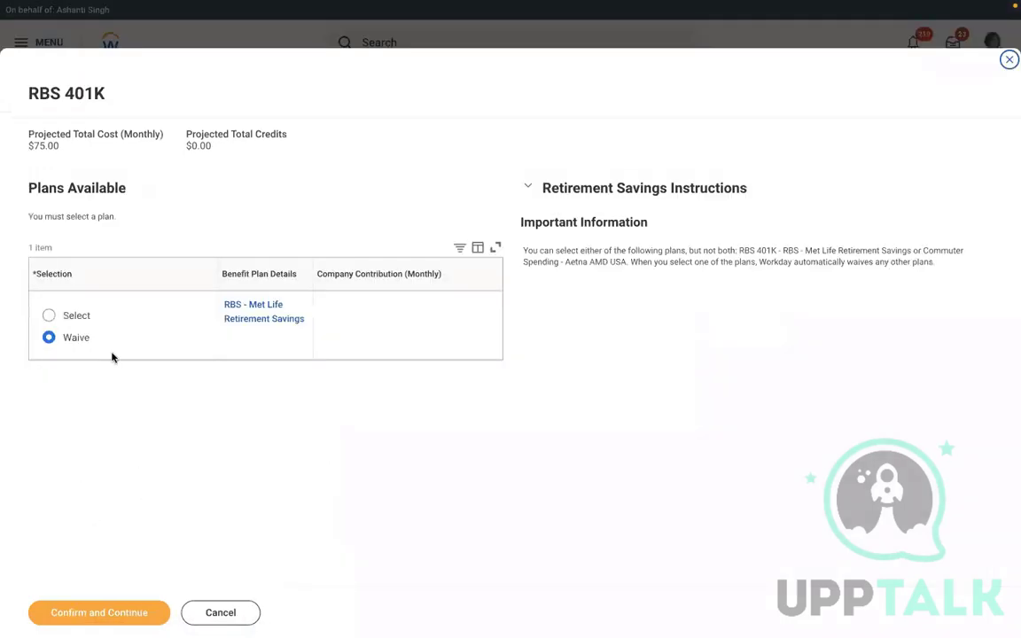
{"action": "left_click", "coordinate": [77, 322]}
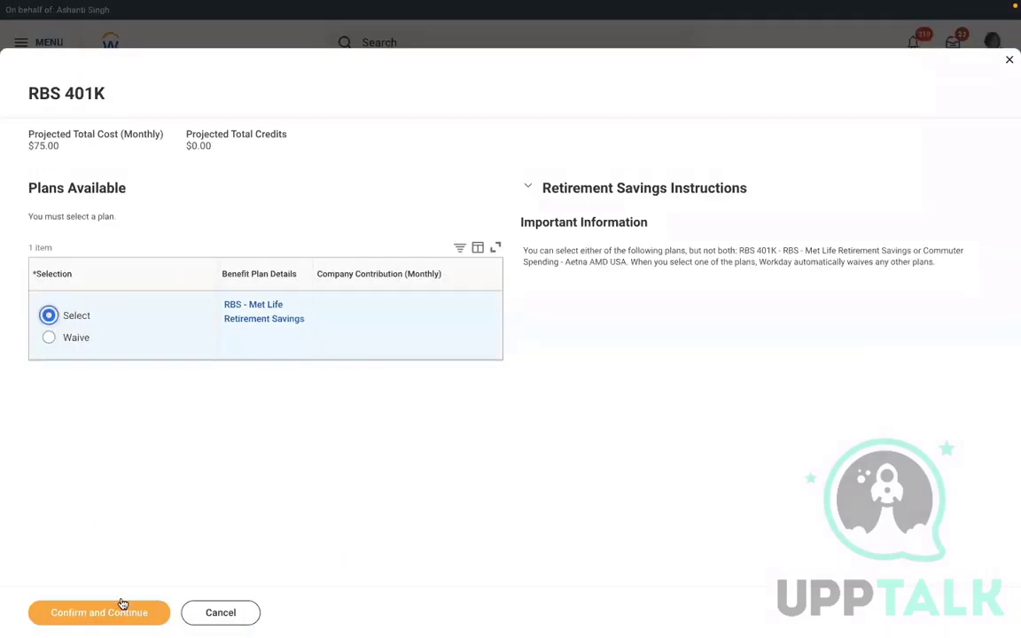
{"action": "left_click", "coordinate": [90, 614]}
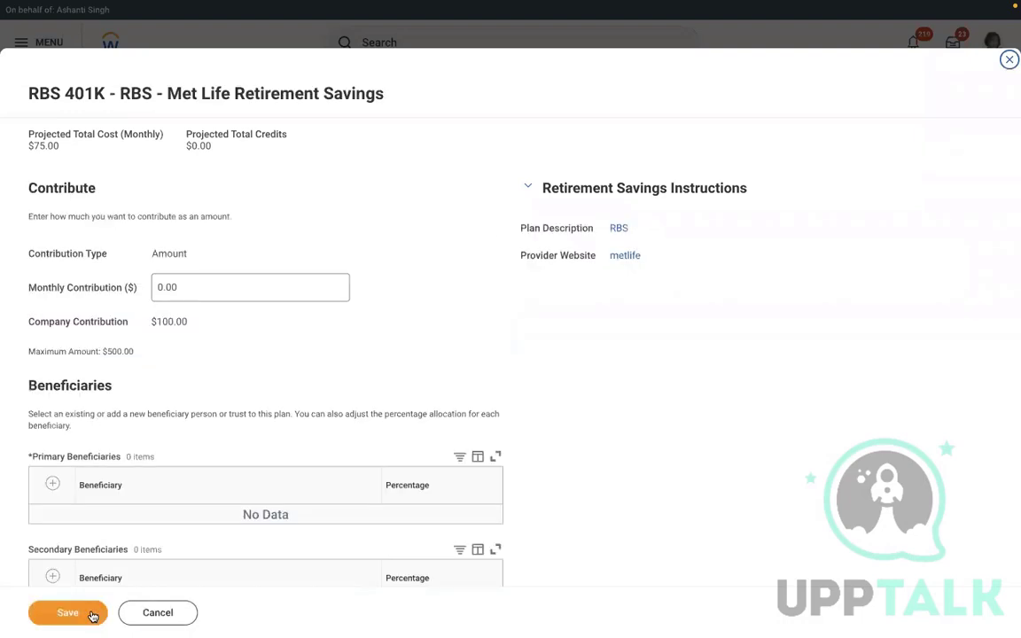
Enter a 100.00 monthly 401K contribution and save it
{"action": "left_click", "coordinate": [192, 291]}
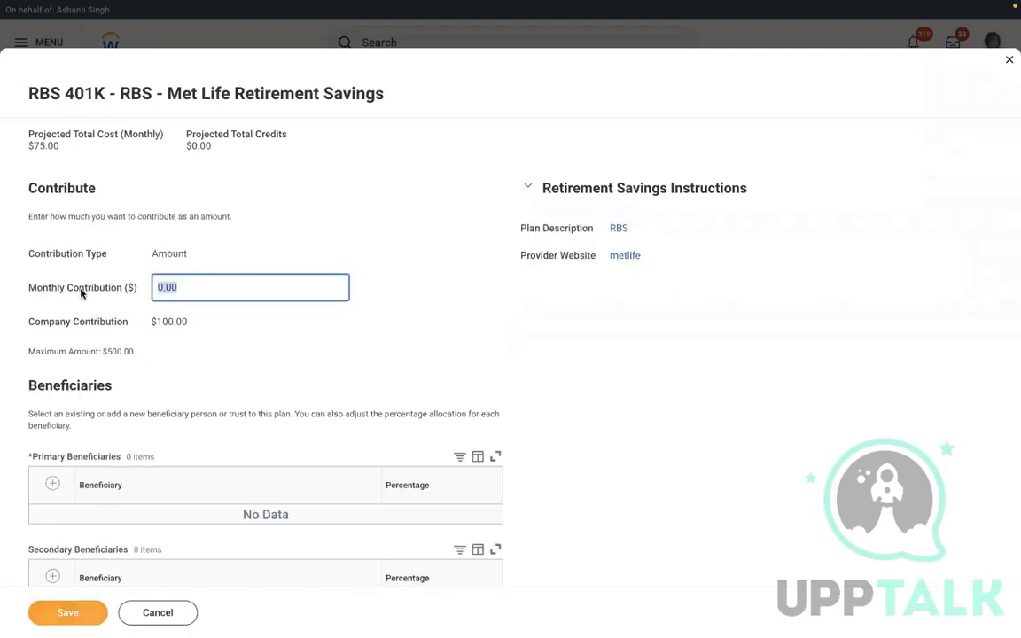
{"action": "type", "text": "1"}
{"action": "left_click", "coordinate": [68, 612]}
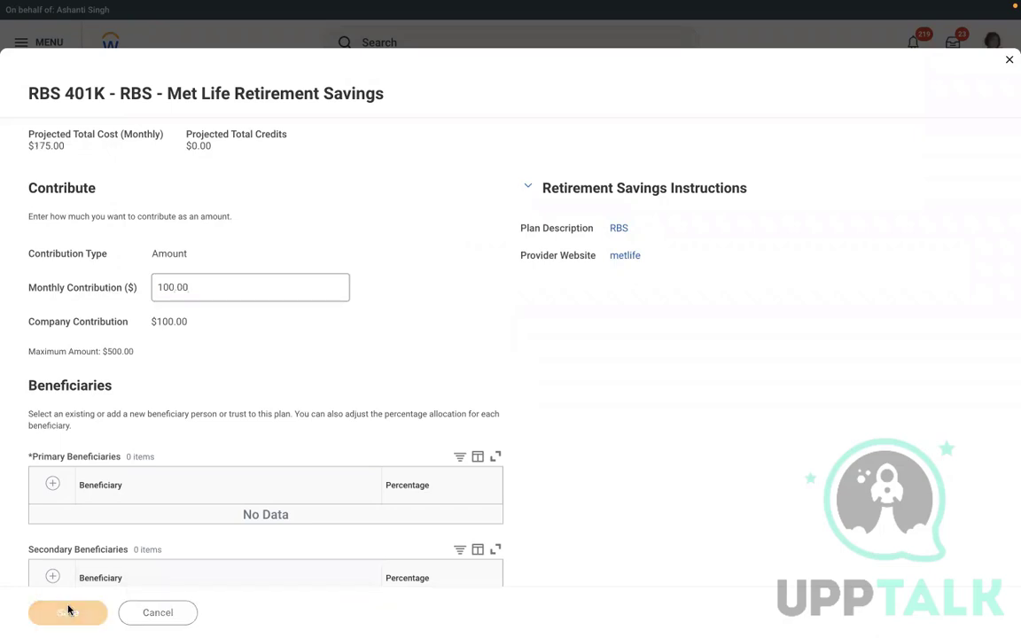
Add a primary beneficiary chosen from the existing beneficiary persons and save
{"action": "left_click", "coordinate": [174, 498]}
{"action": "left_click", "coordinate": [120, 532]}
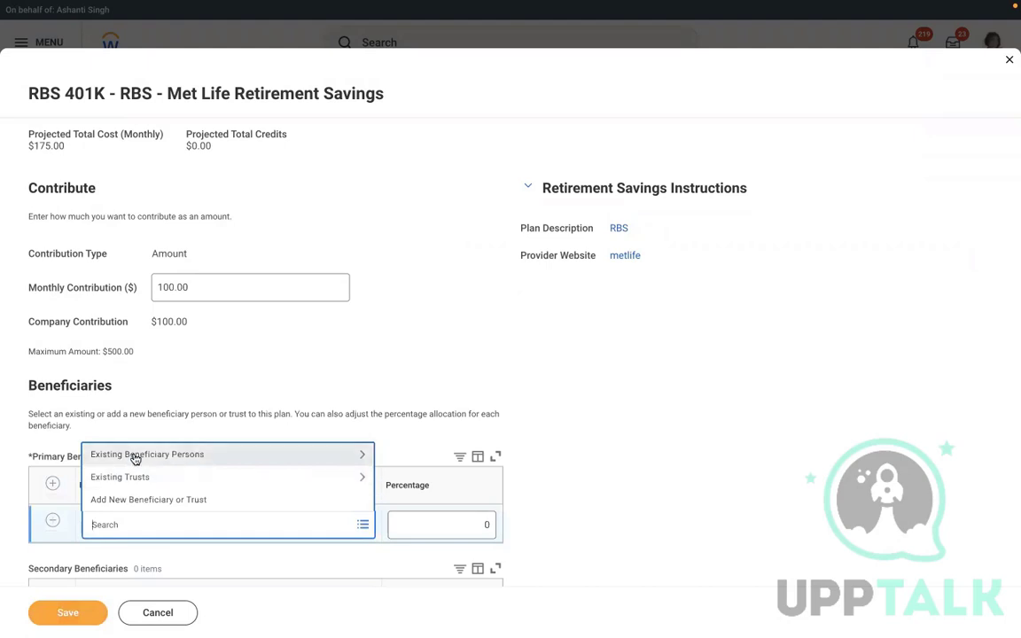
{"action": "left_click", "coordinate": [135, 457]}
{"action": "left_click", "coordinate": [164, 490]}
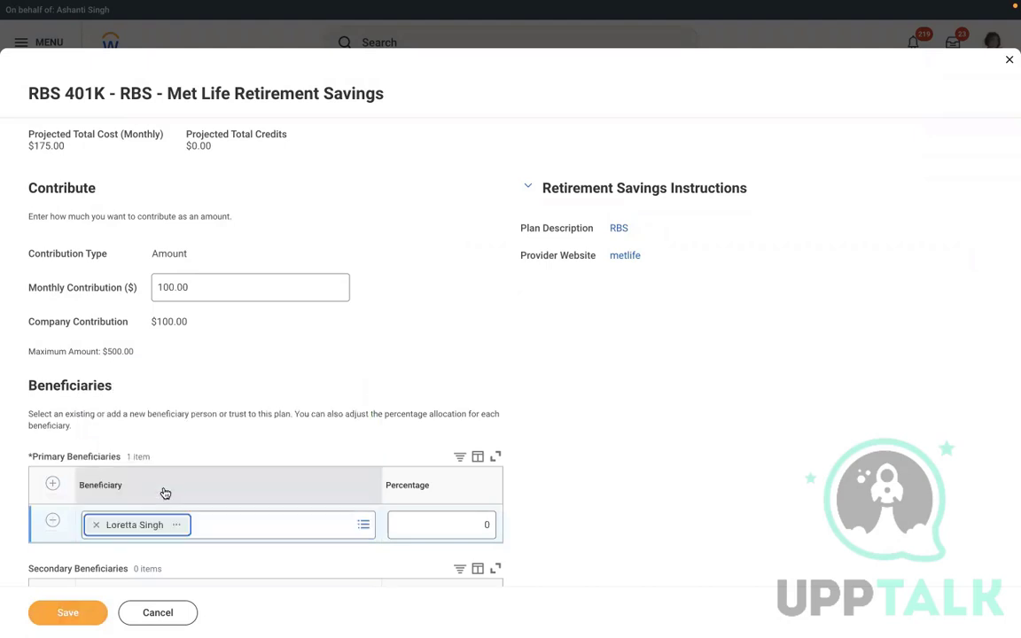
{"action": "left_click", "coordinate": [63, 620]}
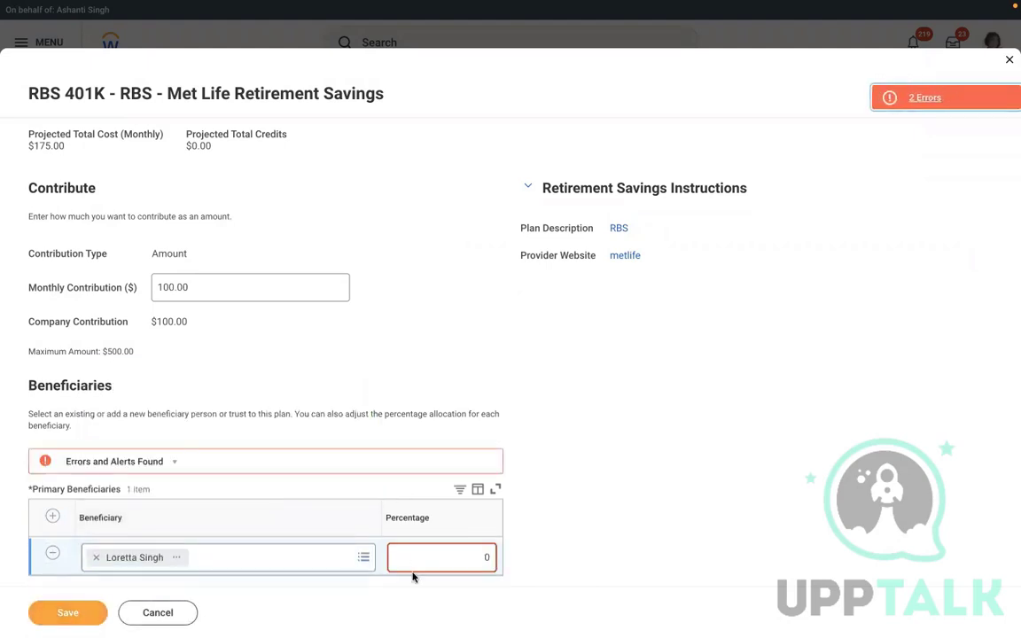
Review the save error, correct the beneficiary percentage to 100, and save the 401K election
{"action": "left_click", "coordinate": [445, 554]}
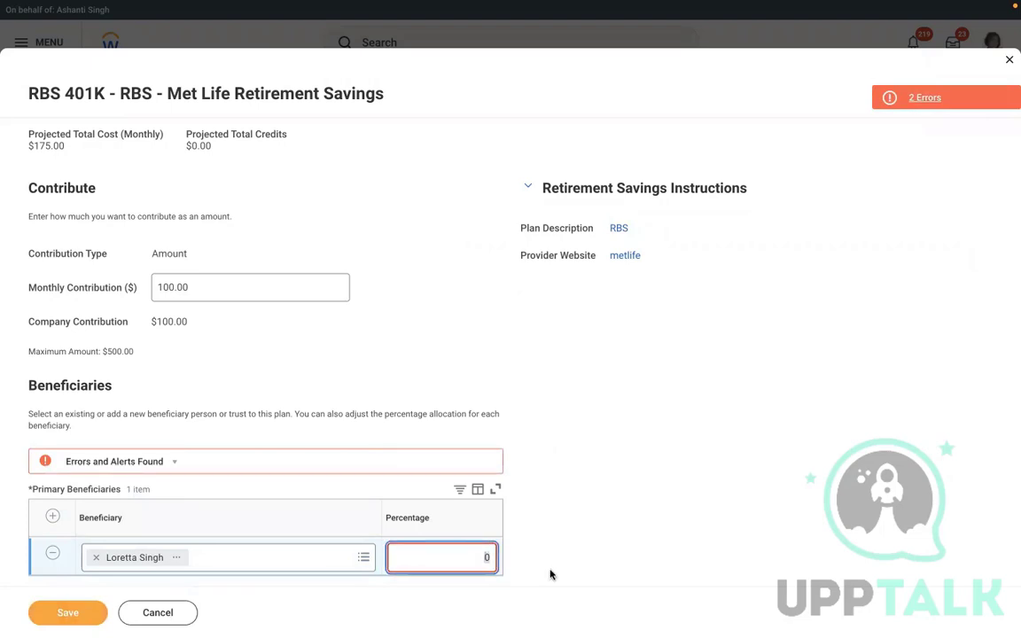
{"action": "type", "text": "5"}
{"action": "left_click", "coordinate": [69, 617]}
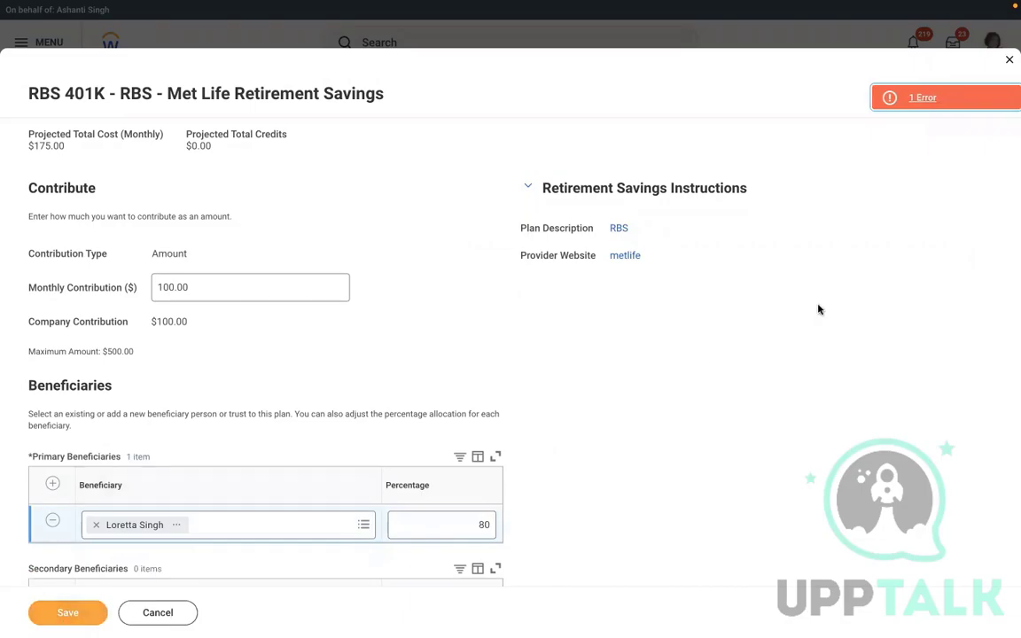
{"action": "left_click", "coordinate": [895, 101]}
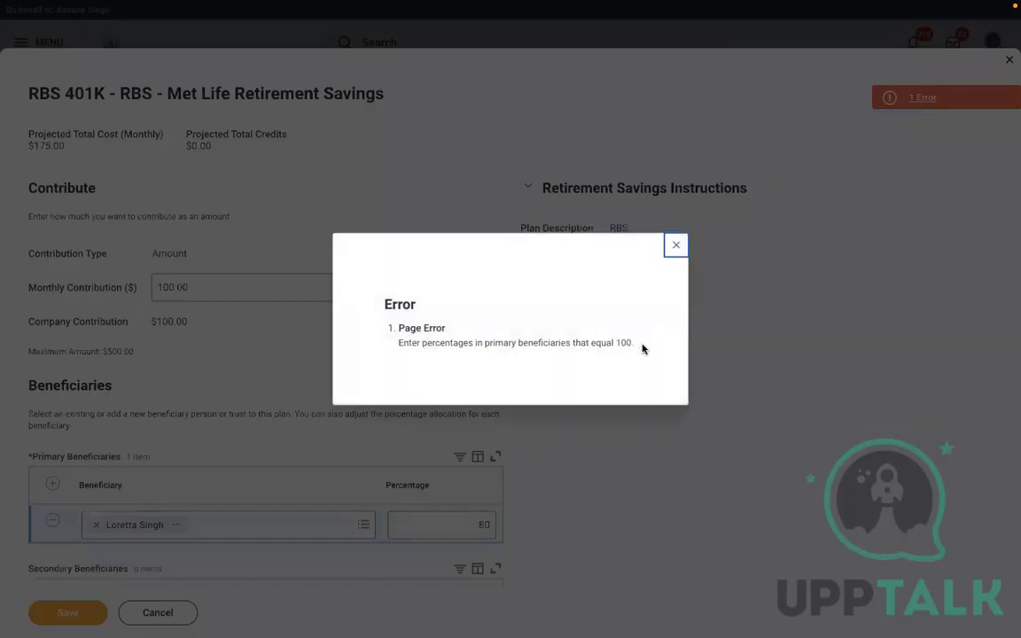
{"action": "left_click_drag", "start_coordinate": [646, 348], "coordinate": [395, 345]}
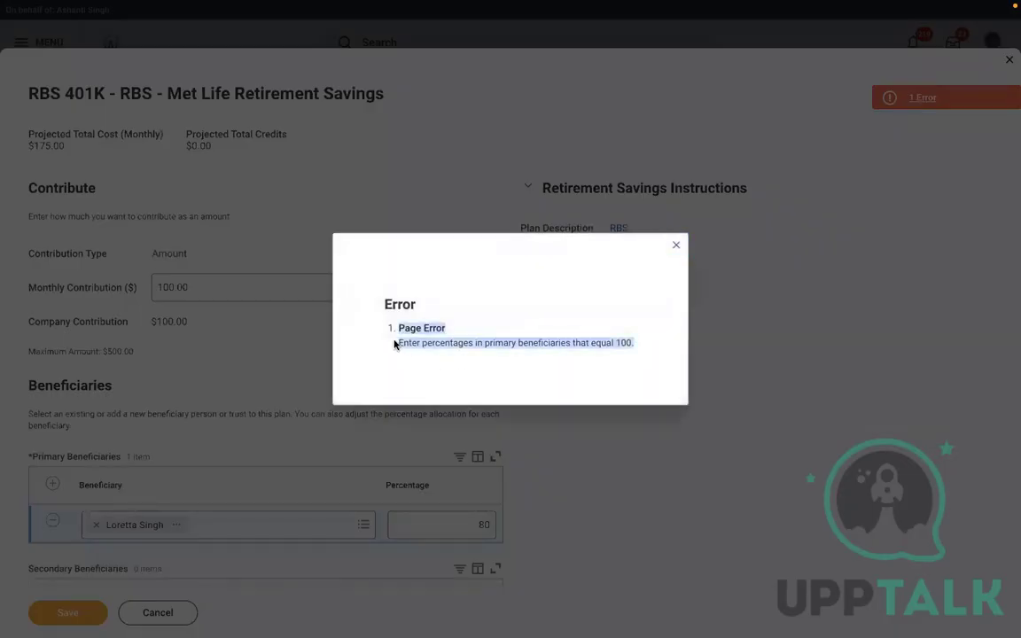
{"action": "left_click", "coordinate": [676, 245]}
{"action": "scroll", "coordinate": [717, 388], "scroll_direction": "down", "scroll_amount": 2}
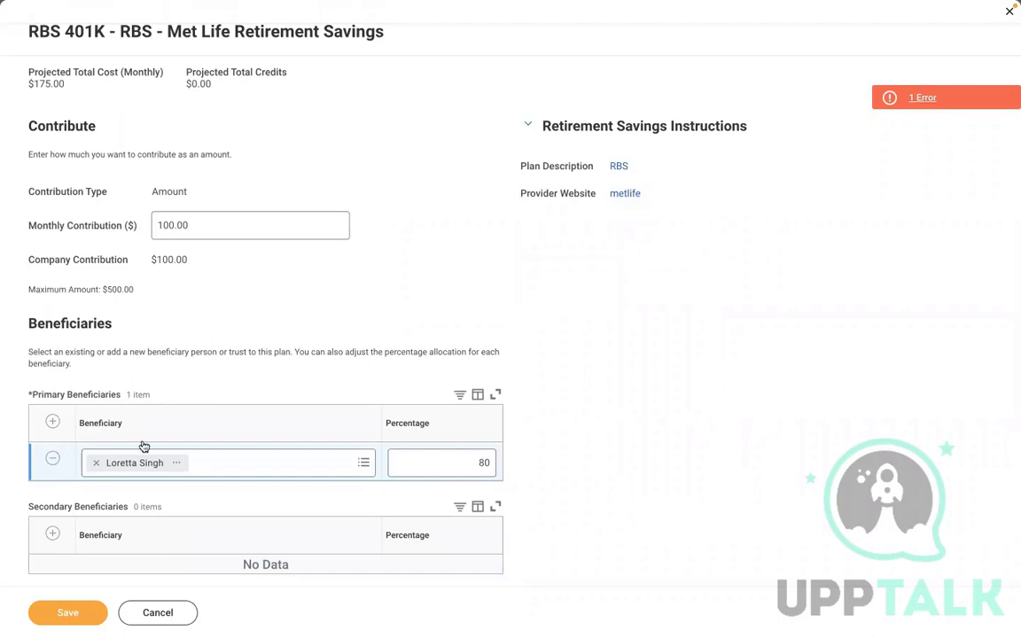
{"action": "left_click", "coordinate": [431, 454]}
{"action": "double_click", "coordinate": [467, 458]}
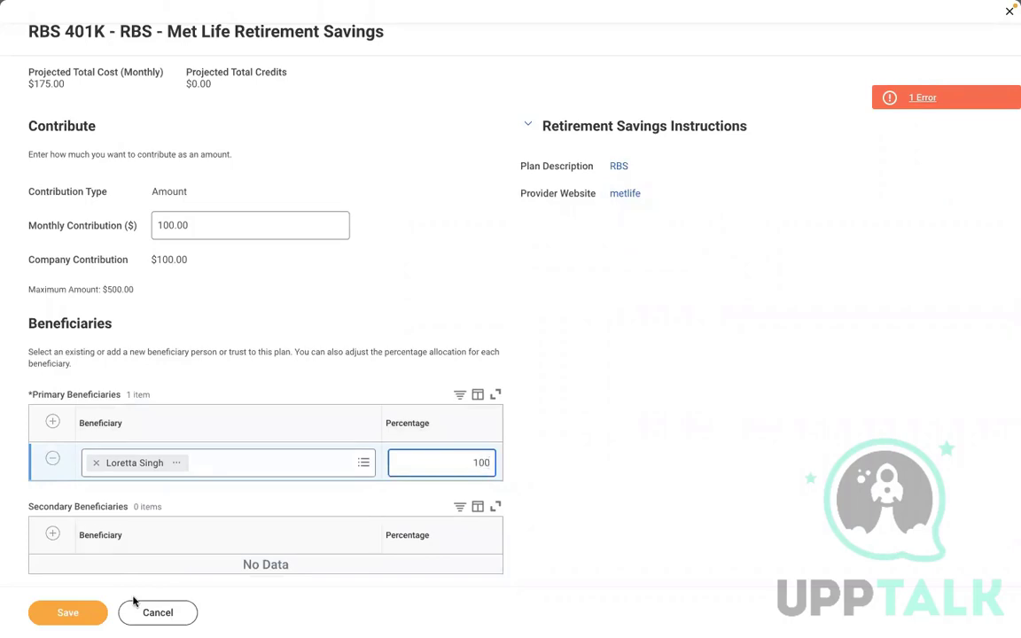
{"action": "left_click", "coordinate": [75, 618]}
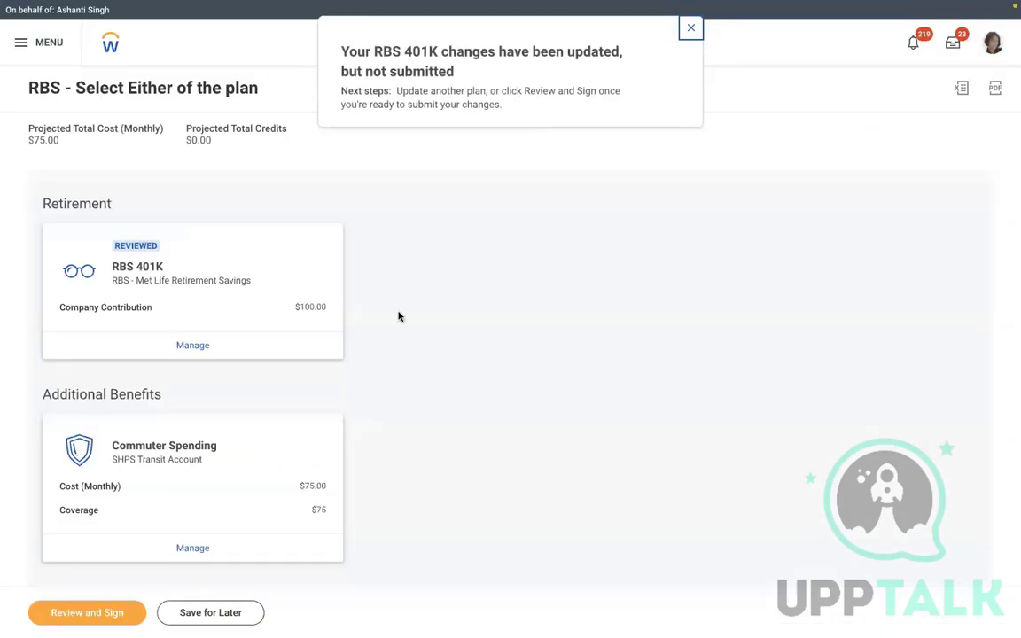
Go to Review and Sign, attempt submission, and check the electronic signature error
{"action": "left_click", "coordinate": [90, 612]}
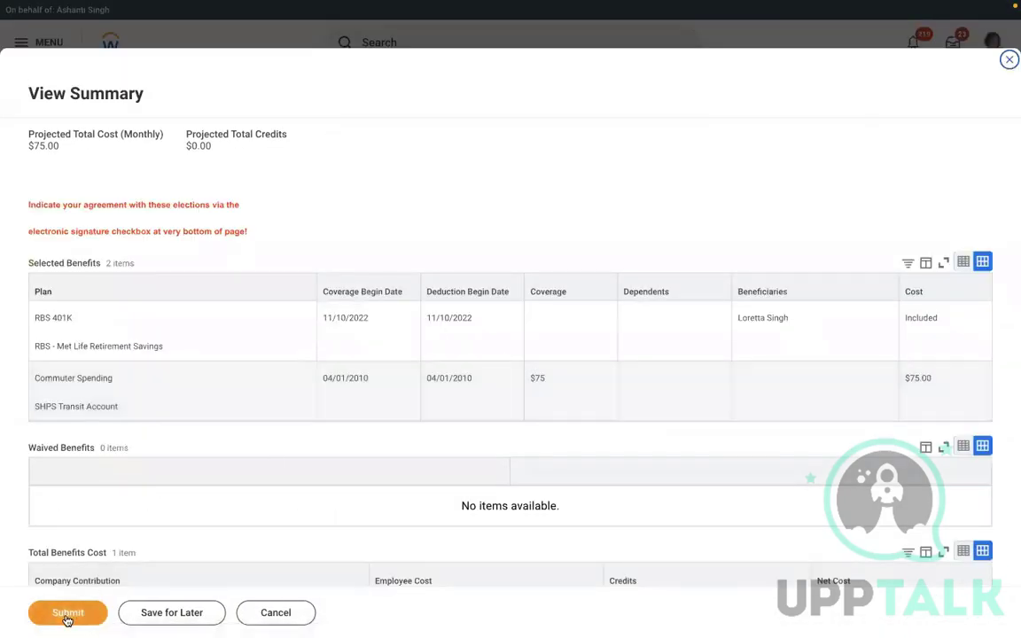
{"action": "left_click", "coordinate": [67, 616]}
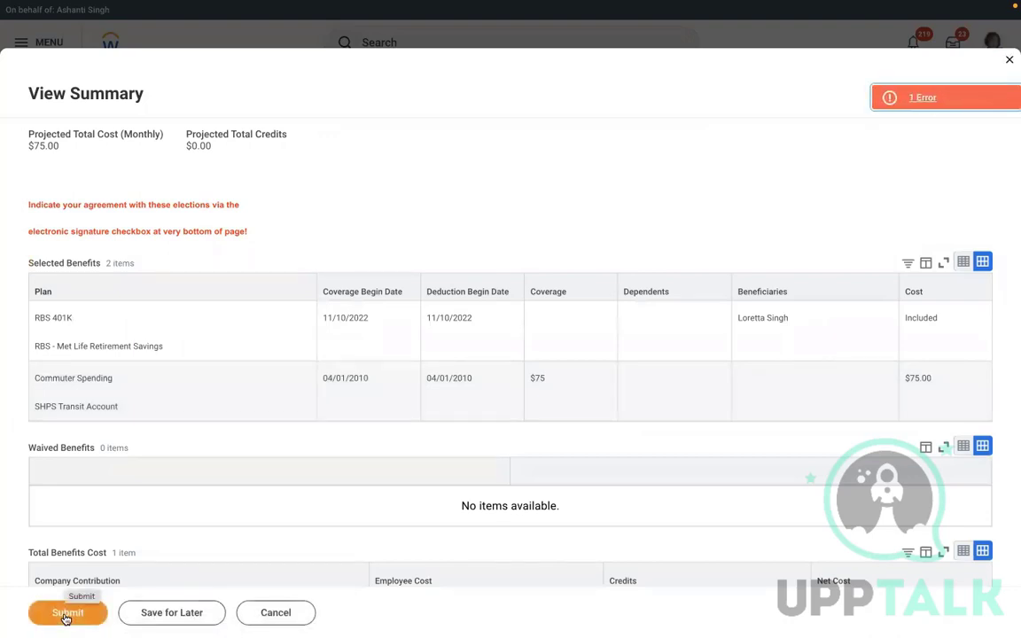
{"action": "scroll", "coordinate": [761, 223], "scroll_direction": "down", "scroll_amount": 2}
{"action": "scroll", "coordinate": [760, 222], "scroll_direction": "down", "scroll_amount": 10}
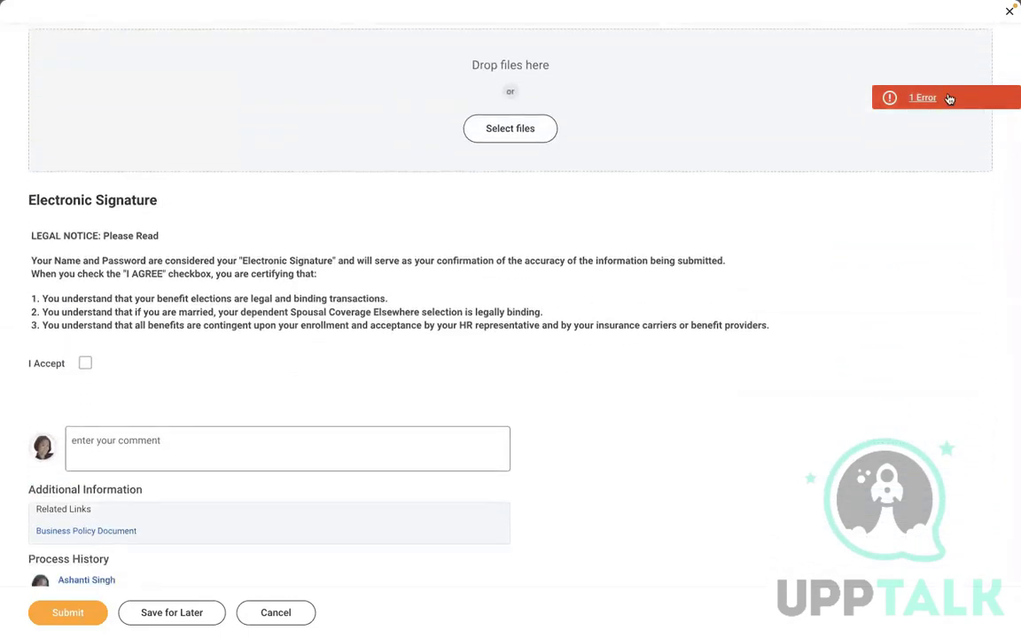
{"action": "left_click", "coordinate": [950, 98]}
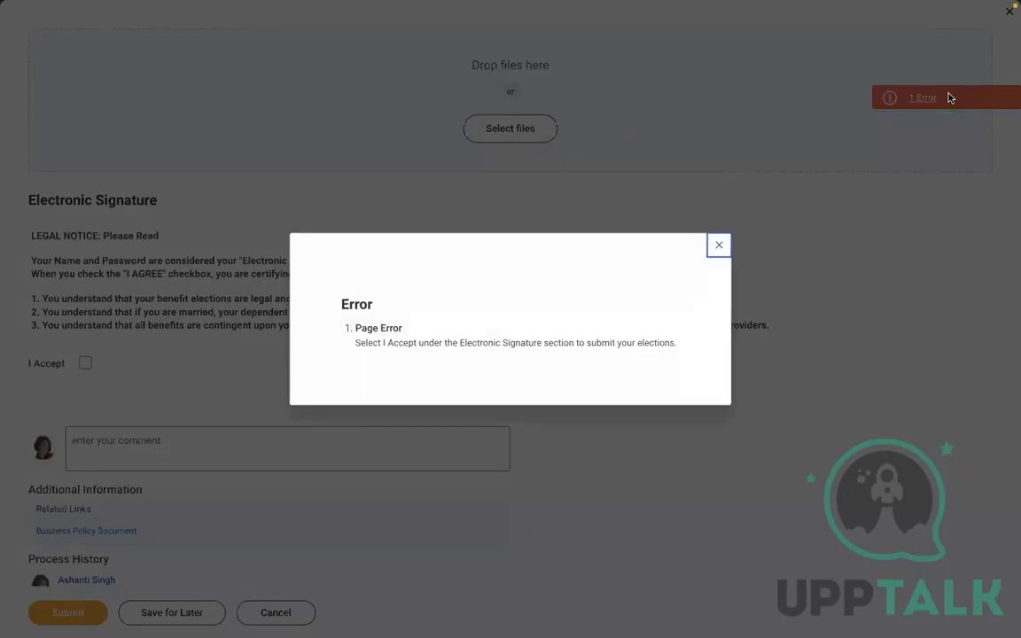
{"action": "left_click", "coordinate": [720, 245]}
Accept the electronic signature, submit the benefit elections, and finish with Done
{"action": "left_click", "coordinate": [86, 363]}
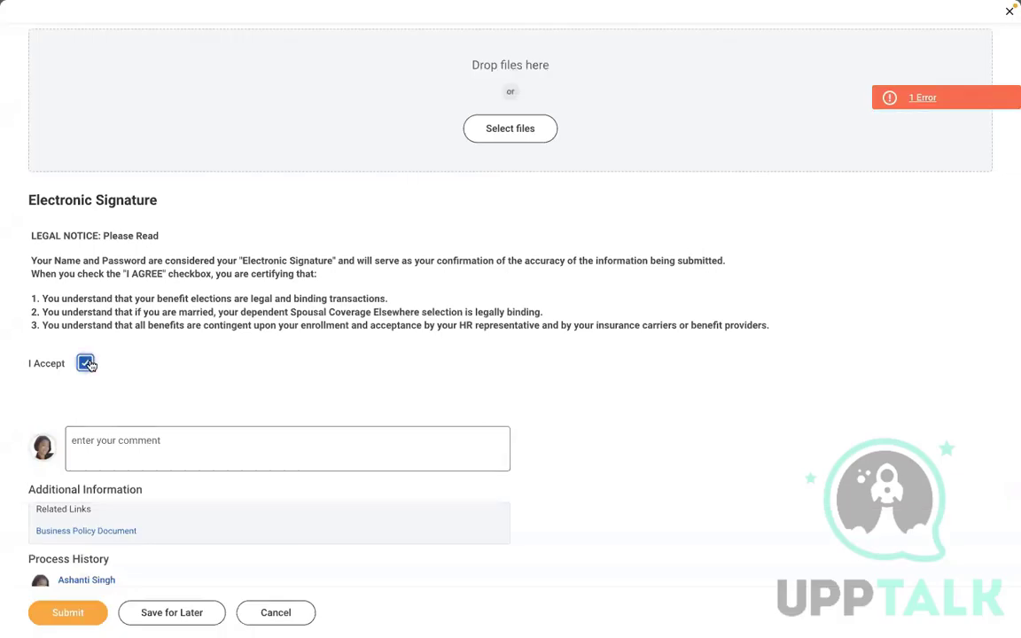
{"action": "left_click", "coordinate": [62, 611]}
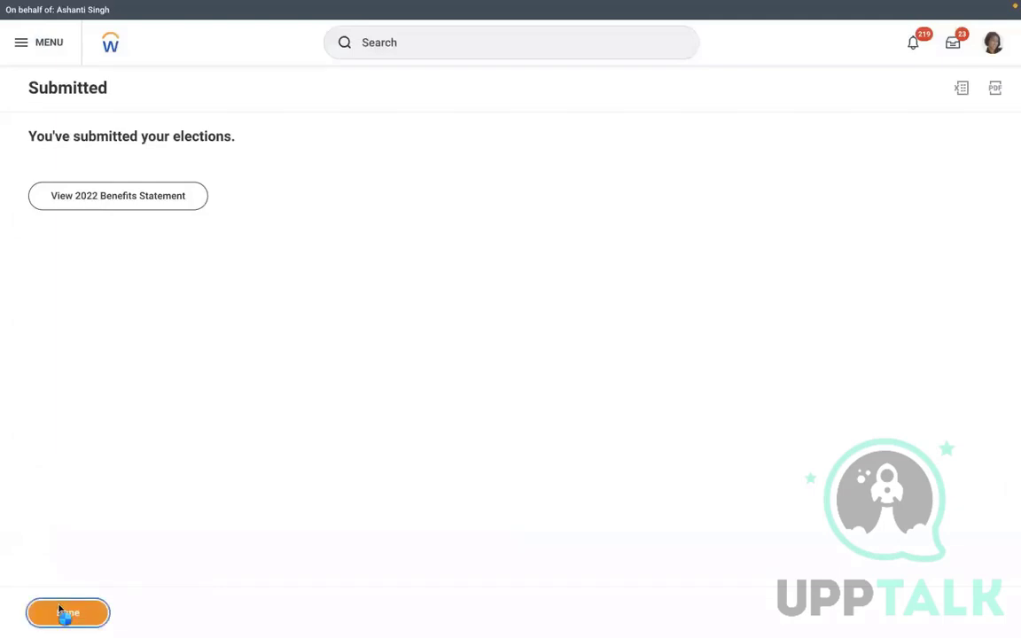
{"action": "left_click", "coordinate": [63, 612]}
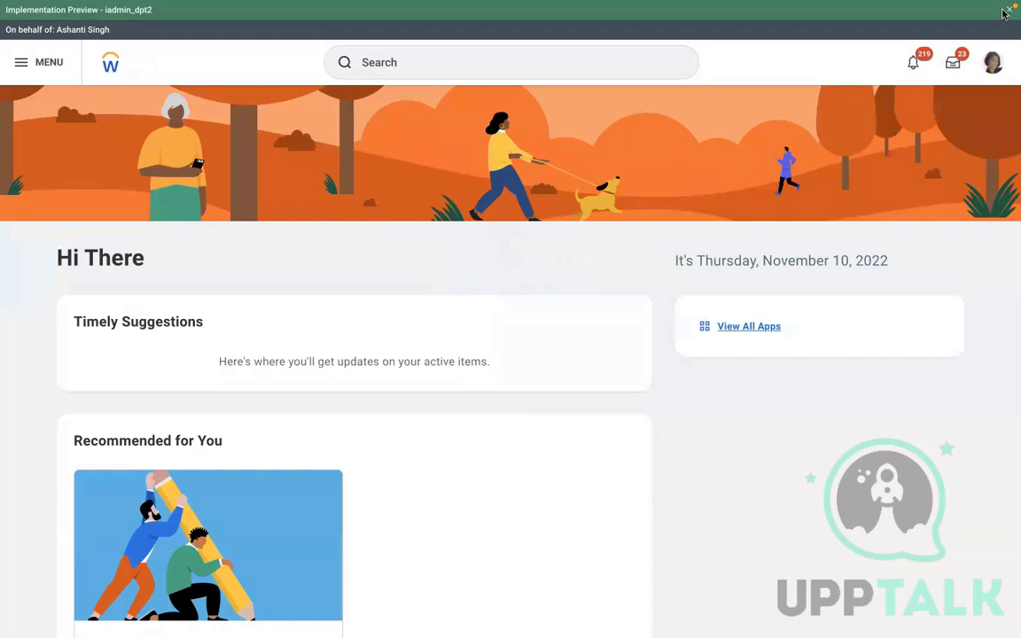
Dismiss the preview banner, reopen the employee's profile from recent searches, and show its Job section
{"action": "left_click", "coordinate": [1008, 14]}
{"action": "left_click", "coordinate": [483, 46]}
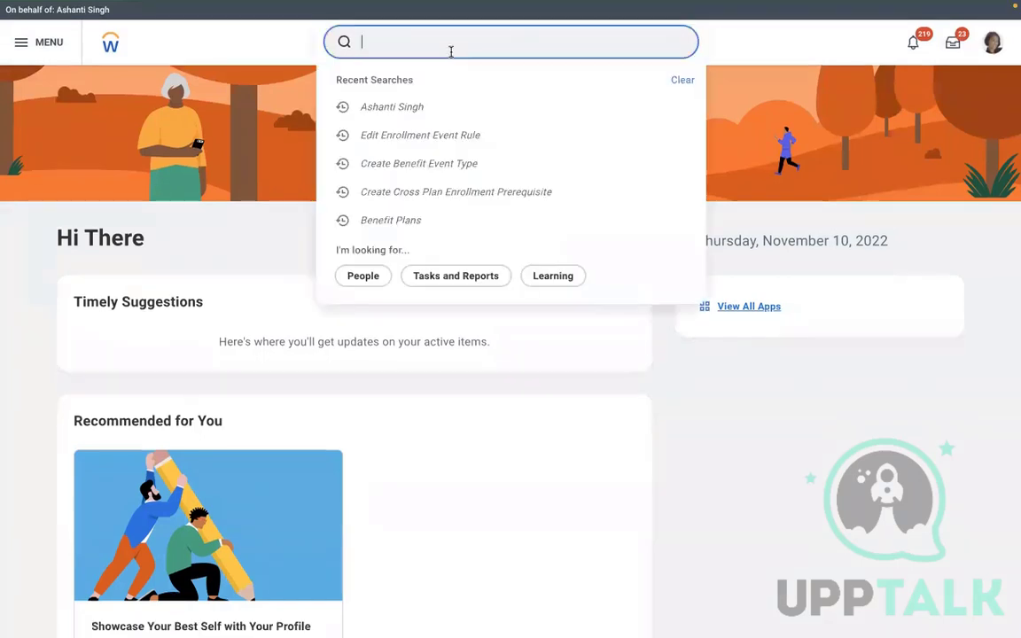
{"action": "left_click", "coordinate": [395, 107]}
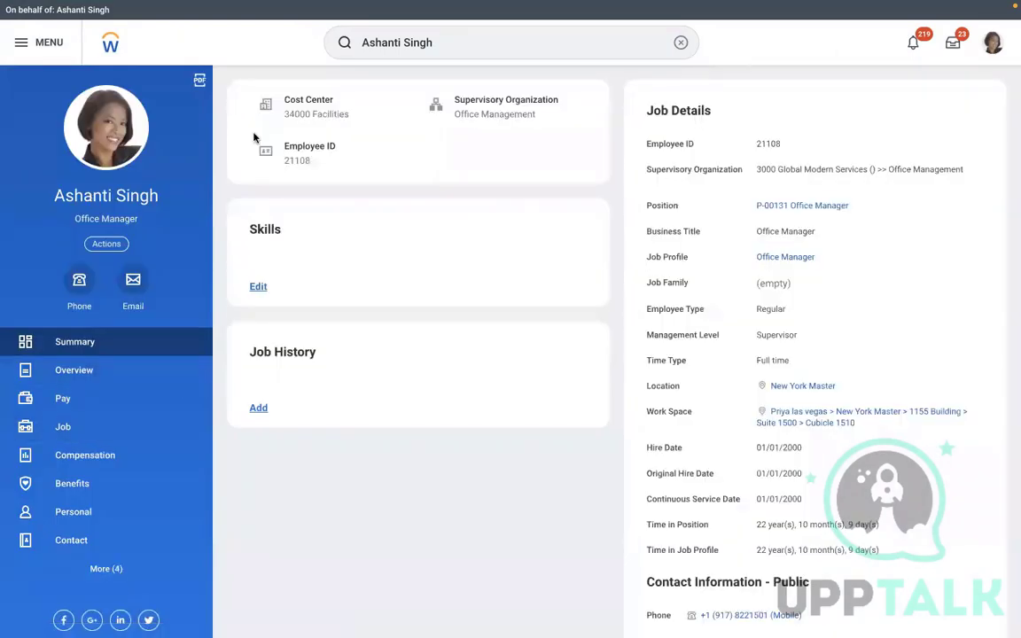
{"action": "left_click", "coordinate": [97, 434]}
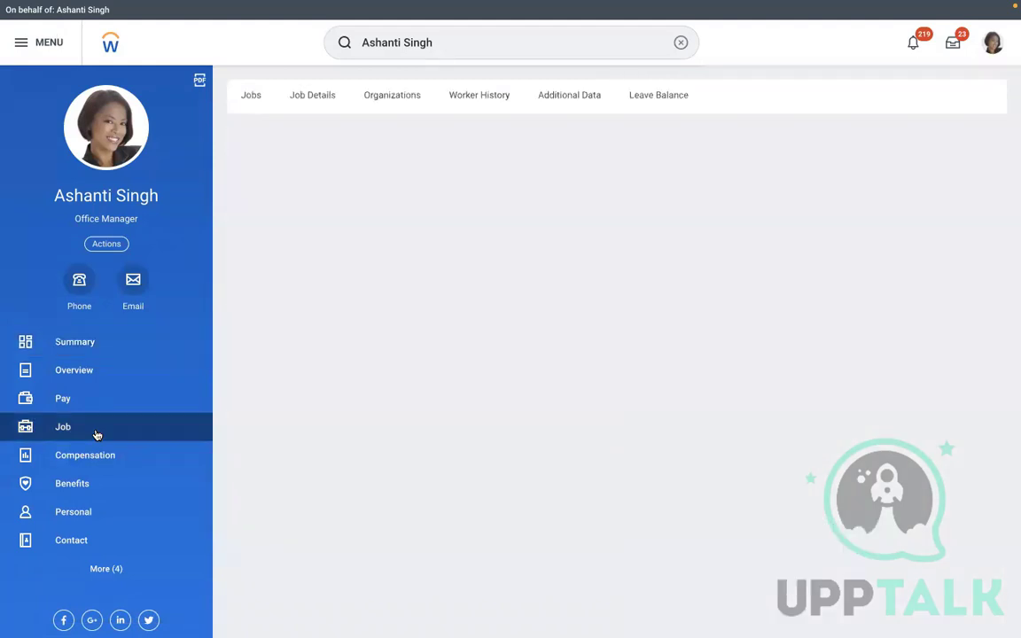
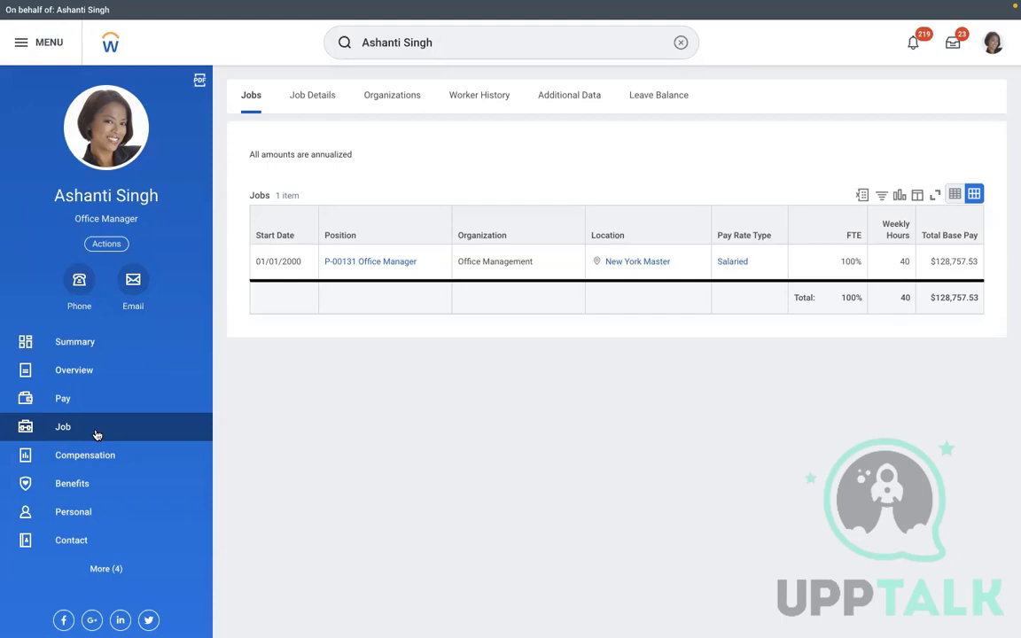
Show the worker's Worker History and bring up related actions for the Benefit Change - RBS row
{"action": "left_click", "coordinate": [96, 435]}
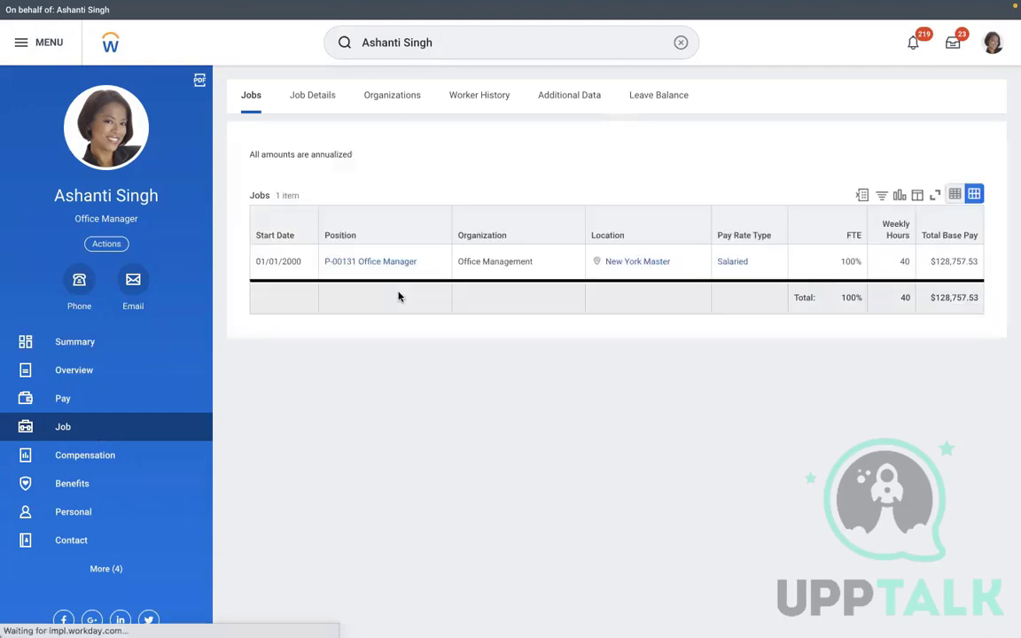
{"action": "left_click", "coordinate": [466, 107]}
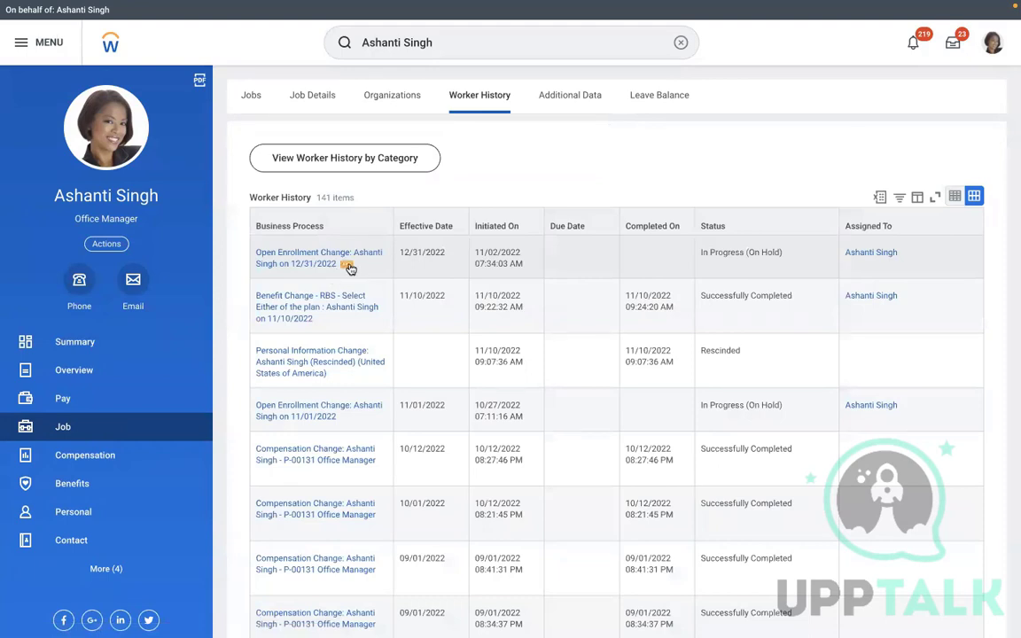
{"action": "left_click", "coordinate": [348, 265]}
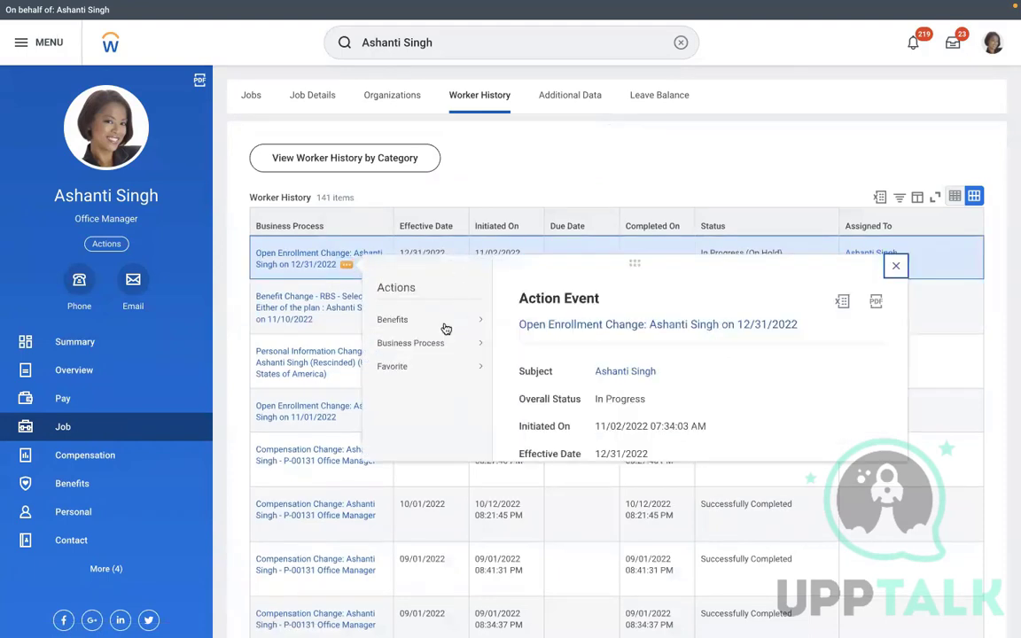
{"action": "mouse_move", "coordinate": [440, 346]}
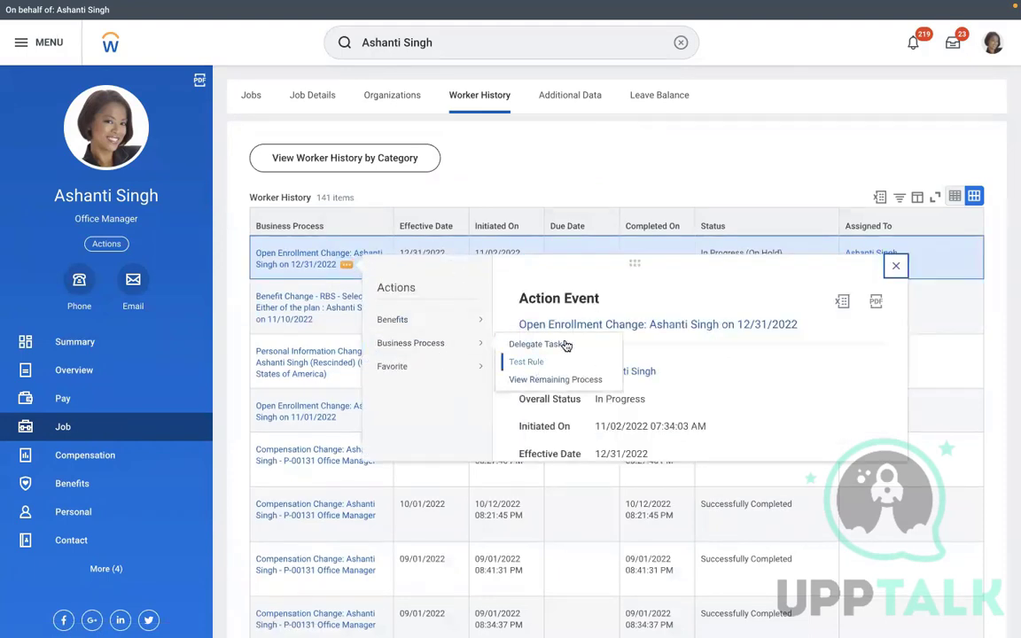
{"action": "left_click", "coordinate": [530, 197]}
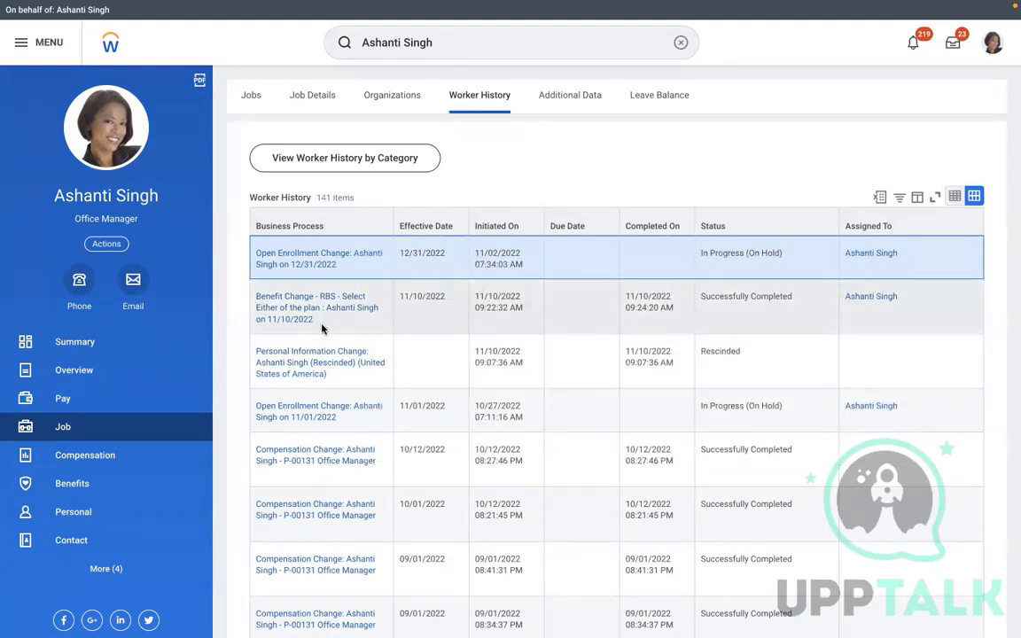
{"action": "left_click", "coordinate": [323, 323]}
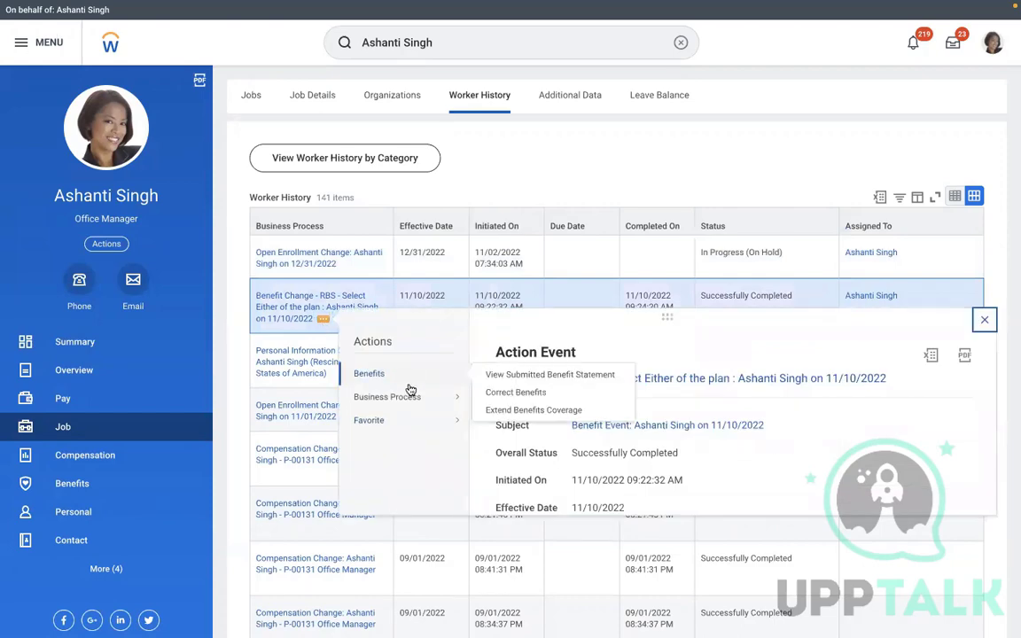
Rescind the completed RBS - Select Either of the plan benefit change with the comment 'TEST'
{"action": "mouse_move", "coordinate": [405, 398]}
{"action": "left_click", "coordinate": [506, 434]}
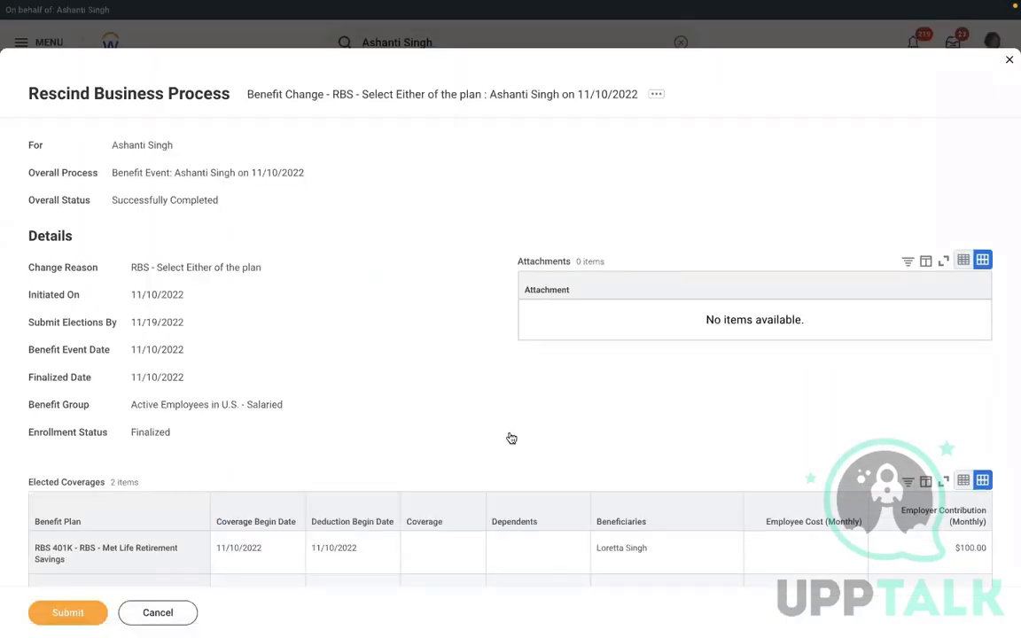
{"action": "scroll", "coordinate": [509, 436], "scroll_direction": "down", "scroll_amount": 1}
{"action": "scroll", "coordinate": [511, 438], "scroll_direction": "down", "scroll_amount": 6}
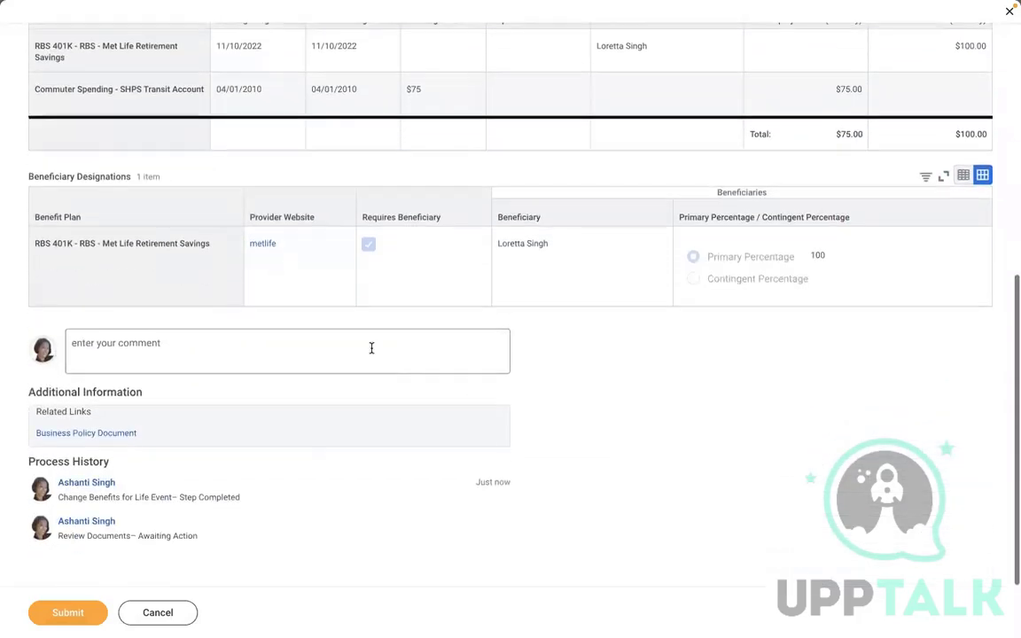
{"action": "left_click", "coordinate": [349, 340]}
{"action": "type", "text": "TEST"}
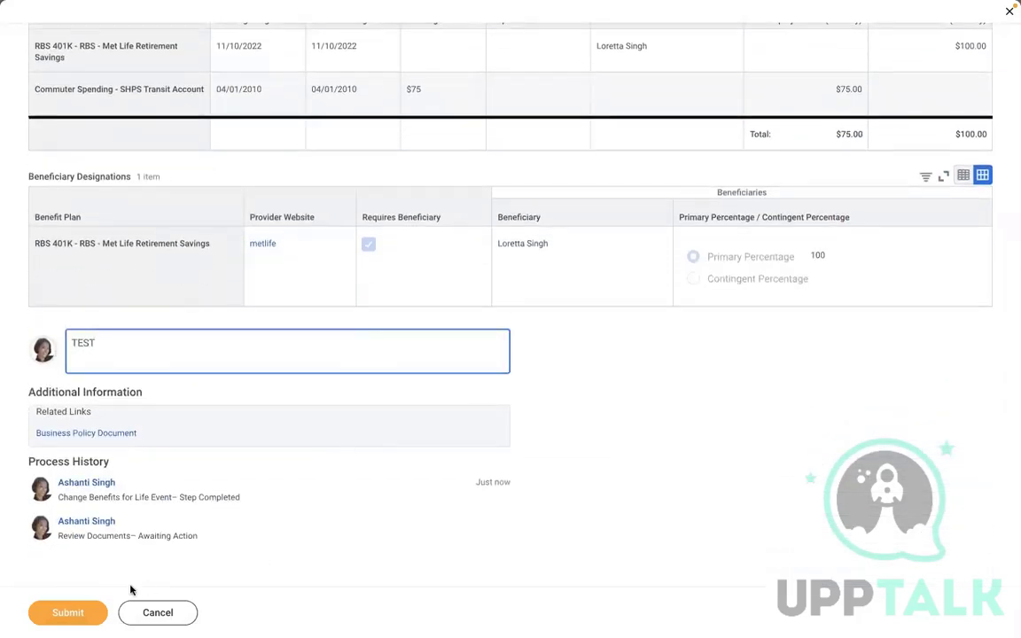
{"action": "left_click", "coordinate": [69, 612]}
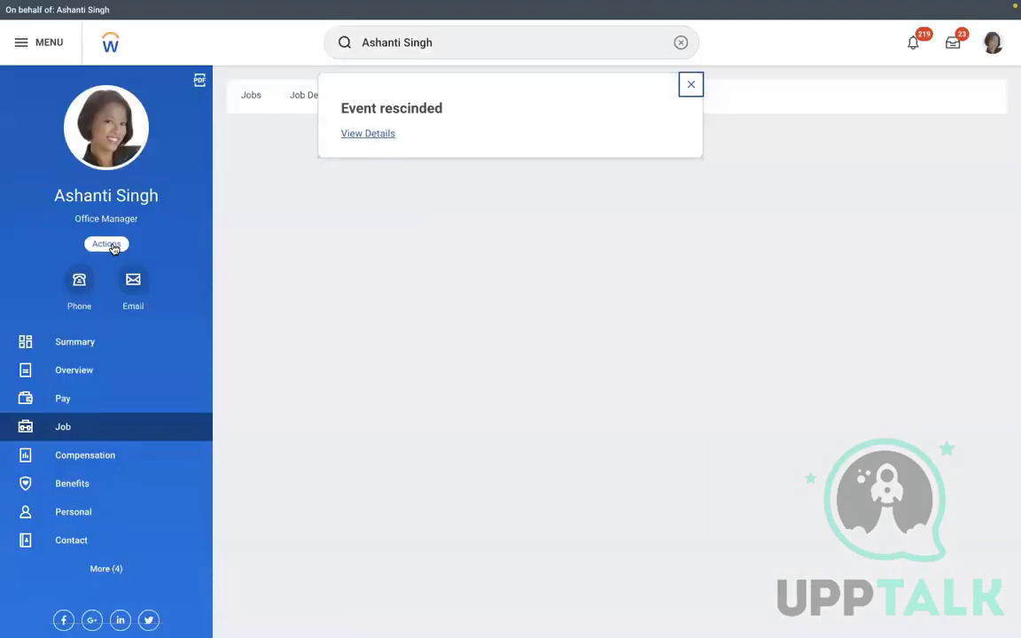
{"action": "left_click", "coordinate": [112, 247]}
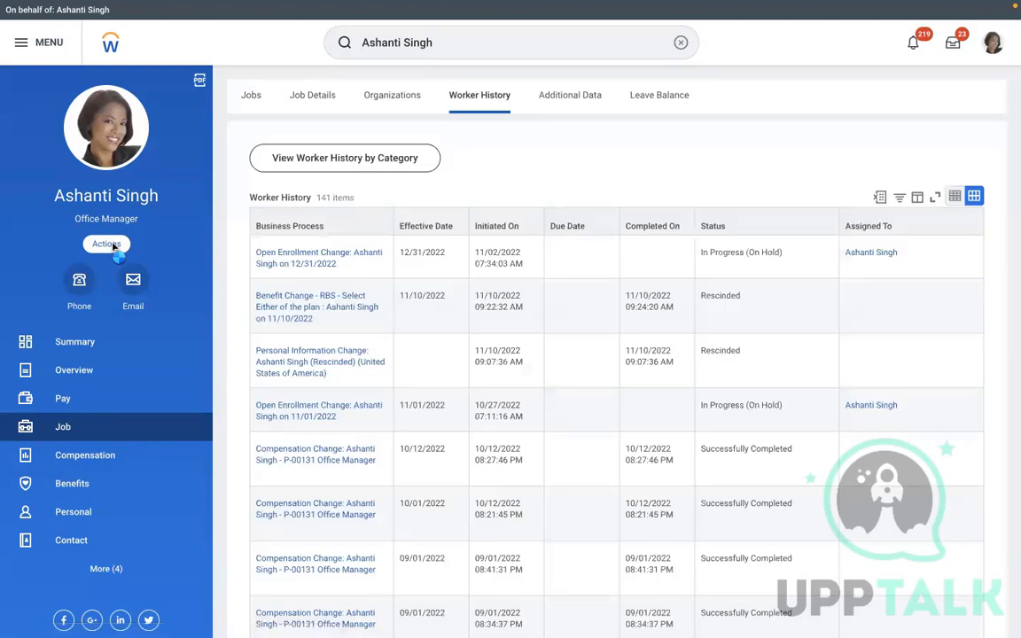
{"action": "left_click", "coordinate": [107, 244]}
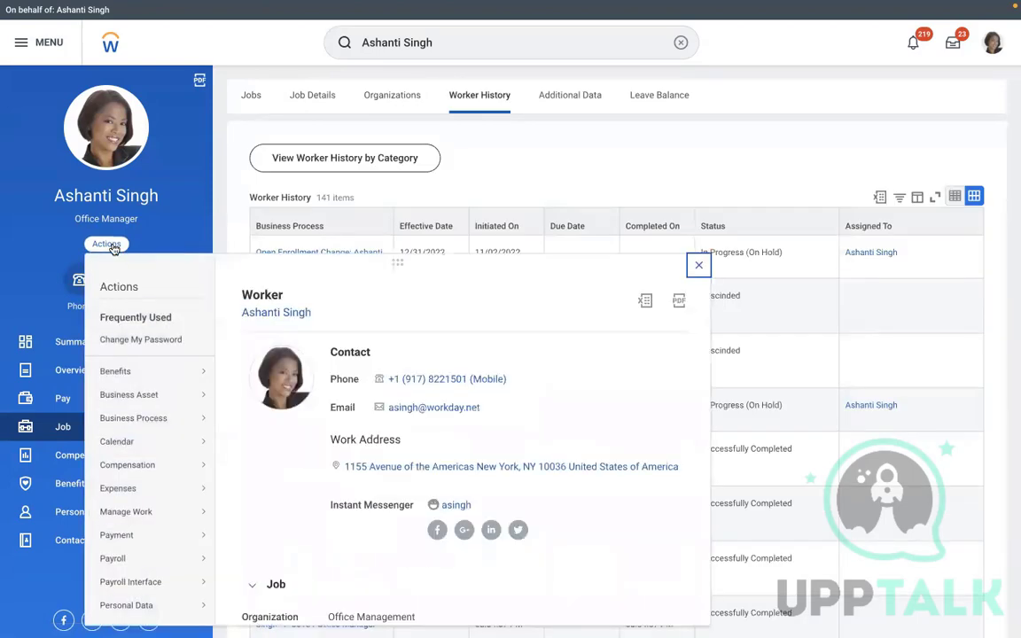
{"action": "mouse_move", "coordinate": [149, 371]}
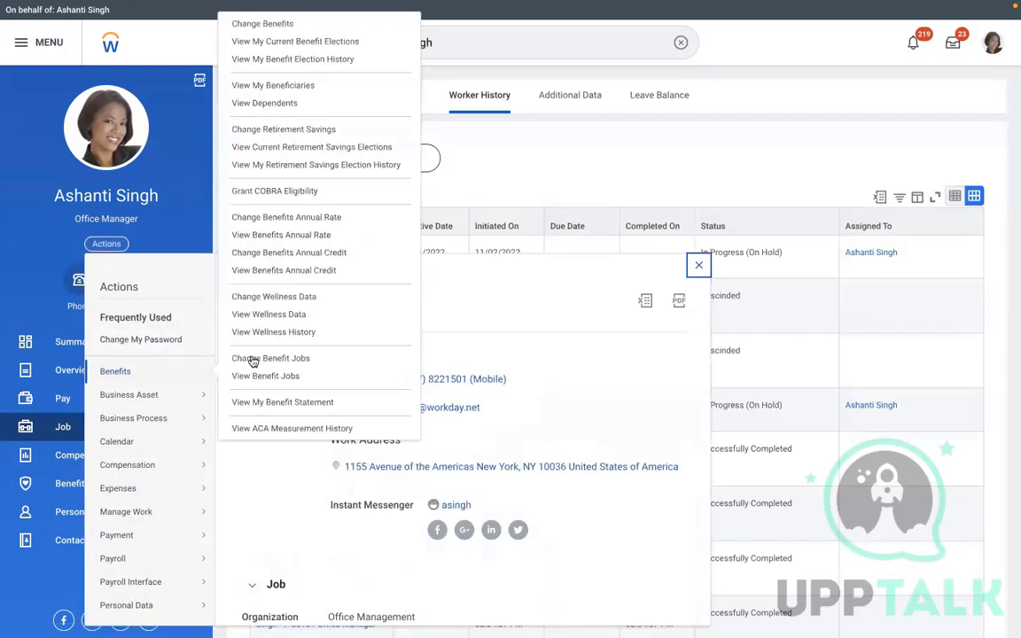
{"action": "left_click", "coordinate": [239, 24]}
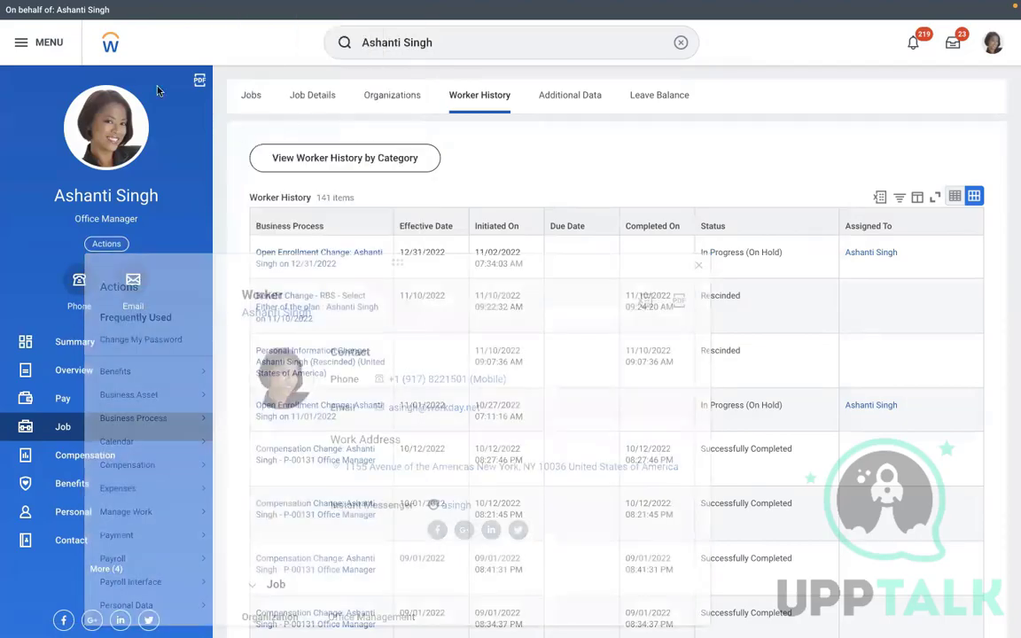
{"action": "left_click", "coordinate": [486, 194]}
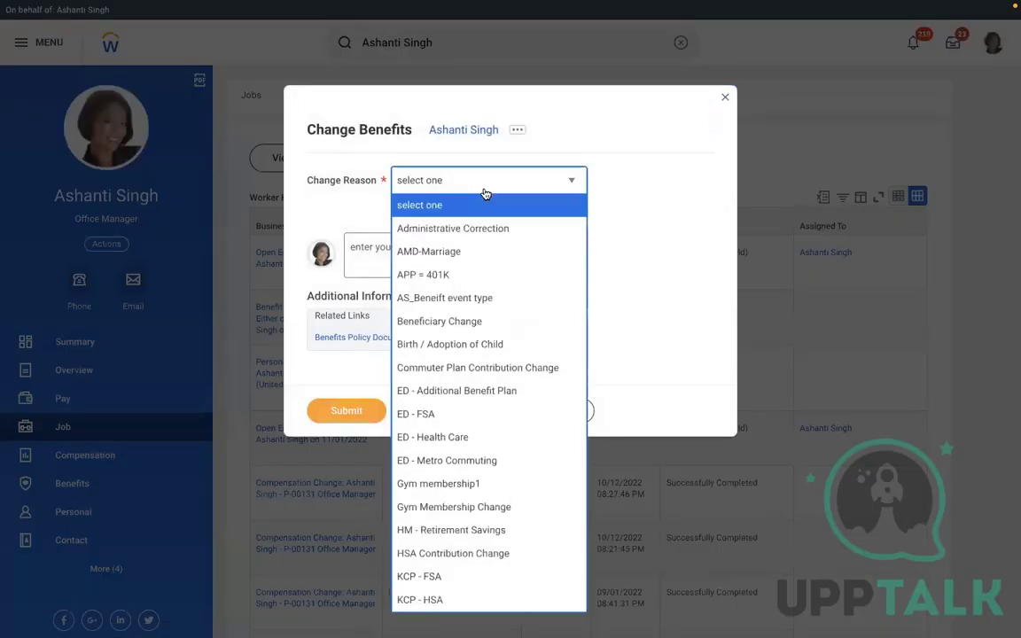
{"action": "key", "text": "Up"}
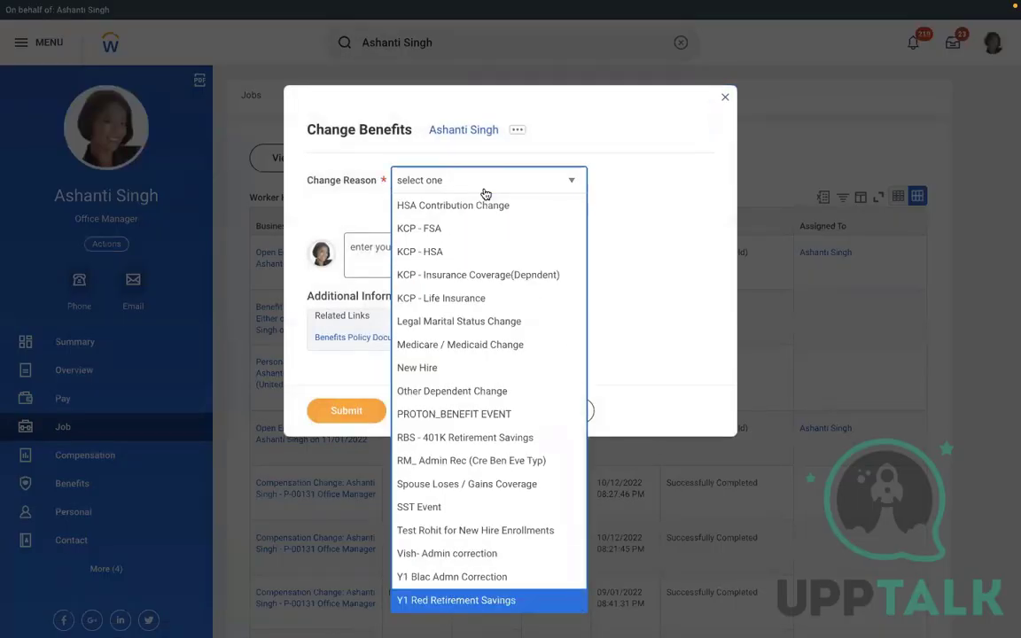
{"action": "key", "text": "Up"}
{"action": "key", "text": "Up"}
{"action": "key", "text": "Up"}
{"action": "key", "text": "Up"}
{"action": "key", "text": "Up"}
{"action": "key", "text": "Up"}
{"action": "key", "text": "Up"}
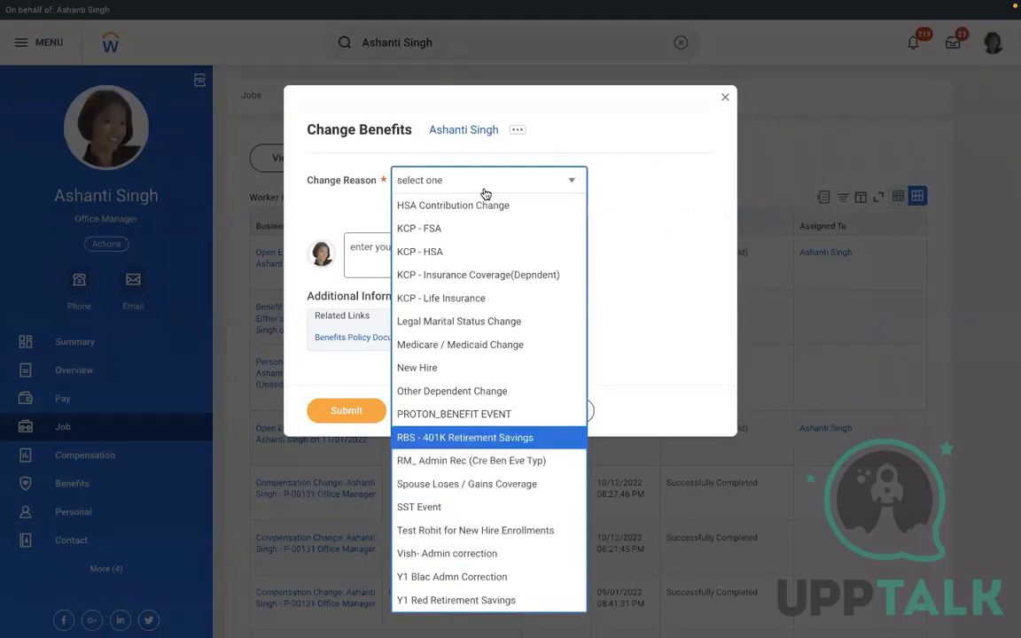
{"action": "key", "text": "Down"}
{"action": "key", "text": "Down"}
{"action": "key", "text": "Down"}
{"action": "key", "text": "Down"}
{"action": "key", "text": "Down"}
{"action": "key", "text": "Down"}
{"action": "key", "text": "Down"}
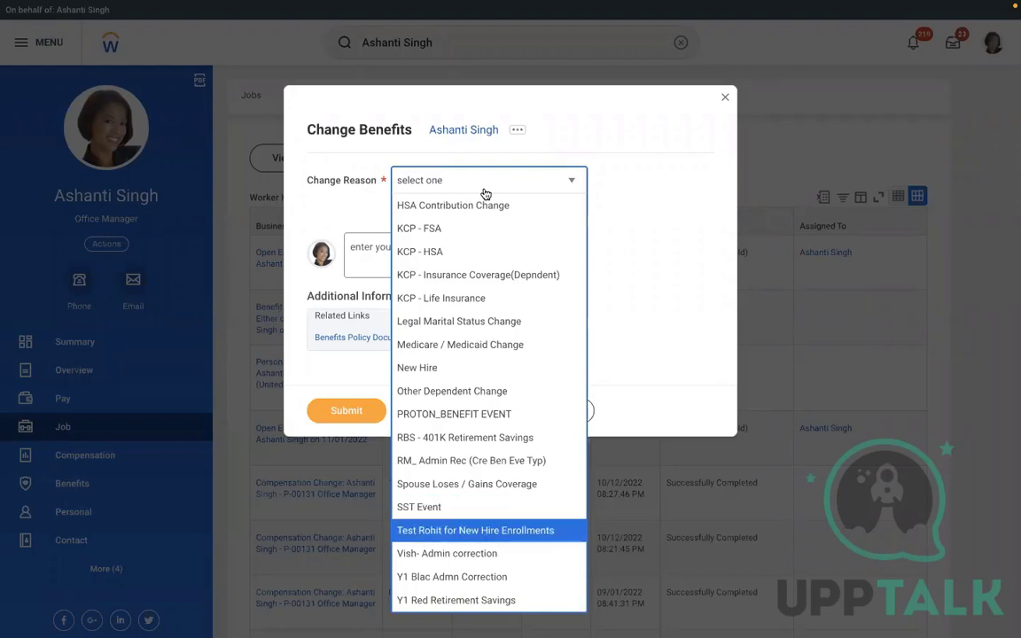
{"action": "key", "text": "Down"}
{"action": "key", "text": "Down"}
{"action": "key", "text": "Down"}
{"action": "key", "text": "Down"}
{"action": "key", "text": "Down"}
{"action": "key", "text": "Down"}
{"action": "key", "text": "Down"}
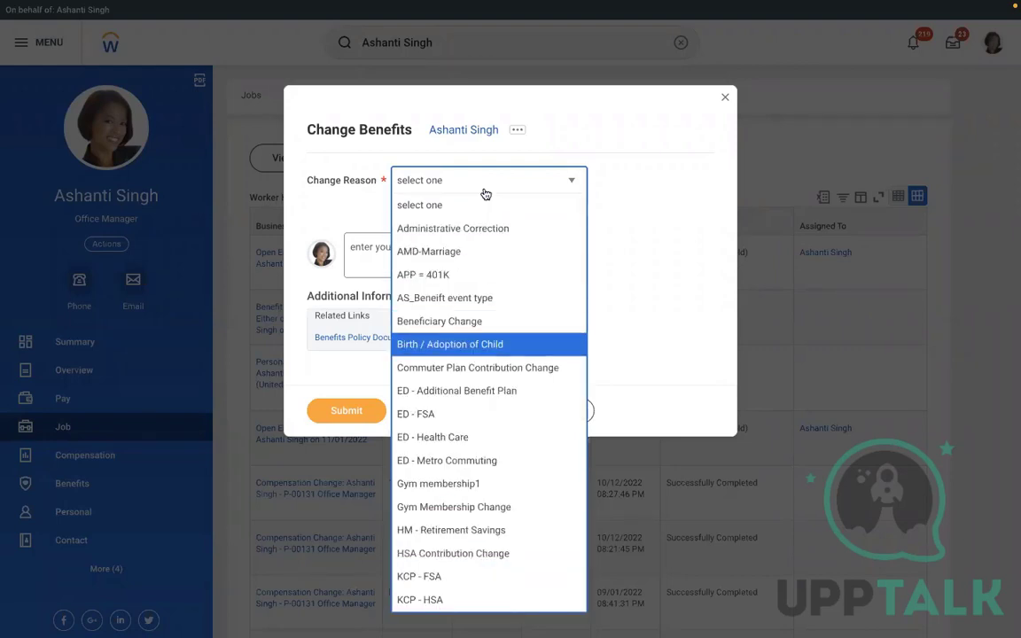
{"action": "key", "text": "Down"}
{"action": "key", "text": "Down"}
{"action": "key", "text": "Down"}
{"action": "key", "text": "Down"}
{"action": "key", "text": "Down"}
{"action": "key", "text": "Down"}
{"action": "key", "text": "Down"}
{"action": "key", "text": "Down"}
{"action": "key", "text": "Down"}
{"action": "key", "text": "Down"}
{"action": "key", "text": "Down"}
{"action": "key", "text": "Down"}
{"action": "key", "text": "Down"}
{"action": "key", "text": "Down"}
{"action": "key", "text": "Down"}
{"action": "key", "text": "Down"}
{"action": "key", "text": "Down"}
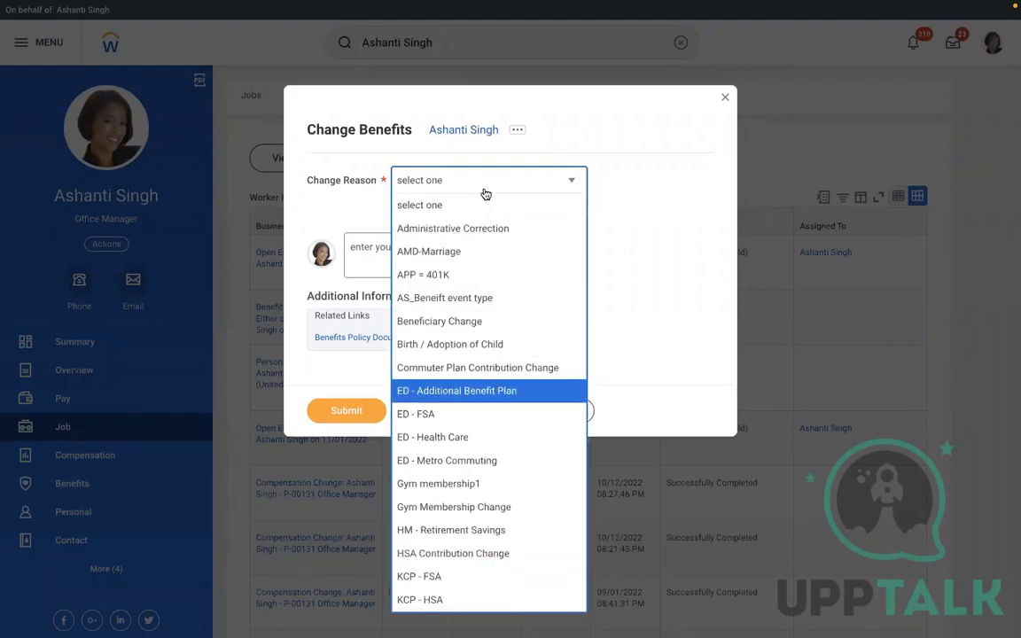
{"action": "key", "text": "Down"}
{"action": "key", "text": "Down"}
{"action": "key", "text": "Down"}
{"action": "key", "text": "Down"}
{"action": "key", "text": "Down"}
{"action": "key", "text": "Down"}
{"action": "key", "text": "Down"}
{"action": "key", "text": "Down"}
{"action": "key", "text": "Down"}
{"action": "key", "text": "Down"}
{"action": "key", "text": "Down"}
{"action": "key", "text": "Down"}
{"action": "key", "text": "Down"}
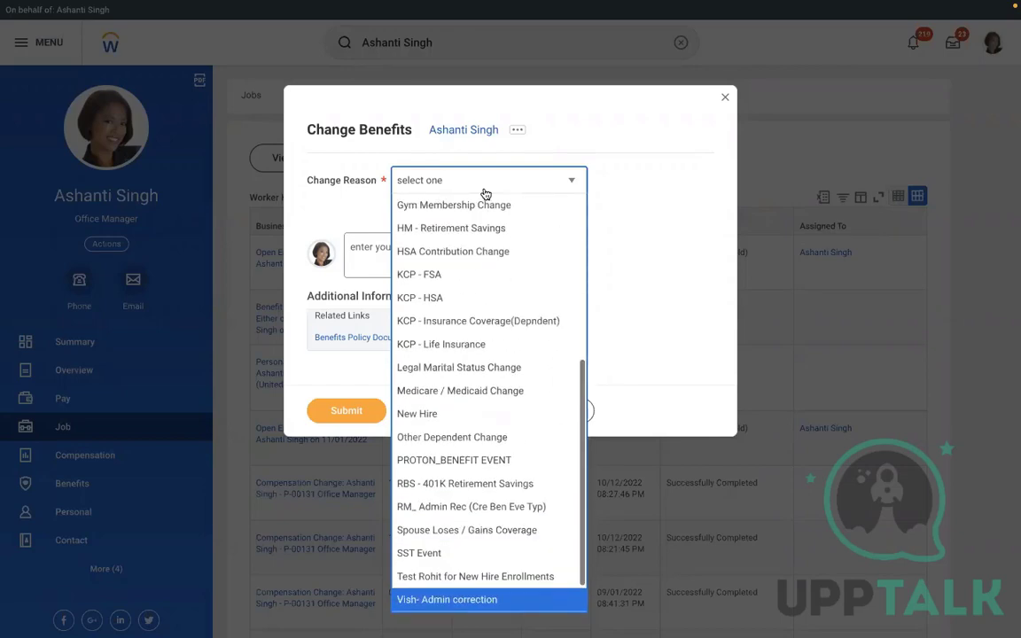
{"action": "key", "text": "Up"}
{"action": "key", "text": "Up"}
{"action": "key", "text": "Up"}
{"action": "key", "text": "Up"}
{"action": "key", "text": "Up"}
{"action": "key", "text": "Up"}
{"action": "key", "text": "Up"}
{"action": "key", "text": "Up"}
{"action": "key", "text": "Up"}
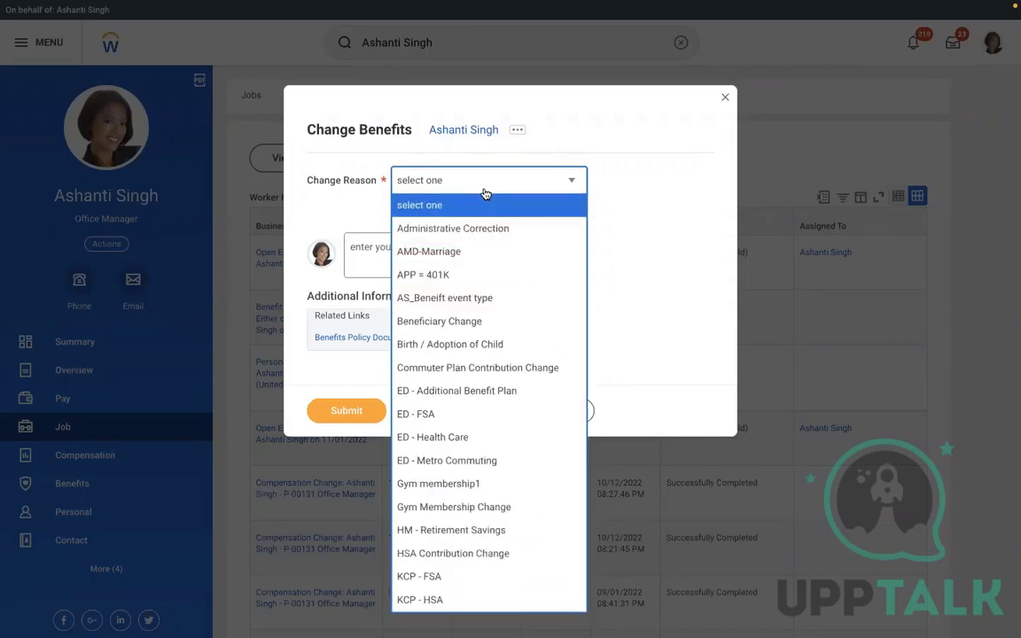
{"action": "key", "text": "Up"}
{"action": "key", "text": "Up"}
{"action": "key", "text": "Up"}
{"action": "key", "text": "Up"}
{"action": "key", "text": "Up"}
{"action": "key", "text": "Up"}
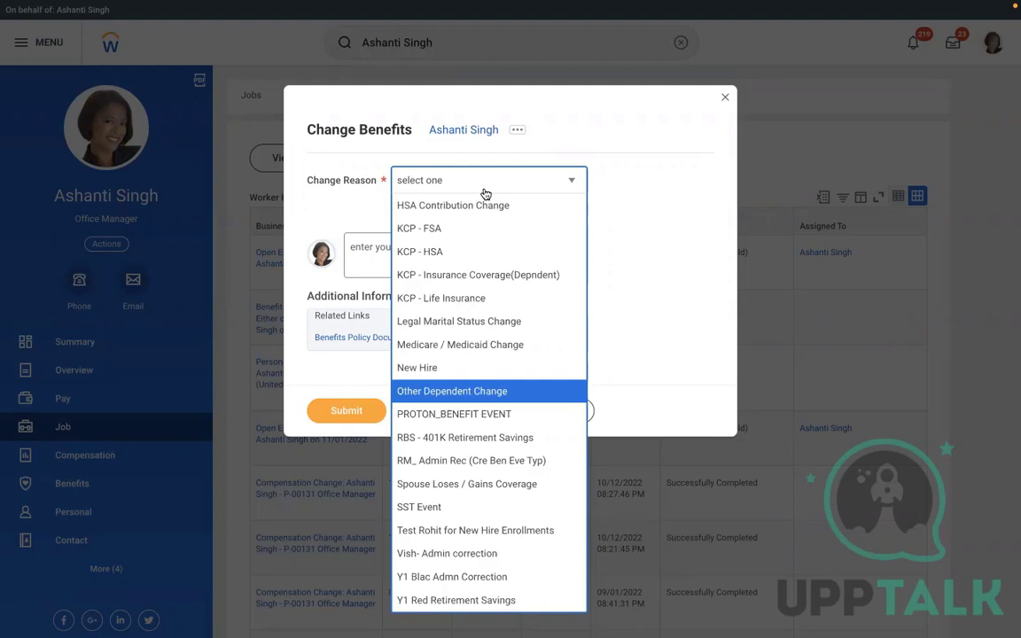
{"action": "key", "text": "Up"}
{"action": "key", "text": "Up"}
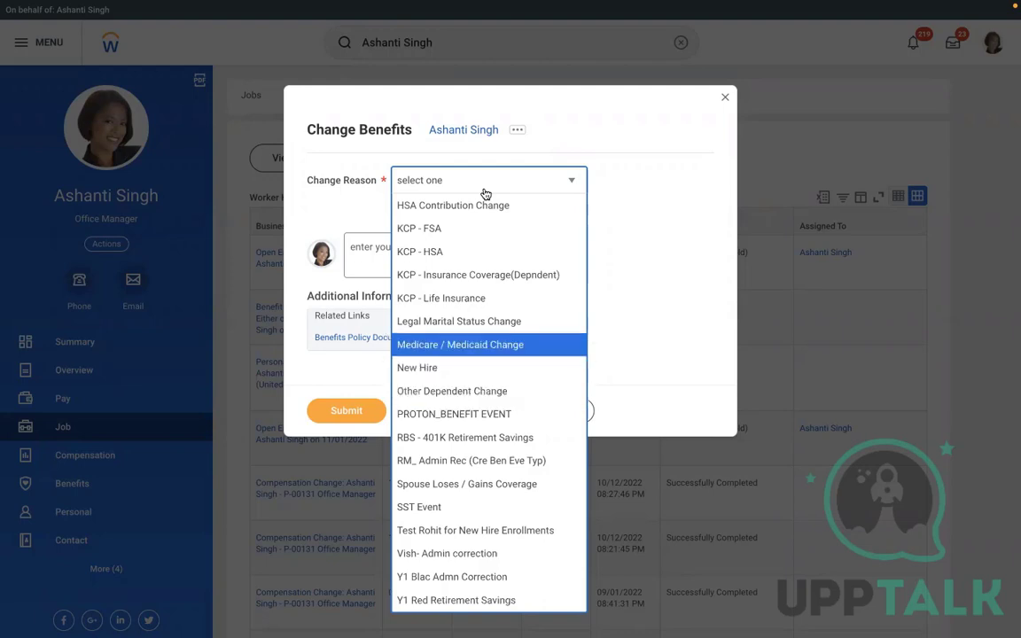
{"action": "left_click", "coordinate": [645, 302]}
{"action": "left_click", "coordinate": [540, 411]}
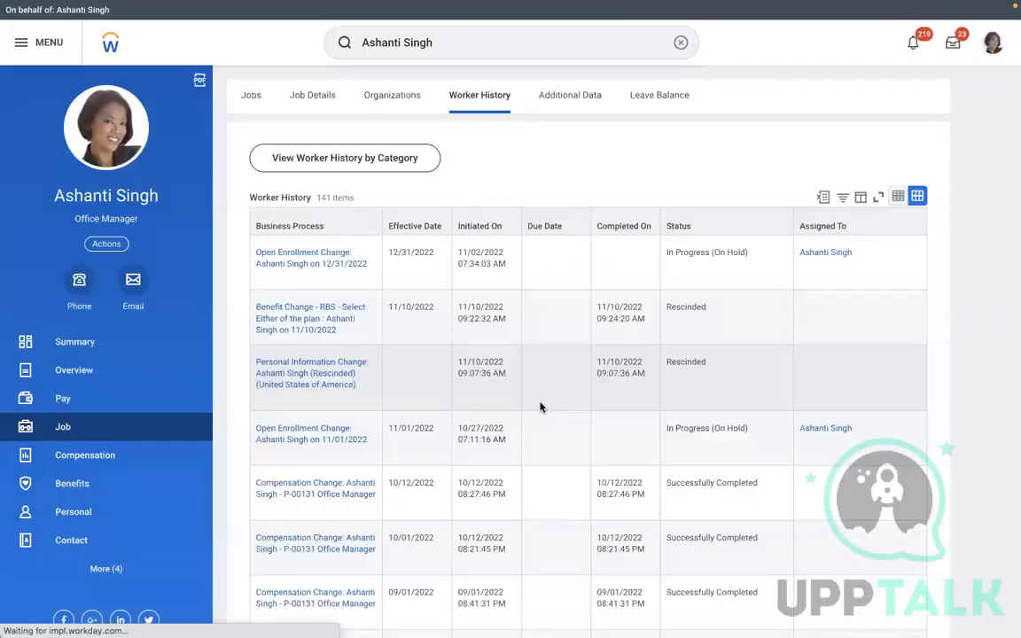
Run the Stop Proxy task from search and confirm with OK
{"action": "left_click", "coordinate": [680, 42]}
{"action": "type", "text": "S"}
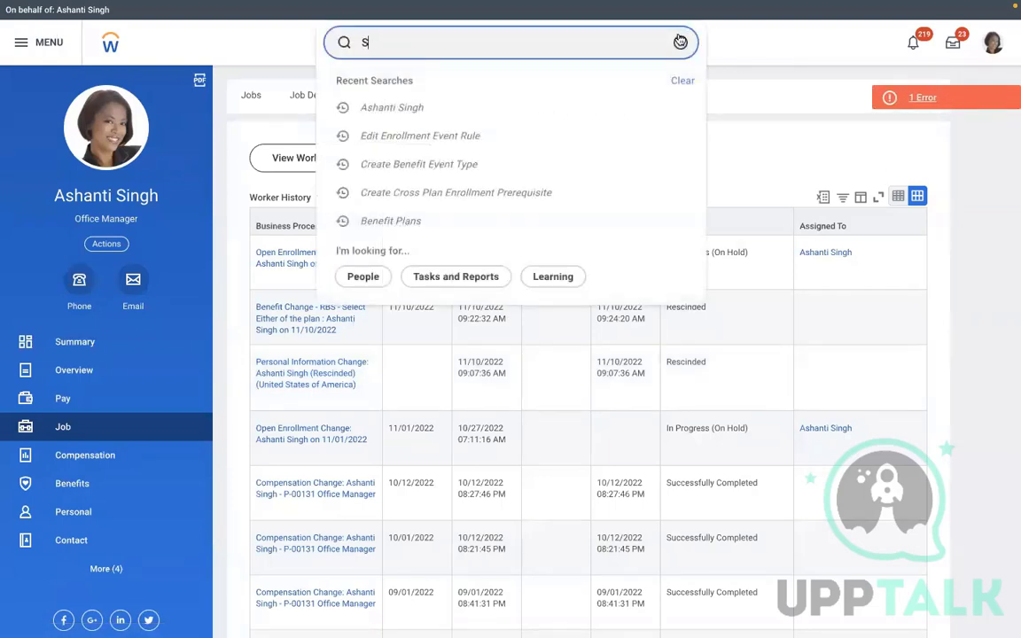
{"action": "type", "text": "TOP PROXY"}
{"action": "left_click", "coordinate": [388, 103]}
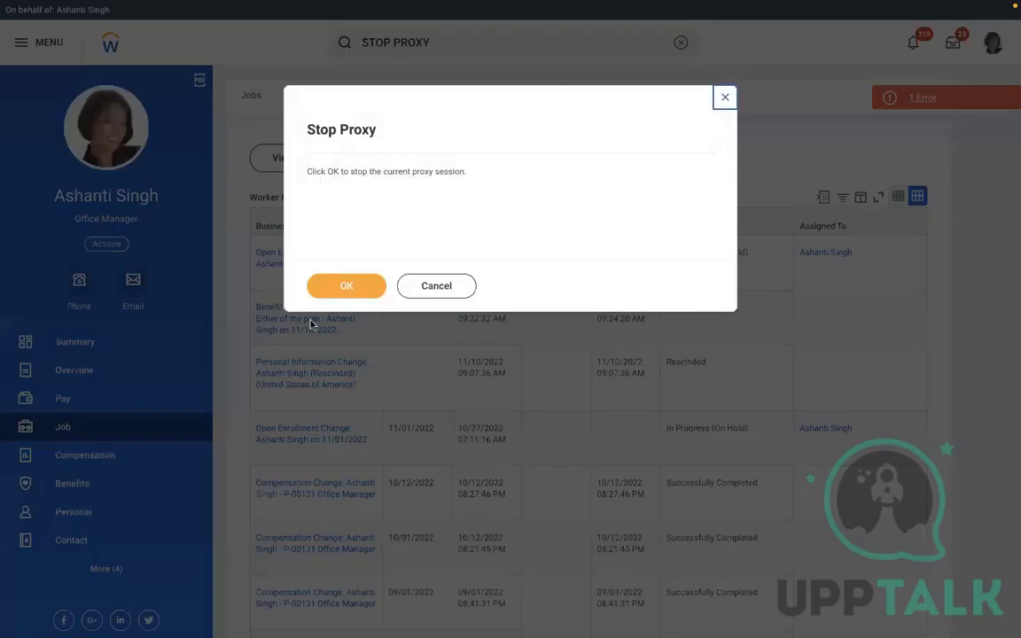
{"action": "left_click", "coordinate": [318, 293]}
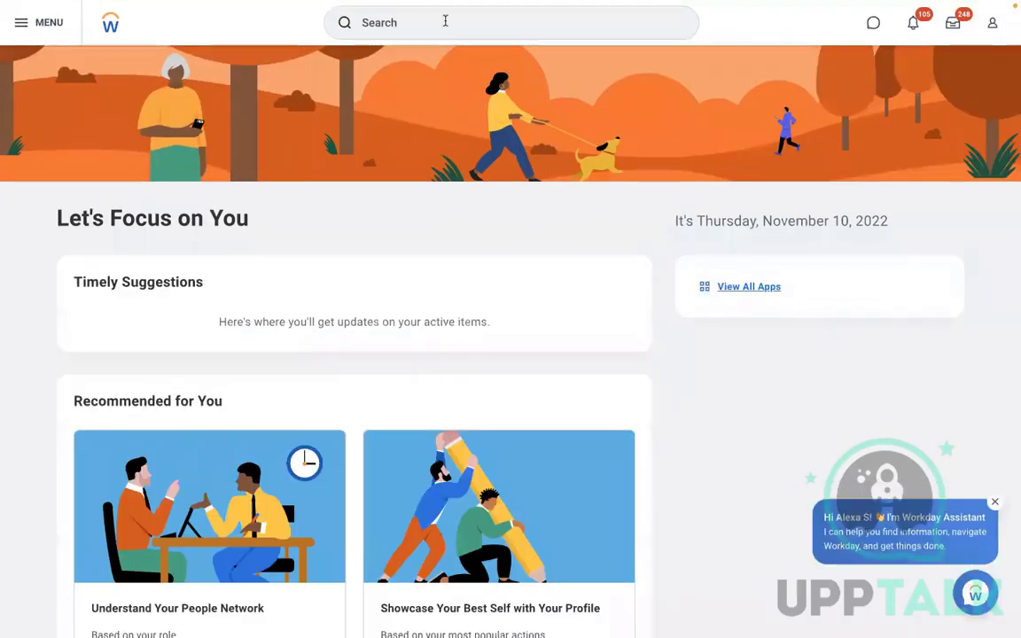
Reopen the worker's profile from recent searches and start Benefits > Change Benefits
{"action": "left_click", "coordinate": [416, 11]}
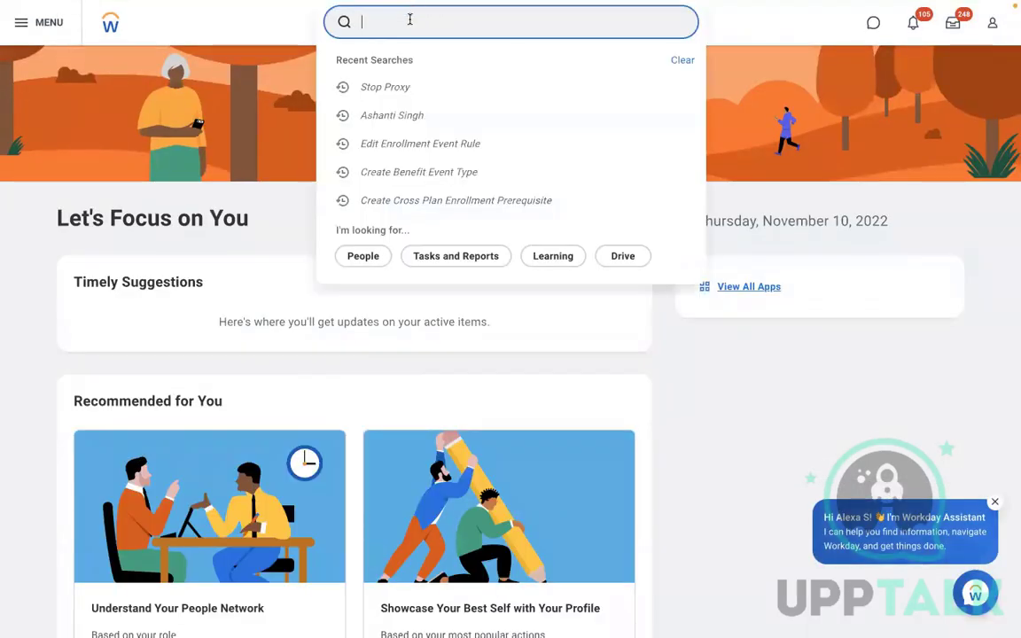
{"action": "left_click", "coordinate": [381, 114]}
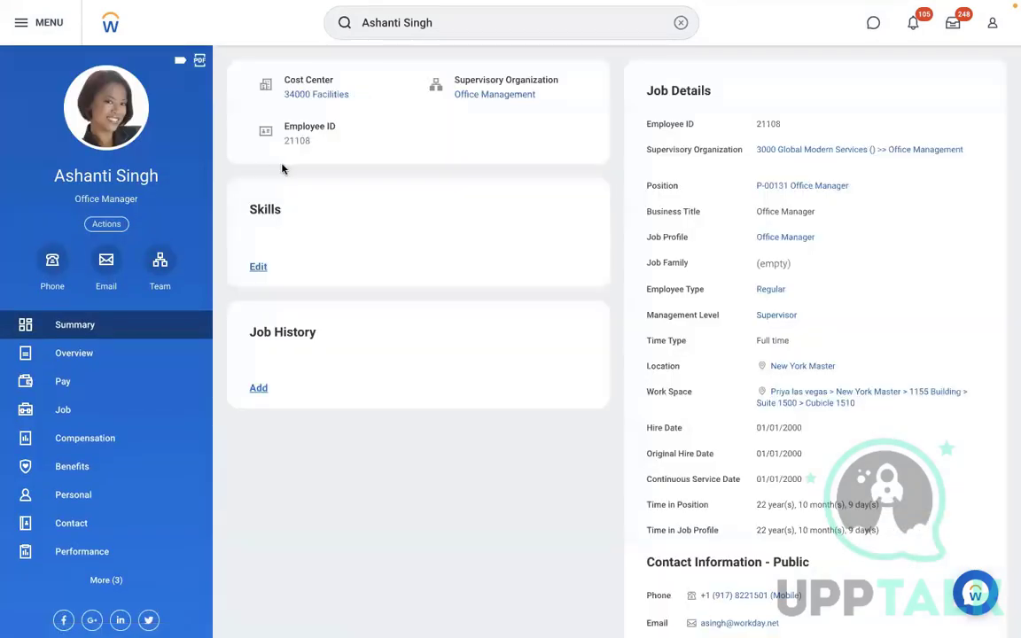
{"action": "left_click", "coordinate": [107, 224]}
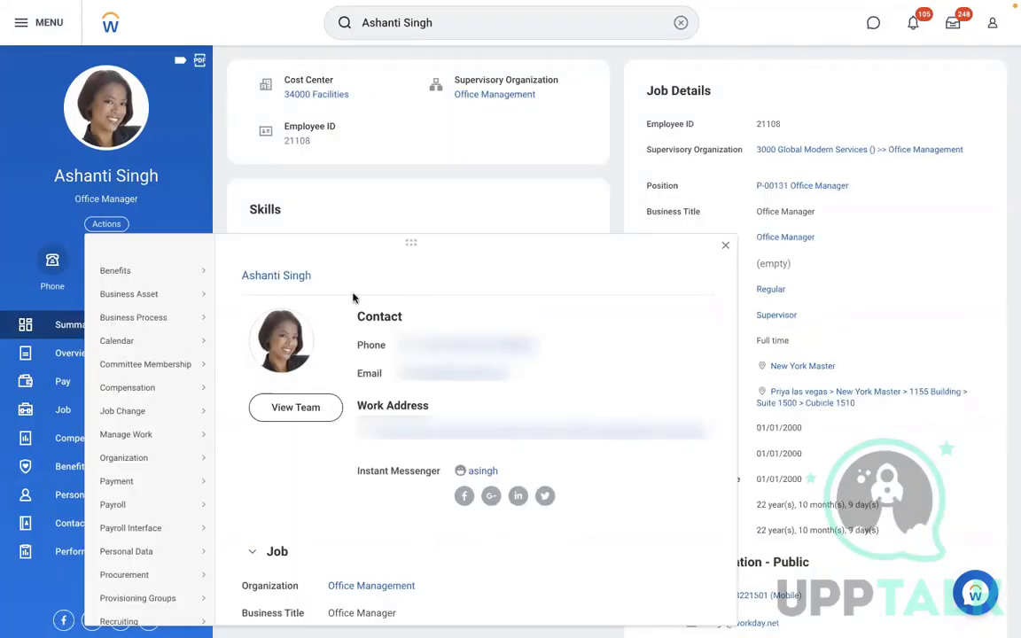
{"action": "mouse_move", "coordinate": [133, 270]}
{"action": "left_click", "coordinate": [257, 150]}
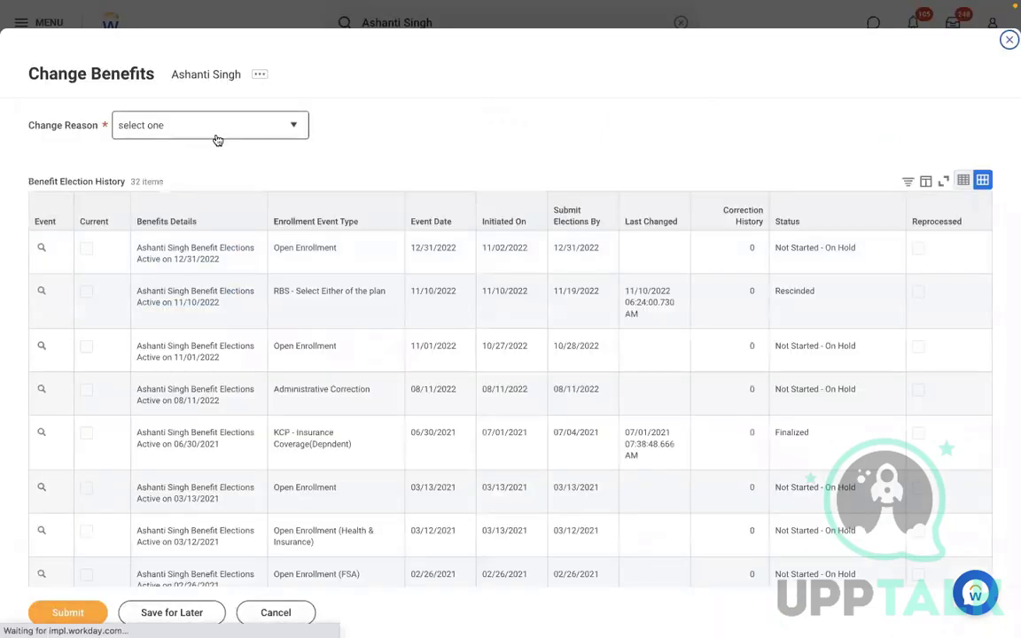
Submit reason 'RBS - Select Either of the plan' with event date 11/10/2022
{"action": "left_click", "coordinate": [216, 138]}
{"action": "key", "text": "End"}
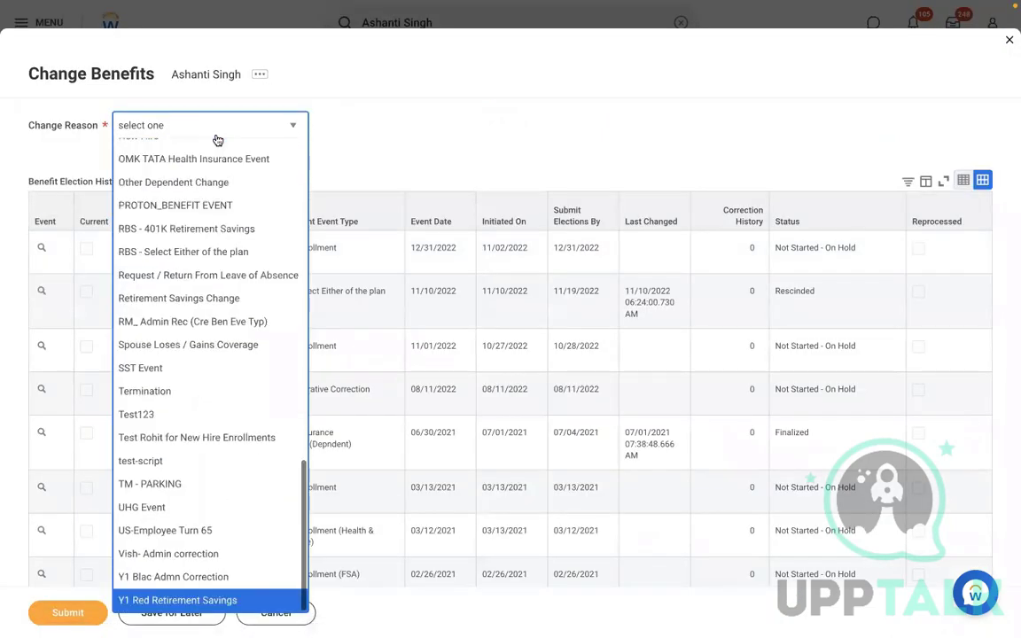
{"action": "key", "text": "Up"}
{"action": "key", "text": "Up"}
{"action": "key", "text": "Up"}
{"action": "key", "text": "Up"}
{"action": "key", "text": "Up"}
{"action": "key", "text": "Up"}
{"action": "key", "text": "Up"}
{"action": "key", "text": "Up"}
{"action": "key", "text": "Up"}
{"action": "key", "text": "Up"}
{"action": "key", "text": "Up"}
{"action": "key", "text": "Up"}
{"action": "key", "text": "Up"}
{"action": "key", "text": "Up"}
{"action": "key", "text": "Up"}
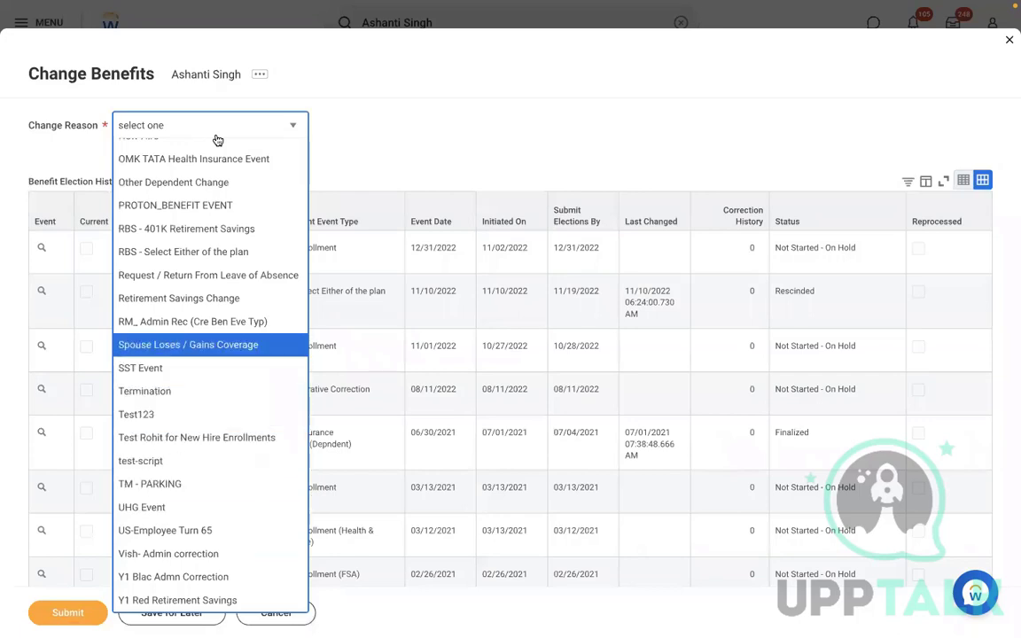
{"action": "key", "text": "Return"}
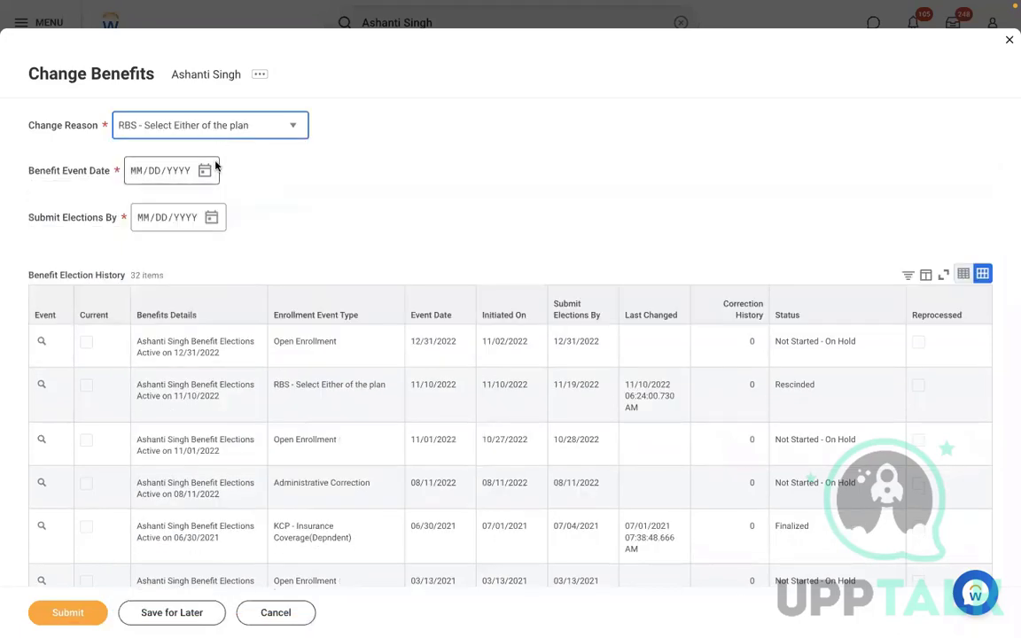
{"action": "left_click", "coordinate": [205, 170]}
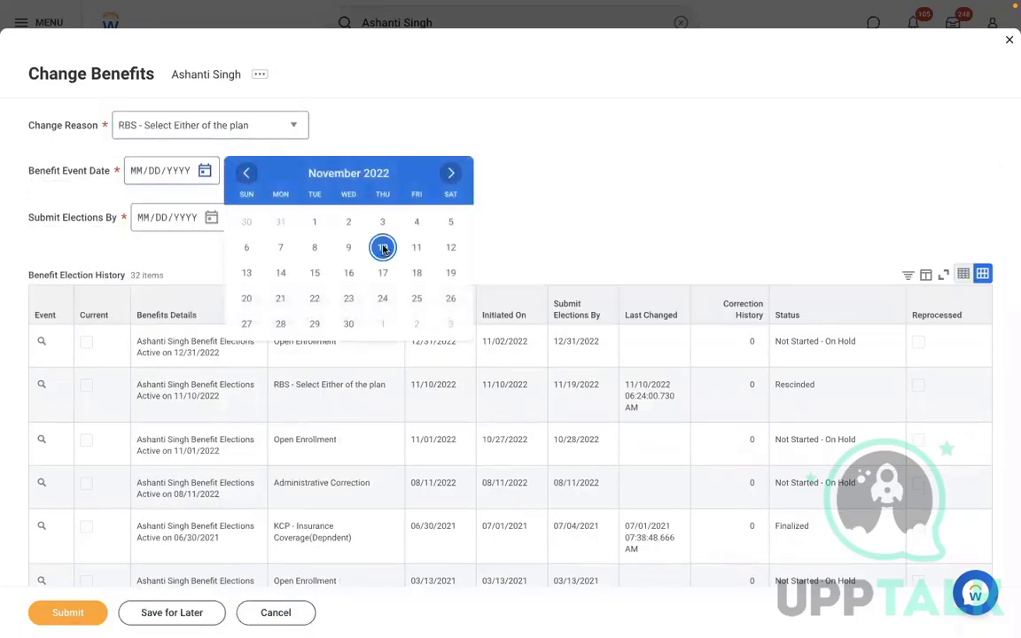
{"action": "left_click", "coordinate": [383, 248]}
{"action": "left_click", "coordinate": [62, 613]}
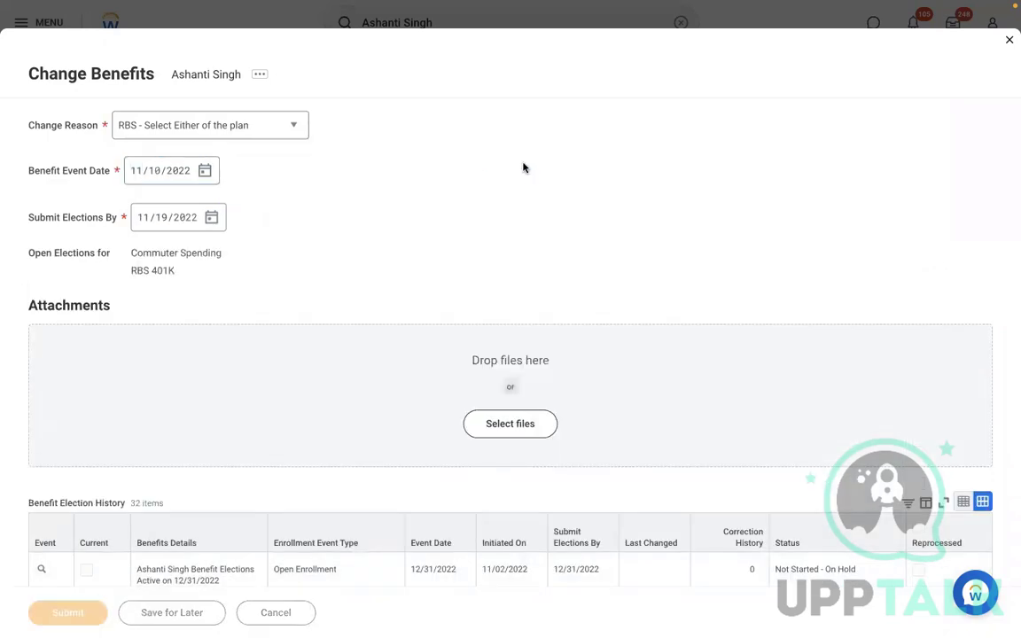
{"action": "left_click", "coordinate": [363, 147]}
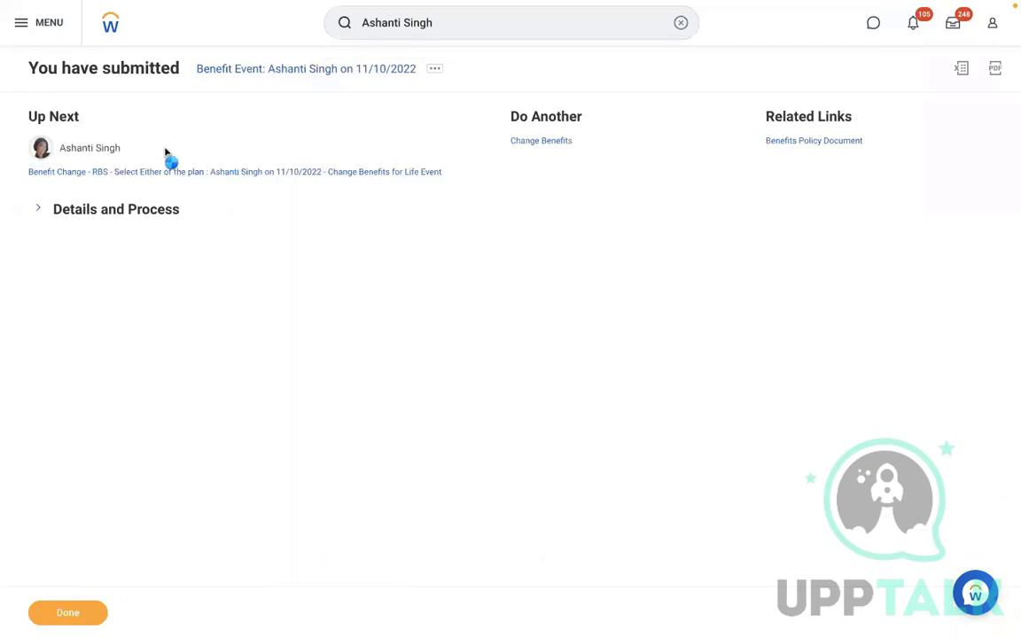
Start Proxy as the worker via Security Profile, keeping them in Act As
{"action": "mouse_move", "coordinate": [134, 152]}
{"action": "left_click", "coordinate": [132, 151]}
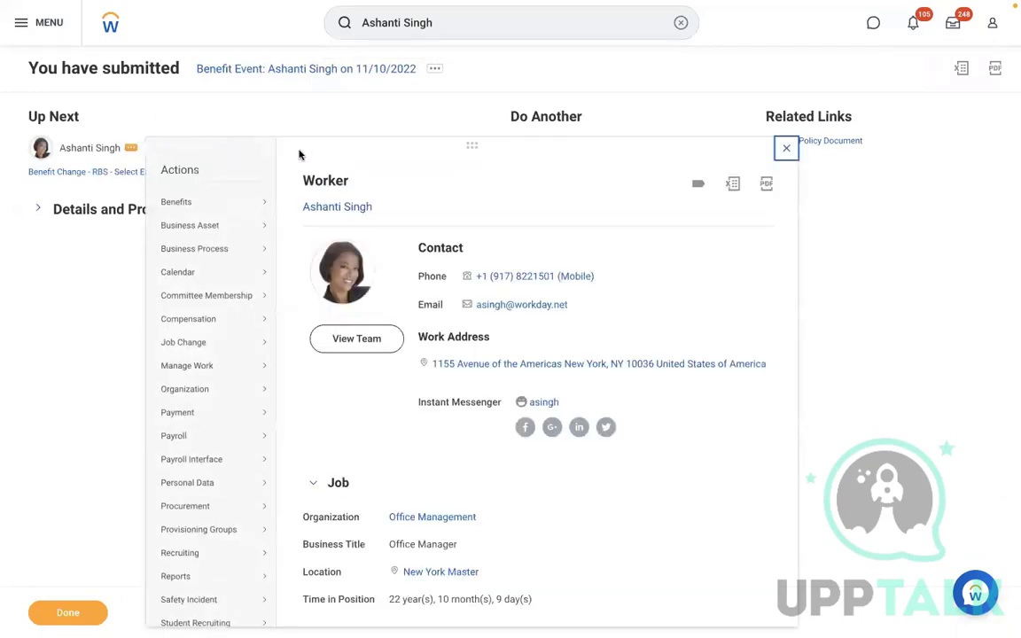
{"action": "mouse_move", "coordinate": [248, 203]}
{"action": "scroll", "coordinate": [676, 301], "scroll_direction": "down", "scroll_amount": 1}
{"action": "scroll", "coordinate": [677, 301], "scroll_direction": "down", "scroll_amount": 5}
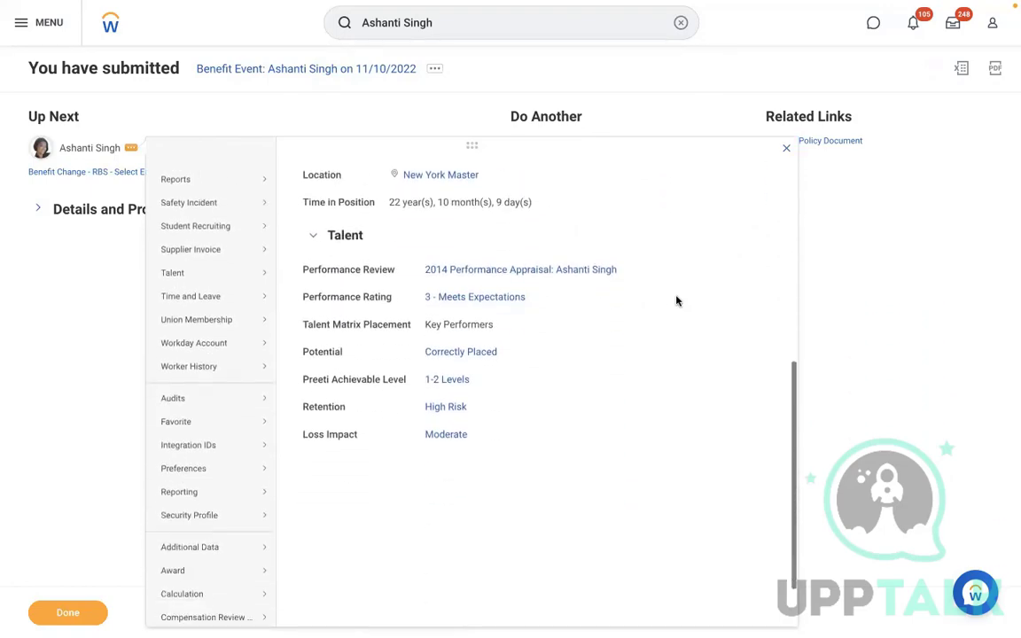
{"action": "scroll", "coordinate": [676, 302], "scroll_direction": "down", "scroll_amount": 1}
{"action": "mouse_move", "coordinate": [239, 443]}
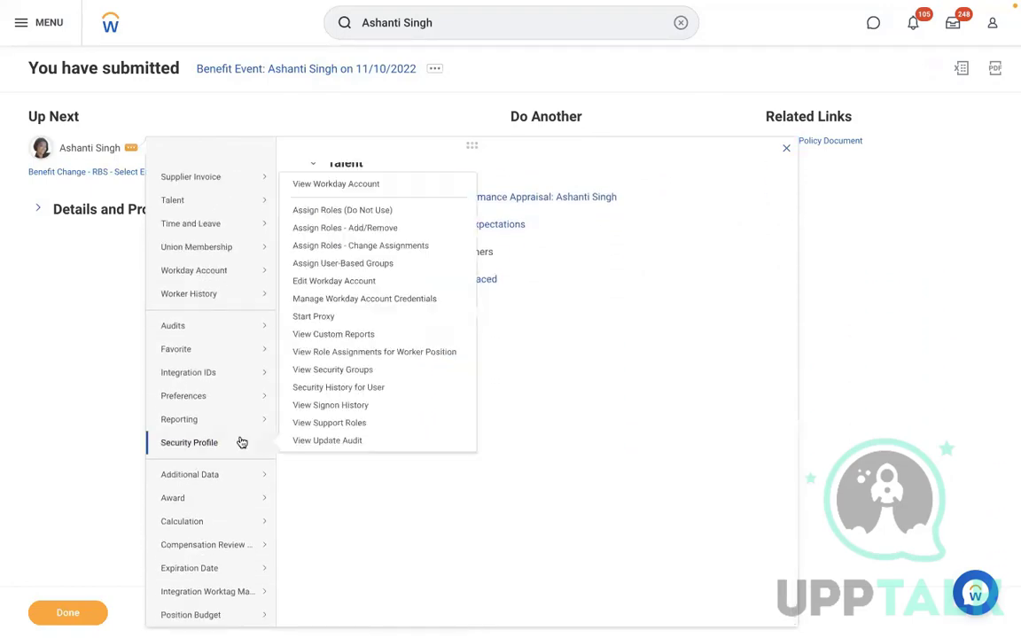
{"action": "left_click", "coordinate": [299, 316]}
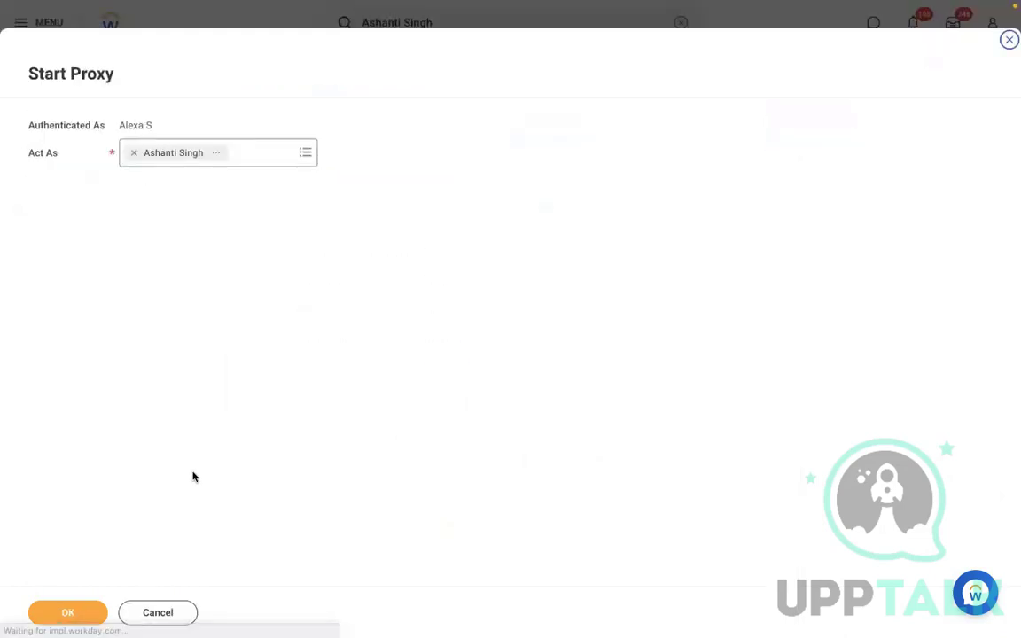
{"action": "left_click", "coordinate": [64, 613]}
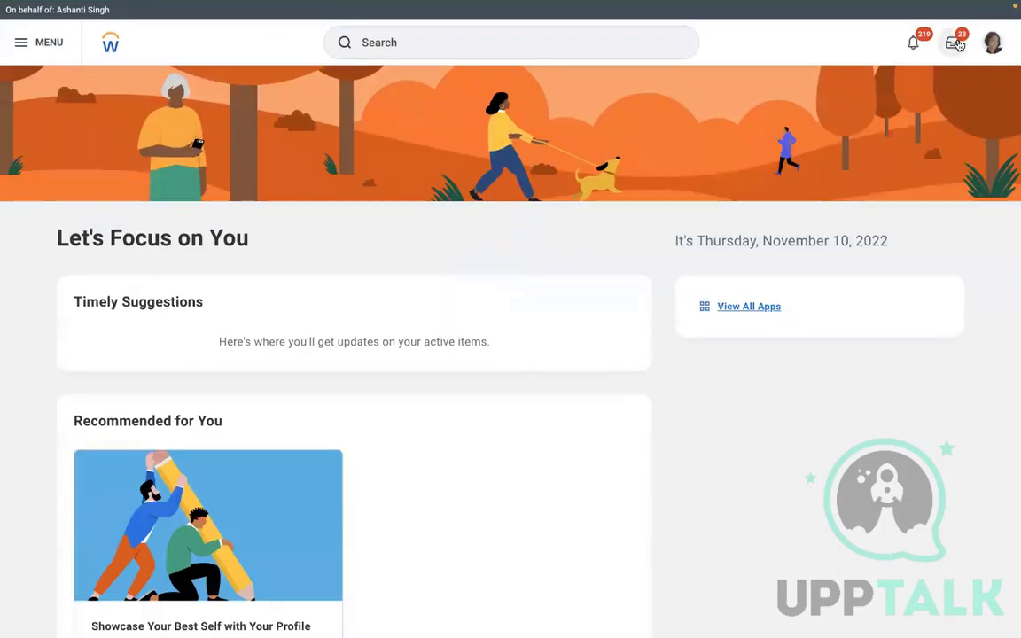
{"action": "left_click", "coordinate": [953, 43]}
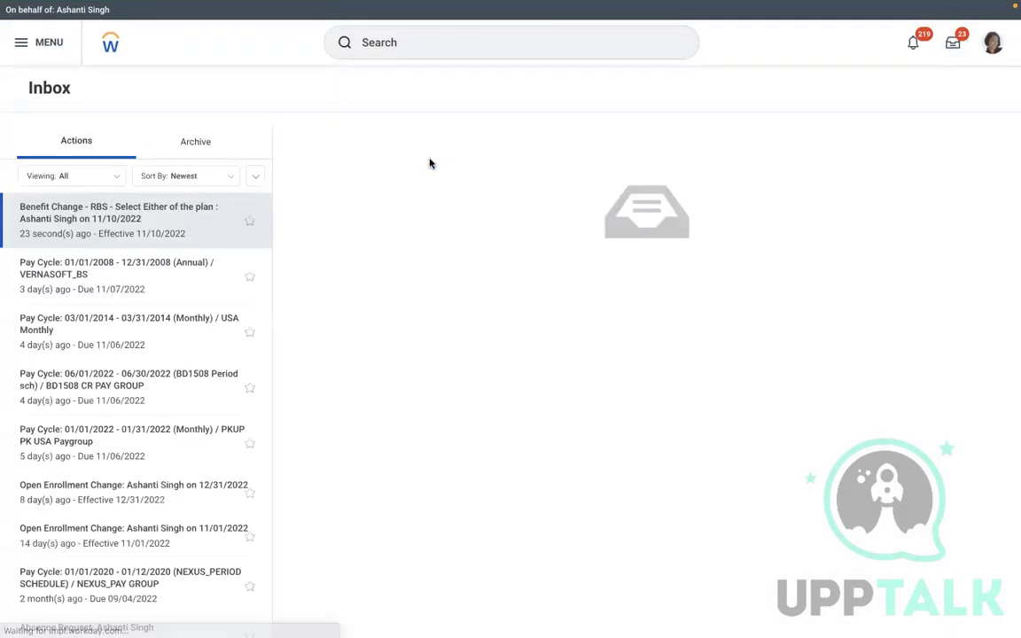
In the RBS event, add Aetna AMD USA commuter spending with Employee Only coverage and save
{"action": "left_click", "coordinate": [376, 263]}
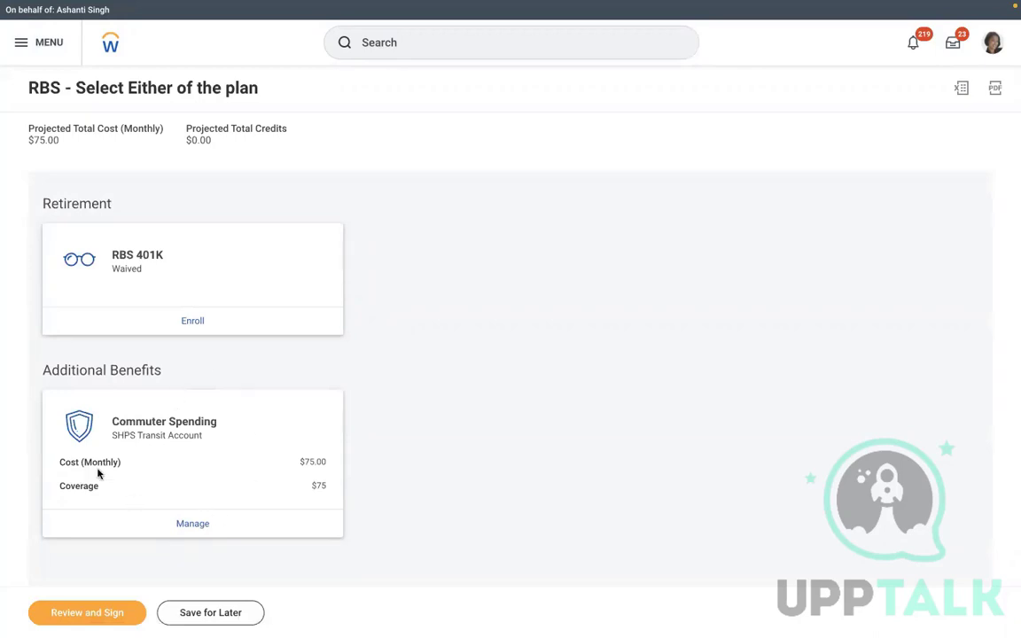
{"action": "left_click", "coordinate": [195, 530]}
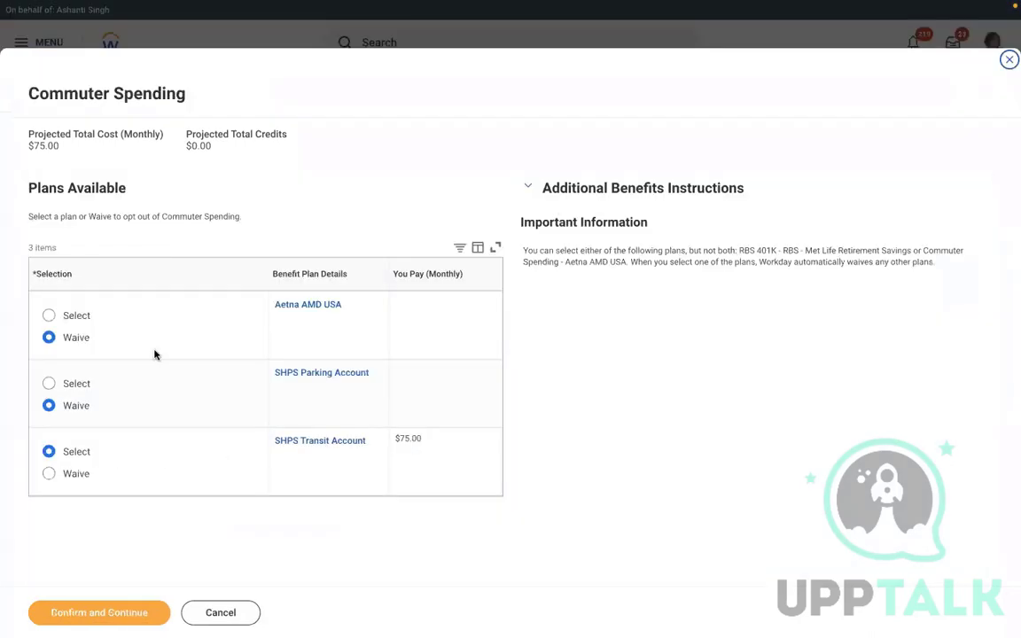
{"action": "left_click", "coordinate": [50, 316]}
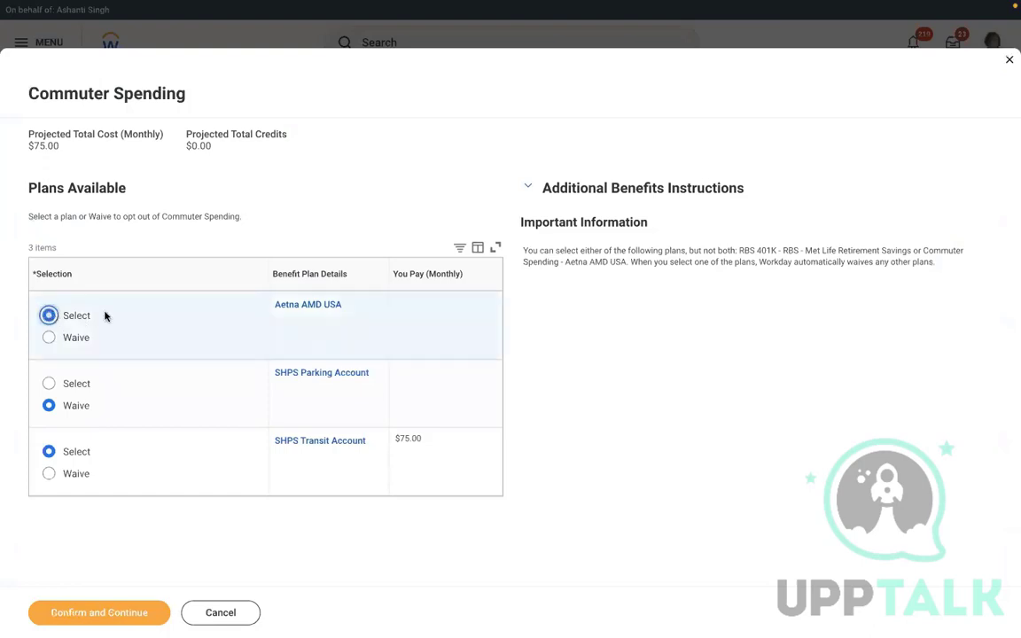
{"action": "triple_click", "coordinate": [291, 331]}
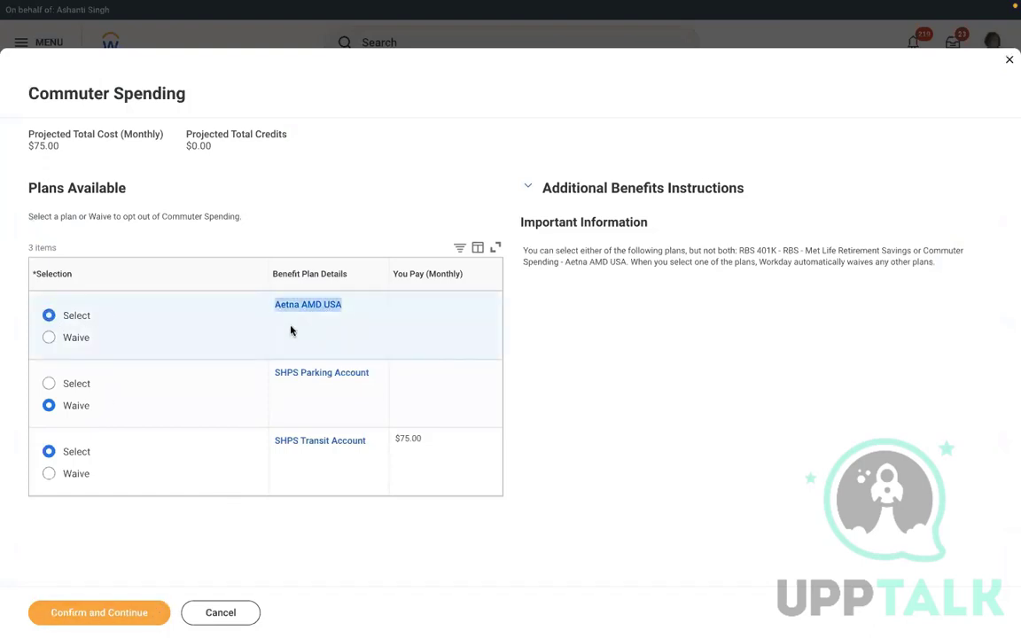
{"action": "left_click", "coordinate": [77, 612]}
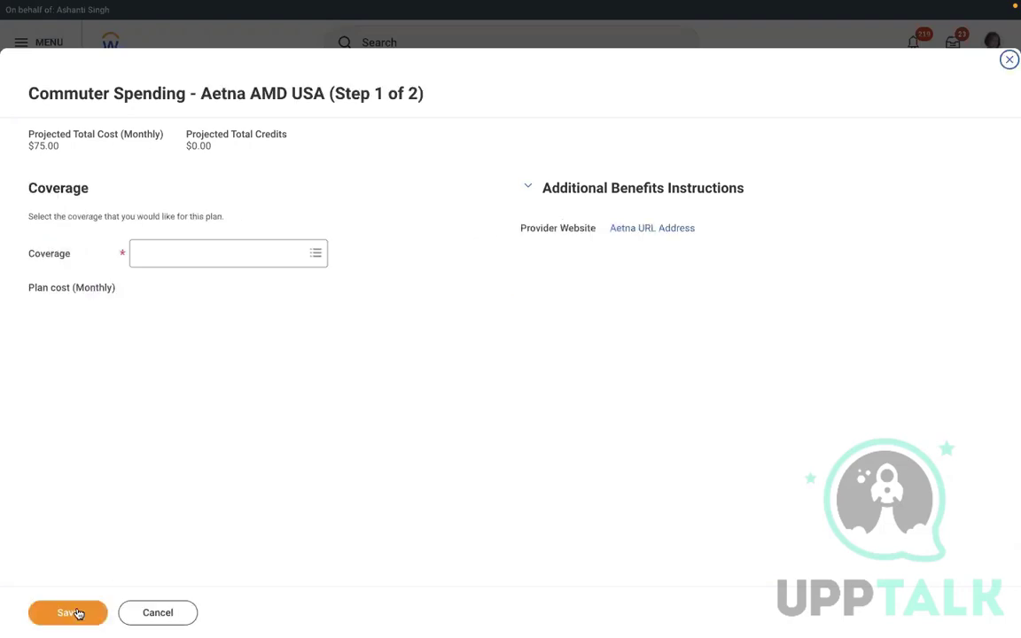
{"action": "left_click", "coordinate": [201, 251]}
{"action": "left_click", "coordinate": [184, 278]}
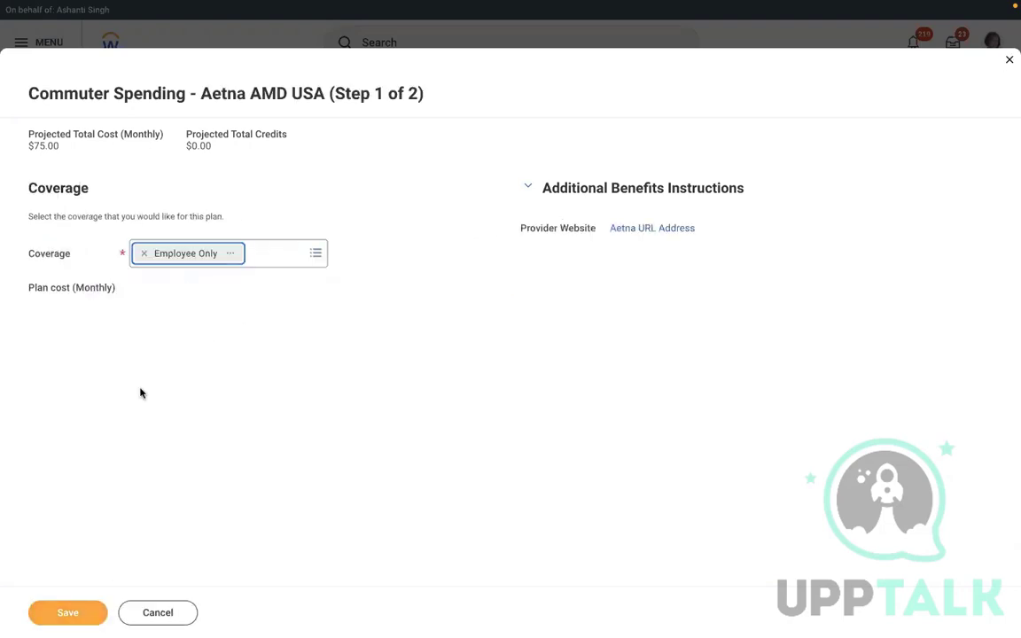
{"action": "left_click", "coordinate": [52, 615]}
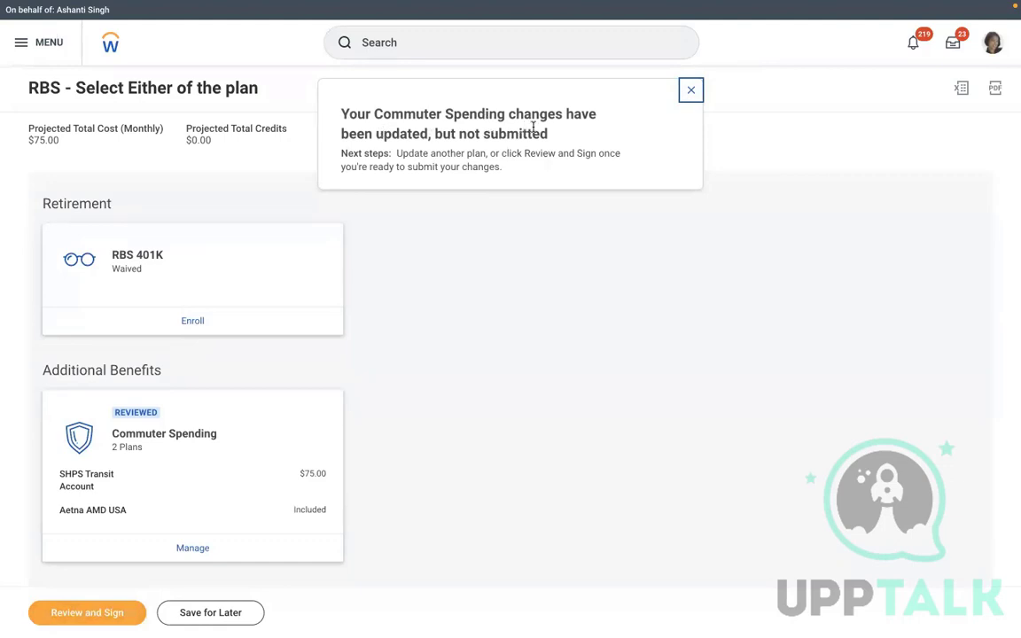
Enrol in the Met Life RBS 401K plan, accepting removal of Commuter Spending
{"action": "left_click", "coordinate": [187, 322]}
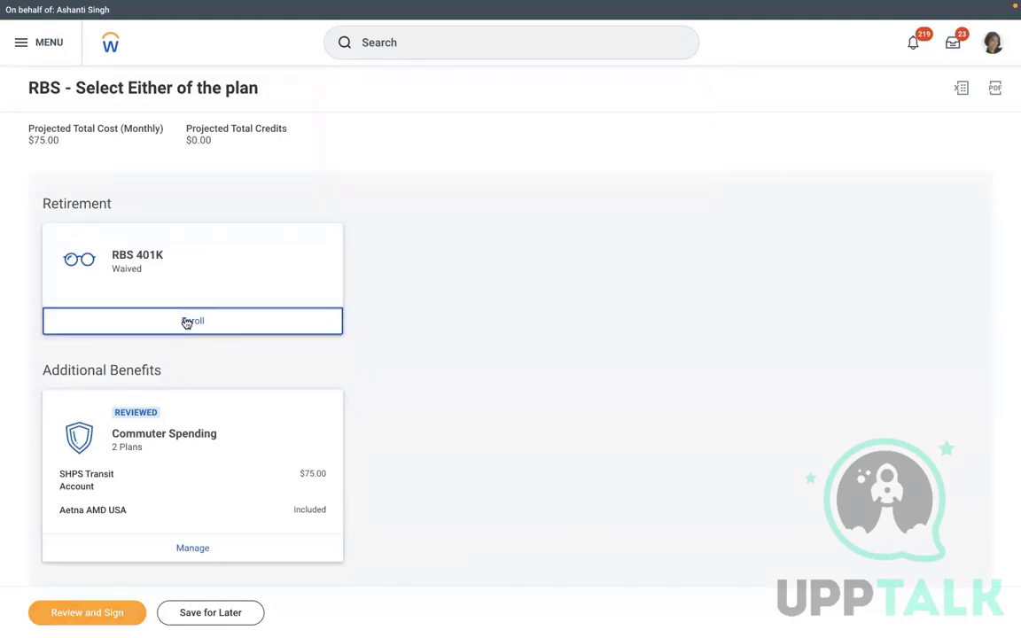
{"action": "left_click", "coordinate": [69, 317]}
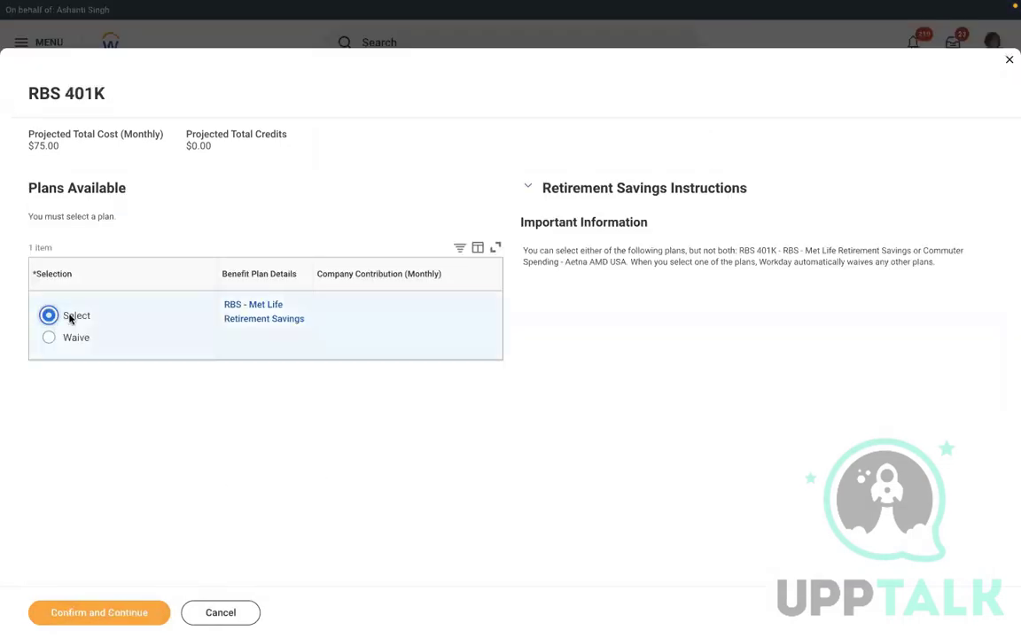
{"action": "left_click", "coordinate": [101, 613]}
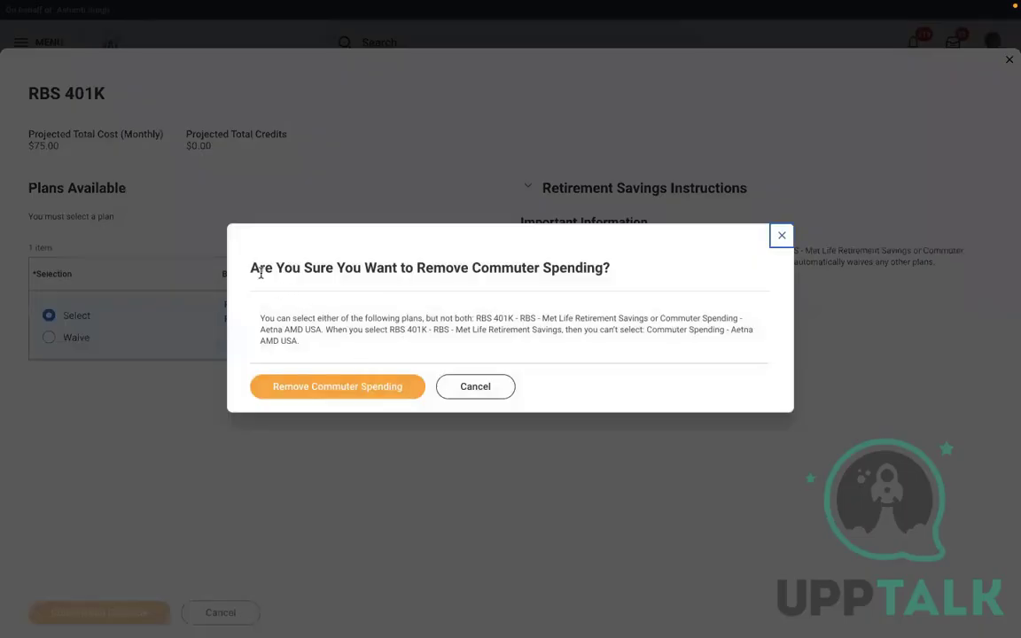
{"action": "left_click_drag", "start_coordinate": [258, 269], "coordinate": [608, 287]}
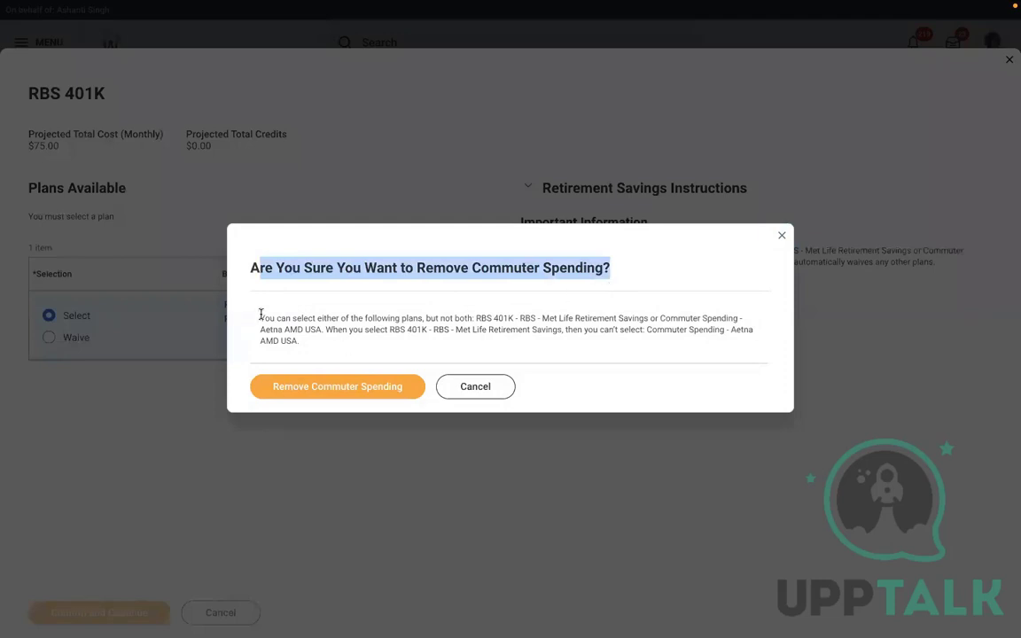
{"action": "left_click_drag", "start_coordinate": [261, 317], "coordinate": [307, 346]}
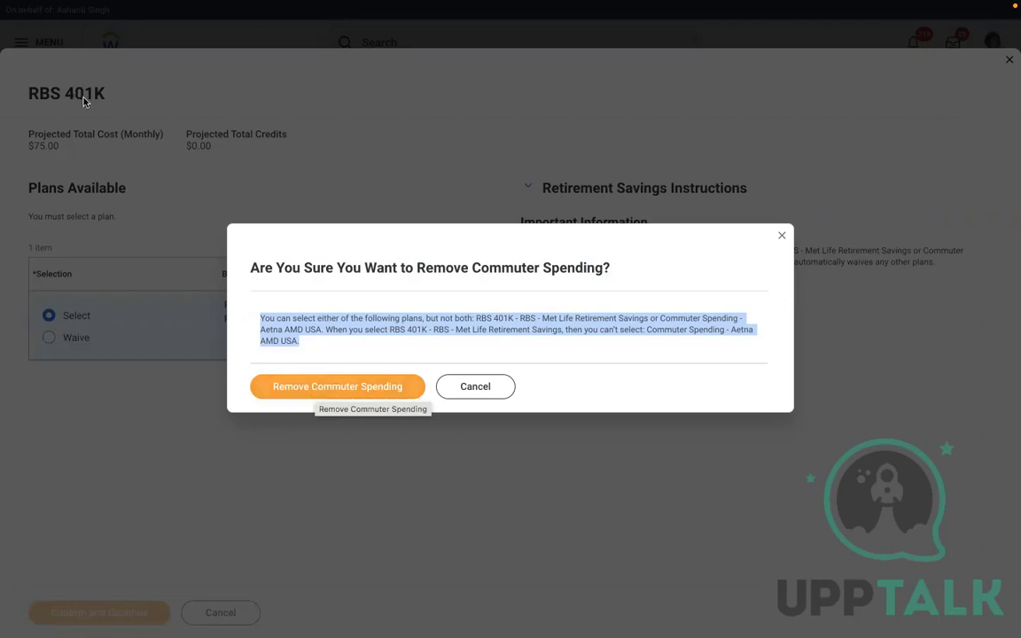
{"action": "left_click", "coordinate": [288, 387]}
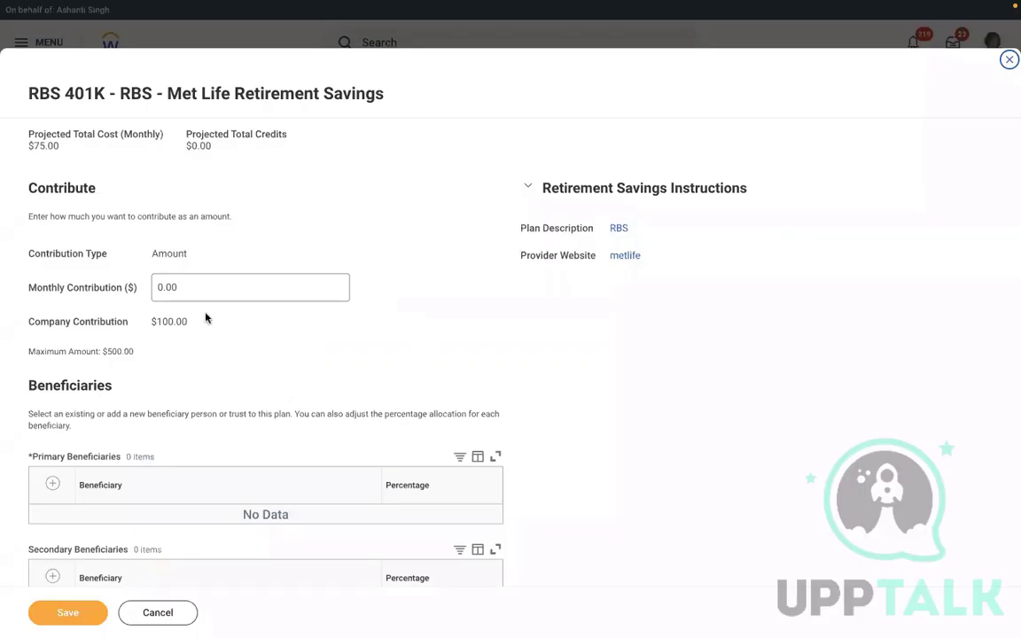
Set the 401K monthly contribution to 100.00, add an existing person as 100% primary beneficiary, and save
{"action": "left_click", "coordinate": [194, 289]}
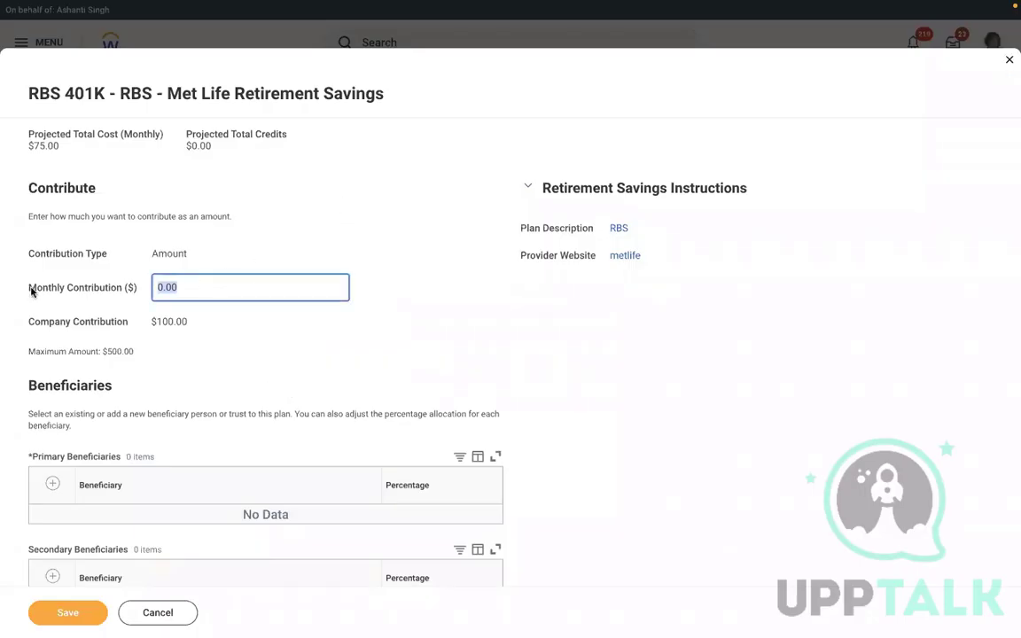
{"action": "key", "text": "BackSpace"}
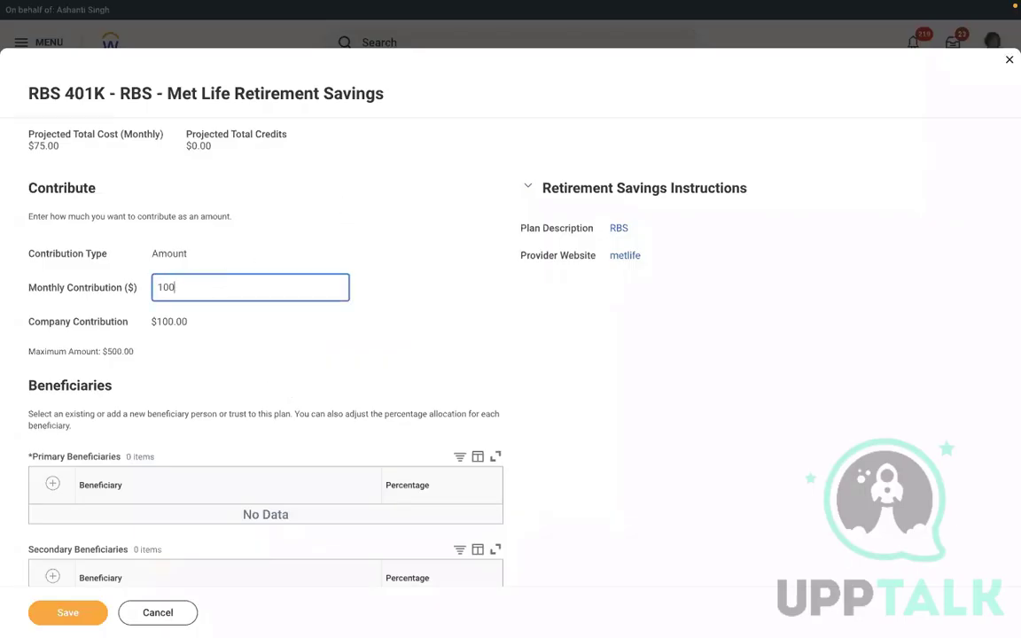
{"action": "left_click", "coordinate": [53, 486]}
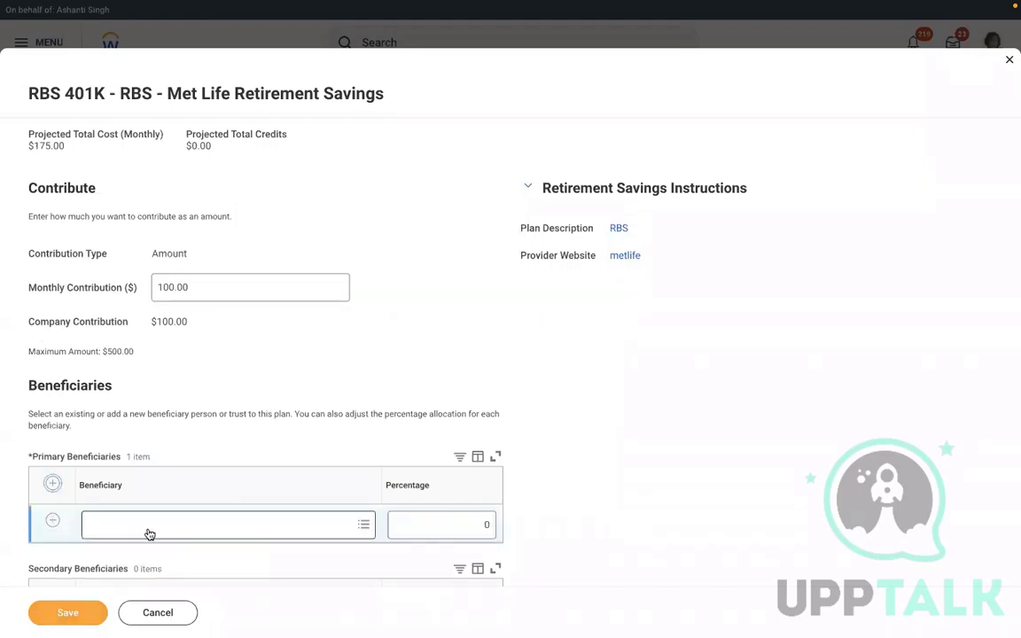
{"action": "left_click", "coordinate": [148, 529]}
{"action": "left_click", "coordinate": [152, 454]}
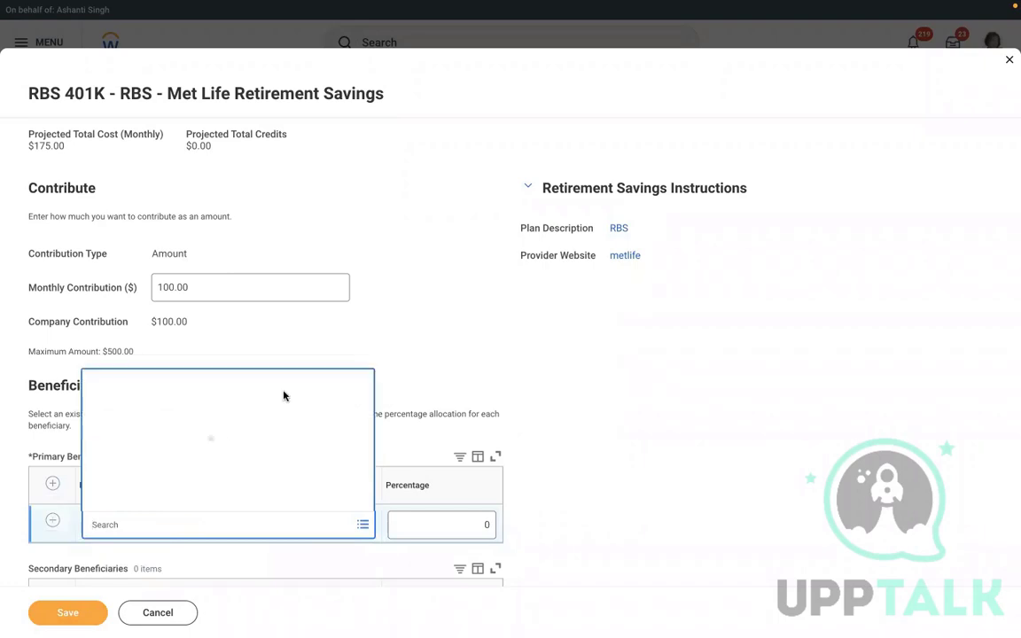
{"action": "left_click", "coordinate": [129, 490]}
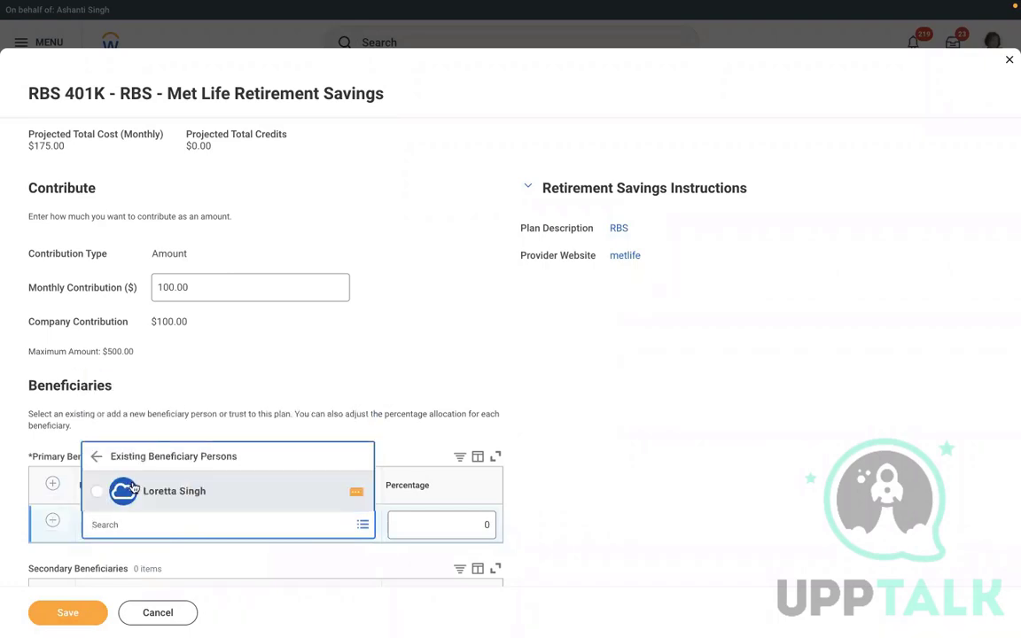
{"action": "left_click", "coordinate": [435, 523]}
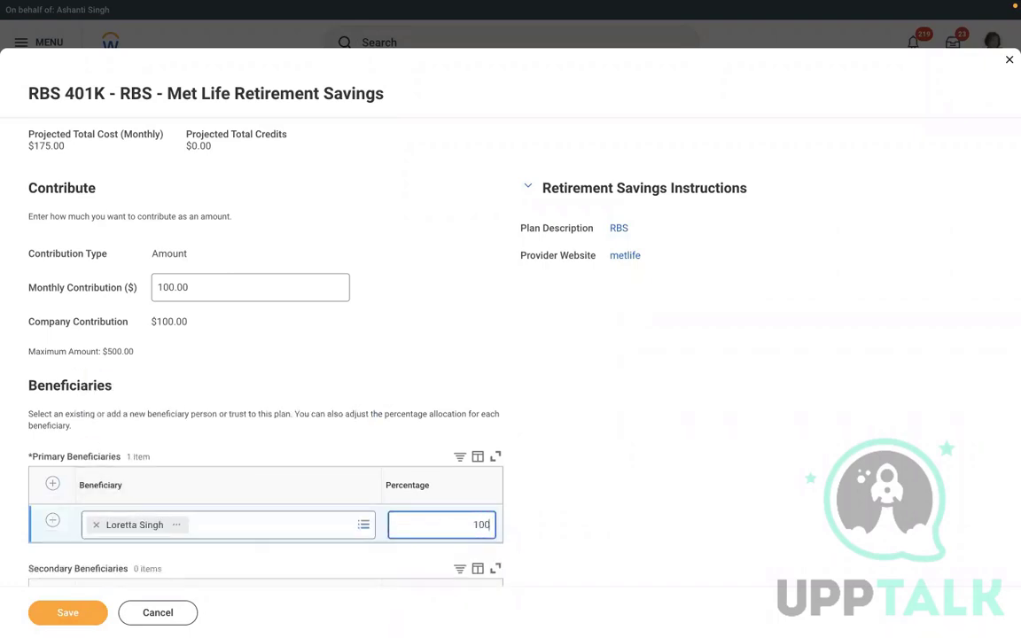
{"action": "type", "text": "100"}
{"action": "left_click", "coordinate": [49, 617]}
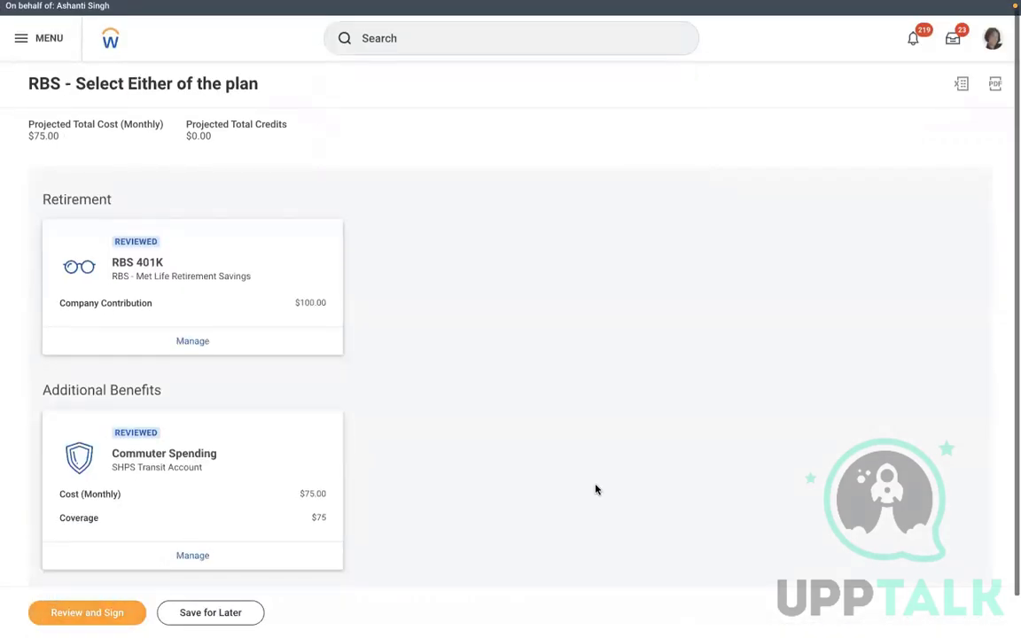
Review the election summary, then cancel without submitting
{"action": "scroll", "coordinate": [595, 489], "scroll_direction": "down", "scroll_amount": 1}
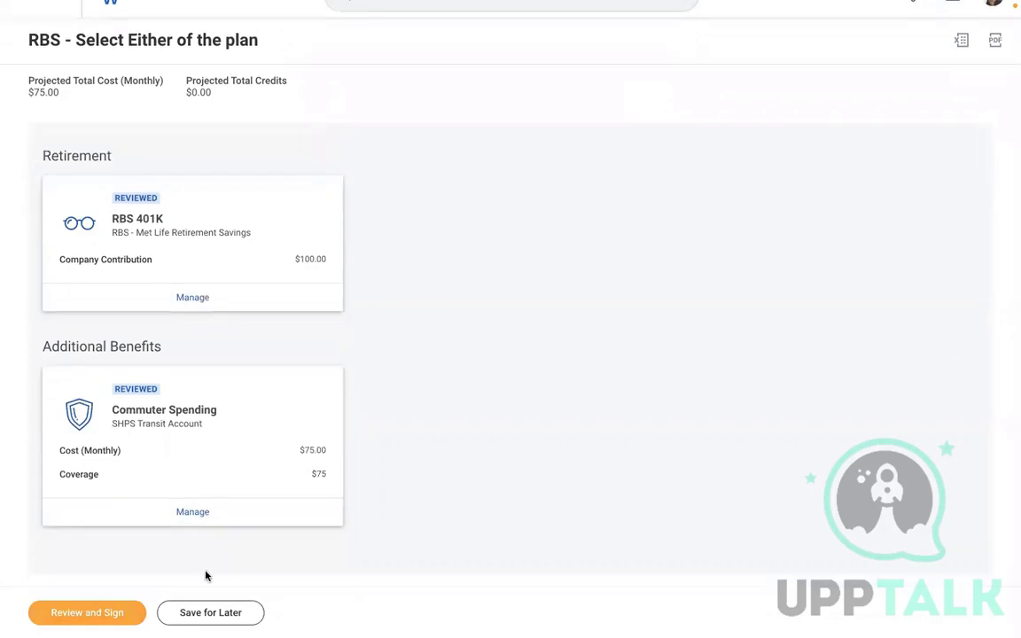
{"action": "left_click", "coordinate": [107, 612]}
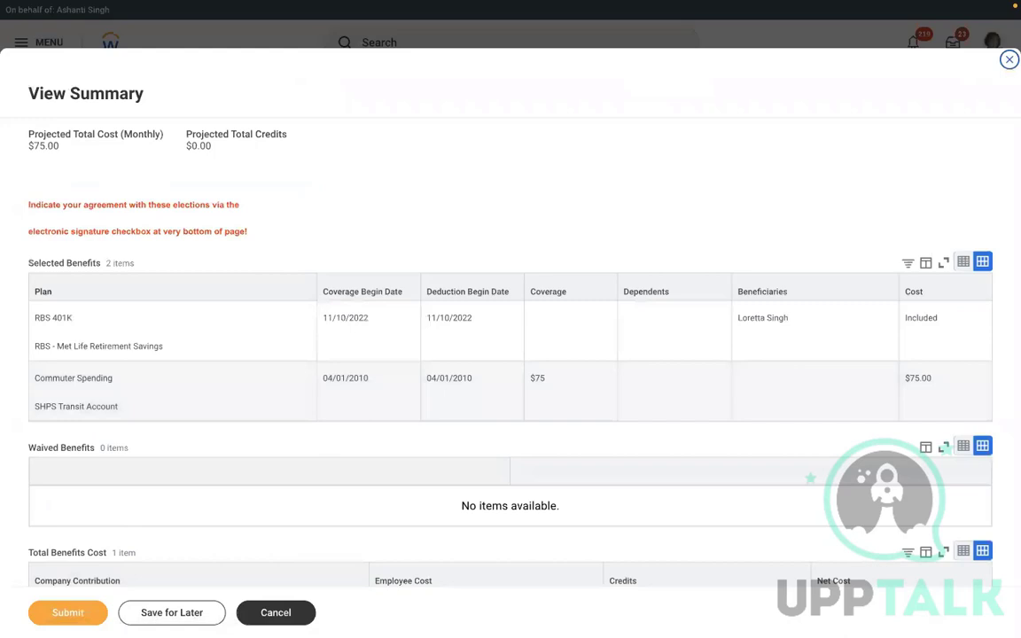
{"action": "left_click", "coordinate": [275, 612]}
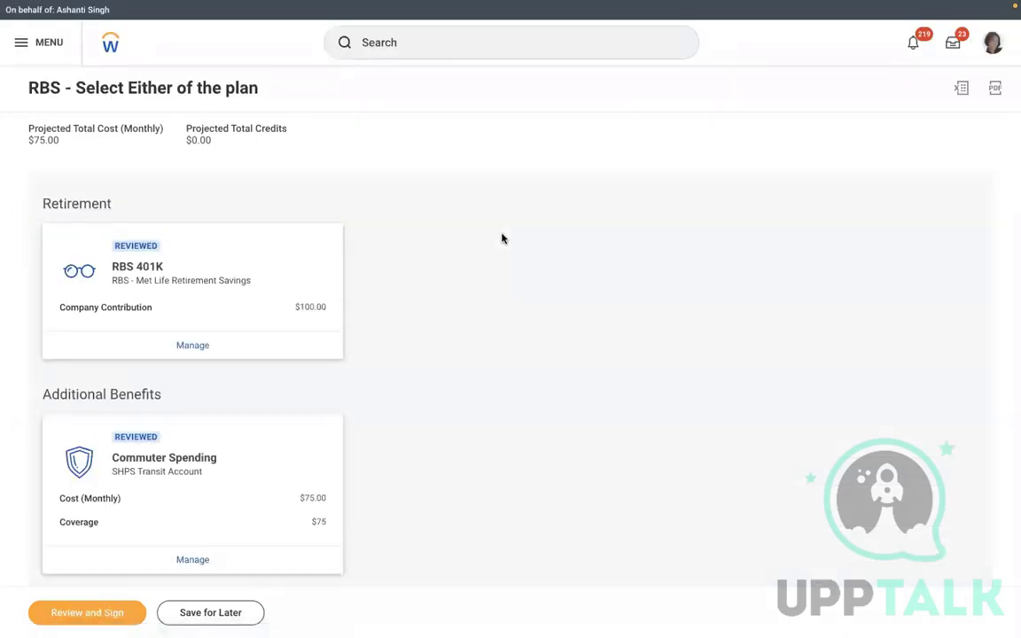
Search for 'STOP PROX' and open the Stop Proxy task
{"action": "left_click", "coordinate": [992, 44]}
{"action": "left_click", "coordinate": [489, 46]}
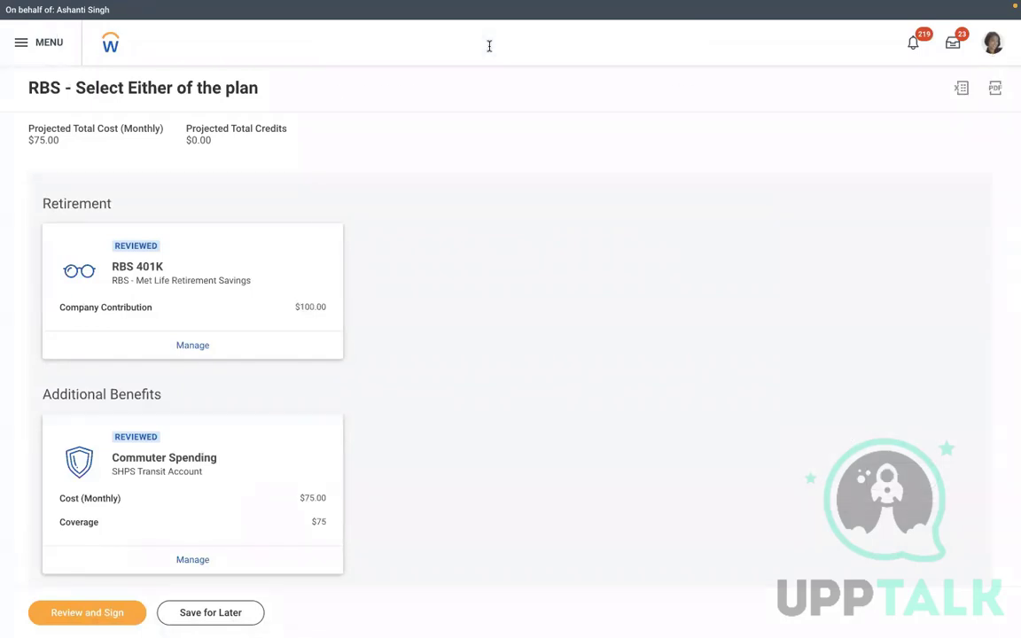
{"action": "type", "text": "STOP P"}
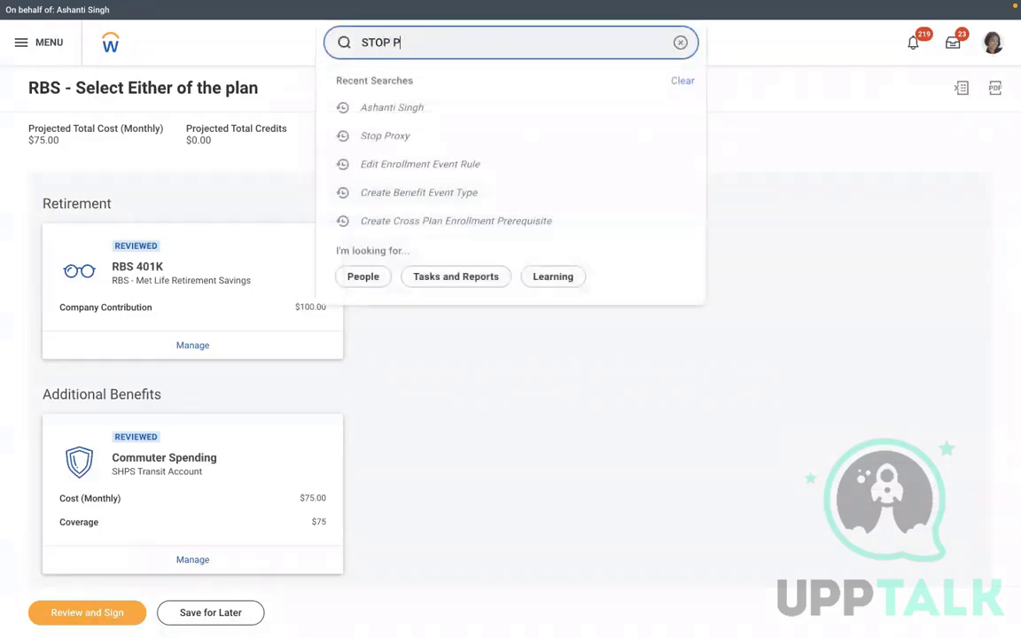
{"action": "type", "text": "ROXY"}
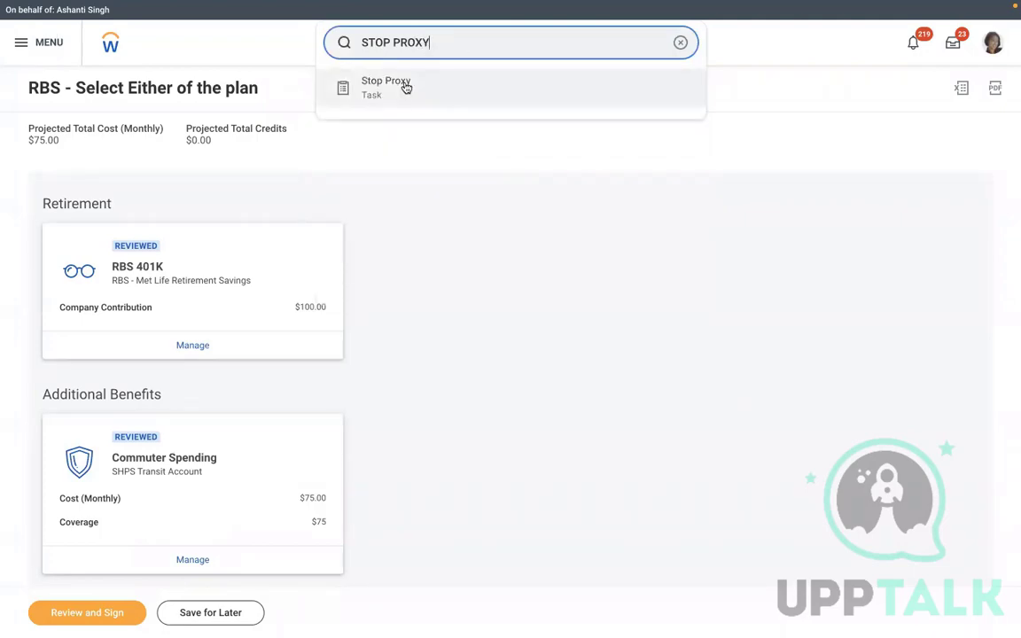
{"action": "left_click", "coordinate": [403, 85]}
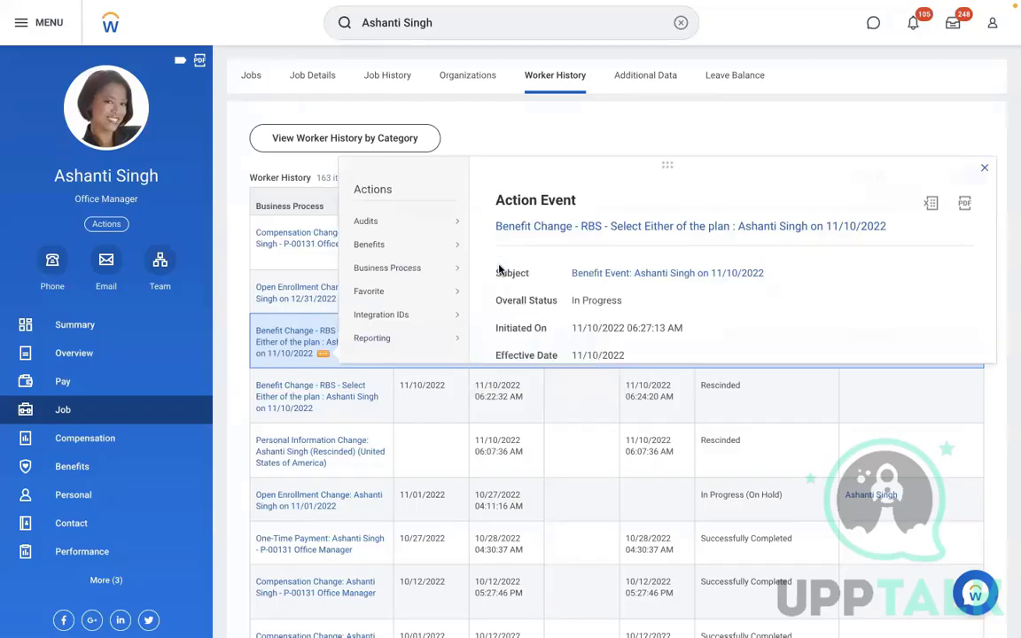
Cancel the in-progress RBS benefit change with the comment 'Test' and dismiss the notice
{"action": "left_click", "coordinate": [679, 324]}
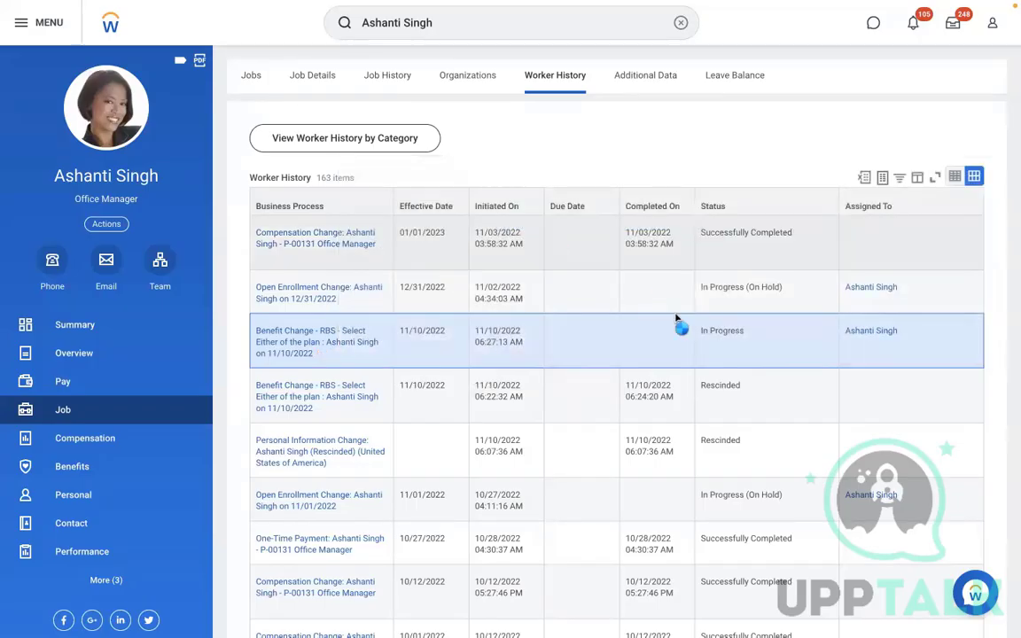
{"action": "scroll", "coordinate": [613, 380], "scroll_direction": "down", "scroll_amount": 3}
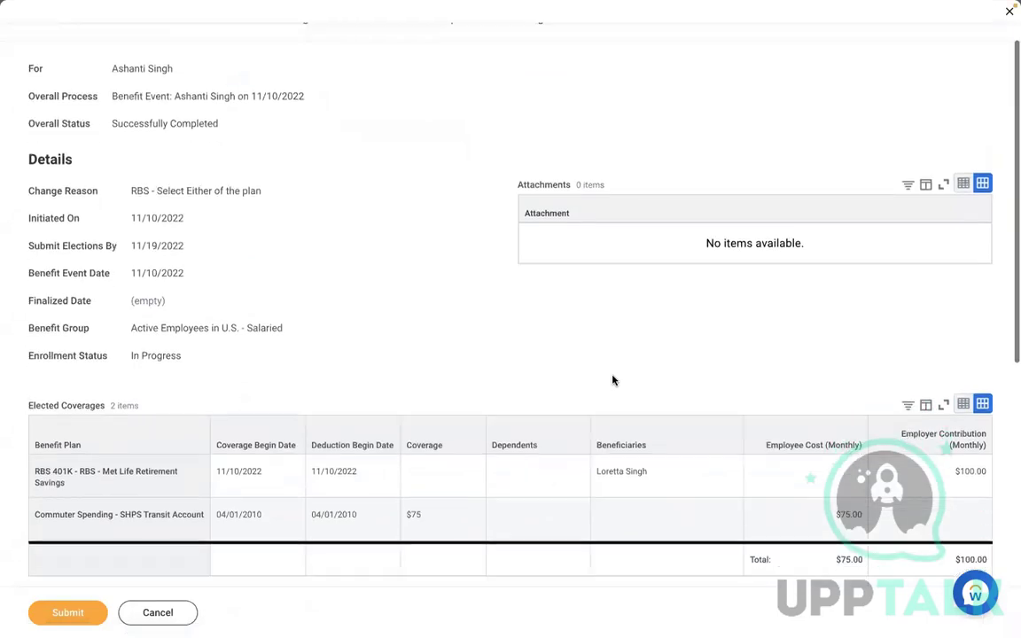
{"action": "scroll", "coordinate": [612, 381], "scroll_direction": "down", "scroll_amount": 2}
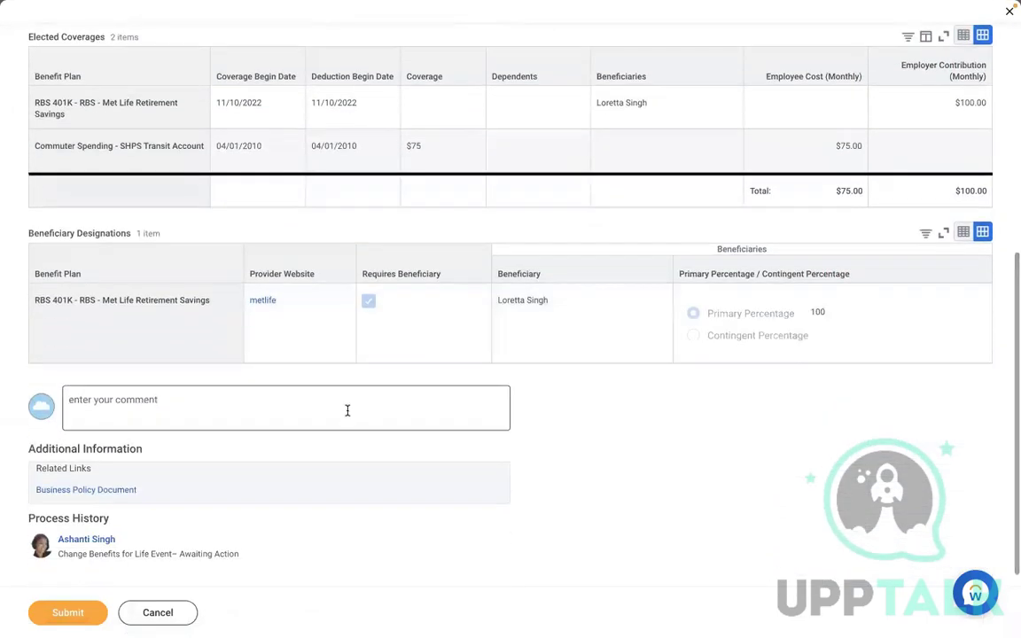
{"action": "left_click", "coordinate": [347, 410]}
{"action": "type", "text": "Test"}
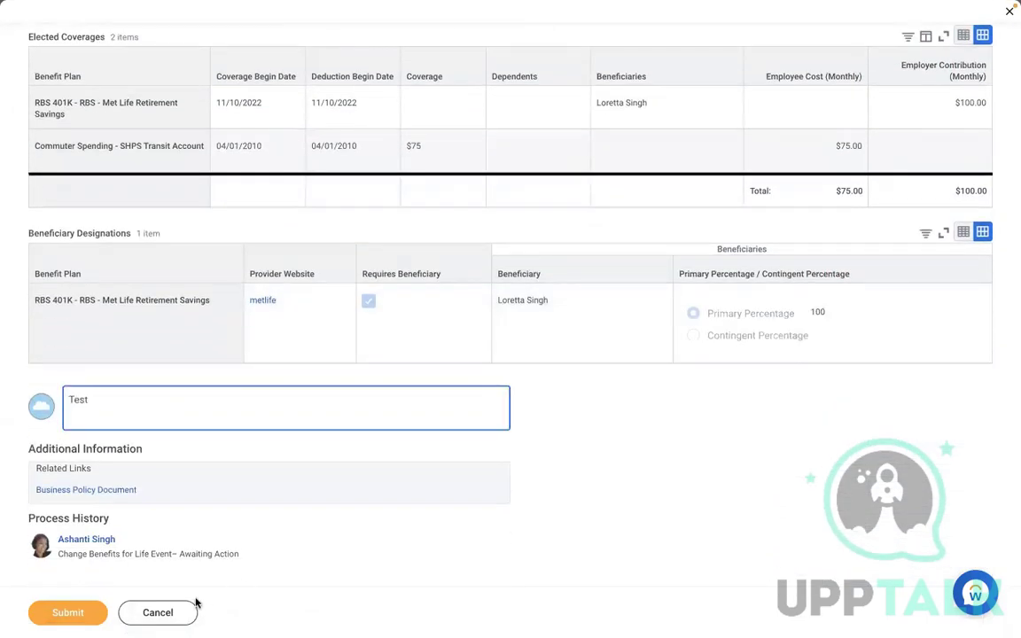
{"action": "left_click", "coordinate": [74, 612]}
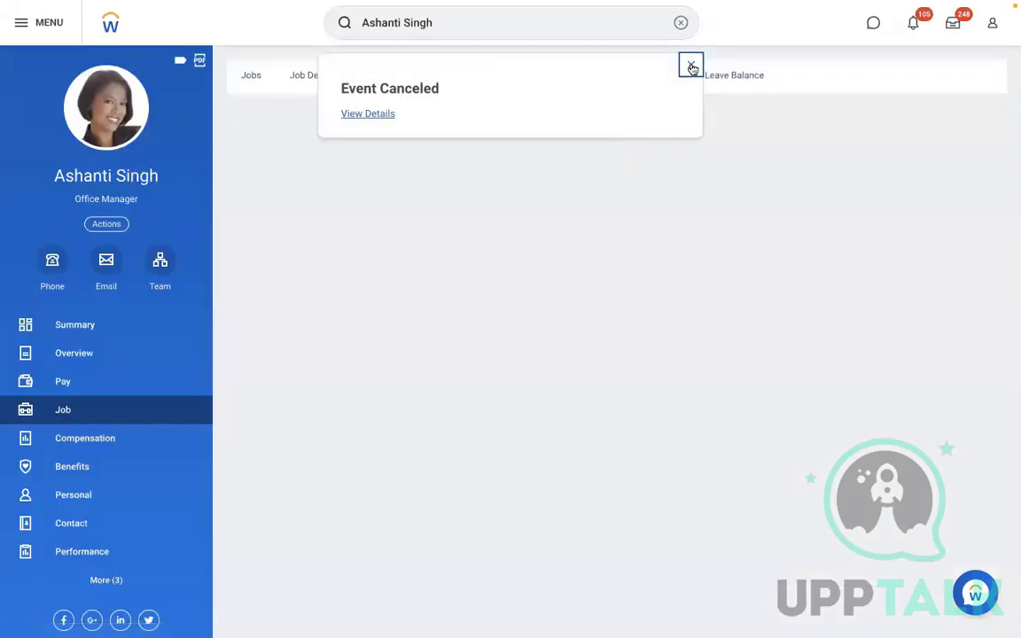
{"action": "left_click", "coordinate": [691, 67]}
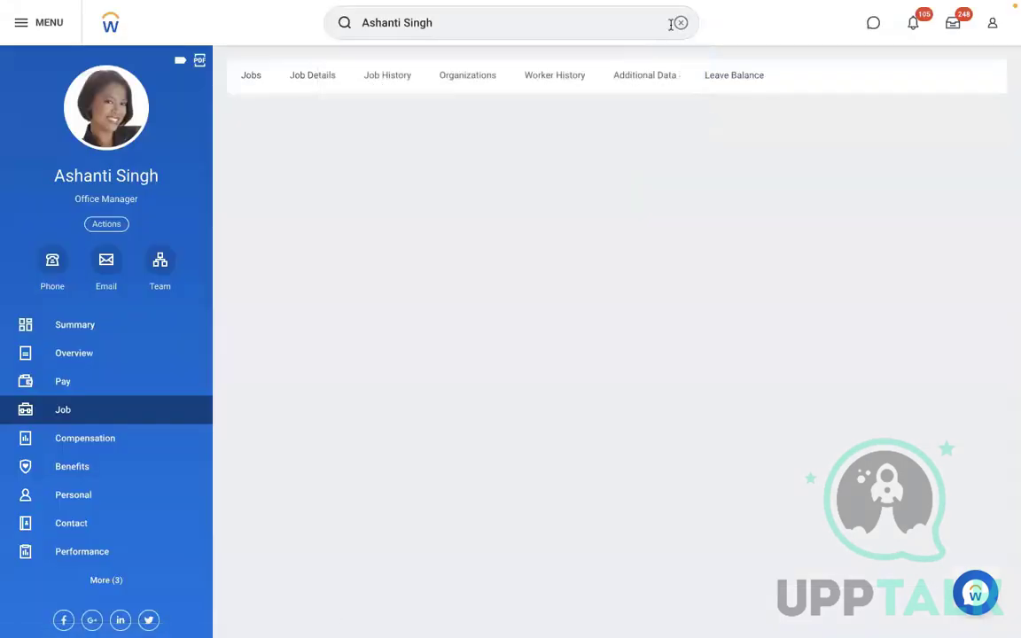
{"action": "left_click", "coordinate": [675, 24]}
Open Edit Cross Plan Enrollment Prerequisite for 'Select either 401k or Commuting plan', effective 11/02/2022
{"action": "type", "text": "edit "}
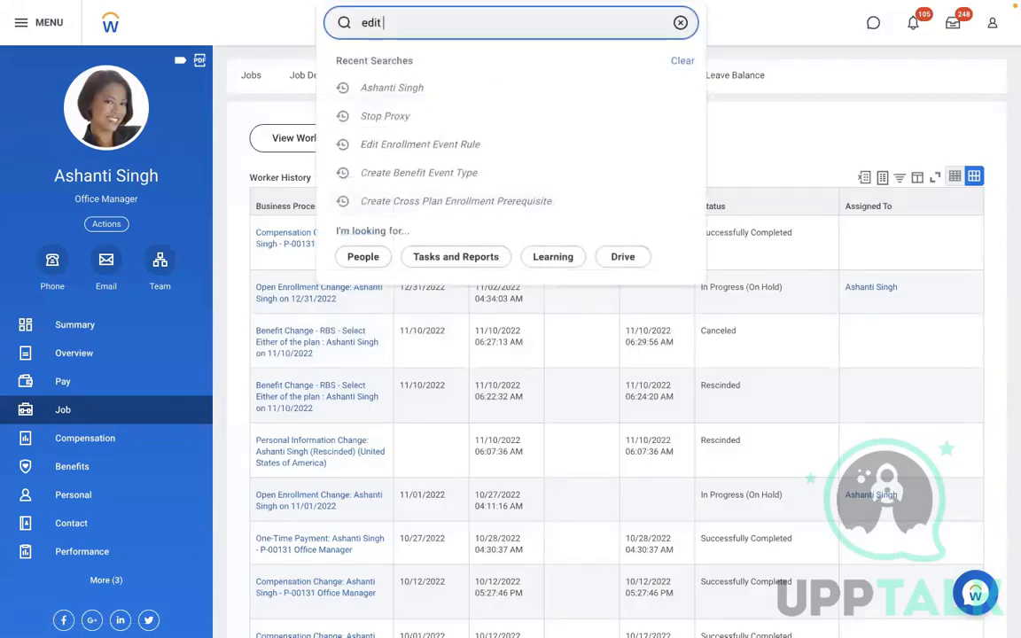
{"action": "type", "text": "c"}
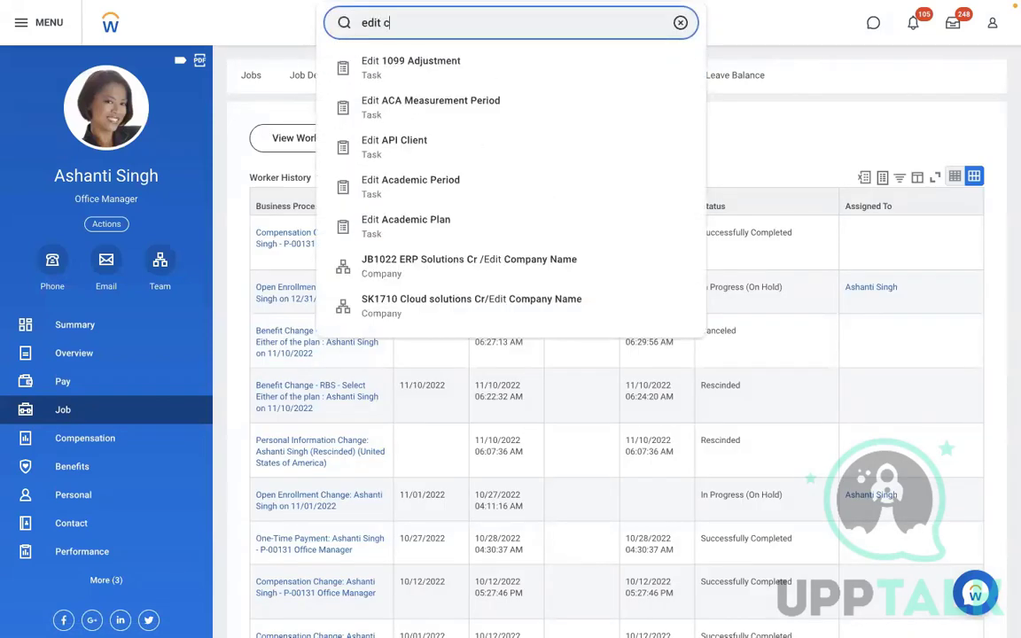
{"action": "type", "text": "ross pla"}
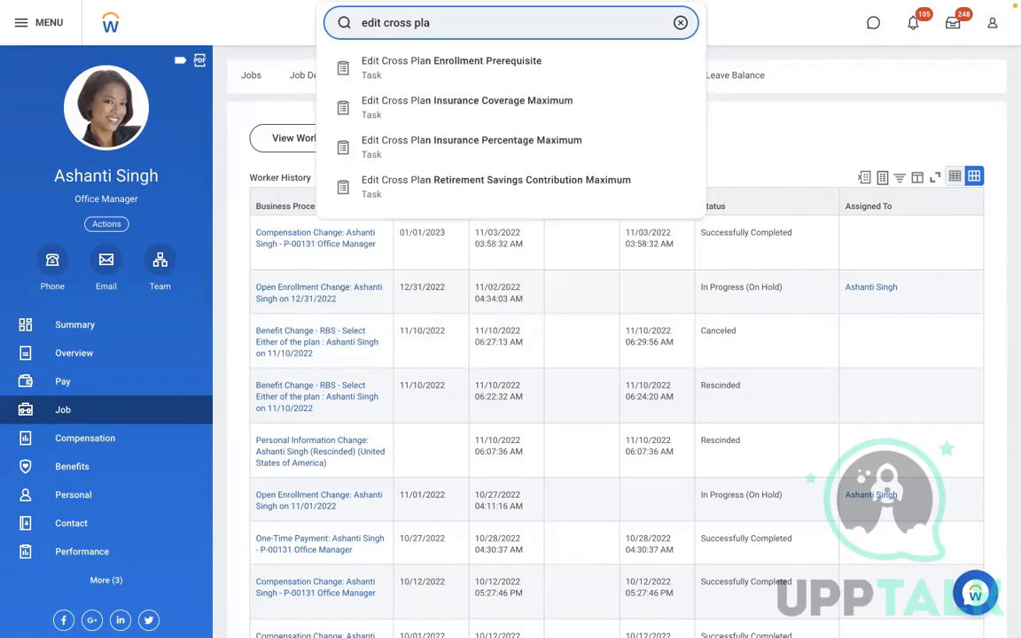
{"action": "left_click", "coordinate": [584, 68]}
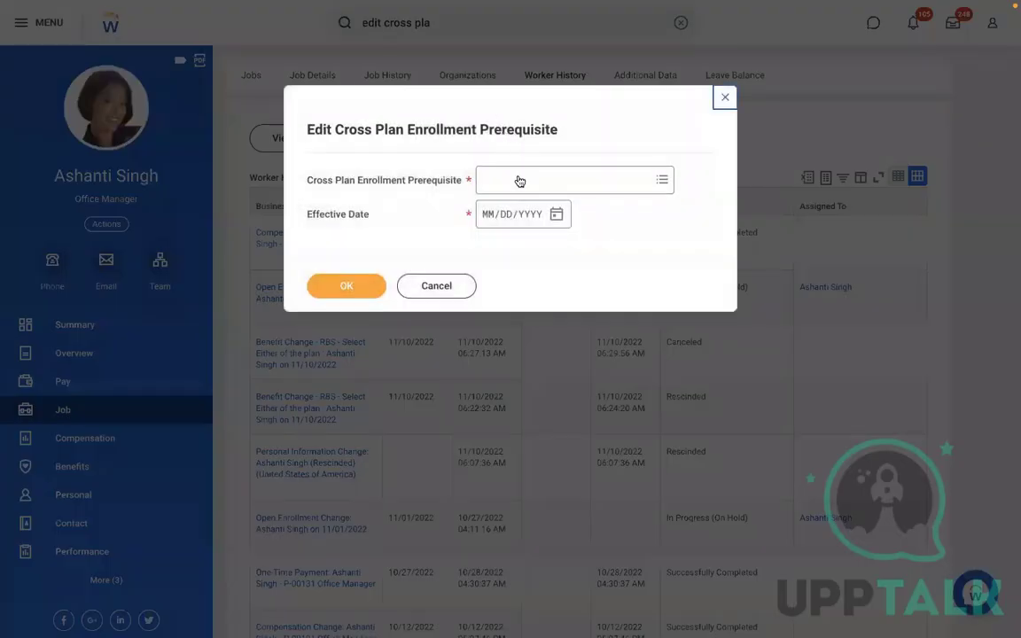
{"action": "left_click", "coordinate": [516, 179]}
{"action": "type", "text": "rbs"}
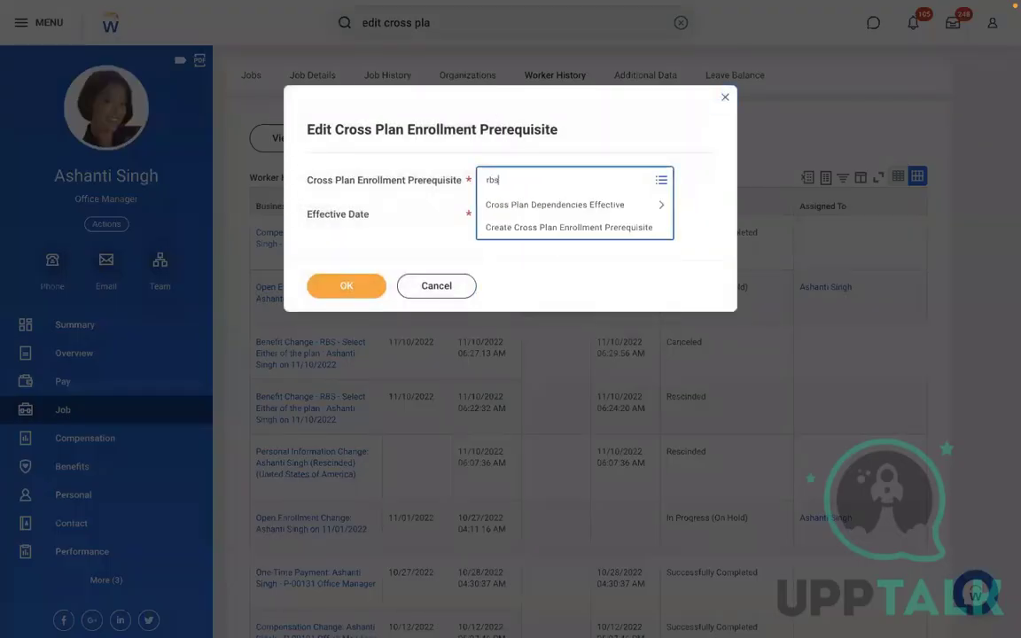
{"action": "key", "text": "Return"}
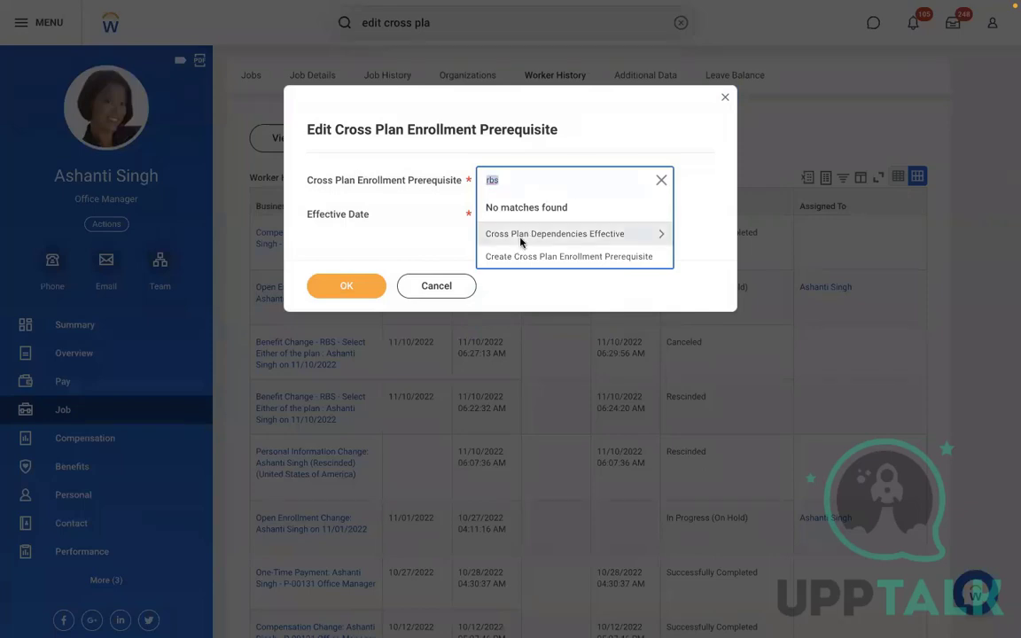
{"action": "left_click", "coordinate": [536, 234]}
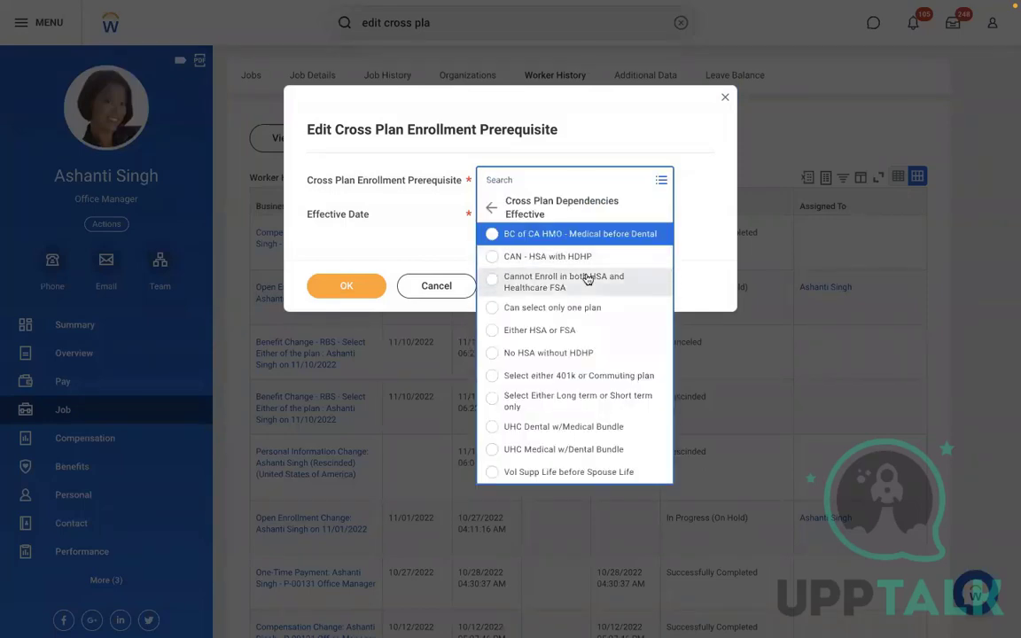
{"action": "key", "text": "Up"}
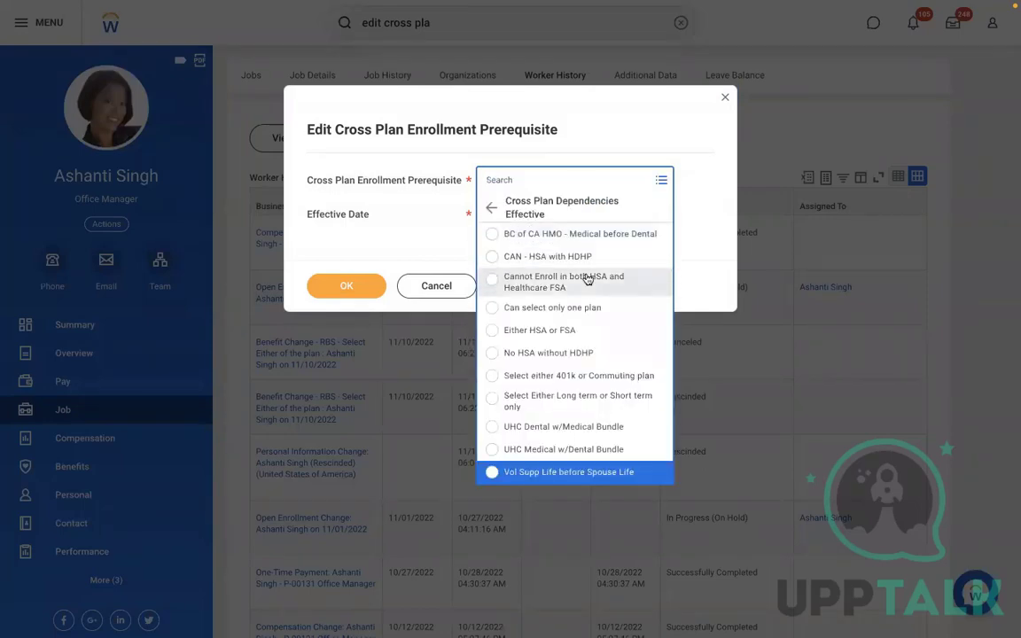
{"action": "key", "text": "Up"}
{"action": "key", "text": "Up"}
{"action": "key", "text": "Up"}
{"action": "key", "text": "Up"}
{"action": "key", "text": "Up"}
{"action": "key", "text": "Up"}
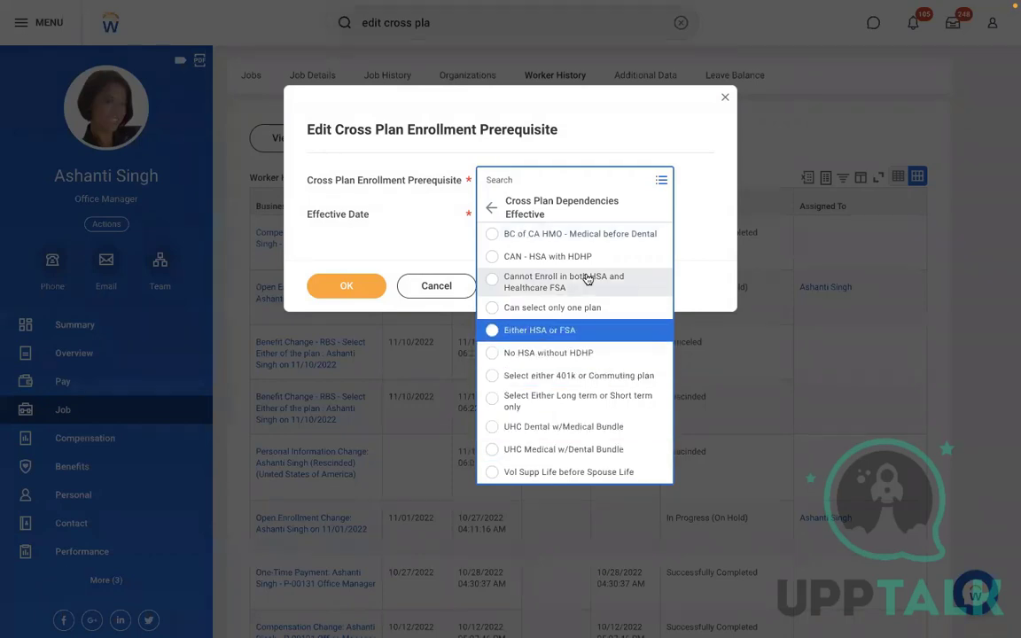
{"action": "key", "text": "Down"}
{"action": "key", "text": "Down"}
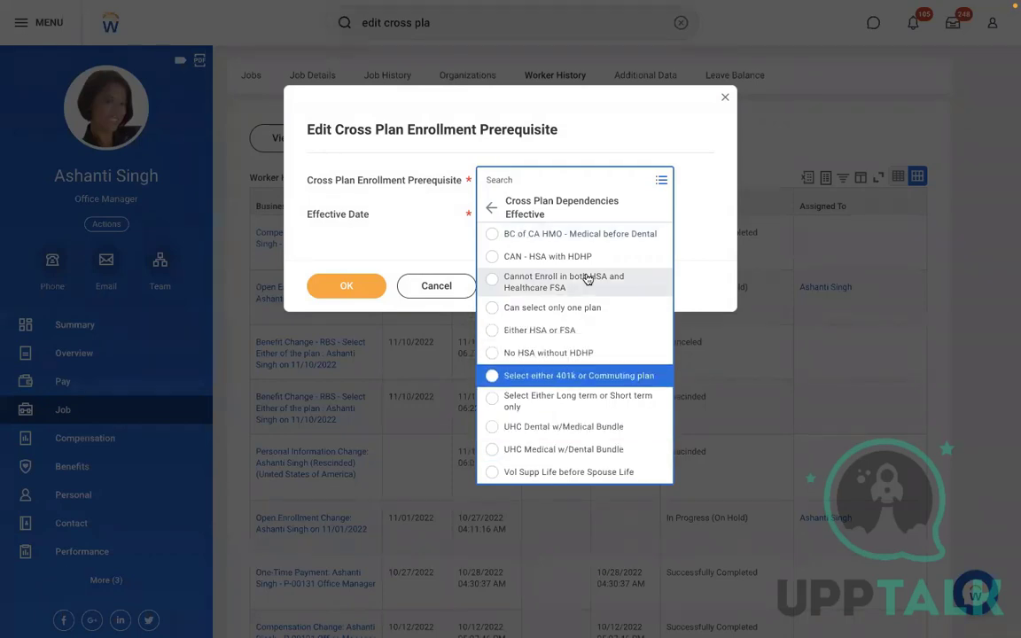
{"action": "key", "text": "Return"}
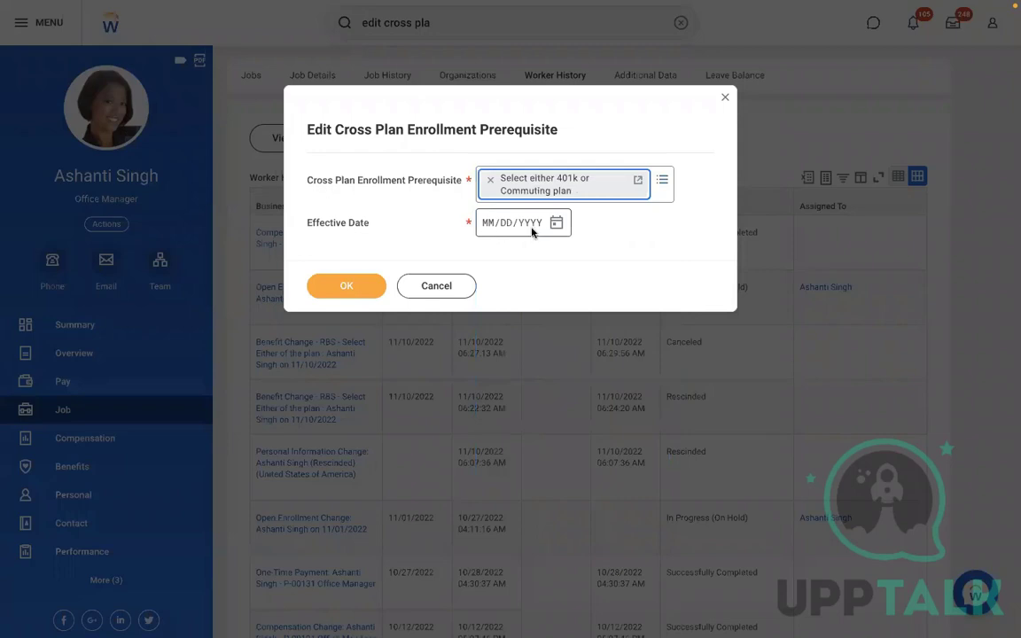
{"action": "left_click", "coordinate": [557, 225]}
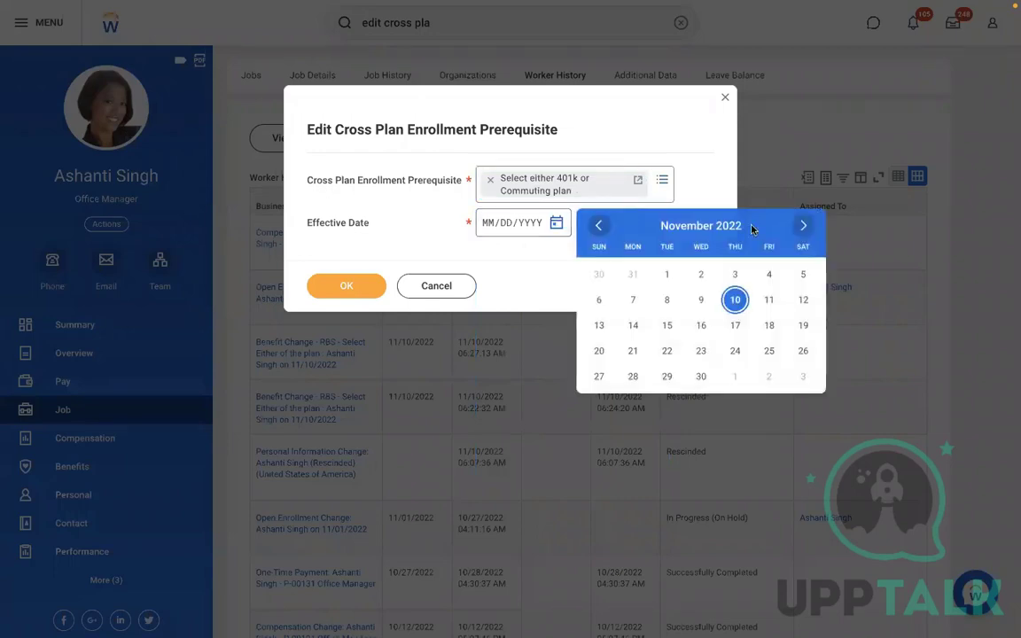
{"action": "left_click", "coordinate": [700, 280]}
{"action": "left_click", "coordinate": [368, 279]}
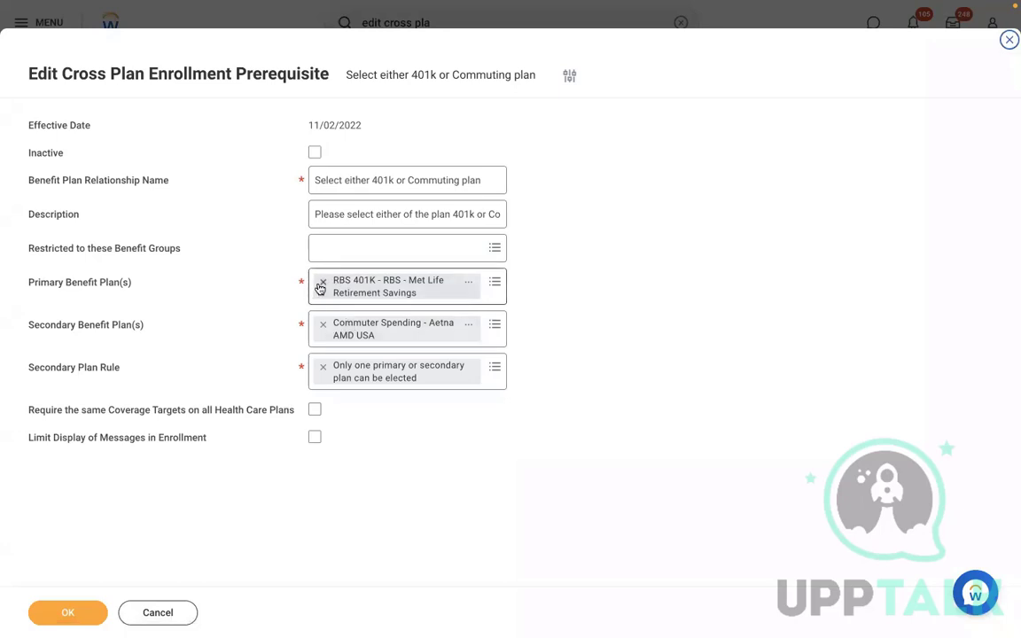
Change the Secondary Plan Rule to 'Must elect at least one secondary plan' and save
{"action": "left_click", "coordinate": [322, 367]}
{"action": "left_click", "coordinate": [336, 366]}
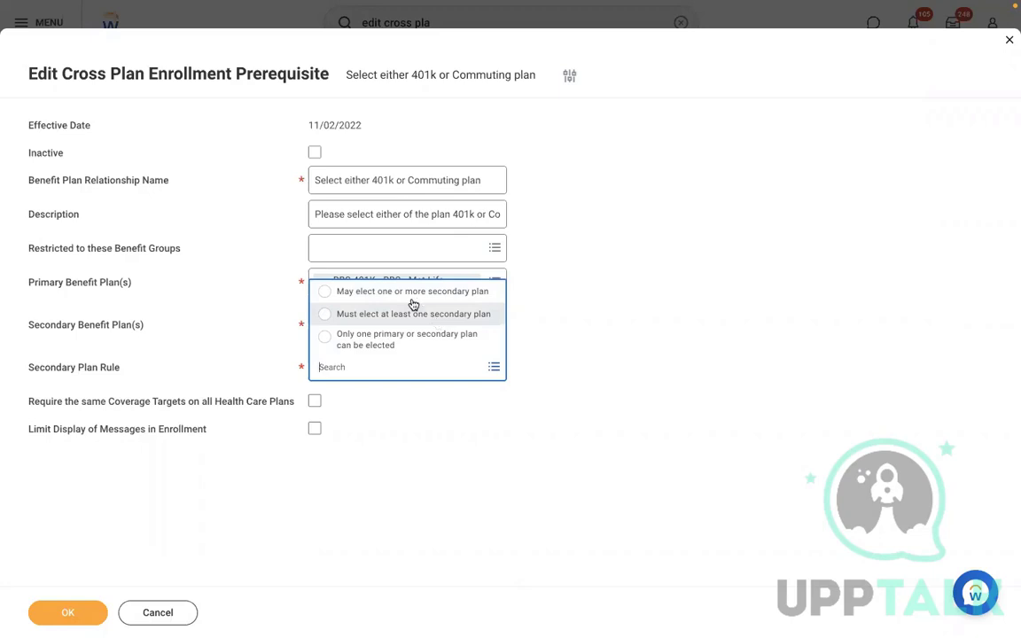
{"action": "left_click", "coordinate": [370, 315]}
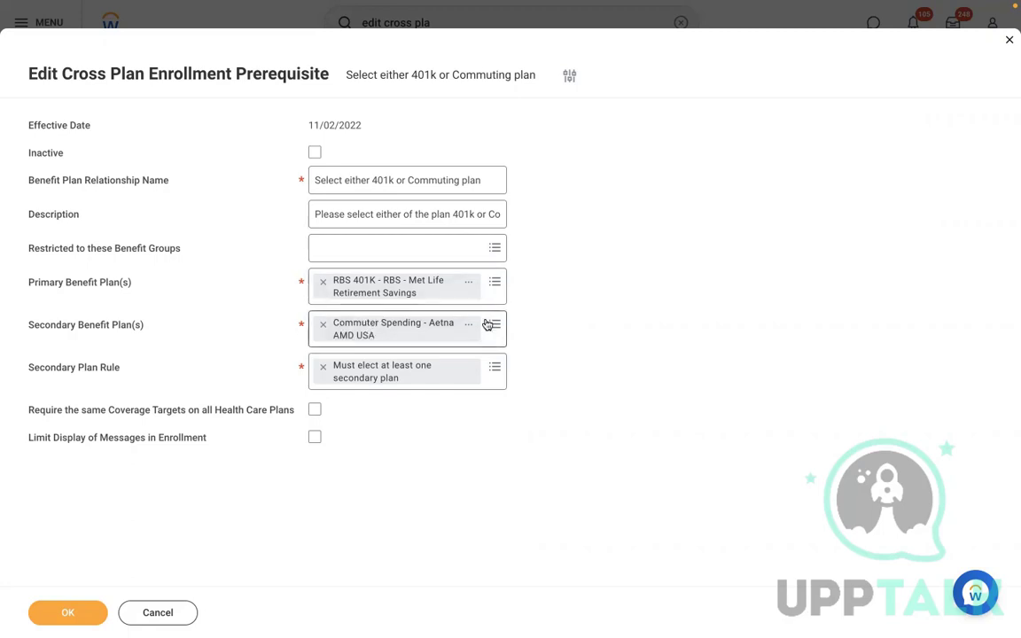
{"action": "mouse_move", "coordinate": [486, 326]}
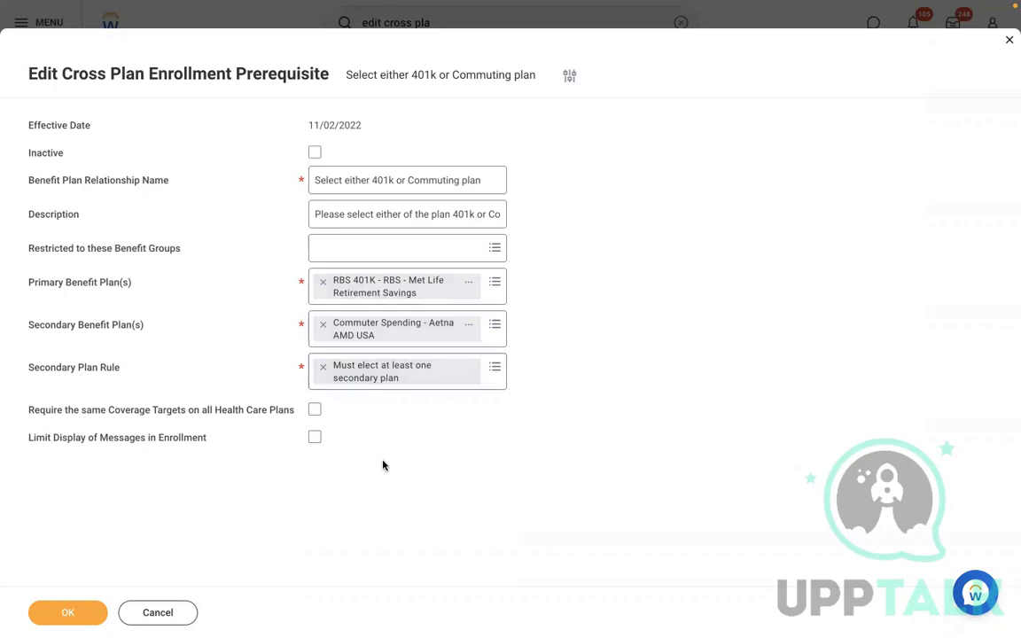
{"action": "left_click", "coordinate": [62, 612]}
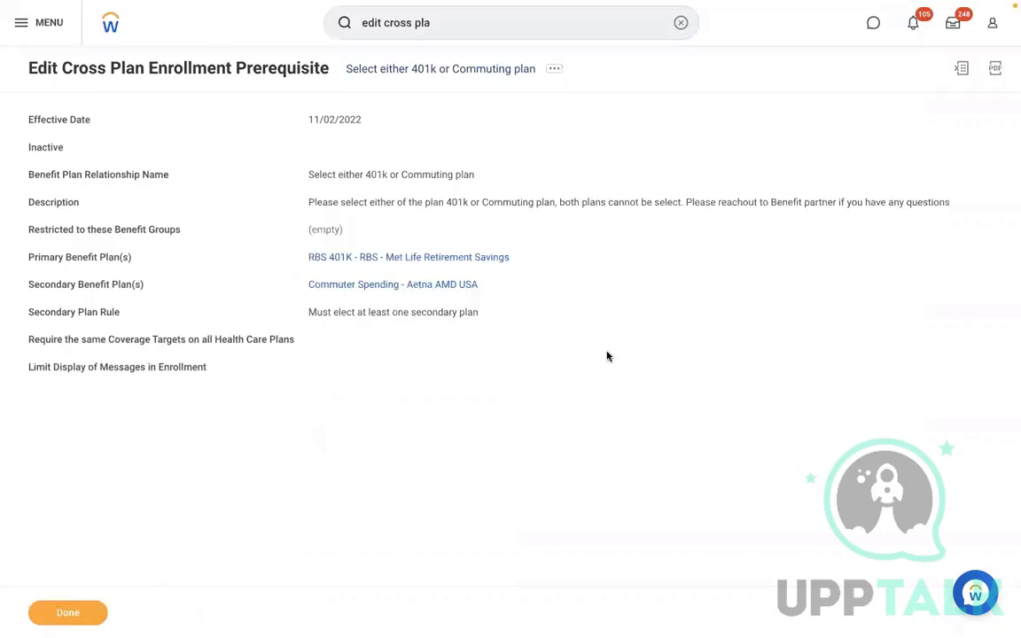
Reopen the worker's profile from Recent Searches and go to her Job details
{"action": "left_click", "coordinate": [681, 23]}
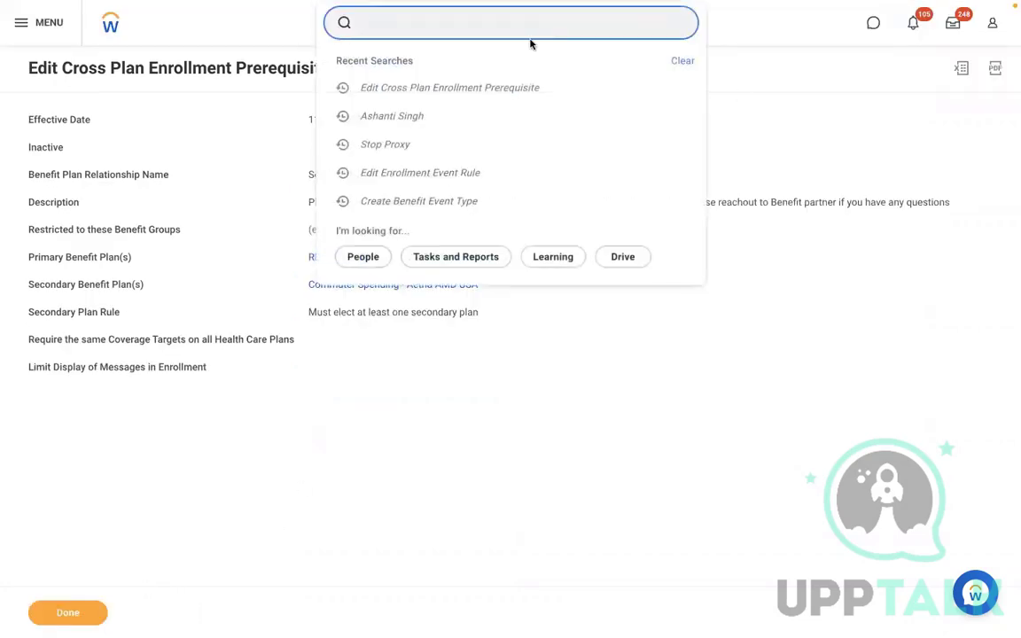
{"action": "left_click", "coordinate": [420, 119]}
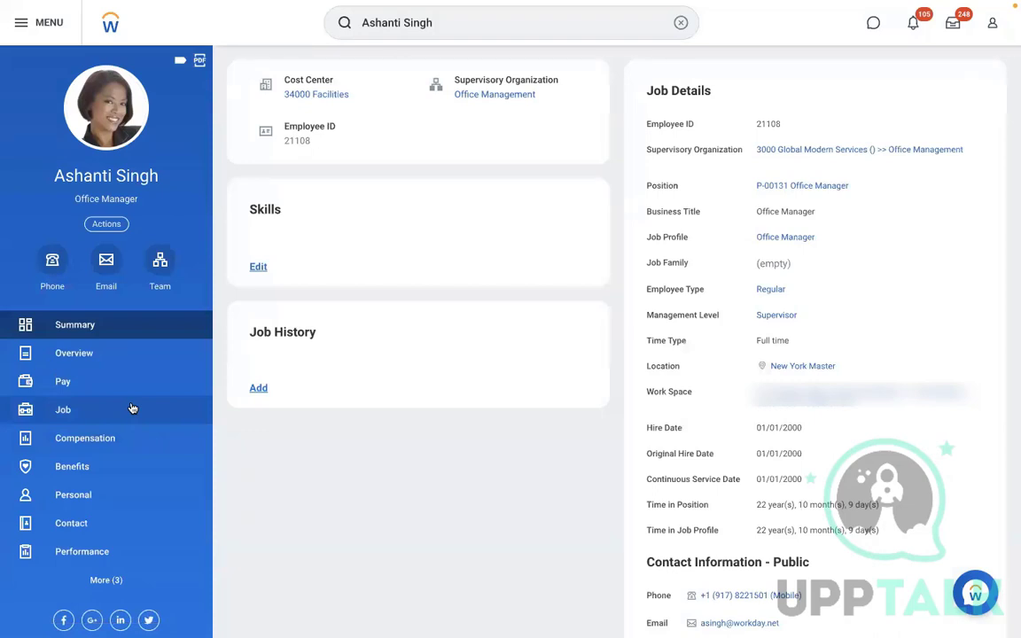
{"action": "left_click", "coordinate": [100, 387]}
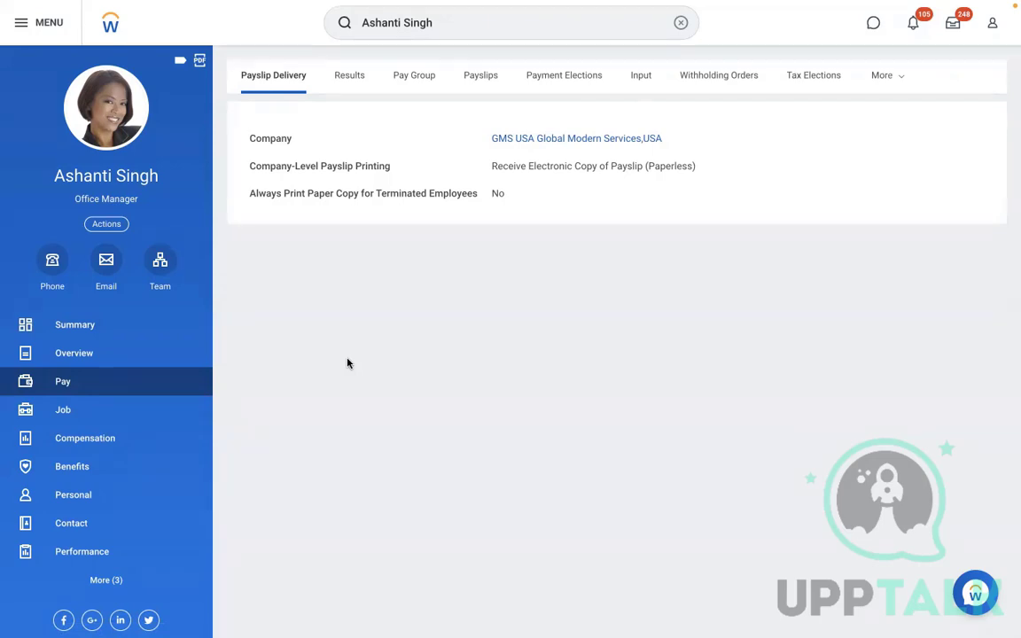
{"action": "left_click", "coordinate": [64, 411]}
Show her Worker History with the canceled and rescinded RBS benefit changes, then check the Benefits actions
{"action": "left_click", "coordinate": [556, 80]}
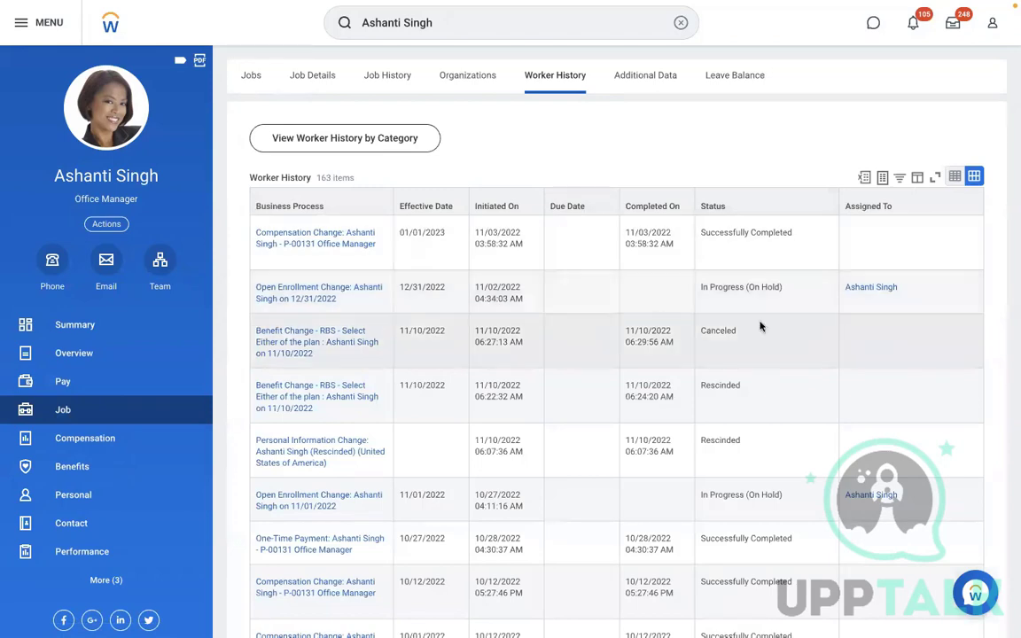
{"action": "left_click", "coordinate": [827, 334]}
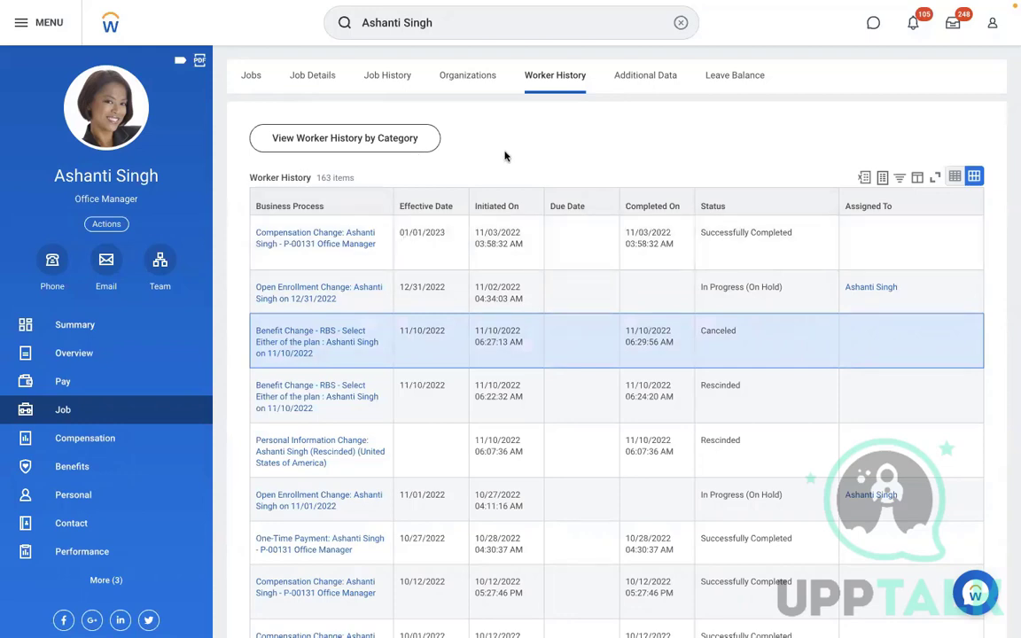
{"action": "left_click", "coordinate": [107, 224]}
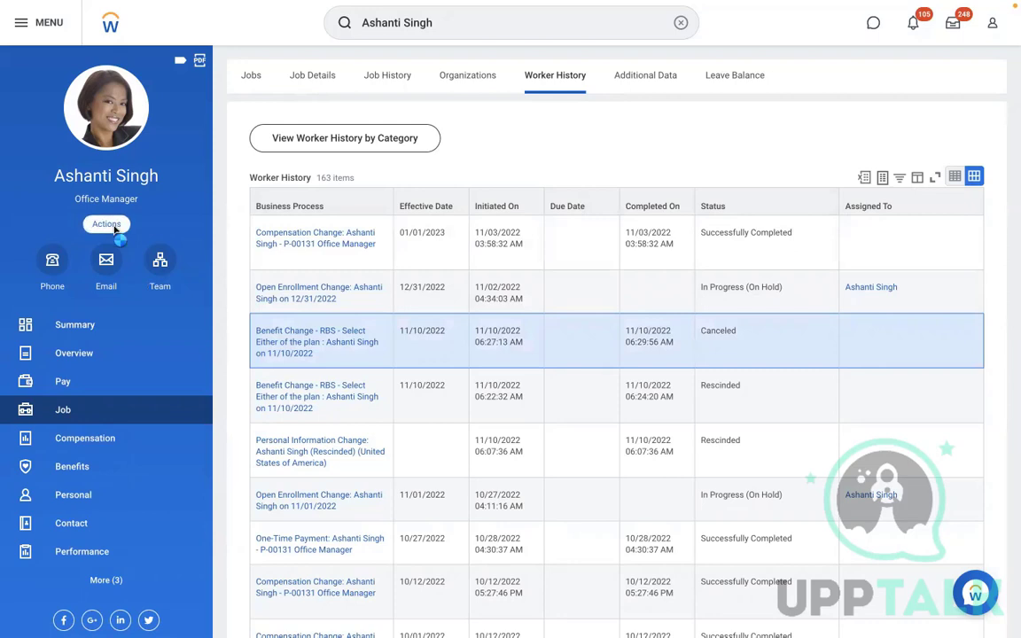
{"action": "mouse_move", "coordinate": [139, 299]}
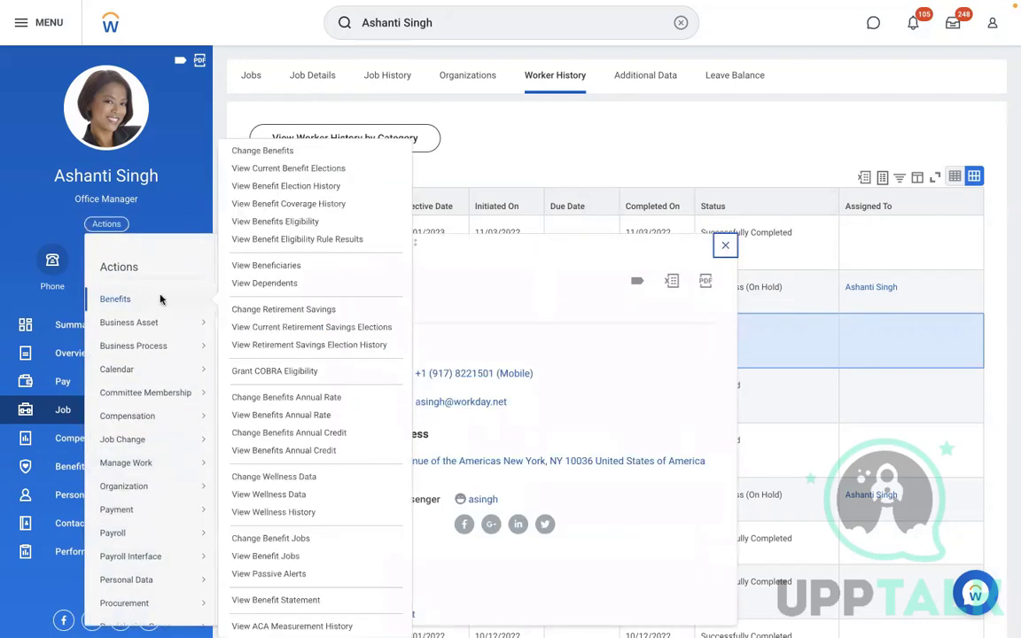
{"action": "left_click", "coordinate": [603, 134]}
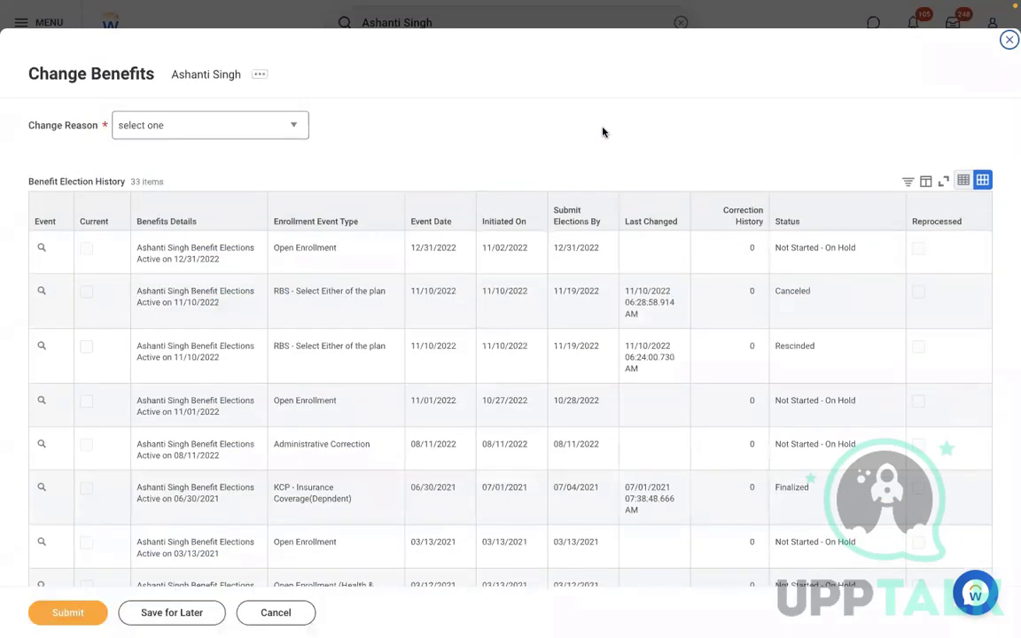
Choose change reason 'RBS - Select Either of the plan' with benefit event date 11/10/2022
{"action": "left_click", "coordinate": [281, 132]}
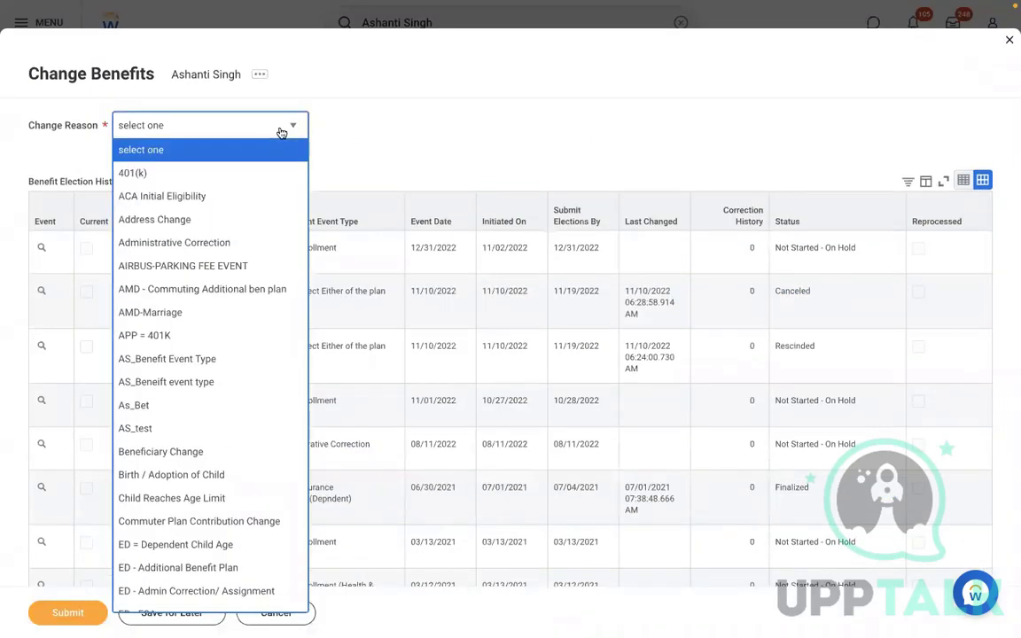
{"action": "key", "text": "End"}
{"action": "key", "text": "Up"}
{"action": "key", "text": "Up"}
{"action": "key", "text": "Up"}
{"action": "key", "text": "Up"}
{"action": "key", "text": "Up"}
{"action": "key", "text": "Up"}
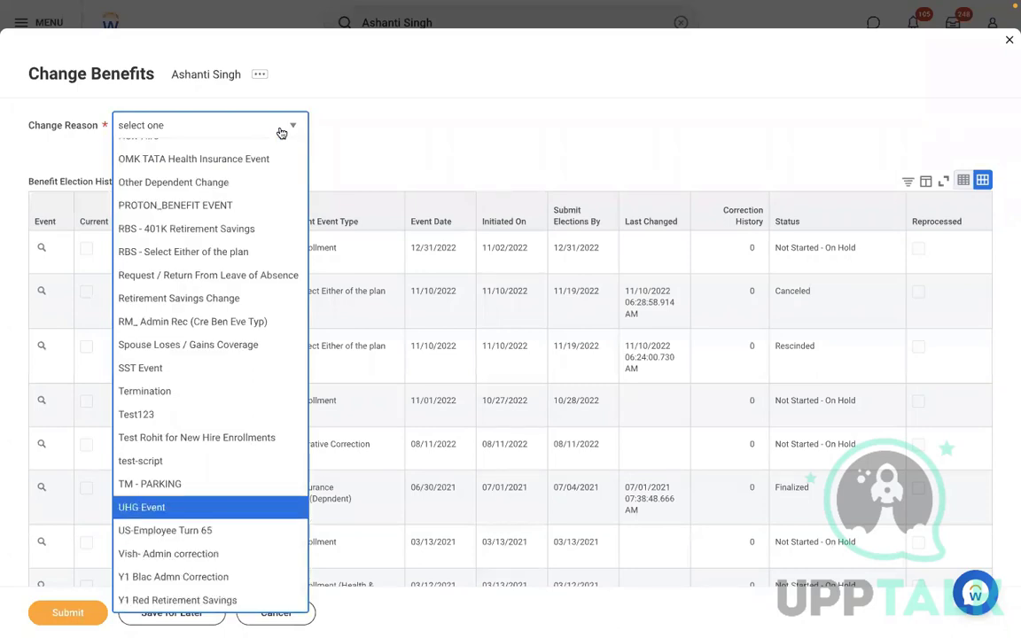
{"action": "key", "text": "Up"}
{"action": "key", "text": "Up"}
{"action": "key", "text": "Up"}
{"action": "key", "text": "Up"}
{"action": "key", "text": "Up"}
{"action": "key", "text": "Up"}
{"action": "key", "text": "Up"}
{"action": "key", "text": "Up"}
{"action": "key", "text": "Up"}
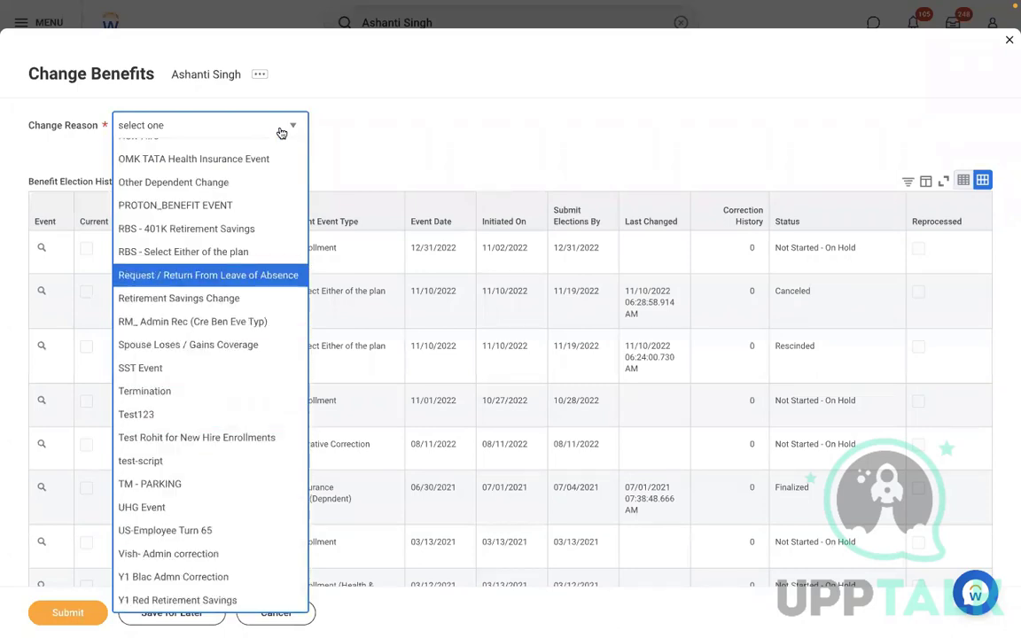
{"action": "key", "text": "Return"}
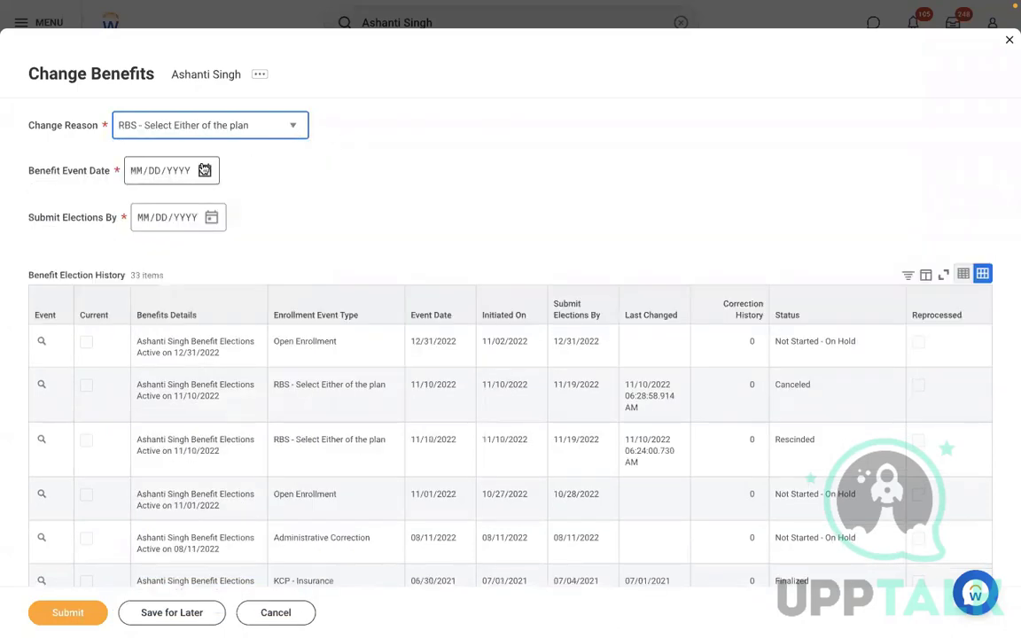
{"action": "left_click", "coordinate": [204, 169]}
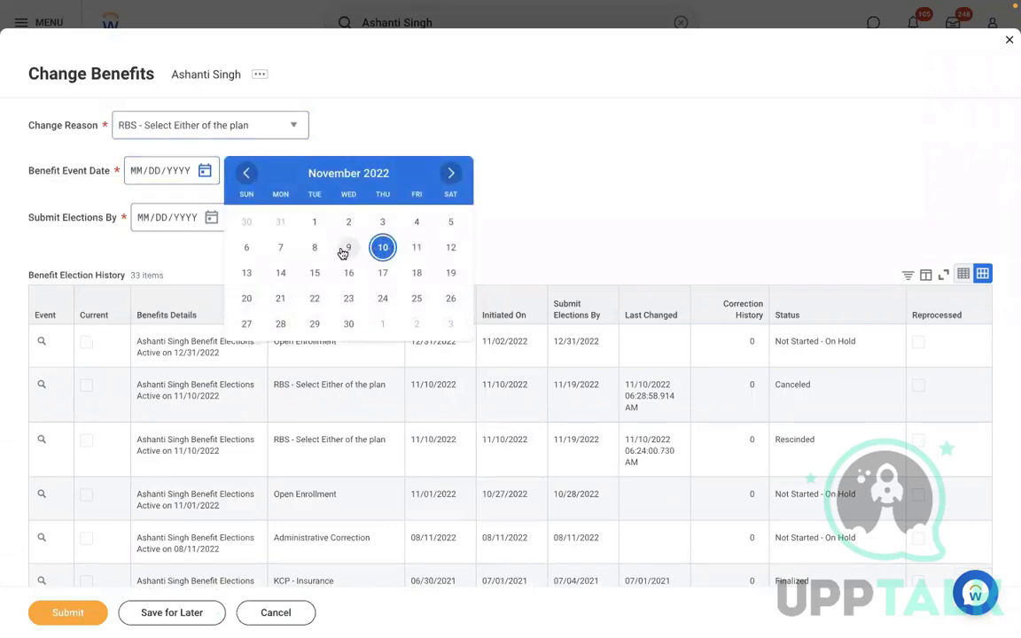
{"action": "left_click", "coordinate": [380, 249]}
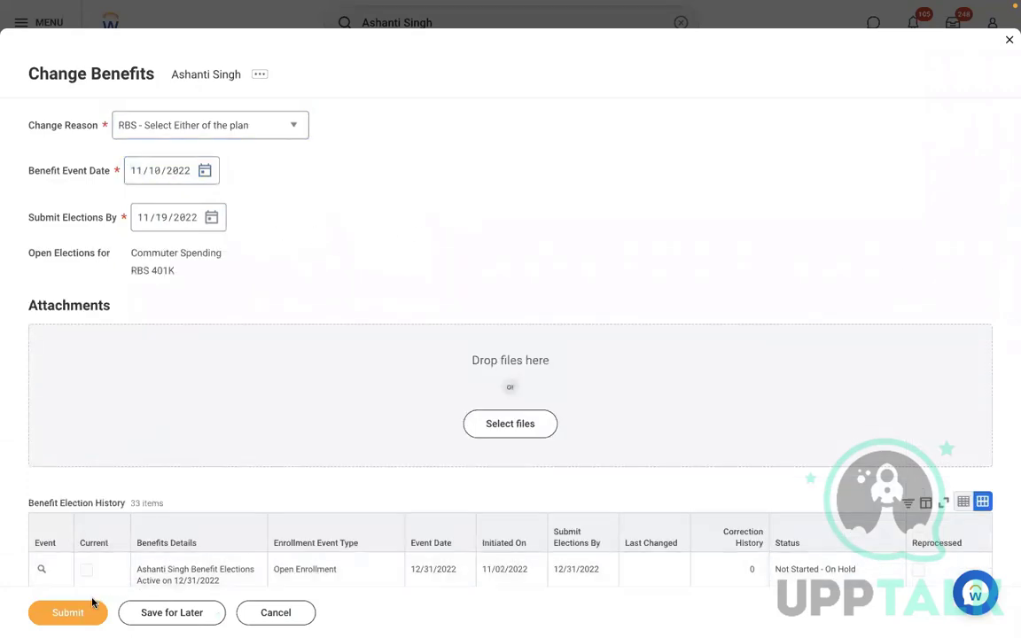
Submit the benefit change and open its details to see the elections
{"action": "left_click", "coordinate": [84, 607]}
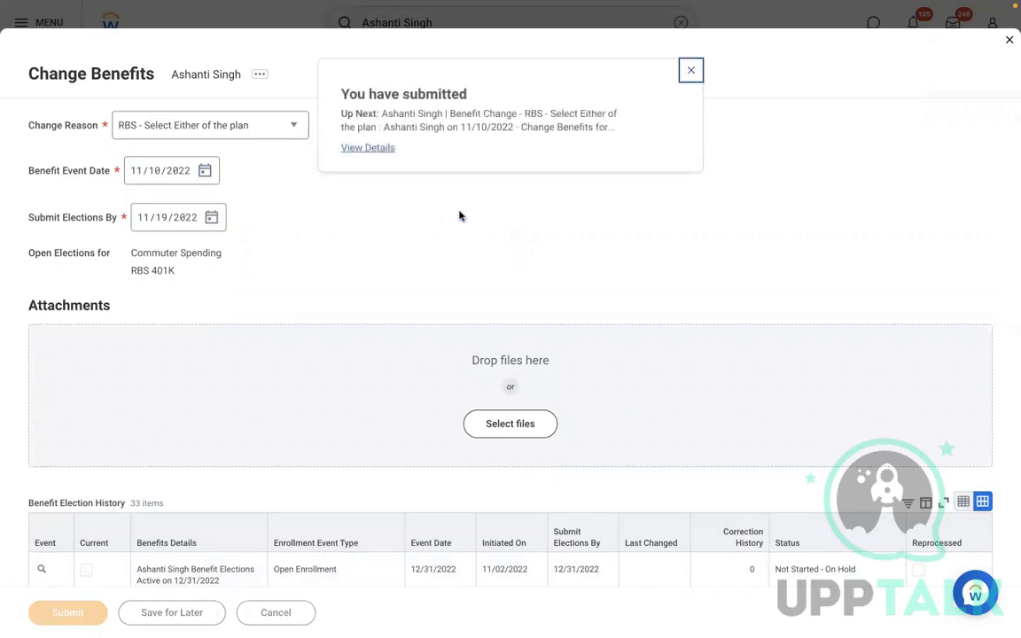
{"action": "left_click", "coordinate": [360, 147]}
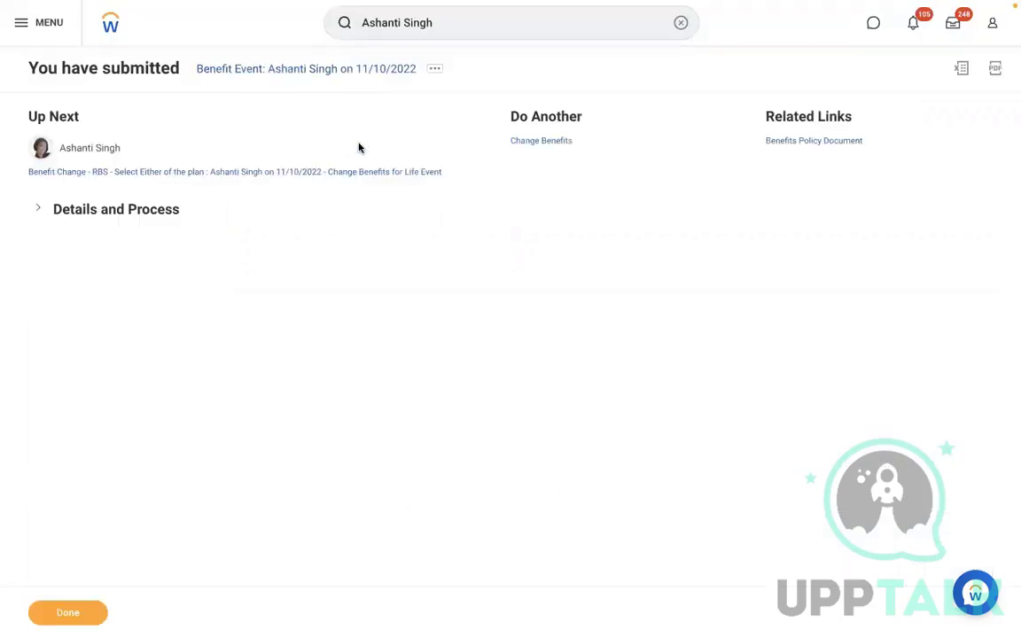
{"action": "left_click", "coordinate": [132, 209]}
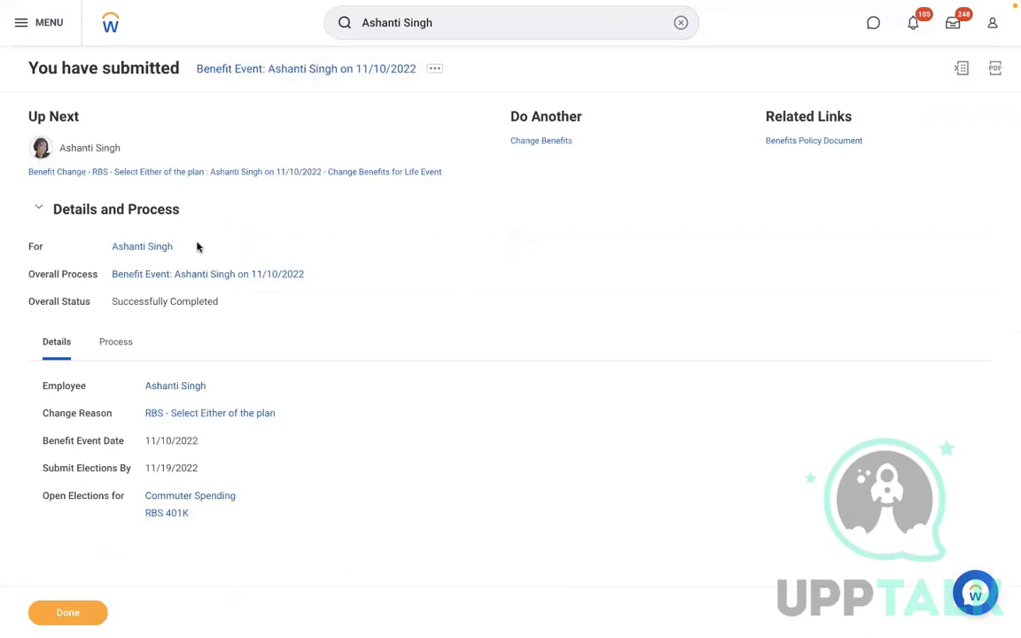
{"action": "mouse_move", "coordinate": [184, 248]}
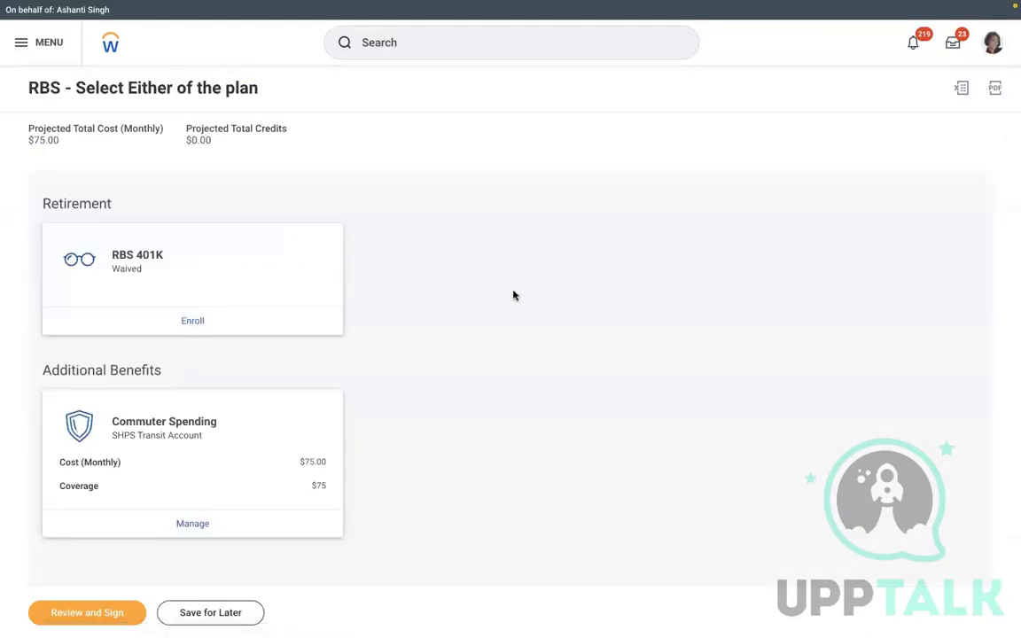
Elect the RBS 401K plan instead of waiving it, with a 100.00 monthly contribution
{"action": "left_click", "coordinate": [188, 321]}
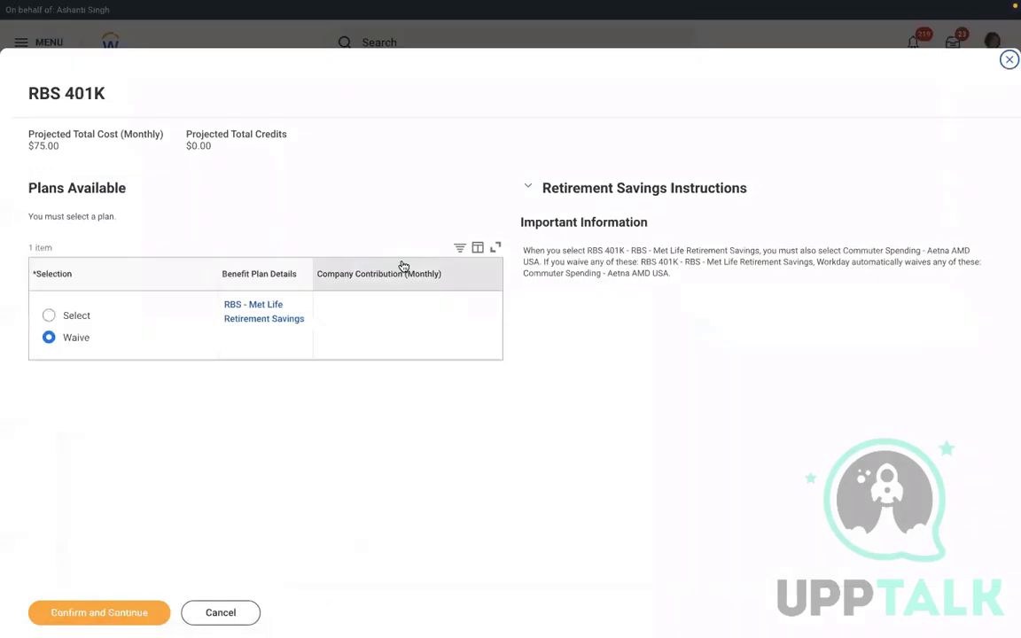
{"action": "left_click", "coordinate": [49, 315]}
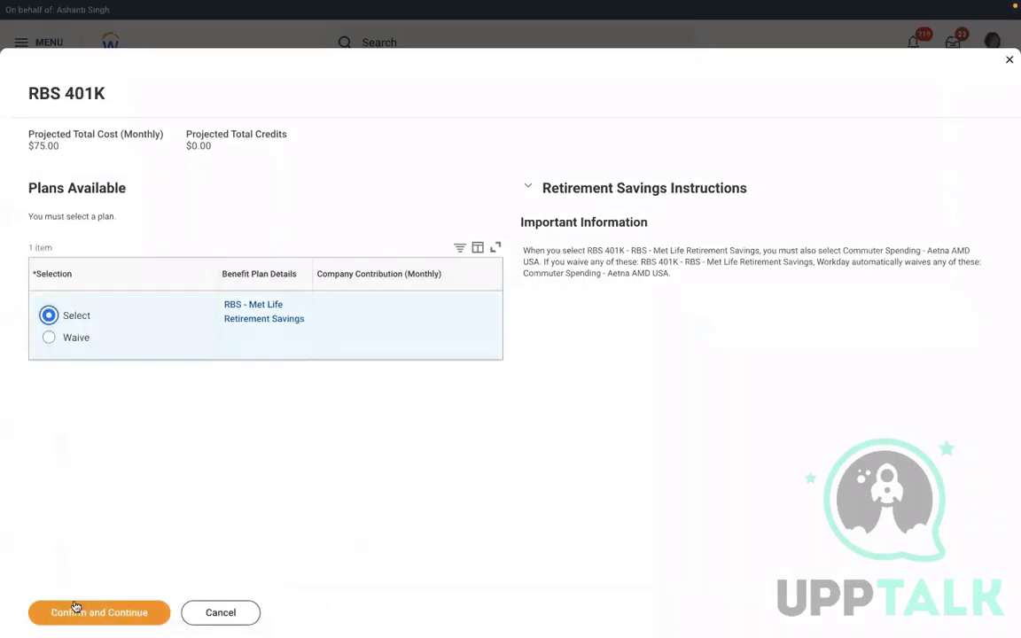
{"action": "left_click", "coordinate": [69, 610]}
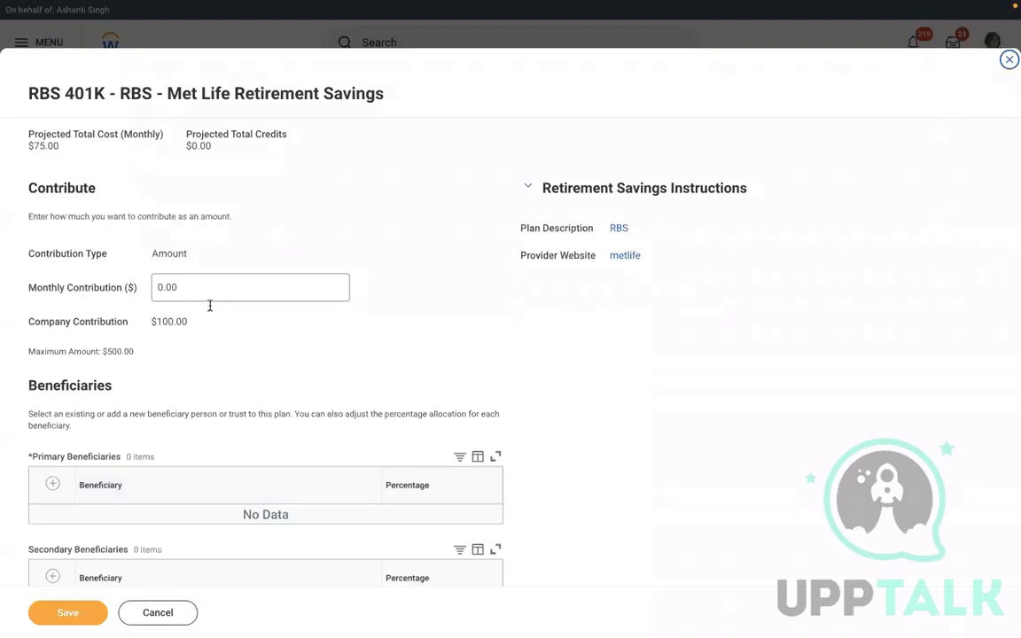
{"action": "left_click", "coordinate": [169, 291]}
{"action": "key", "text": "BackSpace"}
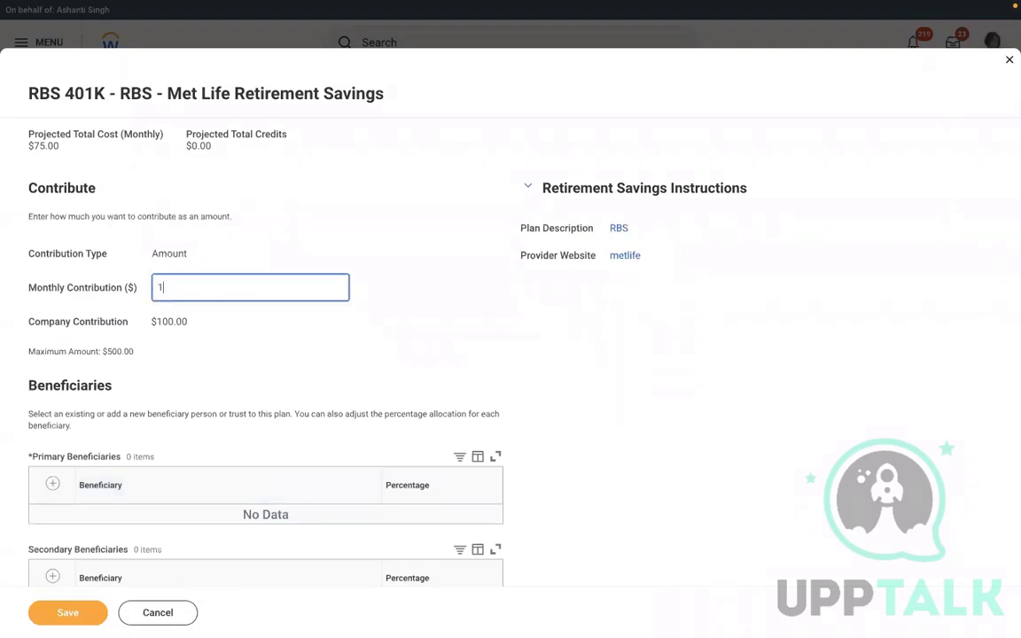
{"action": "left_click", "coordinate": [53, 484]}
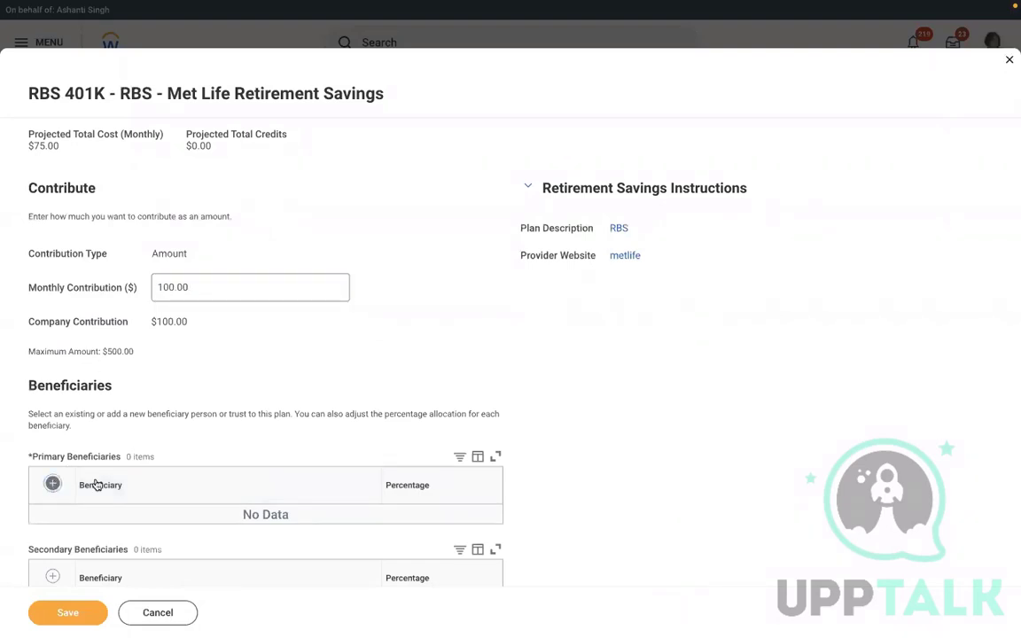
Add the existing beneficiary person as primary beneficiary at 100% and save the elections
{"action": "left_click", "coordinate": [231, 523]}
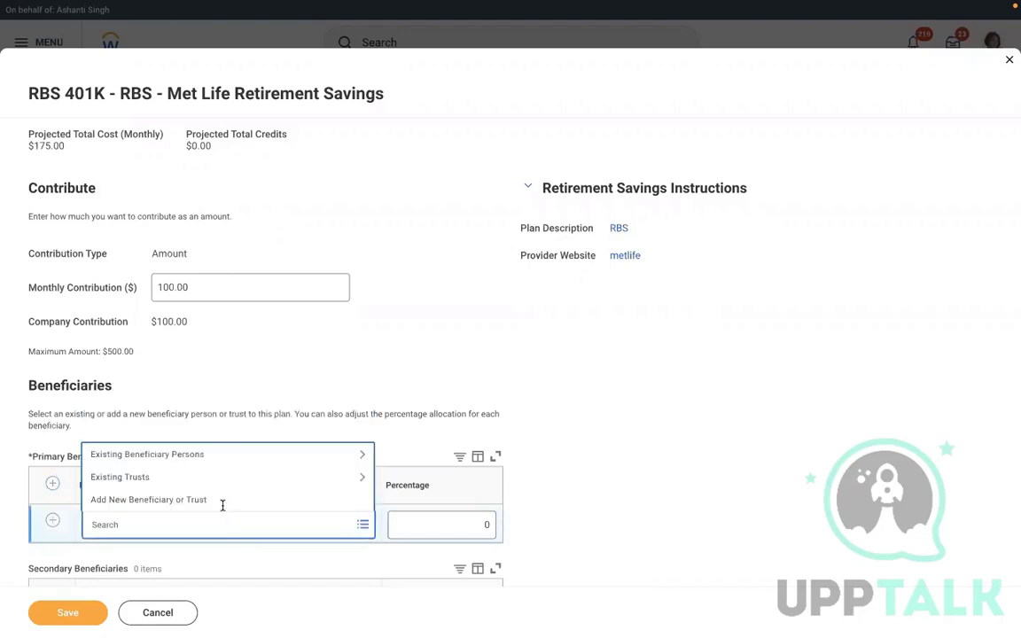
{"action": "left_click", "coordinate": [196, 455]}
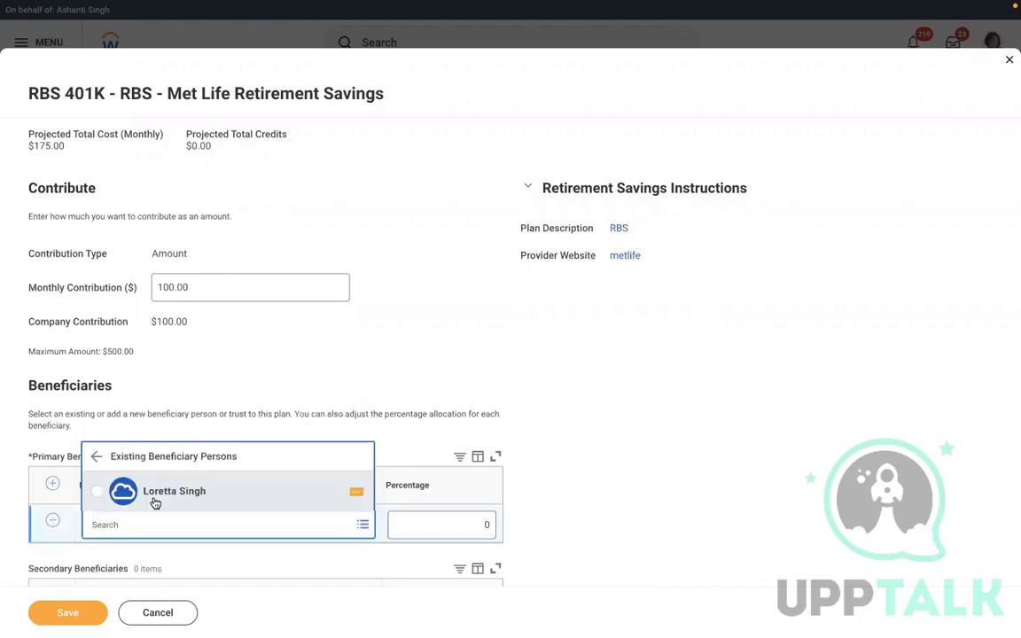
{"action": "left_click", "coordinate": [151, 495]}
{"action": "left_click", "coordinate": [440, 514]}
{"action": "type", "text": "100"}
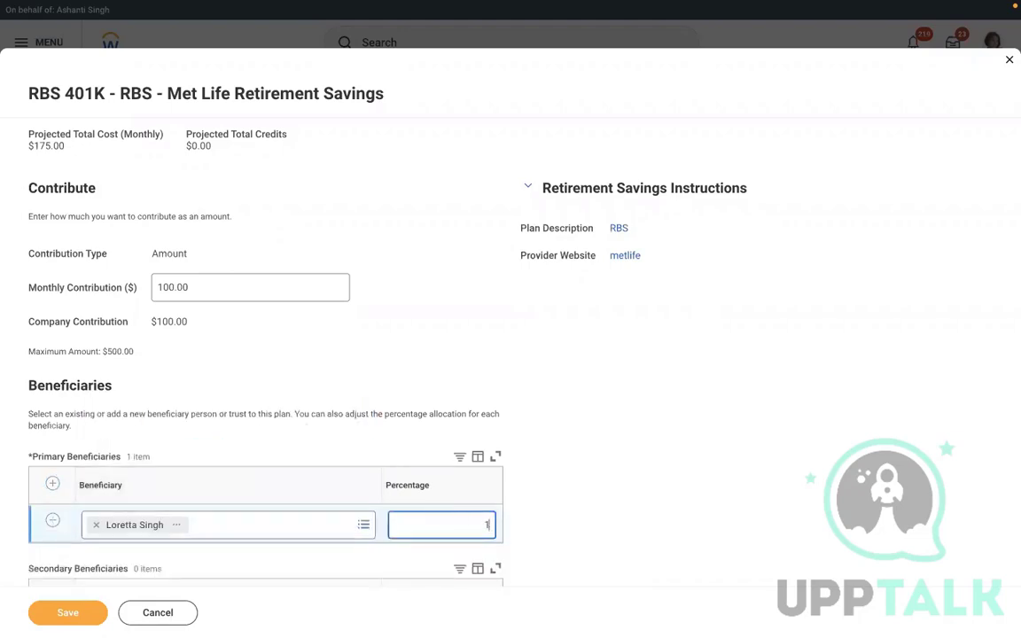
{"action": "left_click", "coordinate": [66, 611]}
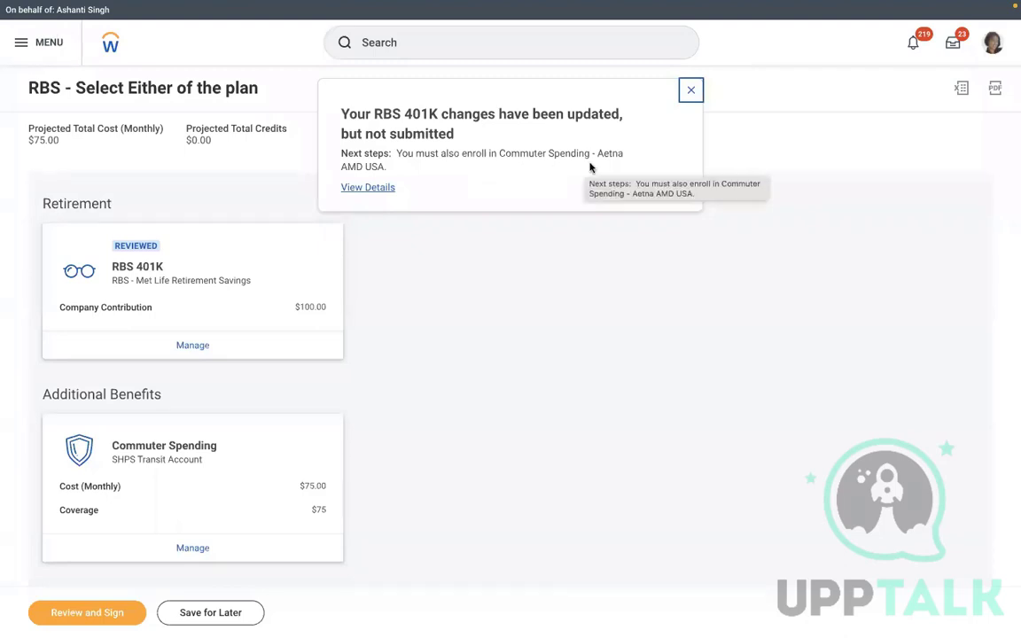
View the details of the required Commuter Spending - Aetna AMD USA step and return to the plans
{"action": "left_click", "coordinate": [349, 190]}
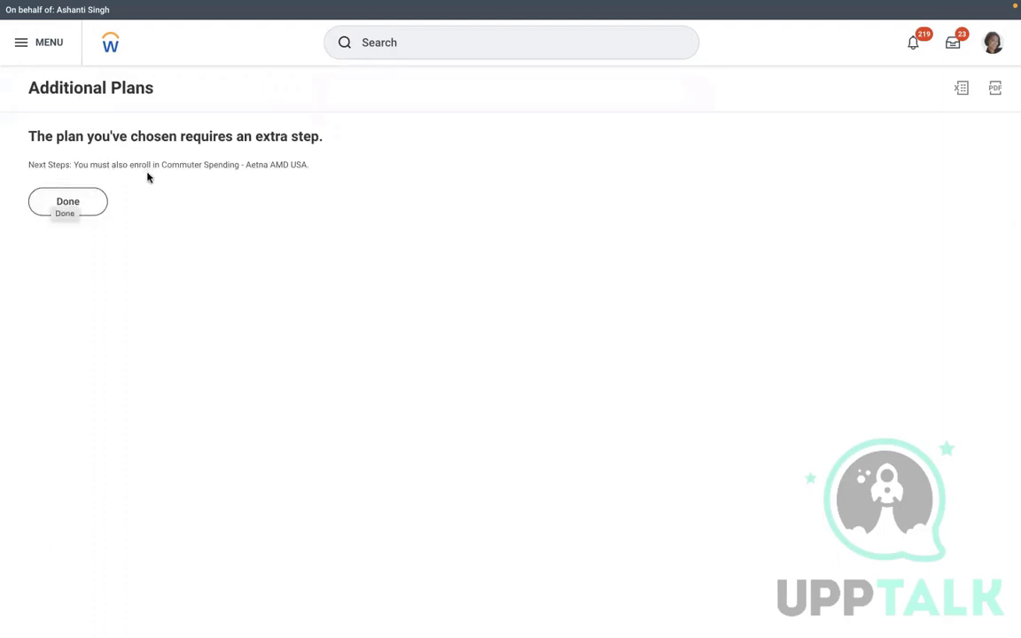
{"action": "left_click", "coordinate": [90, 206]}
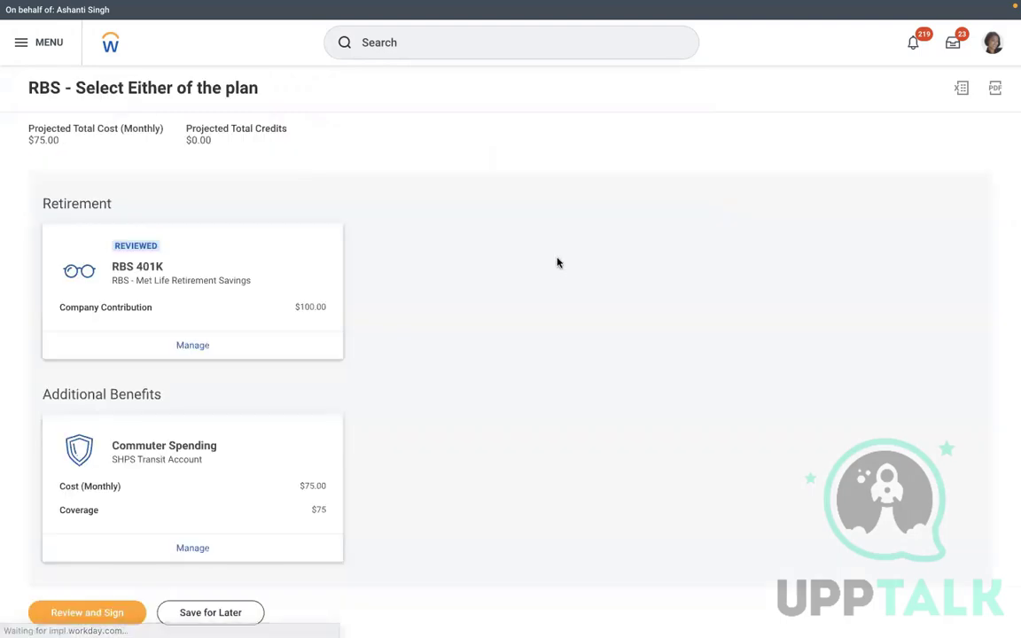
{"action": "scroll", "coordinate": [557, 263], "scroll_direction": "down", "scroll_amount": 1}
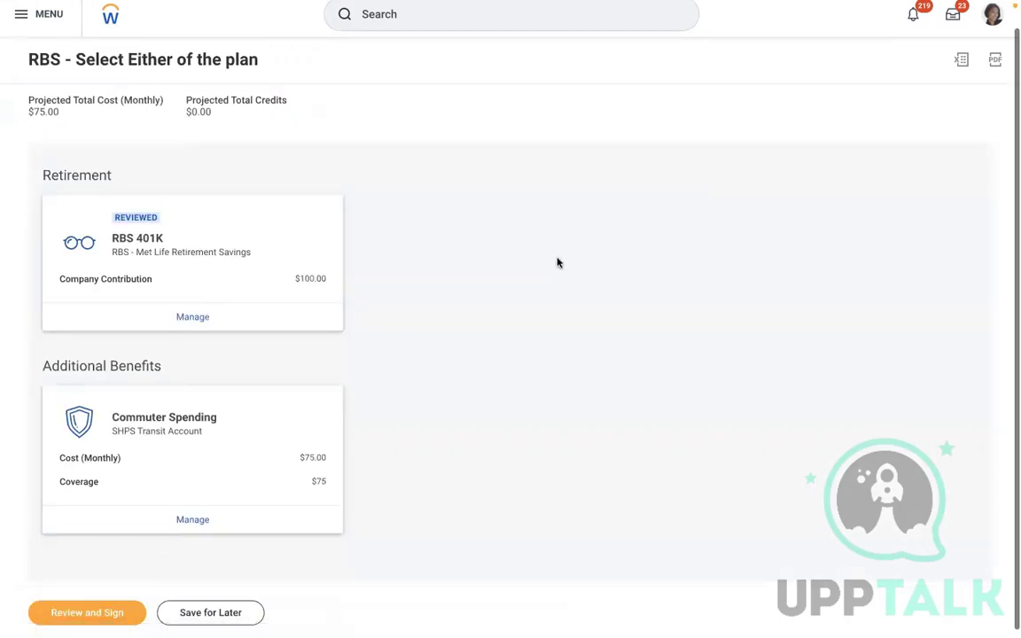
Start Review and Sign, read and close the Additional Changes notice, then switch to Word
{"action": "left_click", "coordinate": [101, 613]}
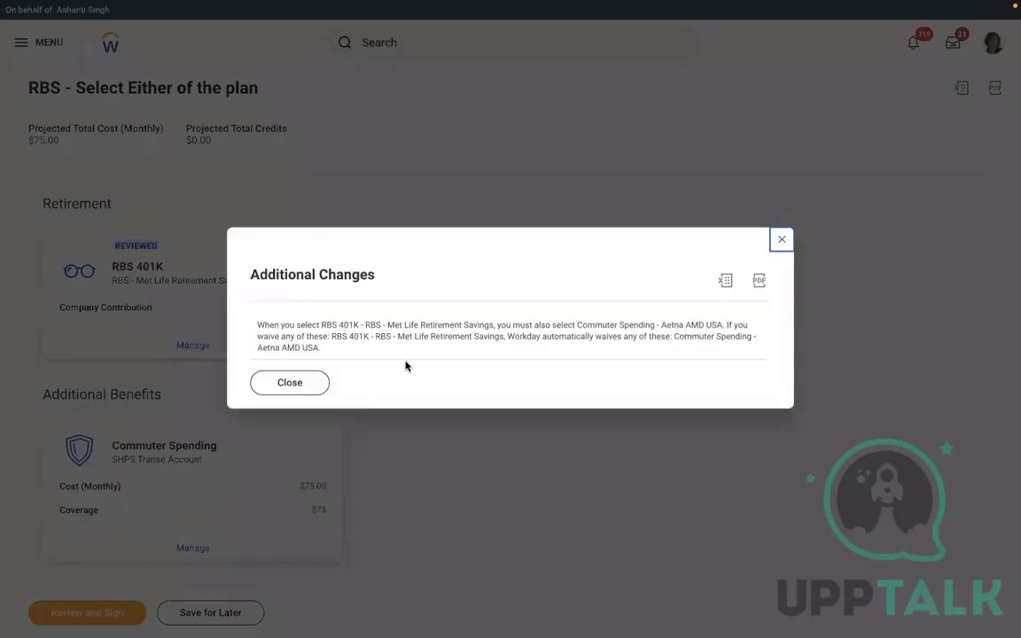
{"action": "left_click_drag", "start_coordinate": [321, 324], "coordinate": [647, 362]}
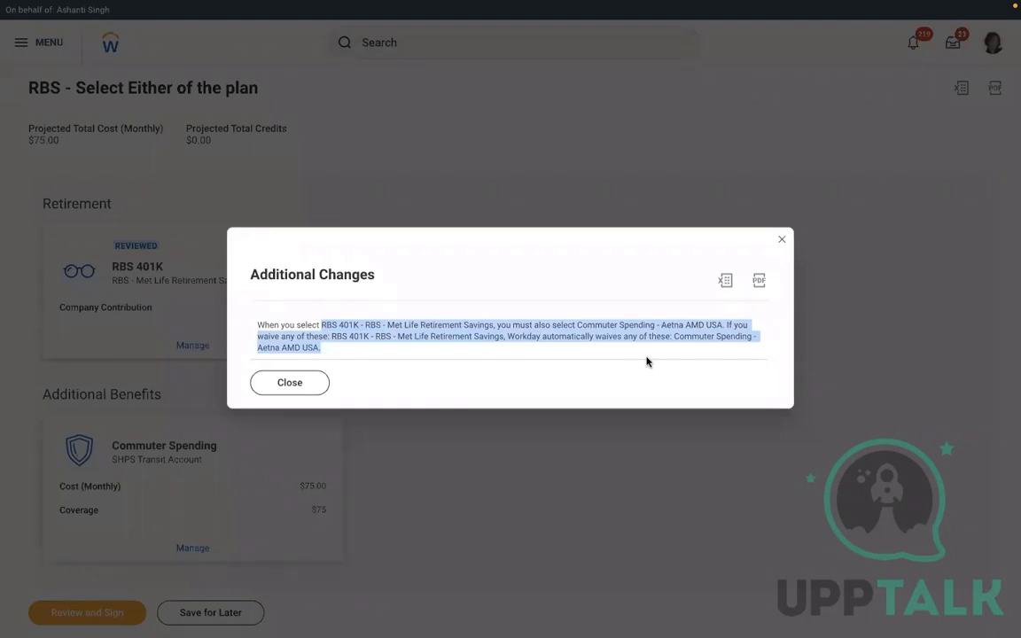
{"action": "left_click", "coordinate": [779, 243]}
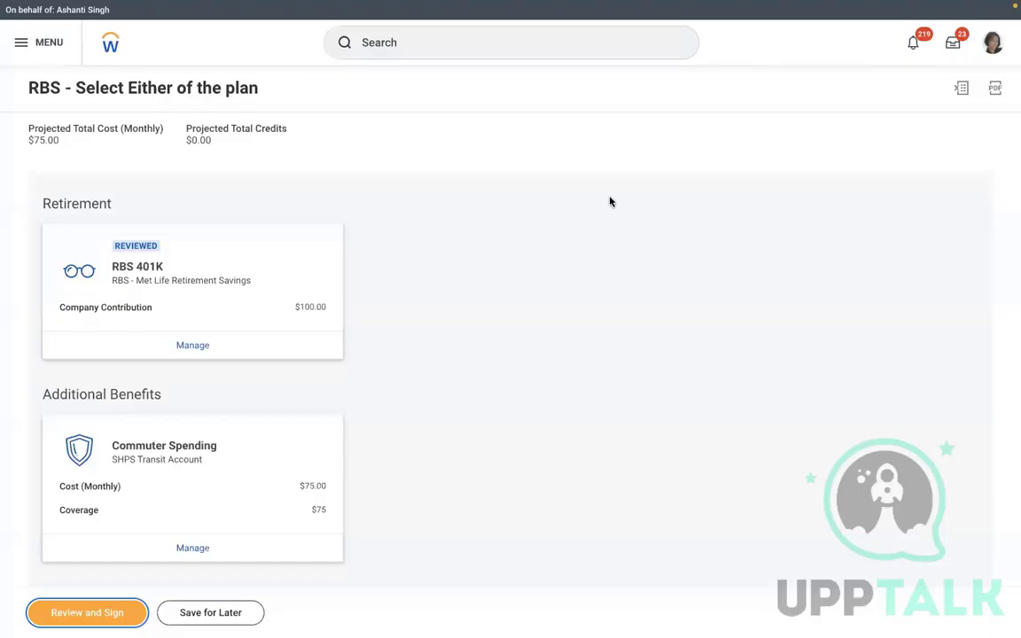
{"action": "key", "text": "ctrl+Left"}
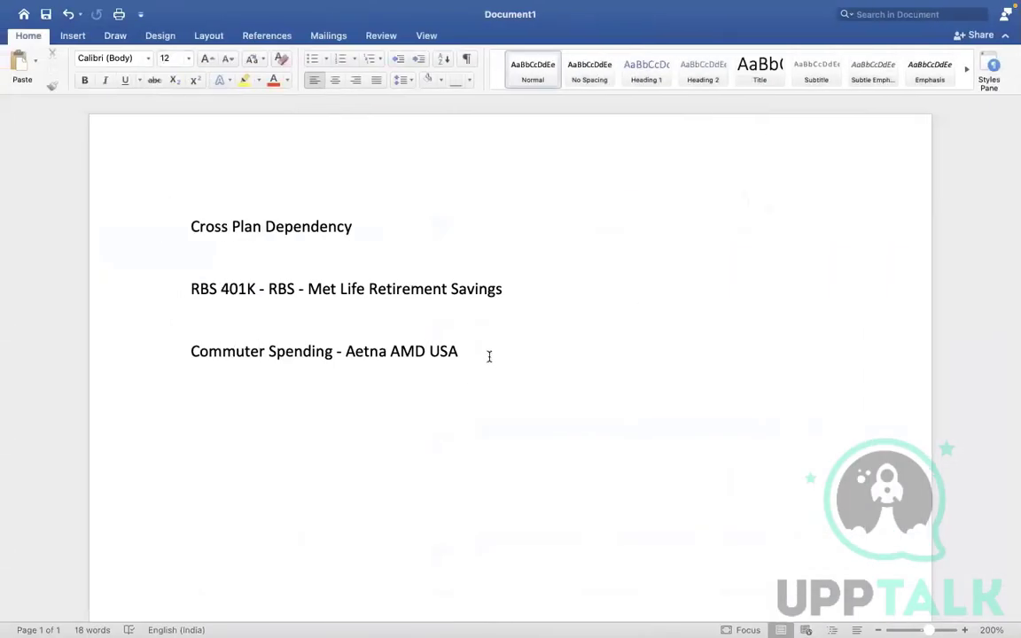
Add an 'Enrolment Instructions' line below the Commuter Spending entry, then return to Workday
{"action": "left_click", "coordinate": [489, 355]}
{"action": "key", "text": "Return"}
{"action": "key", "text": "Return"}
{"action": "type", "text": "Enrollment I"}
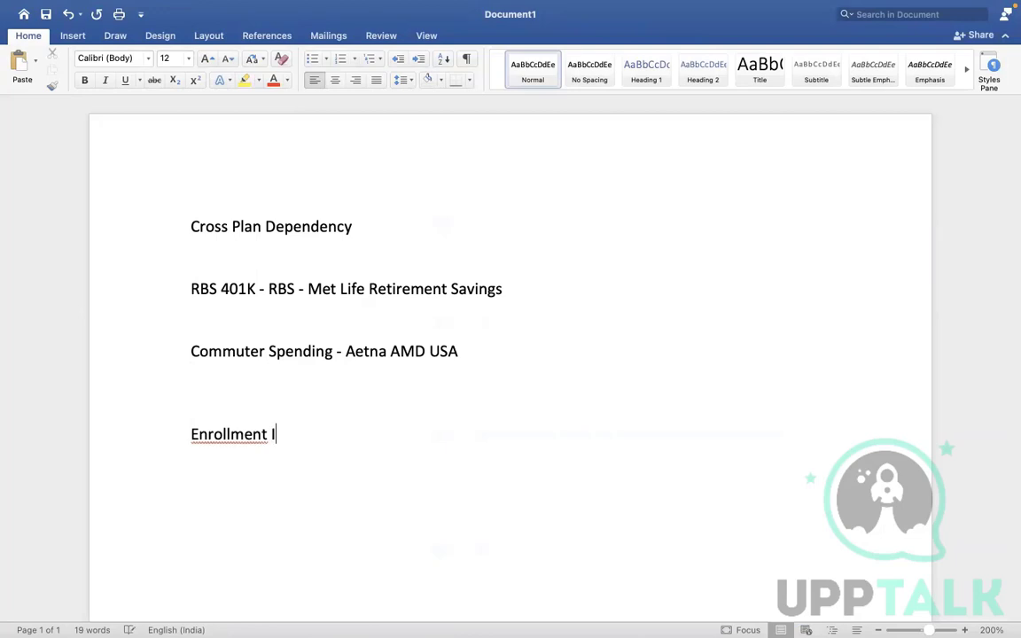
{"action": "type", "text": "nstructions"}
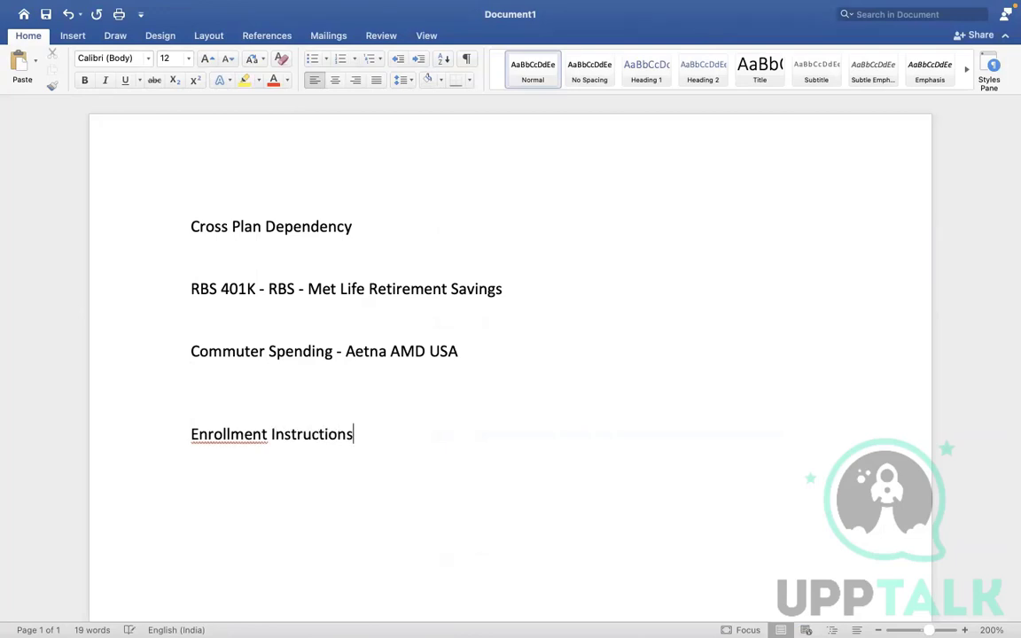
{"action": "right_click", "coordinate": [228, 434]}
{"action": "left_click", "coordinate": [297, 413]}
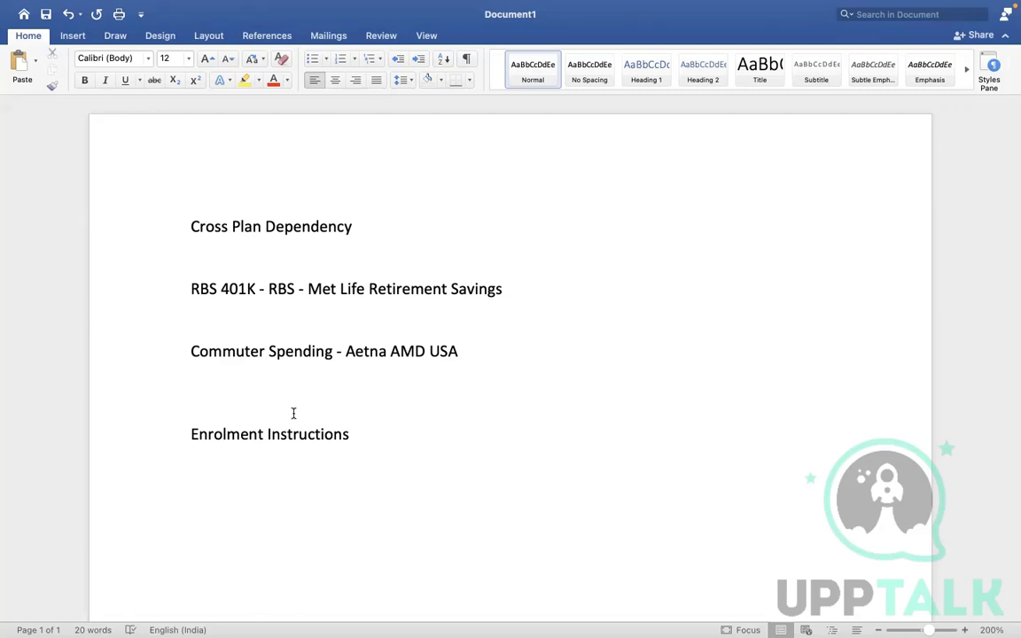
{"action": "left_click", "coordinate": [473, 387]}
{"action": "key", "text": "ctrl+Right"}
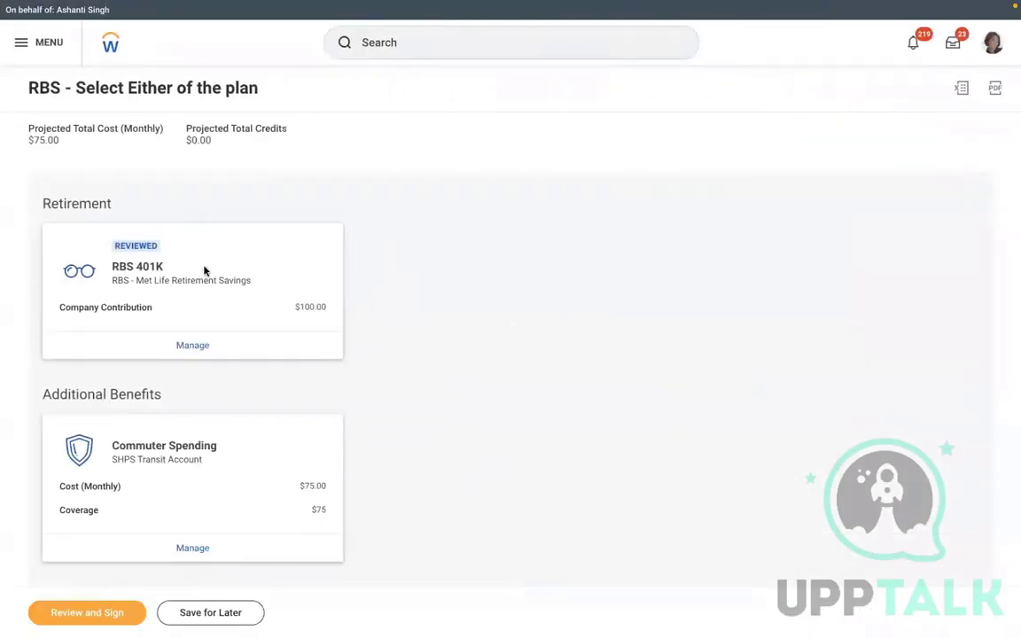
Run the Stop Proxy task and confirm to end acting as the worker
{"action": "left_click", "coordinate": [391, 53]}
{"action": "type", "text": "stop p"}
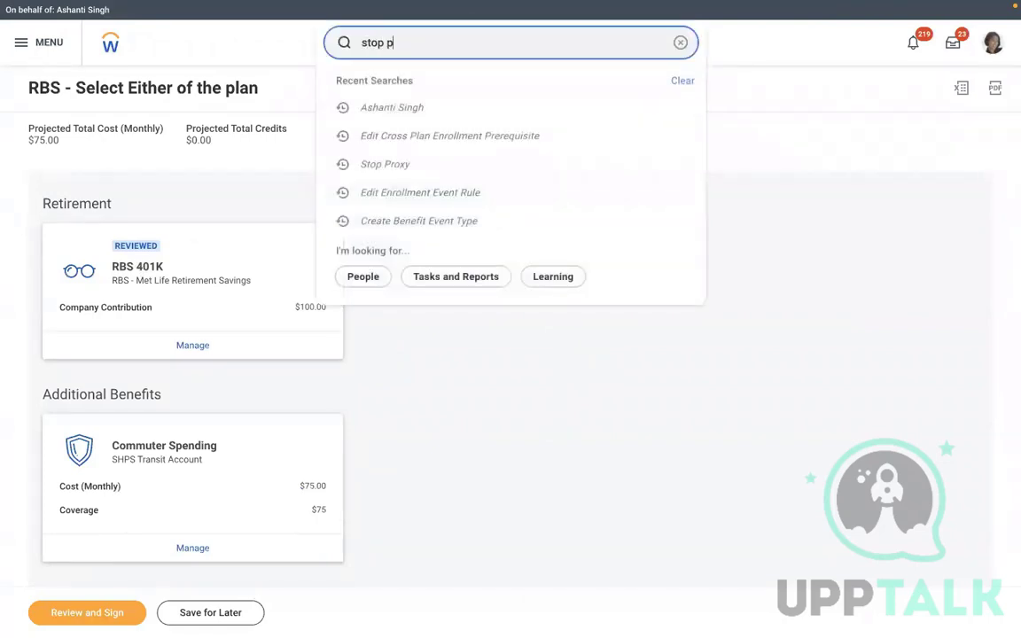
{"action": "type", "text": "roxy"}
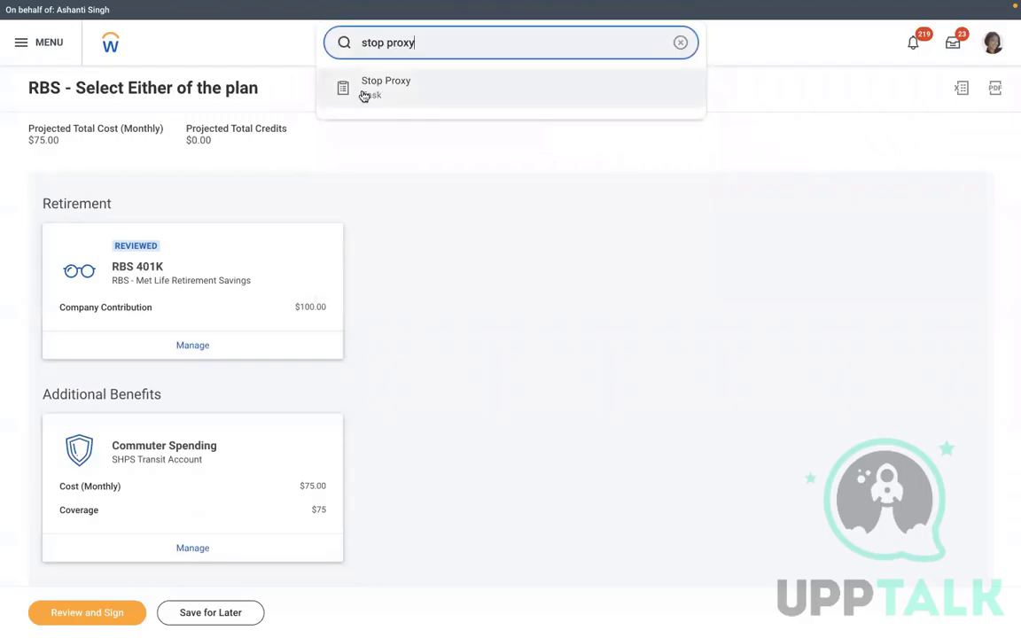
{"action": "left_click", "coordinate": [364, 96]}
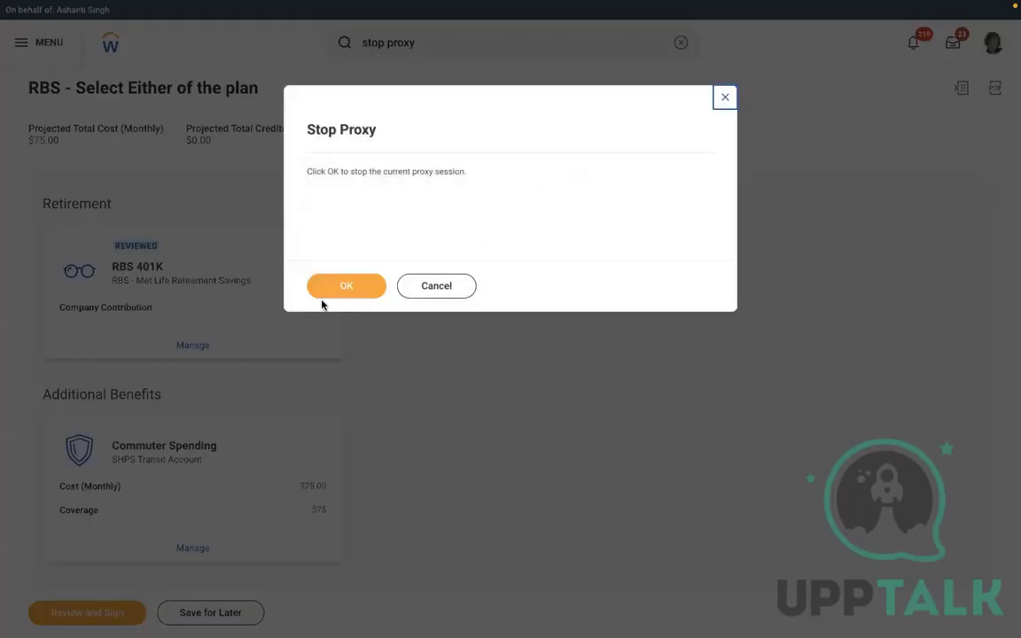
{"action": "left_click", "coordinate": [331, 285]}
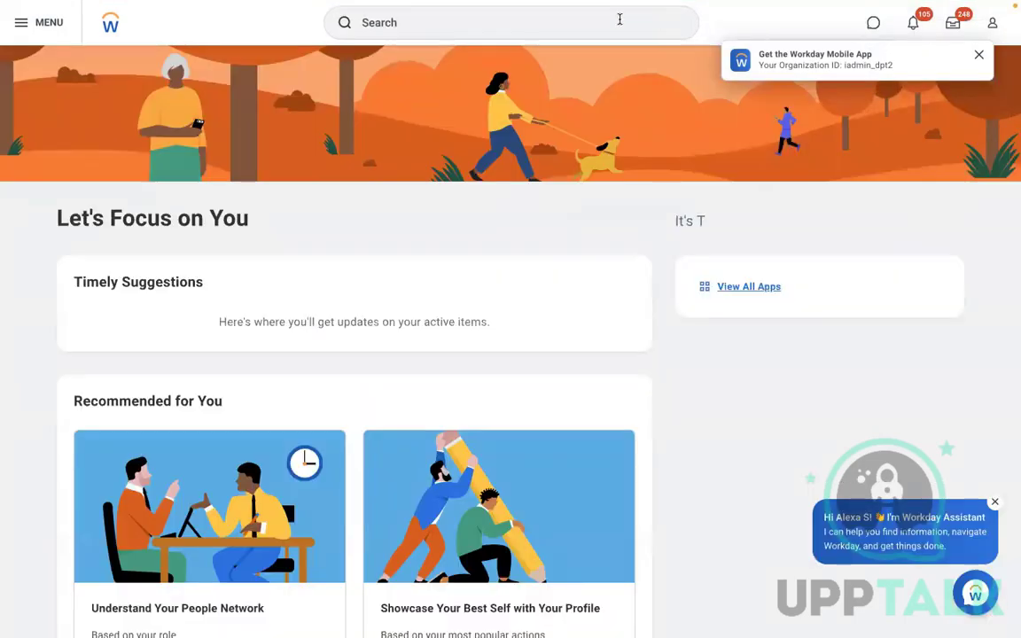
Open Maintain Enrollment Instructions for General Enrollment Sections and show Retirement Savings Elections
{"action": "left_click", "coordinate": [619, 19]}
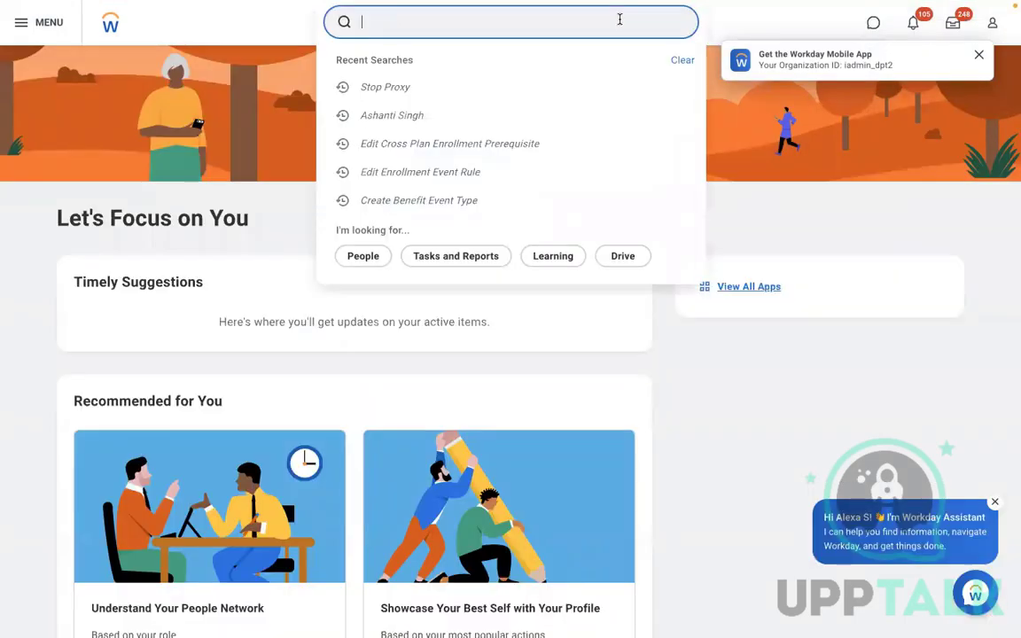
{"action": "type", "text": "maintain enro"}
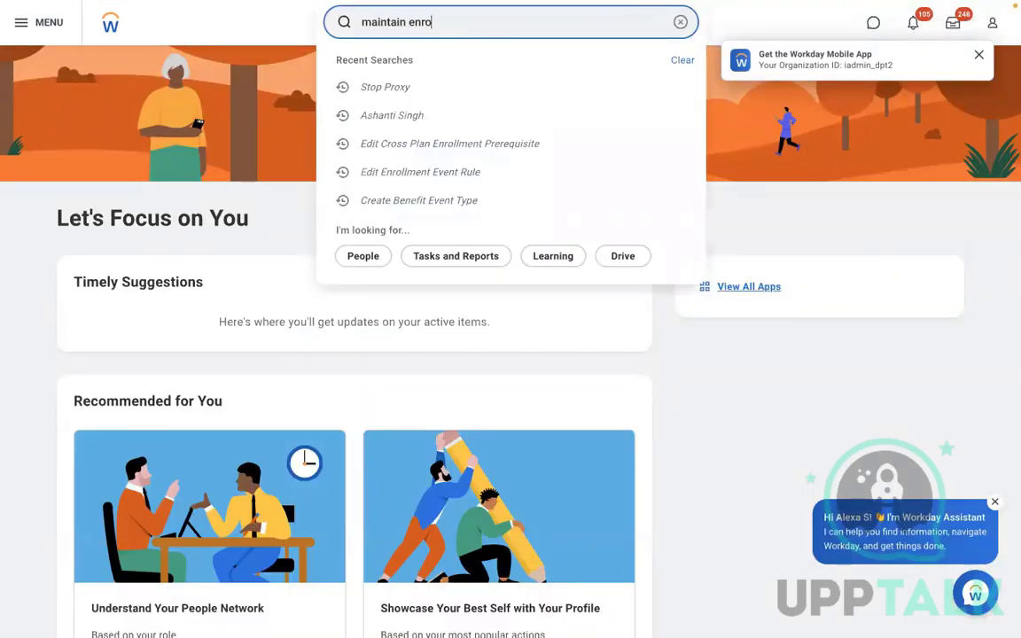
{"action": "type", "text": "ll ist"}
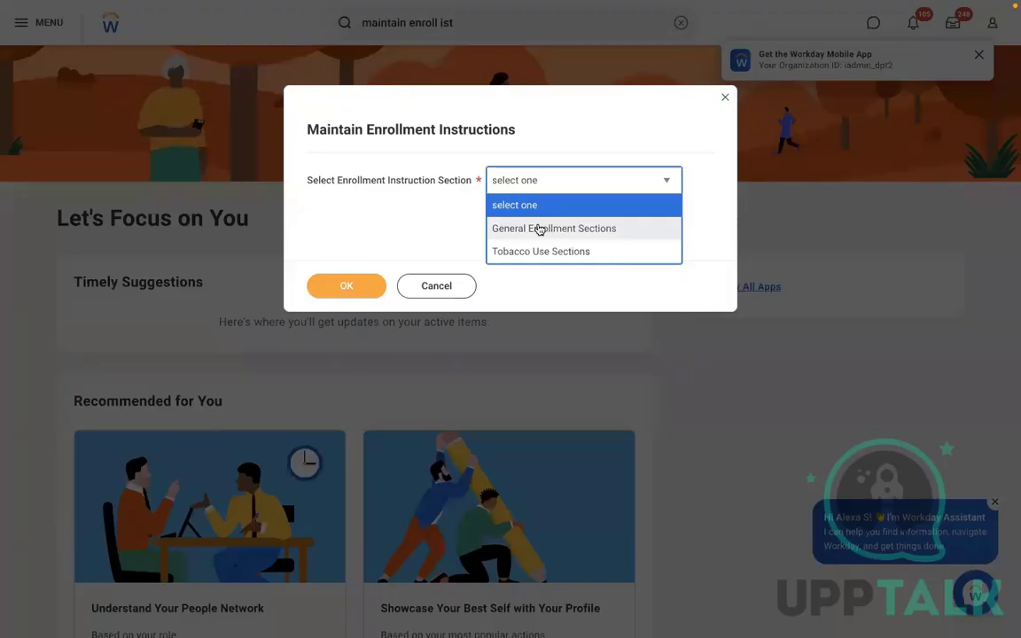
{"action": "left_click", "coordinate": [539, 228]}
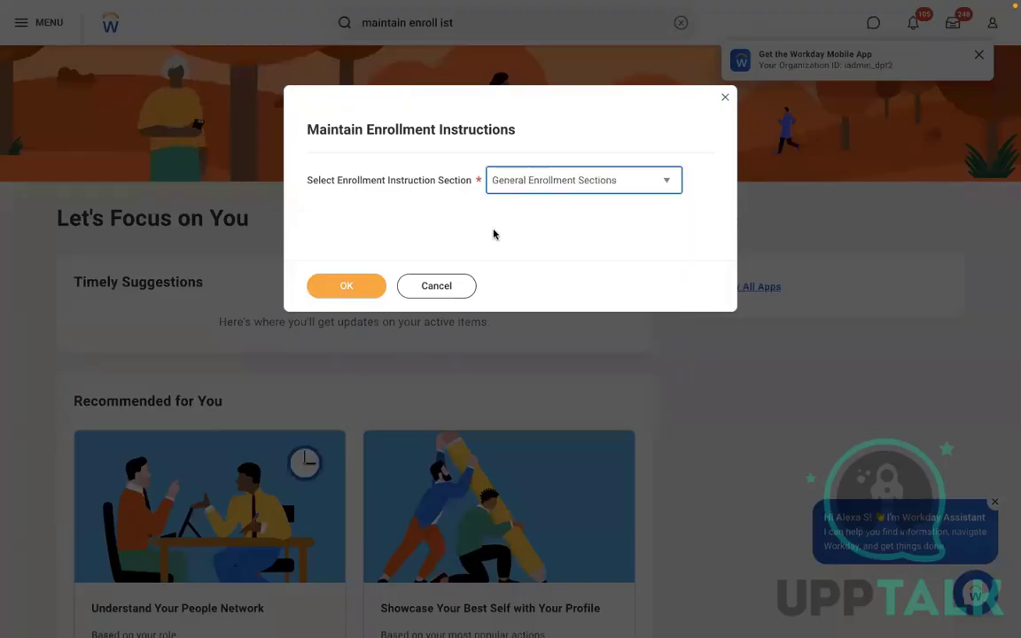
{"action": "left_click", "coordinate": [330, 289]}
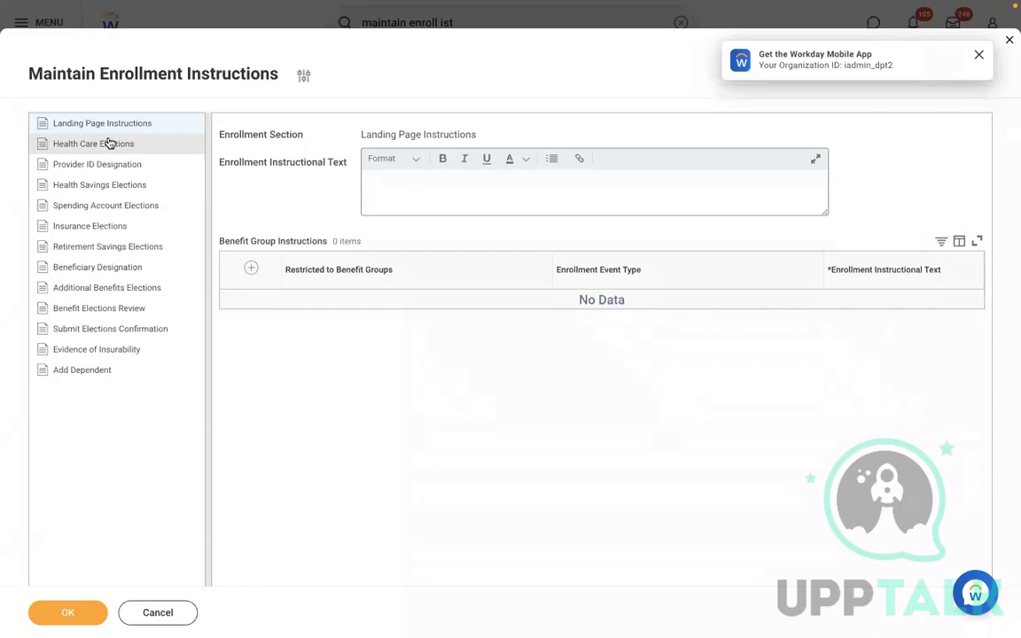
{"action": "left_click", "coordinate": [94, 247]}
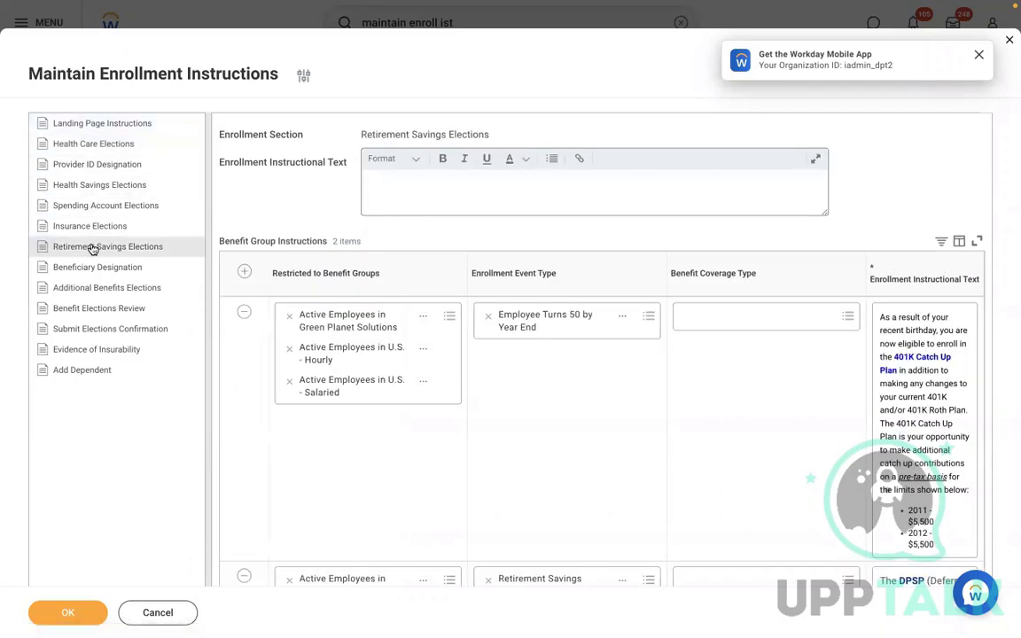
Add a new benefit group instruction row and browse the available benefit groups
{"action": "left_click", "coordinate": [244, 272]}
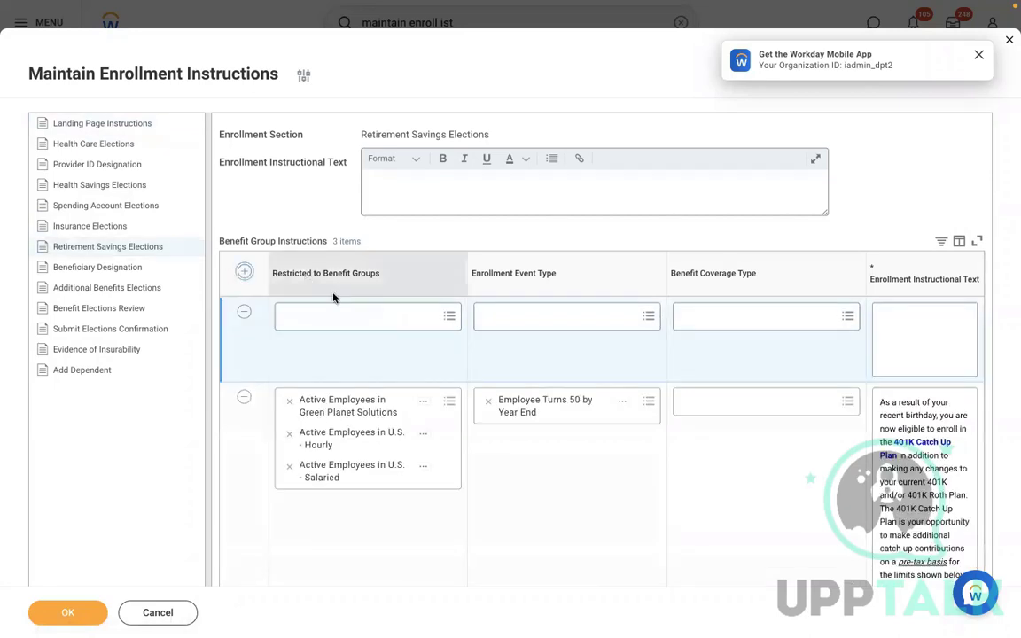
{"action": "left_click", "coordinate": [320, 322]}
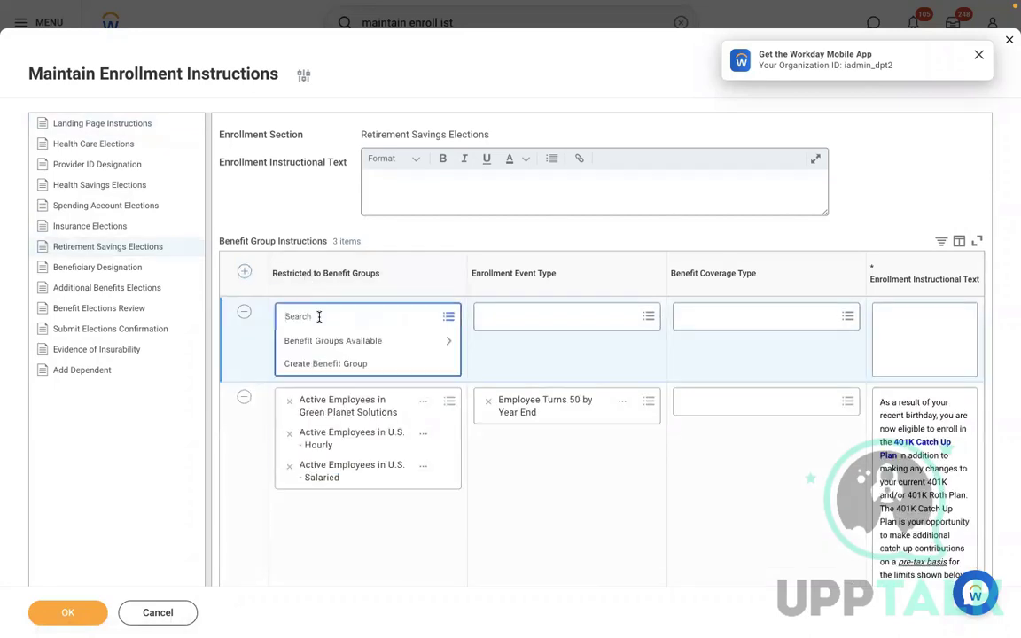
{"action": "type", "text": "US"}
{"action": "key", "text": "Return"}
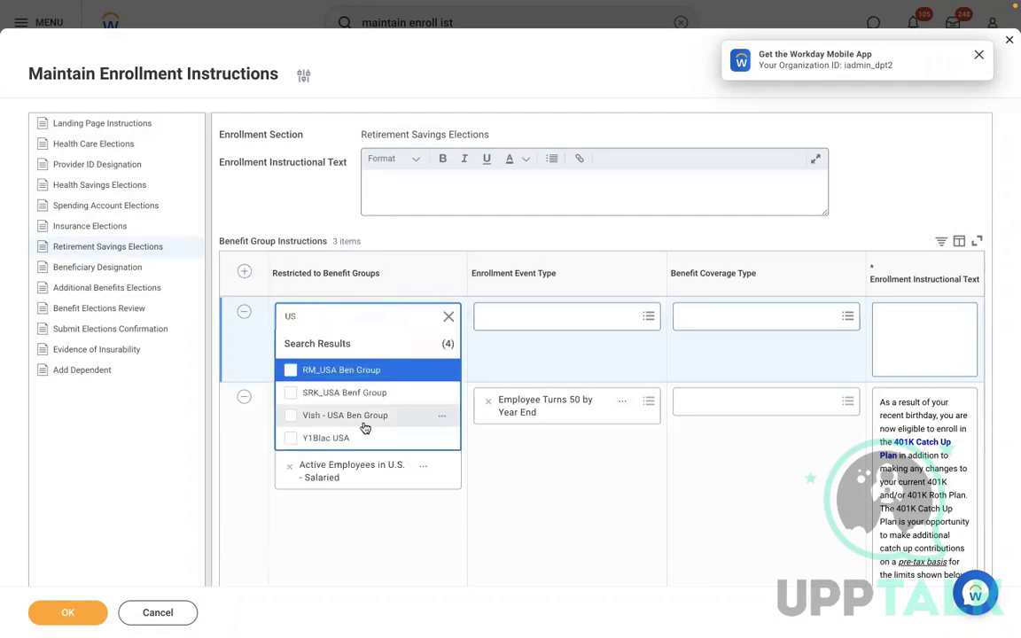
{"action": "left_click", "coordinate": [448, 316]}
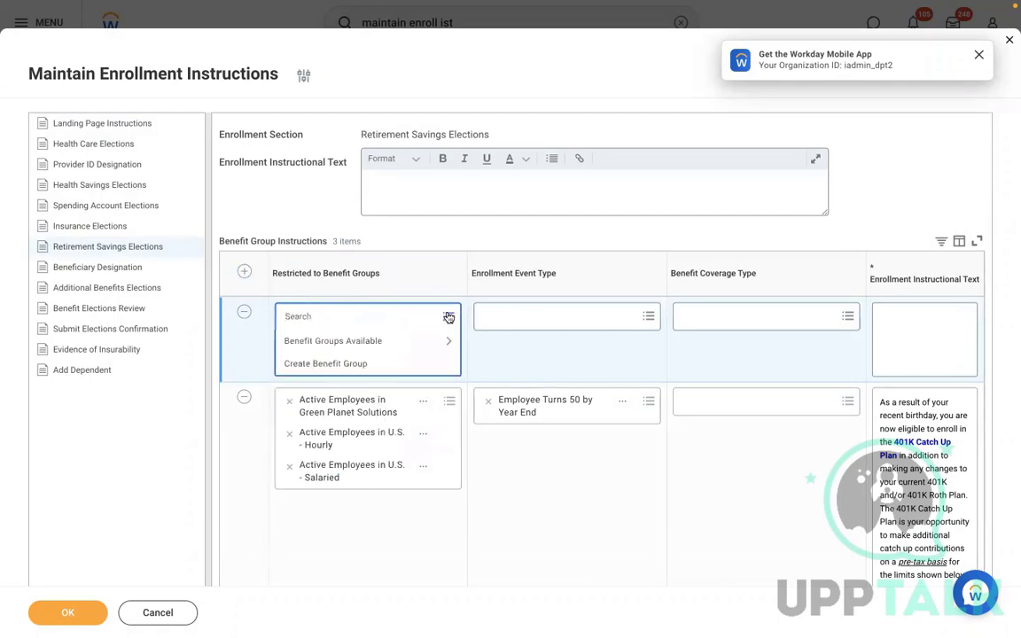
{"action": "left_click", "coordinate": [388, 343]}
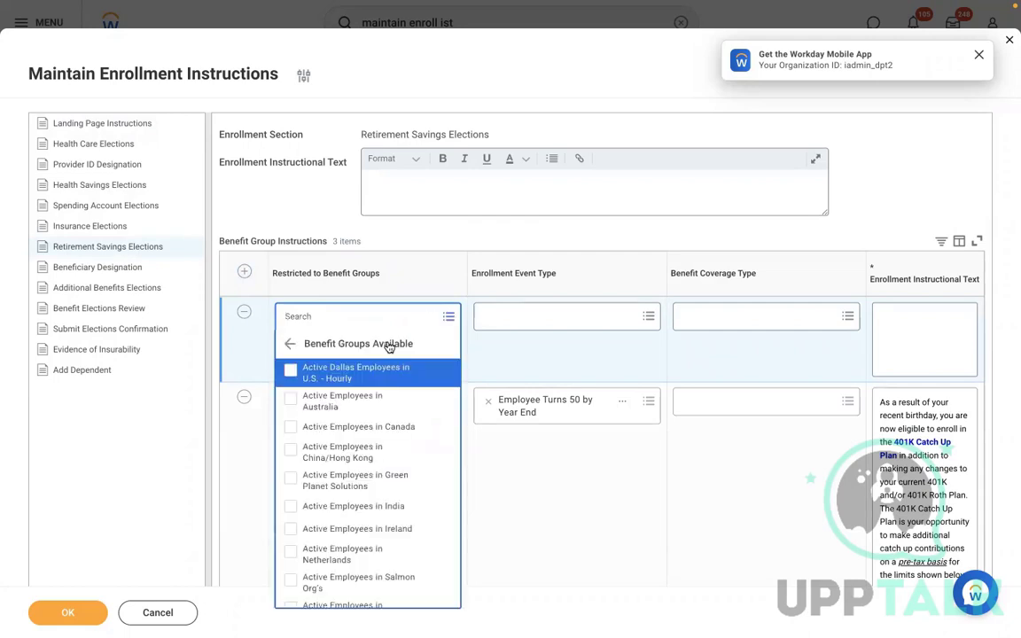
{"action": "key", "text": "Up"}
{"action": "key", "text": "Up"}
{"action": "key", "text": "Up"}
{"action": "key", "text": "Up"}
{"action": "key", "text": "Up"}
{"action": "key", "text": "Up"}
{"action": "key", "text": "Up"}
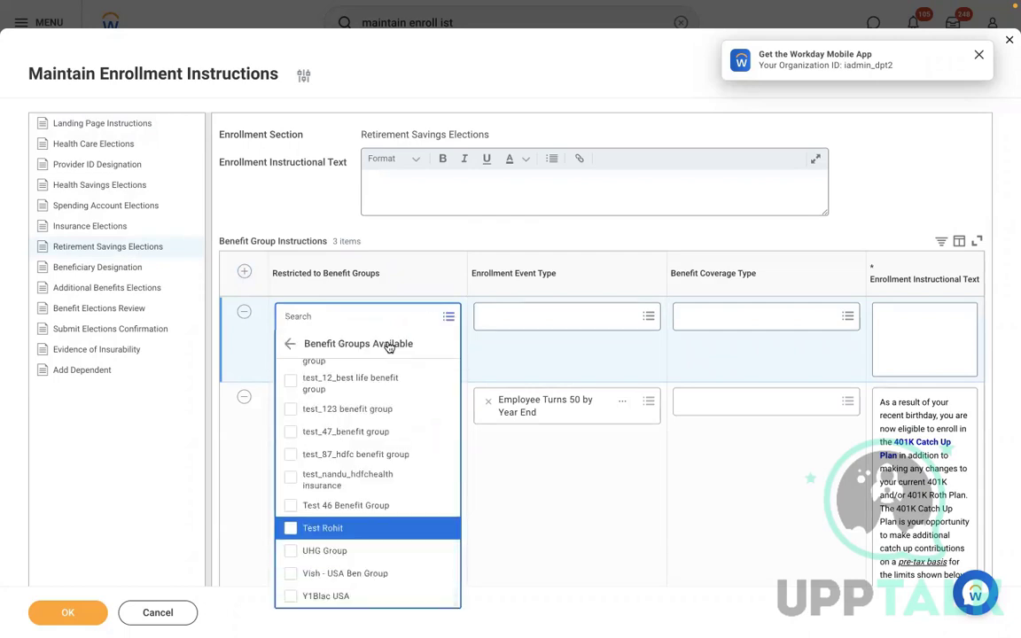
{"action": "key", "text": "Up"}
{"action": "key", "text": "Up"}
{"action": "key", "text": "Up"}
{"action": "key", "text": "Up"}
{"action": "key", "text": "Up"}
{"action": "key", "text": "Up"}
{"action": "key", "text": "Up"}
{"action": "key", "text": "Up"}
{"action": "key", "text": "Up"}
{"action": "key", "text": "Up"}
{"action": "key", "text": "Up"}
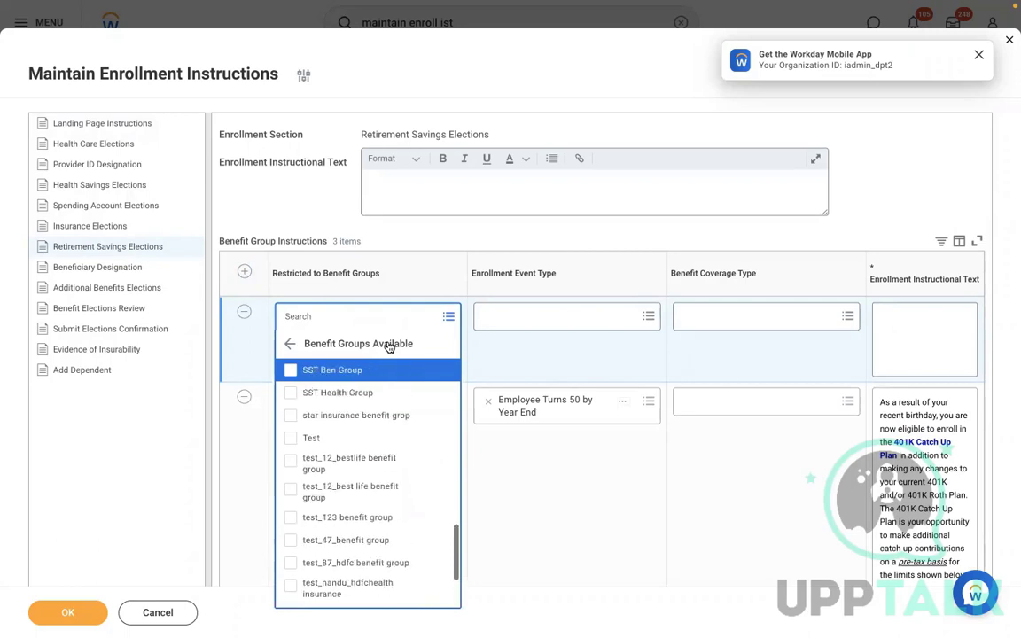
{"action": "key", "text": "Up"}
{"action": "key", "text": "Up"}
{"action": "key", "text": "Up"}
{"action": "key", "text": "Up"}
{"action": "key", "text": "Up"}
{"action": "key", "text": "Up"}
{"action": "key", "text": "Up"}
{"action": "key", "text": "Up"}
{"action": "key", "text": "Up"}
{"action": "key", "text": "Up"}
{"action": "key", "text": "Up"}
{"action": "key", "text": "Up"}
{"action": "key", "text": "Up"}
{"action": "key", "text": "Up"}
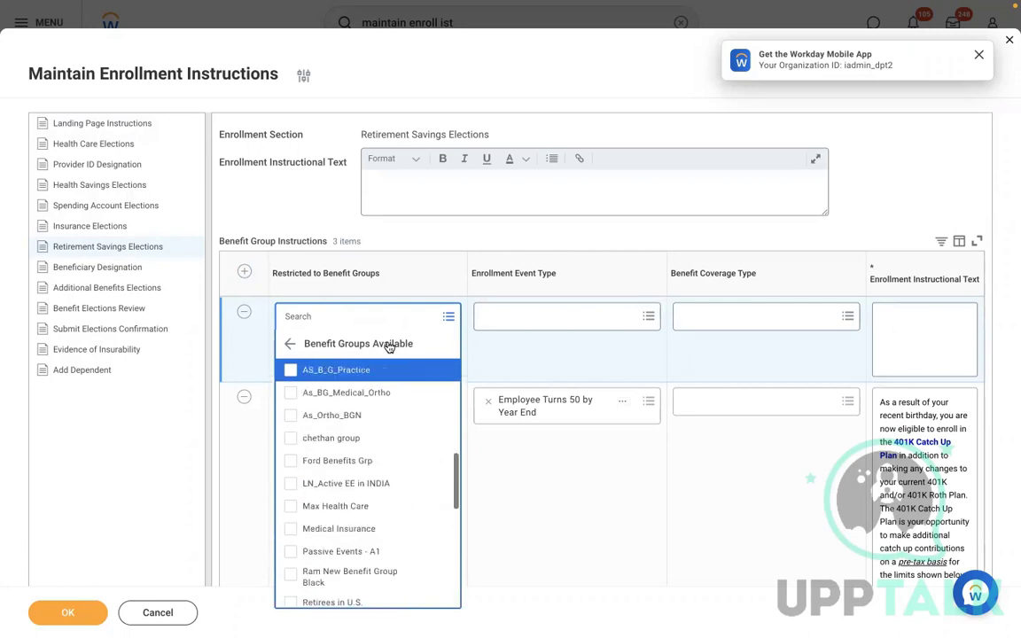
{"action": "key", "text": "Up"}
{"action": "key", "text": "Up"}
{"action": "key", "text": "Up"}
{"action": "key", "text": "Up"}
{"action": "key", "text": "Up"}
{"action": "key", "text": "Up"}
{"action": "key", "text": "Up"}
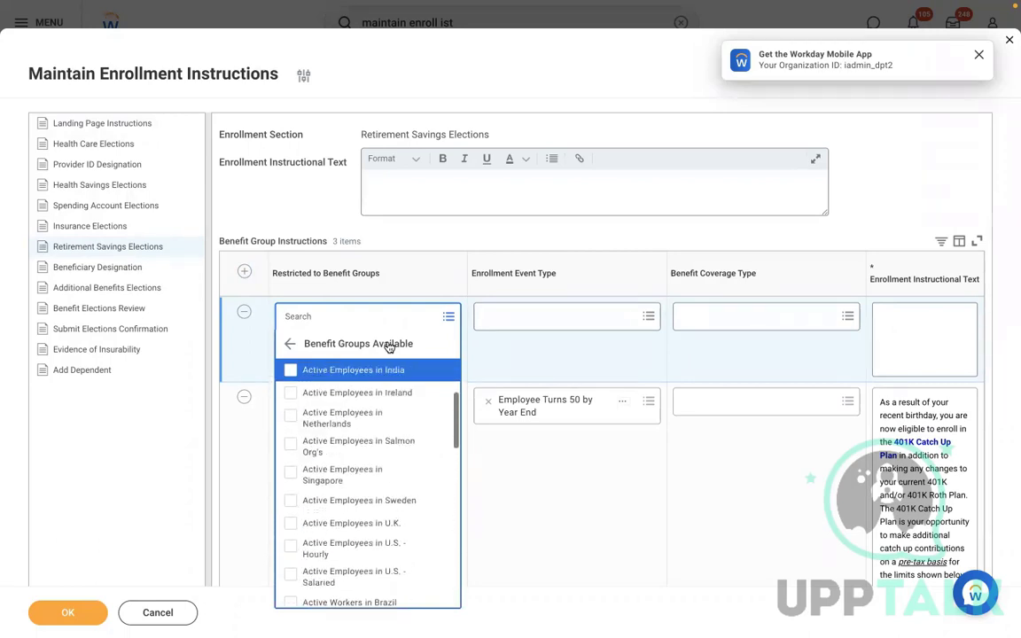
{"action": "key", "text": "Up"}
{"action": "key", "text": "Up"}
{"action": "key", "text": "Up"}
{"action": "key", "text": "Up"}
{"action": "key", "text": "Up"}
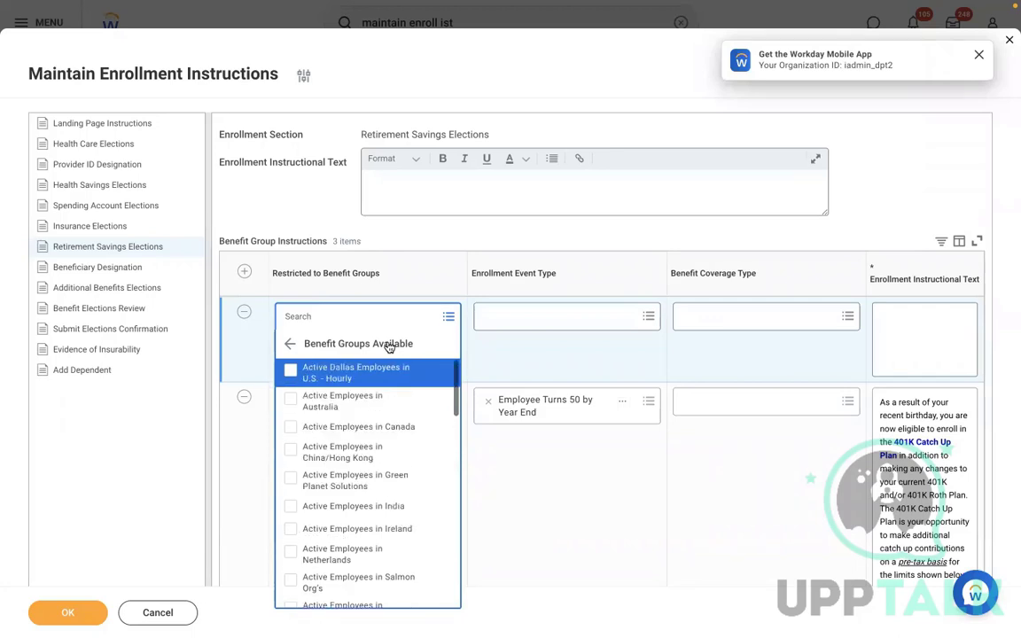
{"action": "key", "text": "Up"}
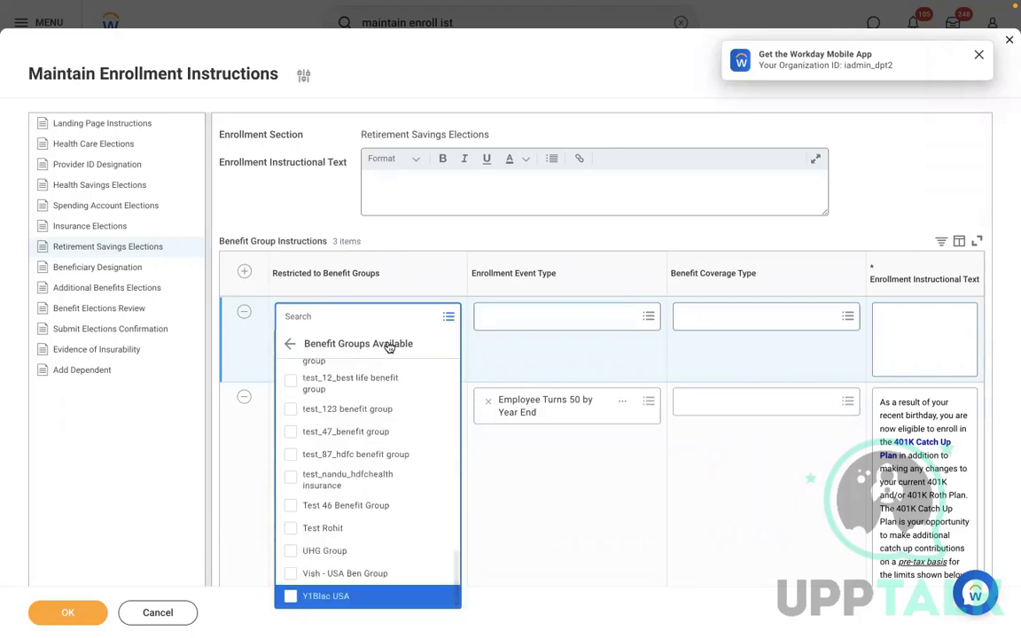
{"action": "key", "text": "Down"}
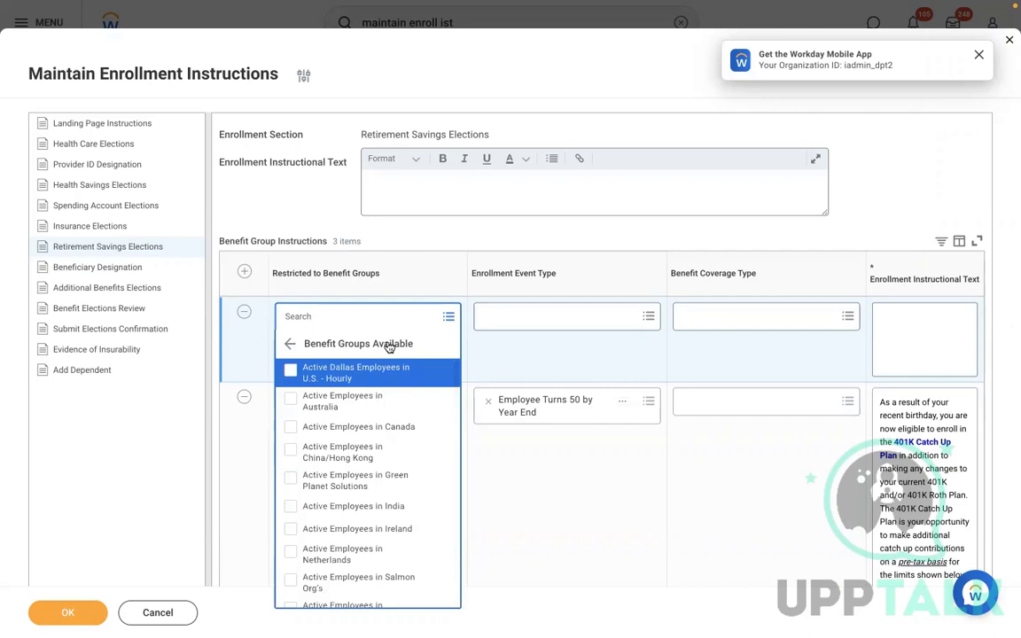
{"action": "key", "text": "Down"}
{"action": "key", "text": "Down"}
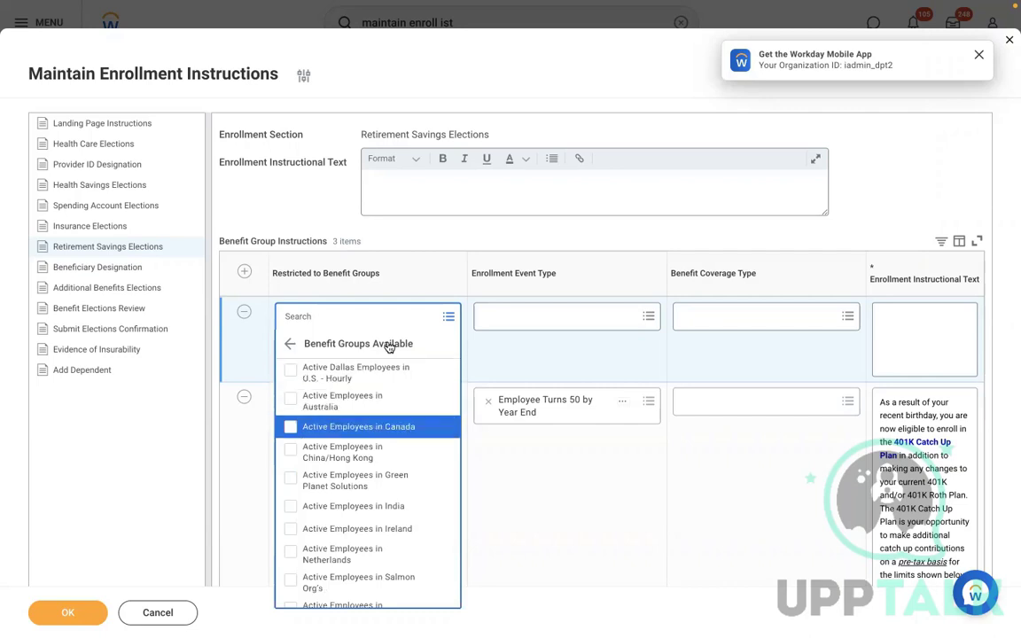
{"action": "key", "text": "Up"}
{"action": "key", "text": "Up"}
Search 'ACTIVE' and set the row's benefit group to Active Employees in U.S. - Salaried
{"action": "left_click", "coordinate": [331, 314]}
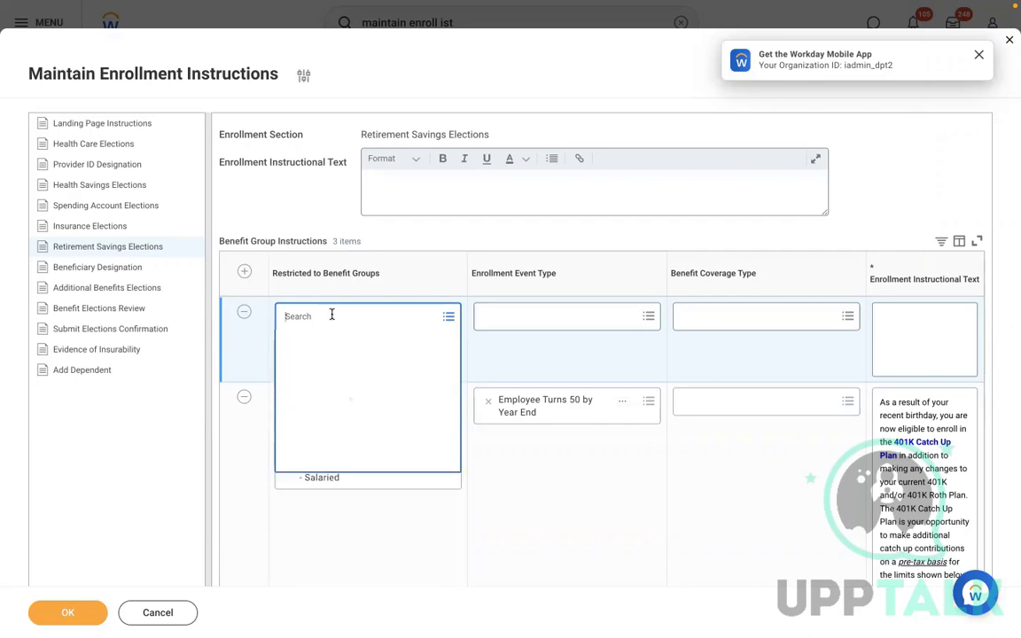
{"action": "type", "text": "ACTIVE"}
{"action": "key", "text": "Return"}
{"action": "key", "text": "Down"}
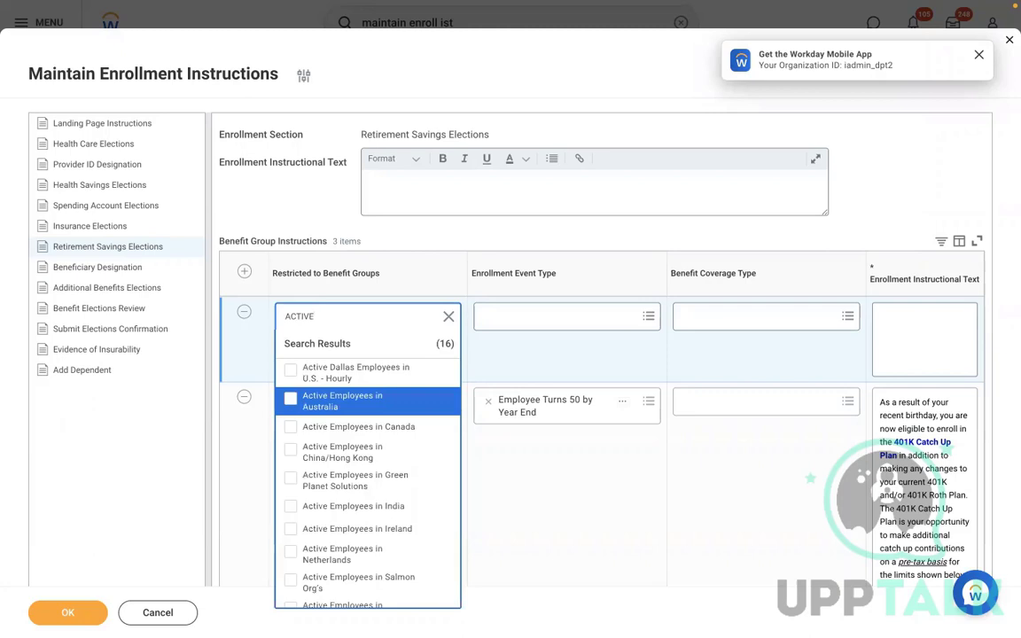
{"action": "key", "text": "Up"}
{"action": "key", "text": "Up"}
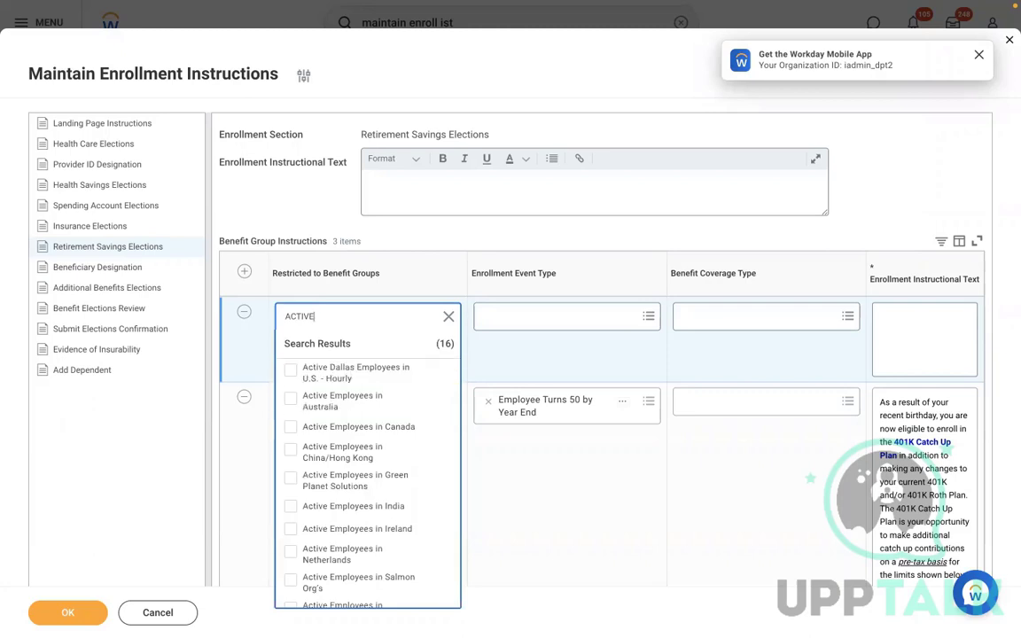
{"action": "key", "text": "Down"}
{"action": "key", "text": "Down"}
{"action": "key", "text": "Down"}
{"action": "key", "text": "Down"}
{"action": "key", "text": "Down"}
{"action": "key", "text": "Down"}
{"action": "key", "text": "Down"}
{"action": "key", "text": "Down"}
{"action": "key", "text": "Down"}
{"action": "key", "text": "Down"}
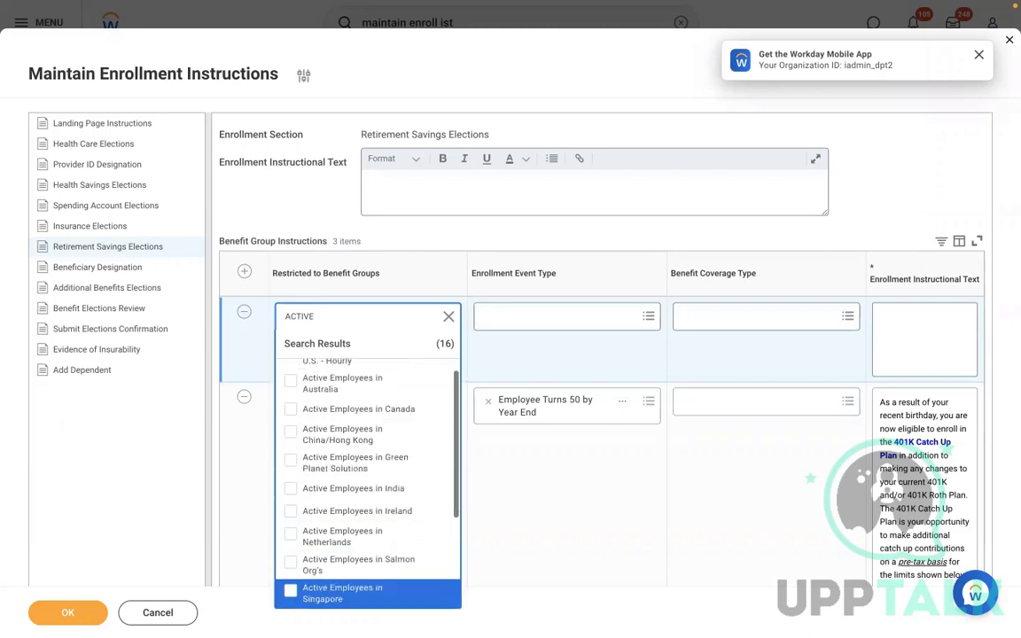
{"action": "key", "text": "Down"}
{"action": "key", "text": "Down"}
{"action": "key", "text": "Down"}
{"action": "key", "text": "Down"}
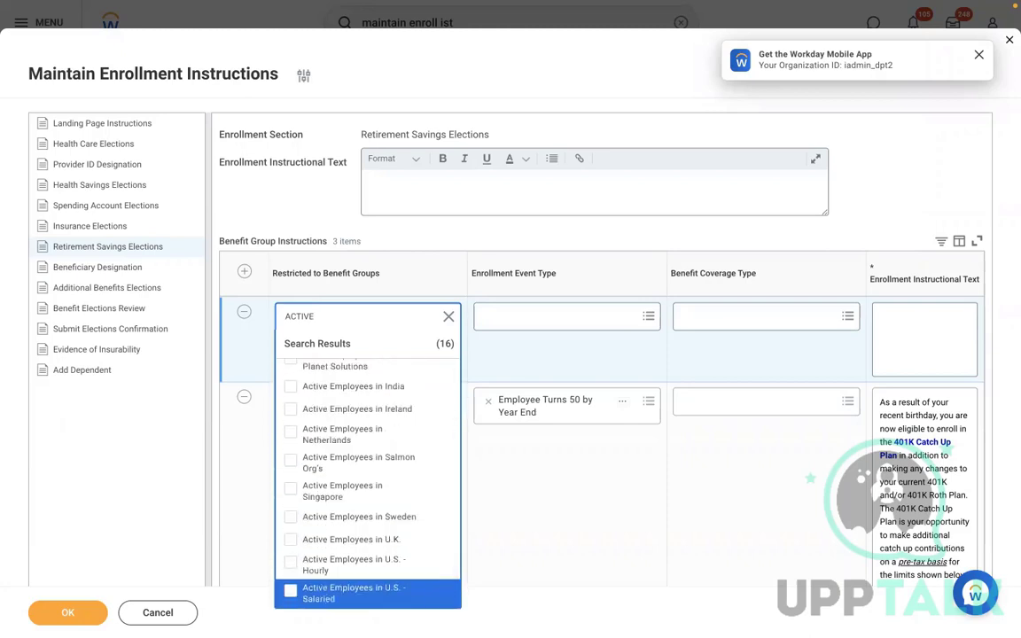
{"action": "key", "text": "Down"}
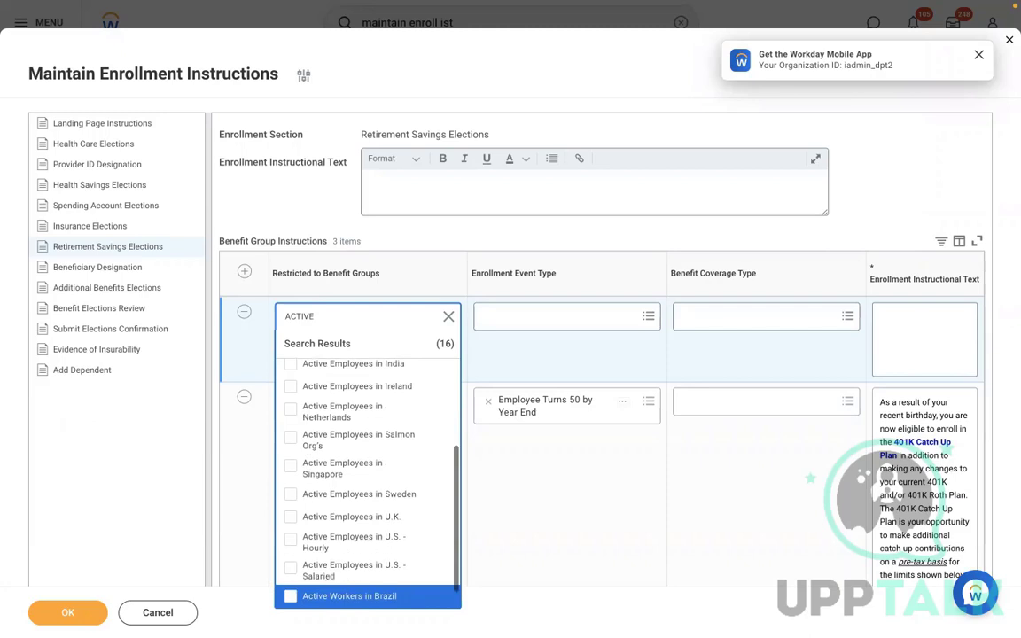
{"action": "key", "text": "Up"}
{"action": "key", "text": "Return"}
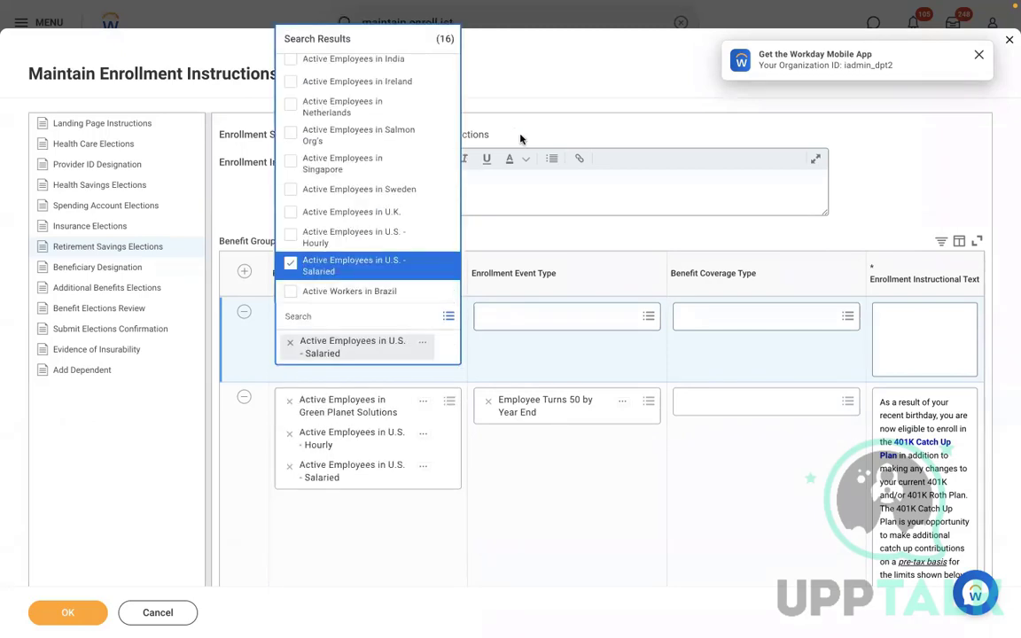
{"action": "left_click", "coordinate": [506, 235]}
Set the row's event type to RBS - 401K Retirement Savings and coverage to RBS 401K
{"action": "left_click", "coordinate": [548, 312]}
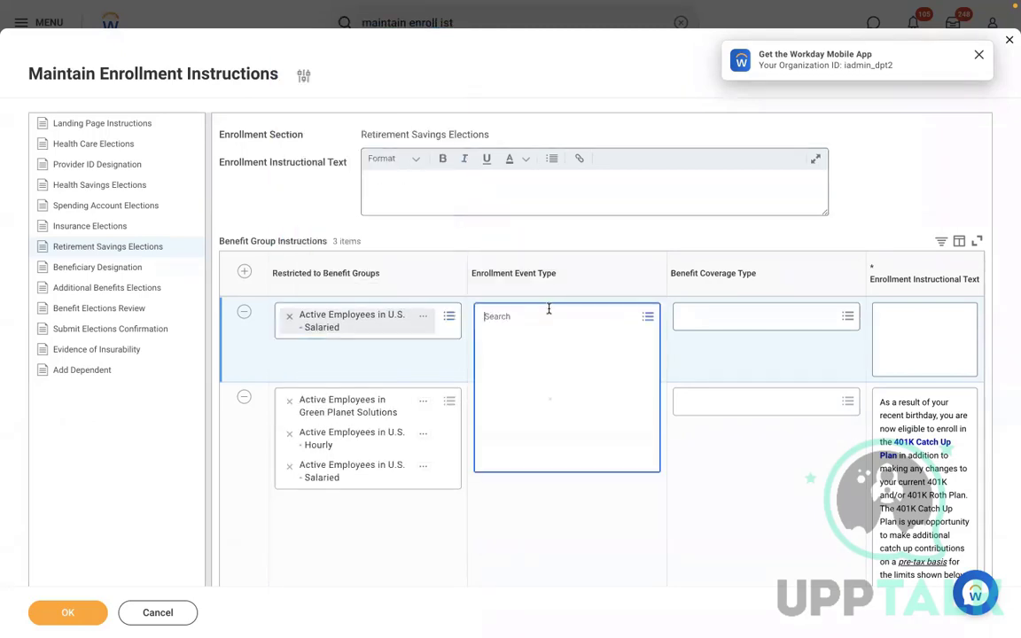
{"action": "type", "text": "RB"}
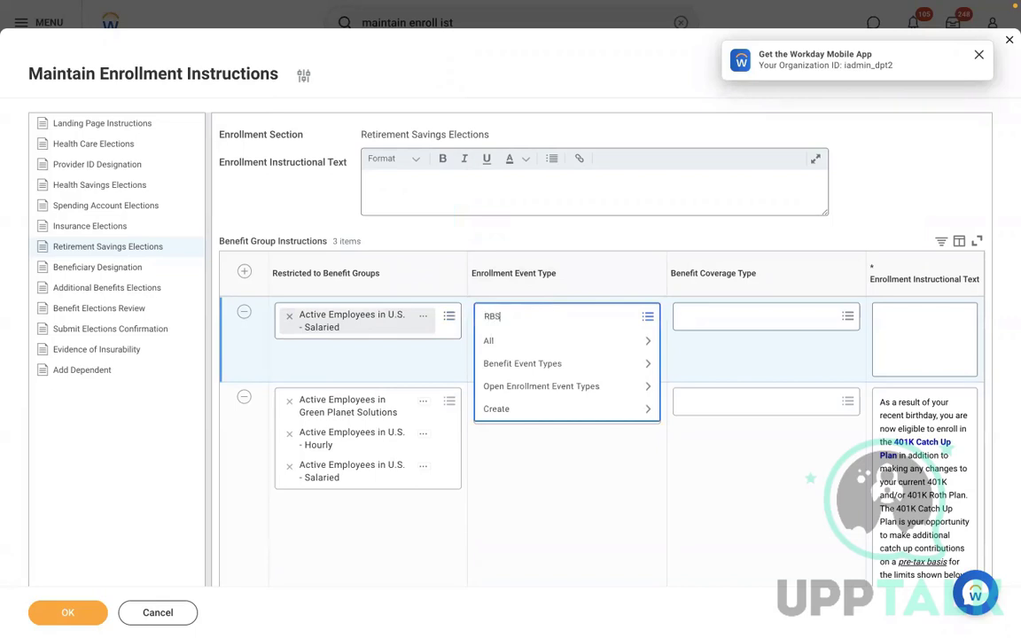
{"action": "type", "text": "S"}
{"action": "key", "text": "Return"}
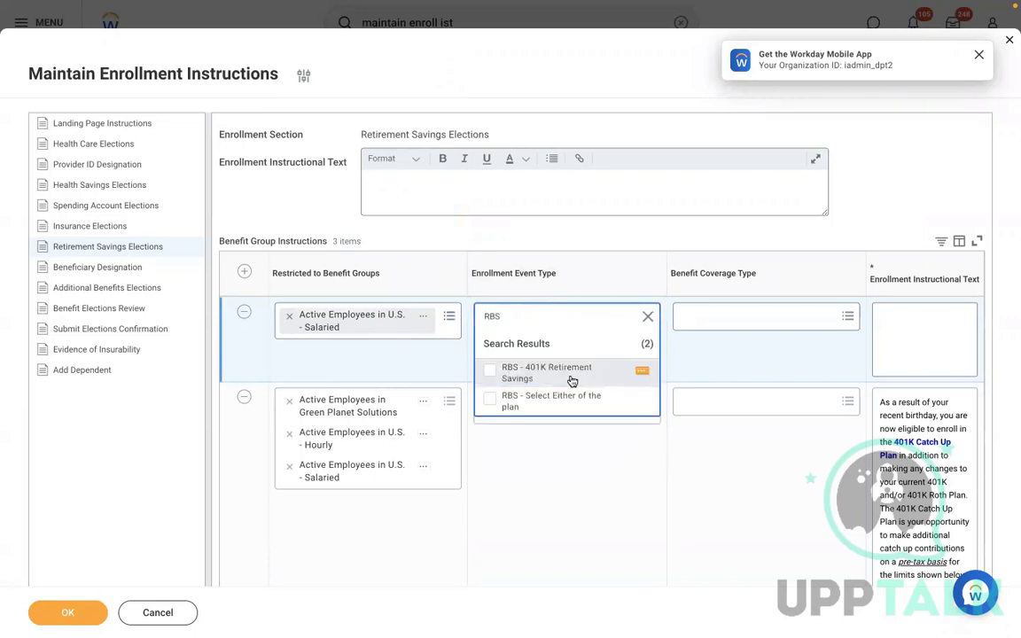
{"action": "left_click", "coordinate": [572, 381]}
{"action": "left_click", "coordinate": [724, 321]}
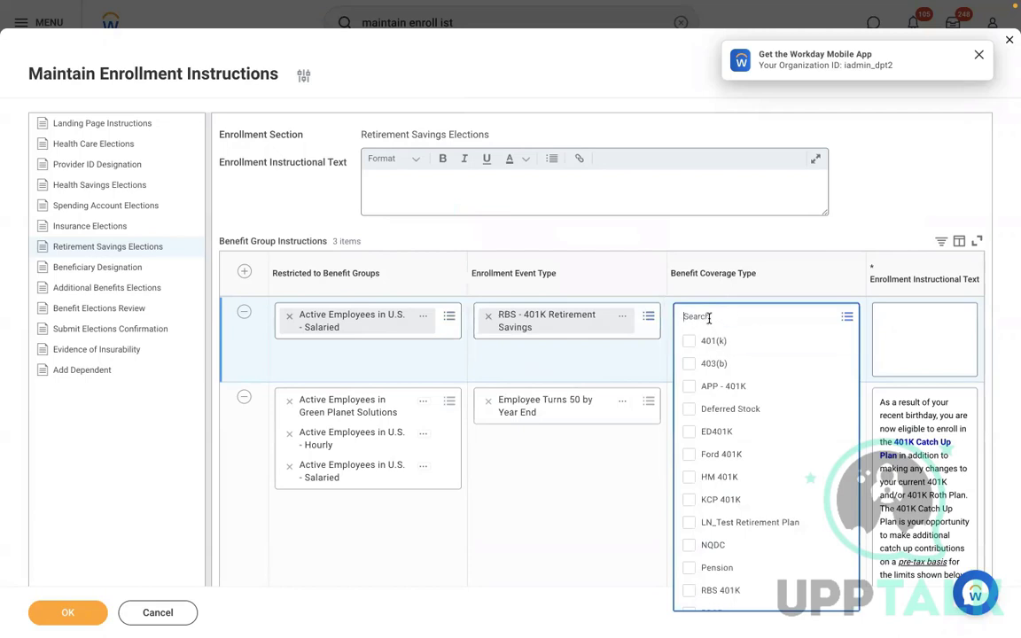
{"action": "type", "text": "RBS"}
{"action": "key", "text": "Return"}
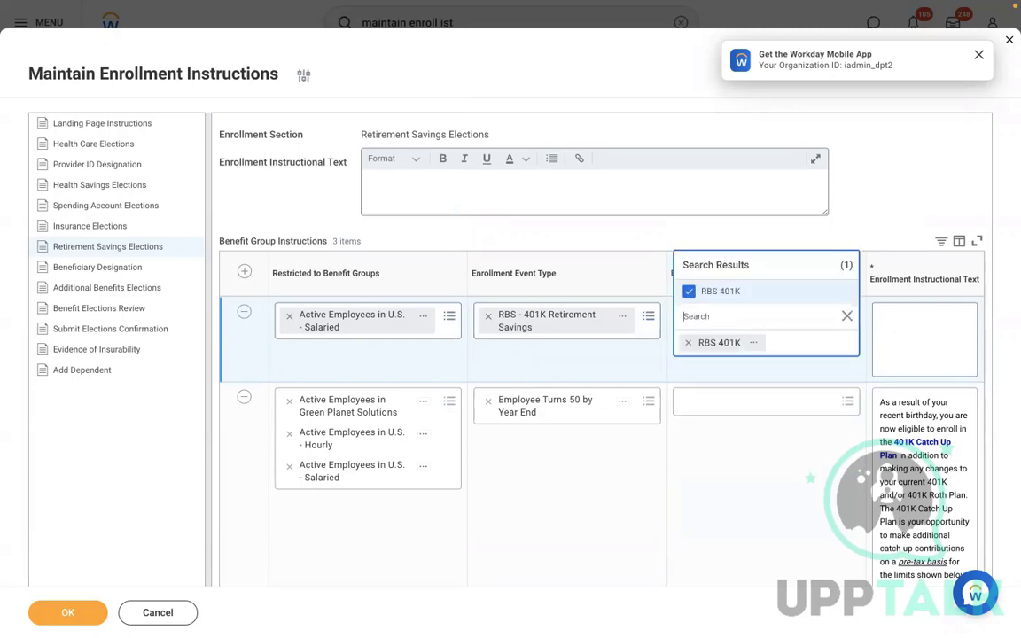
{"action": "left_click", "coordinate": [917, 342]}
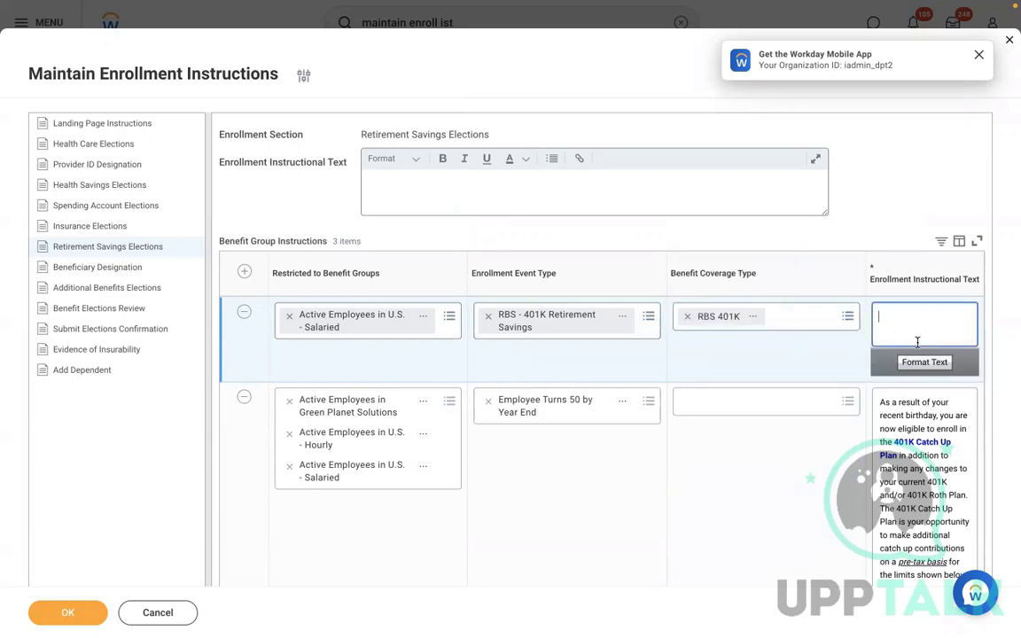
Write the first line: 'As per the Company policy, You must enrol in to RBS 401K benefit plan.'
{"action": "left_click", "coordinate": [909, 361]}
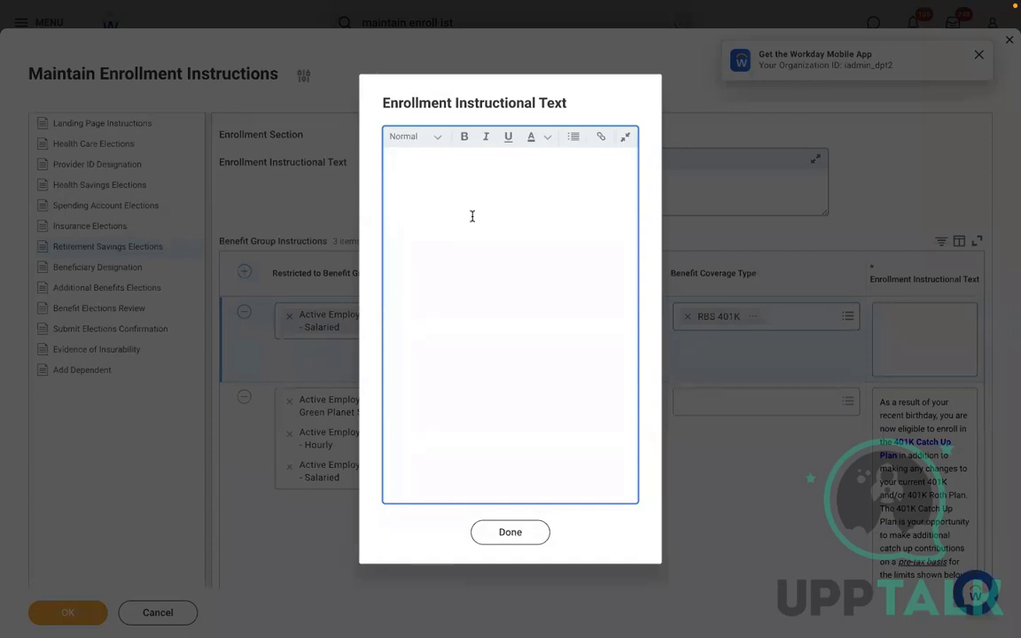
{"action": "type", "text": "pL"}
{"action": "key", "text": "BackSpace"}
{"action": "key", "text": "BackSpace"}
{"action": "key", "text": "BackSpace"}
{"action": "key", "text": "BackSpace"}
{"action": "key", "text": "BackSpace"}
{"action": "type", "text": "As per the Company p"}
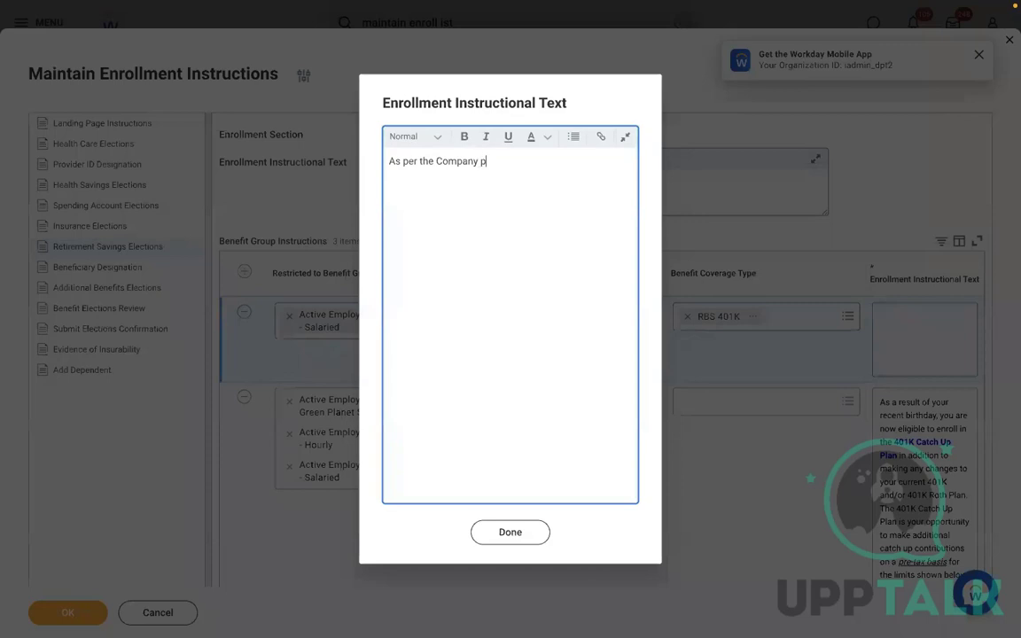
{"action": "type", "text": "olicy"}
{"action": "type", "text": ", You must enroll in to the"}
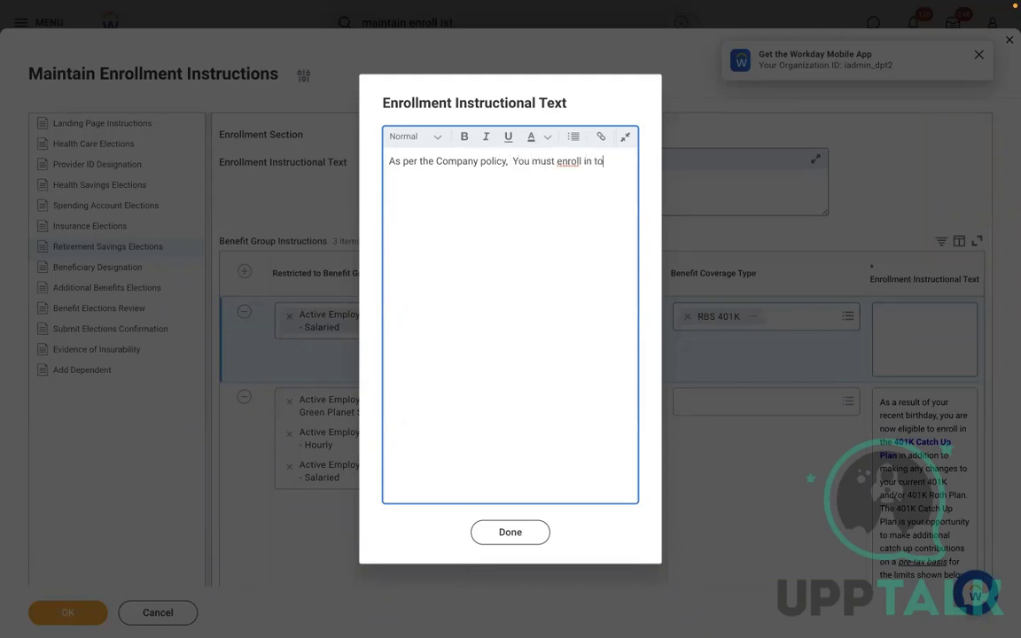
{"action": "key", "text": "BackSpace"}
{"action": "key", "text": "BackSpace"}
{"action": "key", "text": "BackSpace"}
{"action": "key", "text": "BackSpace"}
{"action": "key", "text": "BackSpace"}
{"action": "key", "text": "BackSpace"}
{"action": "key", "text": "BackSpace"}
{"action": "key", "text": "BackSpace"}
{"action": "key", "text": "BackSpace"}
{"action": "key", "text": "BackSpace"}
{"action": "type", "text": "in to RBS 401K"}
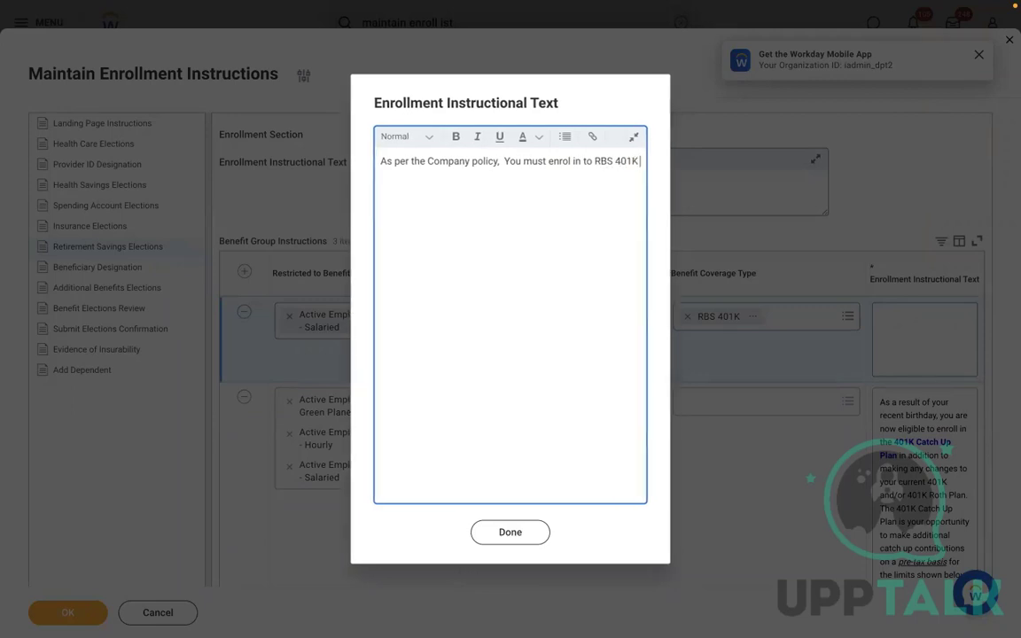
{"action": "type", "text": " beenfit plan"}
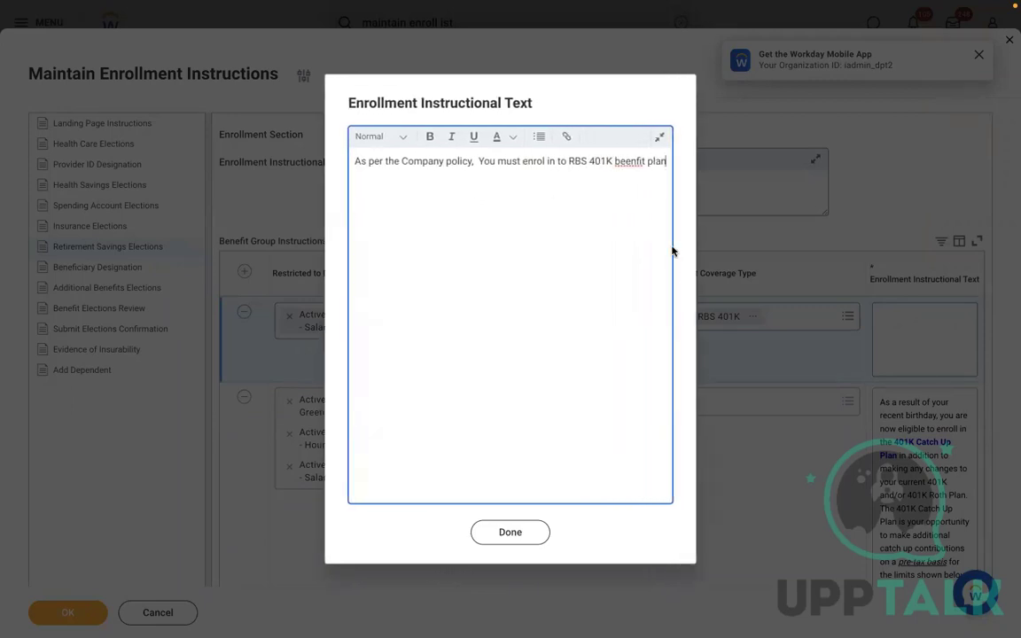
{"action": "right_click", "coordinate": [631, 162]}
{"action": "left_click", "coordinate": [656, 184]}
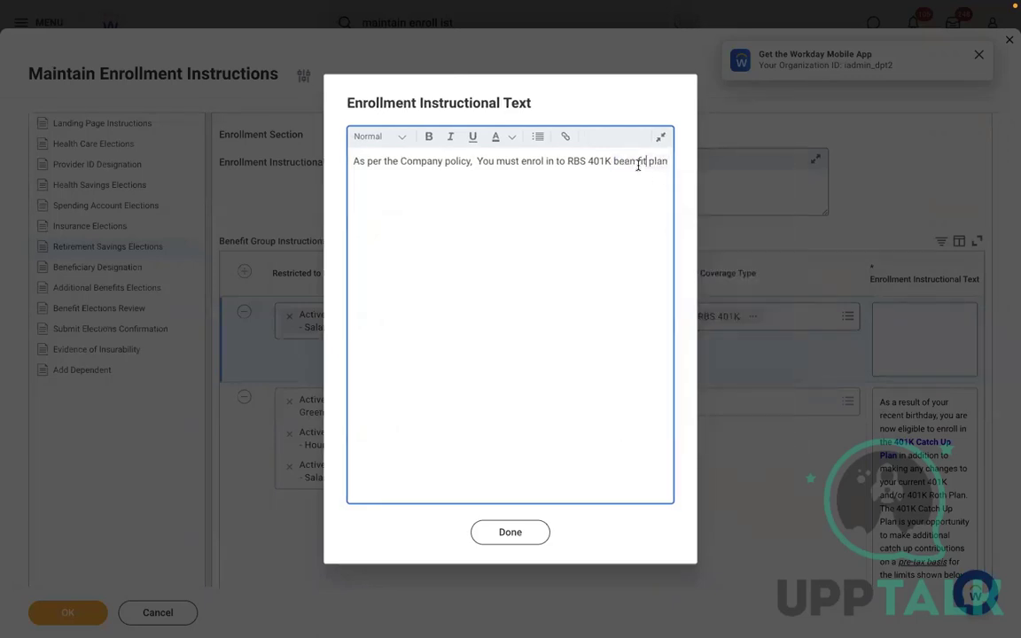
{"action": "left_click", "coordinate": [638, 163]}
{"action": "key", "text": "BackSpace"}
{"action": "key", "text": "BackSpace"}
{"action": "key", "text": "BackSpace"}
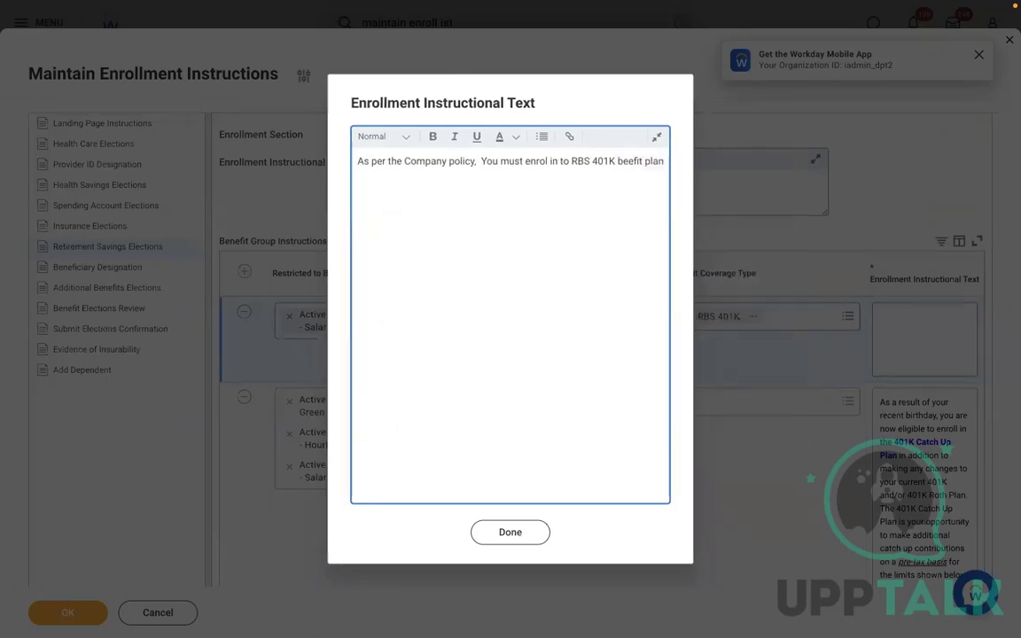
{"action": "type", "text": "ne"}
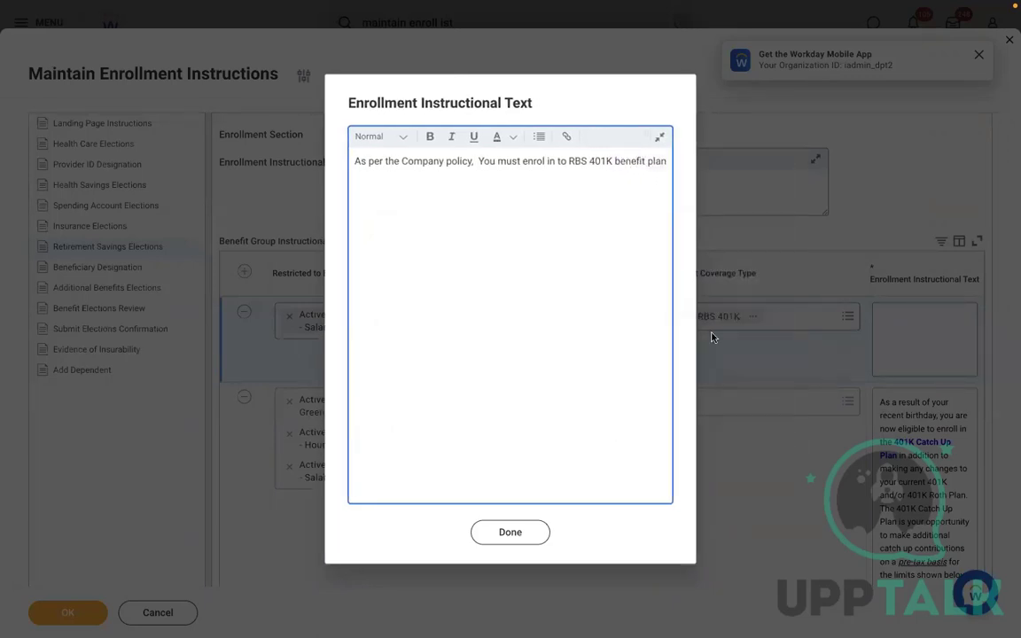
{"action": "type", "text": "."}
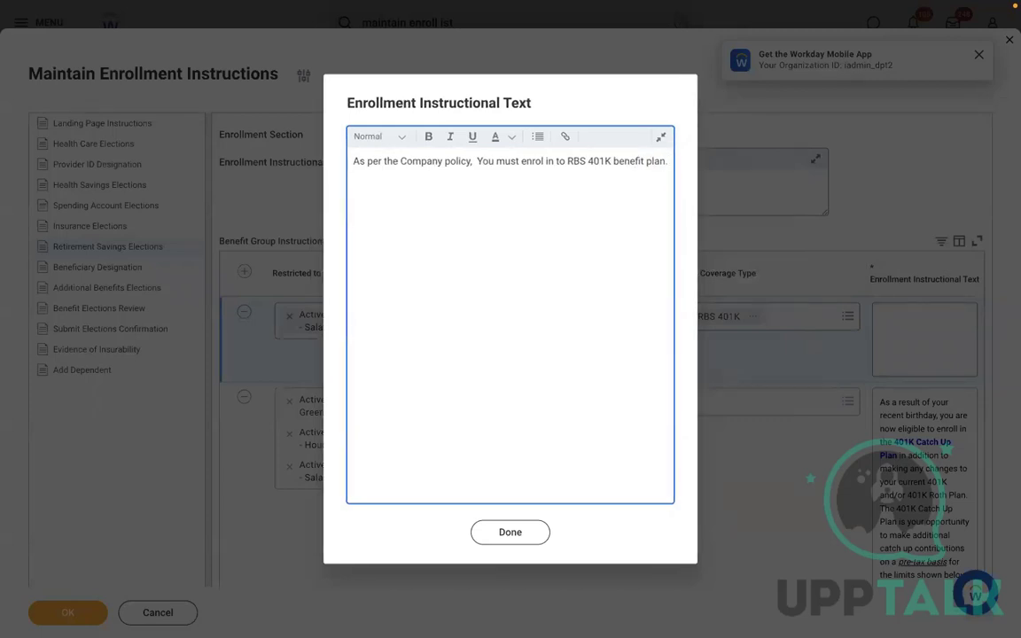
Add a second line referring questions to the Benefit Administrator, correcting 'Benfit' to 'Benefit'
{"action": "key", "text": "Return"}
{"action": "type", "text": "If you have any questi"}
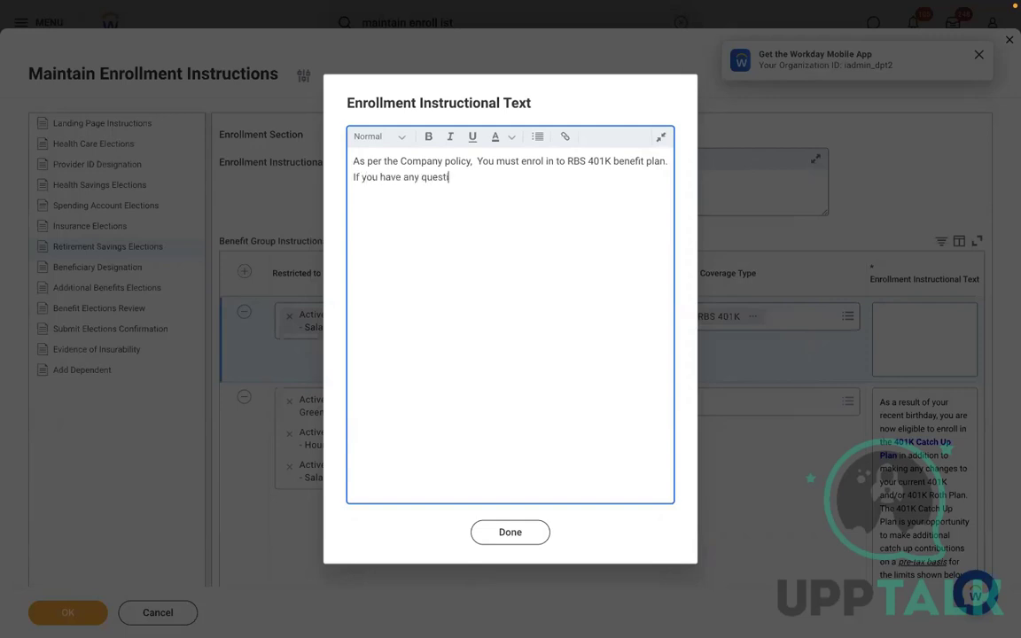
{"action": "type", "text": "ons on this benefit plan. pLE"}
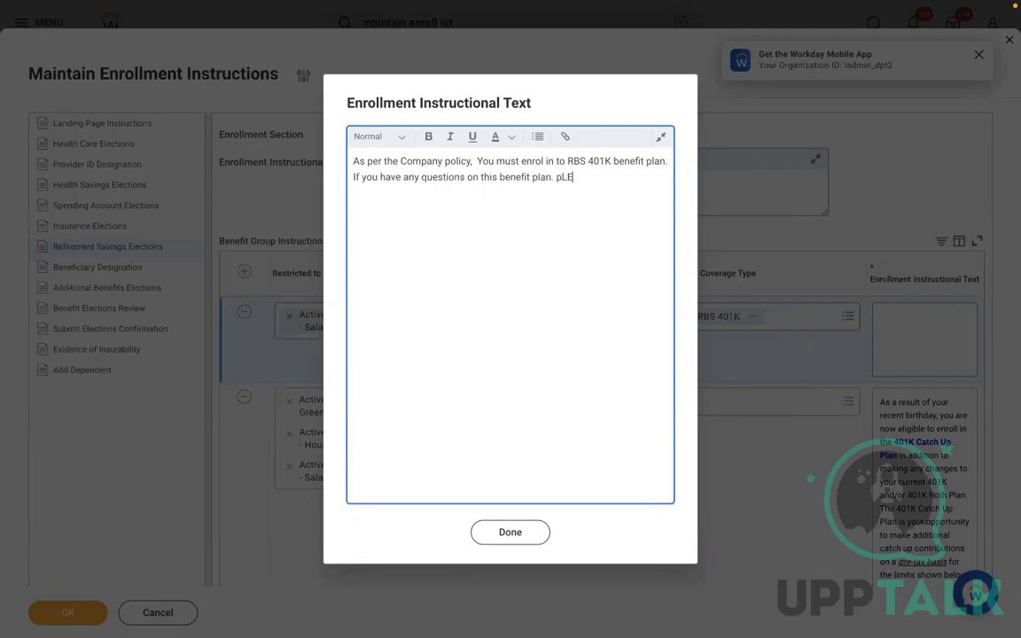
{"action": "key", "text": "BackSpace"}
{"action": "key", "text": "BackSpace"}
{"action": "key", "text": "BackSpace"}
{"action": "type", "text": "Please reachout to"}
{"action": "key", "text": "BackSpace"}
{"action": "key", "text": "BackSpace"}
{"action": "key", "text": "BackSpace"}
{"action": "key", "text": "BackSpace"}
{"action": "type", "text": "out to Ben"}
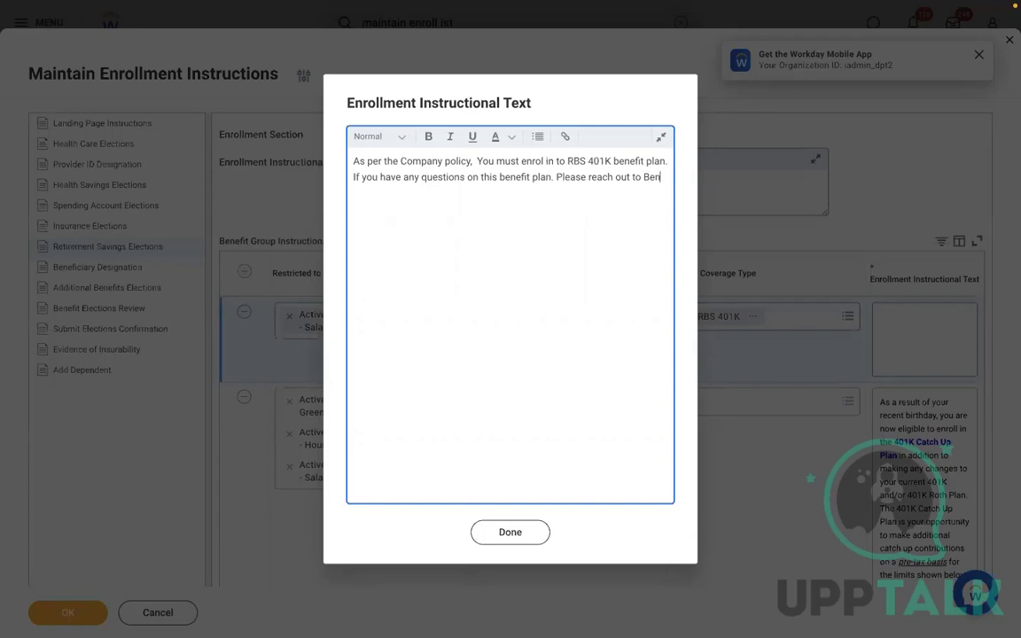
{"action": "type", "text": "fit Admi"}
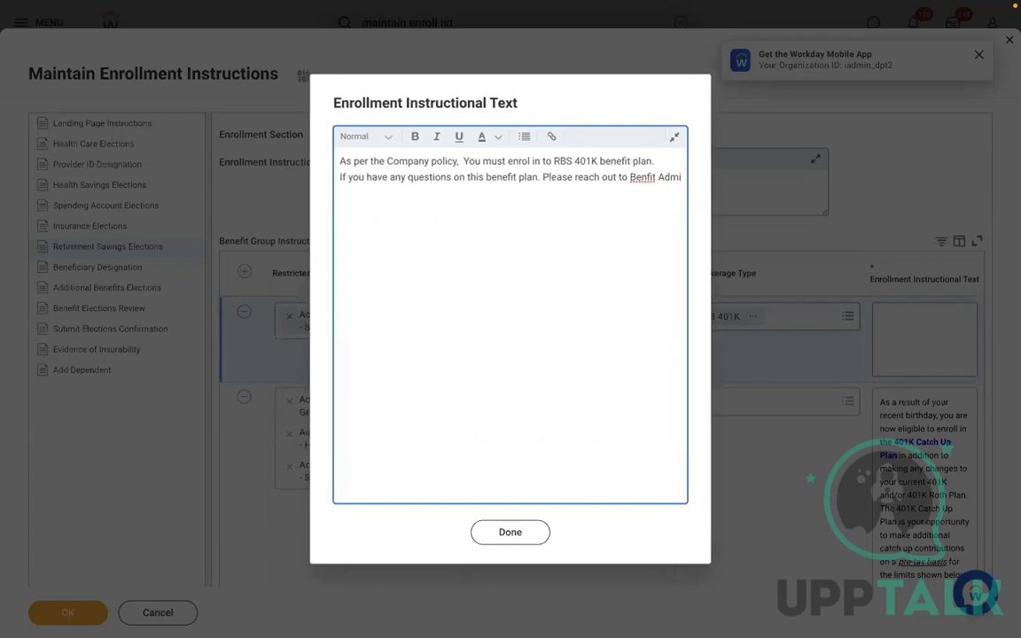
{"action": "type", "text": "nistrator for mor"}
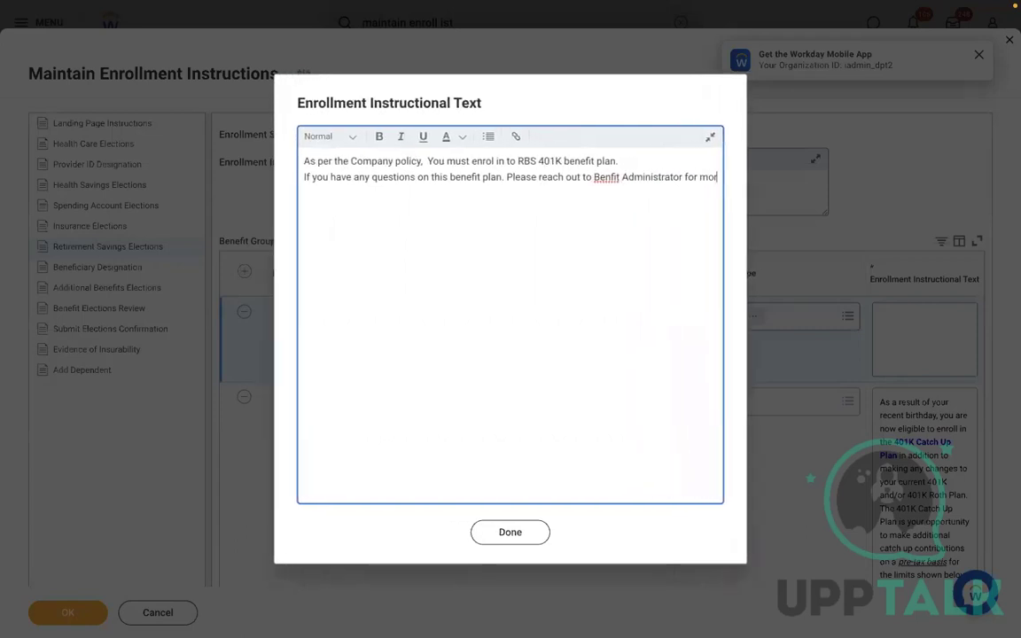
{"action": "type", "text": "e details."}
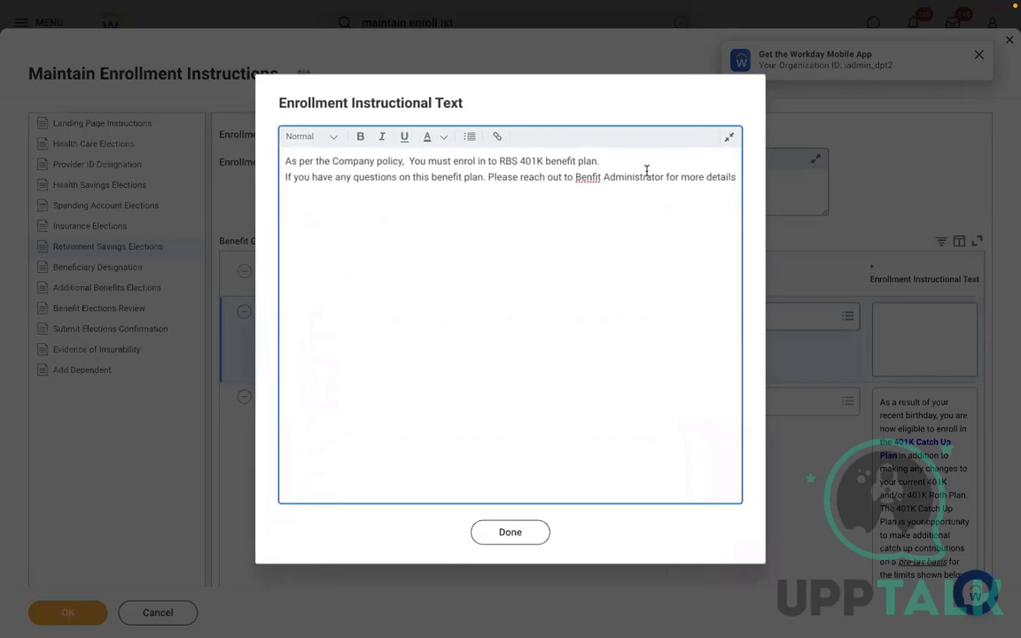
{"action": "right_click", "coordinate": [588, 177]}
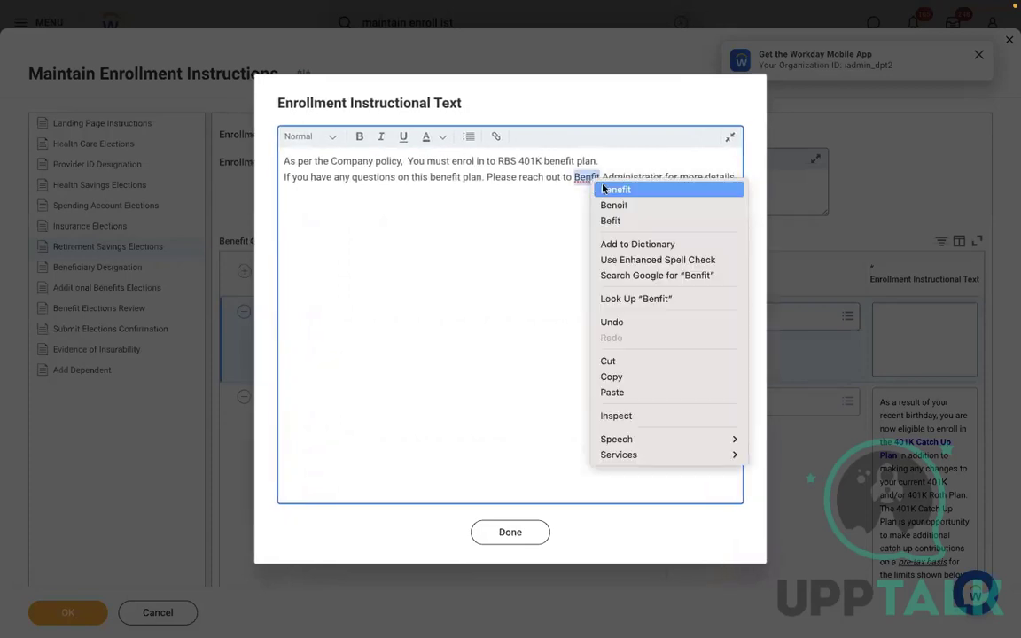
{"action": "left_click", "coordinate": [607, 189]}
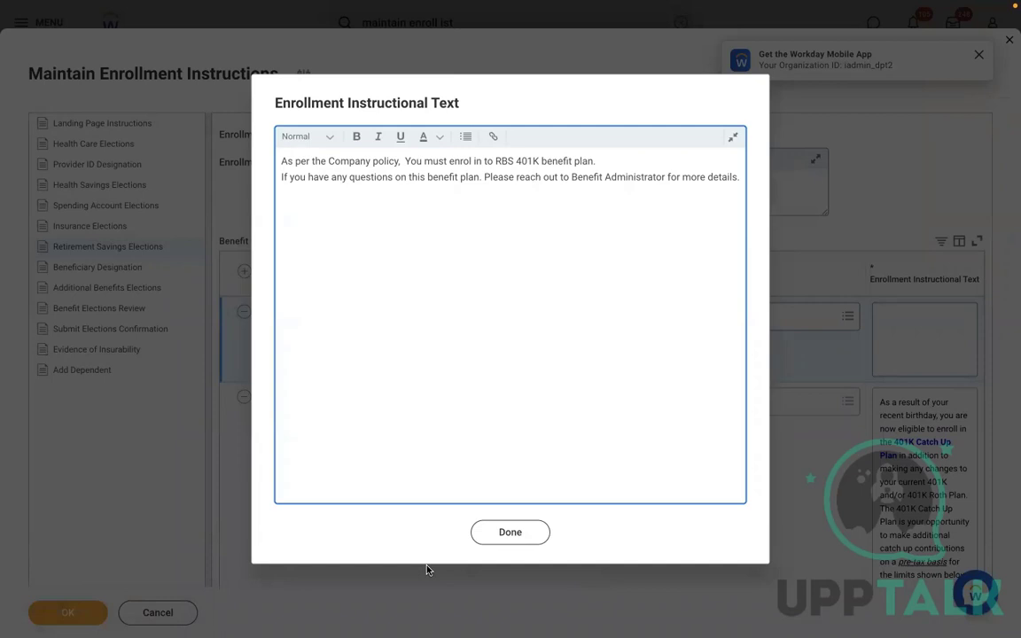
Color both instruction lines blue and close the editor, keeping the text in the row
{"action": "left_click", "coordinate": [416, 348]}
{"action": "left_click_drag", "start_coordinate": [684, 177], "coordinate": [259, 156]}
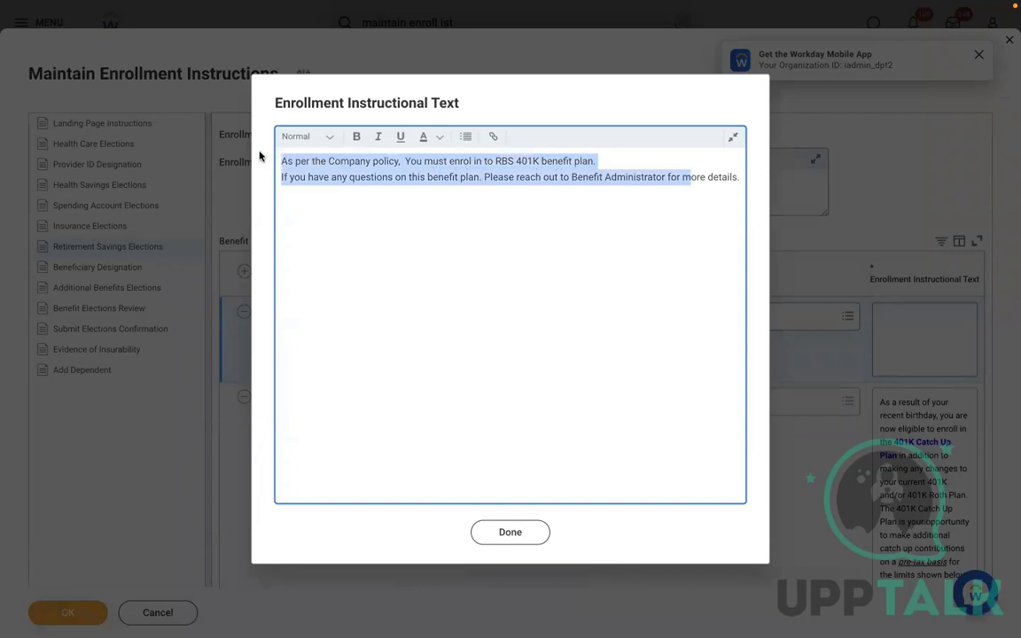
{"action": "left_click", "coordinate": [435, 142]}
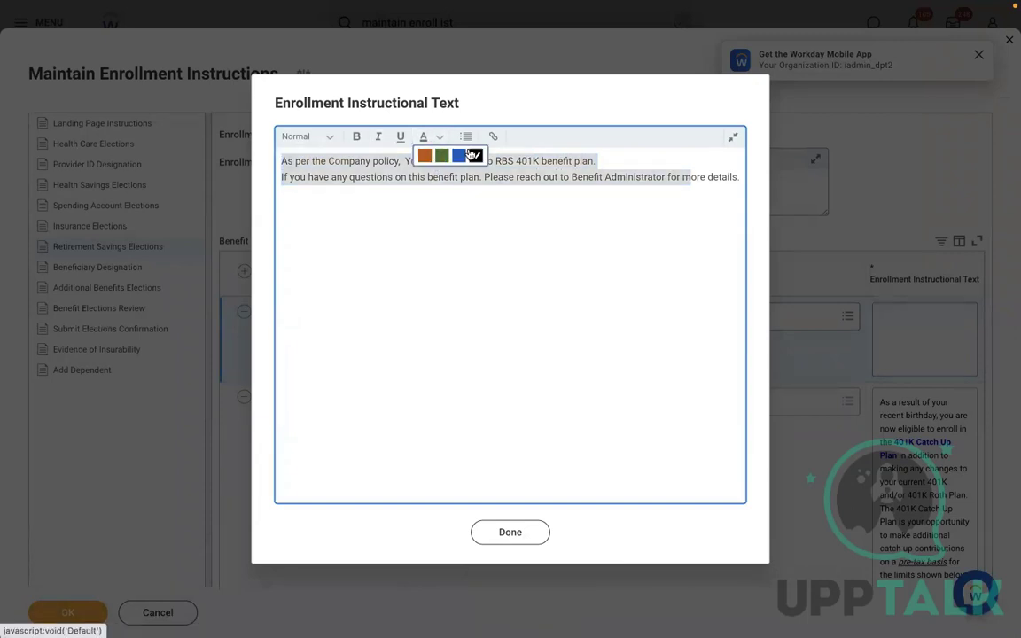
{"action": "left_click", "coordinate": [464, 156]}
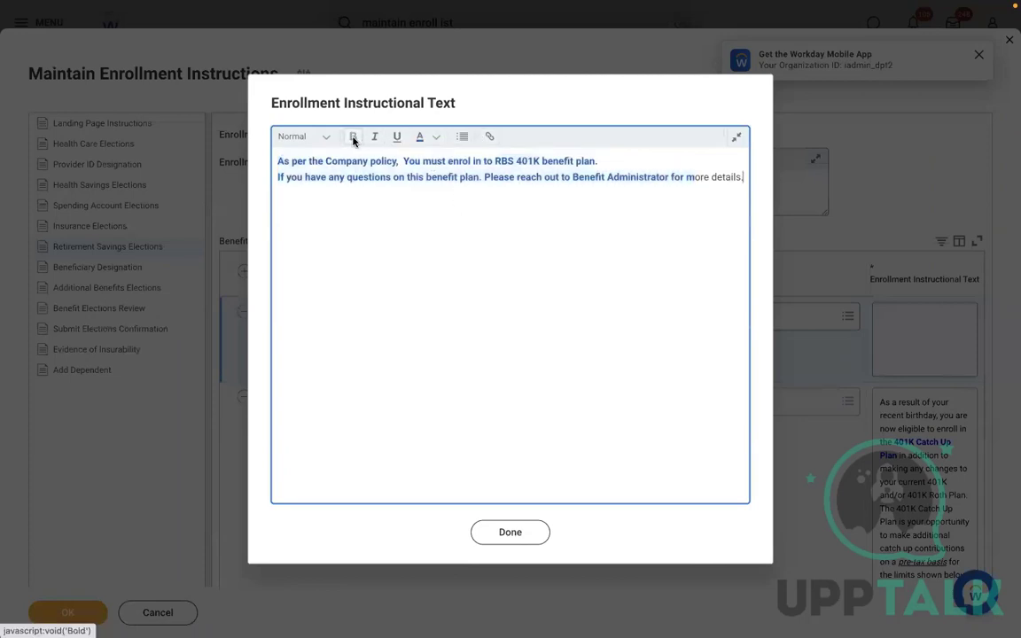
{"action": "left_click", "coordinate": [510, 533]}
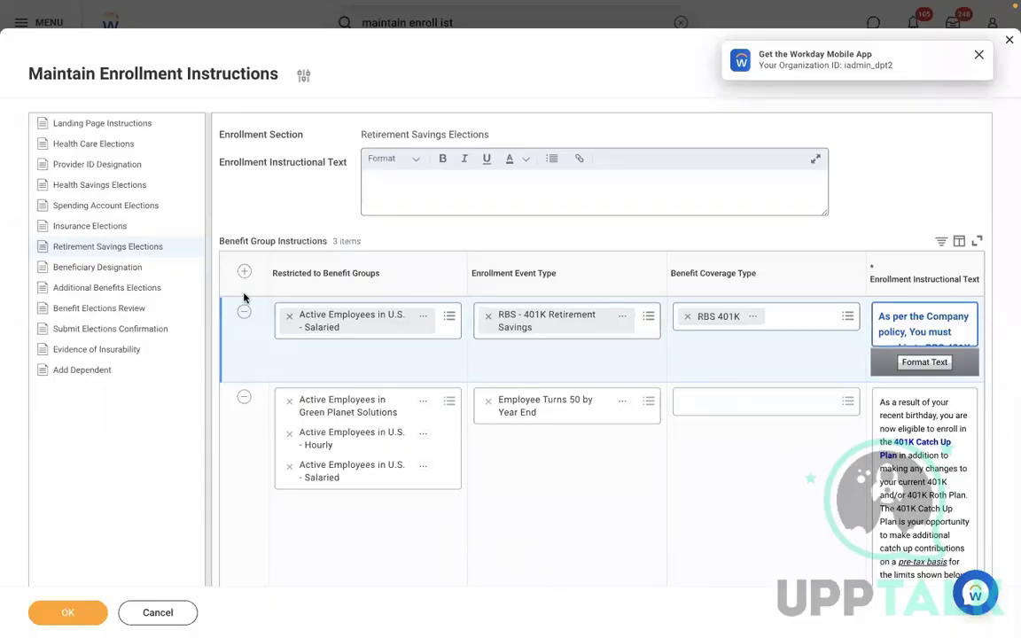
Select the instruction text shown in the grid and begin editing the section's general instructional text
{"action": "left_click_drag", "start_coordinate": [219, 242], "coordinate": [311, 245]}
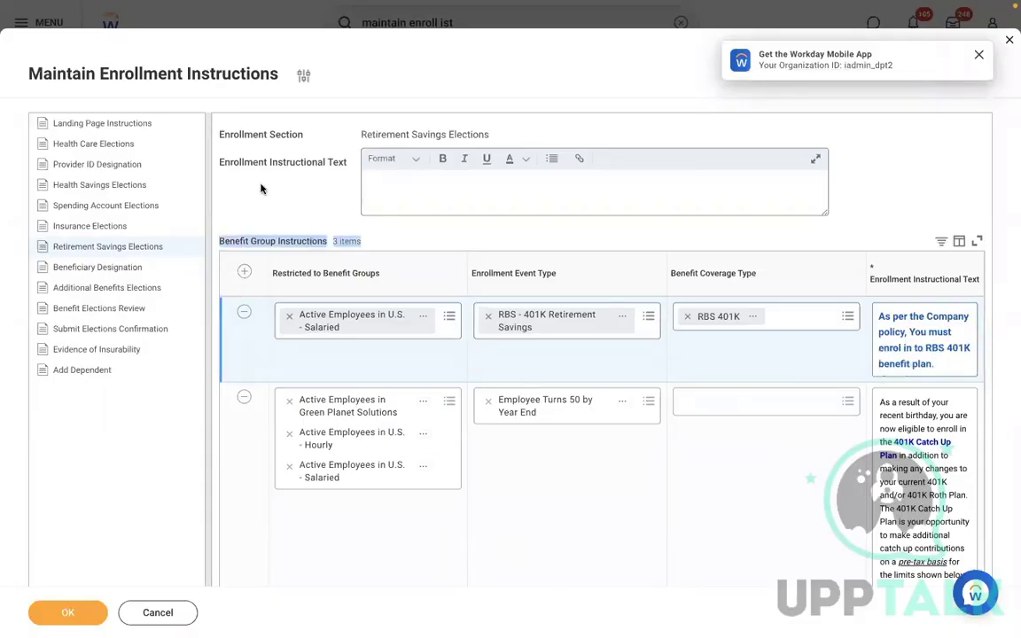
{"action": "left_click_drag", "start_coordinate": [219, 162], "coordinate": [307, 166]}
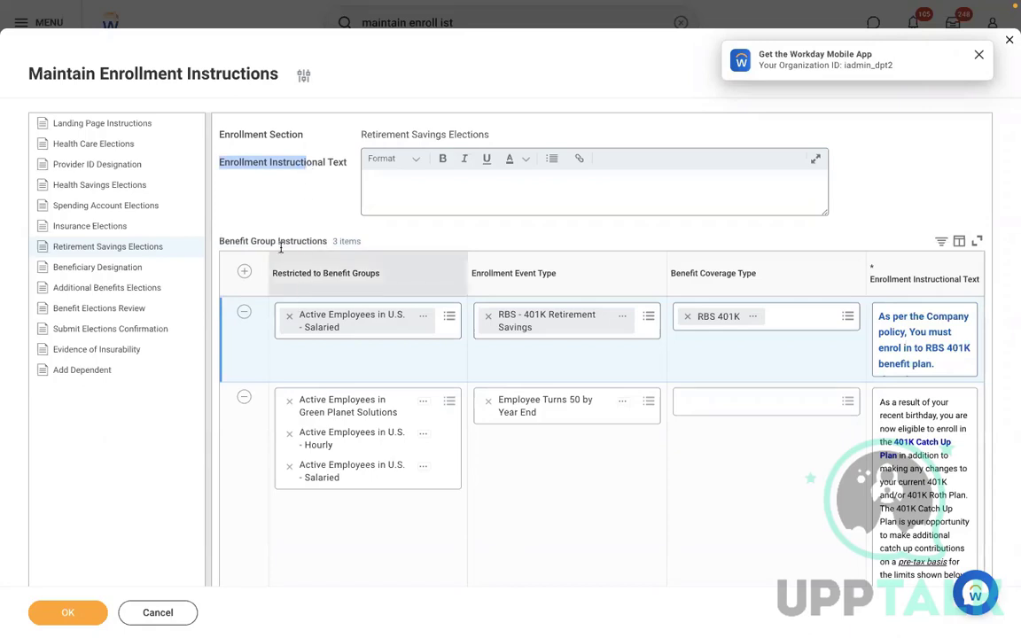
{"action": "left_click", "coordinate": [442, 187]}
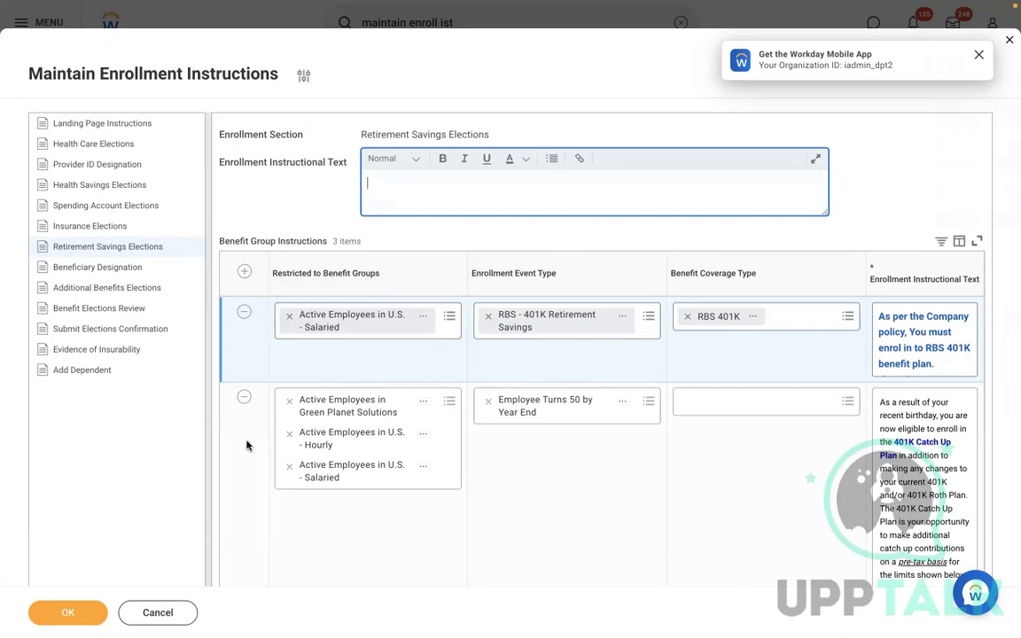
Submit the Maintain Enrollment Instructions changes, then search for and open the sales executive's worker profile
{"action": "left_click", "coordinate": [302, 558]}
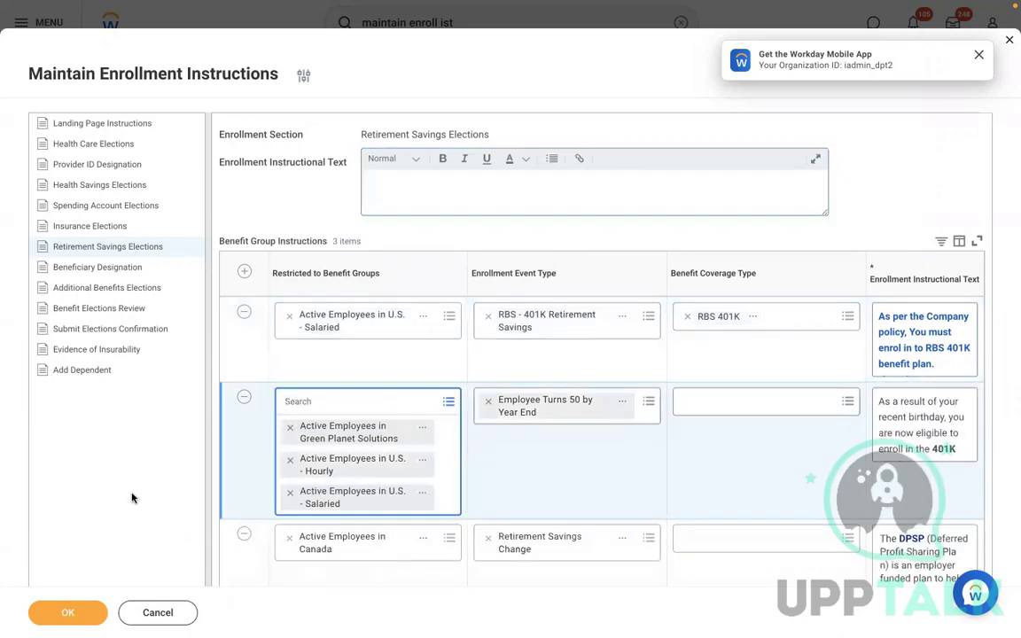
{"action": "left_click", "coordinate": [56, 620]}
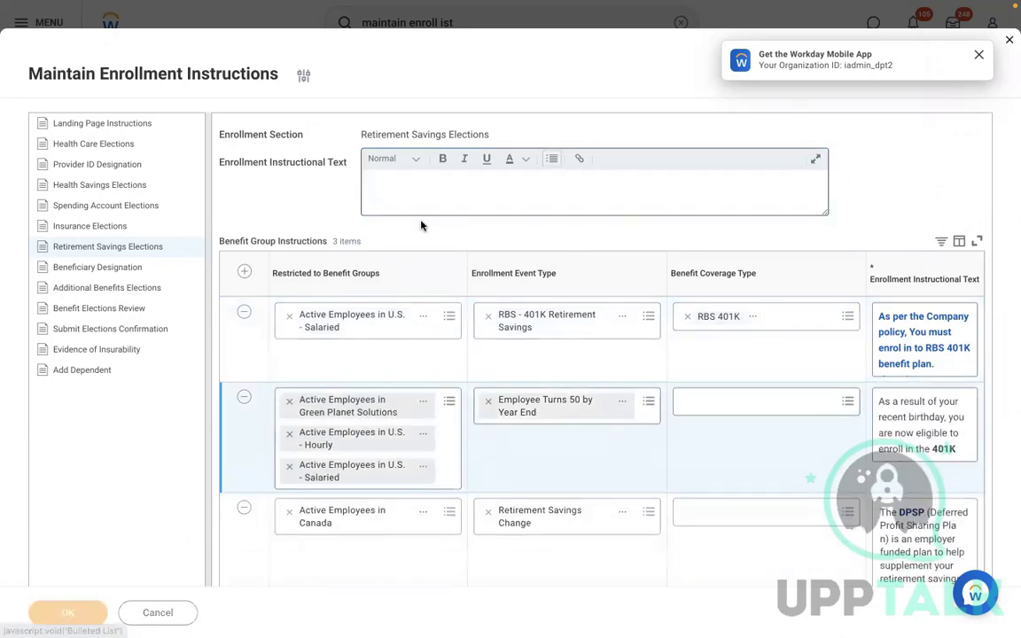
{"action": "left_click", "coordinate": [680, 23]}
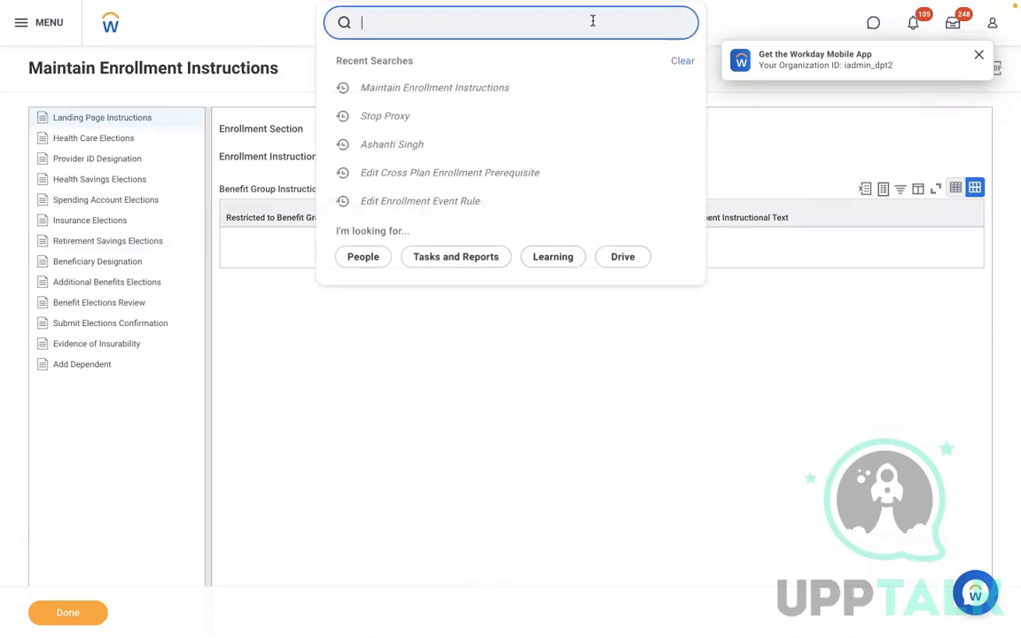
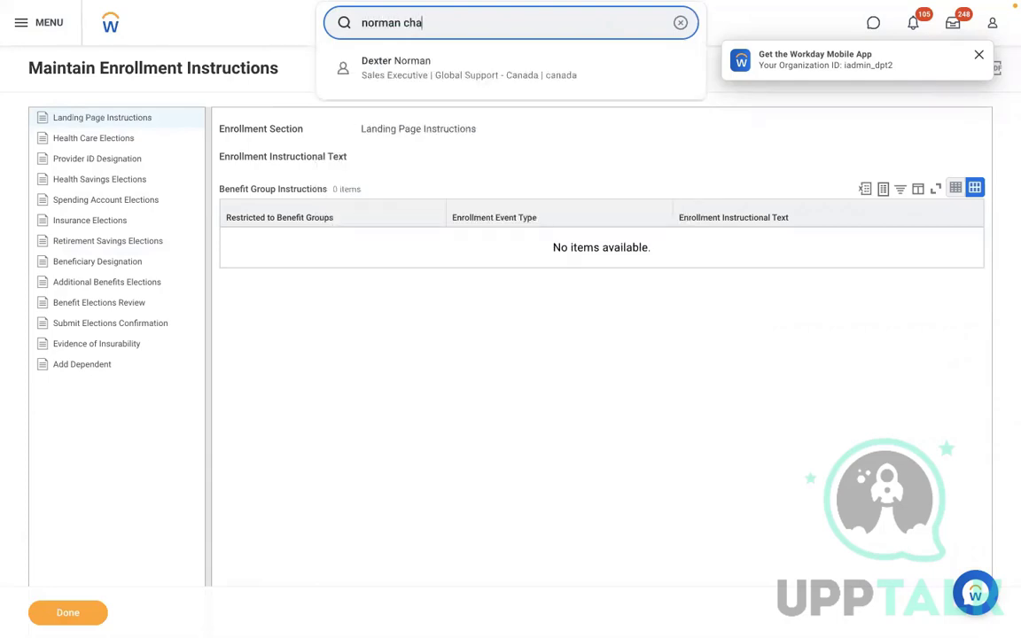
{"action": "left_click", "coordinate": [508, 67]}
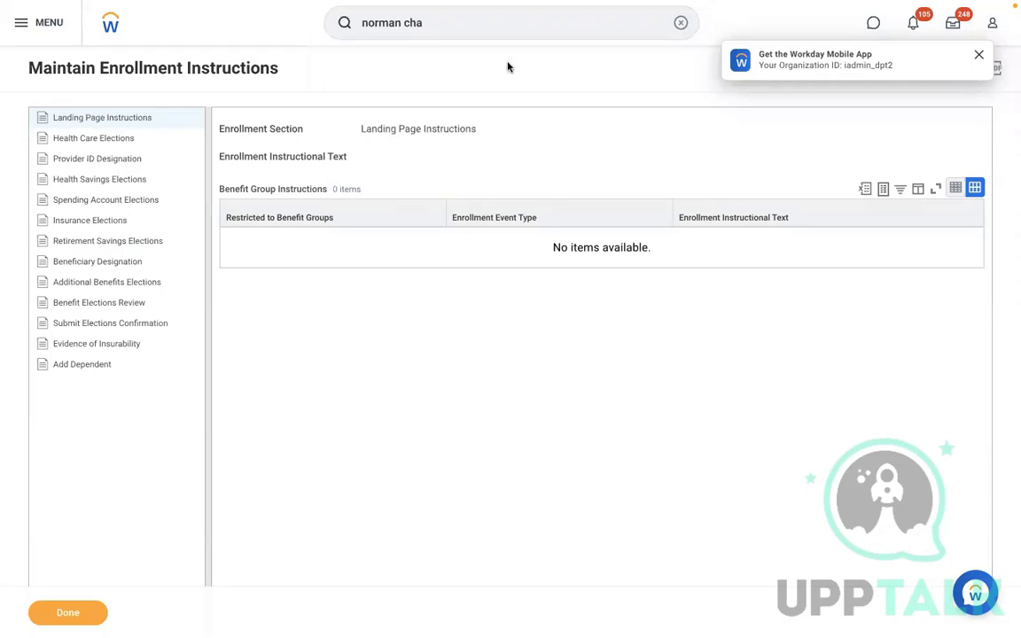
{"action": "left_click", "coordinate": [440, 24]}
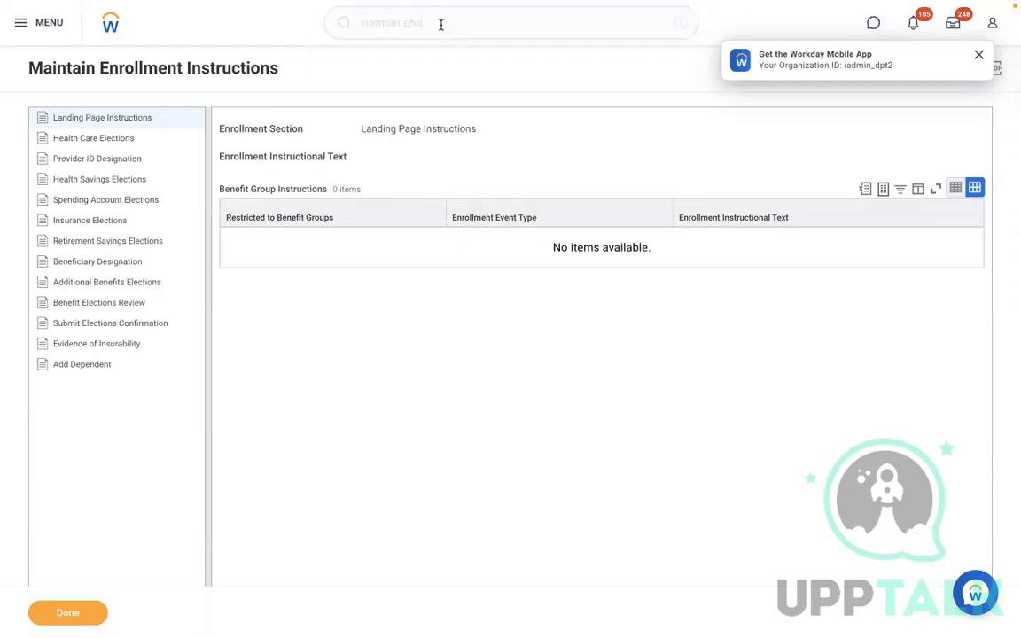
{"action": "key", "text": "BackSpace"}
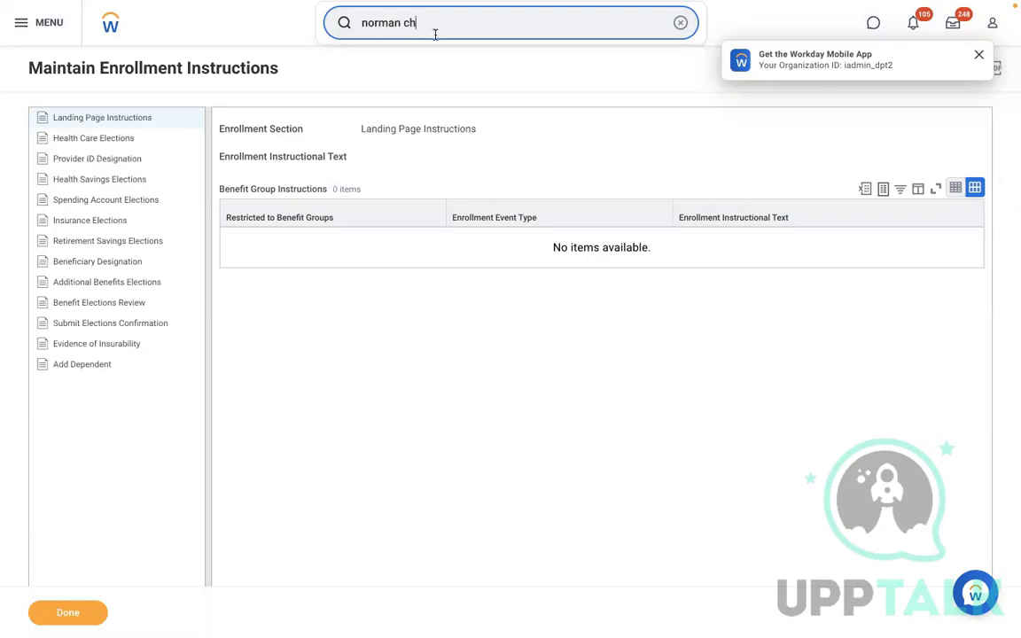
{"action": "key", "text": "BackSpace"}
{"action": "left_click", "coordinate": [433, 65]}
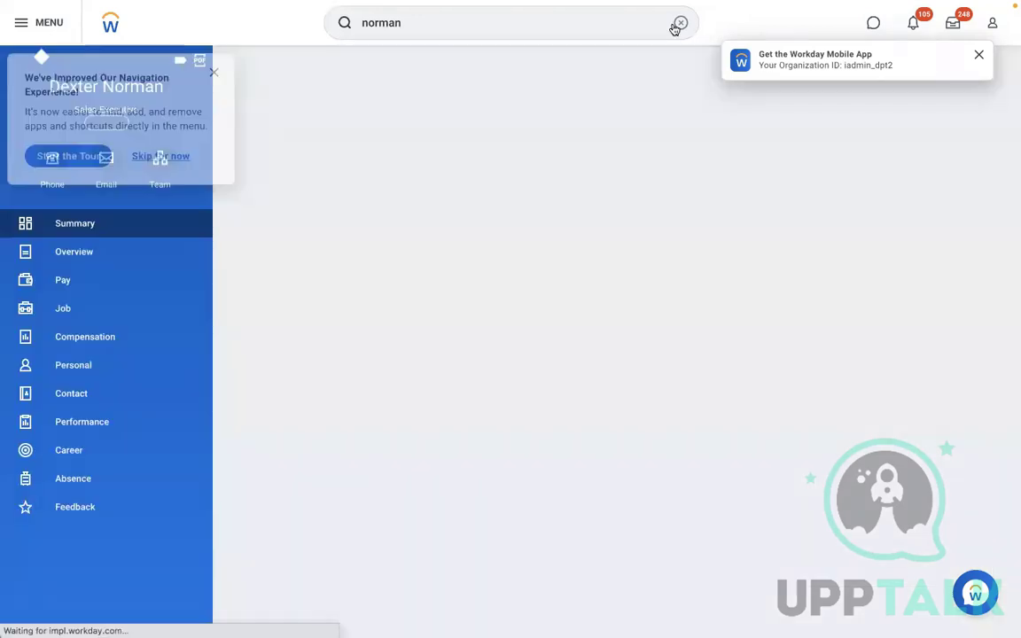
{"action": "left_click", "coordinate": [679, 24]}
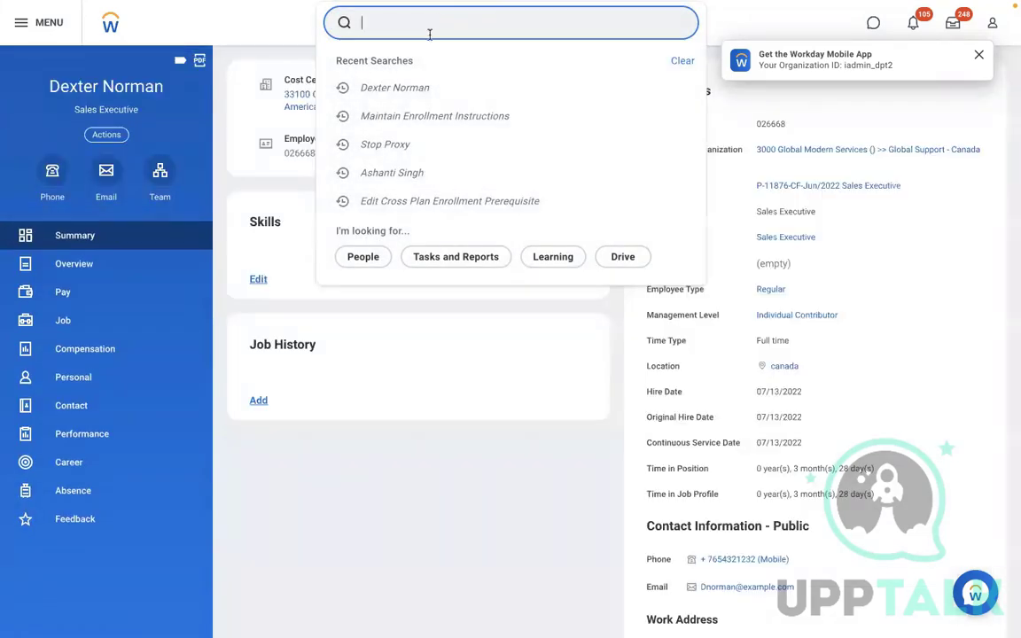
Open the Office Manager worker's profile and start a Change Benefits action for them
{"action": "left_click", "coordinate": [387, 175]}
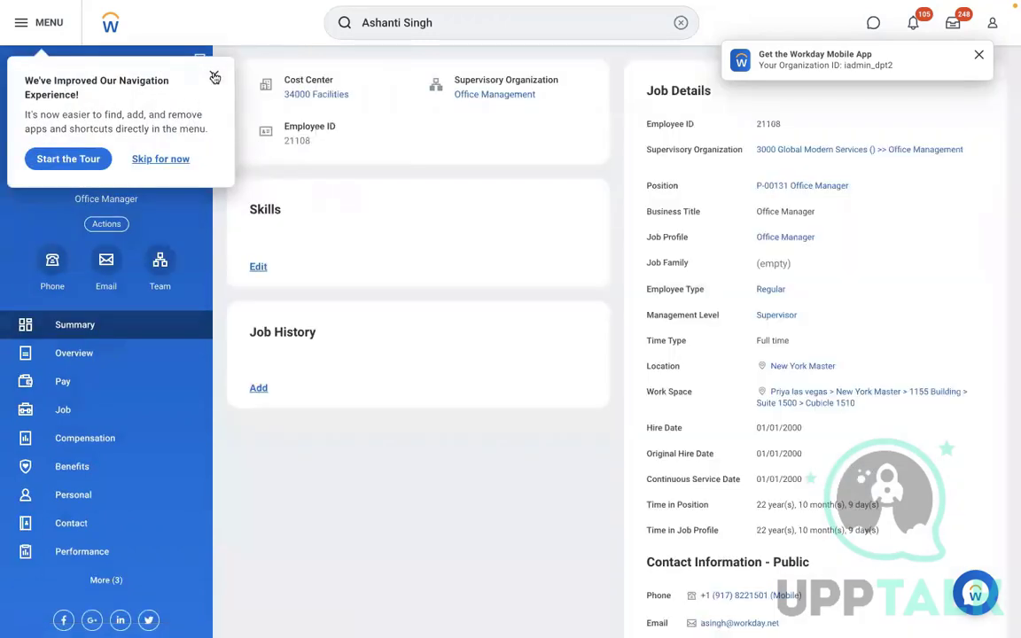
{"action": "left_click", "coordinate": [214, 74]}
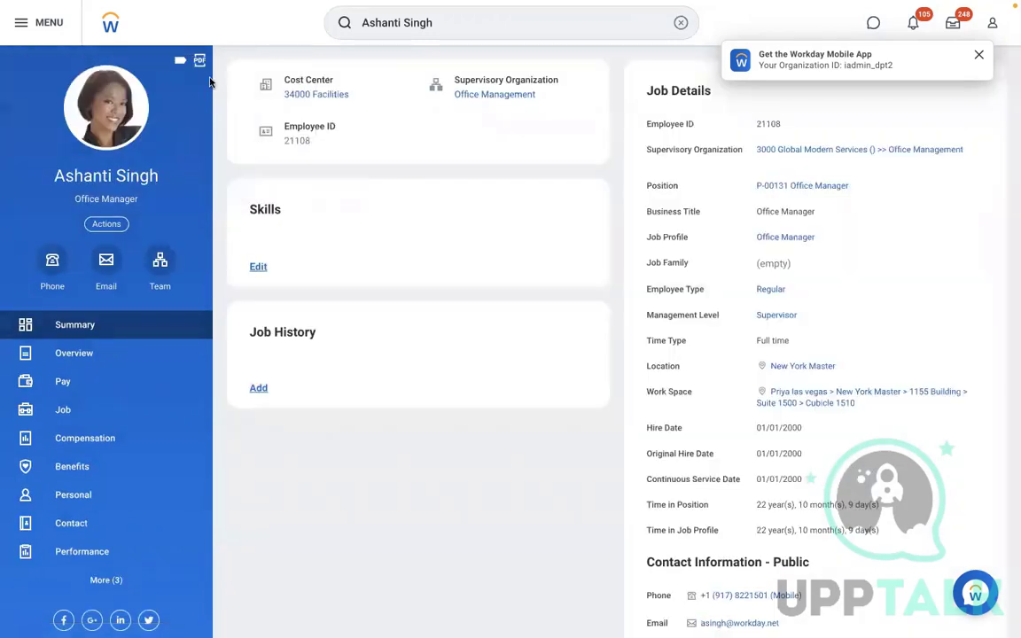
{"action": "left_click", "coordinate": [115, 224]}
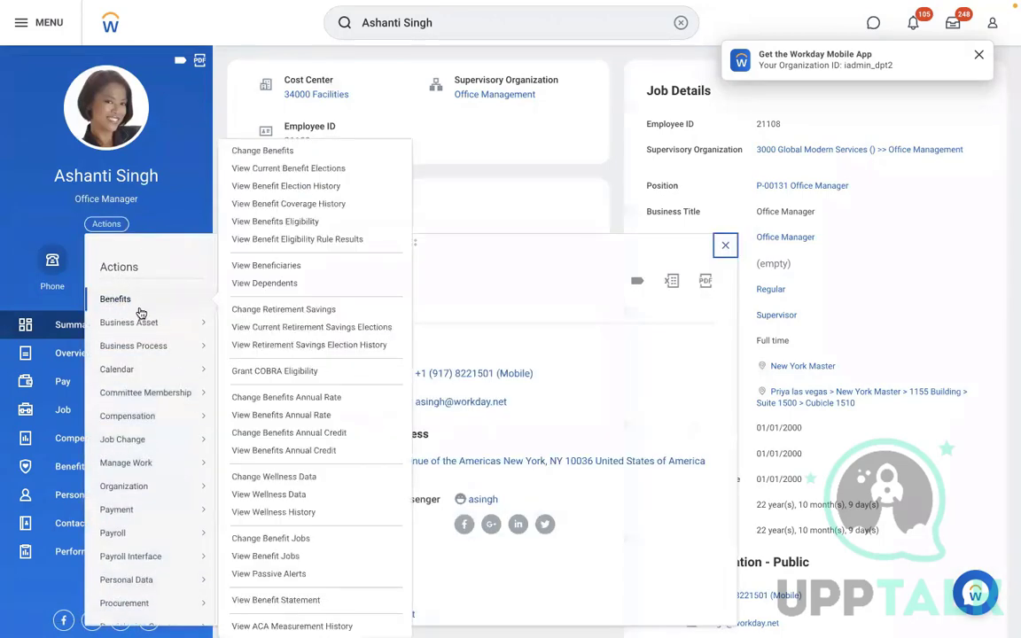
{"action": "mouse_move", "coordinate": [179, 306]}
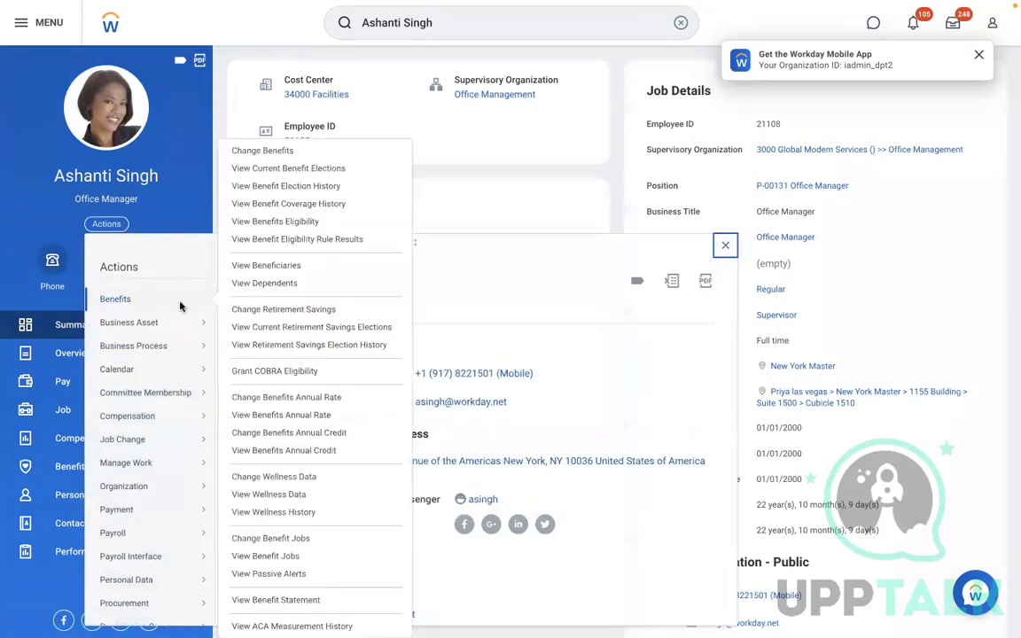
{"action": "left_click", "coordinate": [257, 151]}
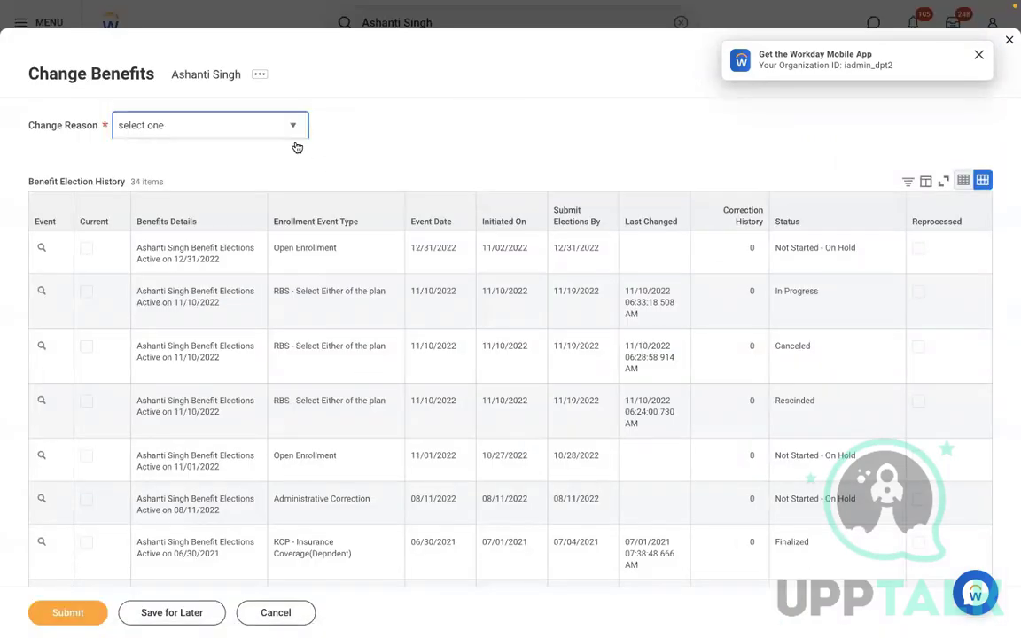
Submit a benefits change with reason RBS - 401K Retirement Savings, effective 11/08/2022
{"action": "left_click", "coordinate": [297, 142]}
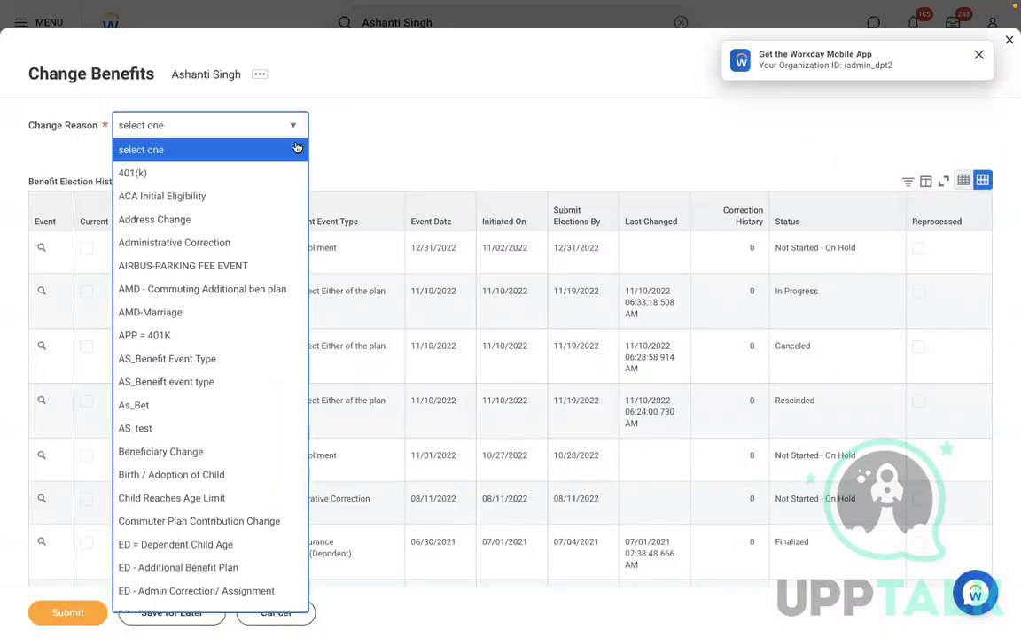
{"action": "key", "text": "End"}
{"action": "key", "text": "Up"}
{"action": "key", "text": "Up"}
{"action": "key", "text": "Up"}
{"action": "key", "text": "Up"}
{"action": "key", "text": "Up"}
{"action": "key", "text": "Up"}
{"action": "key", "text": "Up"}
{"action": "key", "text": "Up"}
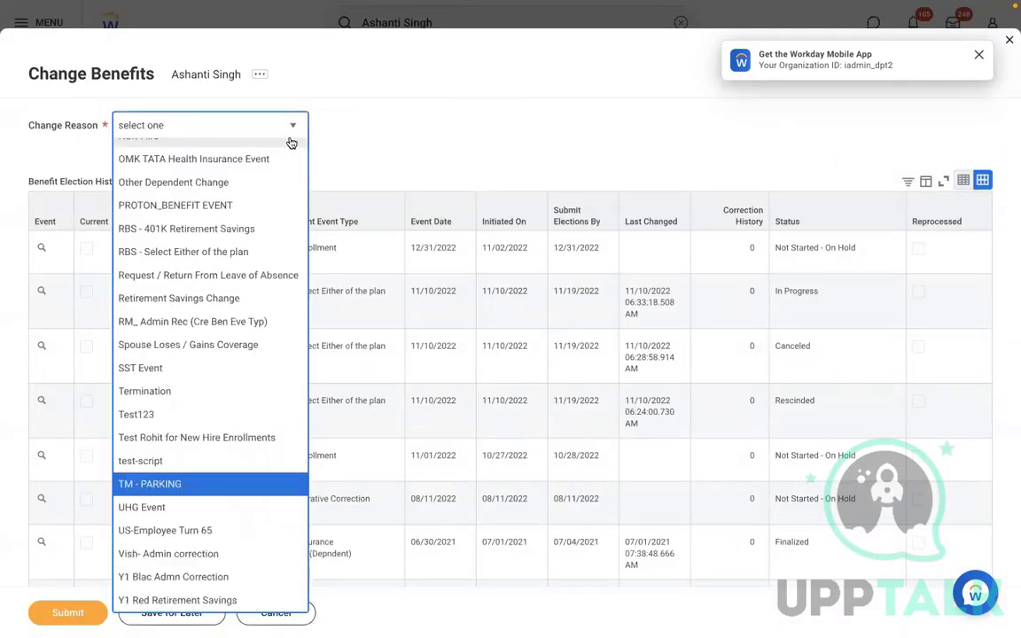
{"action": "key", "text": "Up"}
{"action": "key", "text": "Up"}
{"action": "key", "text": "Up"}
{"action": "key", "text": "Up"}
{"action": "key", "text": "Up"}
{"action": "key", "text": "Up"}
{"action": "key", "text": "Up"}
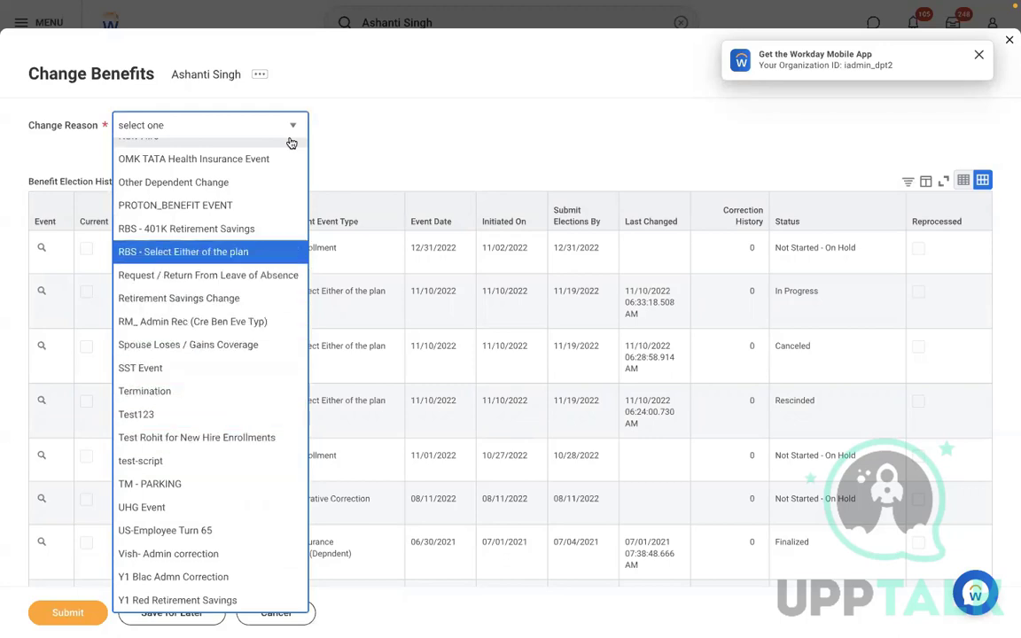
{"action": "key", "text": "Up"}
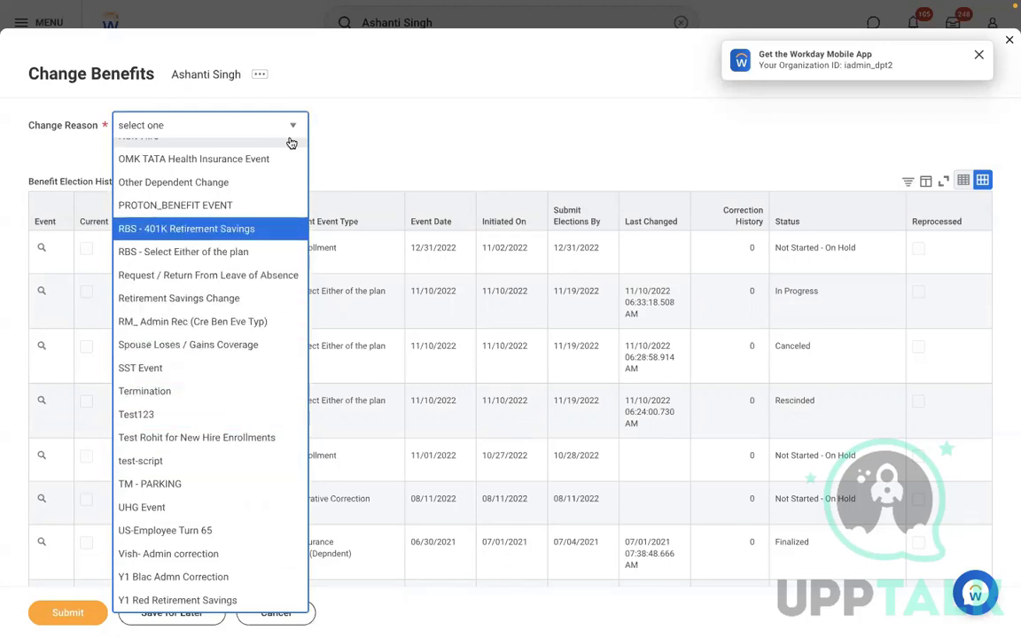
{"action": "key", "text": "Return"}
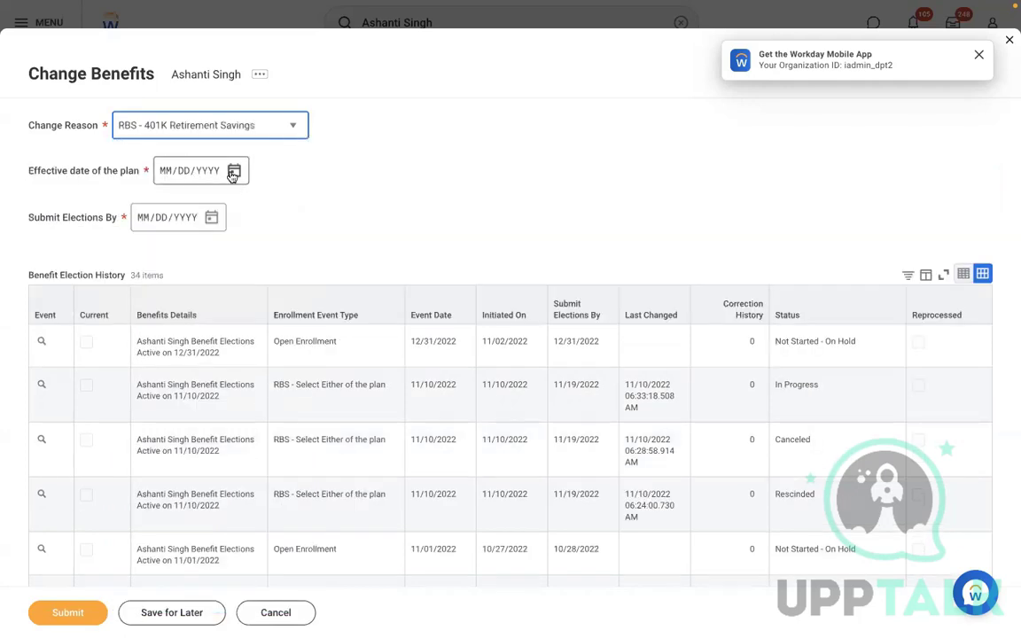
{"action": "left_click", "coordinate": [233, 172]}
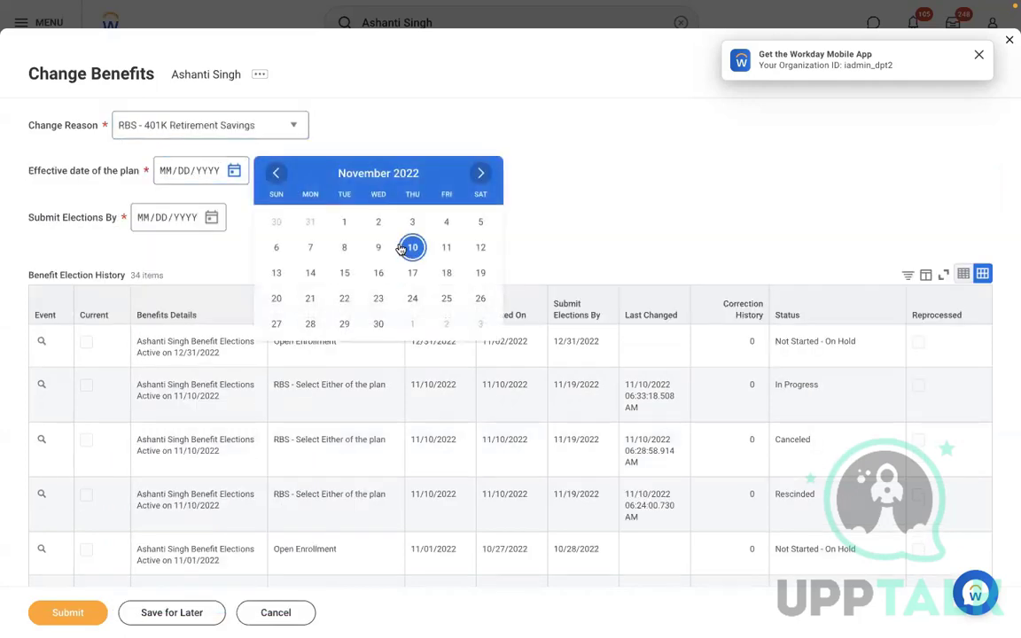
{"action": "left_click", "coordinate": [345, 248]}
{"action": "left_click", "coordinate": [64, 611]}
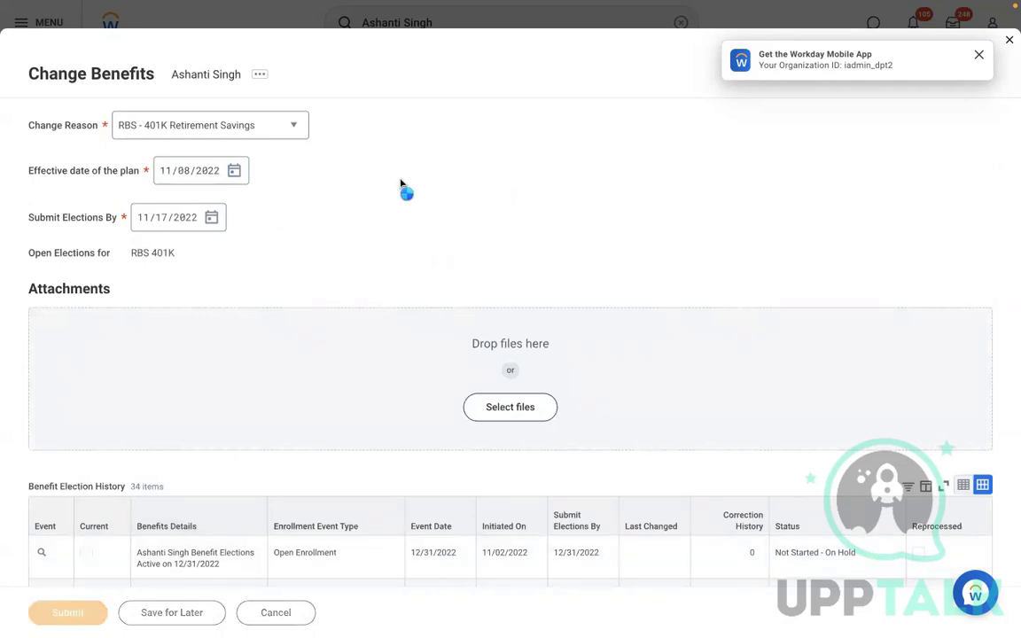
{"action": "left_click", "coordinate": [364, 149]}
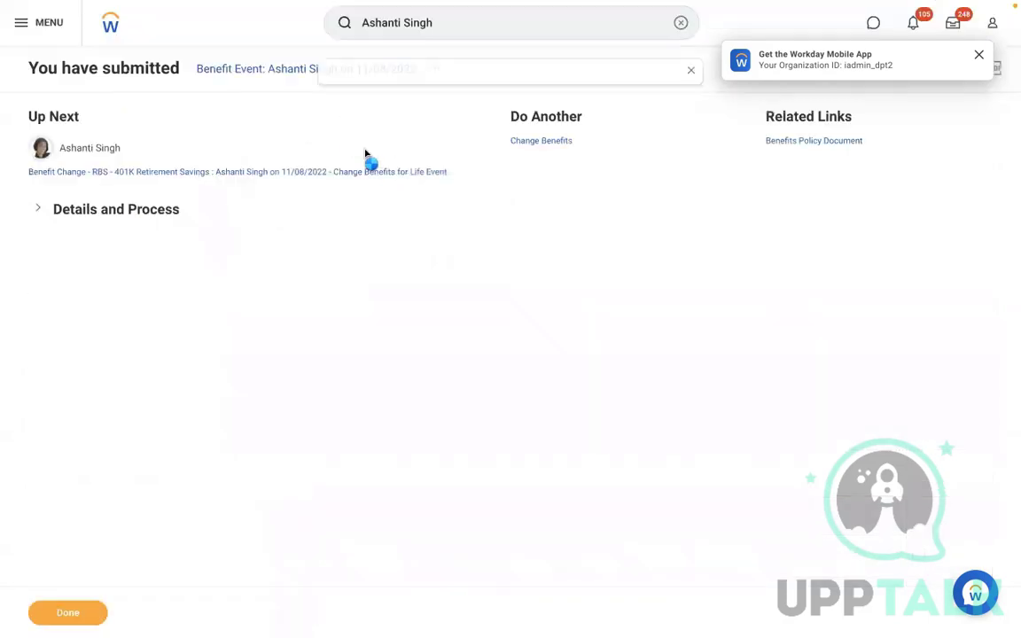
Elect RBS - Met Life Retirement Savings in the 401K event, then cancel and discard the election
{"action": "mouse_move", "coordinate": [133, 152]}
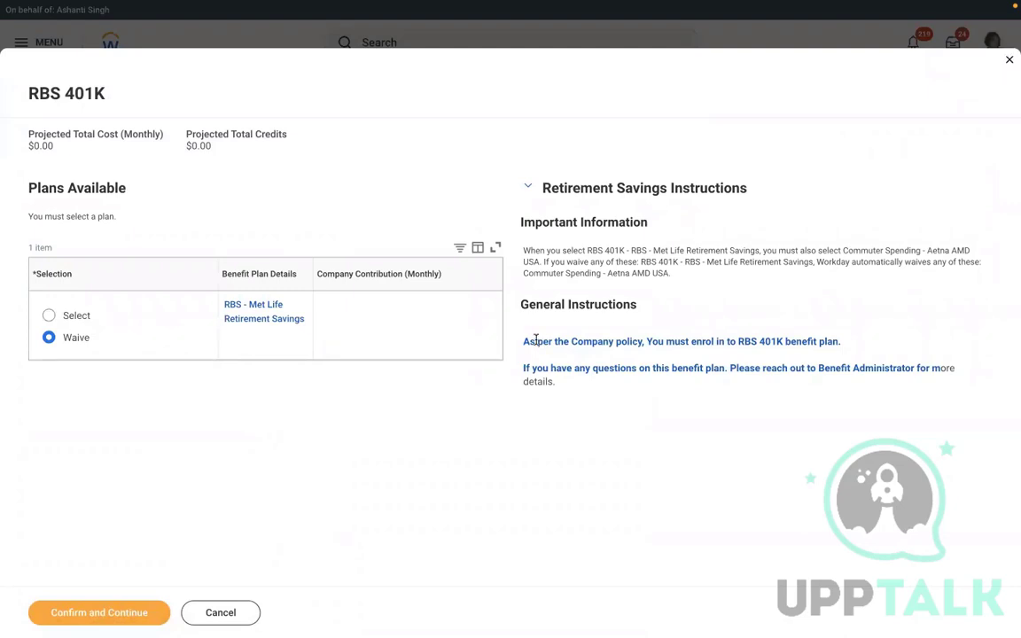
{"action": "left_click_drag", "start_coordinate": [539, 342], "coordinate": [825, 381]}
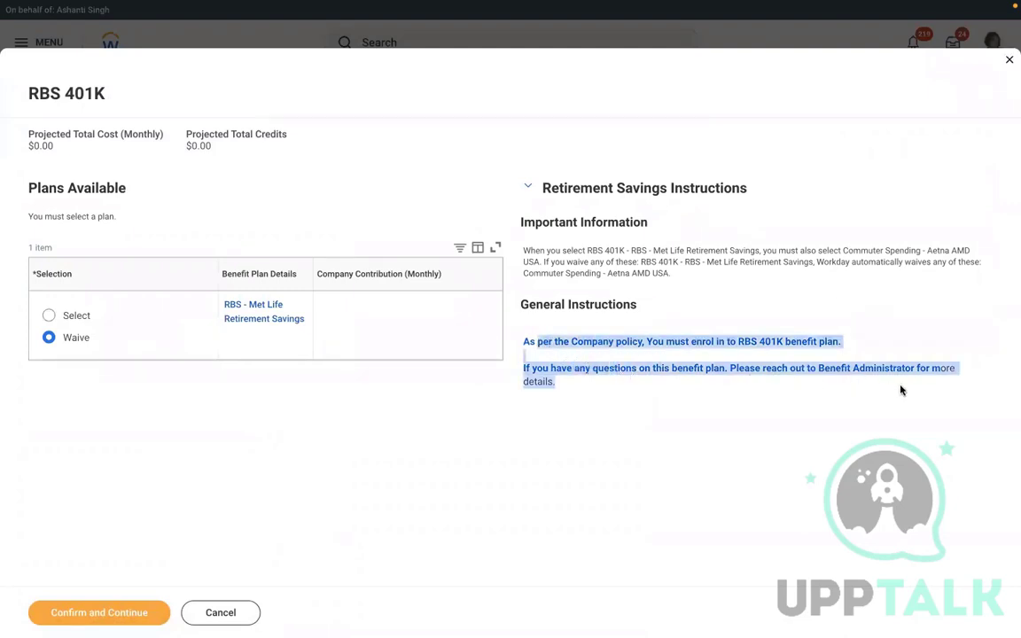
{"action": "left_click", "coordinate": [636, 402]}
{"action": "left_click_drag", "start_coordinate": [565, 388], "coordinate": [538, 343]}
{"action": "left_click", "coordinate": [66, 321]}
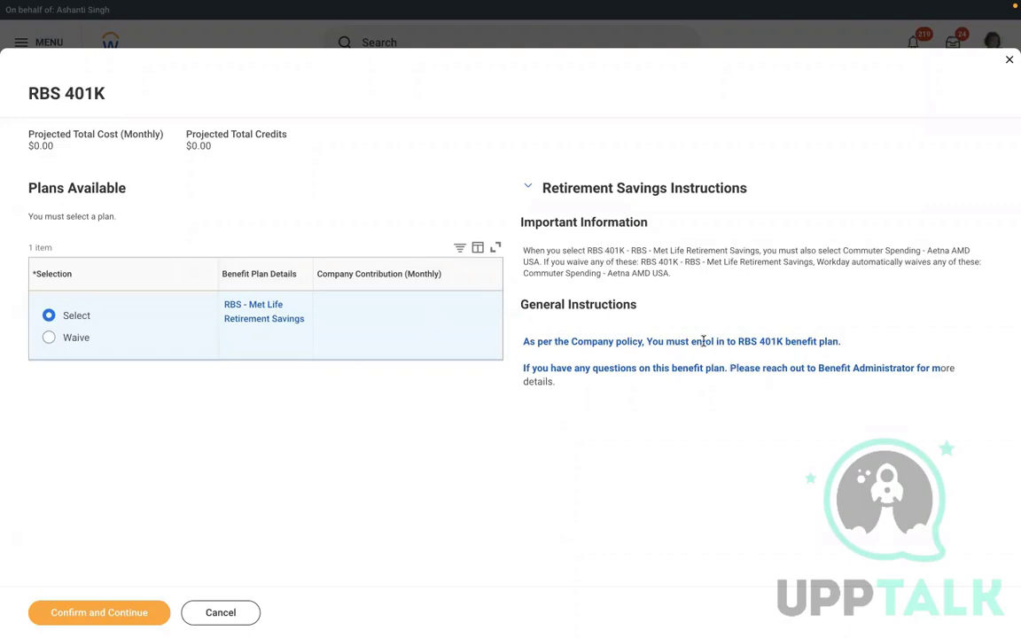
{"action": "left_click", "coordinate": [218, 610]}
{"action": "left_click", "coordinate": [435, 349]}
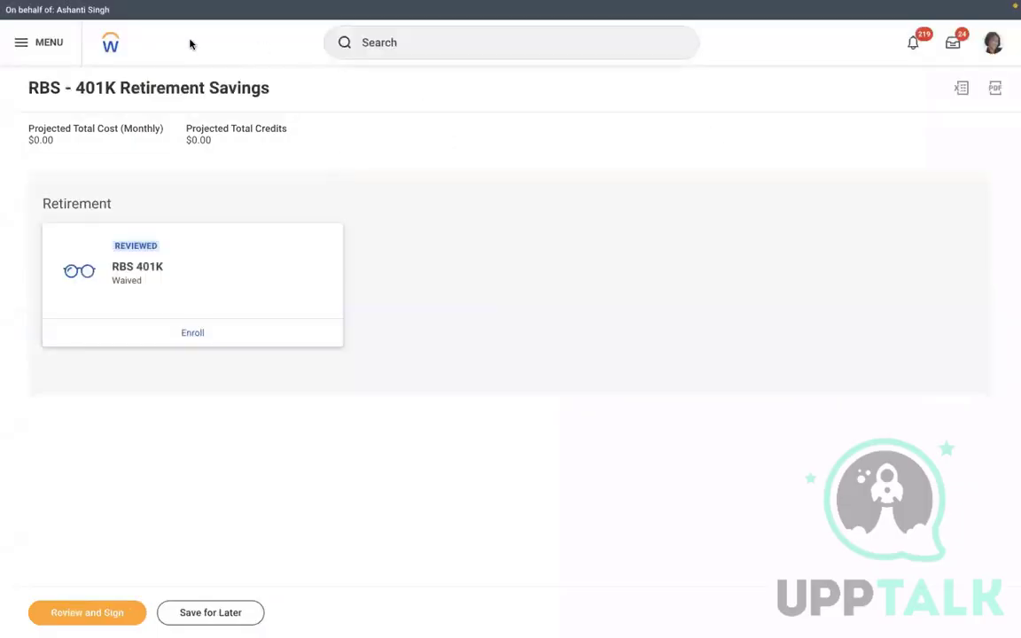
Return home, close the Implementation Preview banner, and go back to the worker's profile via View Profile
{"action": "left_click", "coordinate": [109, 45]}
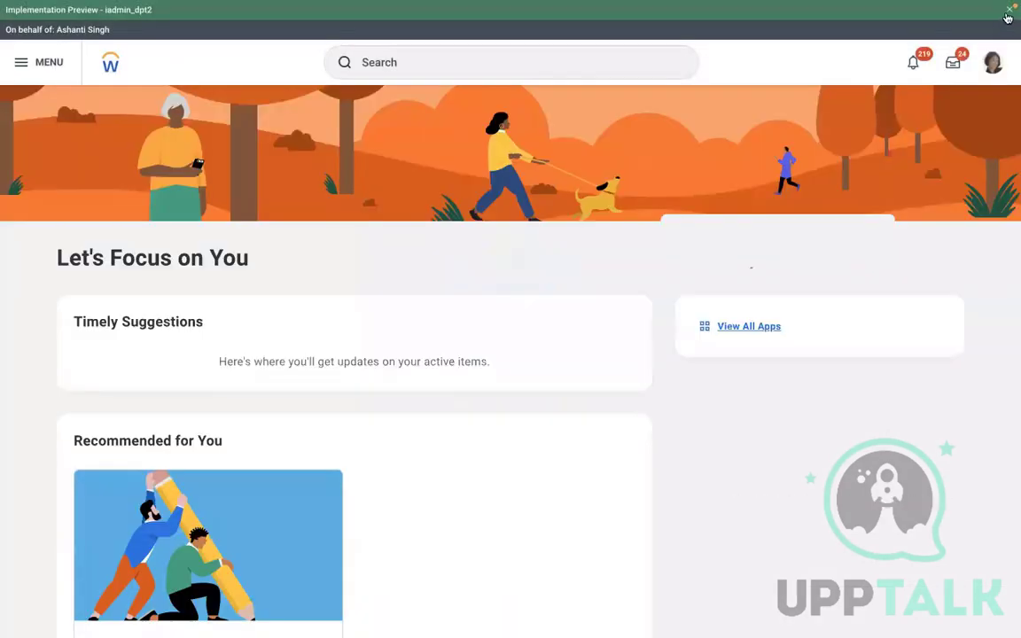
{"action": "left_click", "coordinate": [1008, 14]}
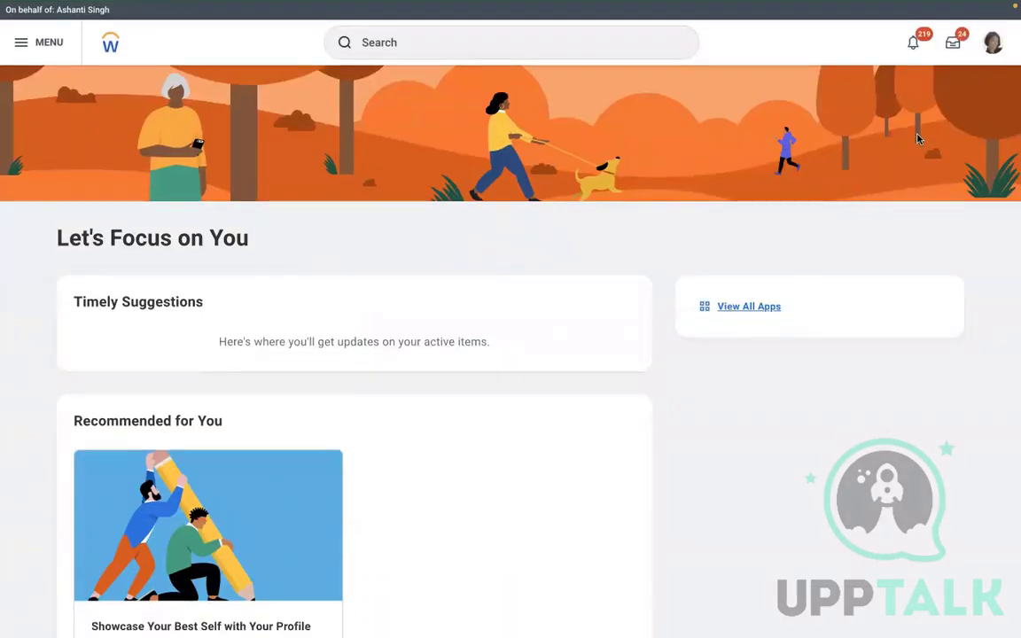
{"action": "left_click", "coordinate": [987, 58]}
{"action": "left_click", "coordinate": [891, 184]}
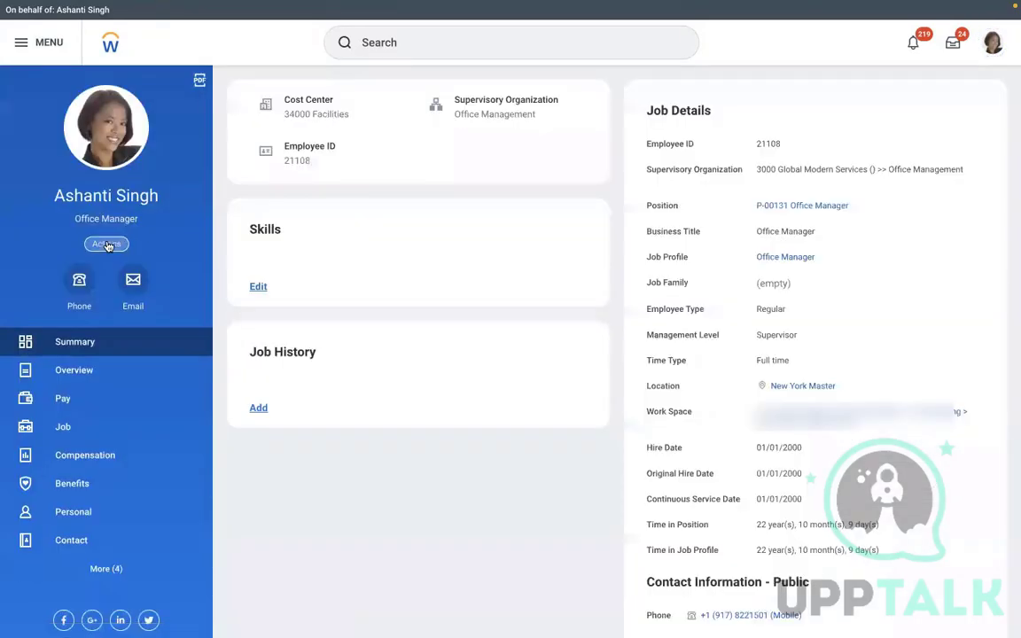
{"action": "left_click", "coordinate": [107, 244]}
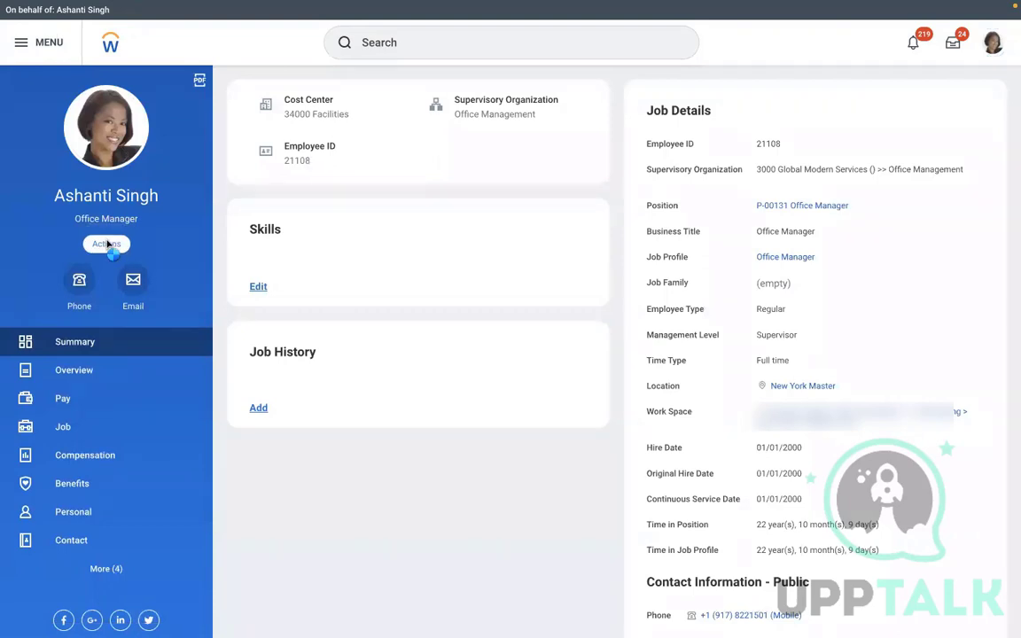
Start a Change Benefits task with reason RBS - 401K Retirement Savings, effective 11/09/2022
{"action": "mouse_move", "coordinate": [139, 371]}
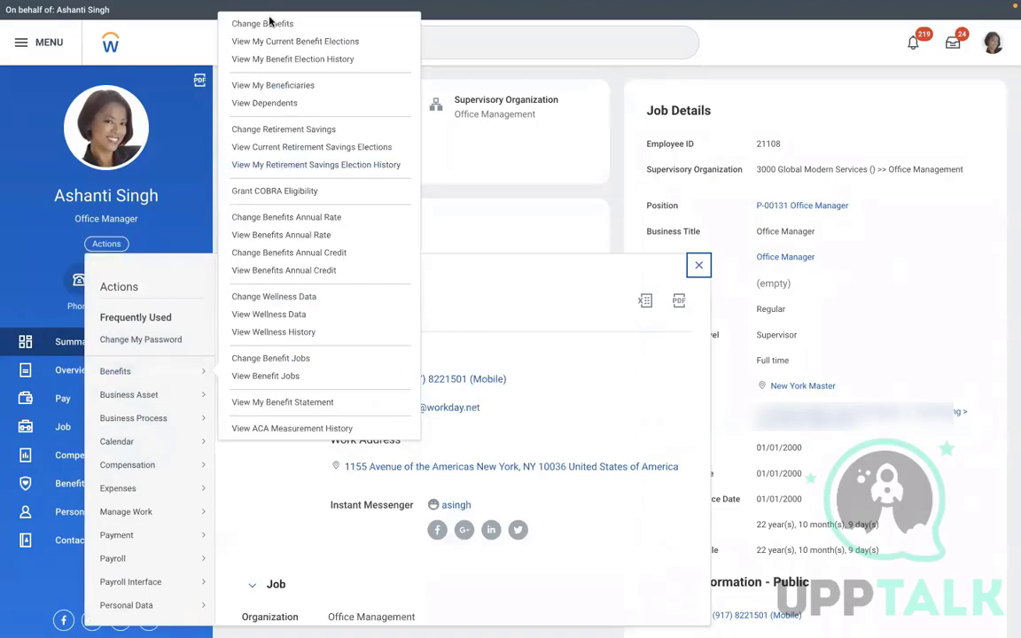
{"action": "left_click", "coordinate": [248, 25]}
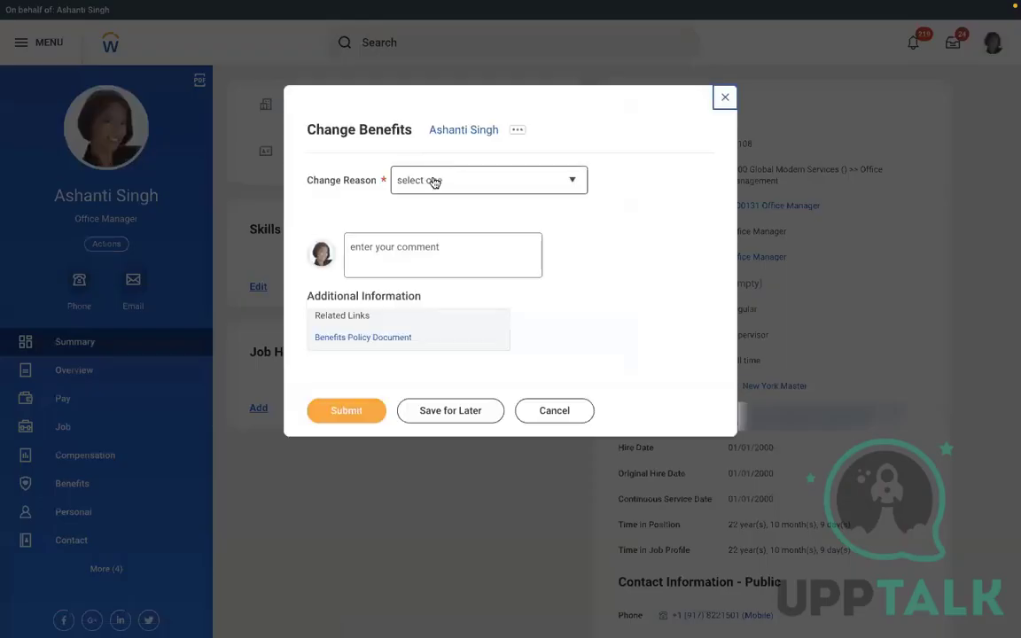
{"action": "left_click", "coordinate": [434, 182]}
{"action": "key", "text": "Up"}
{"action": "key", "text": "Up"}
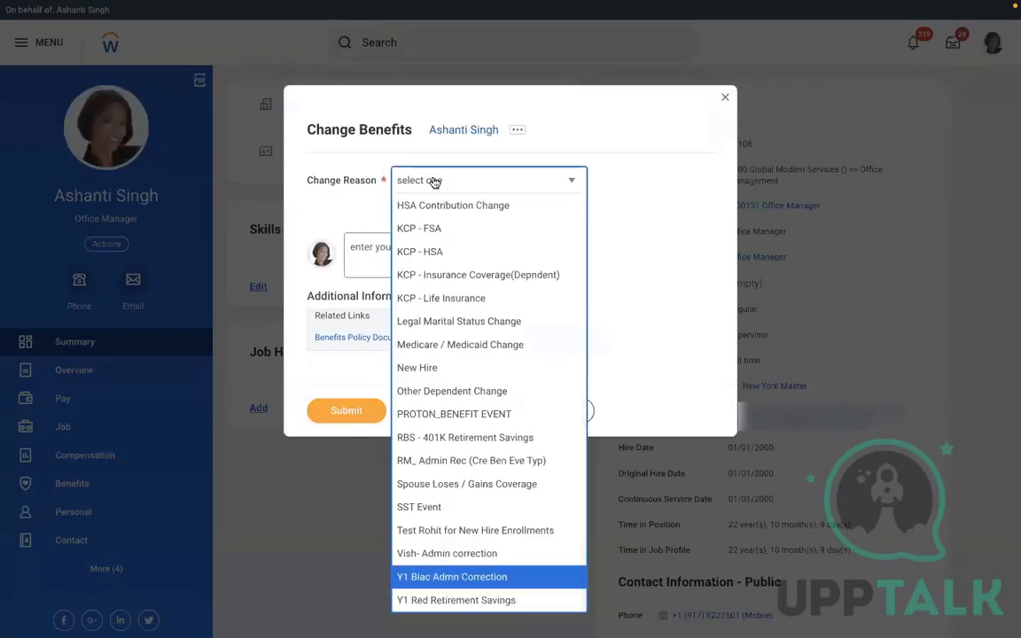
{"action": "key", "text": "Up"}
{"action": "key", "text": "Up"}
{"action": "key", "text": "Up"}
{"action": "key", "text": "Up"}
{"action": "key", "text": "Up"}
{"action": "key", "text": "Up"}
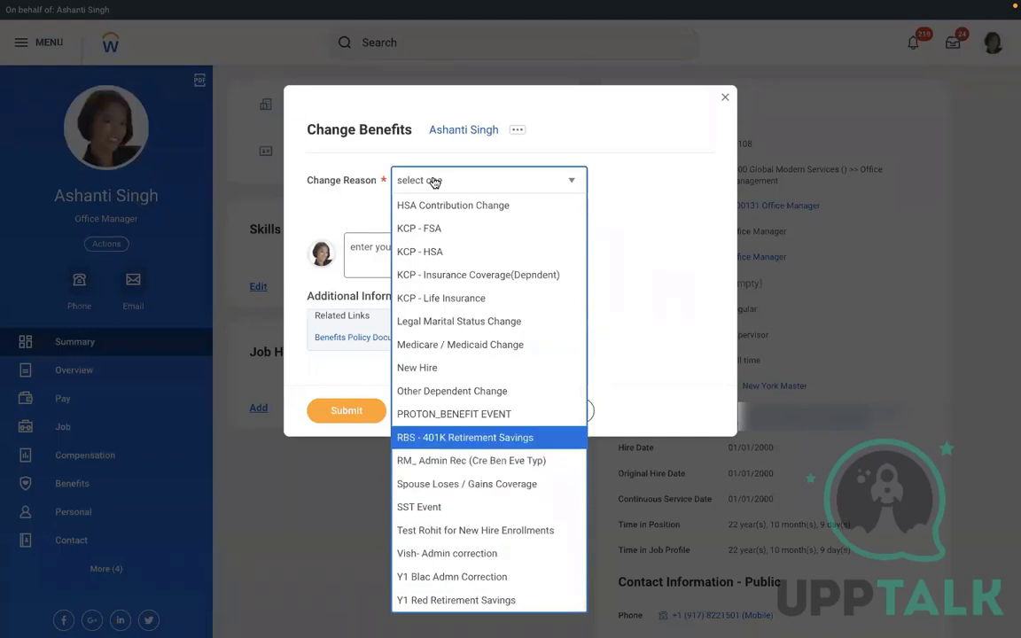
{"action": "key", "text": "Return"}
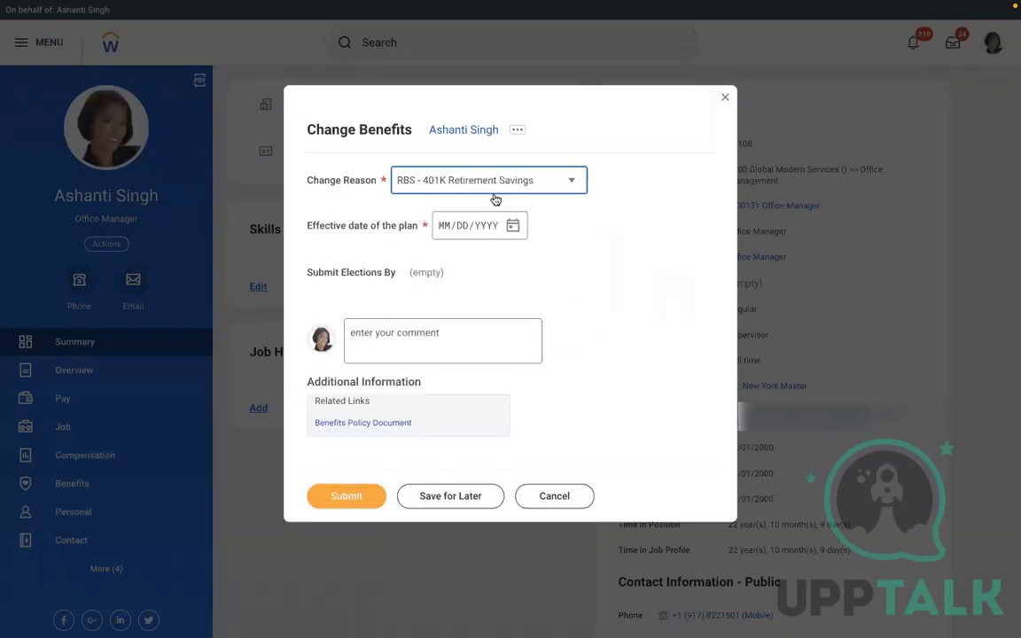
{"action": "left_click", "coordinate": [514, 226]}
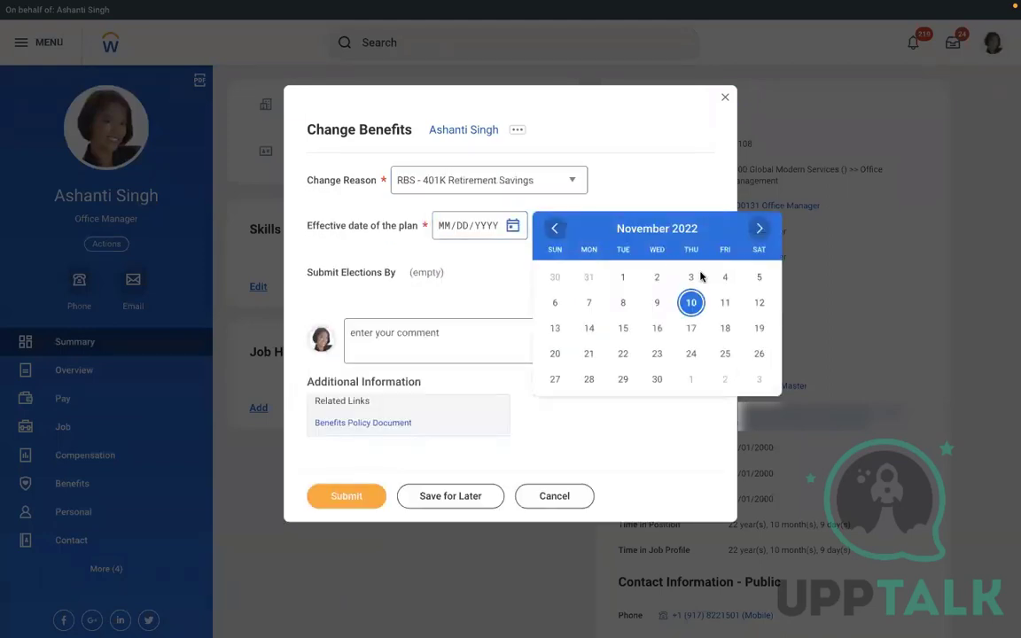
{"action": "left_click", "coordinate": [657, 302]}
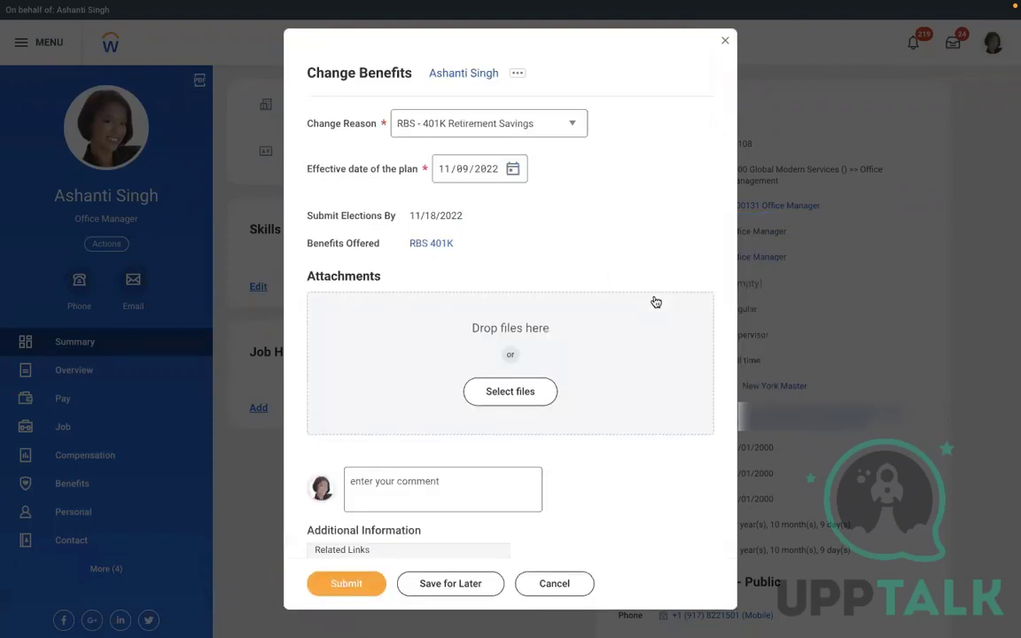
Browse the change reasons, reselect RBS - 401K Retirement Savings, then cancel and discard the task
{"action": "left_click", "coordinate": [508, 131]}
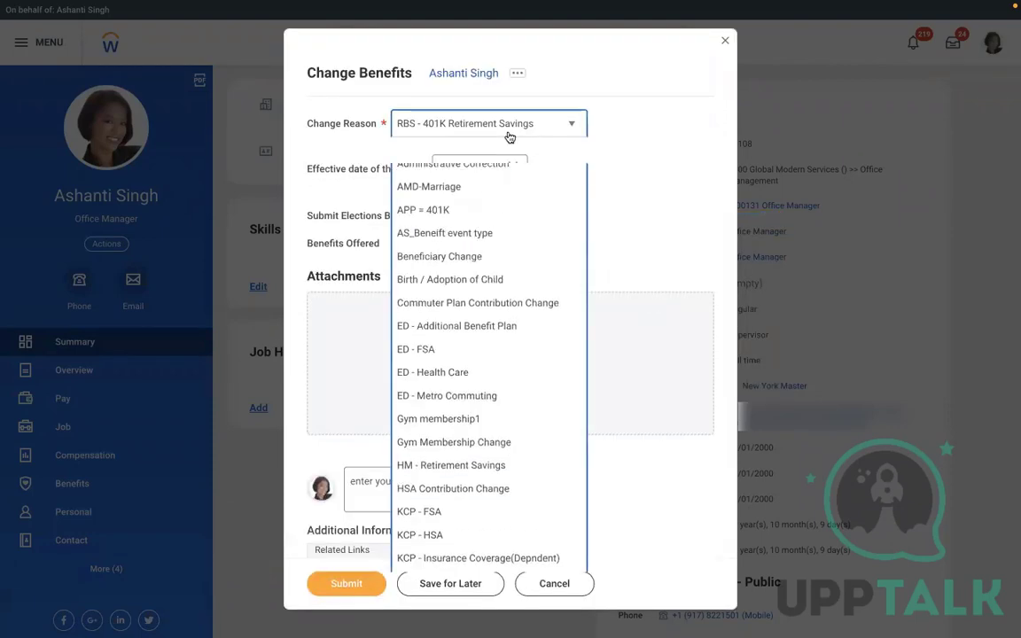
{"action": "key", "text": "Up"}
{"action": "key", "text": "Up"}
{"action": "key", "text": "Up"}
{"action": "key", "text": "Up"}
{"action": "key", "text": "Up"}
{"action": "key", "text": "Up"}
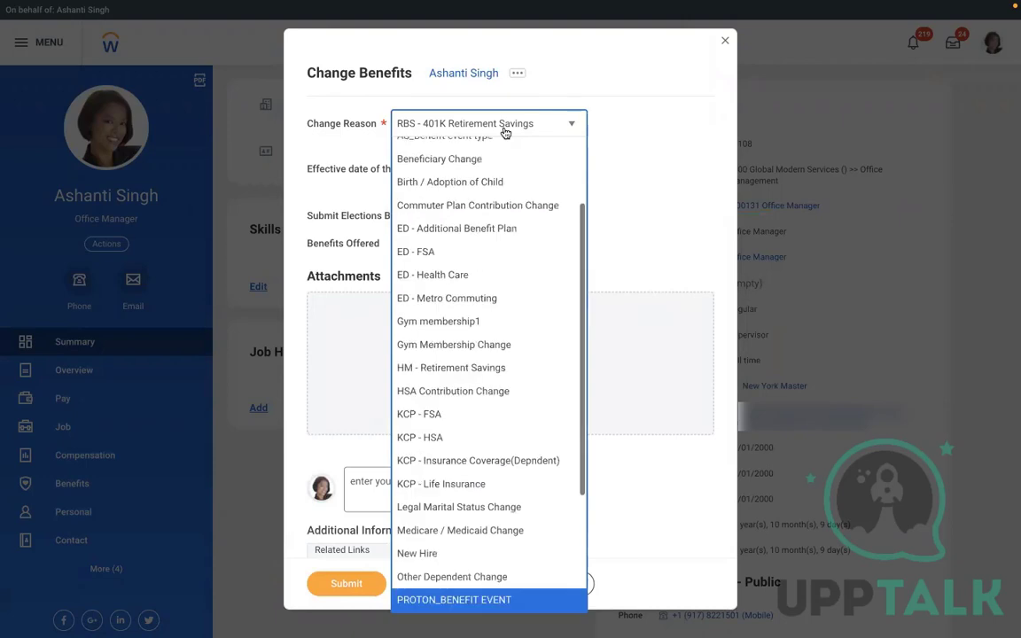
{"action": "key", "text": "Up"}
{"action": "key", "text": "Up"}
{"action": "key", "text": "Up"}
{"action": "key", "text": "Up"}
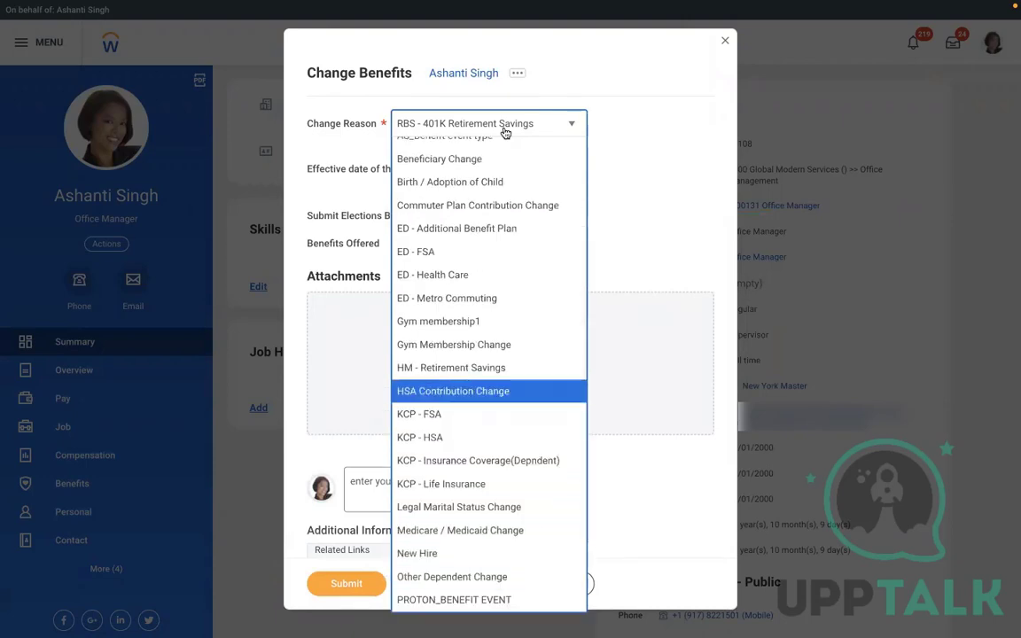
{"action": "key", "text": "Up"}
{"action": "key", "text": "Up"}
{"action": "key", "text": "Up"}
{"action": "key", "text": "Up"}
{"action": "key", "text": "Up"}
{"action": "key", "text": "Up"}
{"action": "key", "text": "Up"}
{"action": "key", "text": "Up"}
{"action": "key", "text": "Up"}
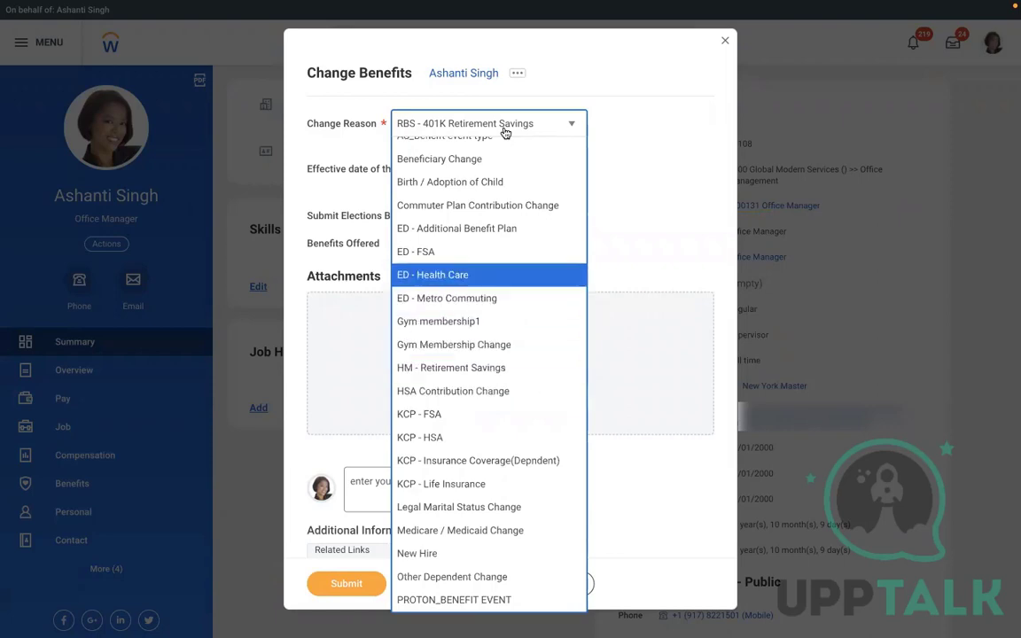
{"action": "key", "text": "Up"}
{"action": "key", "text": "Up"}
{"action": "key", "text": "Up"}
{"action": "key", "text": "Up"}
{"action": "key", "text": "Up"}
{"action": "key", "text": "Up"}
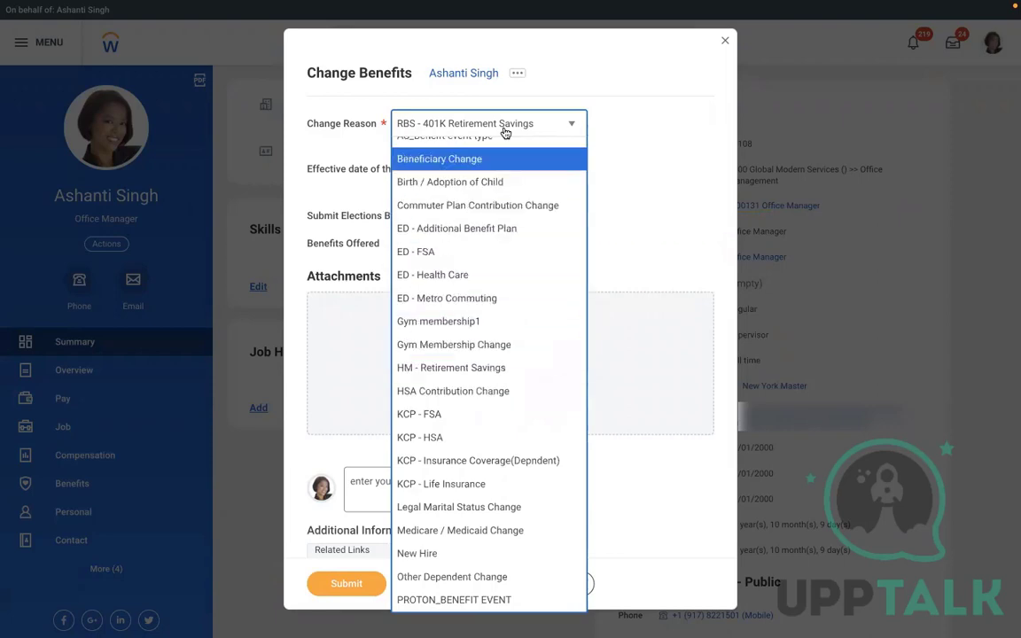
{"action": "key", "text": "Up"}
{"action": "key", "text": "Up"}
{"action": "key", "text": "Up"}
{"action": "key", "text": "Up"}
{"action": "key", "text": "Up"}
{"action": "key", "text": "Up"}
{"action": "key", "text": "Up"}
{"action": "key", "text": "Up"}
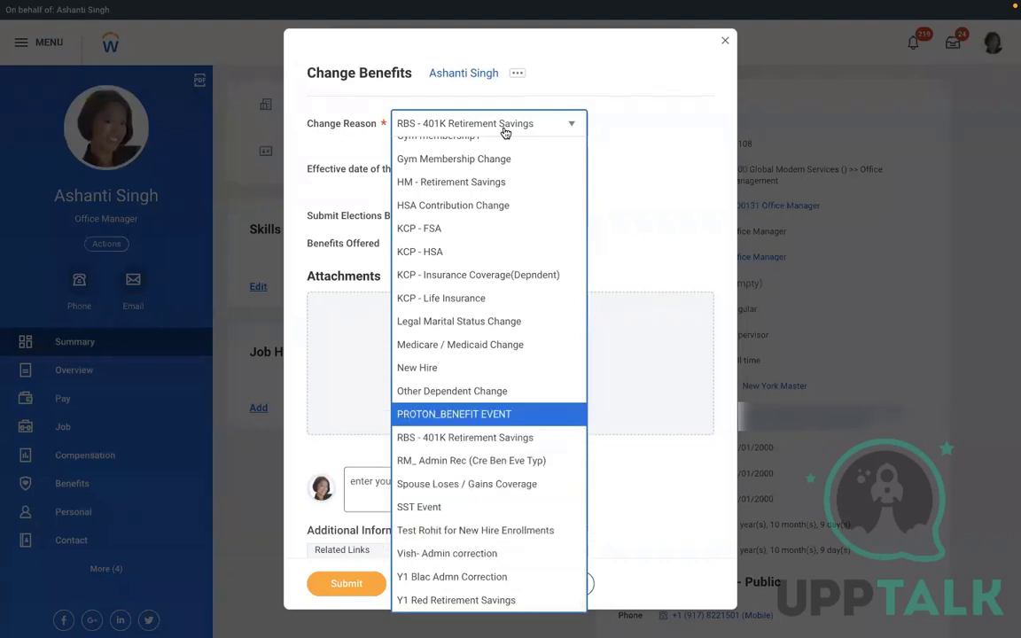
{"action": "key", "text": "Down"}
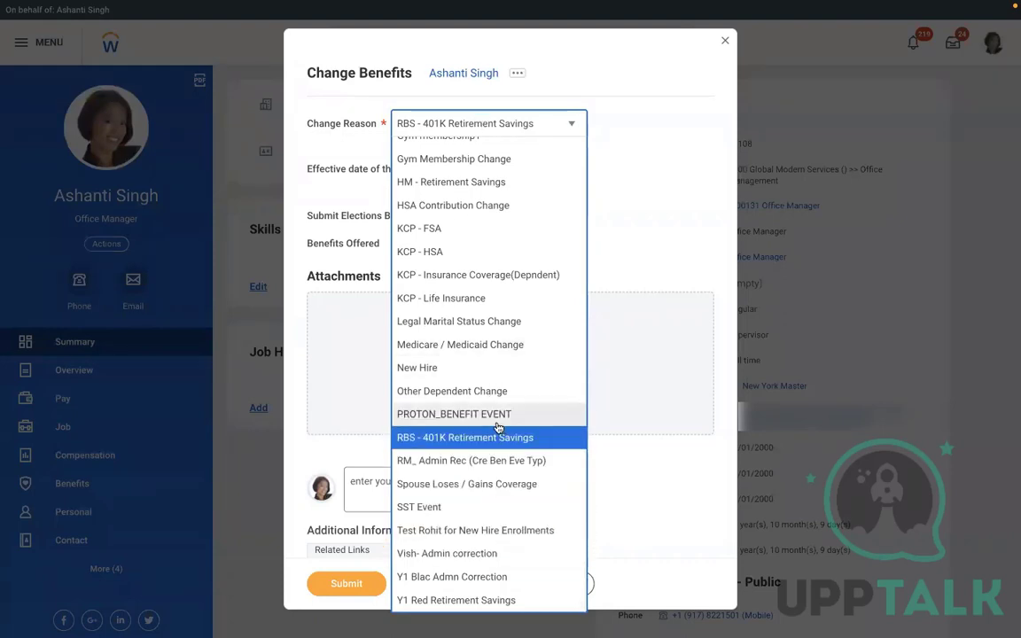
{"action": "key", "text": "Return"}
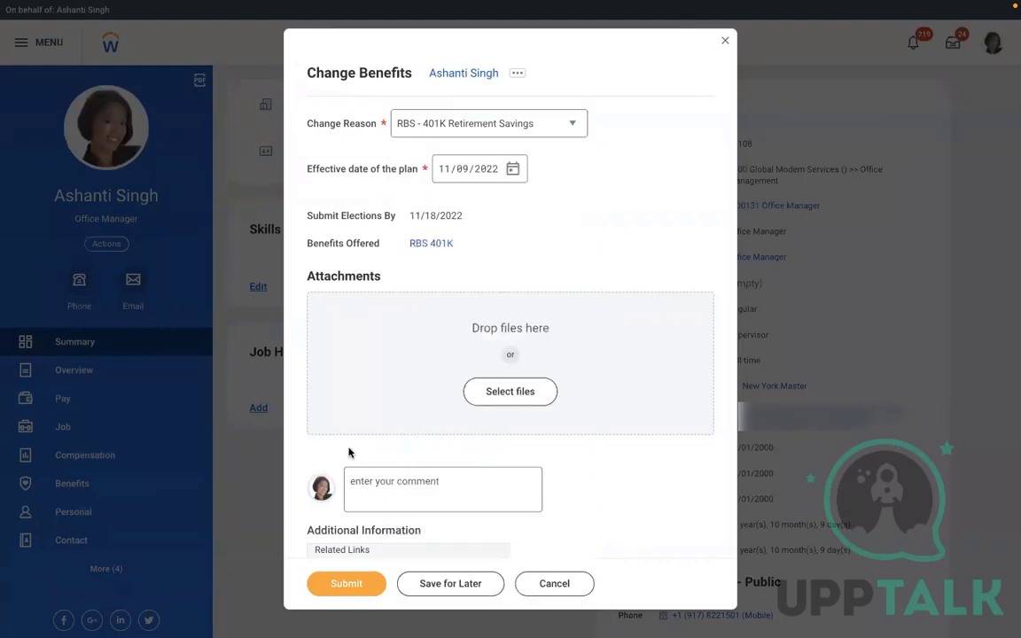
{"action": "left_click", "coordinate": [526, 584]}
{"action": "left_click", "coordinate": [442, 352]}
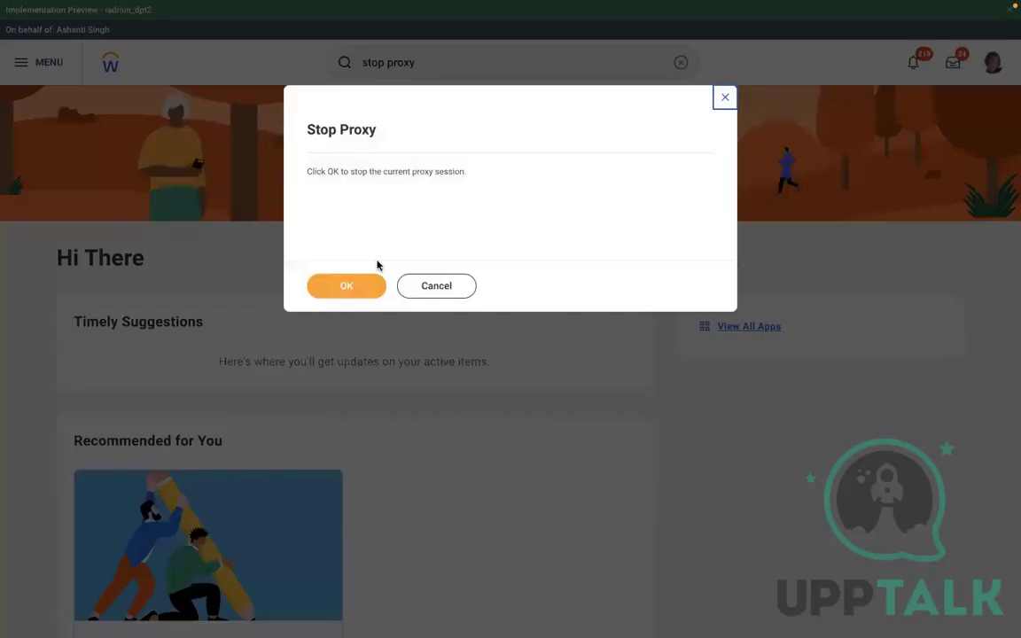
Stop the proxy session and open the Edit Benefit Event Type task
{"action": "left_click", "coordinate": [337, 285]}
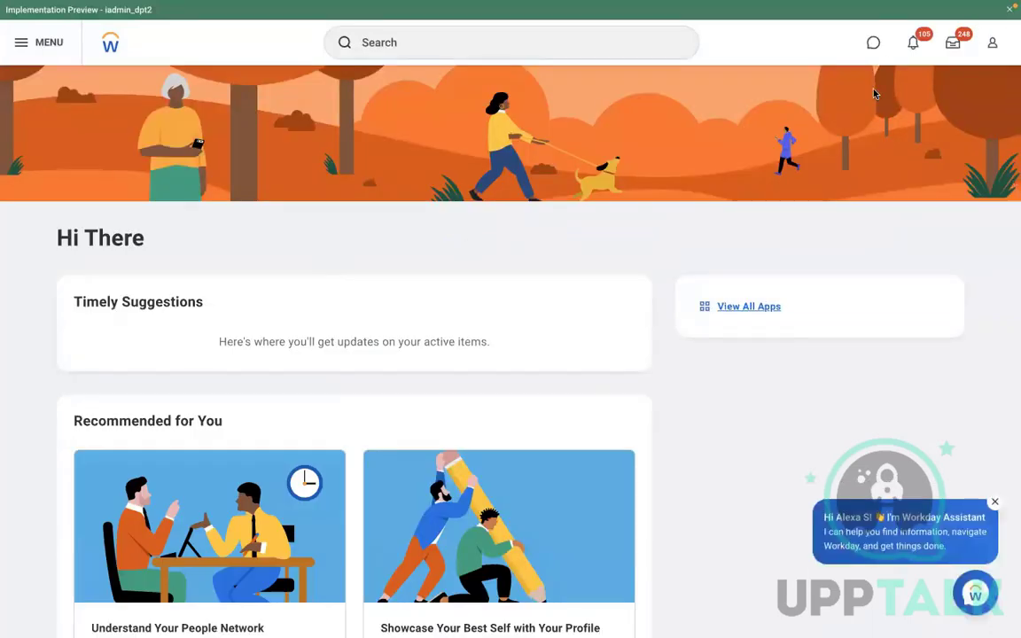
{"action": "left_click", "coordinate": [1010, 10]}
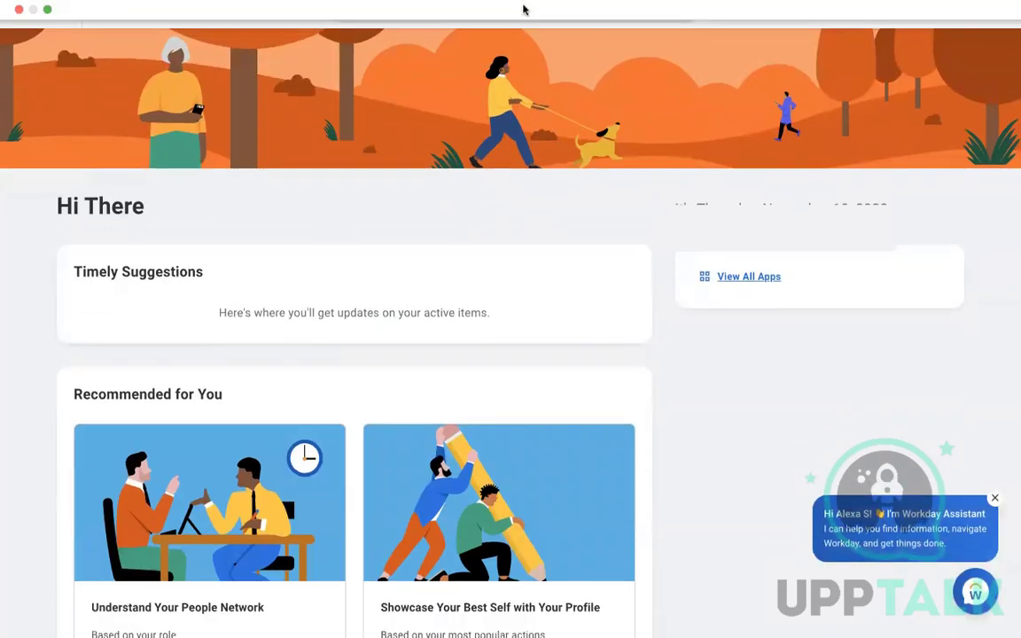
{"action": "left_click", "coordinate": [511, 23]}
{"action": "type", "text": "edi"}
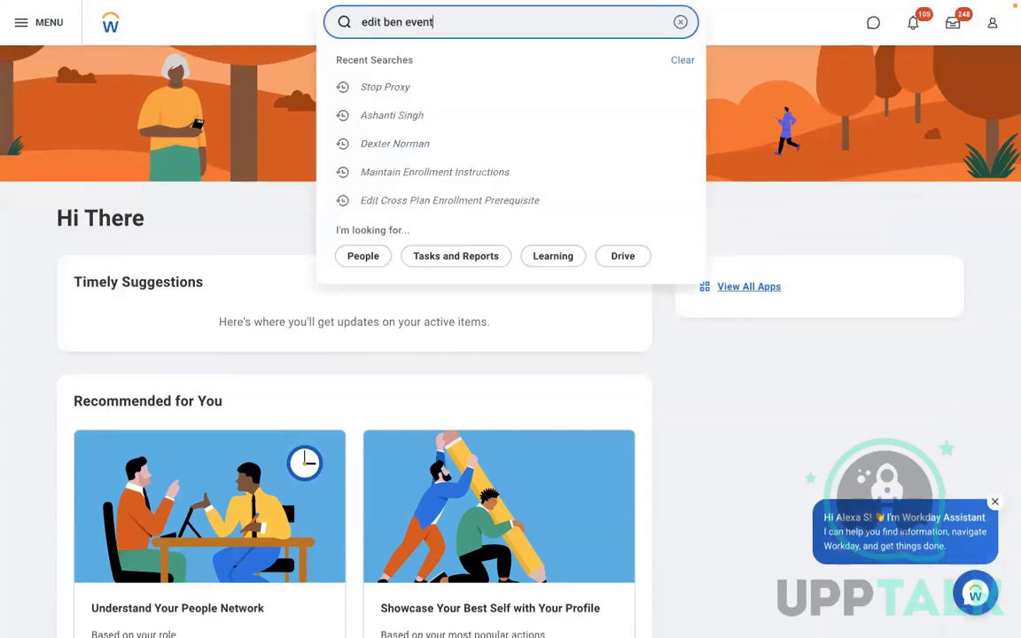
{"action": "type", "text": "t ben event"}
{"action": "left_click", "coordinate": [378, 63]}
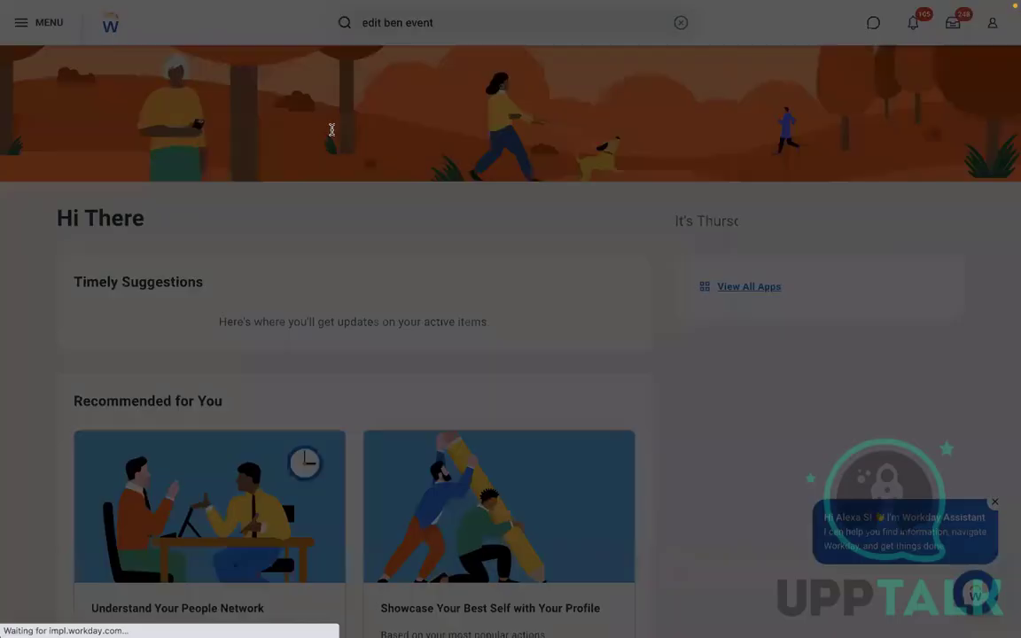
Mark RBS - Select Either of the plan as Worker Selectable and save the event type
{"action": "left_click", "coordinate": [448, 186]}
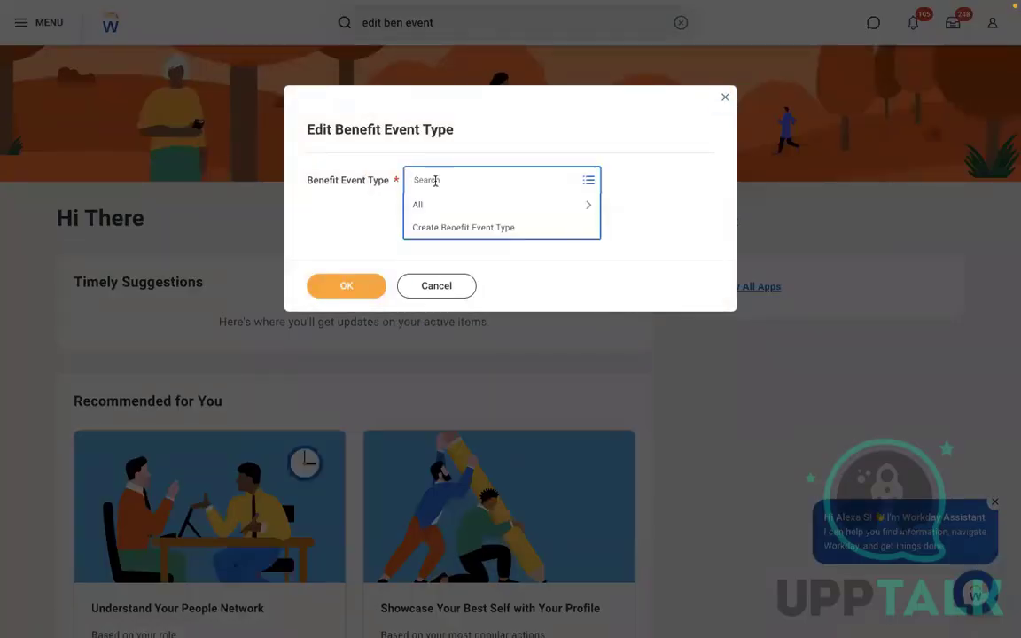
{"action": "type", "text": "rbs"}
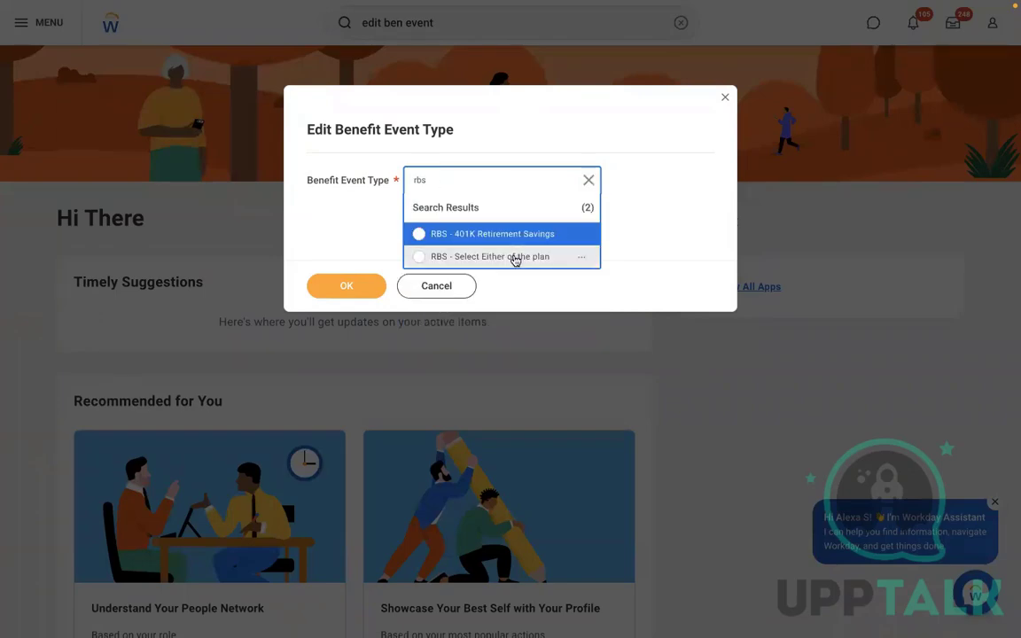
{"action": "left_click", "coordinate": [515, 257]}
{"action": "left_click", "coordinate": [336, 290]}
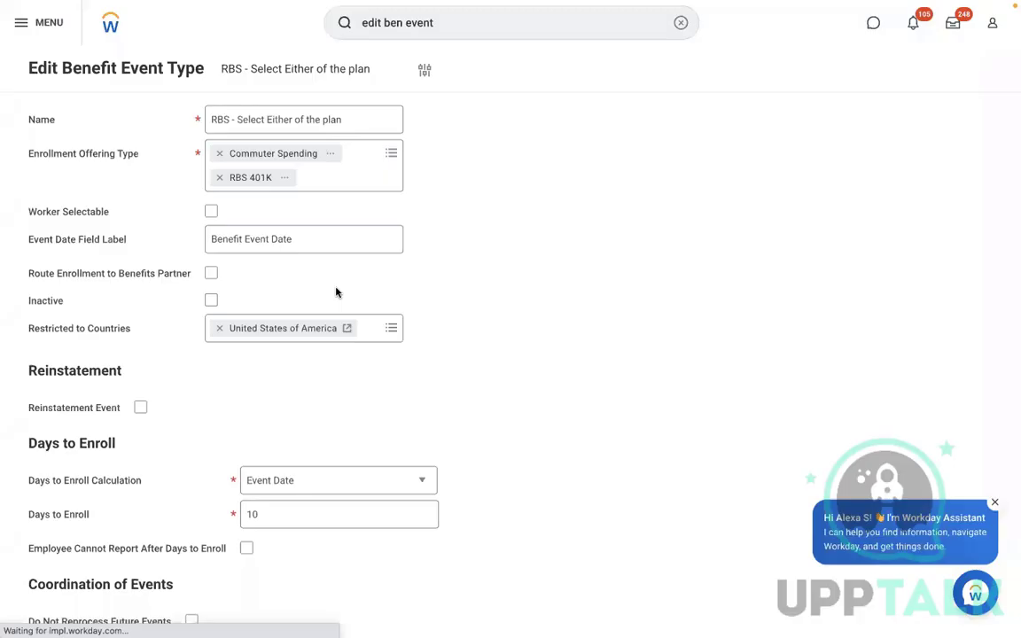
{"action": "scroll", "coordinate": [625, 312], "scroll_direction": "down", "scroll_amount": 5}
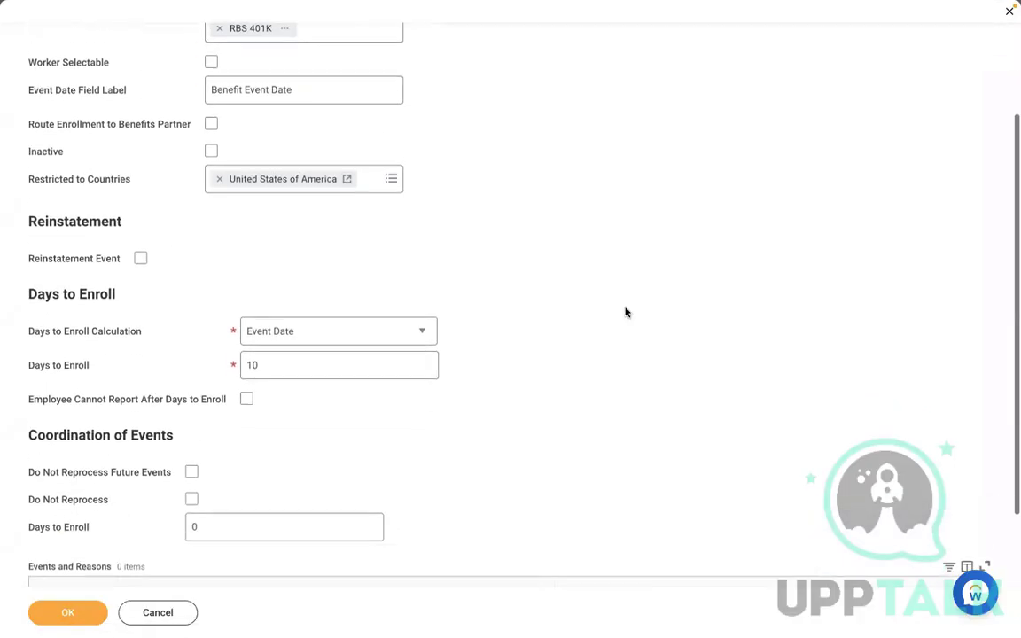
{"action": "scroll", "coordinate": [625, 312], "scroll_direction": "up", "scroll_amount": 5}
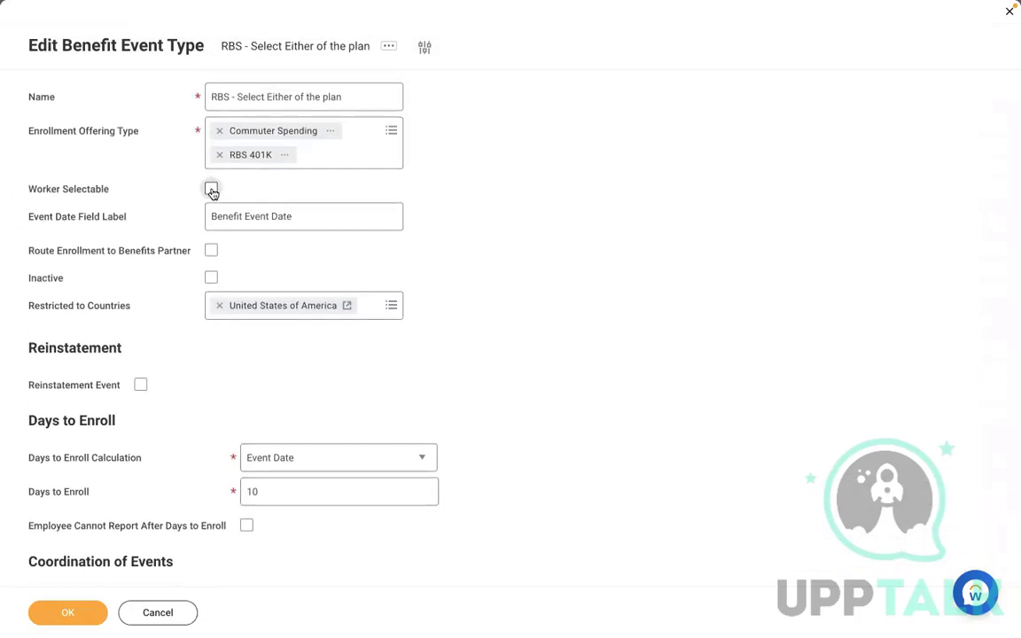
{"action": "left_click", "coordinate": [211, 191]}
{"action": "left_click", "coordinate": [79, 612]}
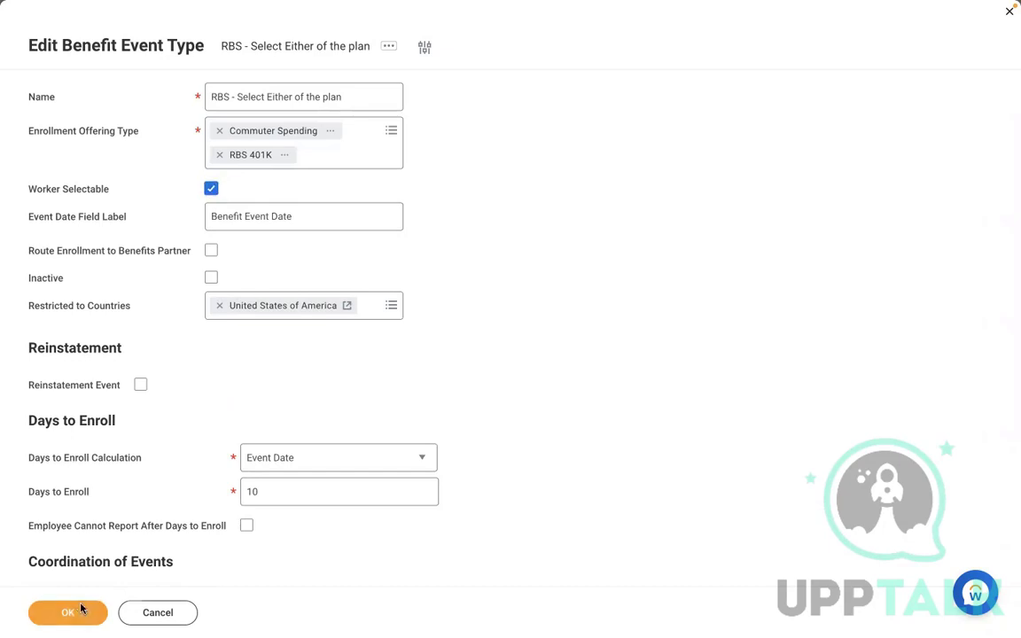
{"action": "left_click", "coordinate": [679, 22]}
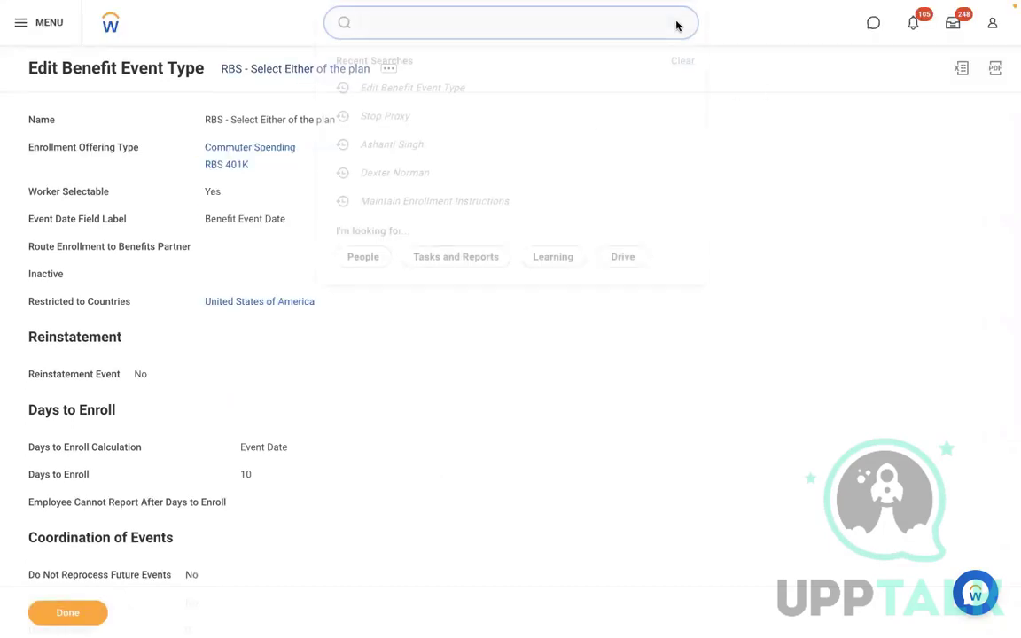
Start a proxy session acting as the worker
{"action": "type", "text": "start"}
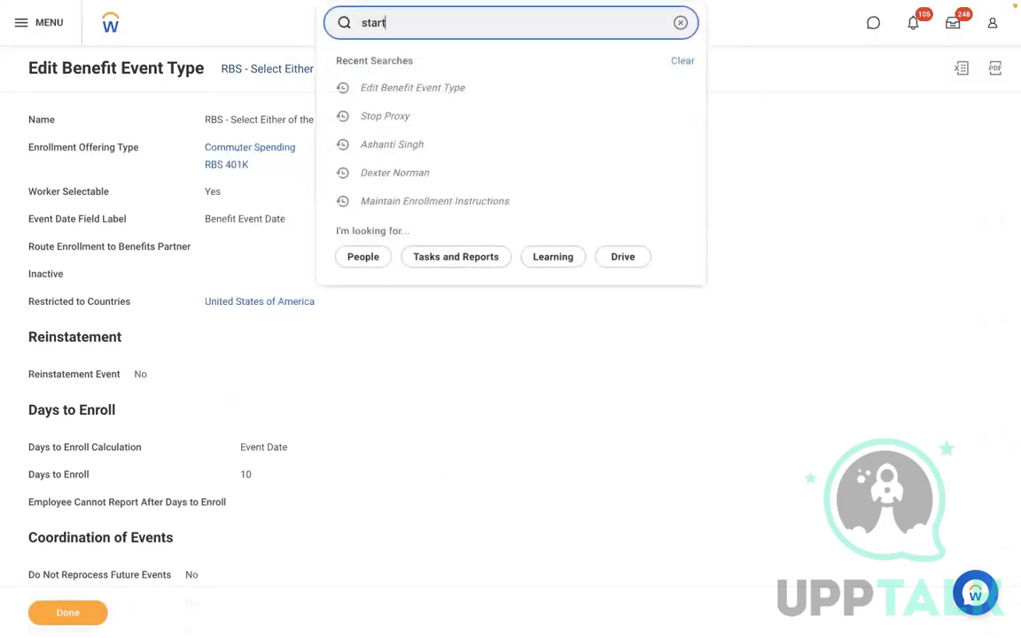
{"action": "type", "text": " proxy"}
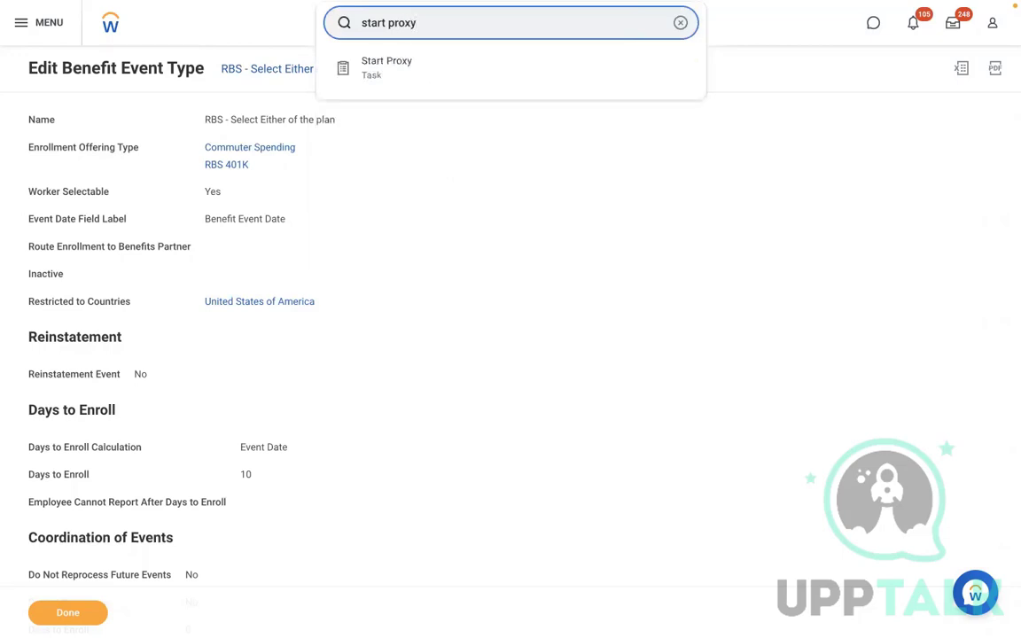
{"action": "left_click", "coordinate": [478, 77]}
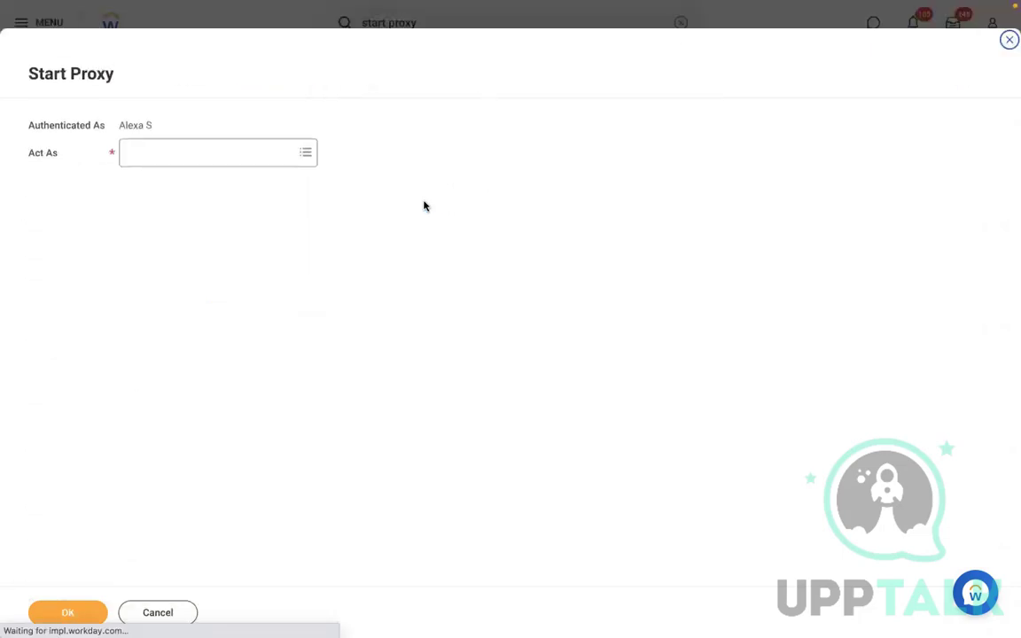
{"action": "left_click", "coordinate": [255, 153]}
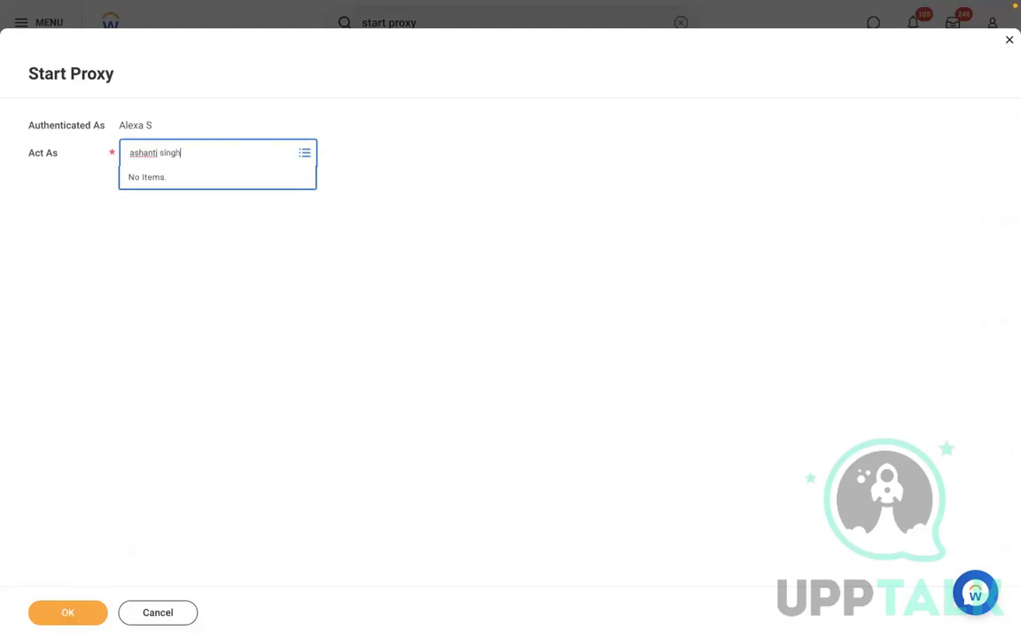
{"action": "key", "text": "Return"}
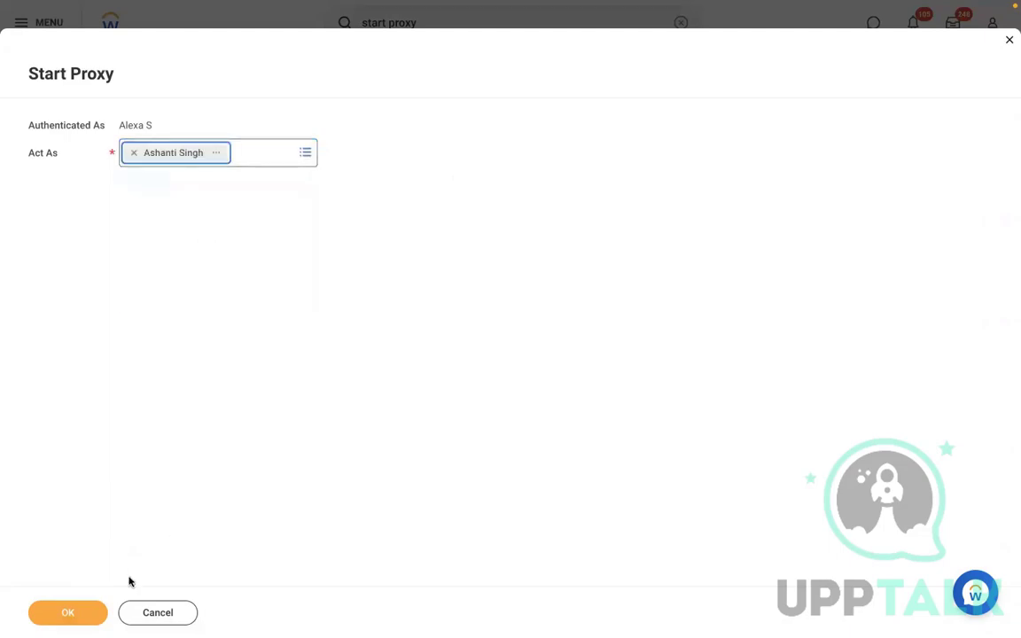
{"action": "left_click", "coordinate": [89, 605]}
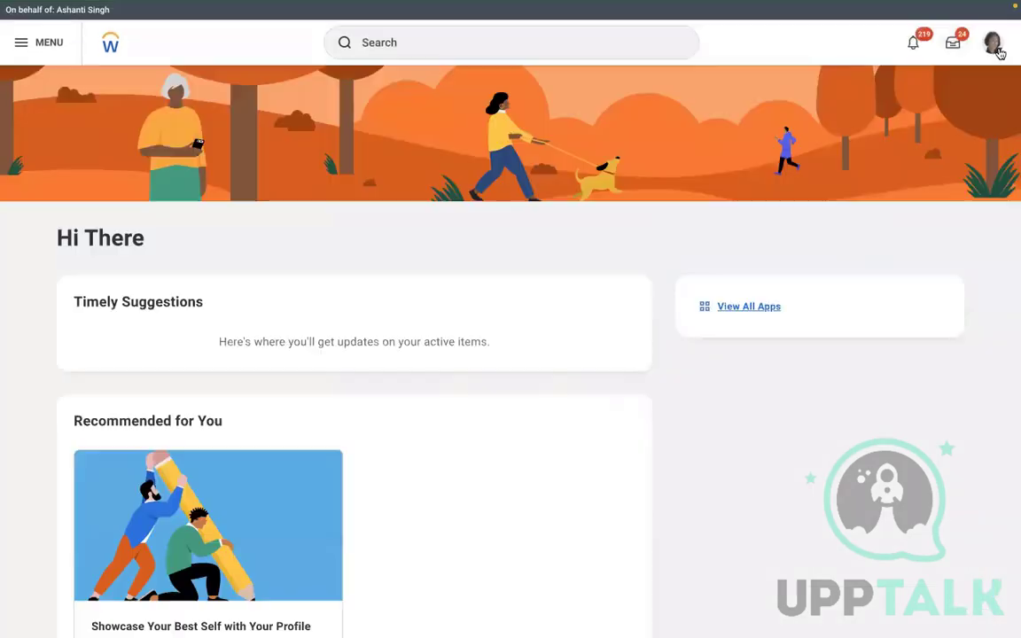
In the worker's Change Benefits, confirm RBS - Select Either of the plan is listed, then discard
{"action": "left_click", "coordinate": [993, 44]}
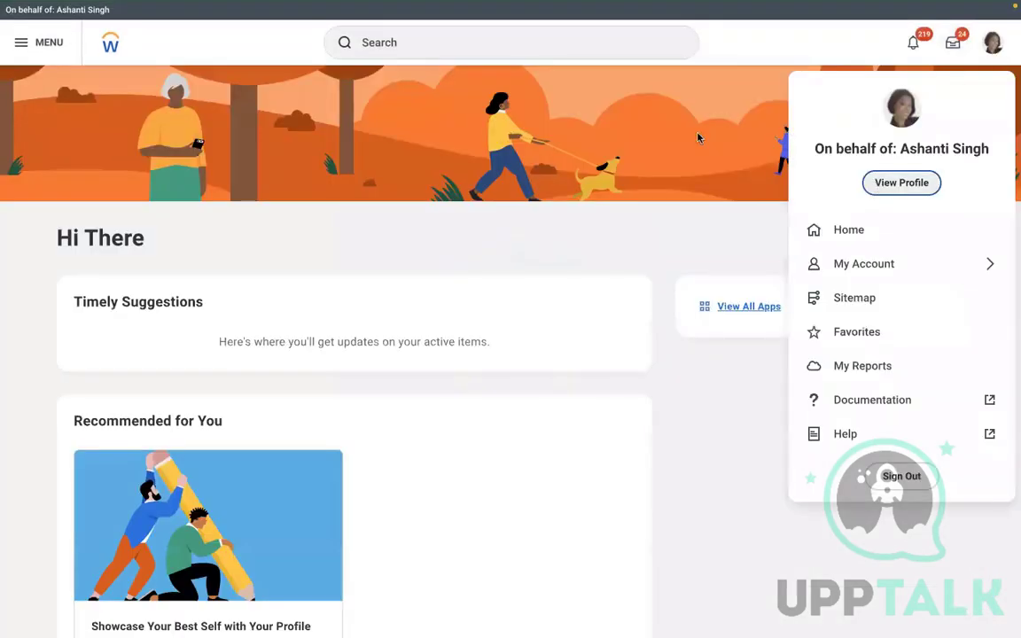
{"action": "left_click", "coordinate": [138, 148]}
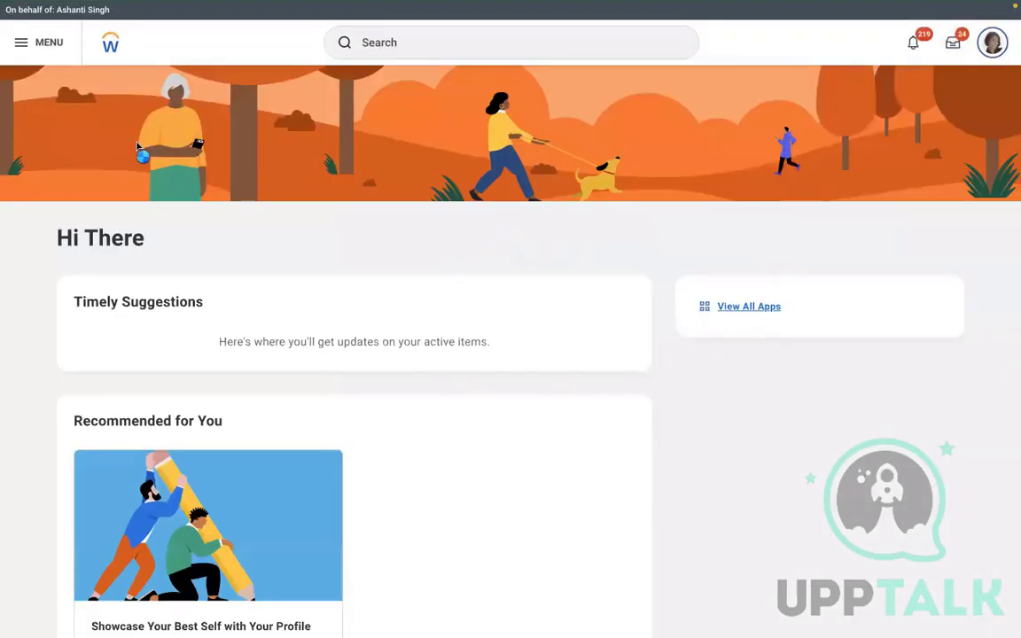
{"action": "left_click", "coordinate": [106, 243]}
{"action": "mouse_move", "coordinate": [115, 371]}
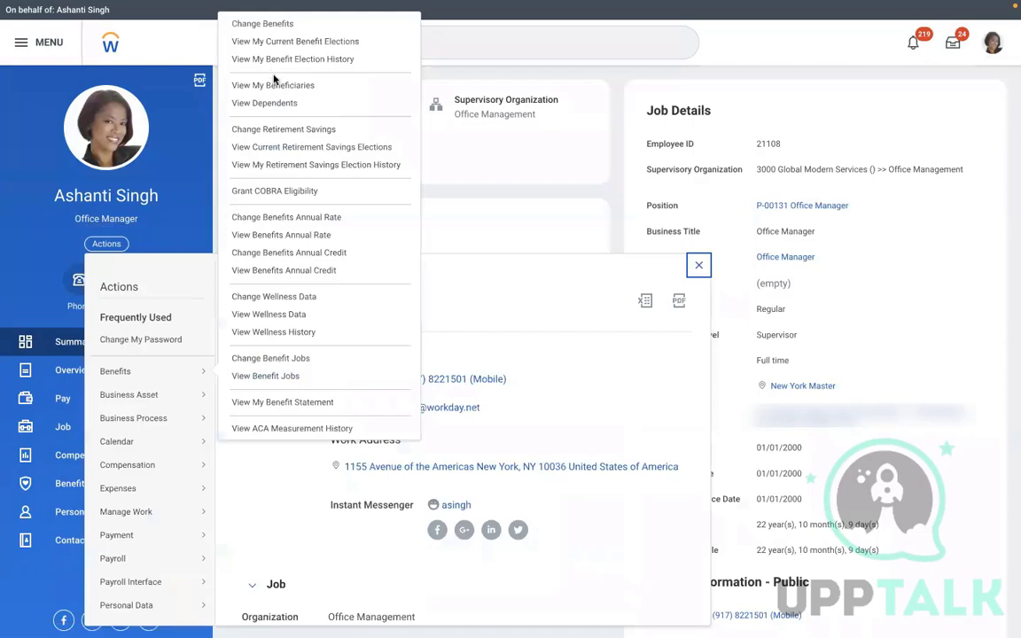
{"action": "left_click", "coordinate": [263, 26]}
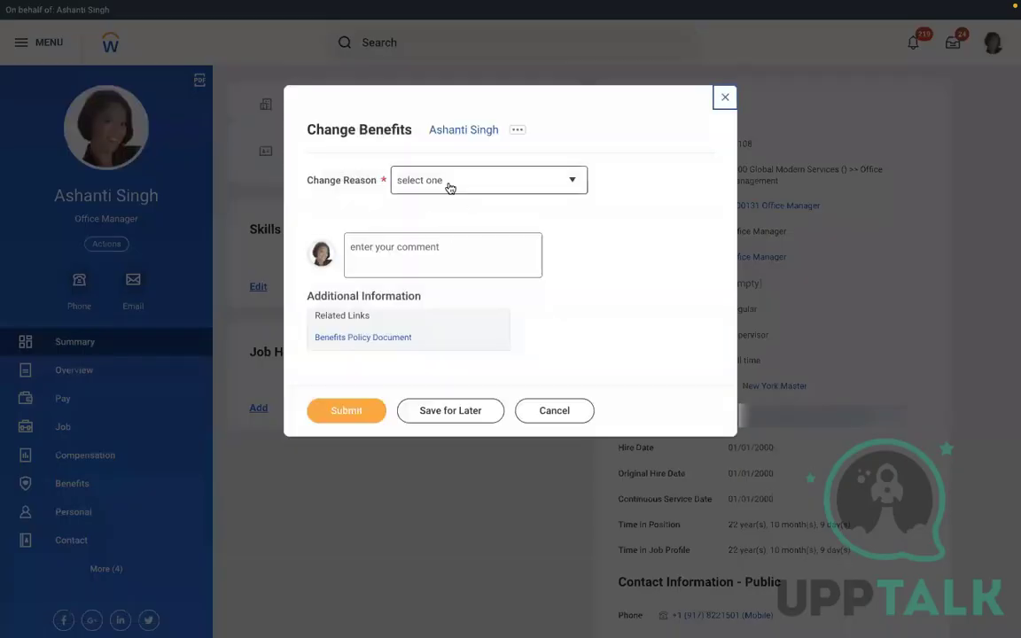
{"action": "left_click", "coordinate": [449, 186]}
{"action": "key", "text": "Up"}
{"action": "key", "text": "Up"}
{"action": "key", "text": "Up"}
{"action": "key", "text": "Up"}
{"action": "key", "text": "Up"}
{"action": "key", "text": "Up"}
{"action": "key", "text": "Up"}
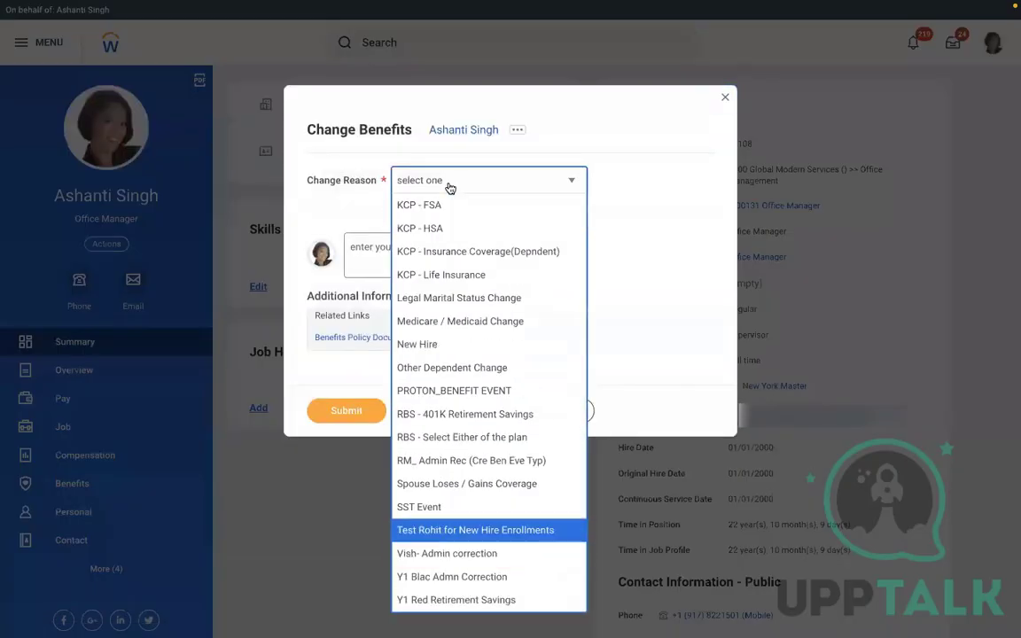
{"action": "key", "text": "Up"}
{"action": "key", "text": "Return"}
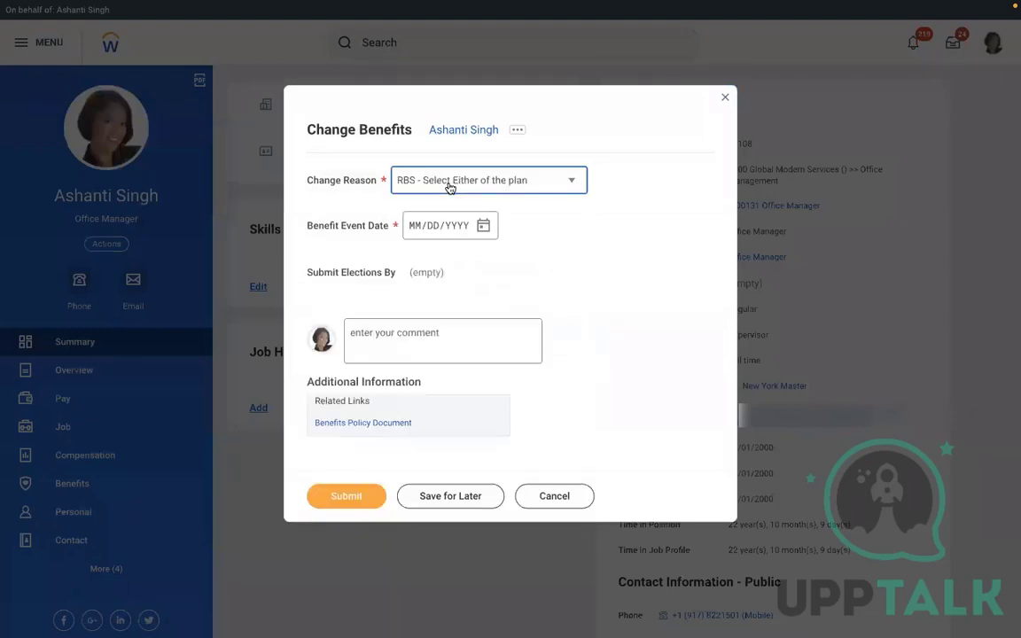
{"action": "left_click", "coordinate": [561, 498]}
{"action": "left_click", "coordinate": [448, 350]}
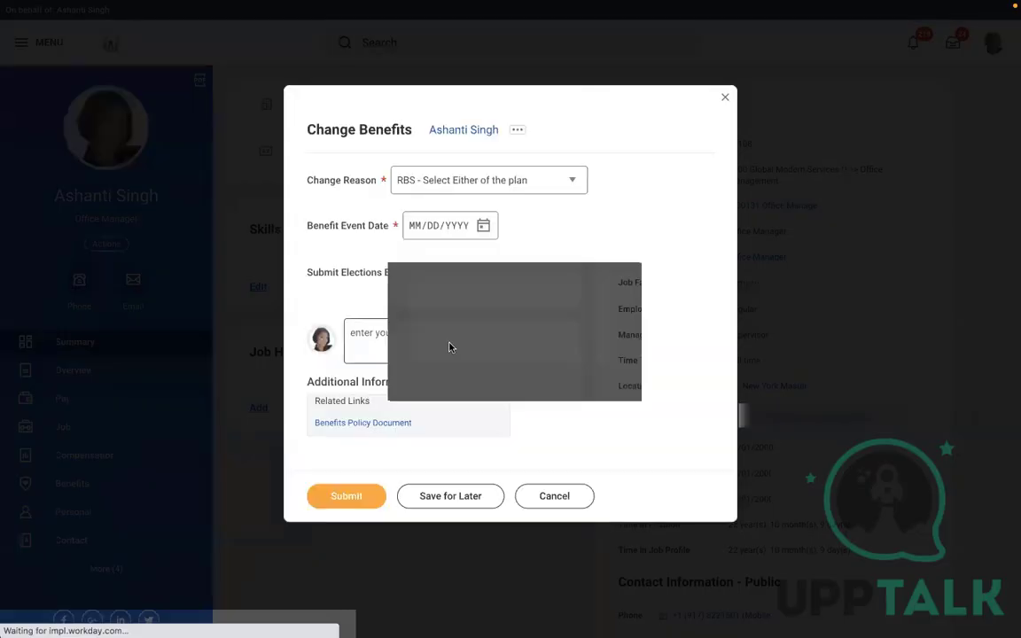
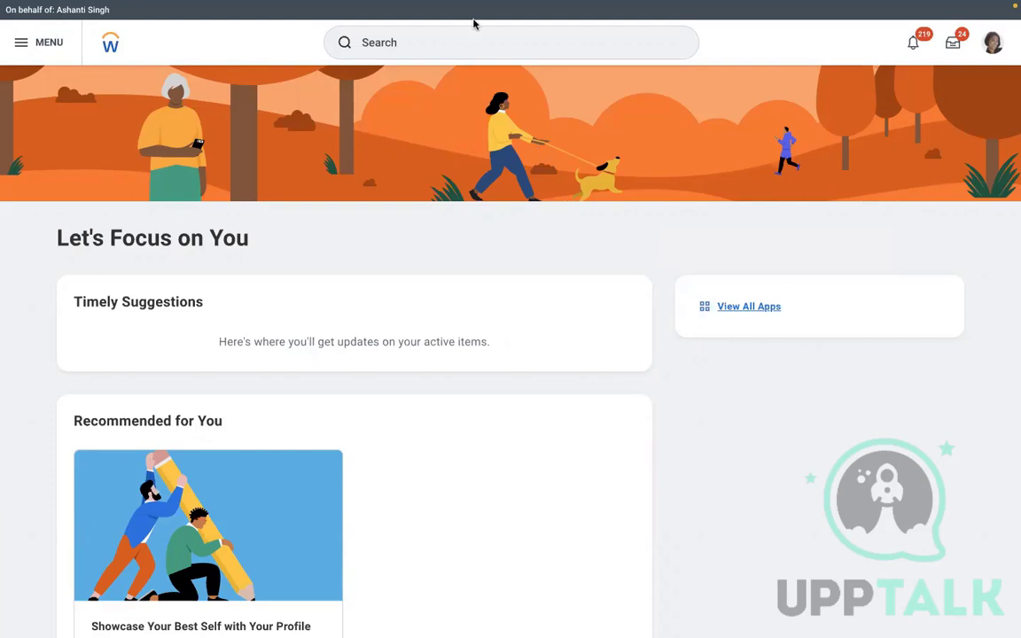
Run the Stop Proxy task to end acting as the worker and return to your own account
{"action": "left_click", "coordinate": [434, 41]}
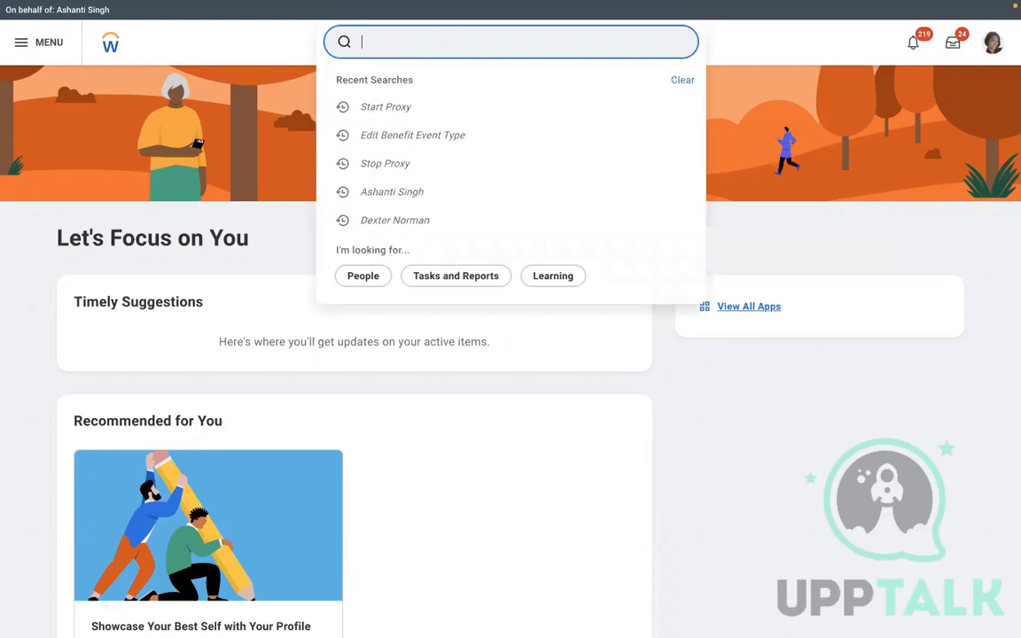
{"action": "type", "text": "stop proxy"}
{"action": "left_click", "coordinate": [385, 84]}
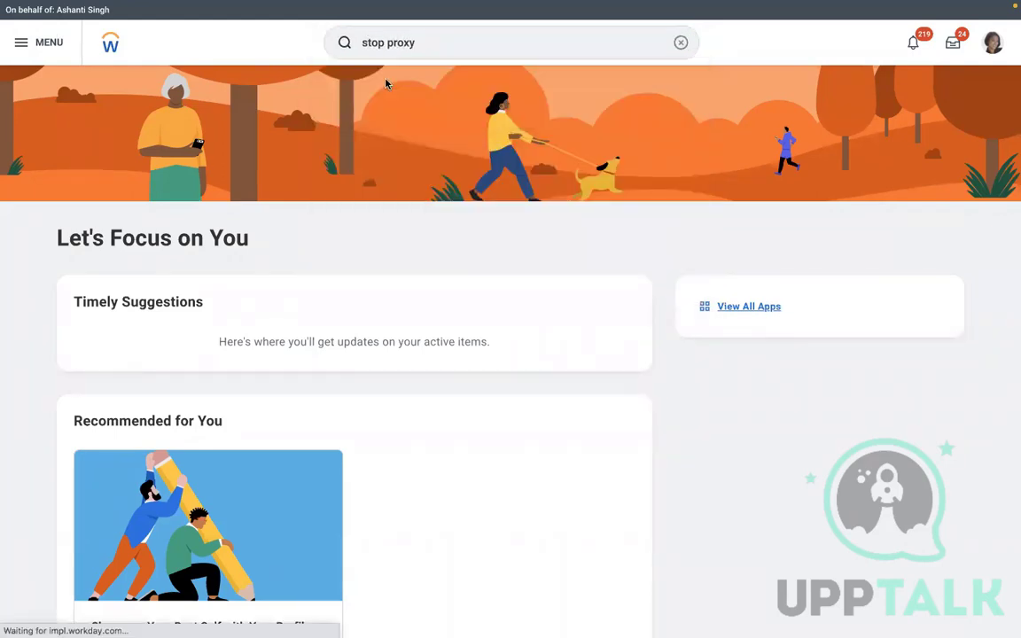
{"action": "left_click", "coordinate": [439, 25]}
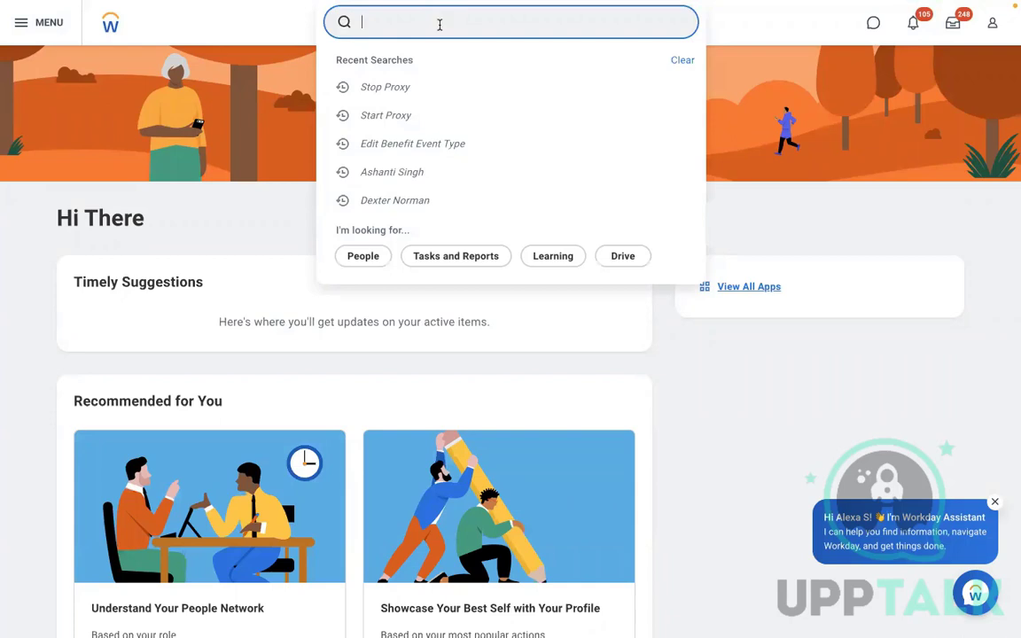
Search 'maintain elec' and open the Maintain Benefit Electronic Signatures task
{"action": "type", "text": "create elec sig"}
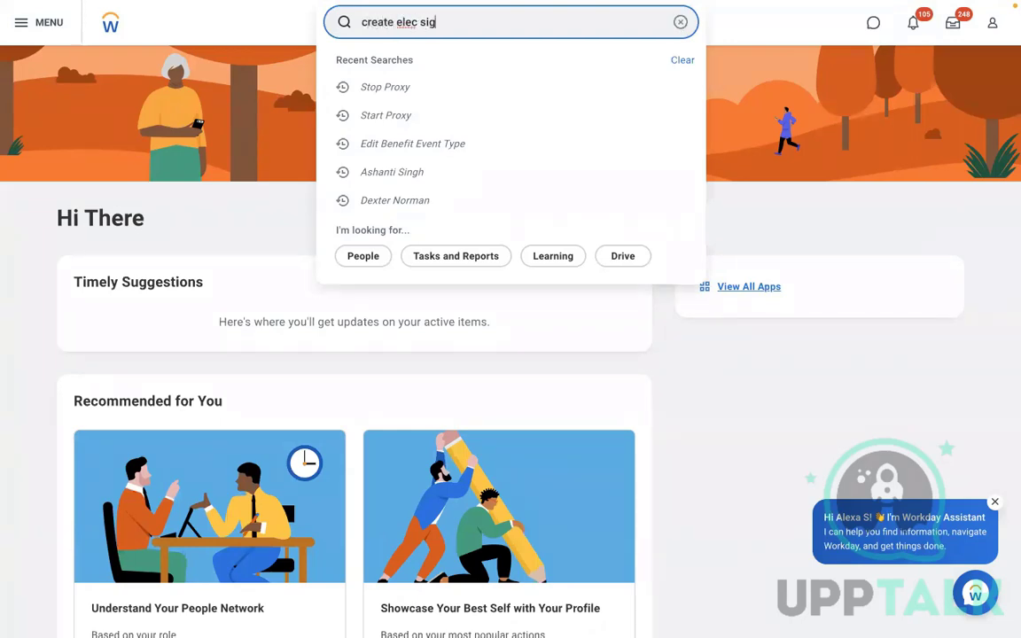
{"action": "key", "text": "Return"}
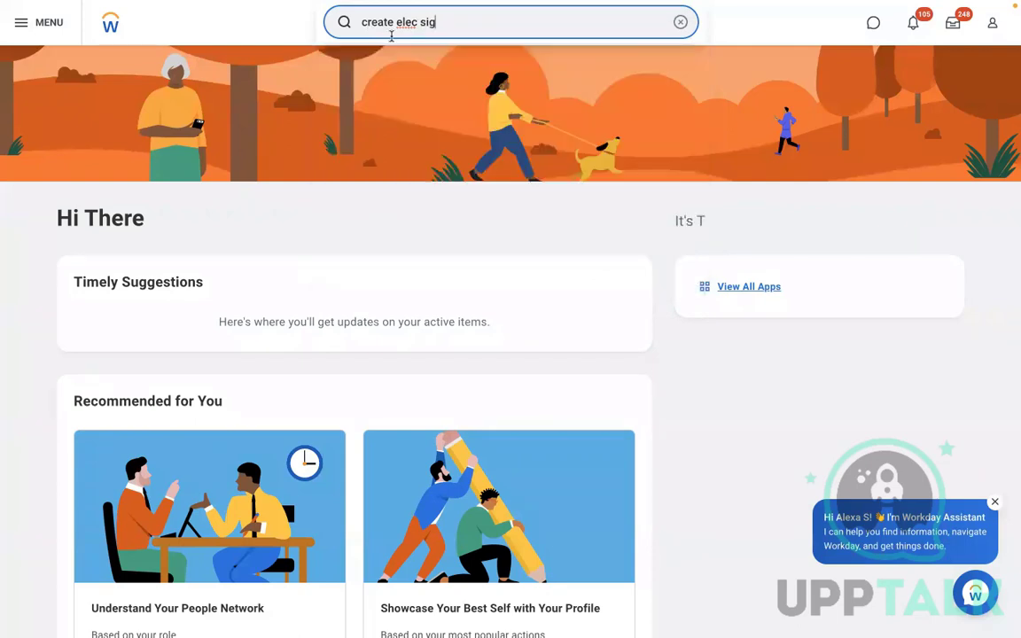
{"action": "left_click", "coordinate": [680, 23]}
{"action": "type", "text": "maintai"}
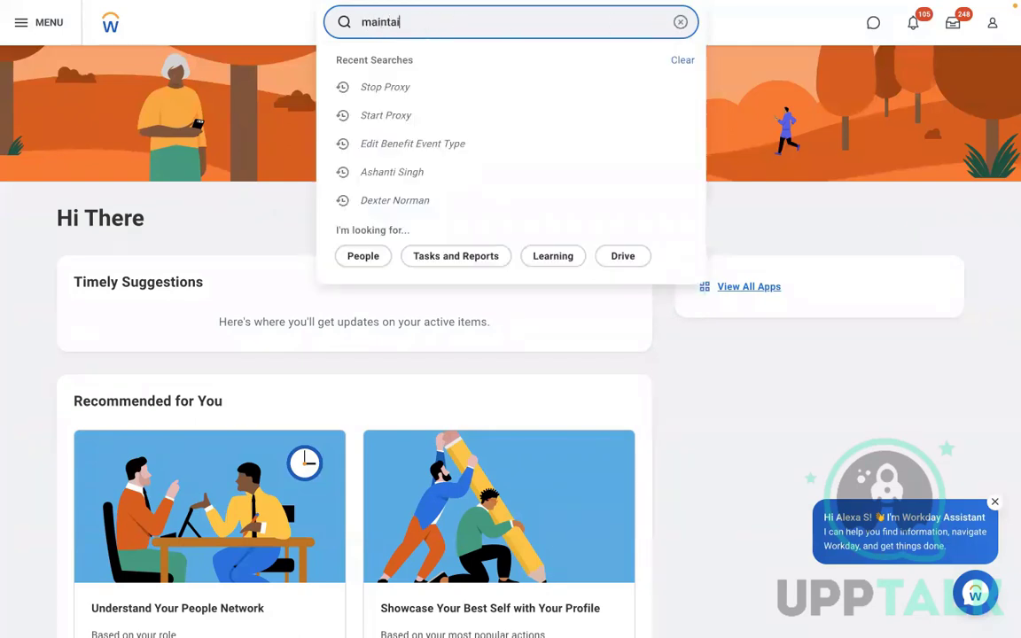
{"action": "type", "text": "n elec"}
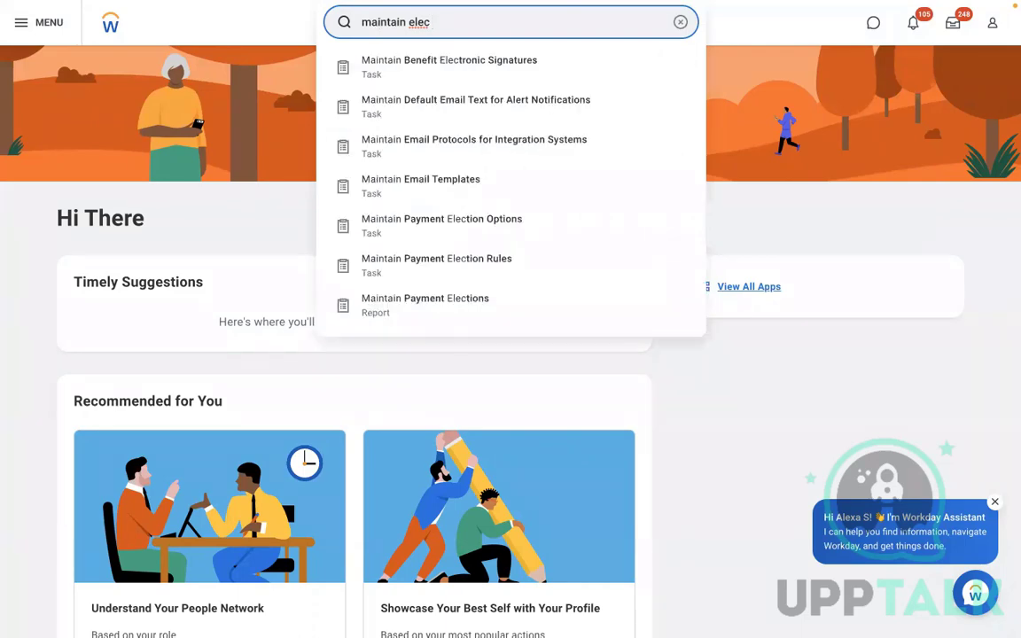
{"action": "left_click", "coordinate": [543, 60]}
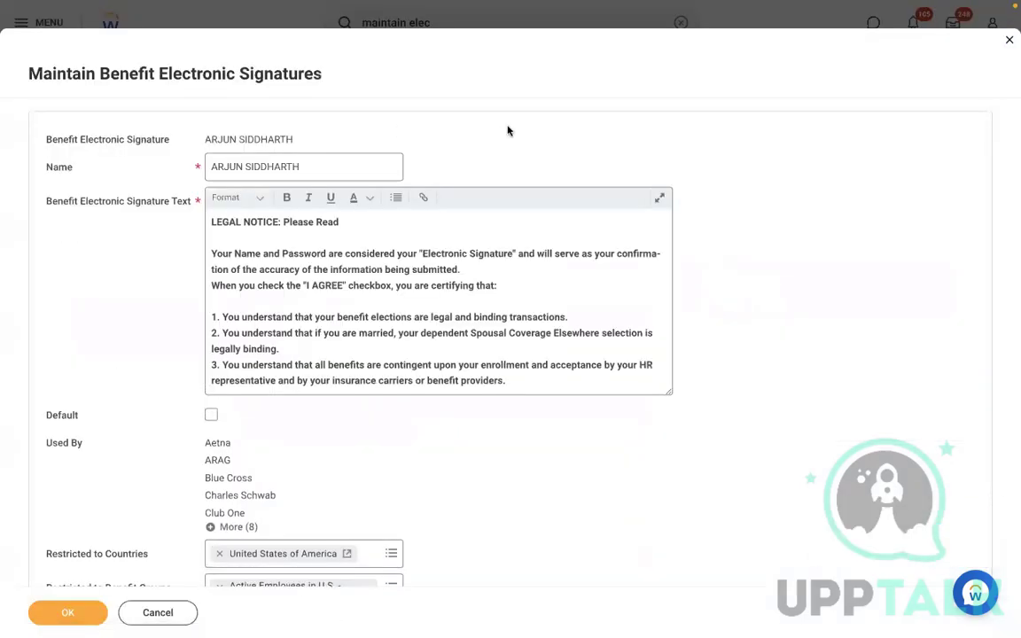
Add a new blank signature entry below the MetroHealth Plan Agreement entry
{"action": "scroll", "coordinate": [508, 131], "scroll_direction": "down", "scroll_amount": 1}
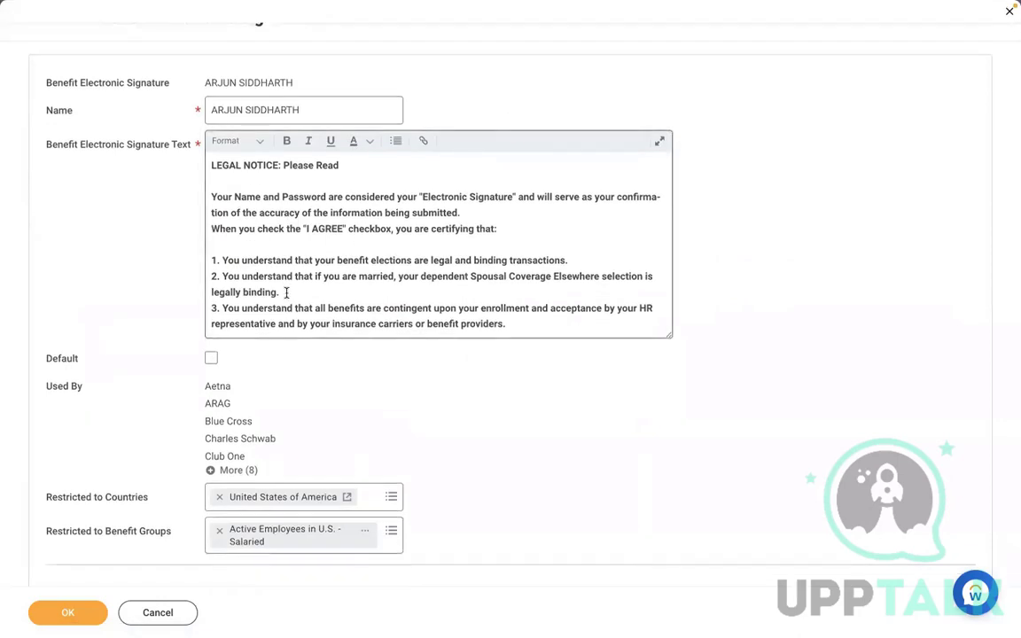
{"action": "scroll", "coordinate": [490, 375], "scroll_direction": "down", "scroll_amount": 5}
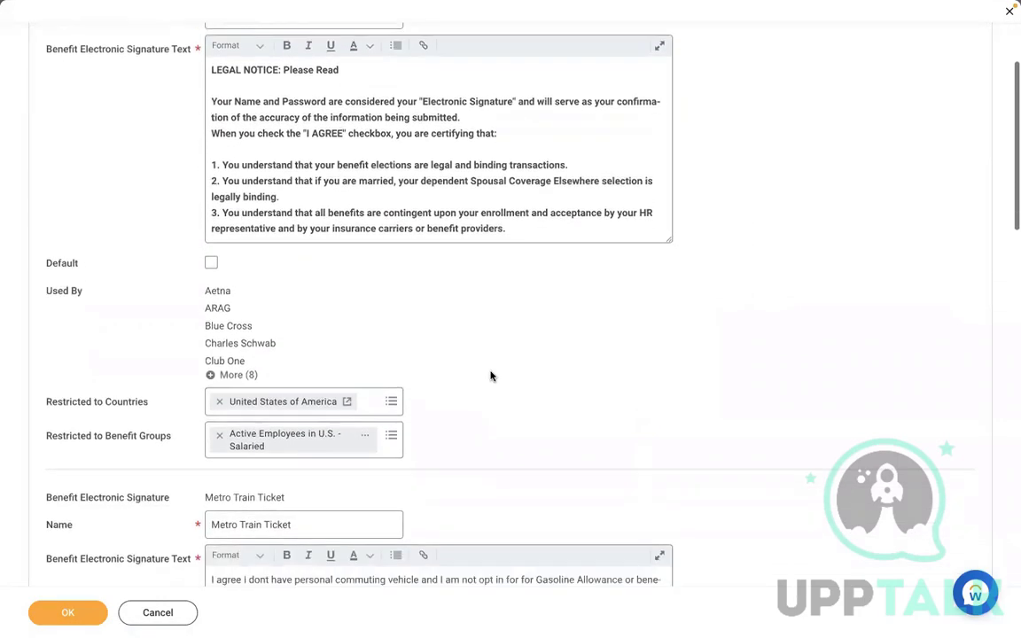
{"action": "scroll", "coordinate": [490, 372], "scroll_direction": "down", "scroll_amount": 8}
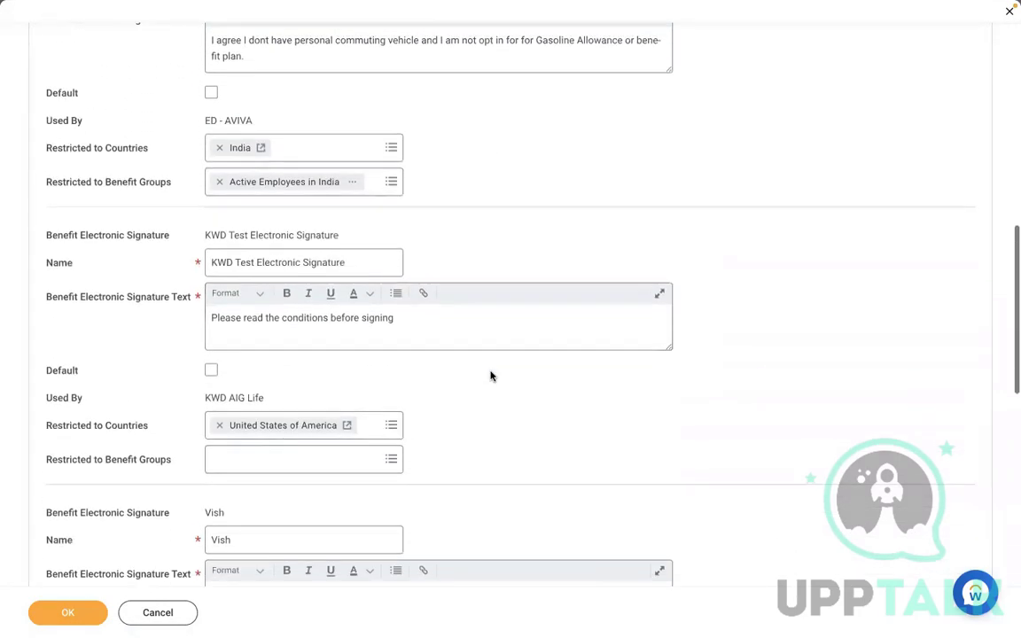
{"action": "scroll", "coordinate": [490, 376], "scroll_direction": "down", "scroll_amount": 9}
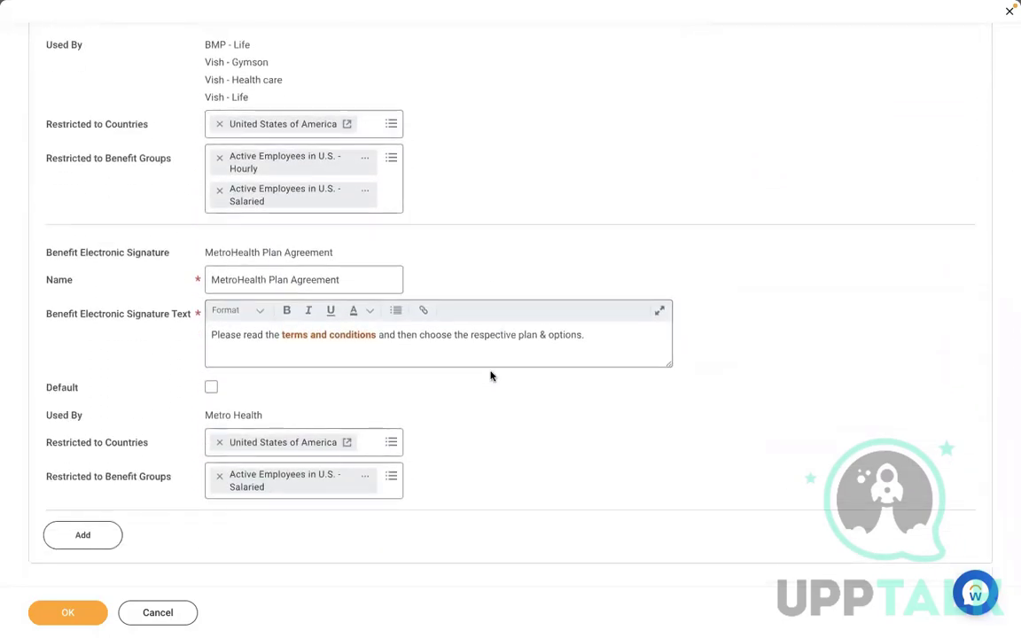
{"action": "left_click", "coordinate": [85, 537]}
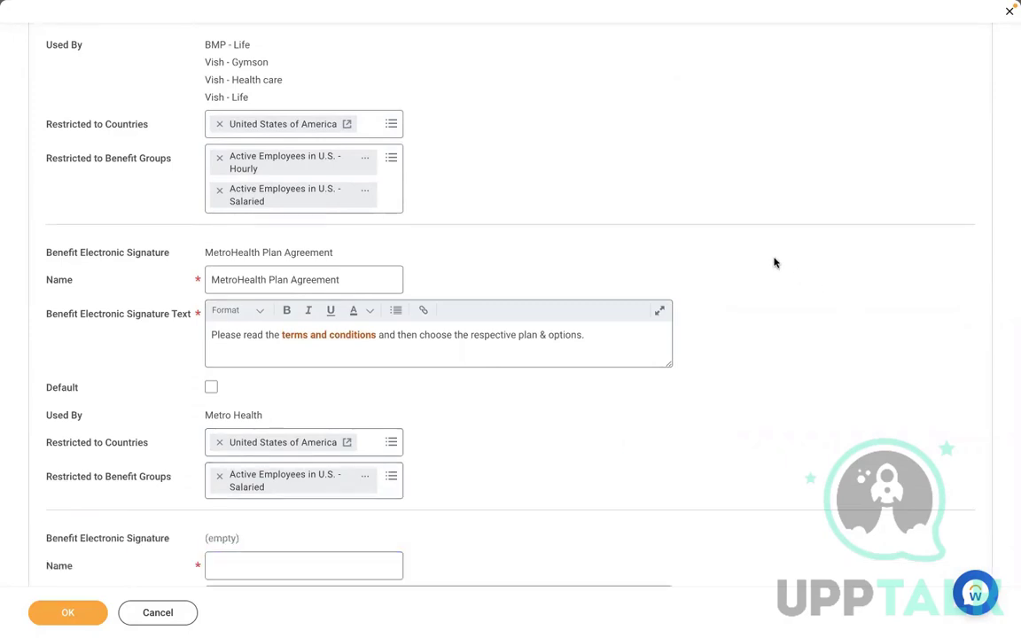
{"action": "scroll", "coordinate": [774, 262], "scroll_direction": "down", "scroll_amount": 1}
{"action": "scroll", "coordinate": [774, 262], "scroll_direction": "down", "scroll_amount": 5}
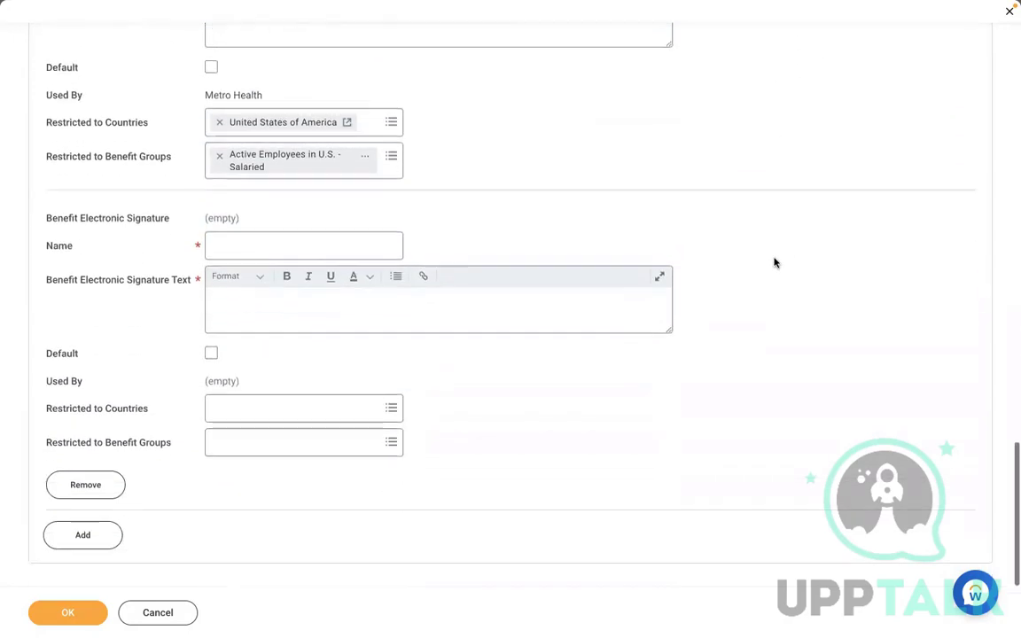
Name the new signature 'Please Read the Terms & Conditions'
{"action": "left_click", "coordinate": [301, 245]}
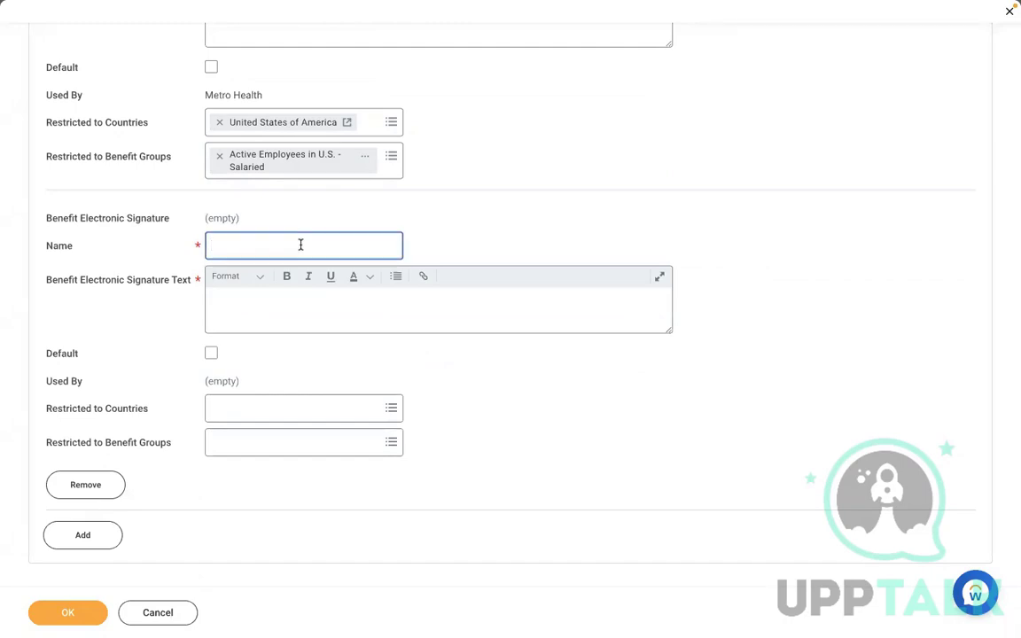
{"action": "type", "text": "Please Resd the c"}
{"action": "type", "text": "ondition"}
{"action": "key", "text": "BackSpace"}
{"action": "key", "text": "BackSpace"}
{"action": "key", "text": "BackSpace"}
{"action": "key", "text": "BackSpace"}
{"action": "key", "text": "BackSpace"}
{"action": "key", "text": "BackSpace"}
{"action": "key", "text": "BackSpace"}
{"action": "key", "text": "BackSpace"}
{"action": "key", "text": "BackSpace"}
{"action": "key", "text": "BackSpace"}
{"action": "key", "text": "BackSpace"}
{"action": "key", "text": "BackSpace"}
{"action": "key", "text": "BackSpace"}
{"action": "key", "text": "BackSpace"}
{"action": "key", "text": "BackSpace"}
{"action": "key", "text": "BackSpace"}
{"action": "key", "text": "BackSpace"}
{"action": "type", "text": "ad"}
{"action": "key", "text": "BackSpace"}
{"action": "key", "text": "BackSpace"}
{"action": "type", "text": "ead the Terms & Conditions"}
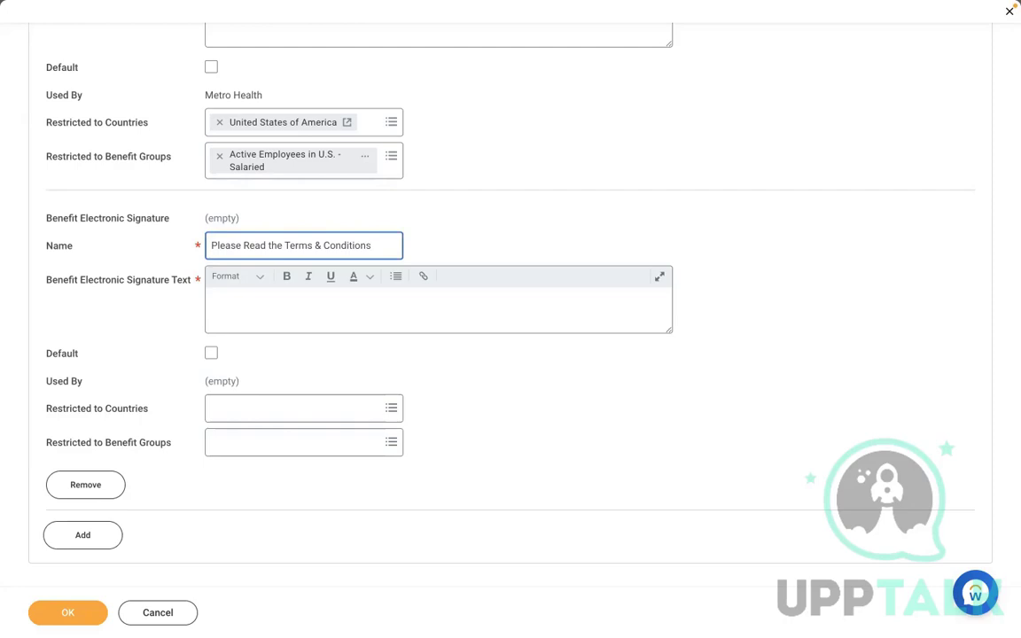
{"action": "type", "text": "and"}
{"action": "key", "text": "BackSpace"}
{"action": "key", "text": "BackSpace"}
{"action": "key", "text": "BackSpace"}
{"action": "key", "text": "BackSpace"}
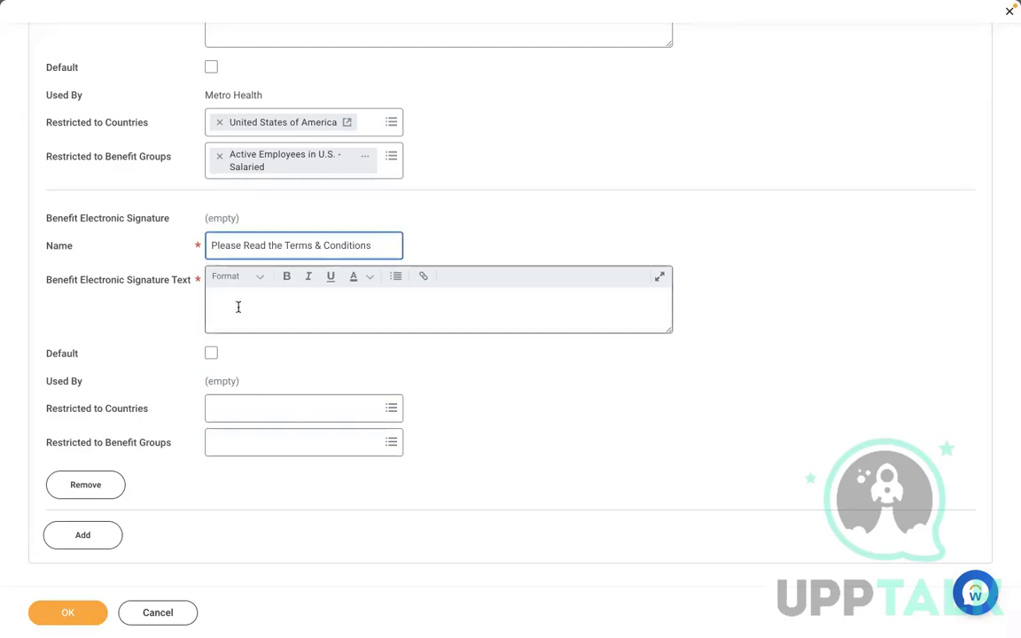
Enter signature text asking to read the terms and conditions of the chosen benefit plans
{"action": "left_click", "coordinate": [253, 303]}
{"action": "type", "text": "Please"}
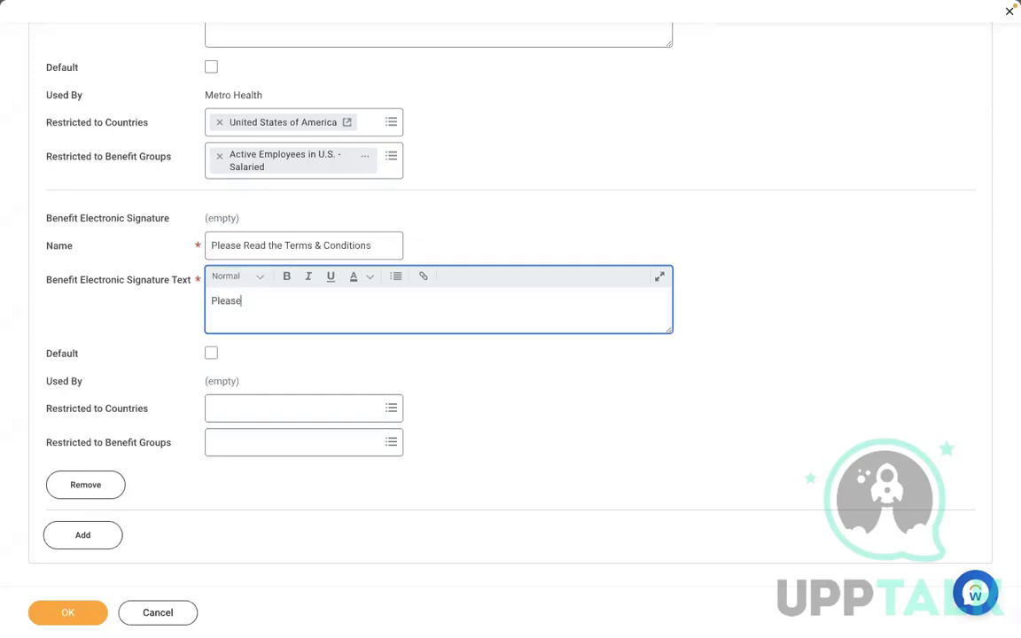
{"action": "type", "text": " read the co"}
{"action": "key", "text": "BackSpace"}
{"action": "key", "text": "BackSpace"}
{"action": "type", "text": "terms and conditins"}
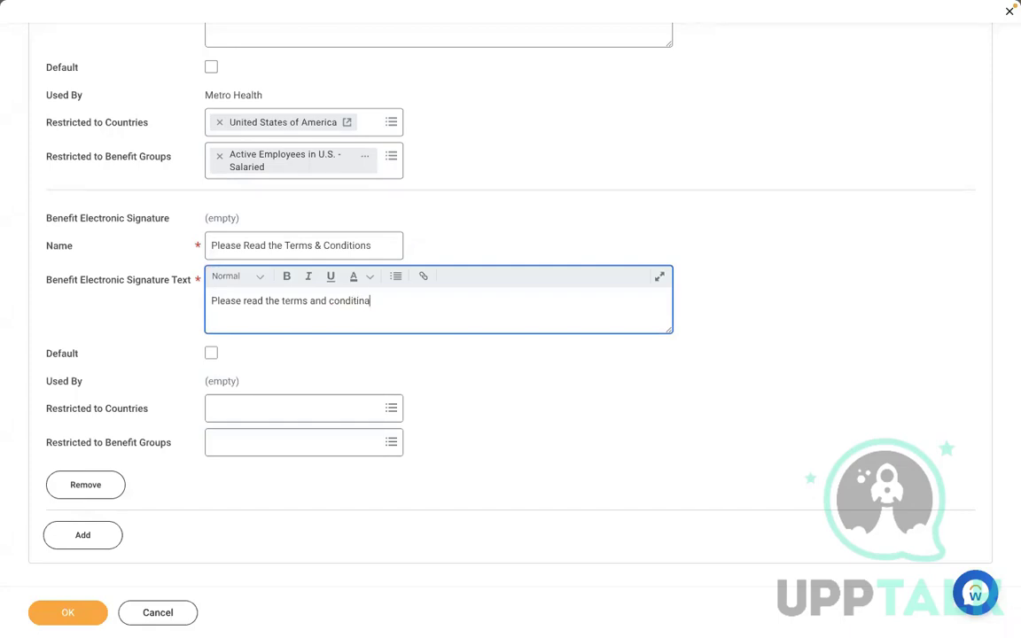
{"action": "type", "text": "a"}
{"action": "type", "text": "s of these benefits plan"}
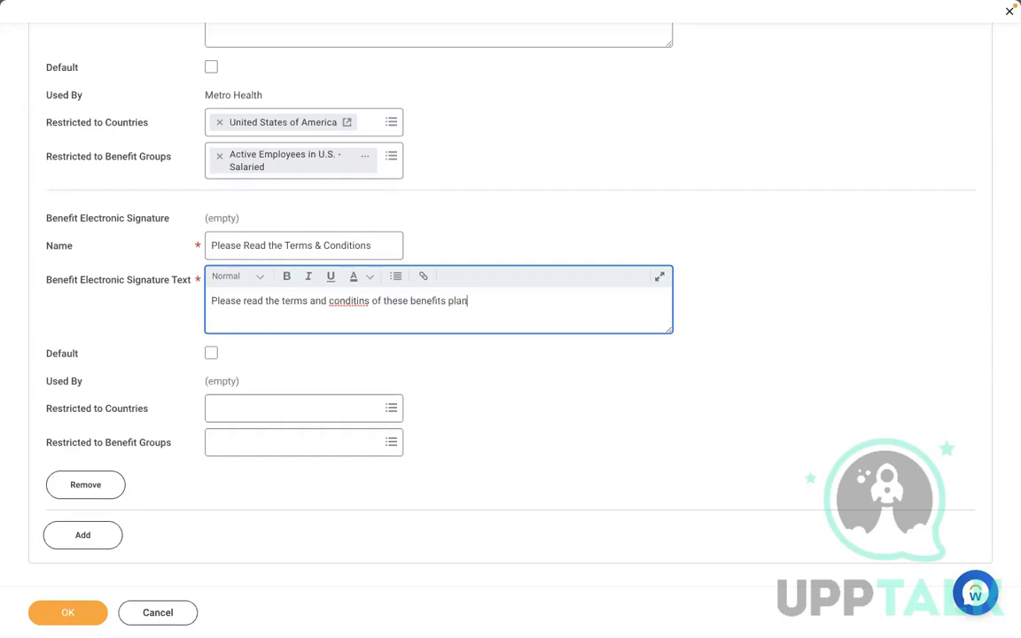
{"action": "type", "text": "s you have choosen,"}
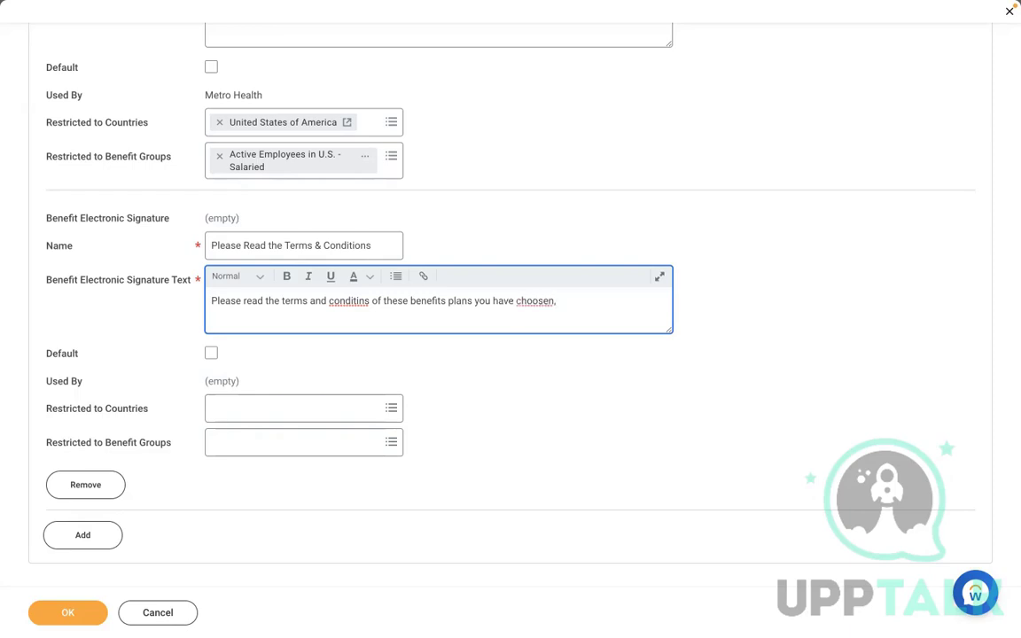
{"action": "key", "text": "BackSpace"}
Restrict the signature to the country United States of America
{"action": "left_click", "coordinate": [247, 407]}
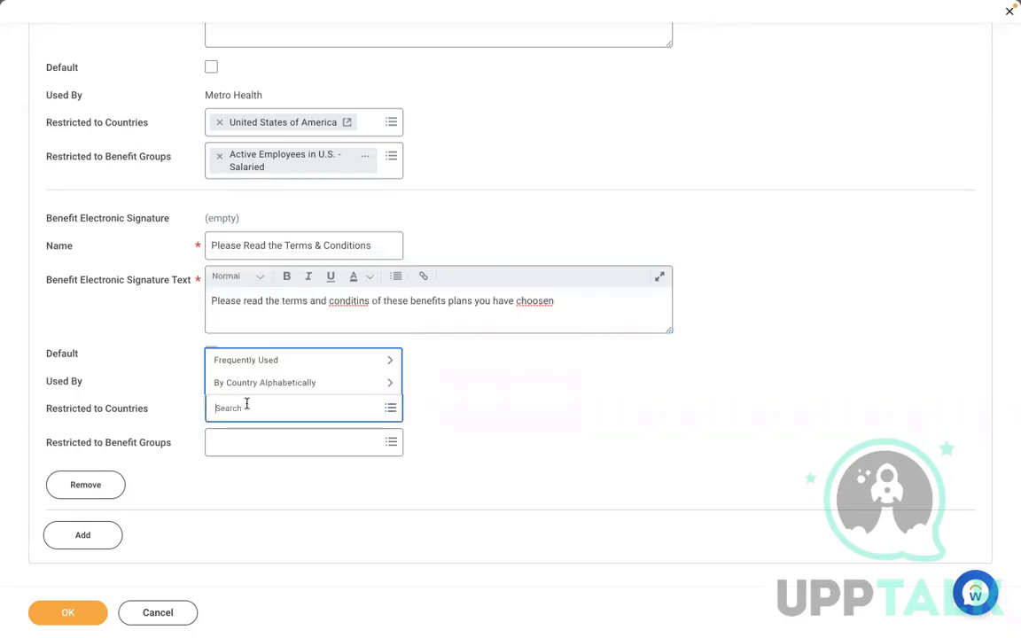
{"action": "type", "text": "usa"}
{"action": "key", "text": "Return"}
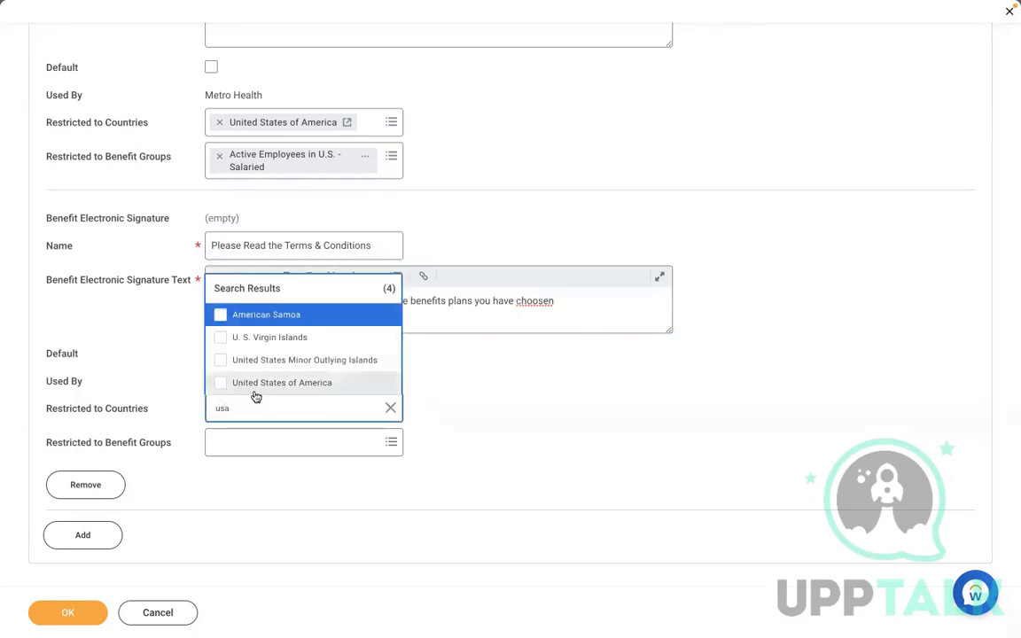
{"action": "left_click", "coordinate": [256, 385]}
Restrict the signature to the Active Employees in U.S. - Salaried benefit group
{"action": "left_click", "coordinate": [251, 459]}
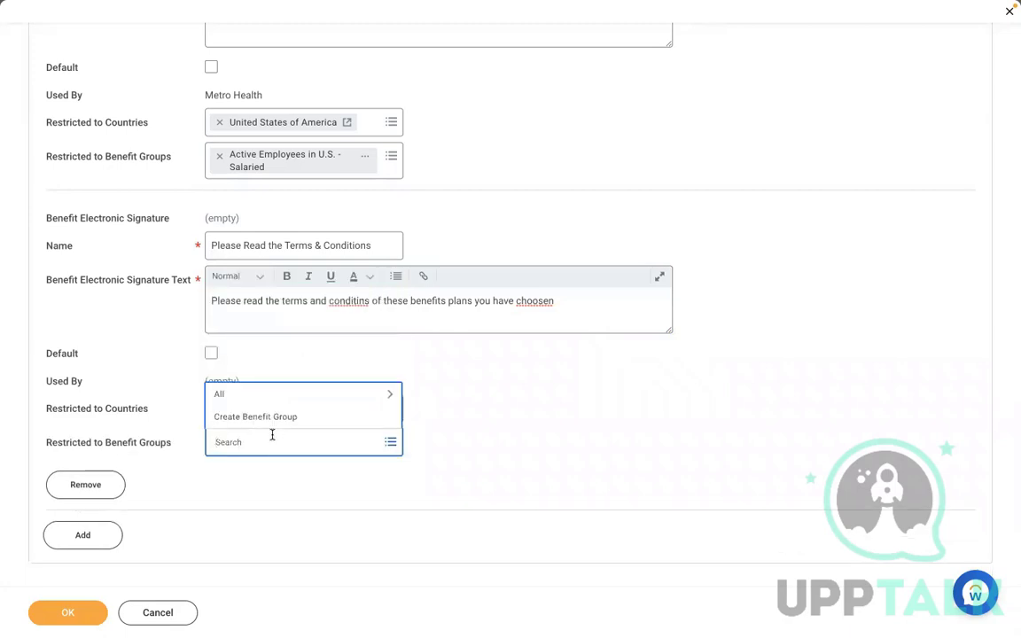
{"action": "type", "text": "US"}
{"action": "key", "text": "BackSpace"}
{"action": "key", "text": "BackSpace"}
{"action": "type", "text": "ACTIVE"}
{"action": "key", "text": "Return"}
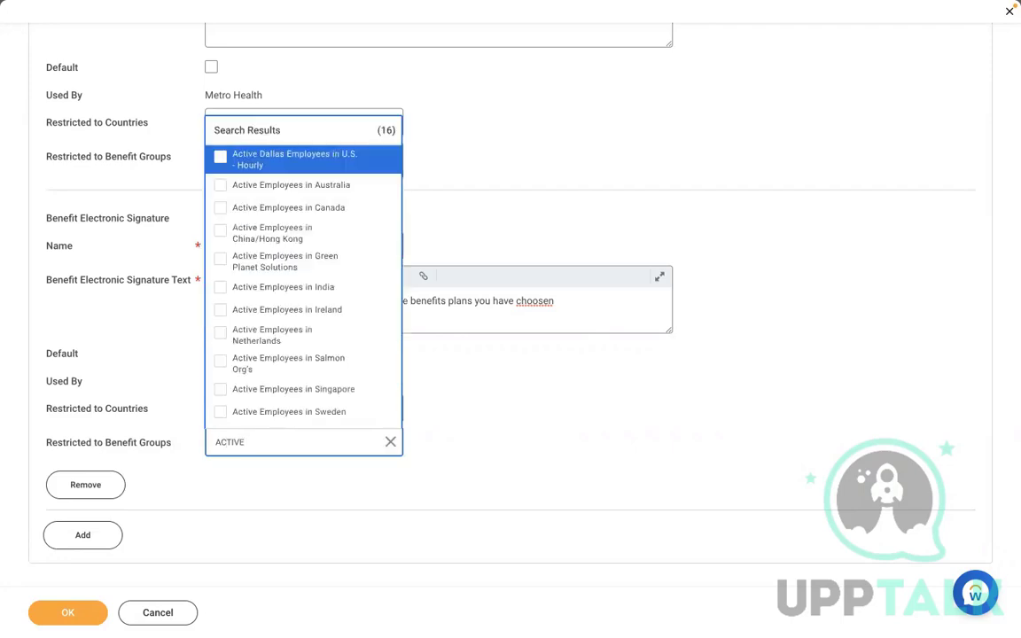
{"action": "key", "text": "Down"}
{"action": "key", "text": "Down"}
{"action": "key", "text": "Down"}
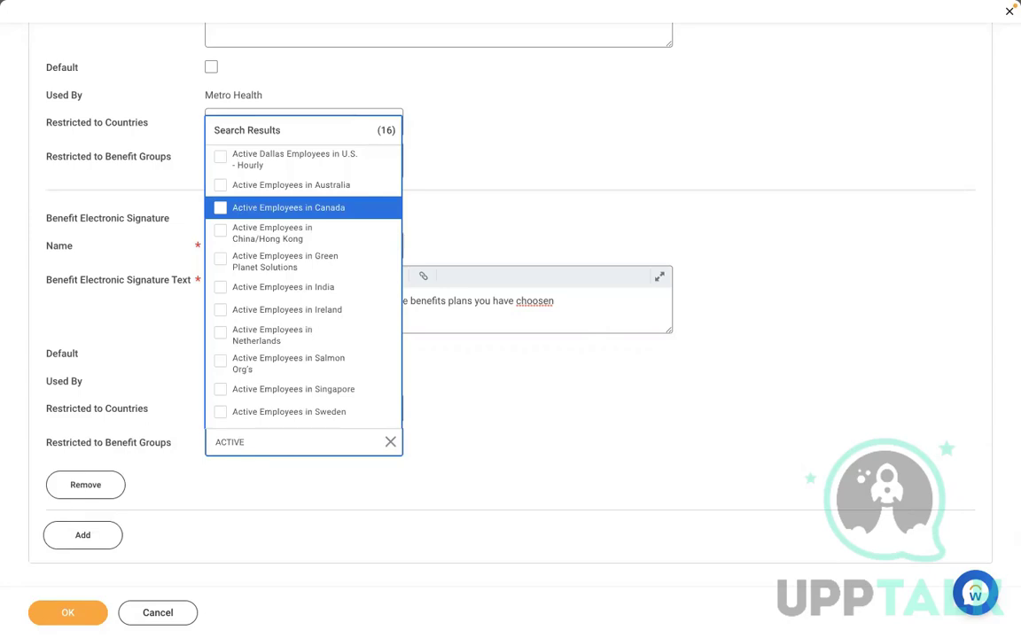
{"action": "key", "text": "Down"}
{"action": "key", "text": "Down"}
{"action": "key", "text": "Down"}
{"action": "key", "text": "Down"}
{"action": "key", "text": "Down"}
{"action": "key", "text": "Down"}
{"action": "key", "text": "Down"}
{"action": "key", "text": "Down"}
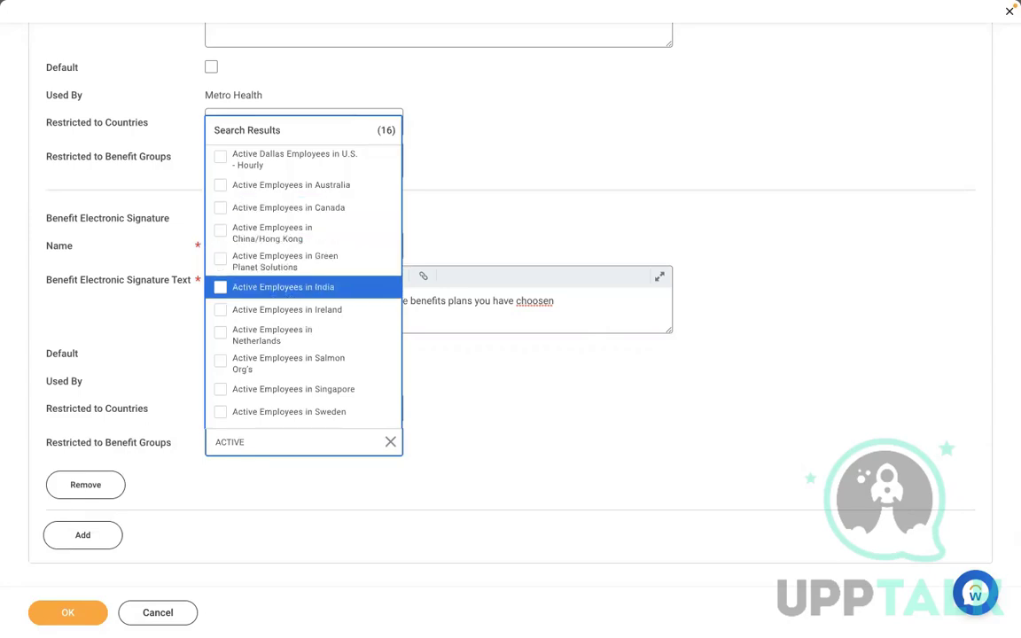
{"action": "key", "text": "Down"}
{"action": "key", "text": "Down"}
{"action": "key", "text": "Down"}
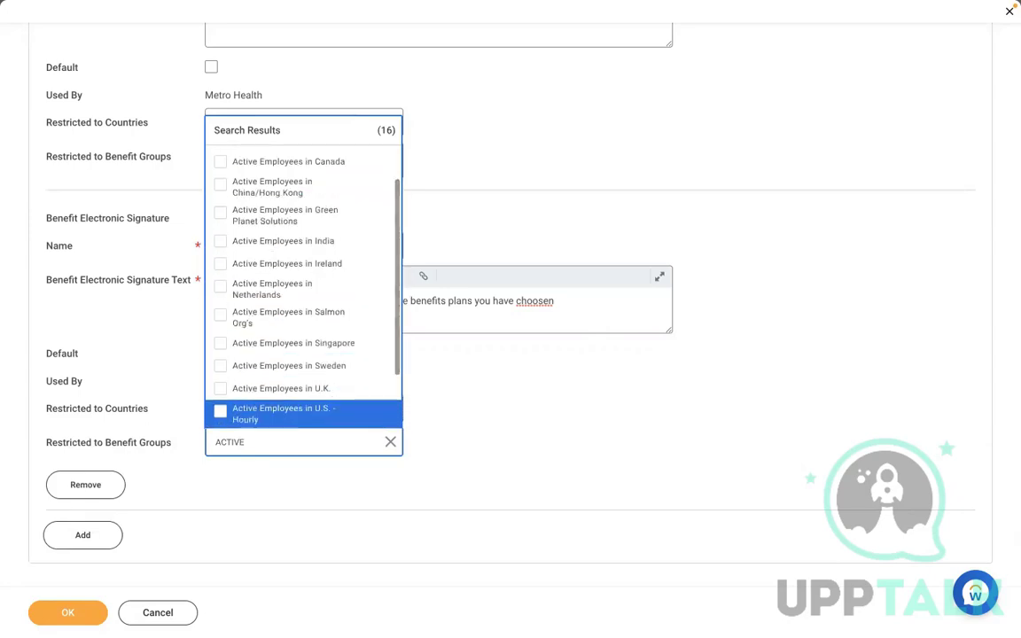
{"action": "key", "text": "Return"}
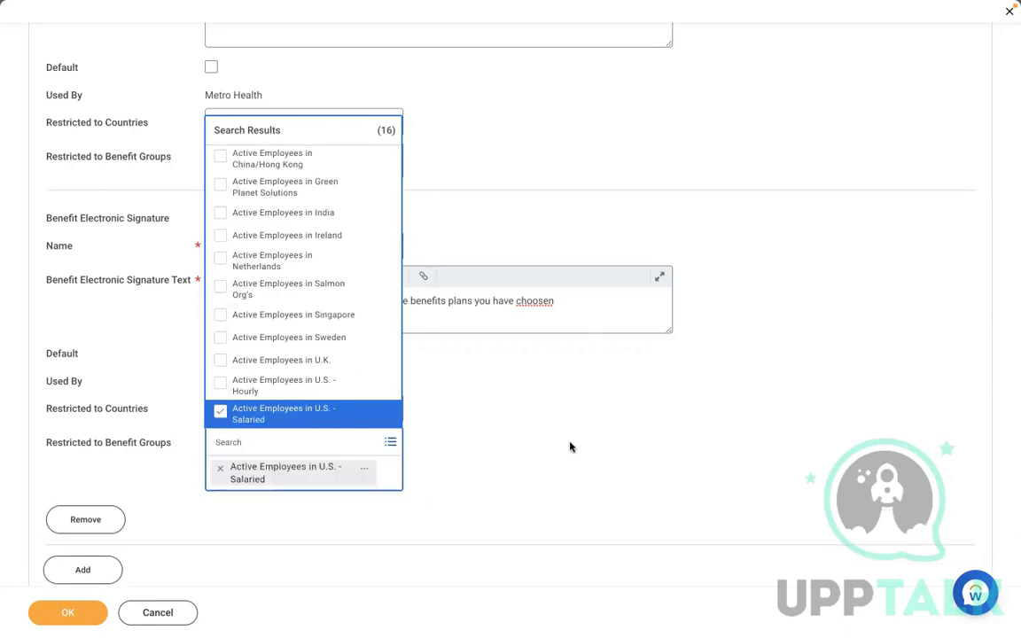
{"action": "left_click", "coordinate": [571, 446]}
Mark the Please Read the Terms & Conditions signature as Default and save with OK
{"action": "scroll", "coordinate": [570, 447], "scroll_direction": "up", "scroll_amount": 3}
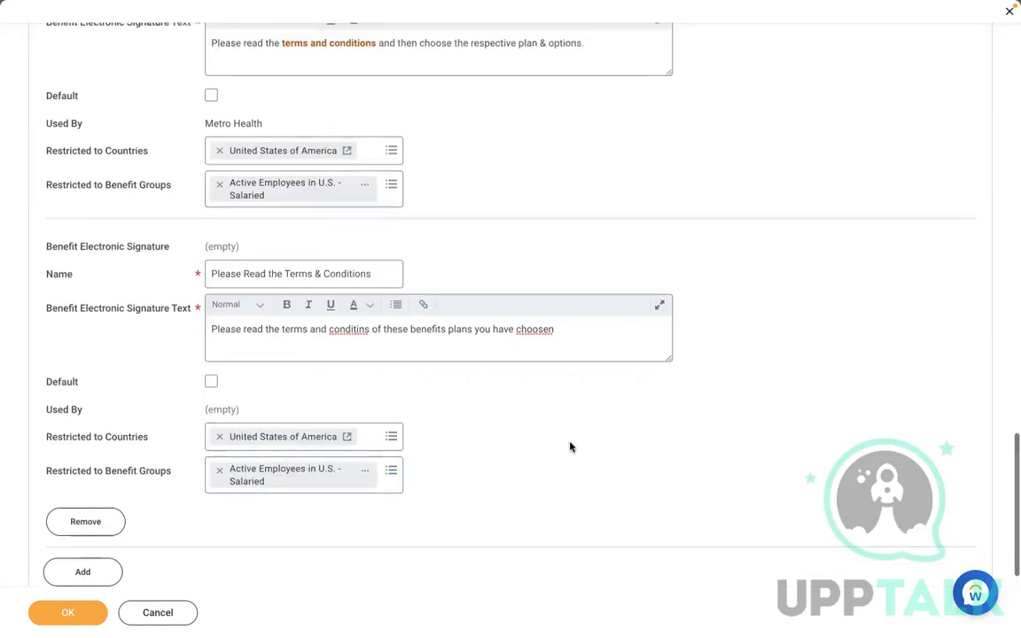
{"action": "scroll", "coordinate": [571, 447], "scroll_direction": "up", "scroll_amount": 6}
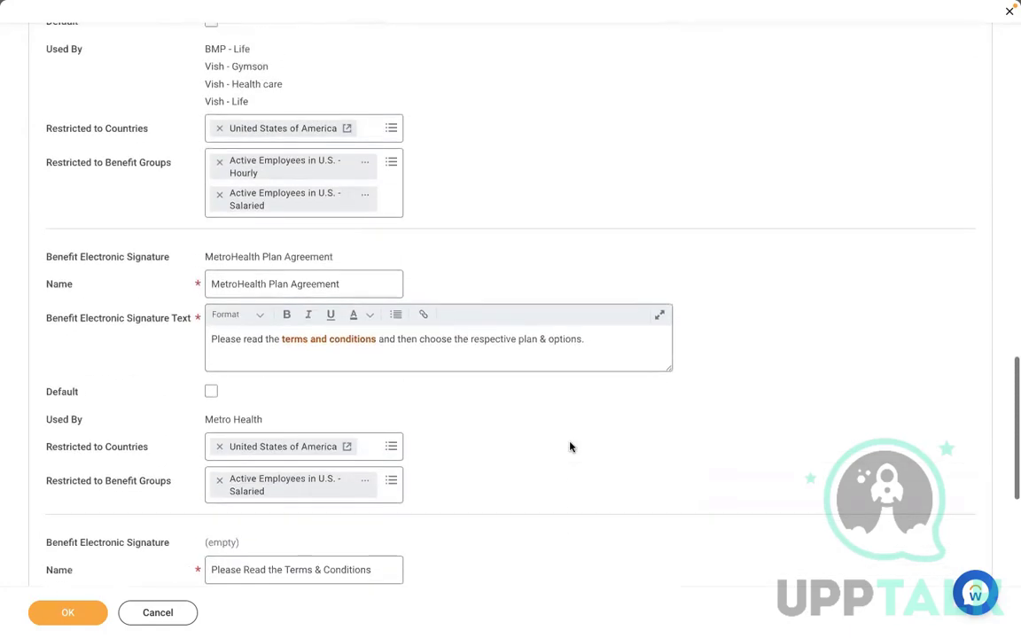
{"action": "scroll", "coordinate": [570, 447], "scroll_direction": "up", "scroll_amount": 7}
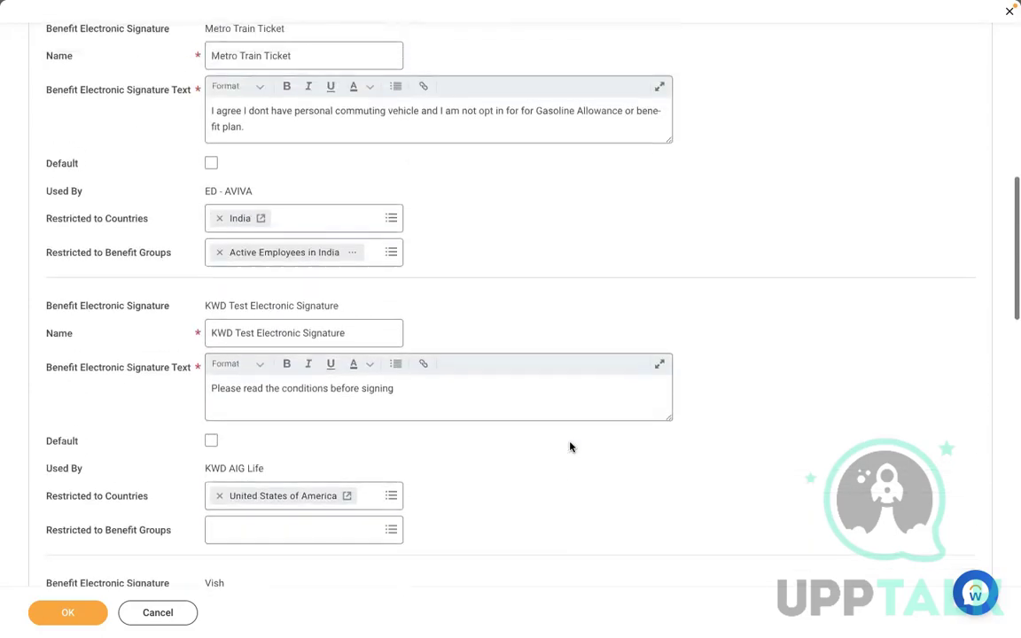
{"action": "scroll", "coordinate": [570, 443], "scroll_direction": "up", "scroll_amount": 3}
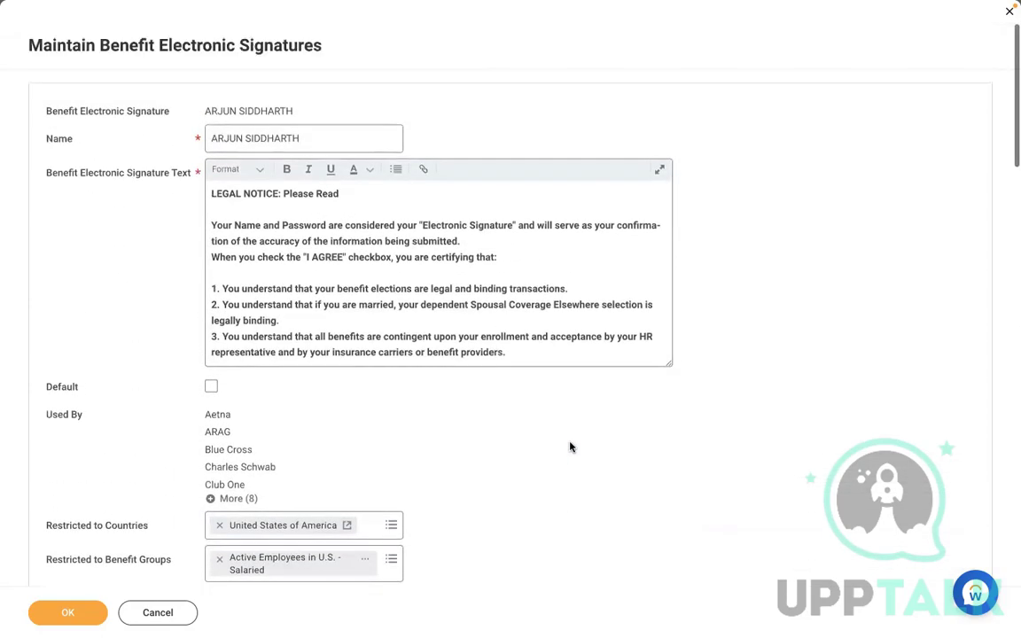
{"action": "scroll", "coordinate": [570, 447], "scroll_direction": "down", "scroll_amount": 1}
{"action": "scroll", "coordinate": [571, 446], "scroll_direction": "down", "scroll_amount": 7}
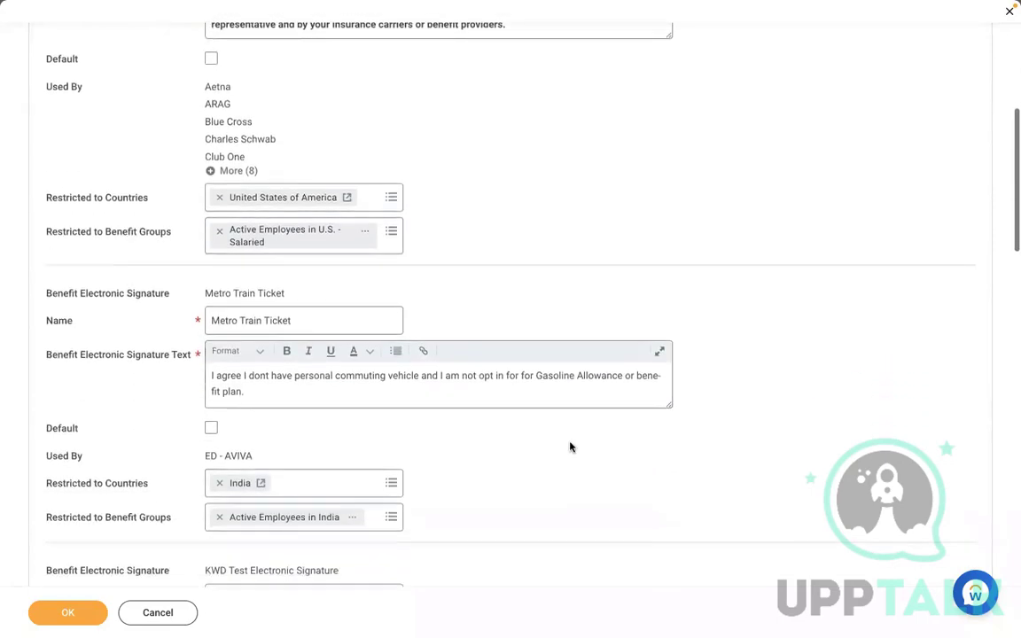
{"action": "scroll", "coordinate": [571, 447], "scroll_direction": "down", "scroll_amount": 7}
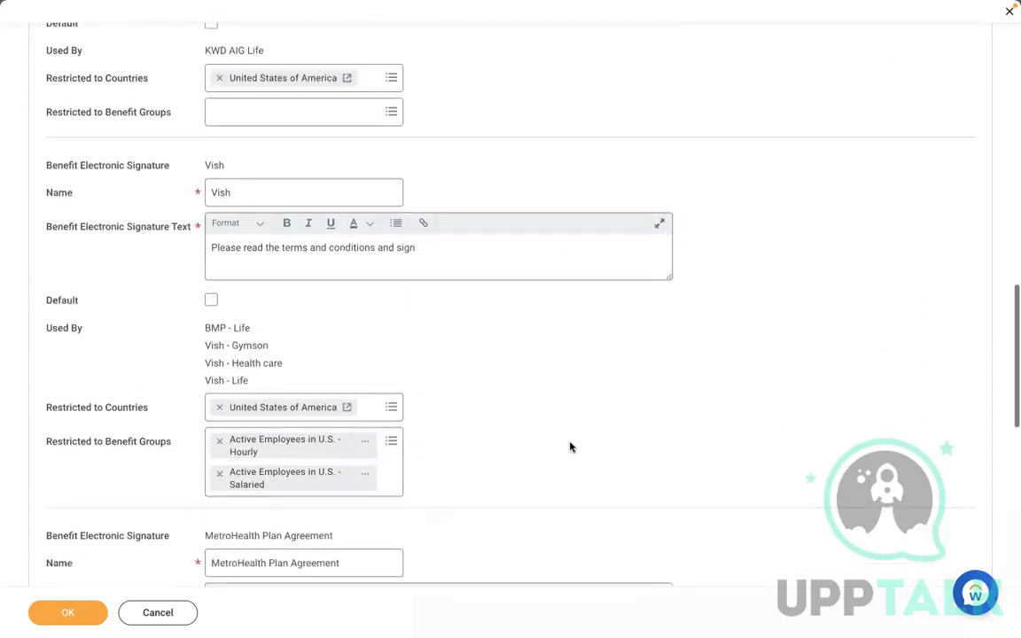
{"action": "scroll", "coordinate": [570, 447], "scroll_direction": "down", "scroll_amount": 3}
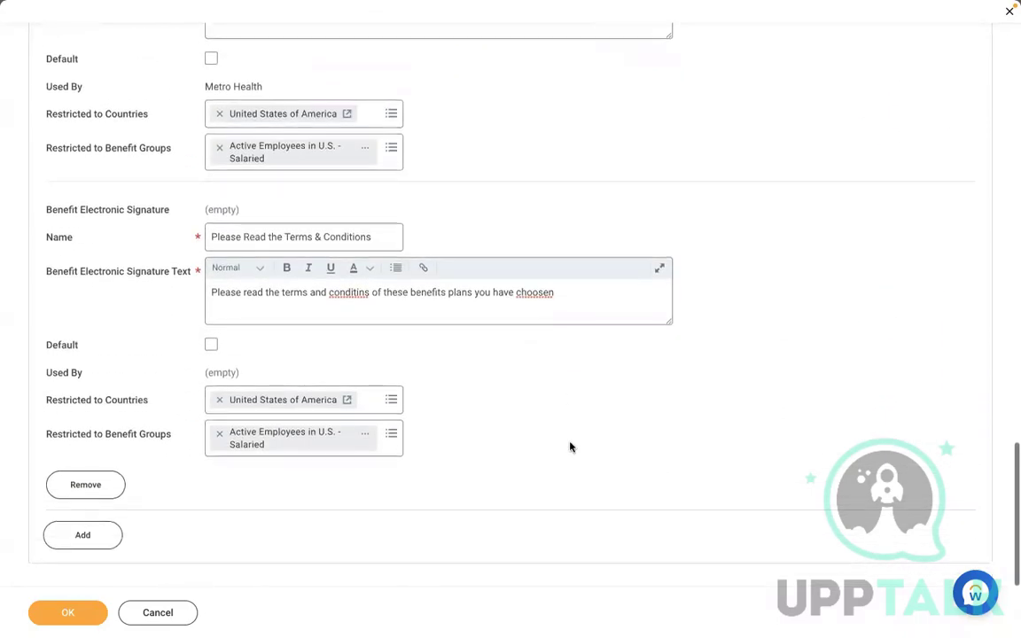
{"action": "left_click", "coordinate": [211, 346]}
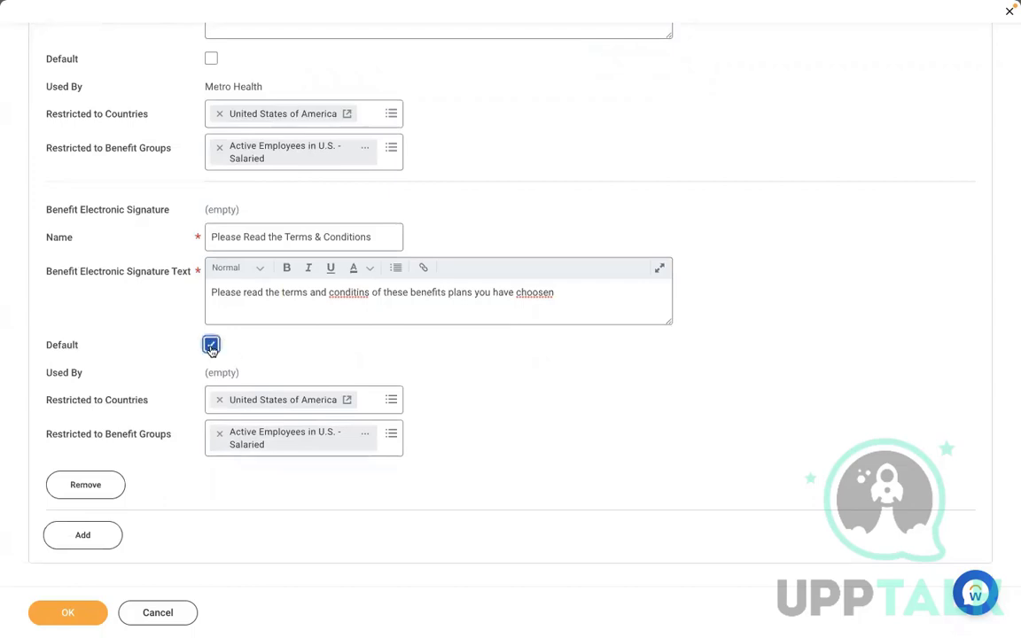
{"action": "left_click", "coordinate": [71, 613]}
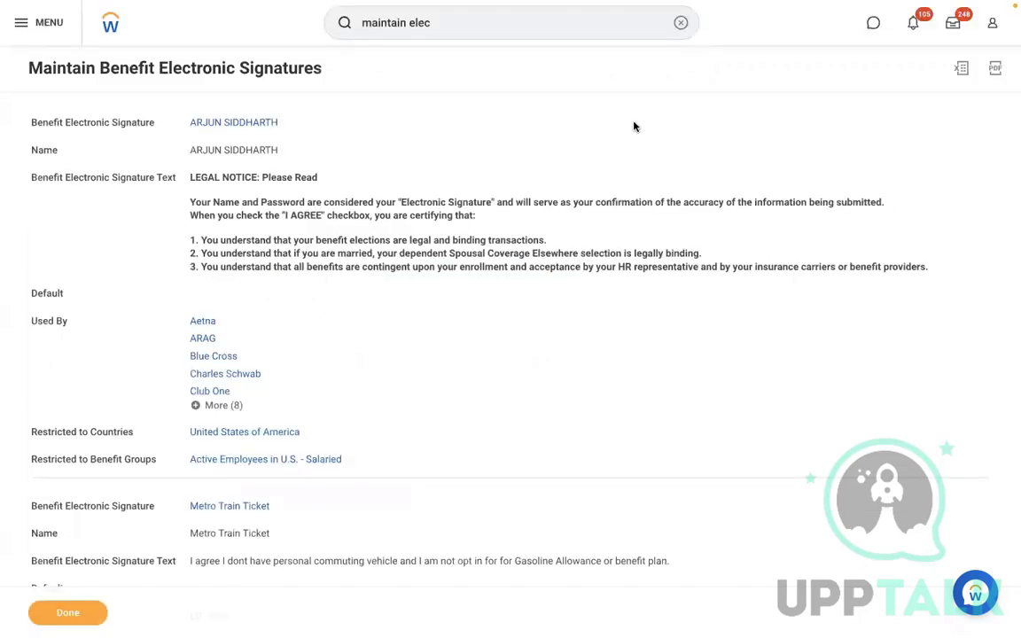
Look up the worker by name and start her Change Benefits task
{"action": "left_click", "coordinate": [680, 23]}
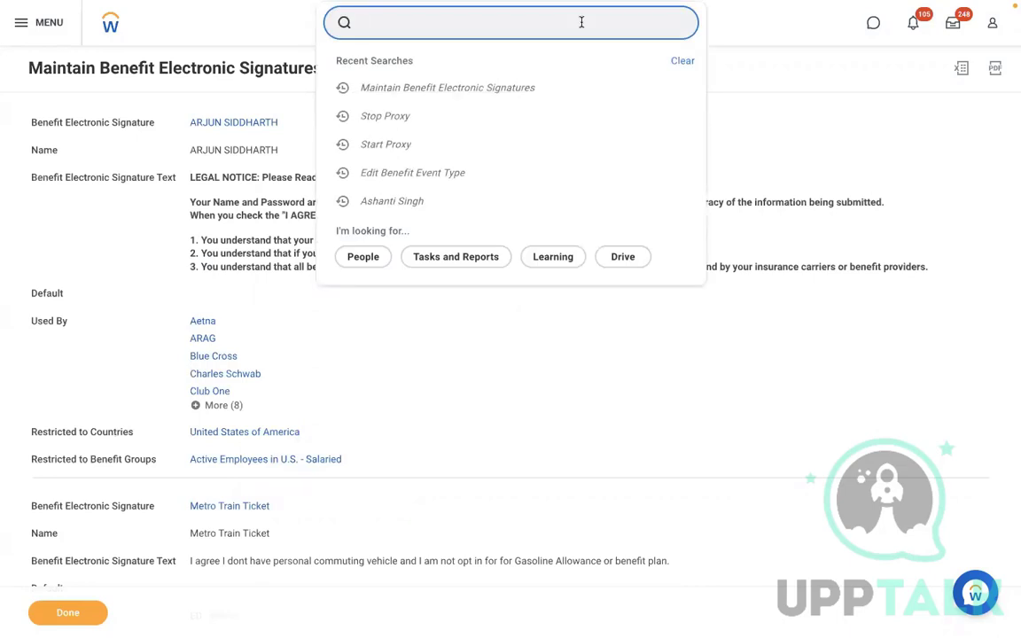
{"action": "type", "text": "ASHANTI"}
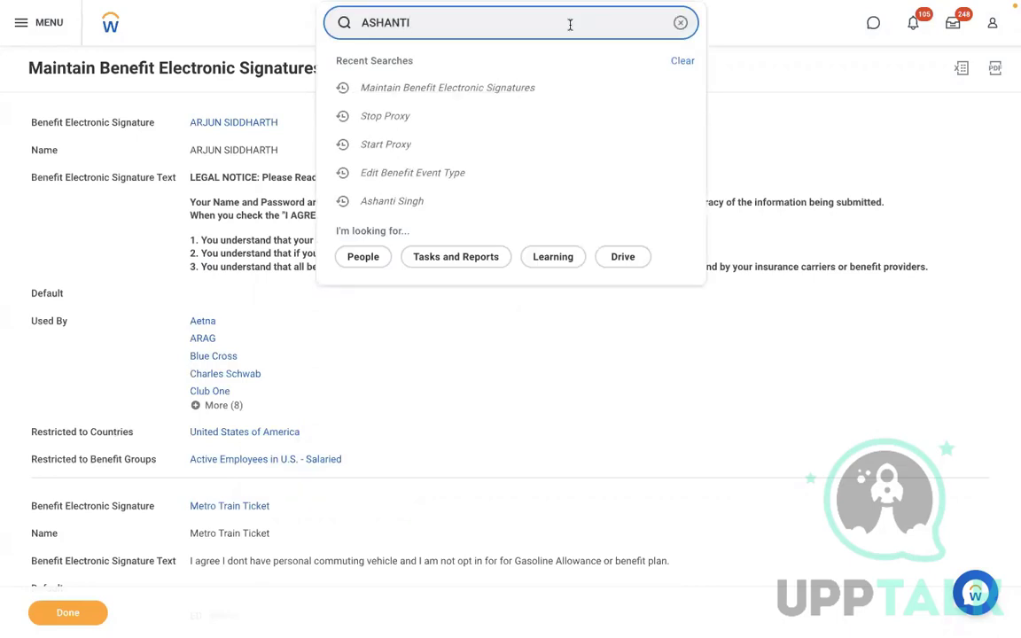
{"action": "left_click", "coordinate": [448, 74]}
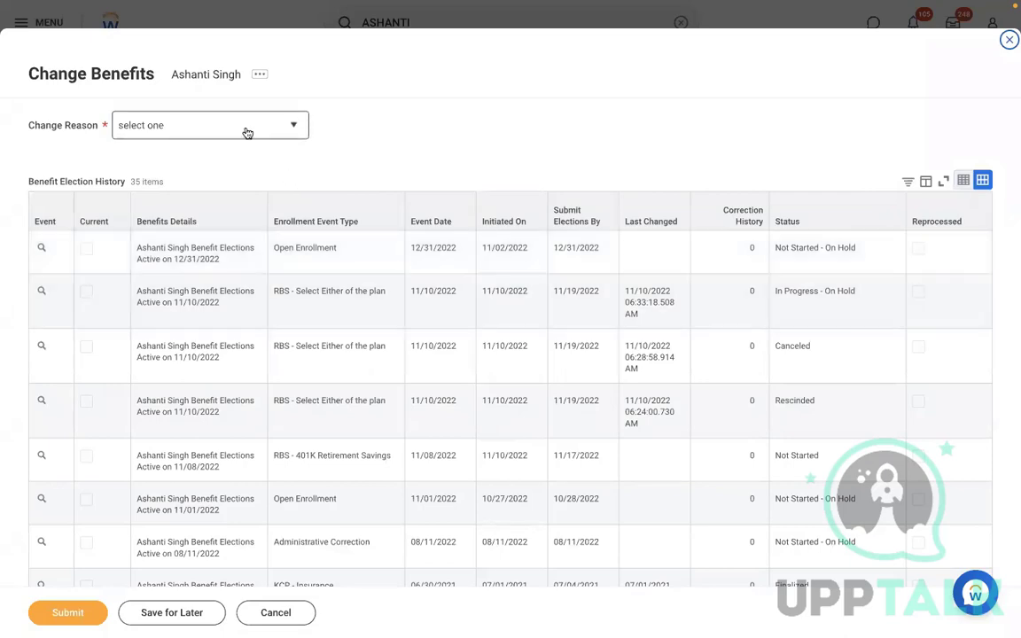
Submit a benefit change with reason RBS - 401K Retirement Savings, effective 11/09/2022
{"action": "left_click", "coordinate": [247, 133]}
{"action": "key", "text": "End"}
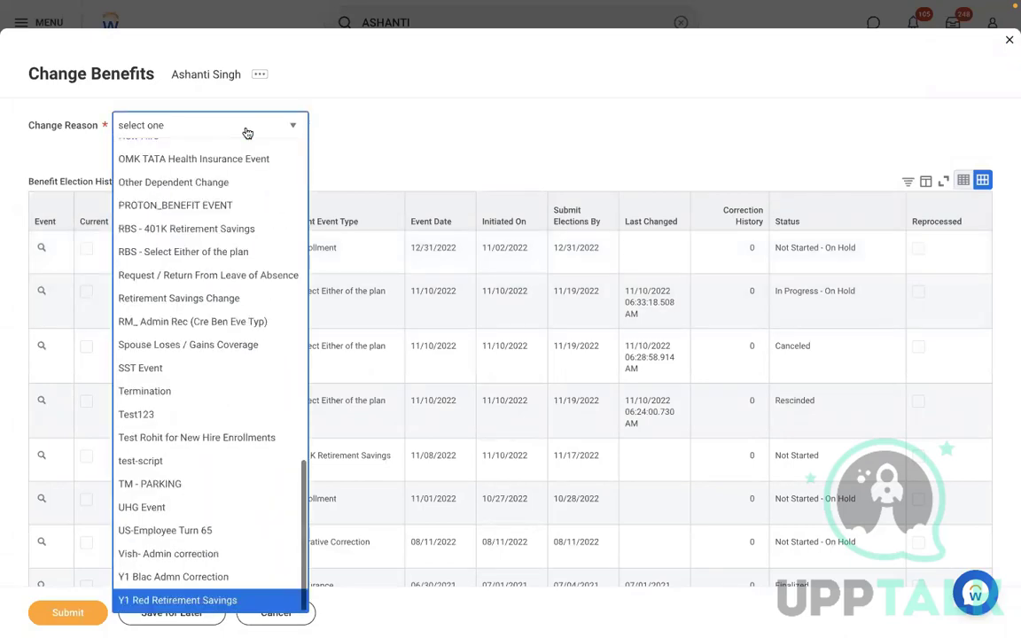
{"action": "key", "text": "Up"}
{"action": "key", "text": "Up"}
{"action": "key", "text": "Up"}
{"action": "key", "text": "Up"}
{"action": "key", "text": "Up"}
{"action": "key", "text": "Up"}
{"action": "key", "text": "Up"}
{"action": "key", "text": "Up"}
{"action": "key", "text": "Up"}
{"action": "key", "text": "Up"}
{"action": "key", "text": "Up"}
{"action": "key", "text": "Up"}
{"action": "key", "text": "Up"}
{"action": "key", "text": "Up"}
{"action": "key", "text": "Up"}
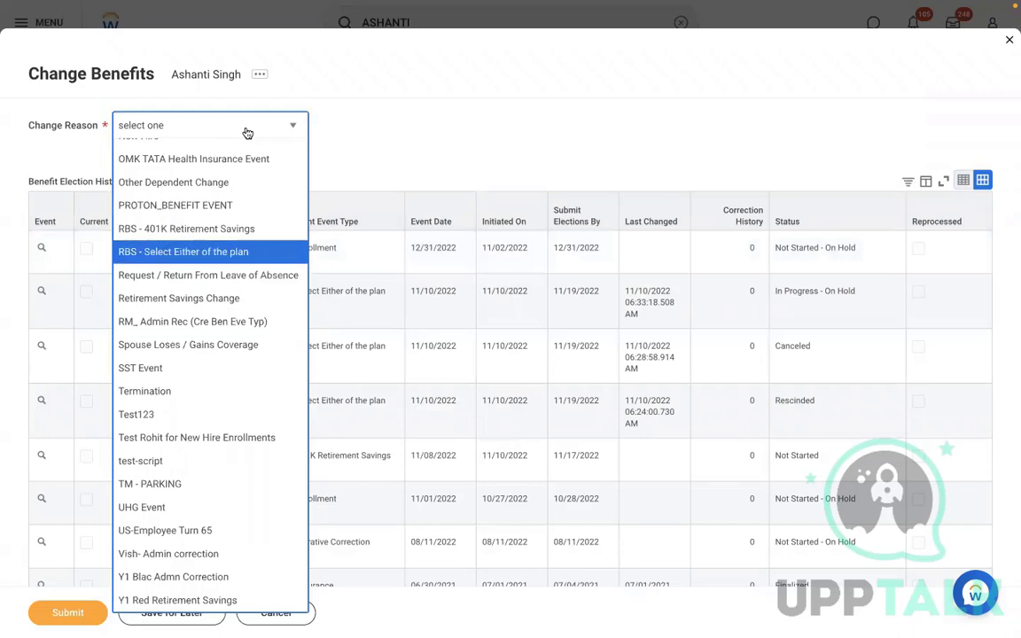
{"action": "key", "text": "Up"}
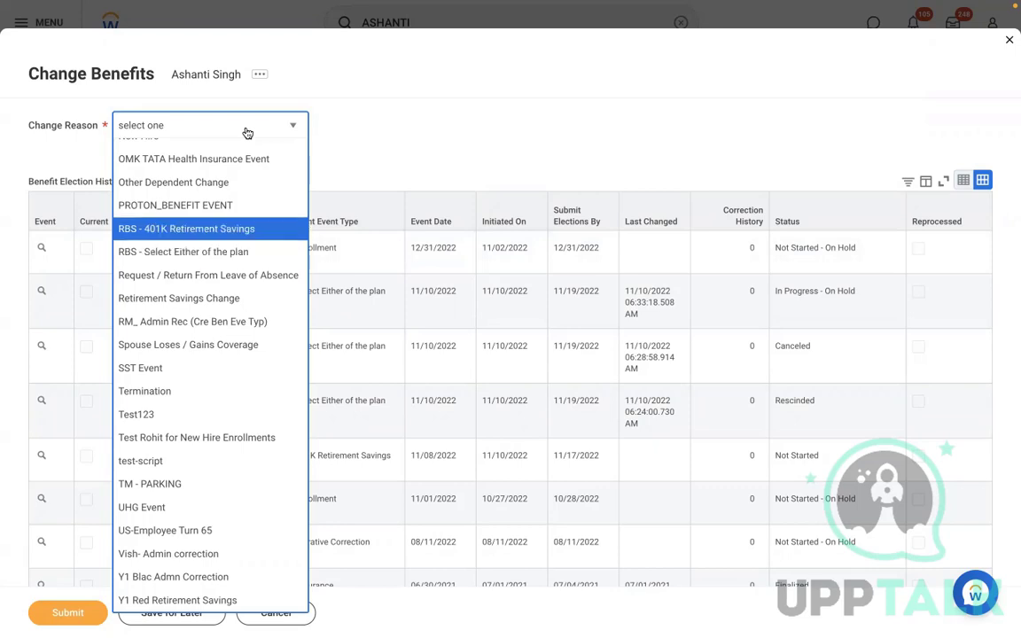
{"action": "key", "text": "Return"}
{"action": "left_click", "coordinate": [234, 173]}
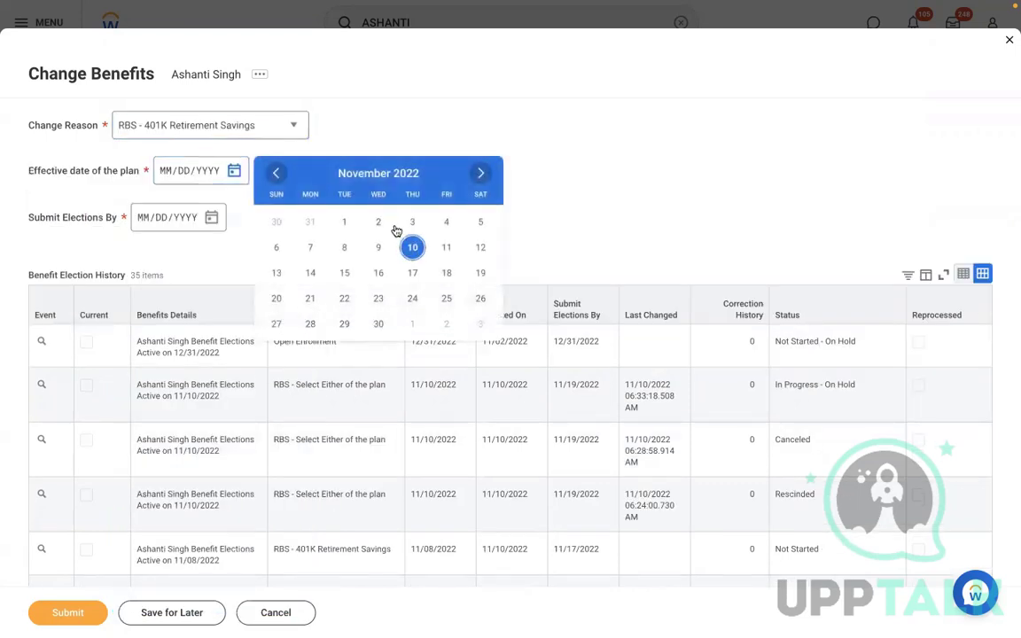
{"action": "left_click", "coordinate": [376, 247]}
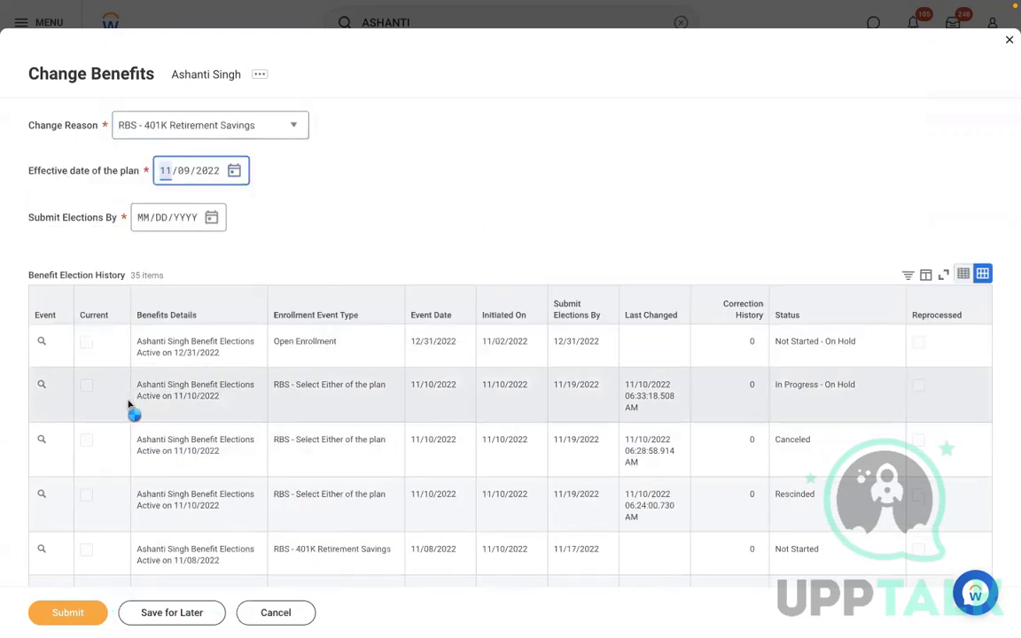
{"action": "left_click", "coordinate": [55, 613]}
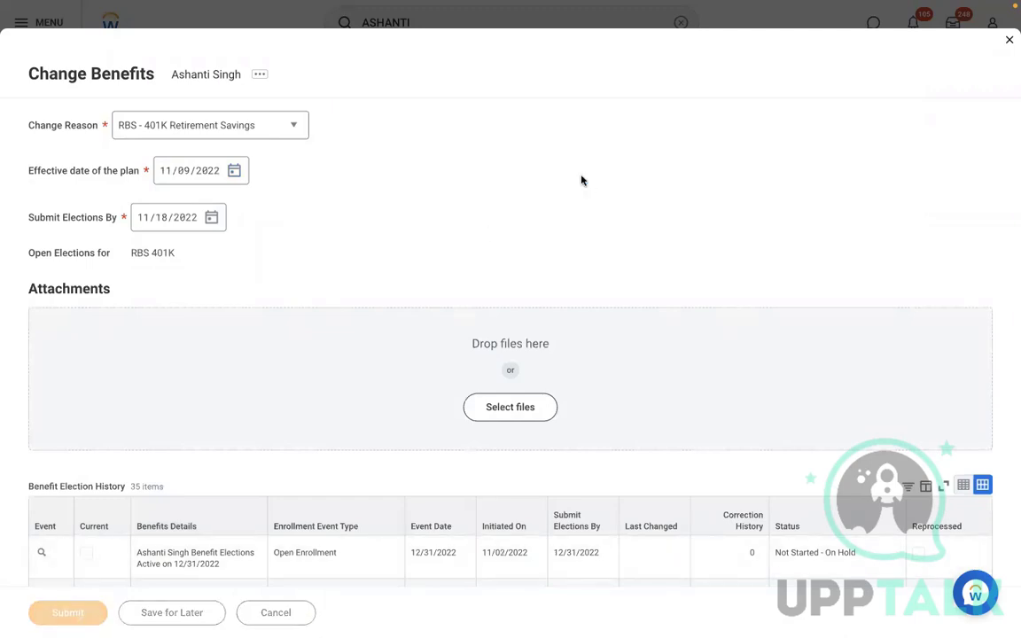
{"action": "left_click", "coordinate": [368, 148]}
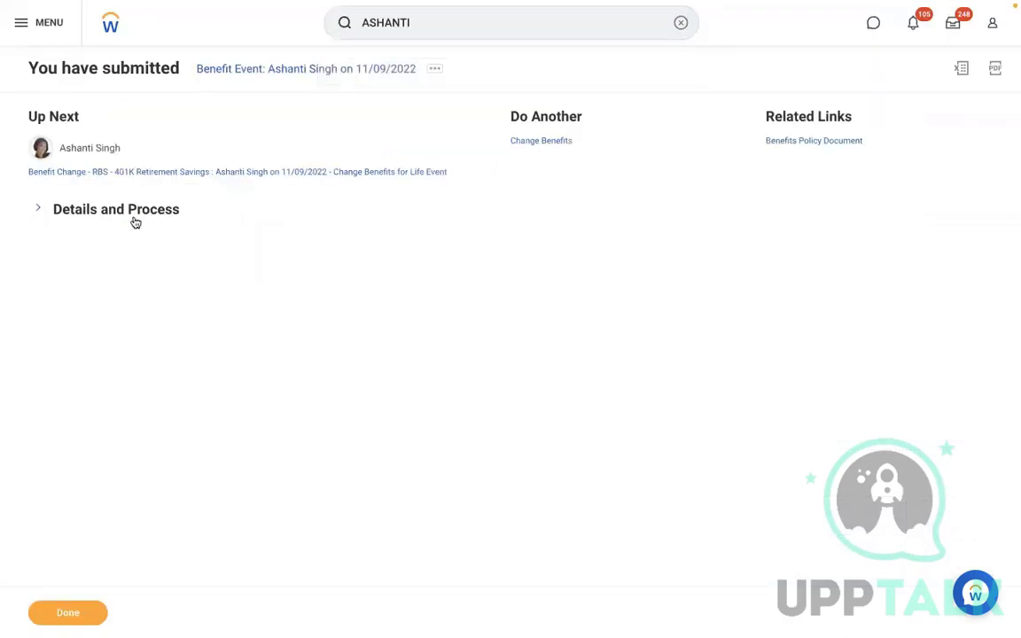
Start a proxy session as the worker via Security Profile > Start Proxy and open her inbox
{"action": "left_click", "coordinate": [92, 207]}
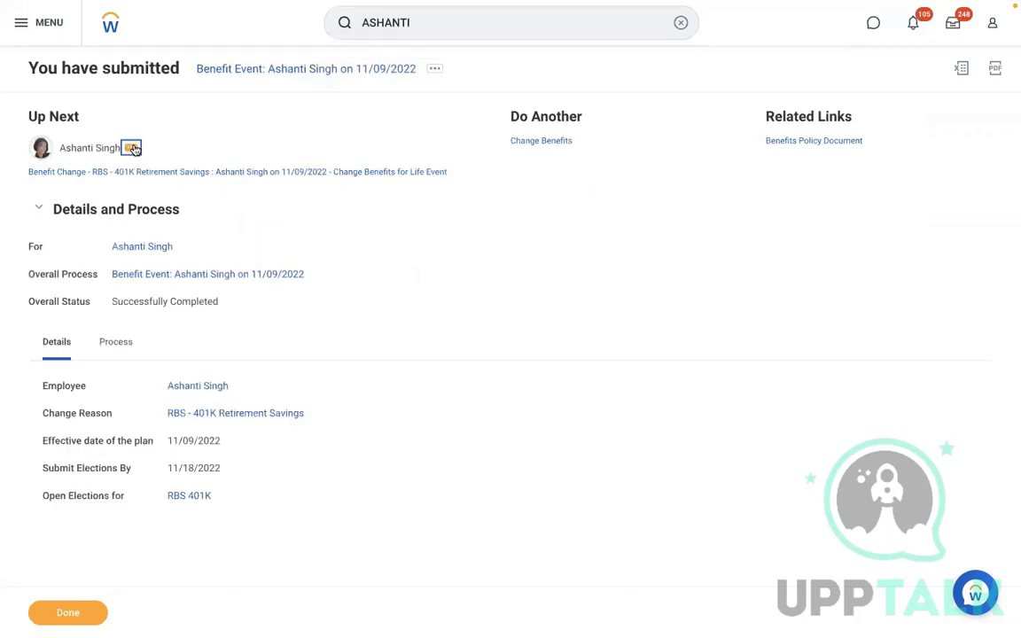
{"action": "left_click", "coordinate": [133, 149]}
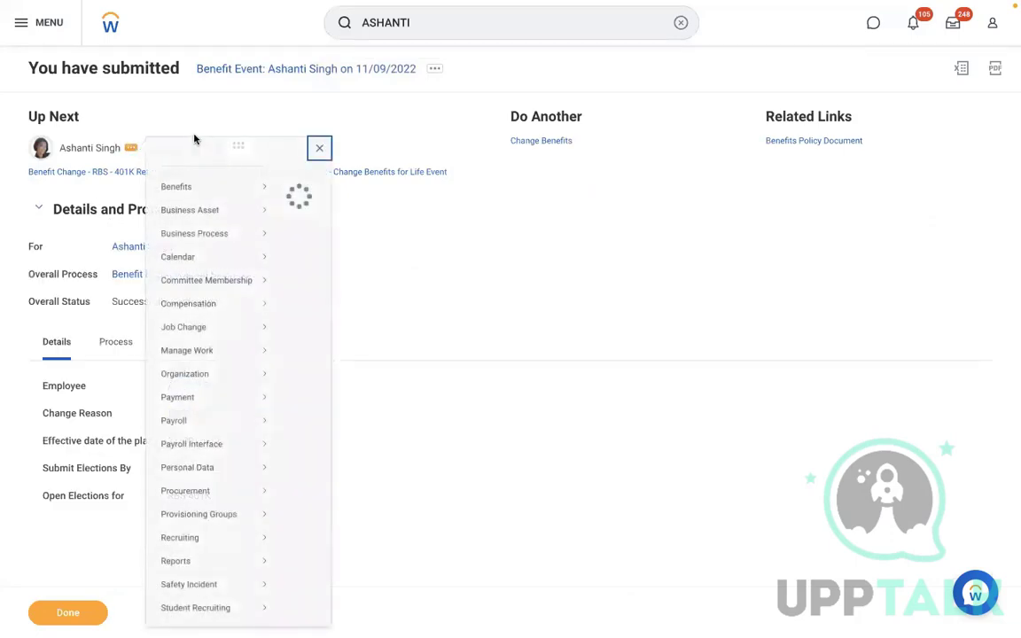
{"action": "scroll", "coordinate": [349, 434], "scroll_direction": "down", "scroll_amount": 5}
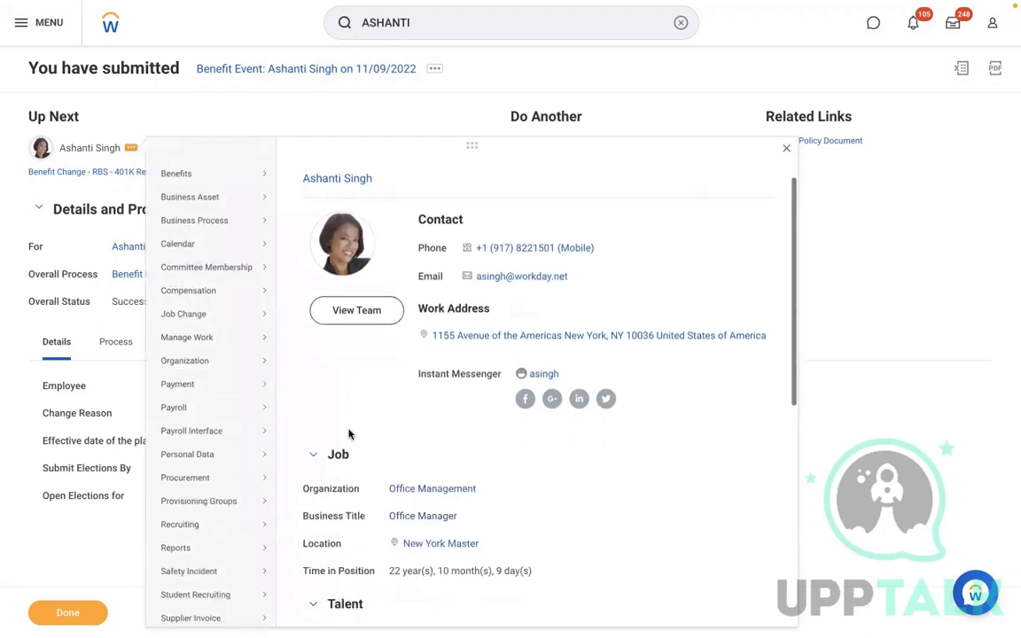
{"action": "scroll", "coordinate": [349, 433], "scroll_direction": "down", "scroll_amount": 2}
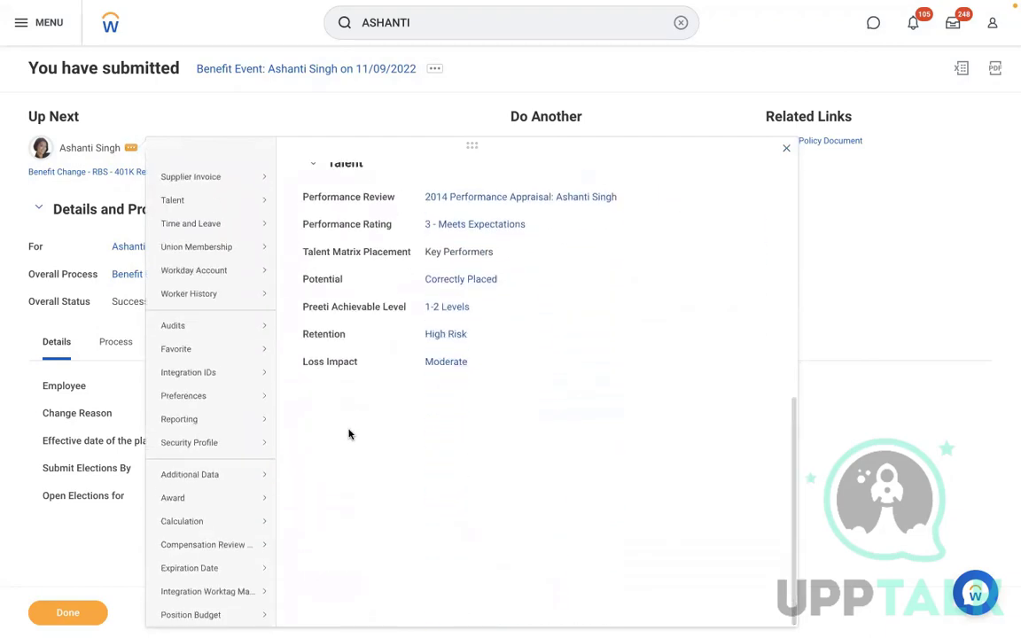
{"action": "mouse_move", "coordinate": [249, 457]}
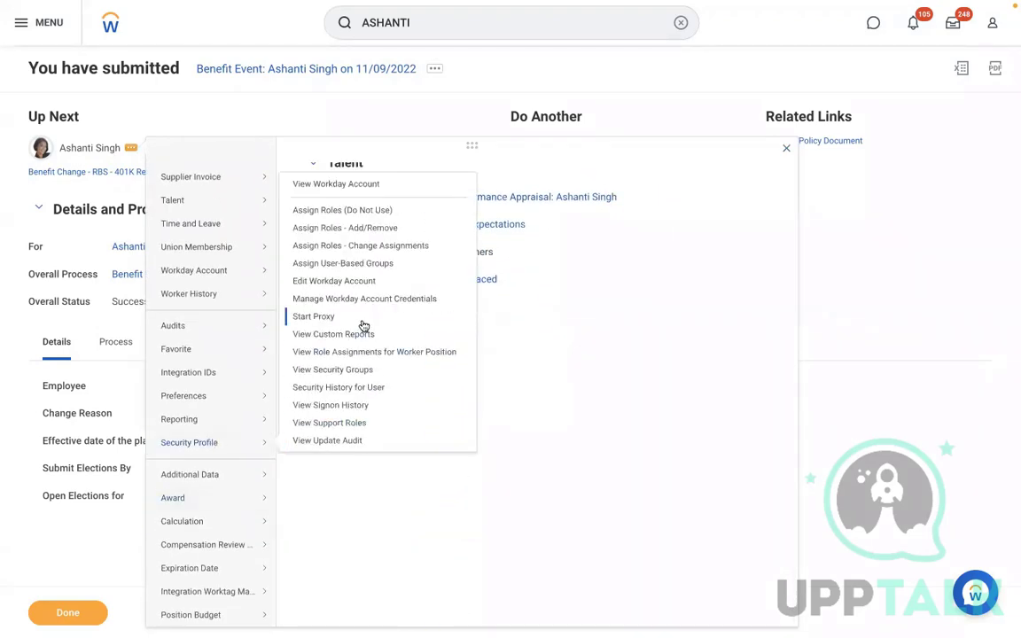
{"action": "left_click", "coordinate": [310, 318]}
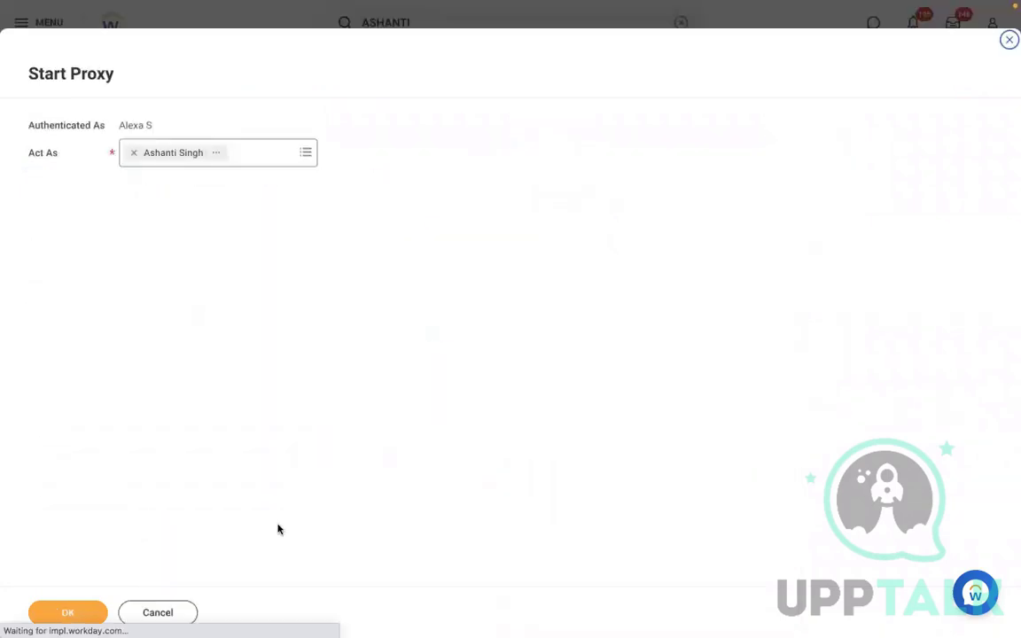
{"action": "left_click", "coordinate": [66, 611]}
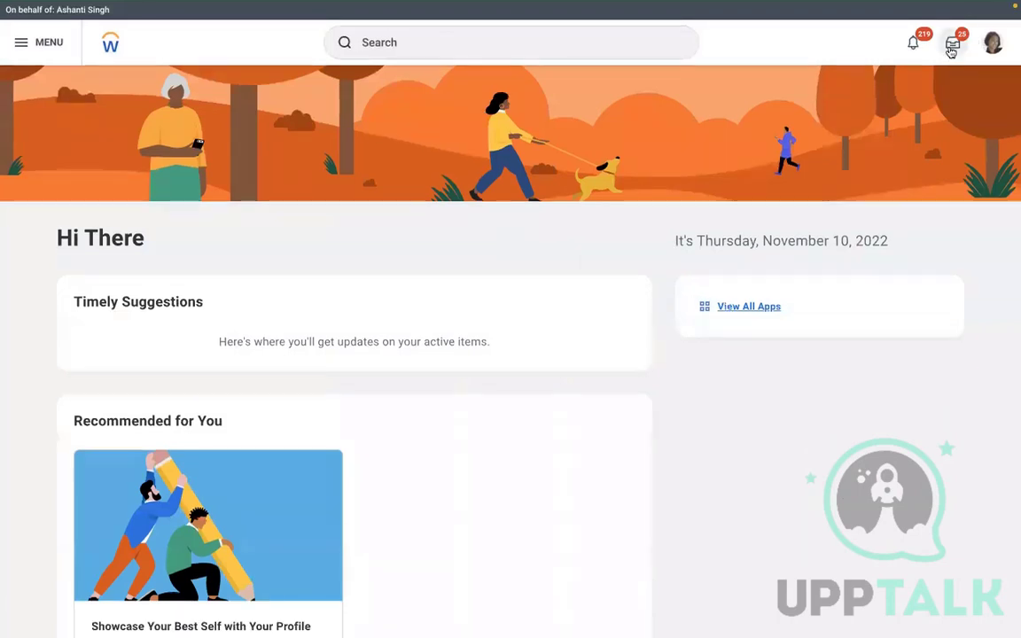
{"action": "left_click", "coordinate": [953, 44]}
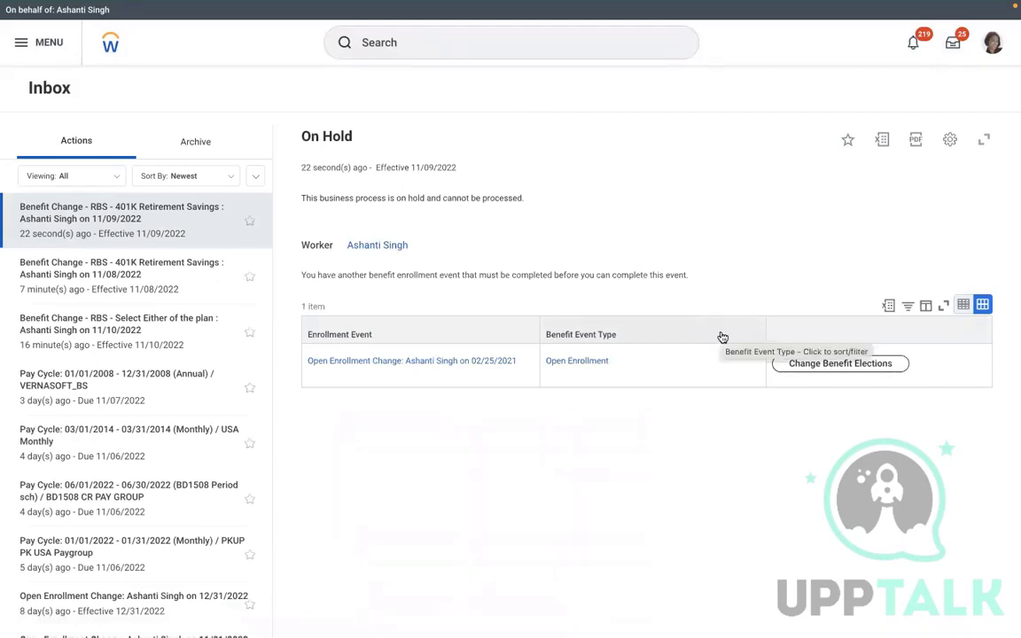
Open the 11/08/2022 401K benefit change and select the RBS - Met Life Retirement Savings plan
{"action": "left_click", "coordinate": [145, 290]}
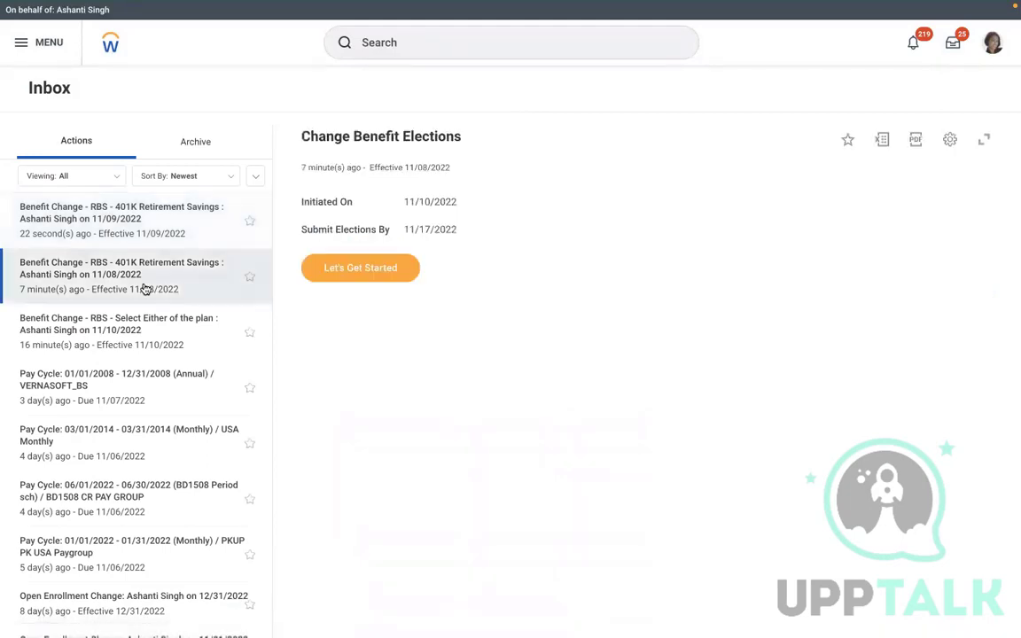
{"action": "left_click", "coordinate": [365, 261]}
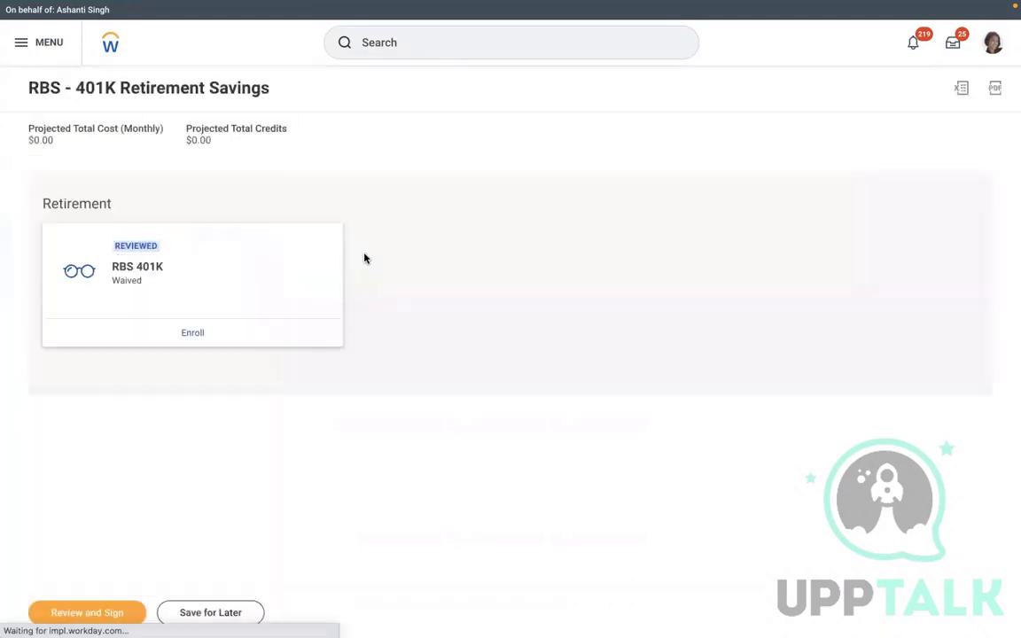
{"action": "left_click", "coordinate": [194, 334]}
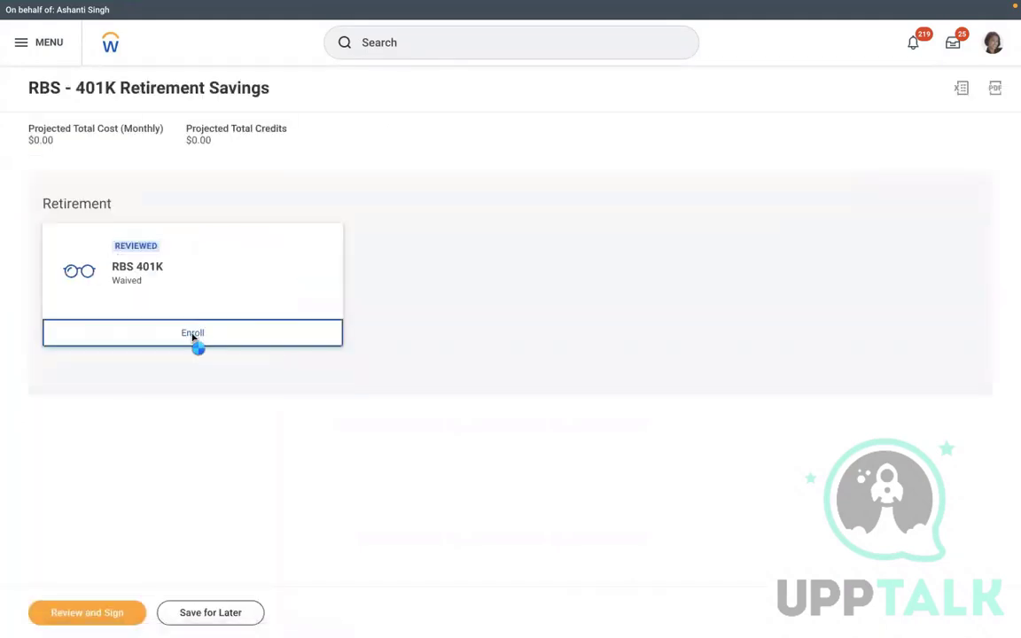
{"action": "left_click", "coordinate": [79, 317]}
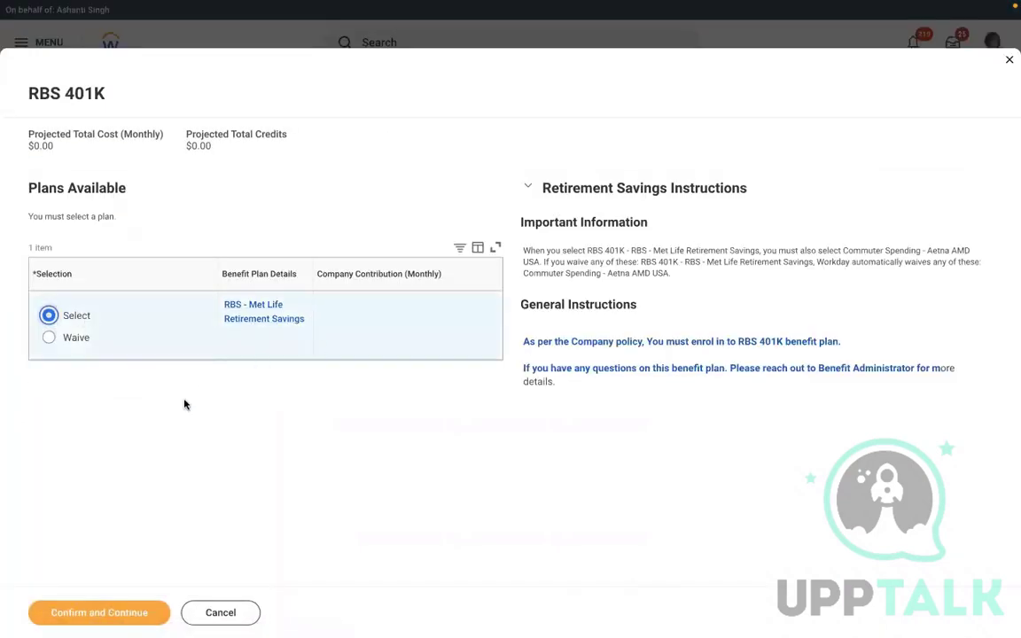
{"action": "left_click", "coordinate": [78, 620]}
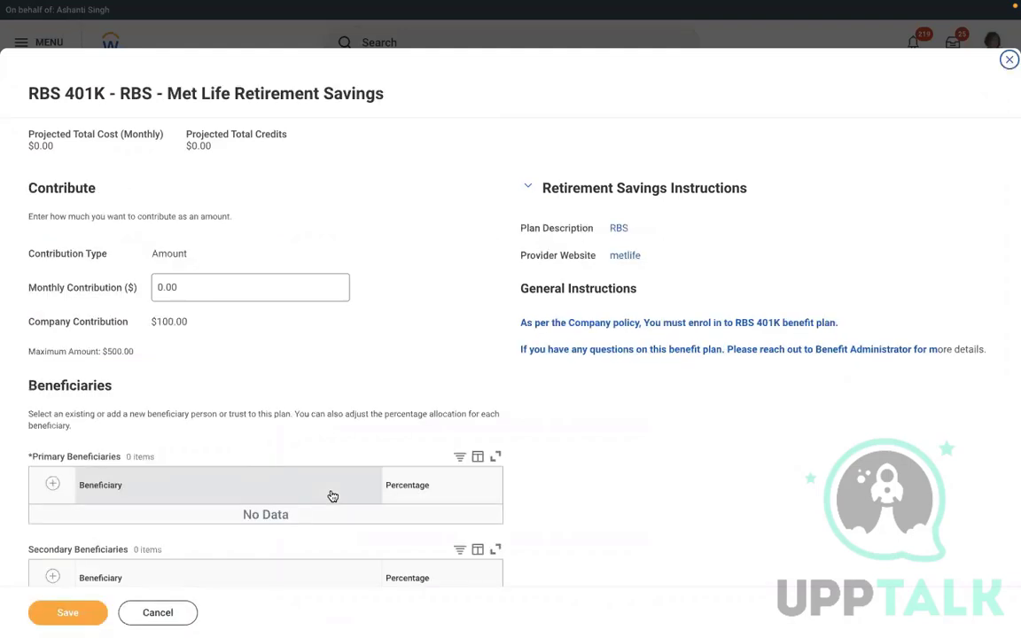
Enter a $100.00 monthly contribution, add an existing primary beneficiary at 100%, and save
{"action": "left_click", "coordinate": [212, 294]}
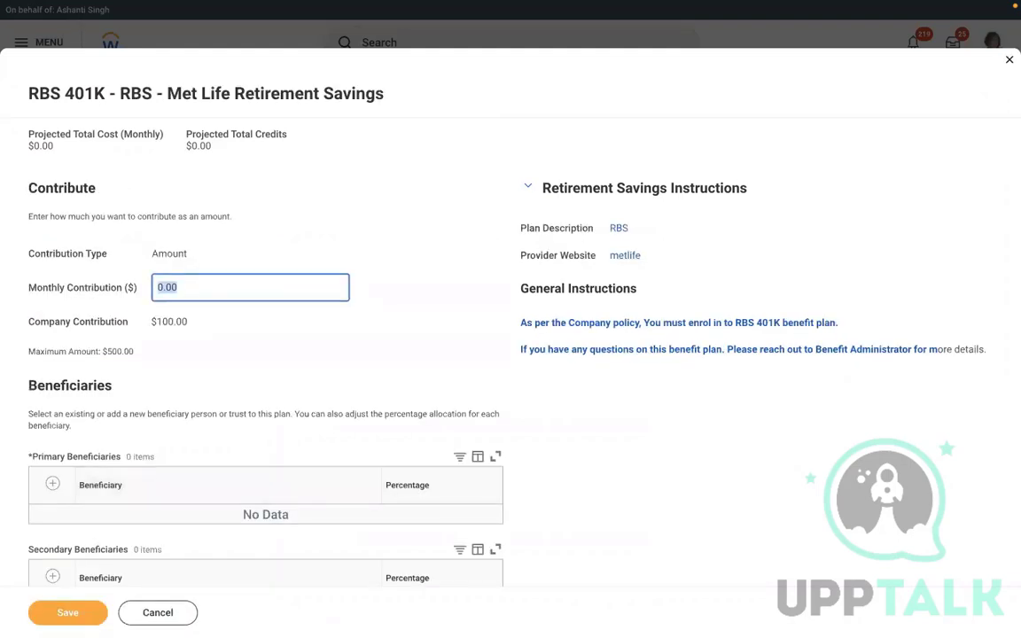
{"action": "type", "text": "100"}
{"action": "left_click", "coordinate": [340, 357]}
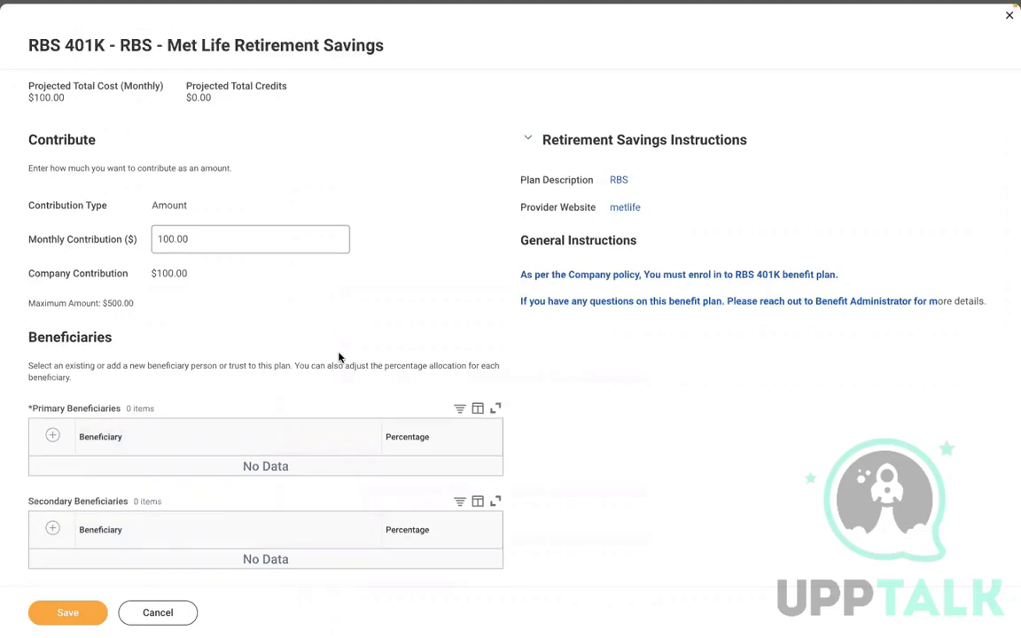
{"action": "left_click", "coordinate": [52, 435]}
{"action": "left_click", "coordinate": [197, 477]}
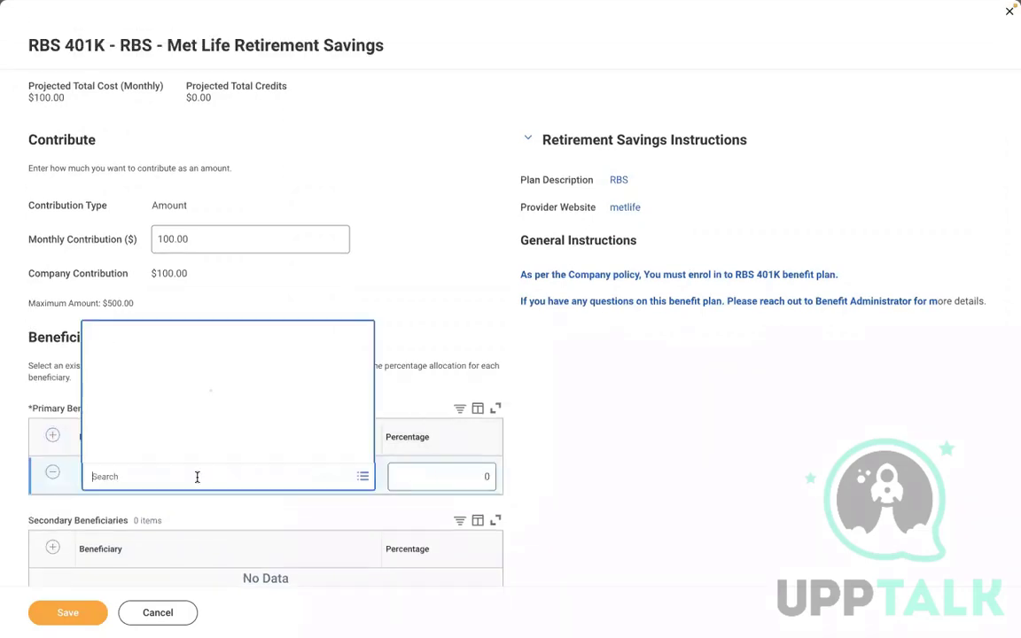
{"action": "left_click", "coordinate": [146, 407]}
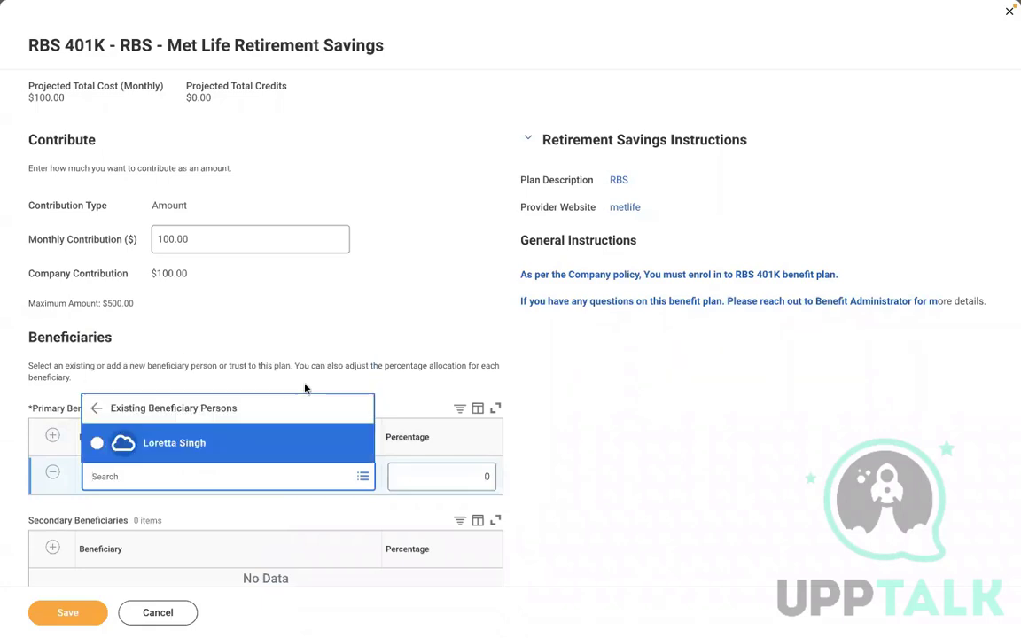
{"action": "left_click", "coordinate": [165, 448]}
{"action": "left_click", "coordinate": [456, 477]}
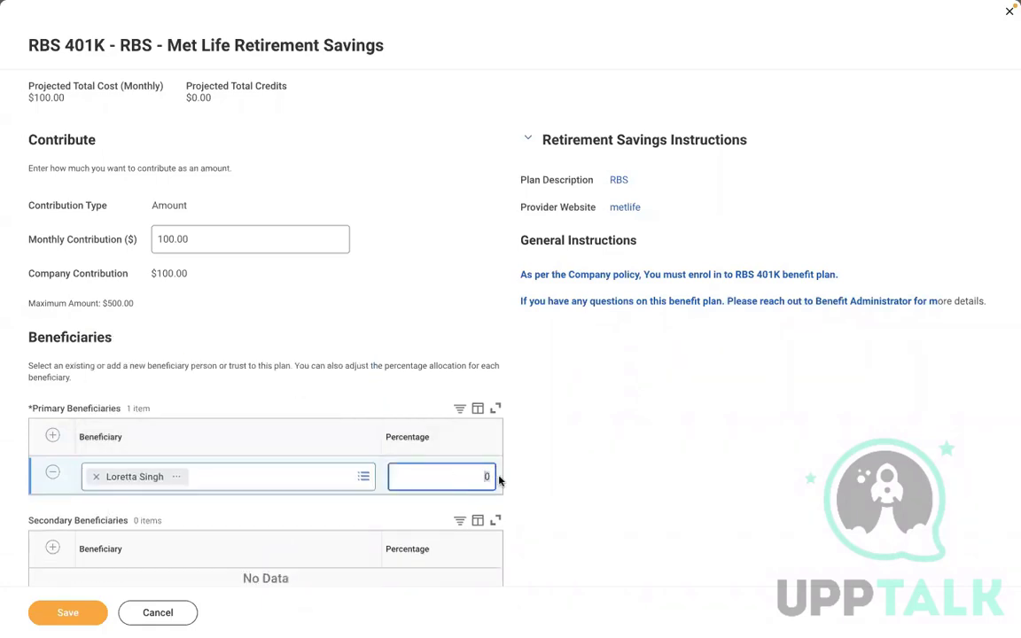
{"action": "left_click", "coordinate": [46, 620]}
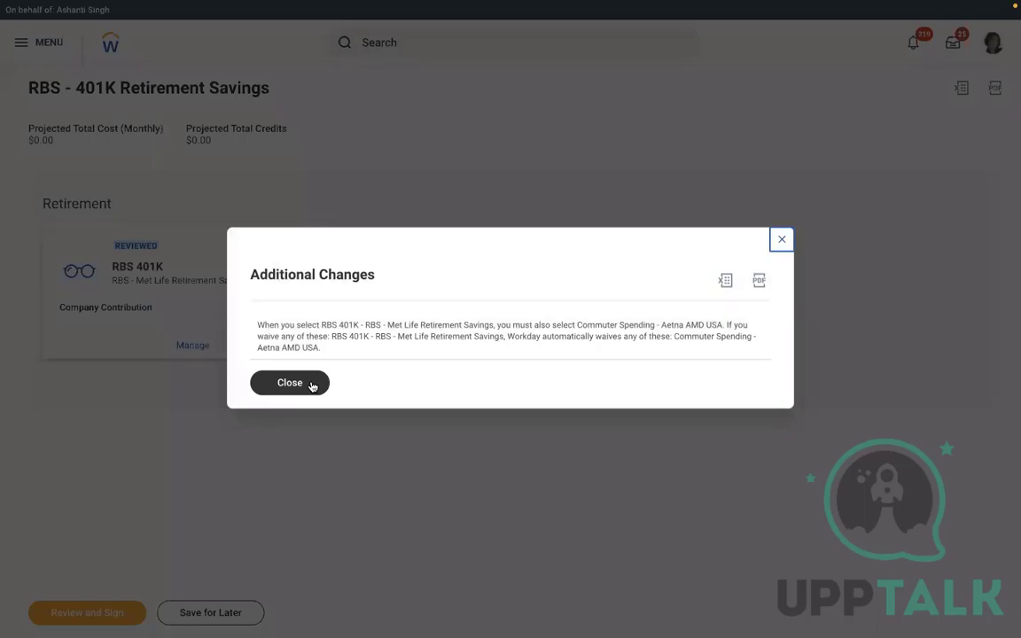
Dismiss the Commuter Spending Additional Changes notice and retry Review and Sign for the 401K election
{"action": "left_click", "coordinate": [310, 384]}
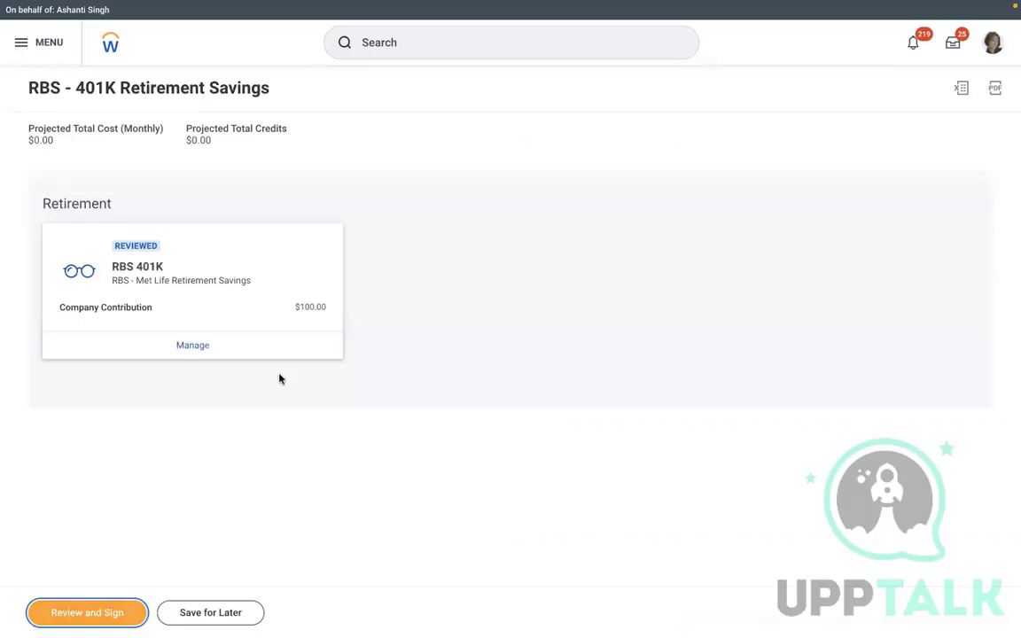
{"action": "left_click", "coordinate": [78, 616]}
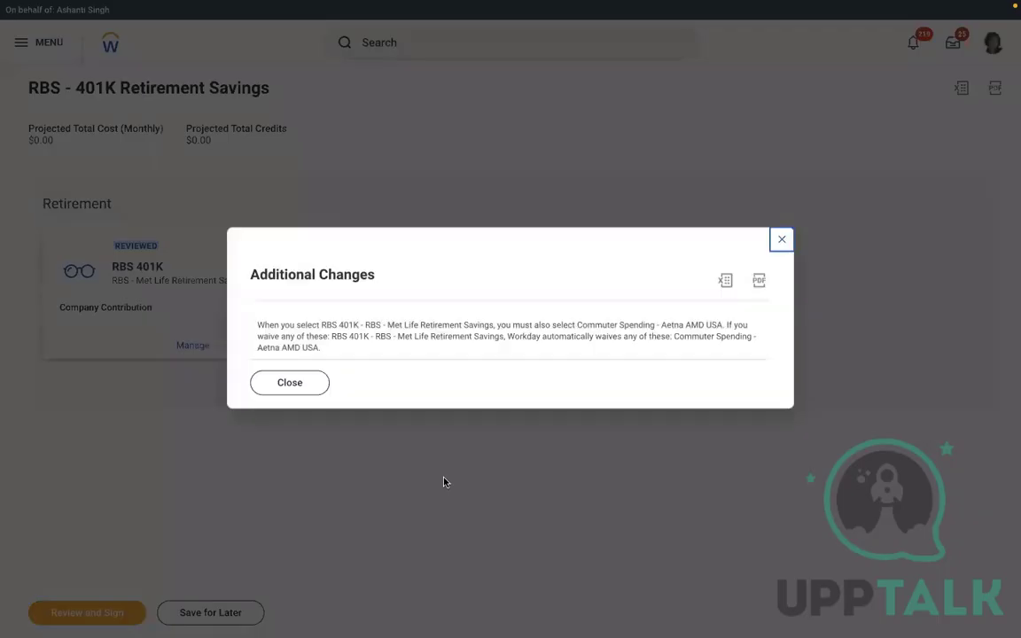
{"action": "left_click", "coordinate": [781, 241]}
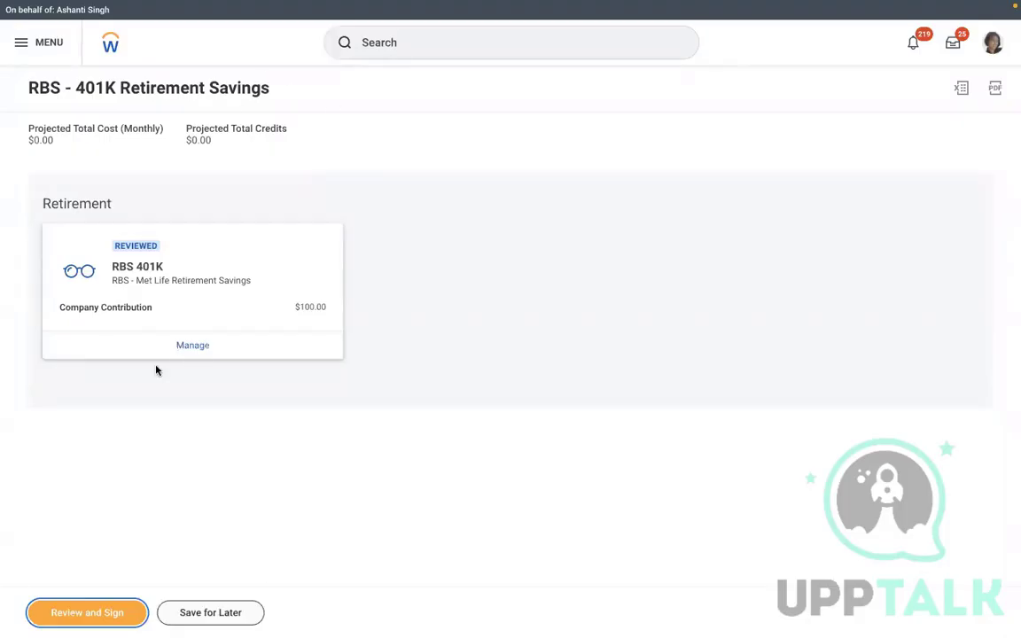
{"action": "left_click", "coordinate": [79, 613]}
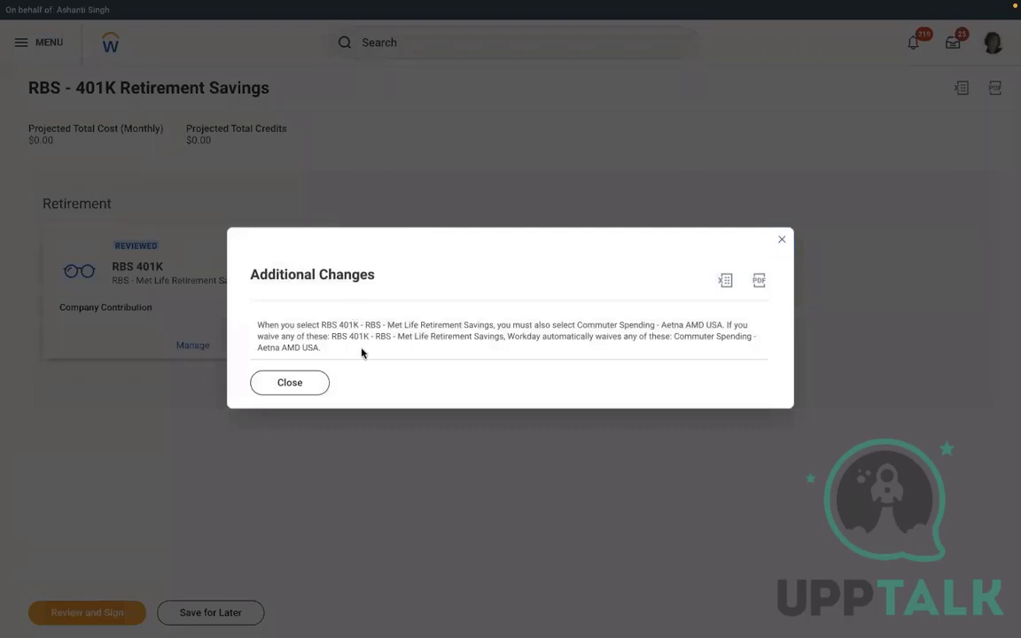
{"action": "left_click", "coordinate": [293, 384]}
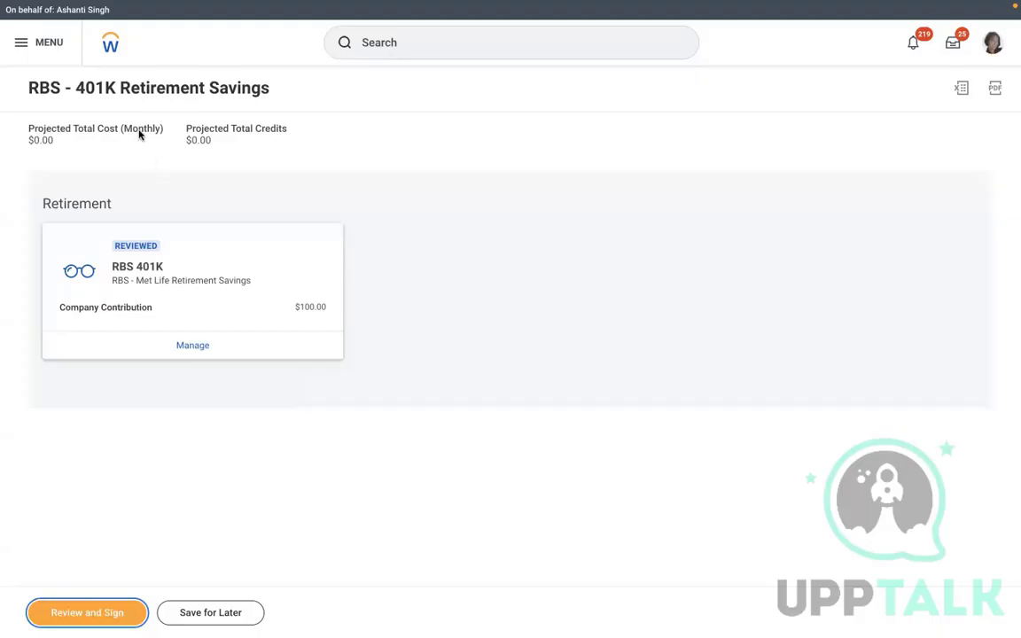
Return to the Workday home page and open the worker profile from the account menu
{"action": "left_click", "coordinate": [110, 47]}
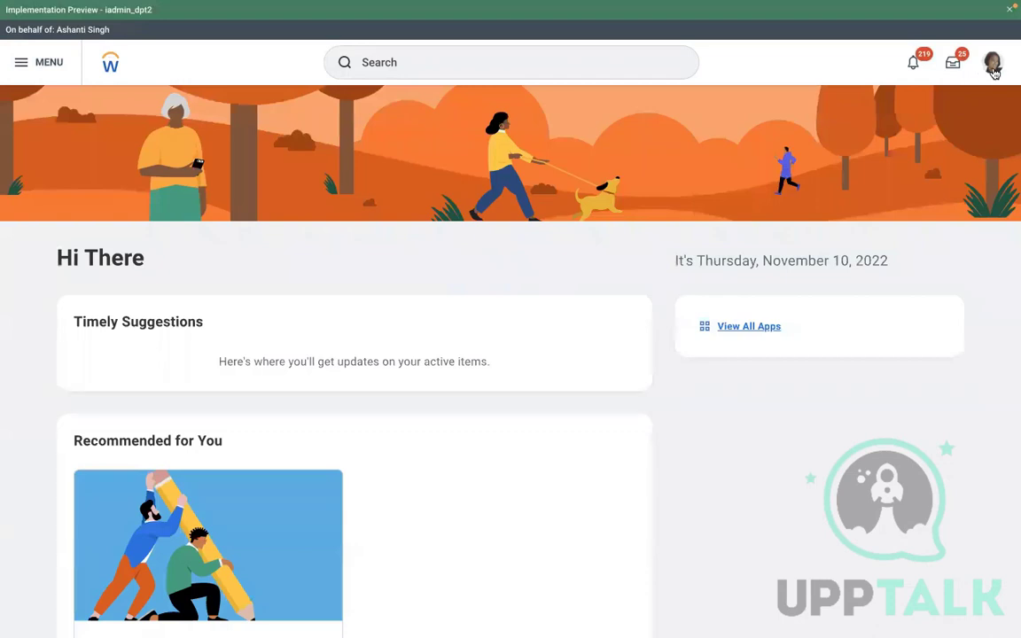
{"action": "left_click", "coordinate": [992, 64]}
{"action": "left_click", "coordinate": [901, 203]}
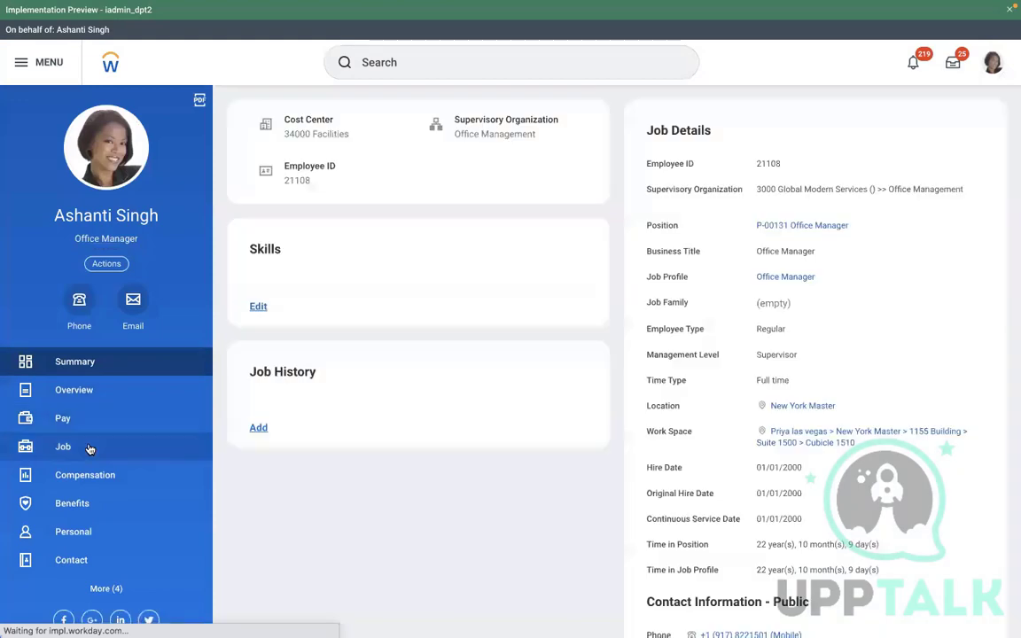
Cancel the 11/10/2022 RBS - Select Either of the plan benefit change from Worker History, adding a TEST comment
{"action": "left_click", "coordinate": [98, 445]}
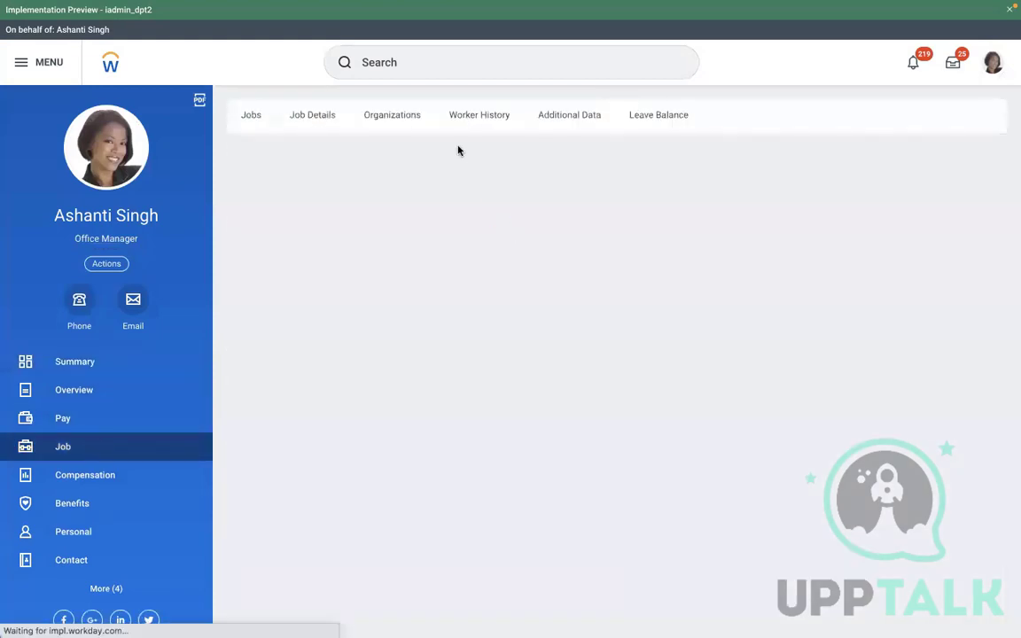
{"action": "left_click", "coordinate": [498, 122]}
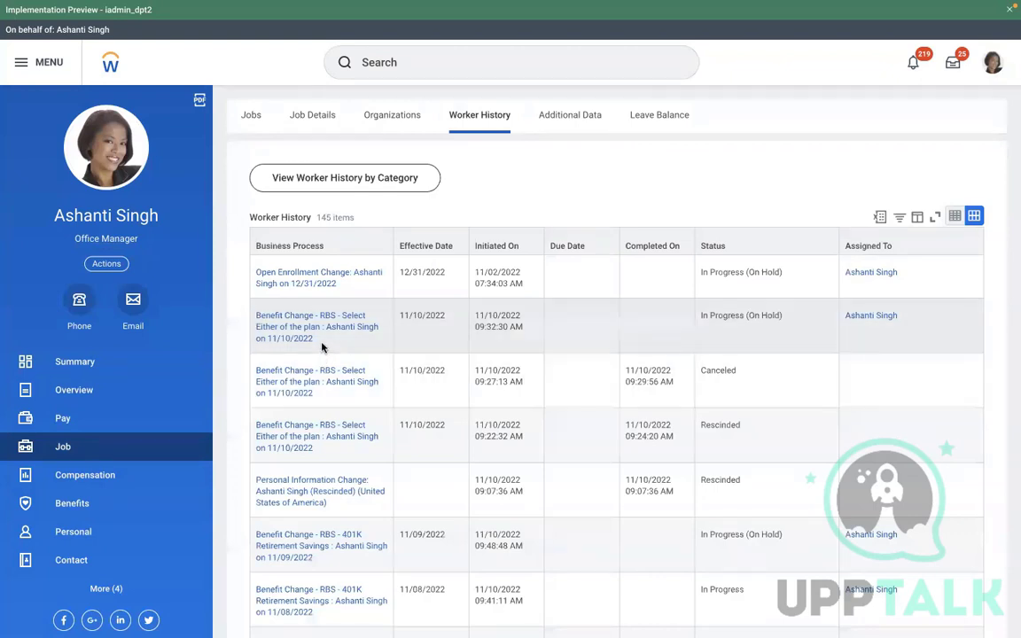
{"action": "left_click", "coordinate": [322, 342]}
{"action": "left_click", "coordinate": [322, 342]}
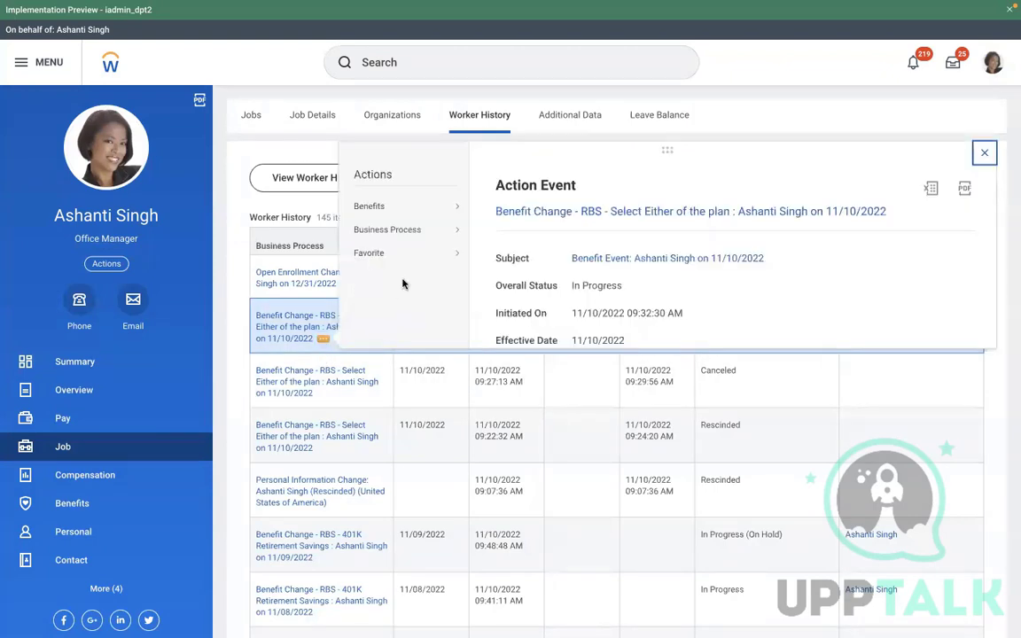
{"action": "left_click", "coordinate": [503, 234]}
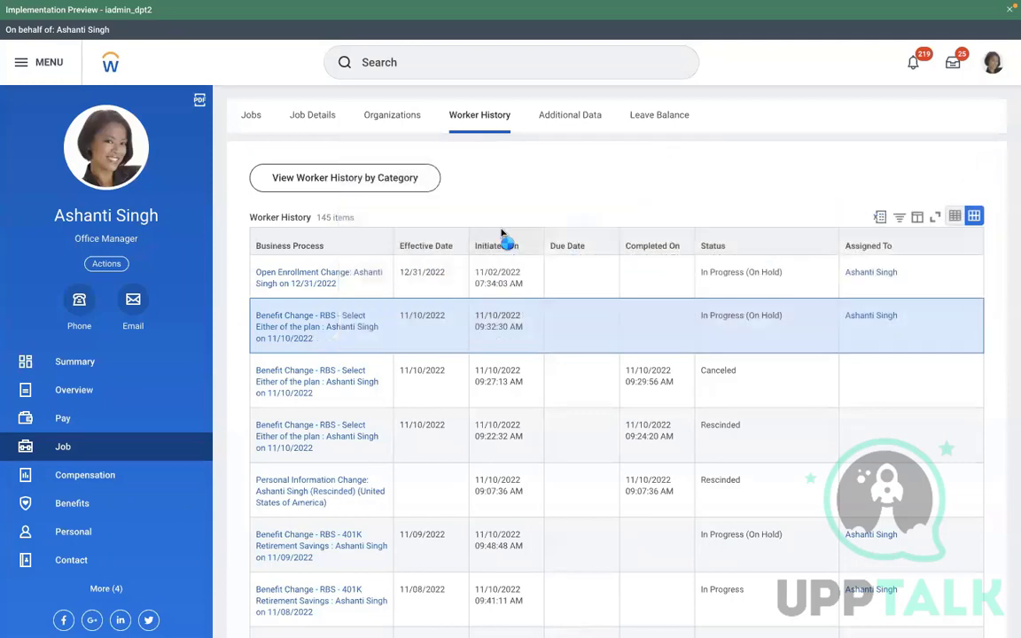
{"action": "scroll", "coordinate": [348, 400], "scroll_direction": "down", "scroll_amount": 5}
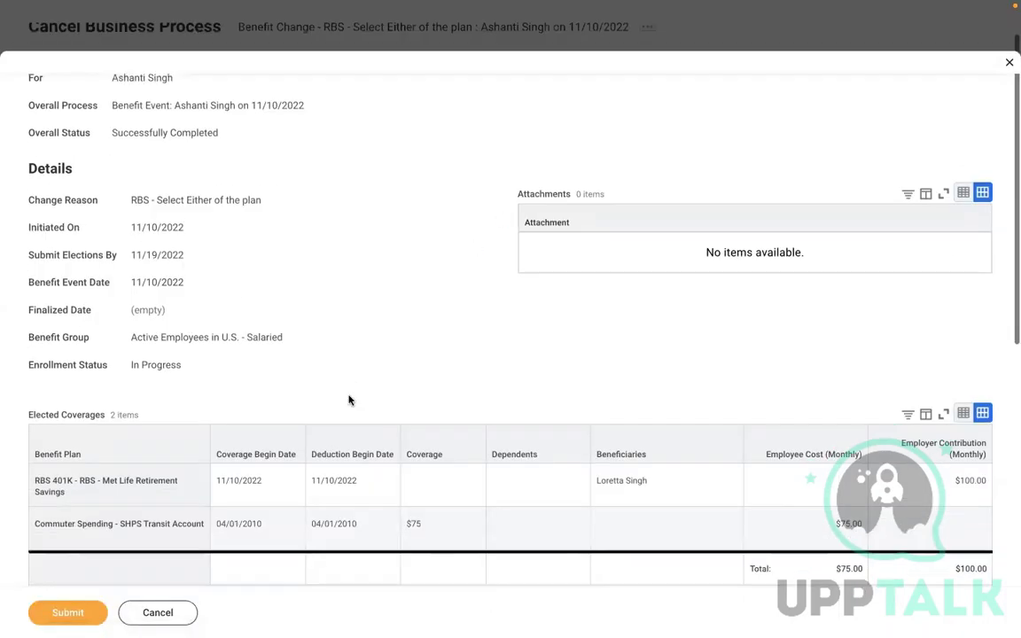
{"action": "scroll", "coordinate": [349, 395], "scroll_direction": "down", "scroll_amount": 2}
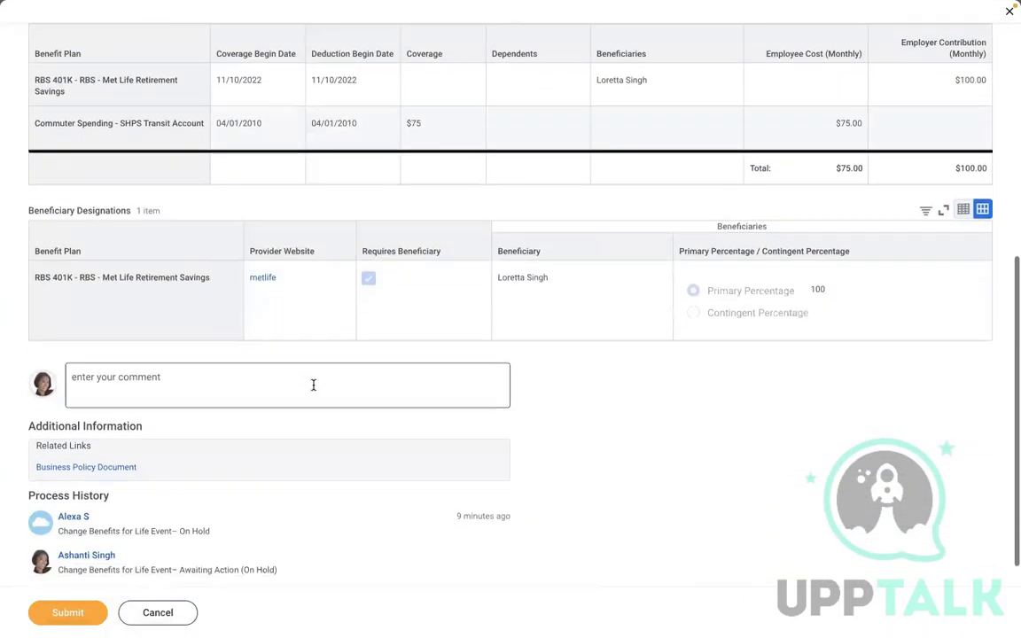
{"action": "left_click", "coordinate": [253, 364]}
{"action": "type", "text": "TEST"}
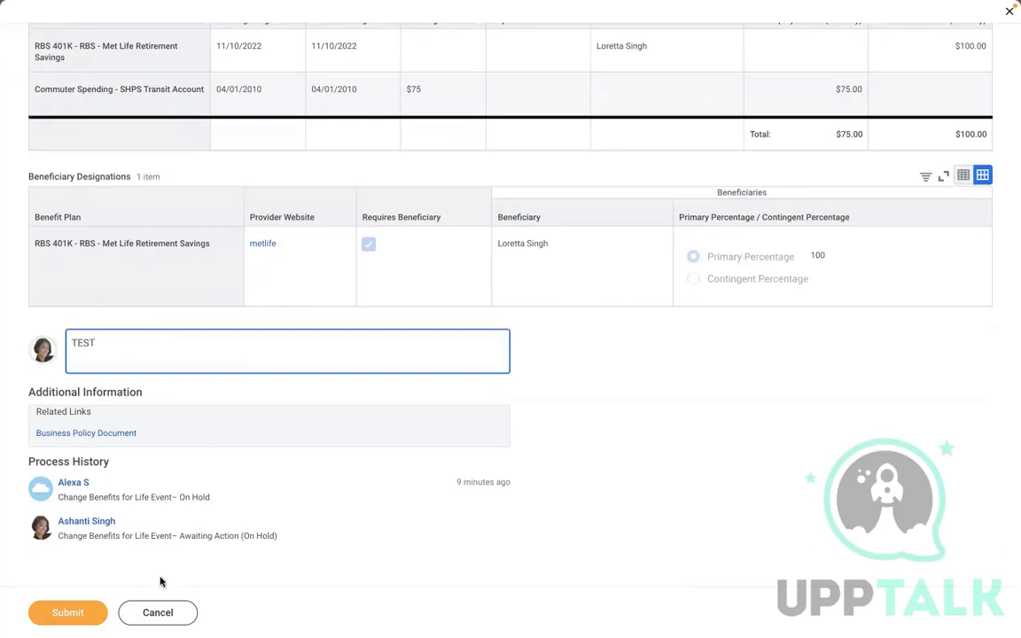
{"action": "left_click", "coordinate": [82, 611]}
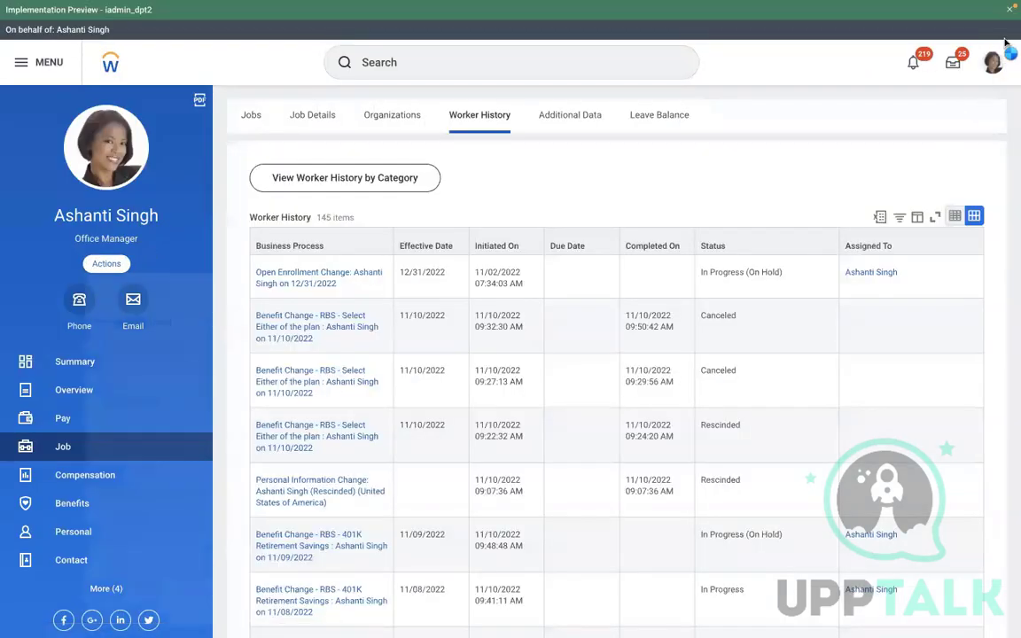
Start a Change Benefits for the worker with reason RBS - Select Either of the plan
{"action": "left_click", "coordinate": [107, 264]}
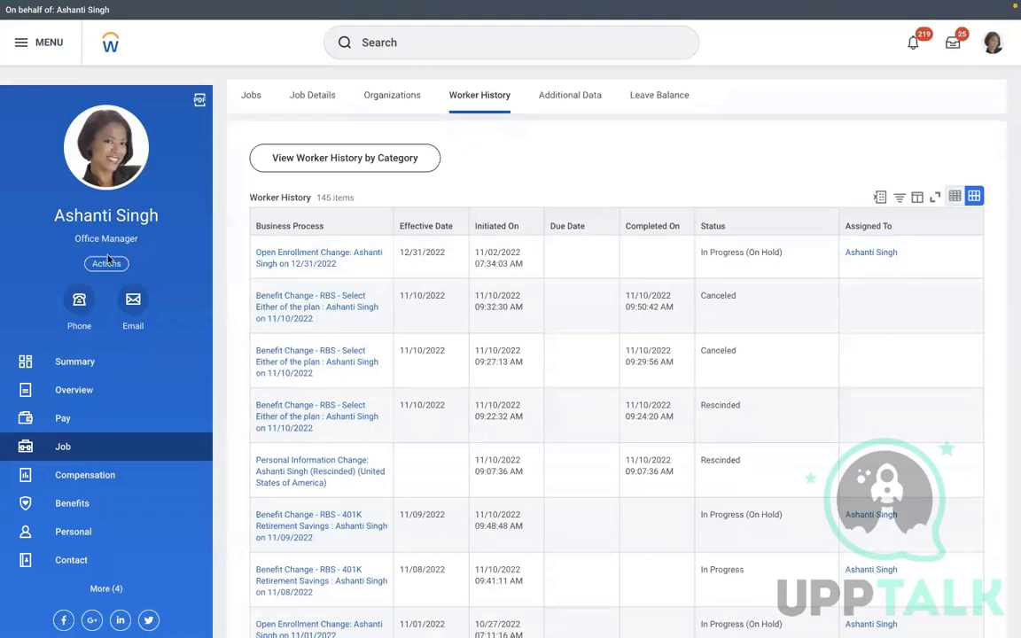
{"action": "left_click", "coordinate": [108, 264]}
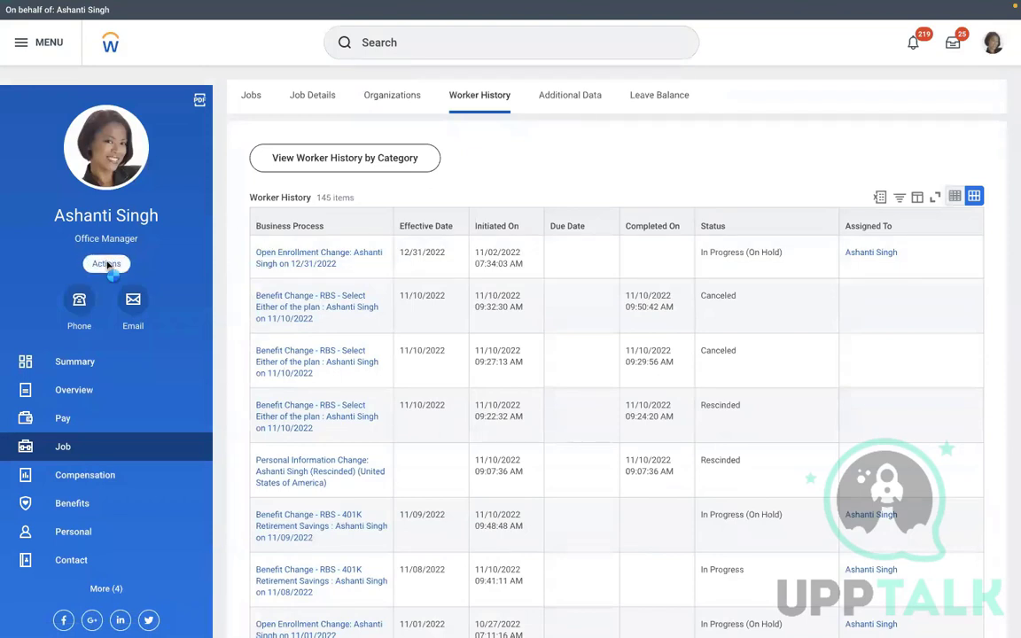
{"action": "mouse_move", "coordinate": [178, 394]}
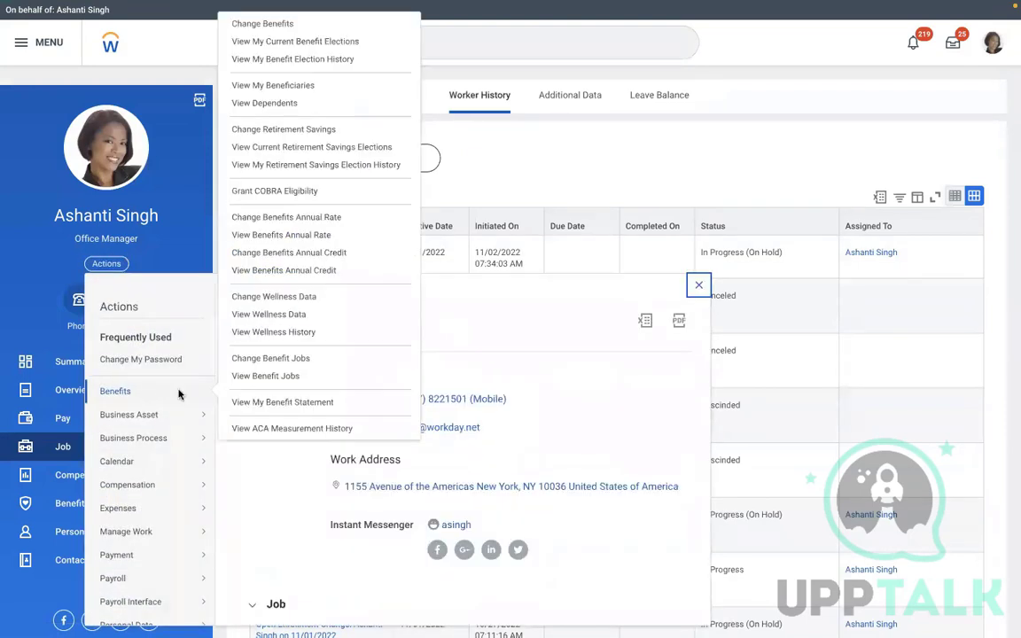
{"action": "left_click", "coordinate": [255, 28]}
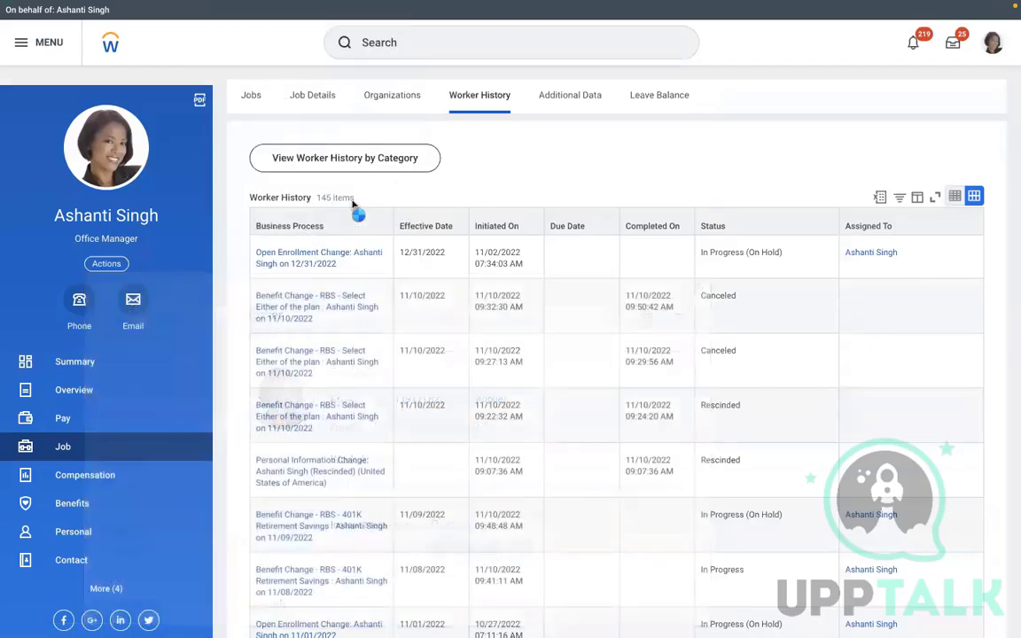
{"action": "left_click", "coordinate": [488, 182]}
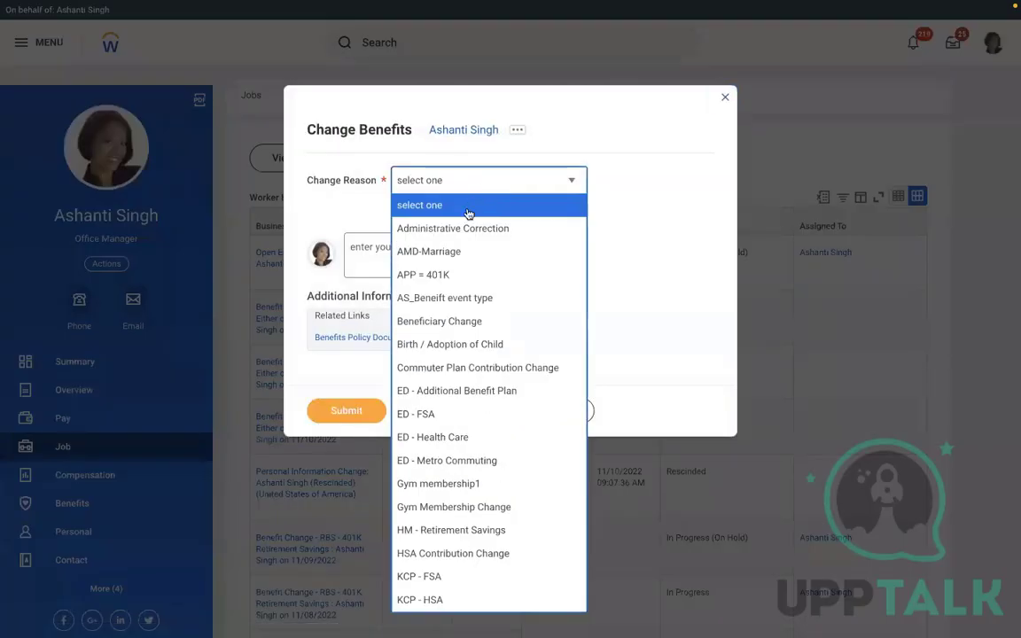
{"action": "key", "text": "Up"}
{"action": "key", "text": "Up"}
{"action": "key", "text": "Up"}
{"action": "key", "text": "Up"}
{"action": "key", "text": "Up"}
{"action": "key", "text": "Up"}
{"action": "key", "text": "Up"}
{"action": "key", "text": "Up"}
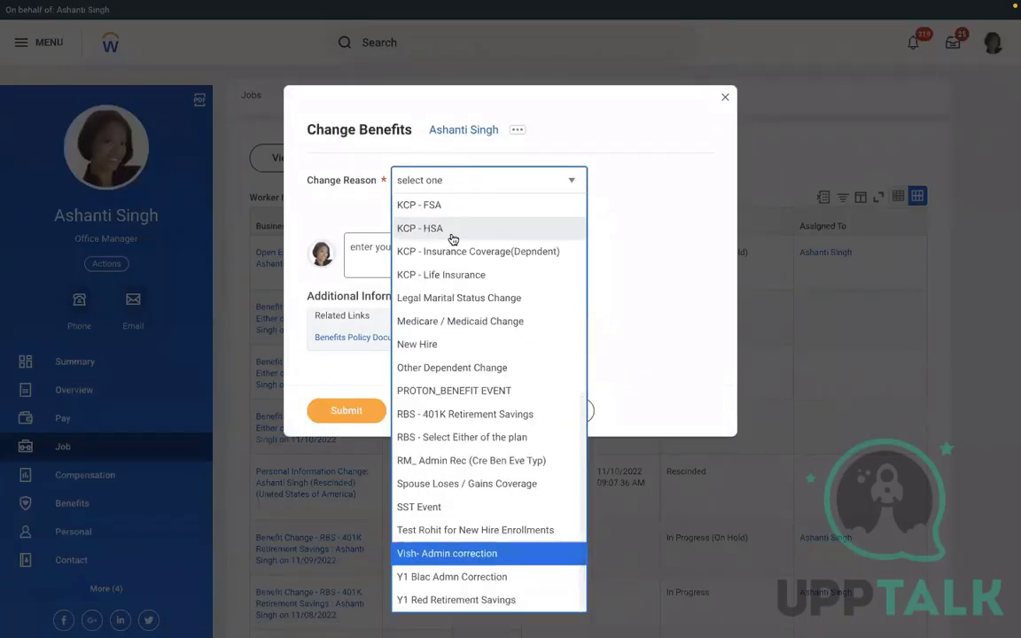
{"action": "key", "text": "Down"}
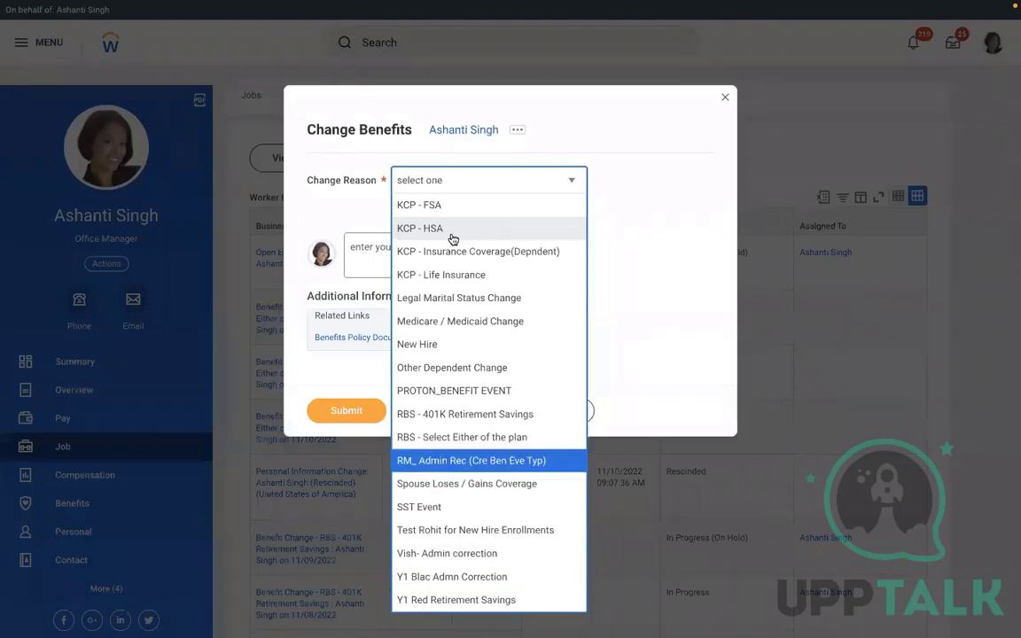
{"action": "key", "text": "Up"}
{"action": "key", "text": "Return"}
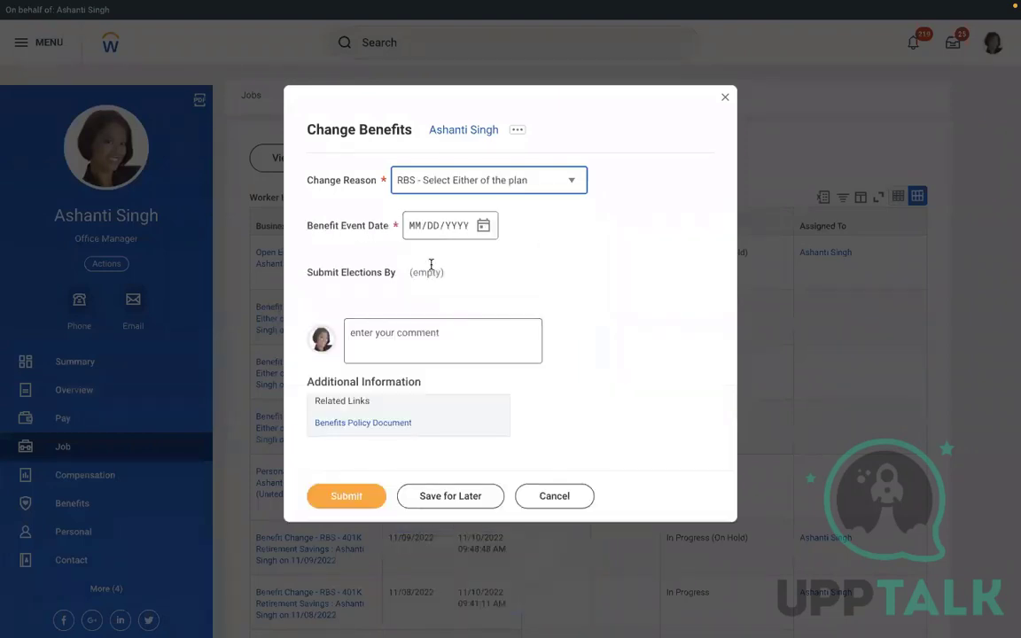
Set the benefit event date to 11/09/2022 and submit the change
{"action": "left_click", "coordinate": [483, 225]}
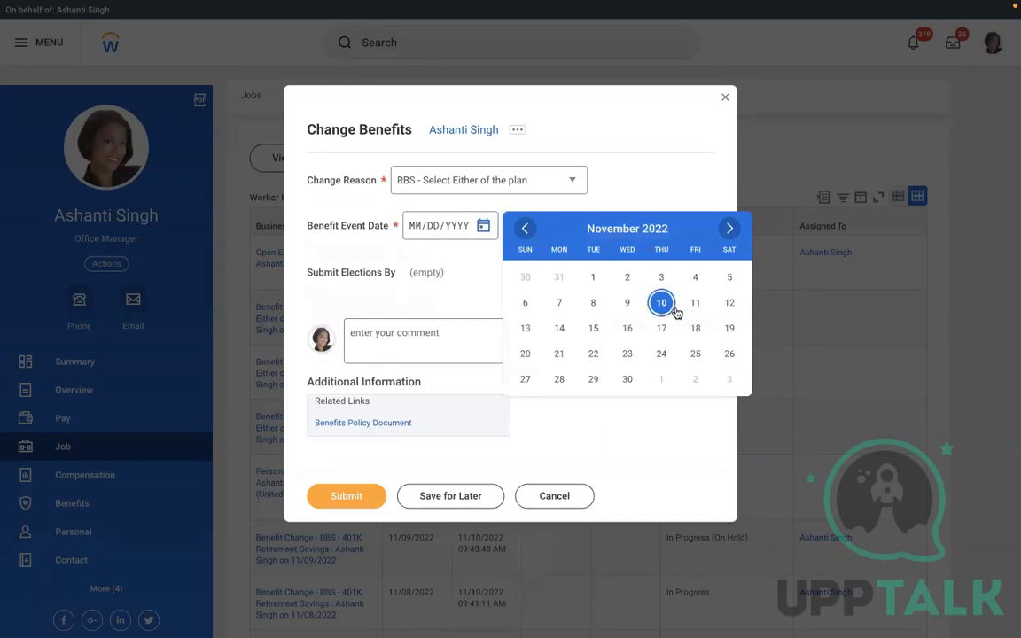
{"action": "left_click", "coordinate": [627, 303]}
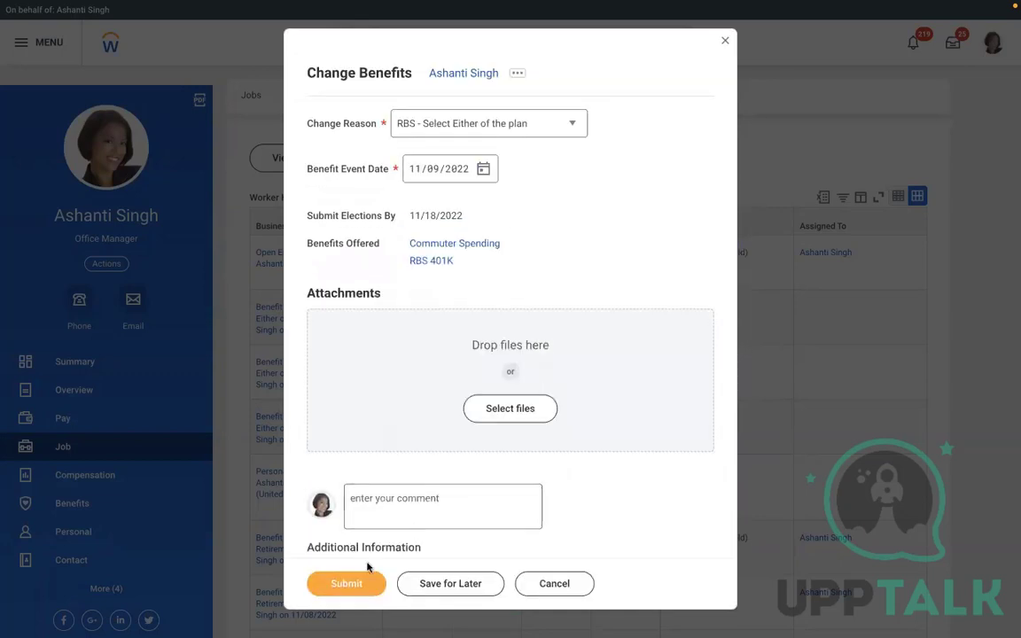
{"action": "left_click", "coordinate": [346, 585]}
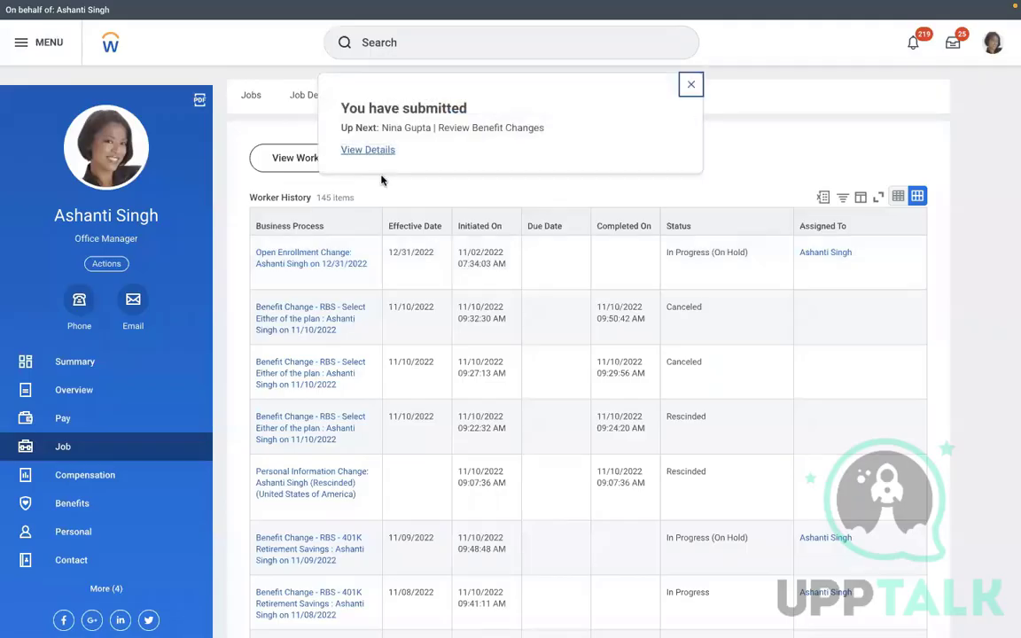
Start a proxy session as the next reviewer from the submission details
{"action": "left_click", "coordinate": [365, 153]}
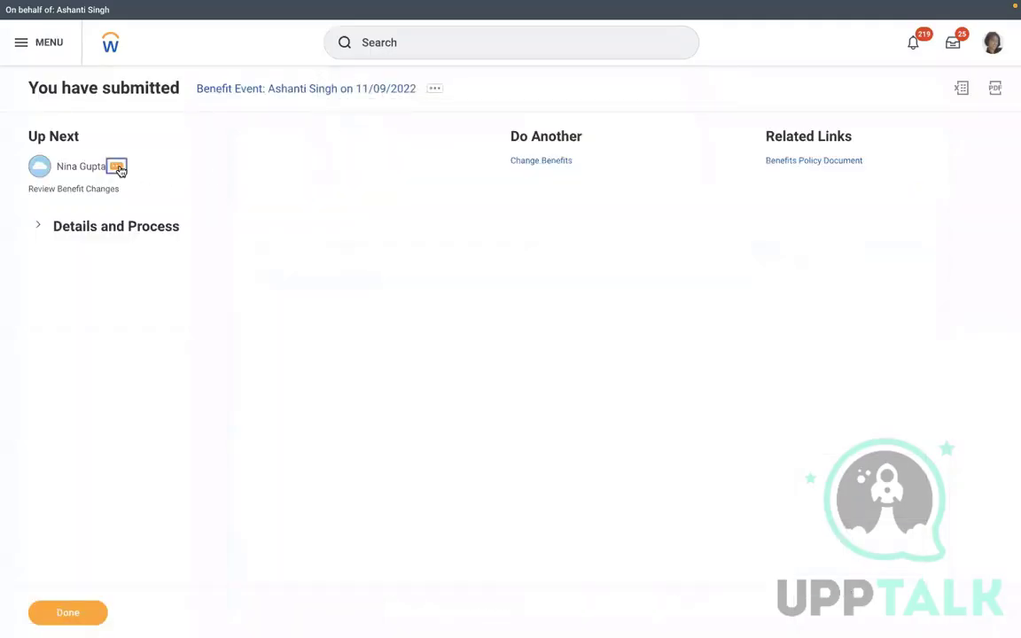
{"action": "left_click", "coordinate": [117, 167]}
{"action": "mouse_move", "coordinate": [189, 219]}
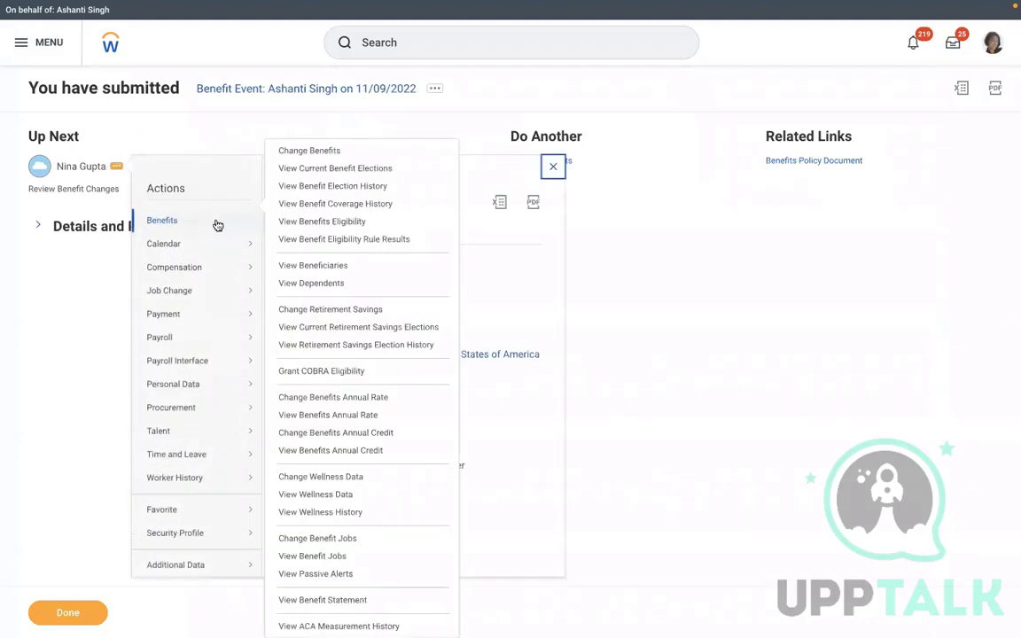
{"action": "mouse_move", "coordinate": [239, 536]}
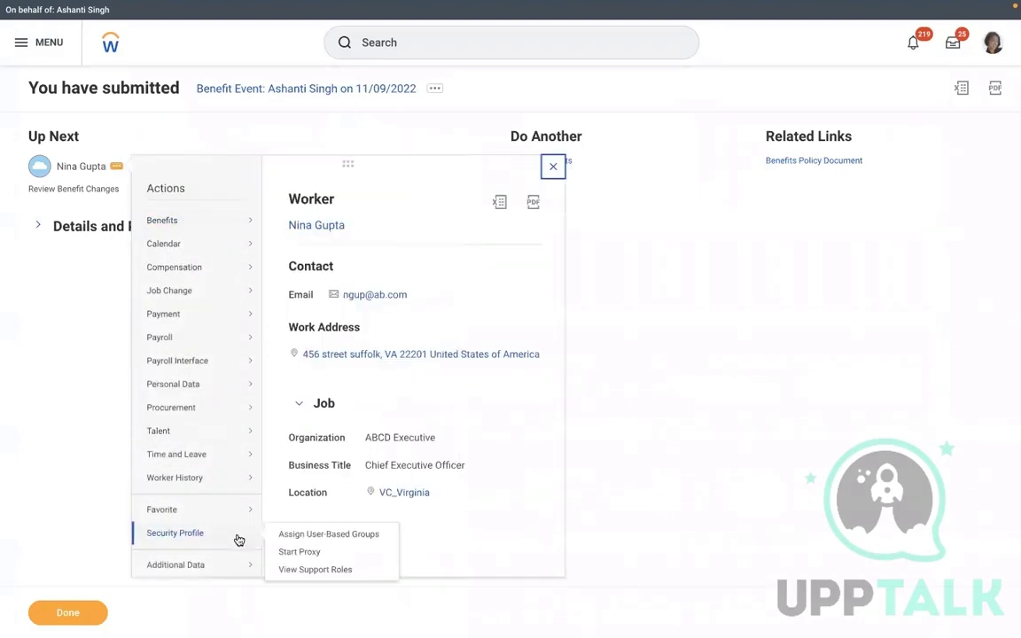
{"action": "left_click", "coordinate": [295, 552]}
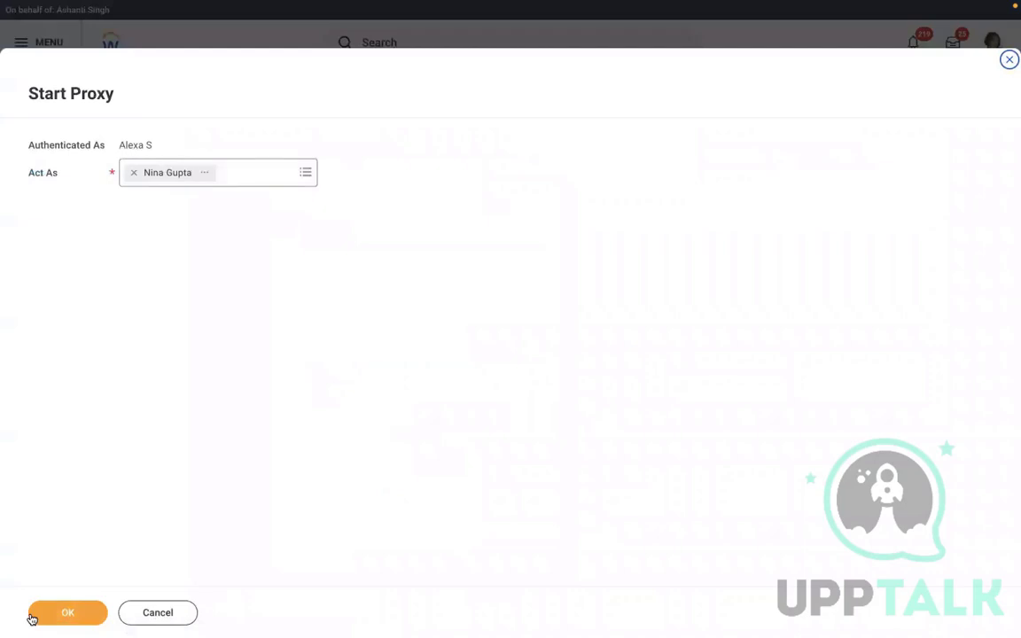
{"action": "left_click", "coordinate": [62, 616]}
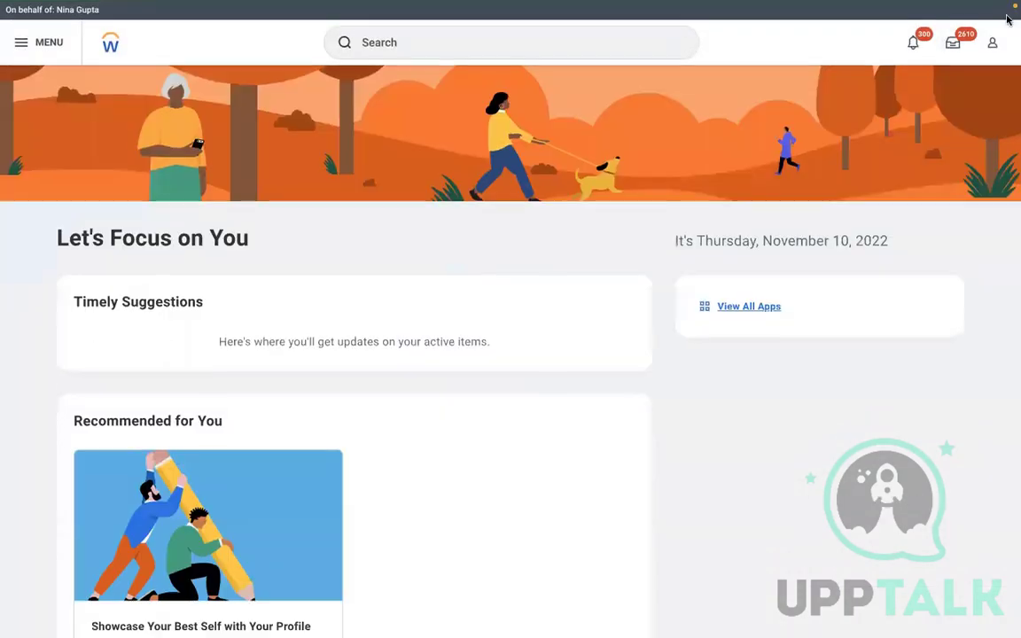
Approve the worker's 11/09/2022 benefit event from the reviewer's inbox and view its details
{"action": "left_click", "coordinate": [953, 44]}
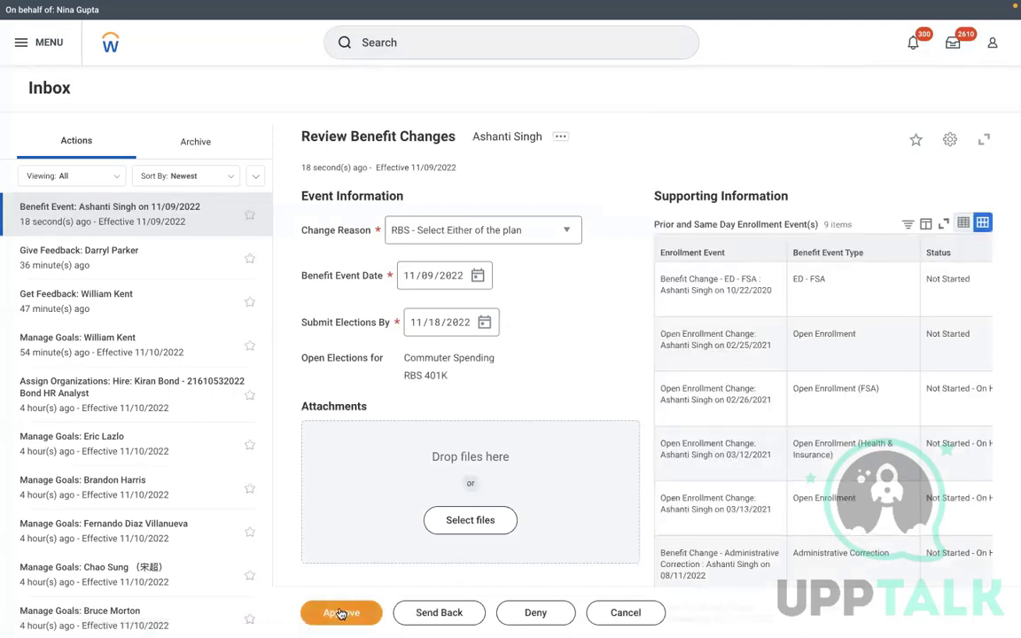
{"action": "left_click", "coordinate": [339, 611]}
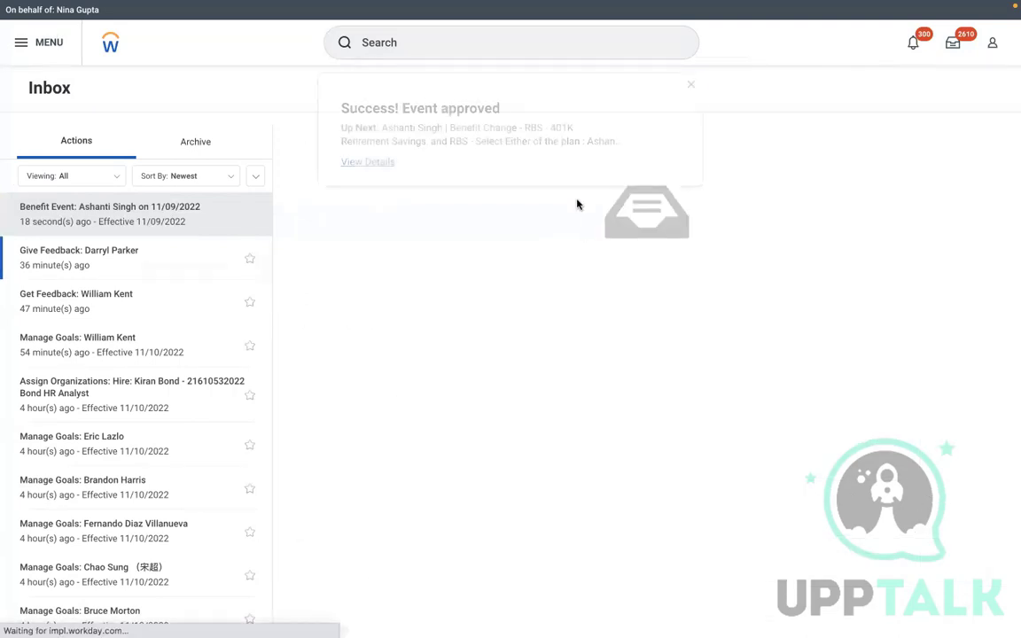
{"action": "left_click", "coordinate": [360, 164]}
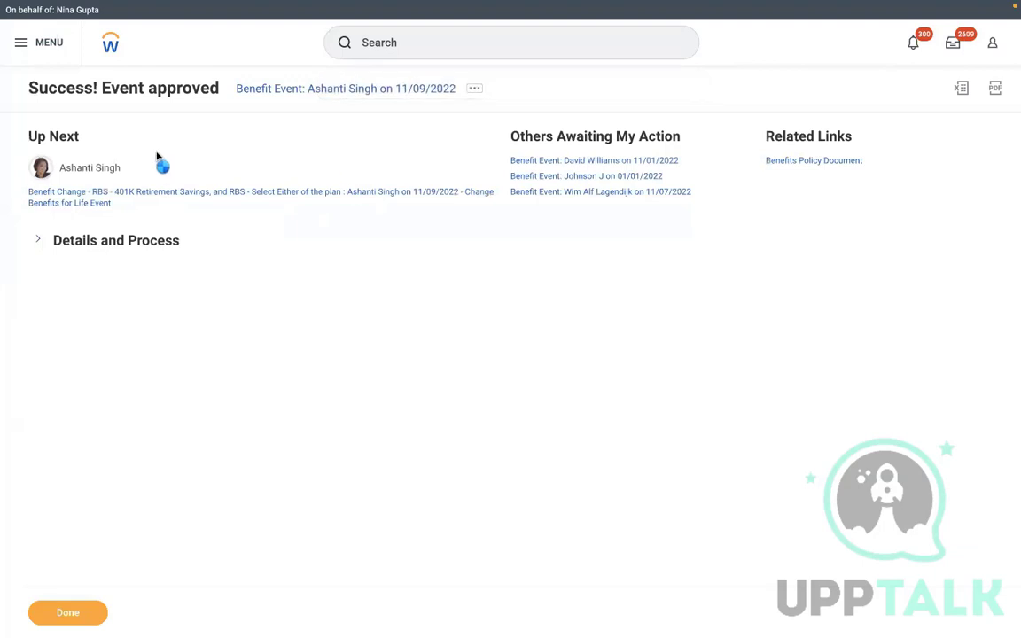
Change the on-hold 02/25/2021 open enrollment elections, confirming tobacco use, through to Review and Sign
{"action": "left_click", "coordinate": [132, 169]}
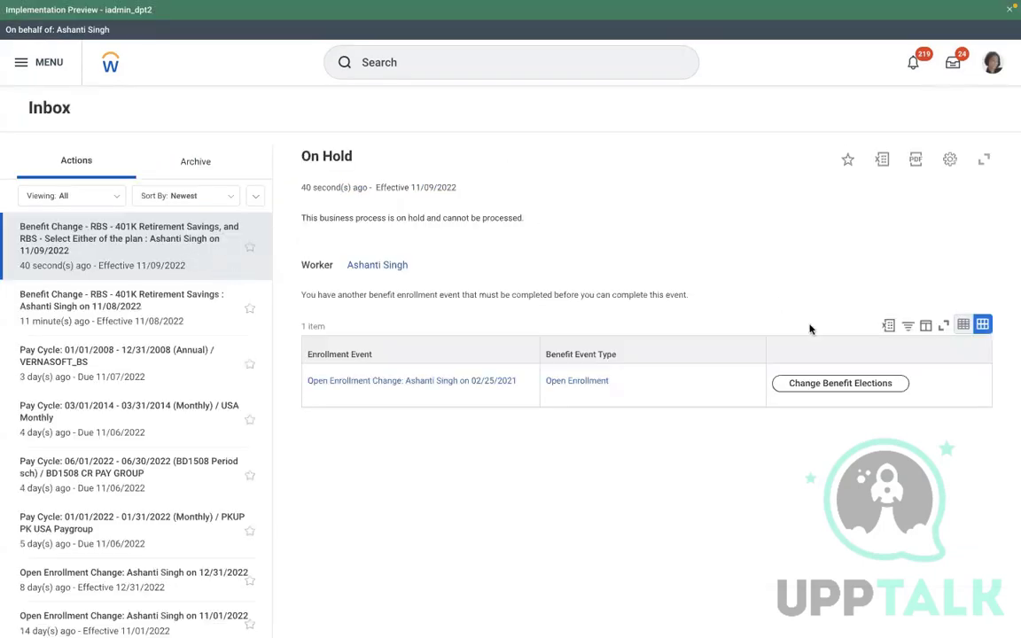
{"action": "left_click", "coordinate": [842, 384]}
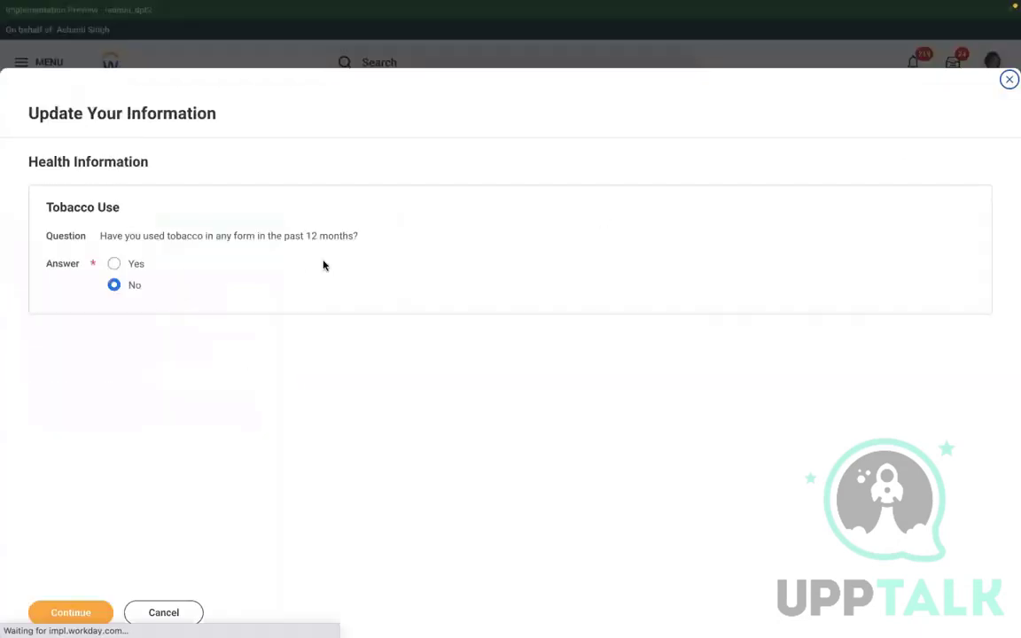
{"action": "left_click", "coordinate": [57, 612]}
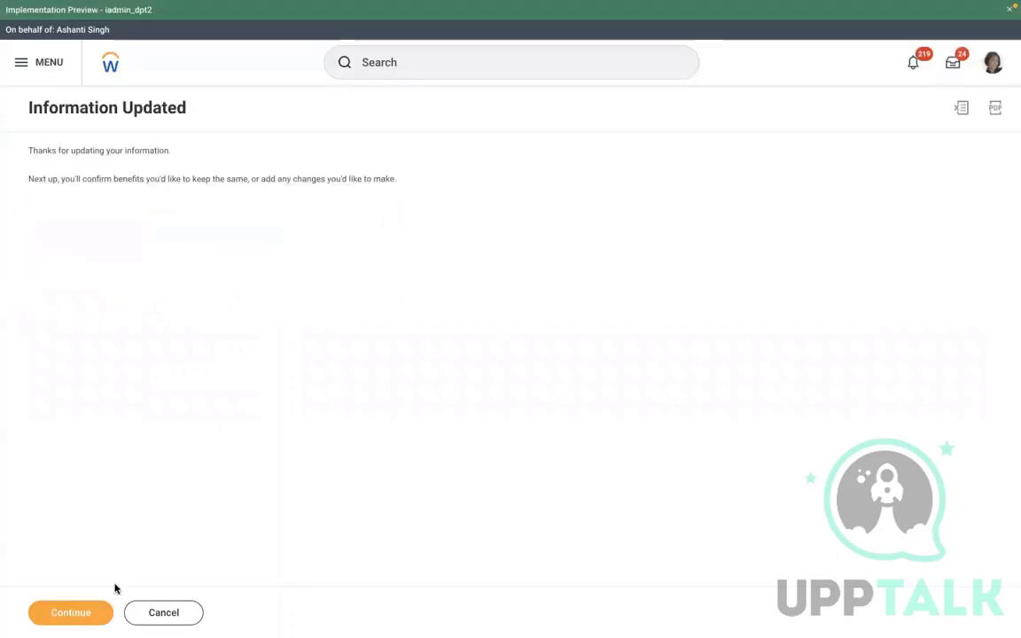
{"action": "left_click", "coordinate": [76, 613]}
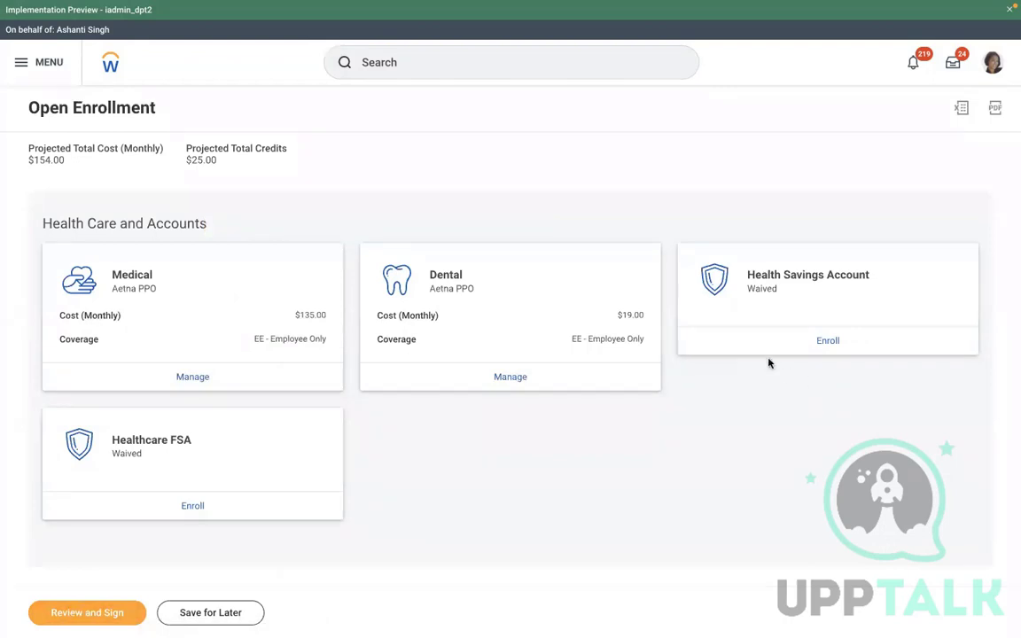
{"action": "left_click", "coordinate": [99, 612]}
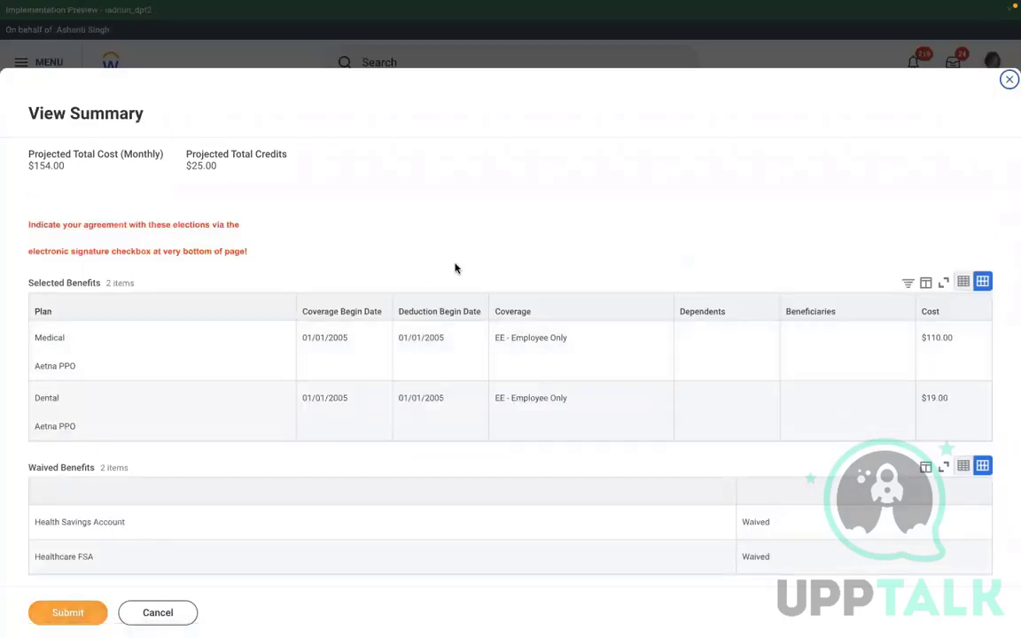
Accept the electronic signature terms and submit the open enrollment elections
{"action": "scroll", "coordinate": [456, 269], "scroll_direction": "down", "scroll_amount": 8}
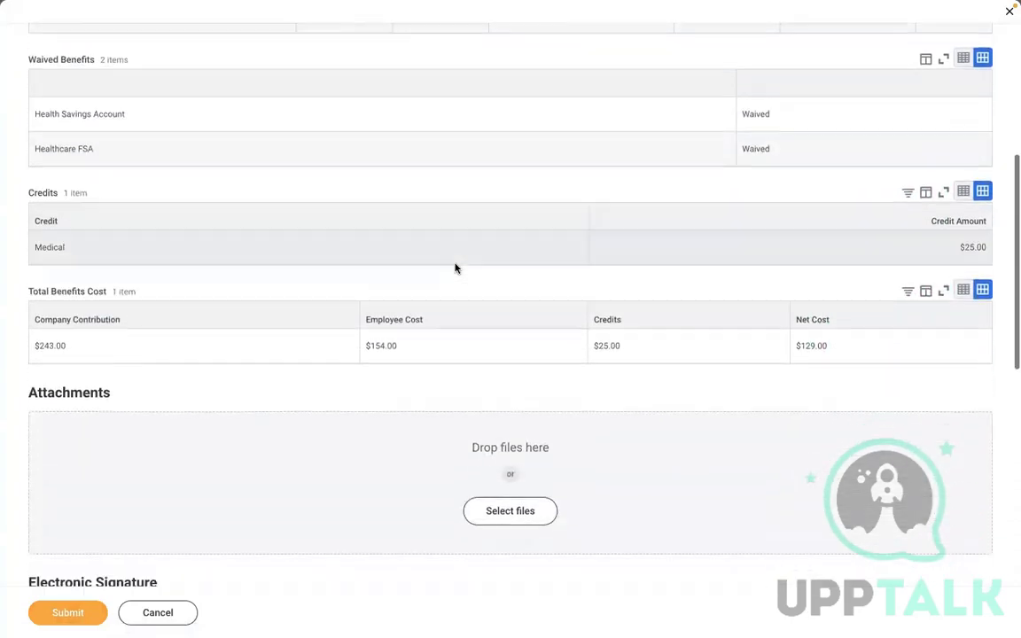
{"action": "scroll", "coordinate": [456, 268], "scroll_direction": "down", "scroll_amount": 5}
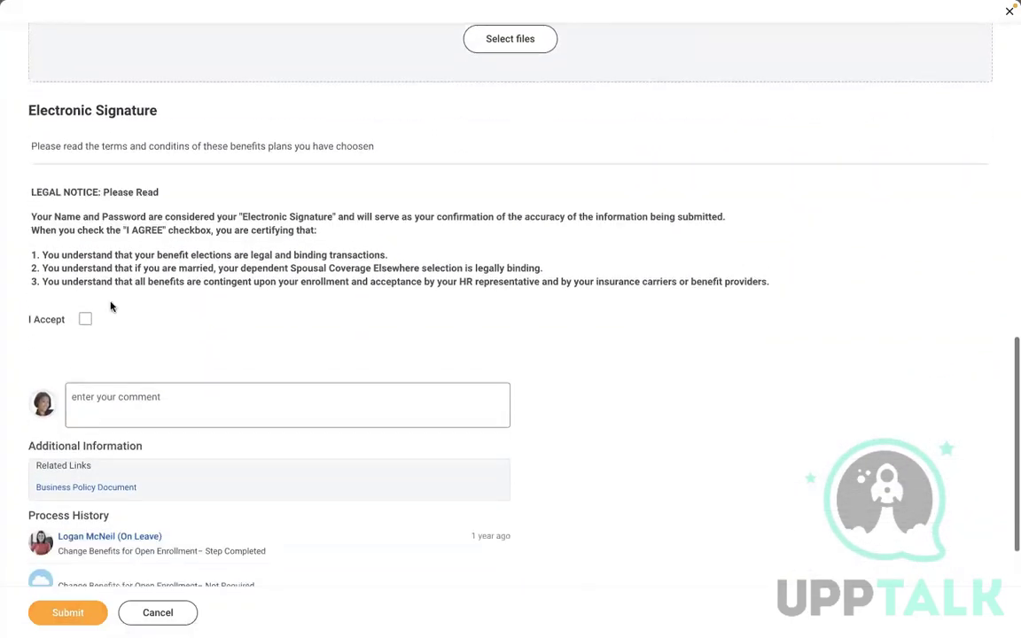
{"action": "left_click", "coordinate": [86, 309]}
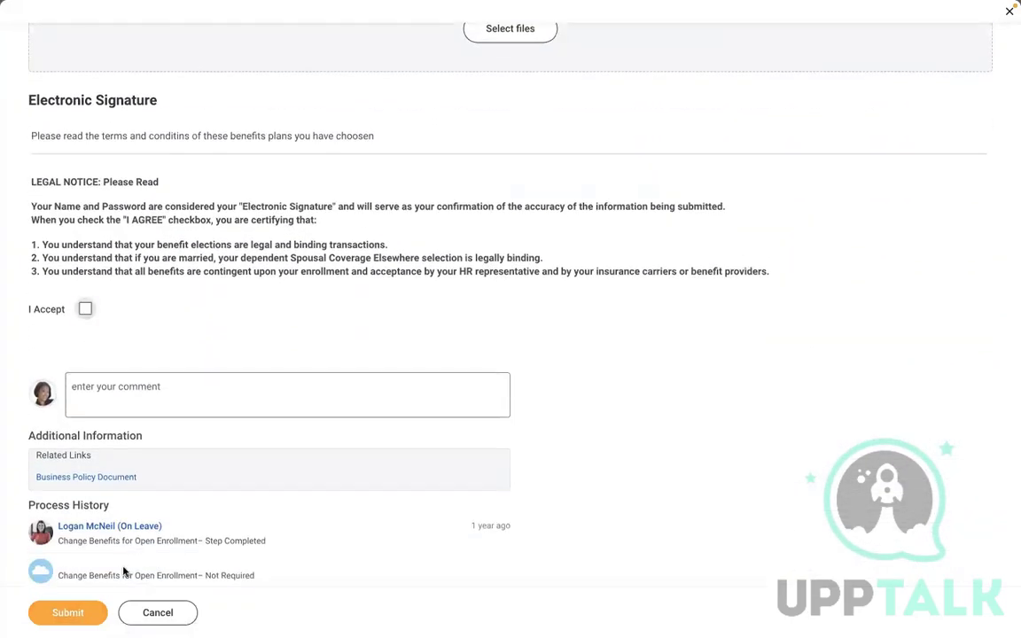
{"action": "left_click", "coordinate": [62, 615]}
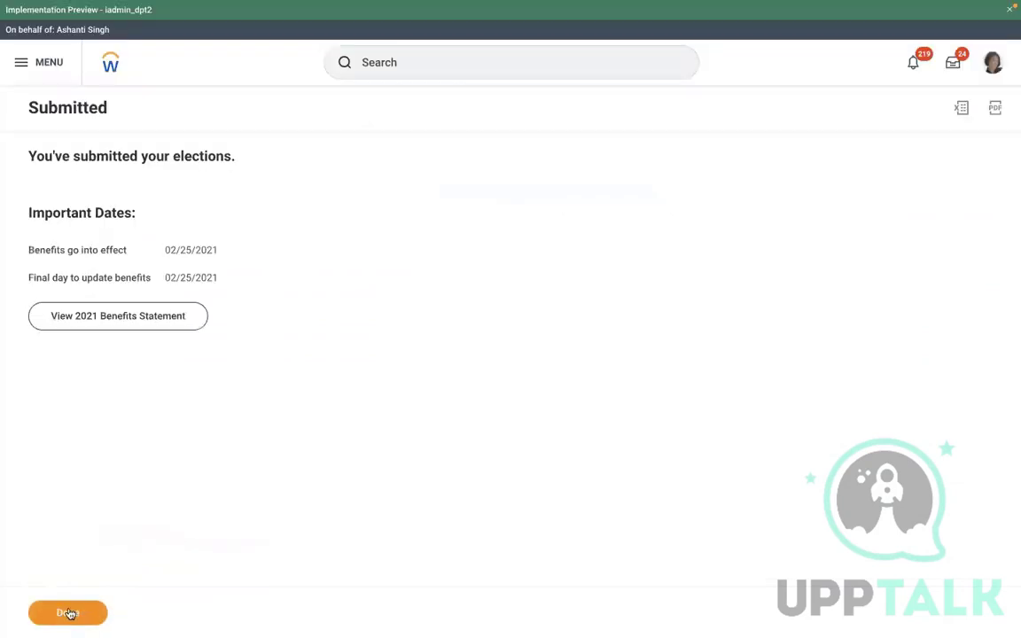
{"action": "left_click", "coordinate": [69, 613]}
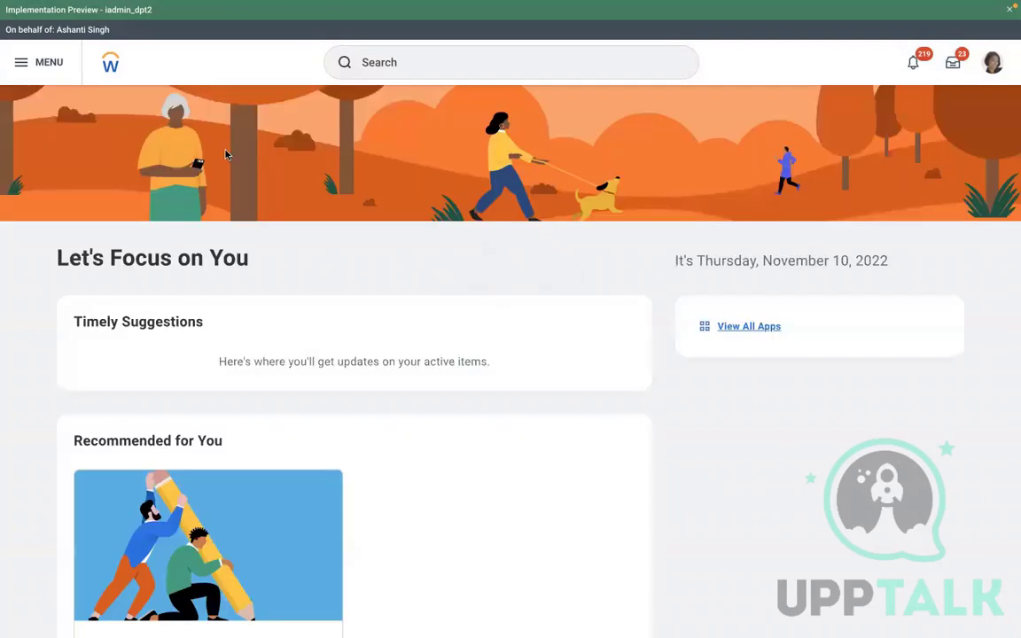
{"action": "left_click", "coordinate": [952, 63]}
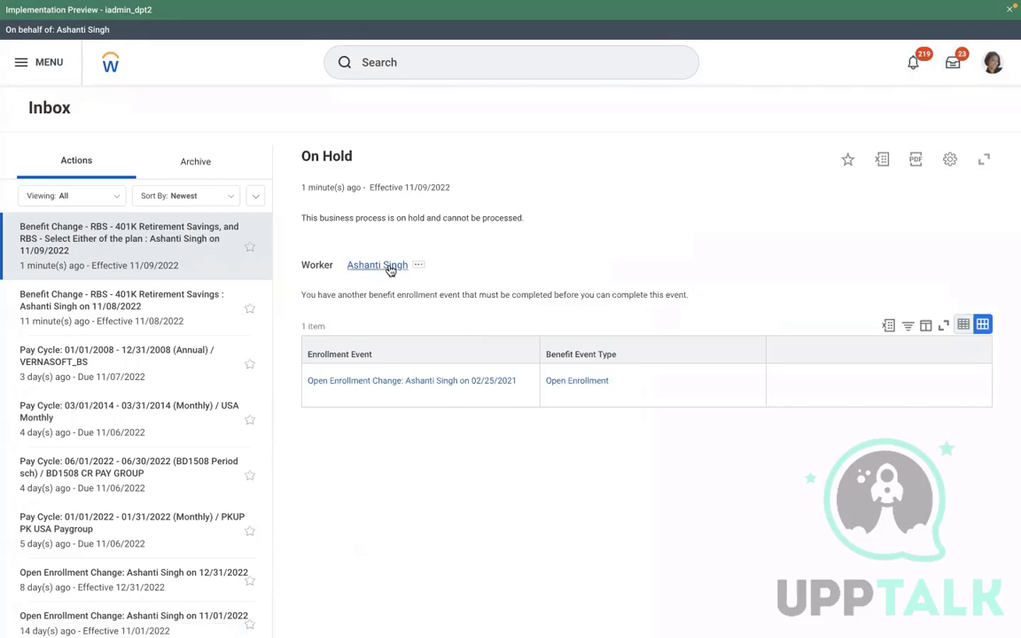
View the 11/08/2022 Benefit Change inbox item, then go to the worker's profile
{"action": "left_click", "coordinate": [139, 325]}
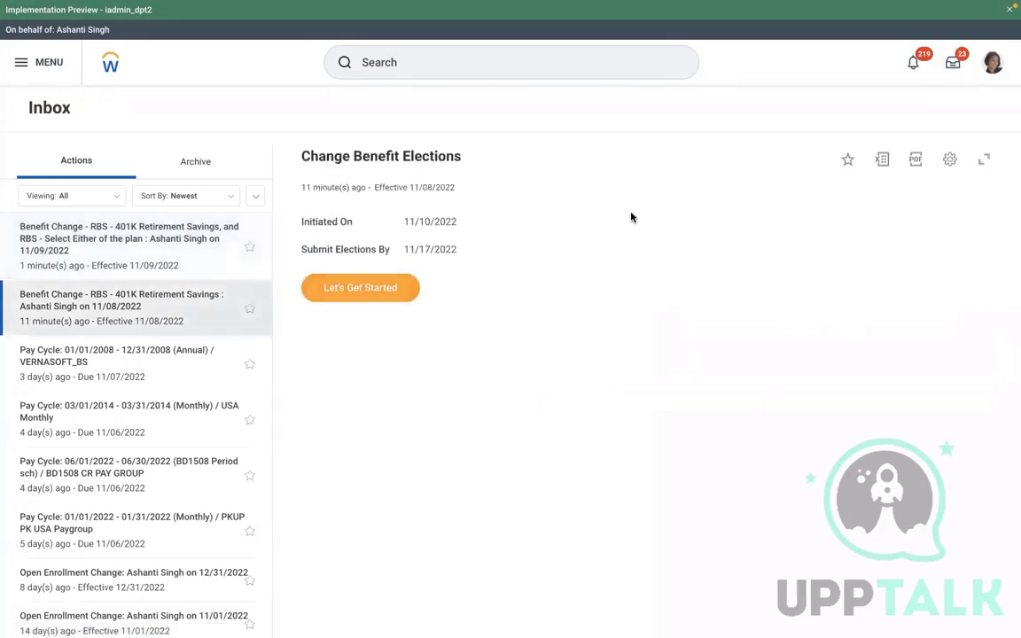
{"action": "left_click", "coordinate": [992, 62]}
{"action": "left_click", "coordinate": [856, 200]}
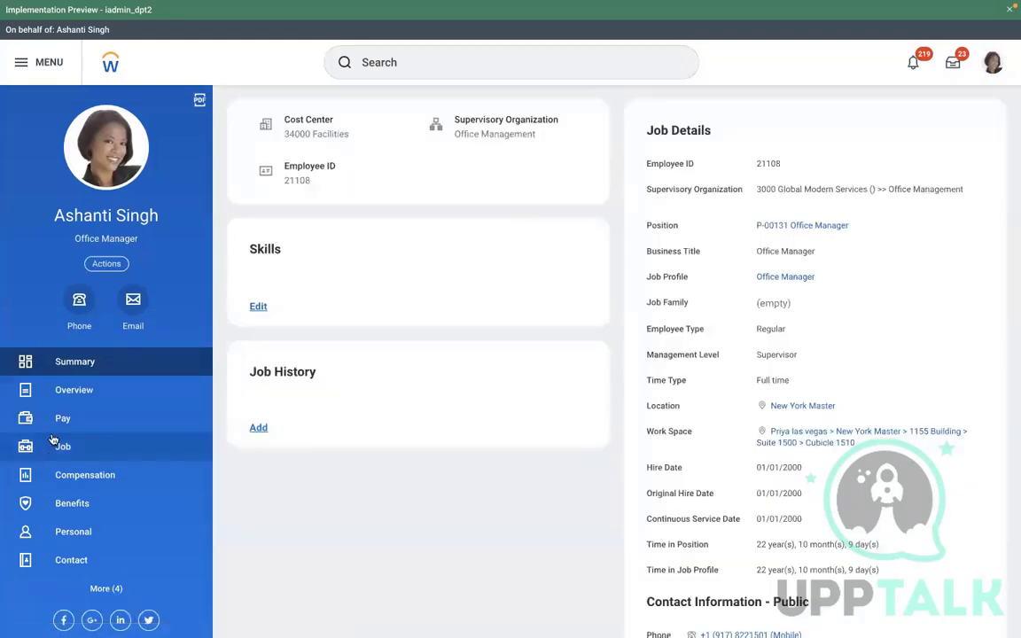
Show Worker History and bring up actions for the on-hold 12/31/2022 Open Enrollment Change
{"action": "left_click", "coordinate": [61, 446]}
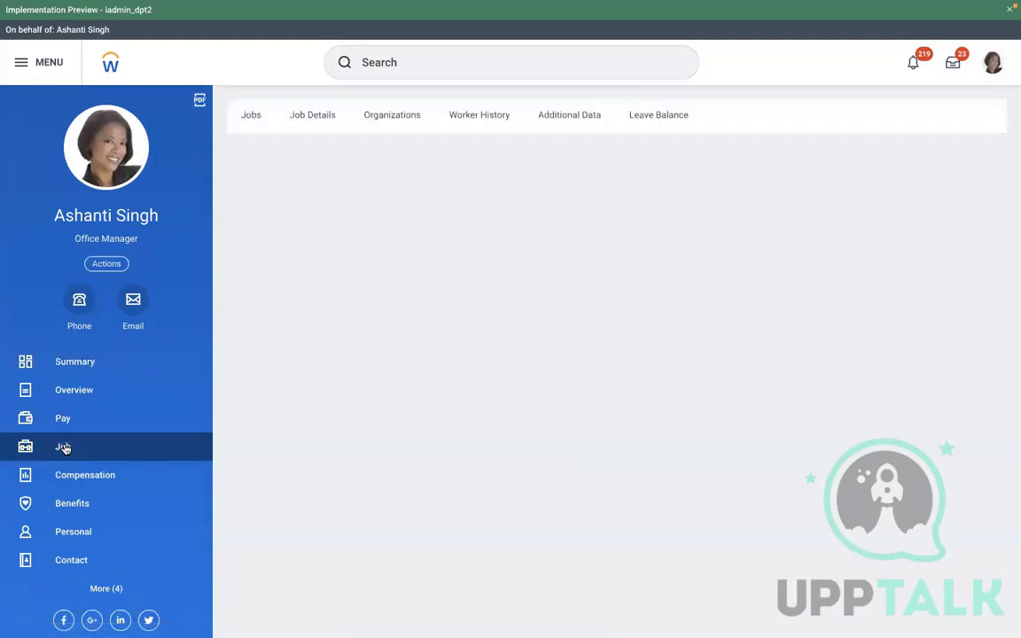
{"action": "left_click", "coordinate": [477, 126]}
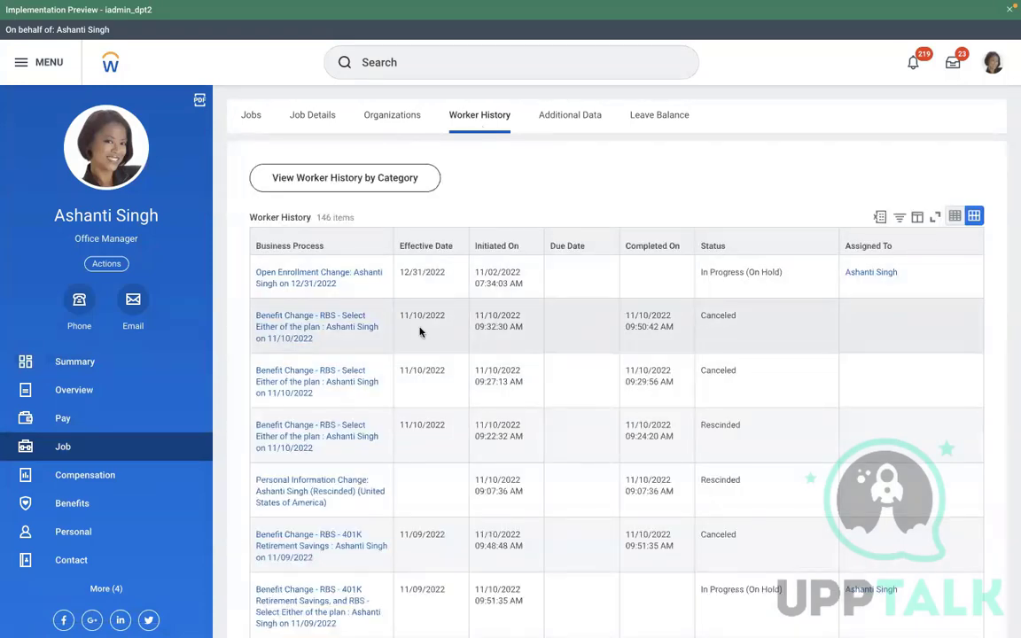
{"action": "left_click", "coordinate": [346, 285]}
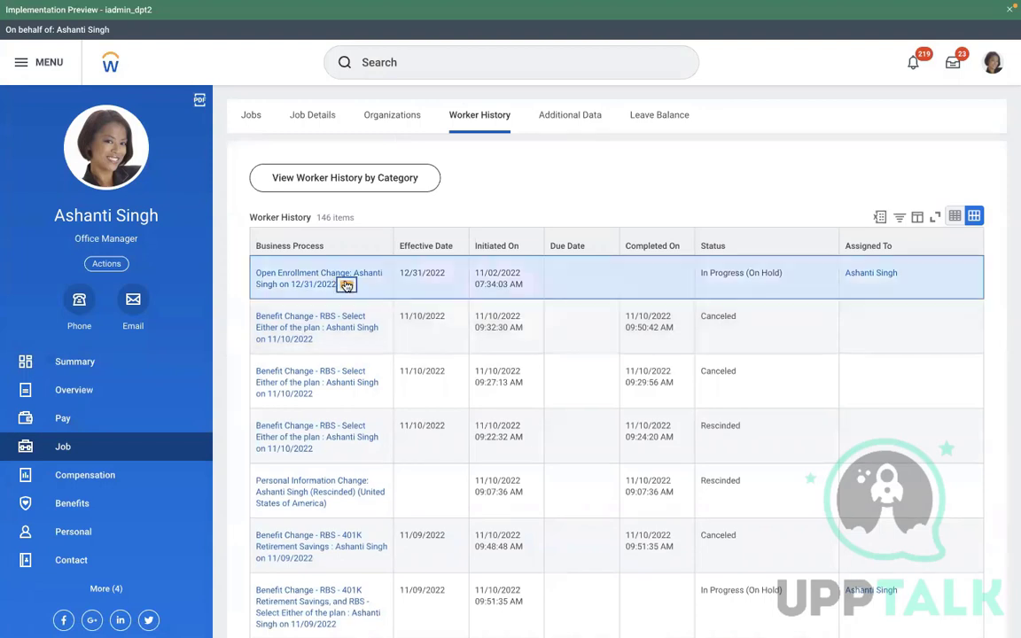
{"action": "mouse_move", "coordinate": [476, 368]}
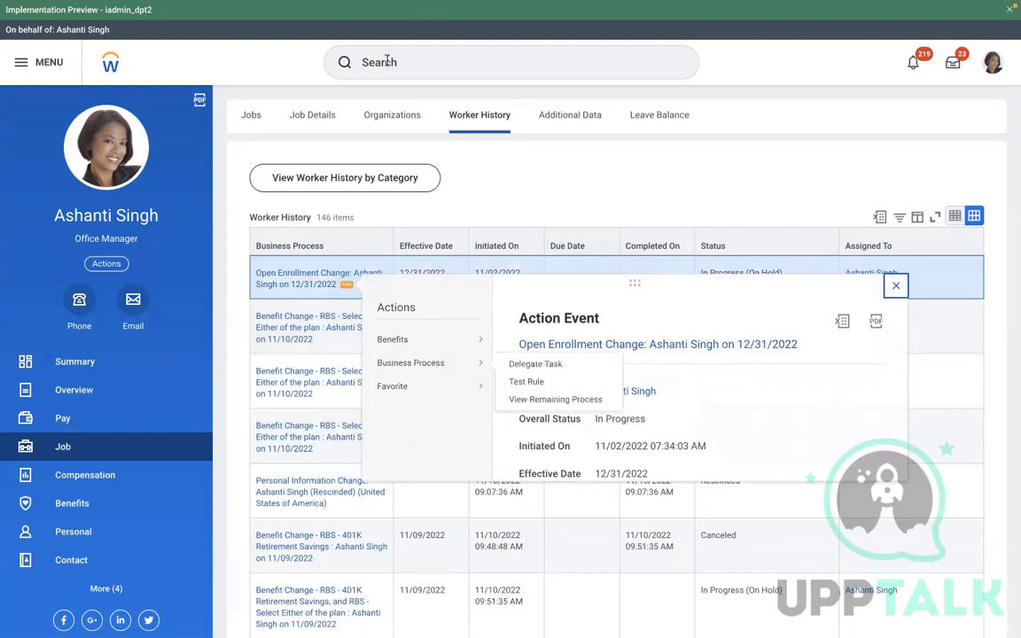
End the proxy session with the Stop Proxy task
{"action": "left_click", "coordinate": [349, 60]}
{"action": "type", "text": "STOP PROXY"}
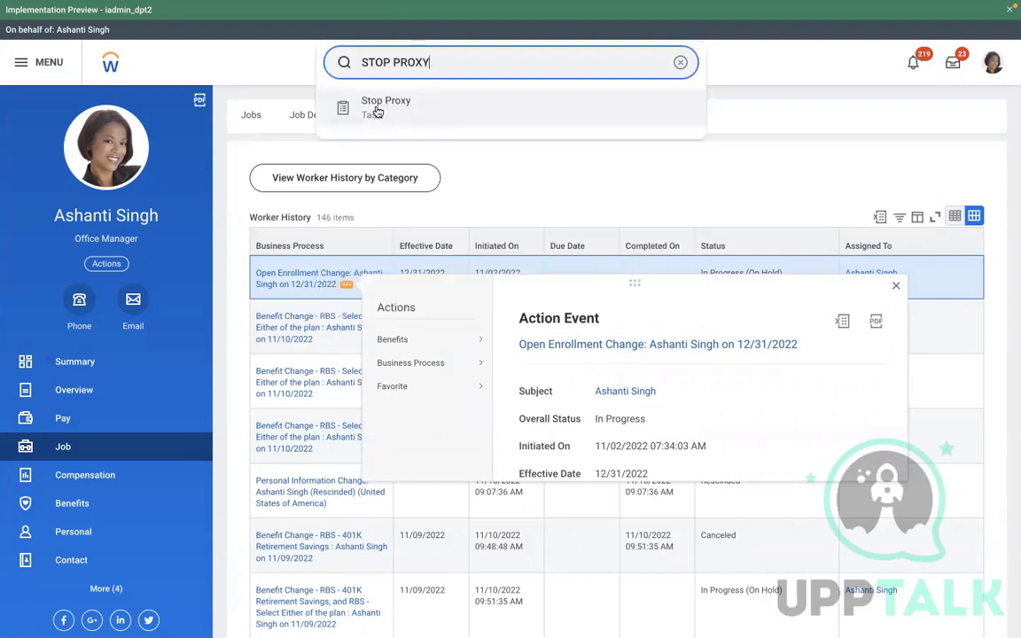
{"action": "left_click", "coordinate": [376, 107]}
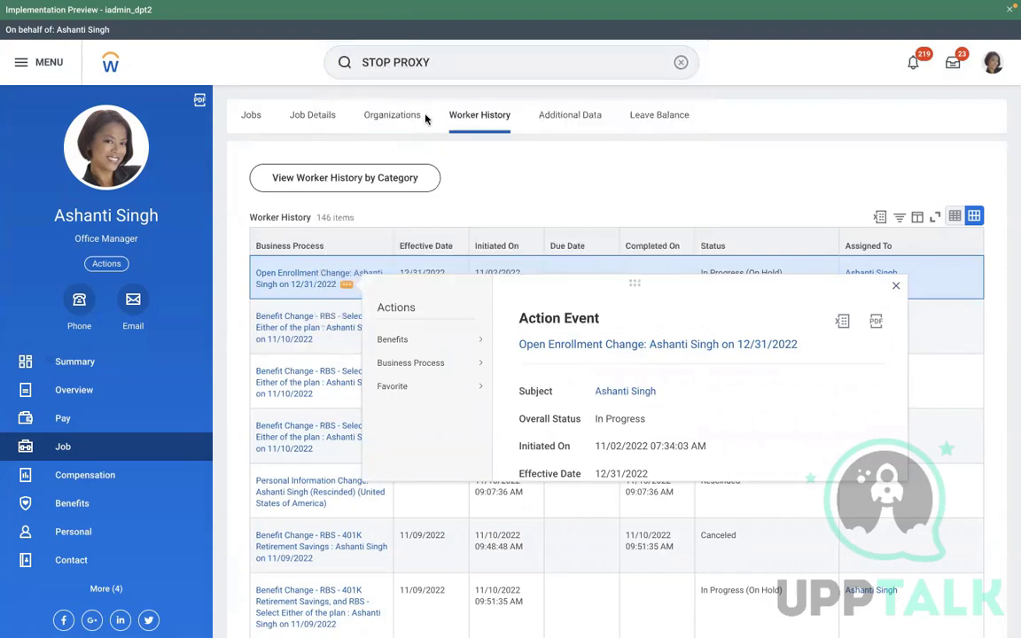
{"action": "left_click", "coordinate": [337, 290]}
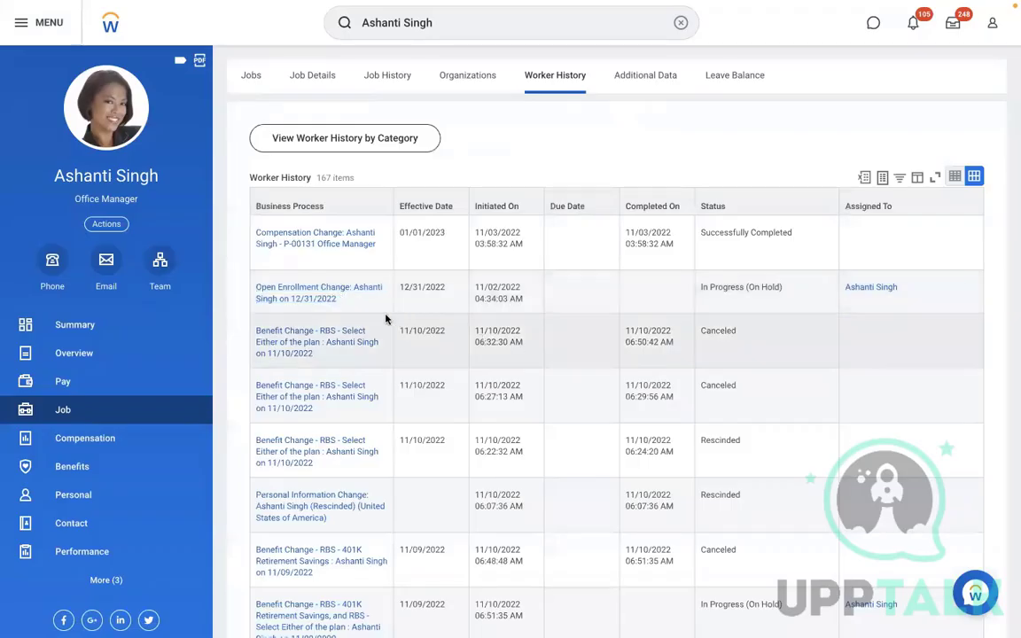
Open the View Event page for the on-hold 12/31/2022 Open Enrollment Change
{"action": "left_click", "coordinate": [347, 302]}
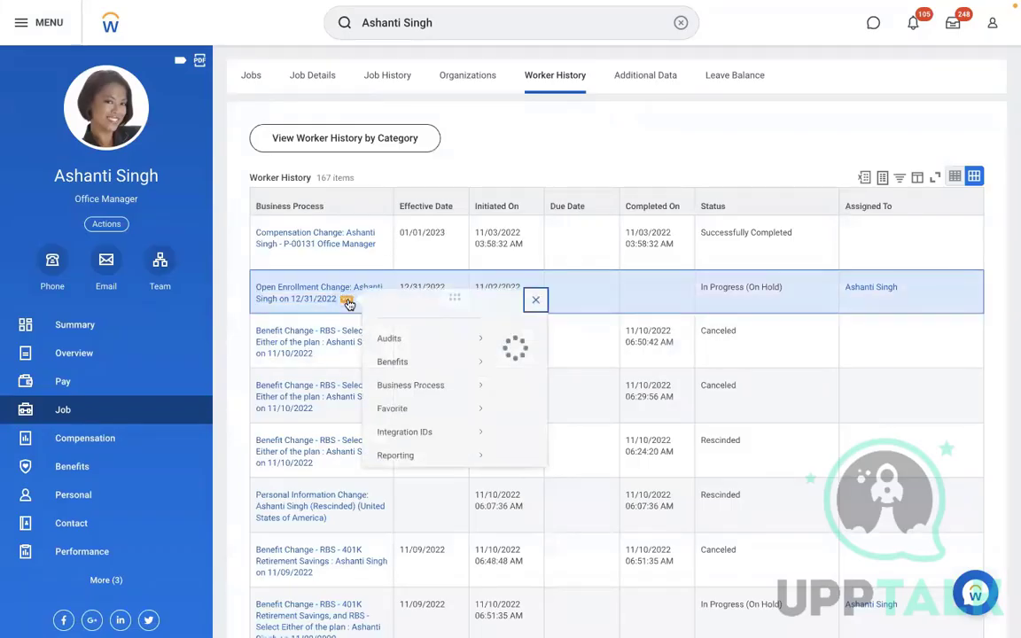
{"action": "mouse_move", "coordinate": [438, 404]}
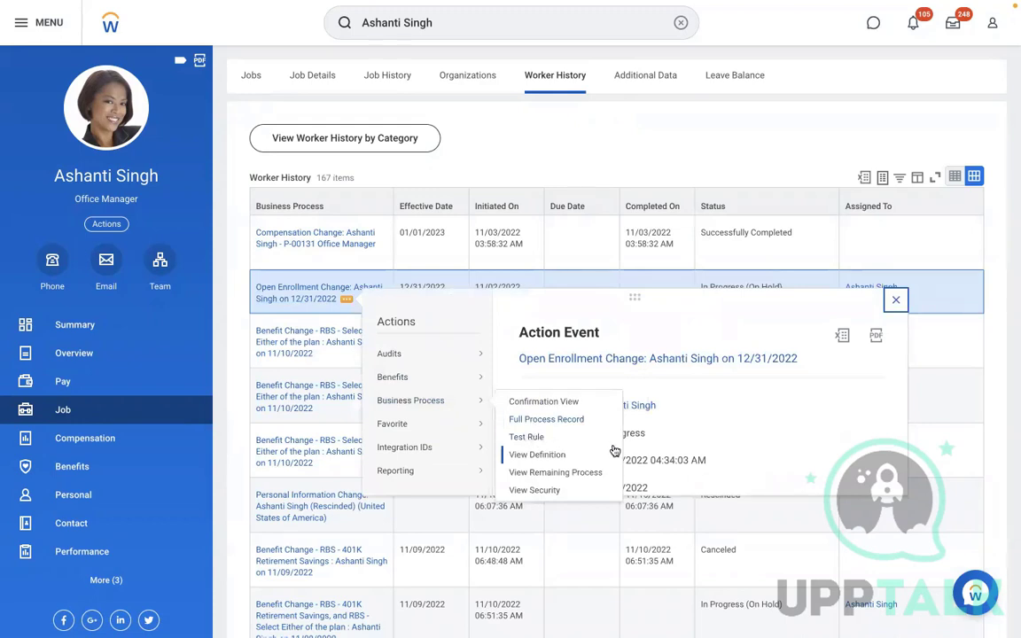
{"action": "left_click", "coordinate": [317, 299]}
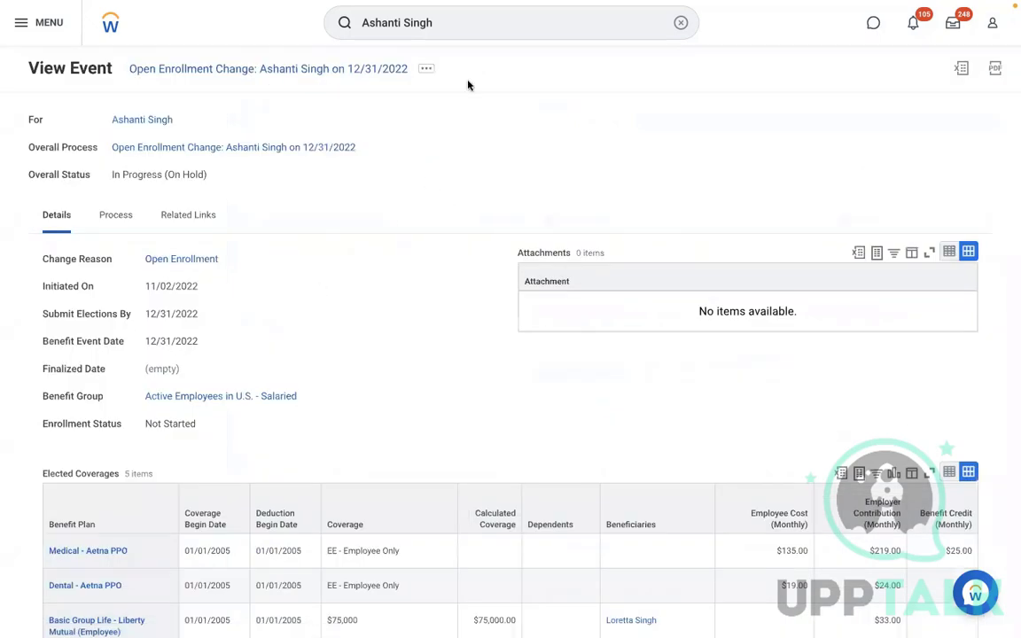
Clear the search bar while staying on the 12/31/2022 Open Enrollment Change event page
{"action": "left_click", "coordinate": [426, 68]}
{"action": "mouse_move", "coordinate": [535, 200]}
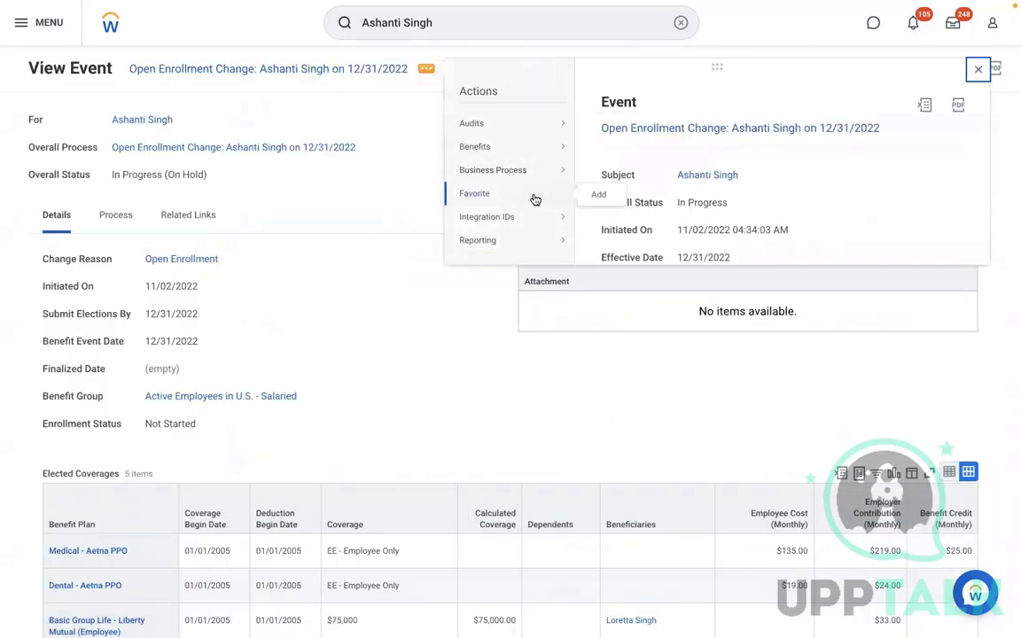
{"action": "mouse_move", "coordinate": [523, 182]}
{"action": "left_click", "coordinate": [678, 24]}
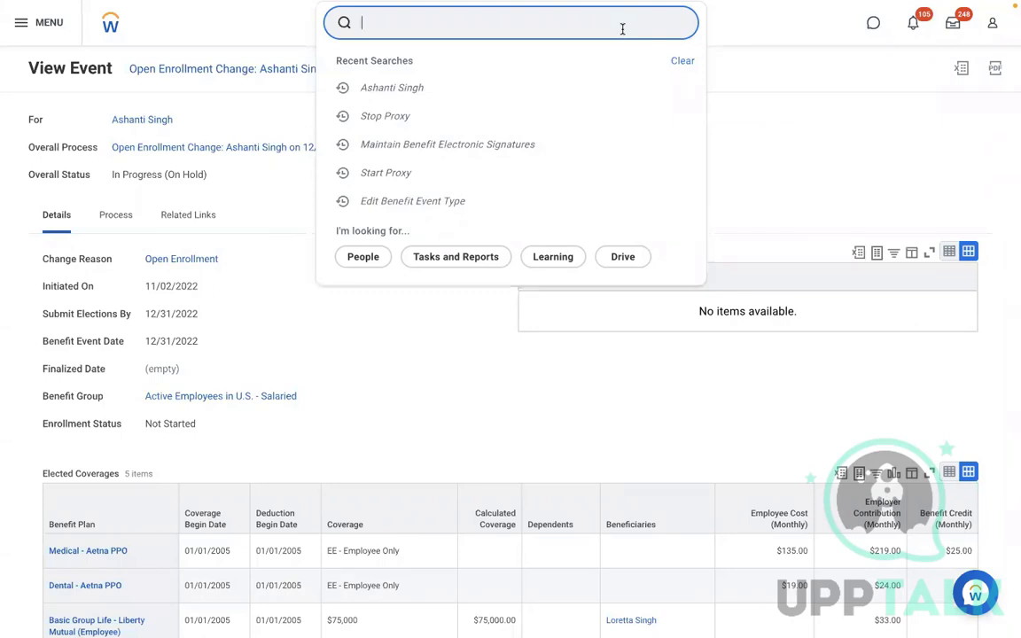
Search for the Sales Executive worker by name and open their profile
{"action": "type", "text": "NORM"}
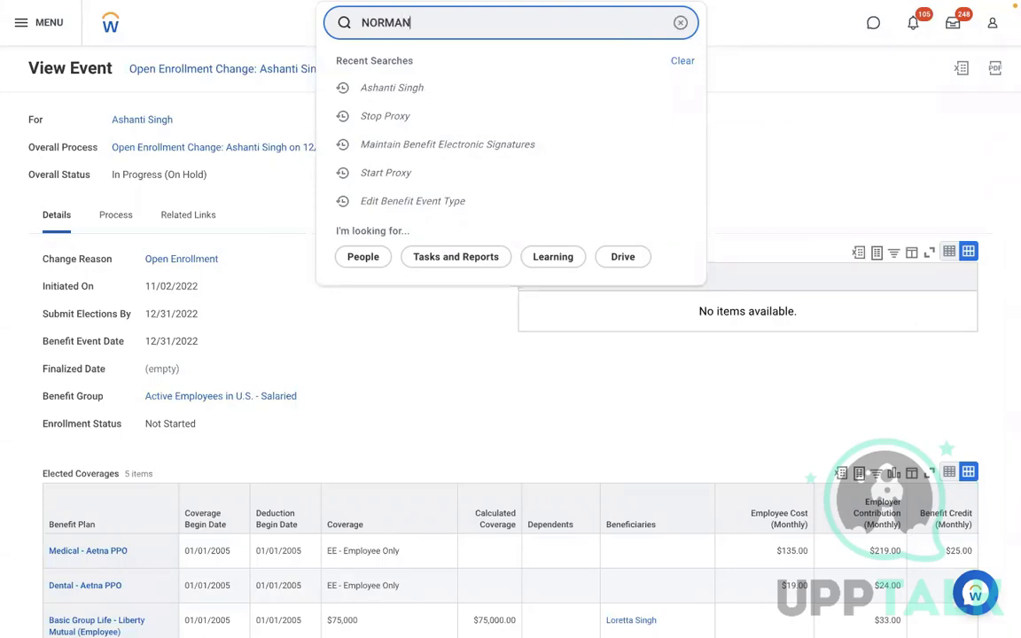
{"action": "type", "text": "AN"}
{"action": "left_click", "coordinate": [496, 78]}
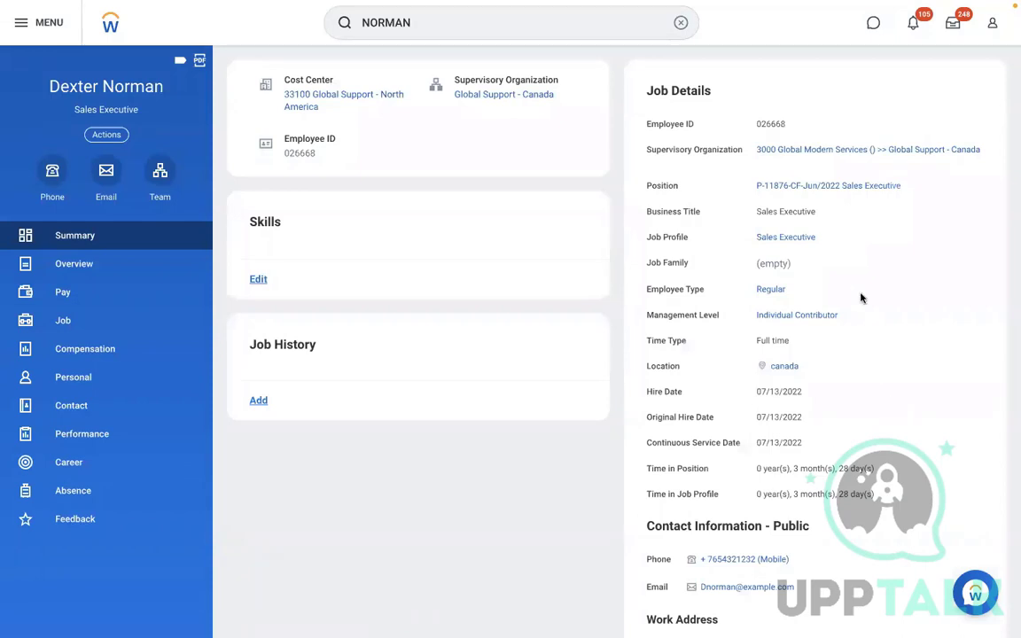
{"action": "scroll", "coordinate": [860, 297], "scroll_direction": "down", "scroll_amount": 1}
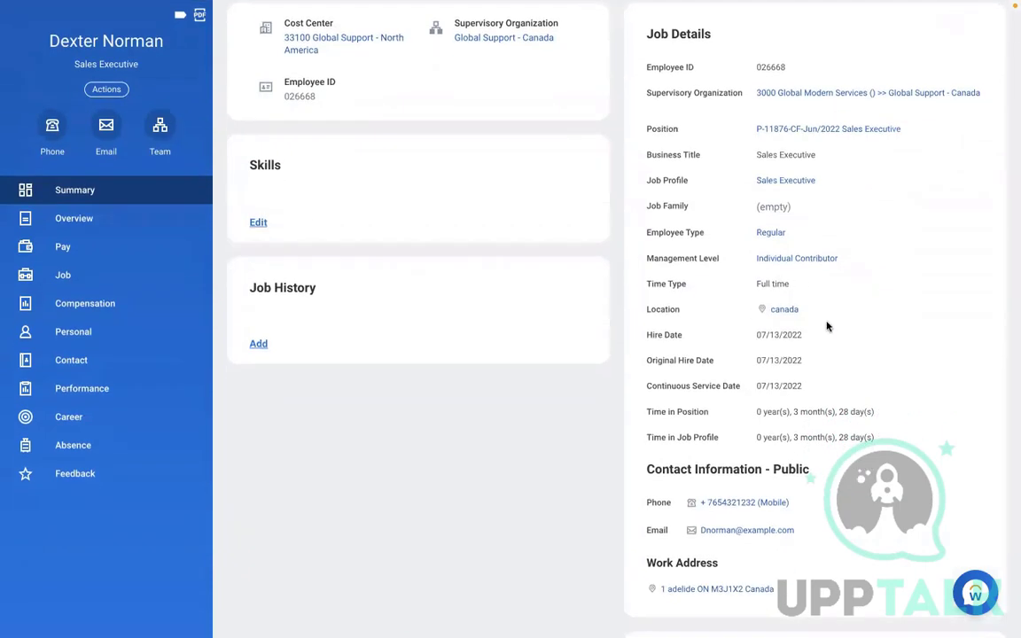
{"action": "scroll", "coordinate": [827, 326], "scroll_direction": "up", "scroll_amount": 1}
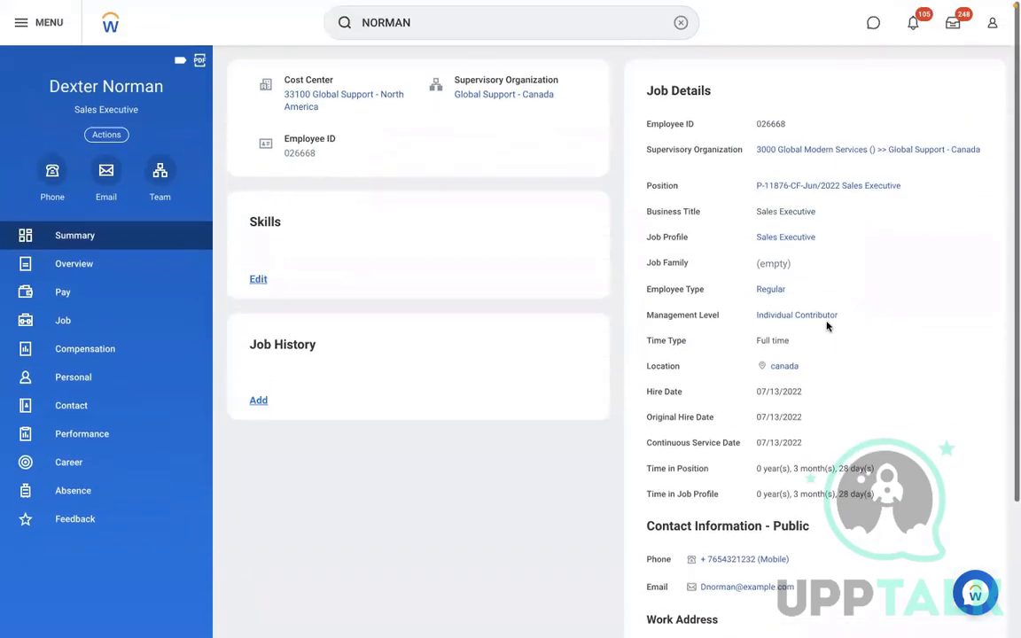
Empty the search box and dismiss the Recent Searches list
{"action": "left_click", "coordinate": [682, 27]}
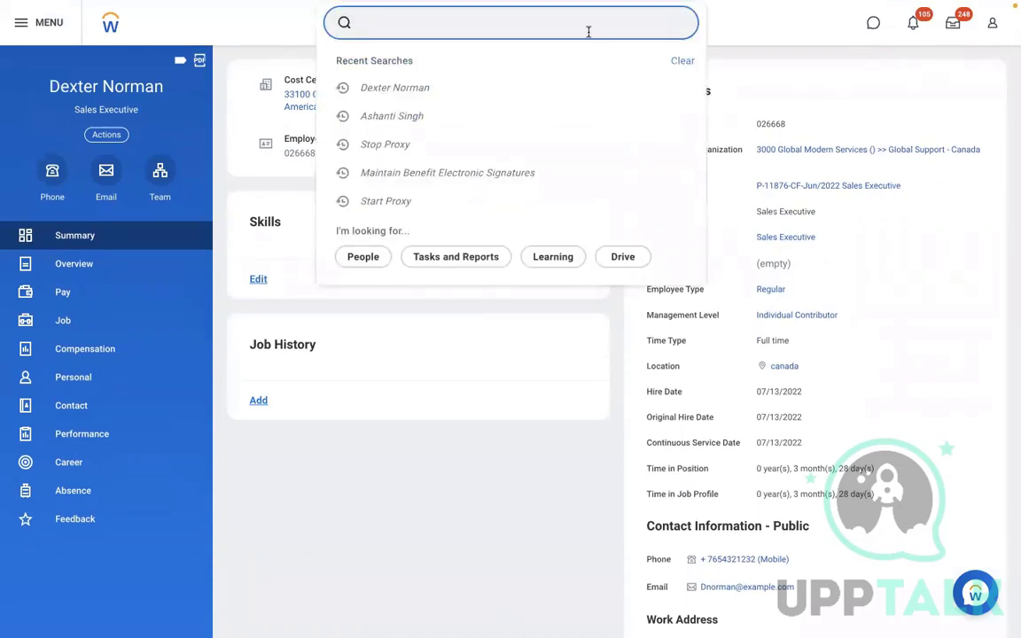
{"action": "type", "text": "B"}
{"action": "key", "text": "BackSpace"}
{"action": "key", "text": "BackSpace"}
{"action": "key", "text": "BackSpace"}
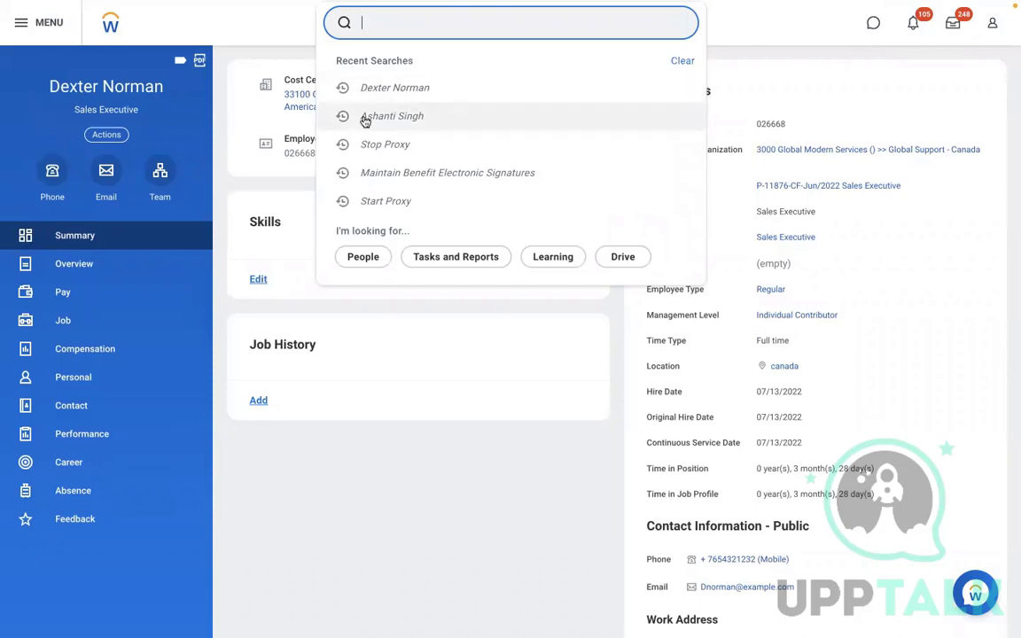
{"action": "left_click", "coordinate": [160, 173]}
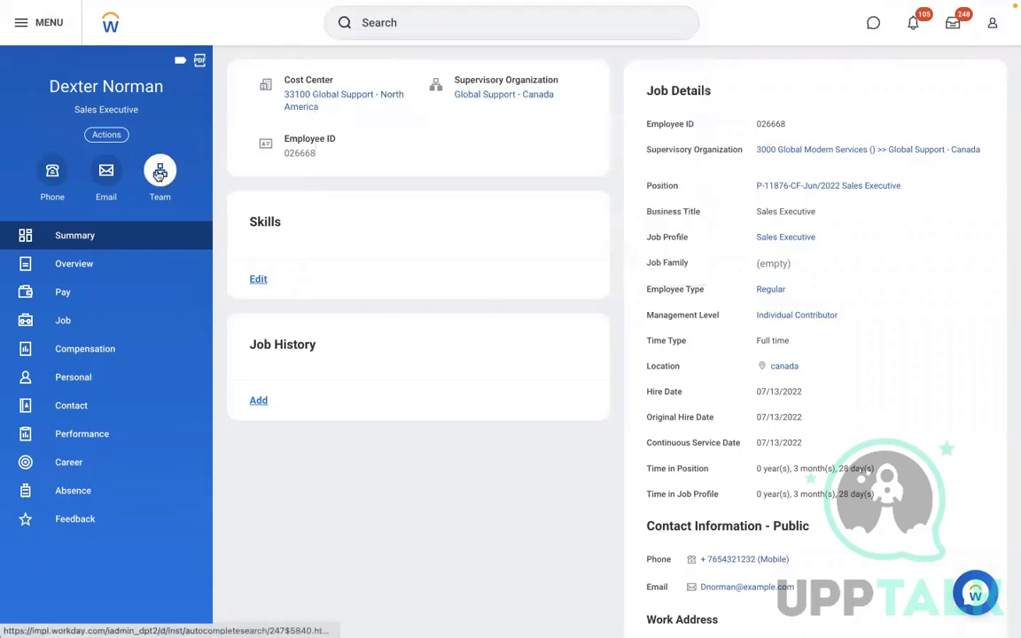
Open the worker's team org chart and climb from Global Support - Canada up past Operations
{"action": "left_click", "coordinate": [160, 174]}
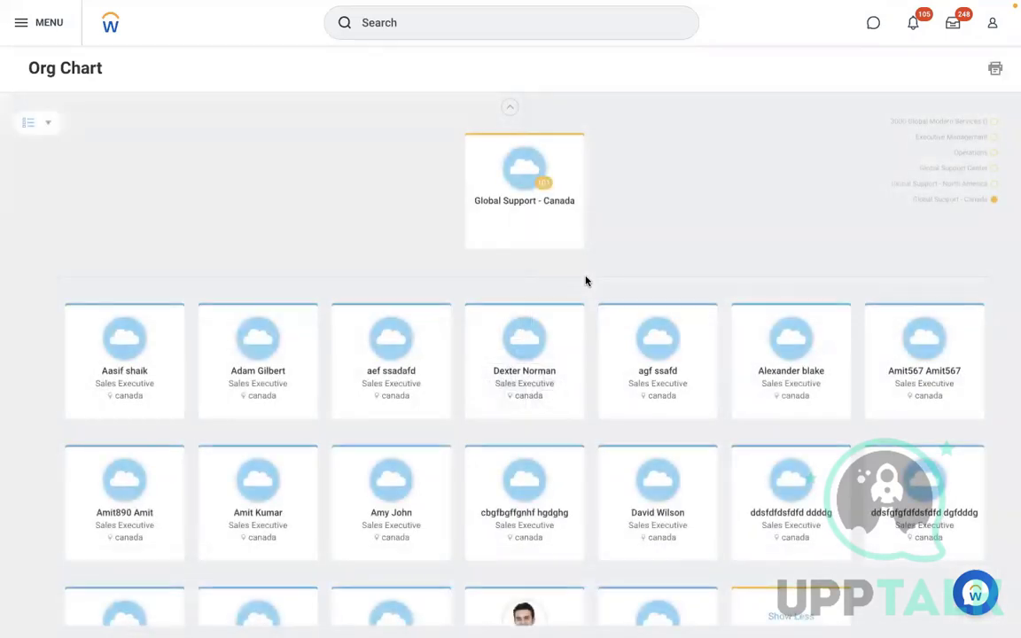
{"action": "left_click", "coordinate": [512, 109]}
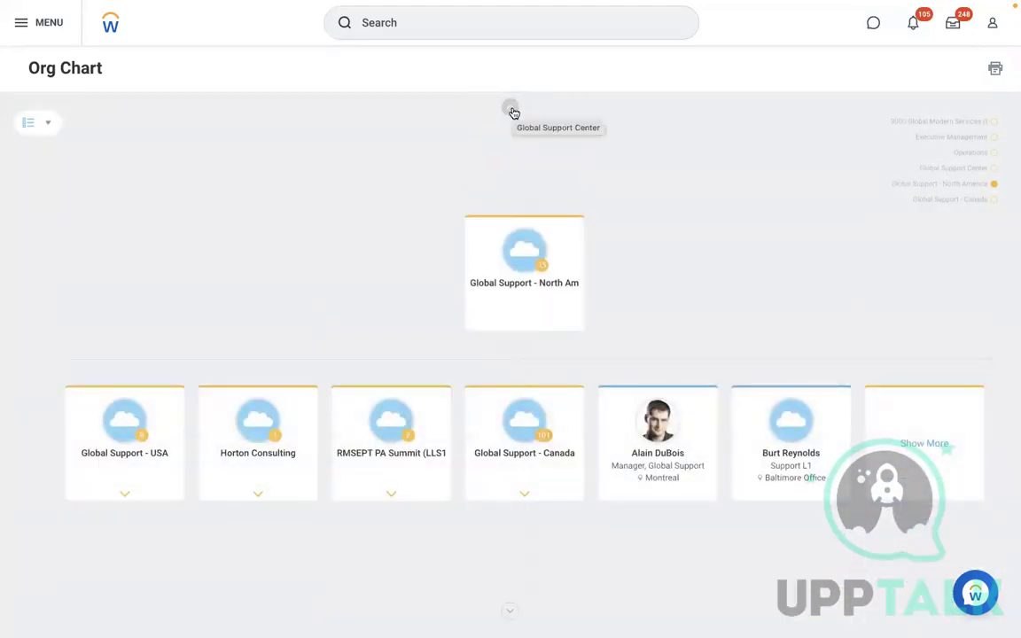
{"action": "left_click", "coordinate": [512, 110]}
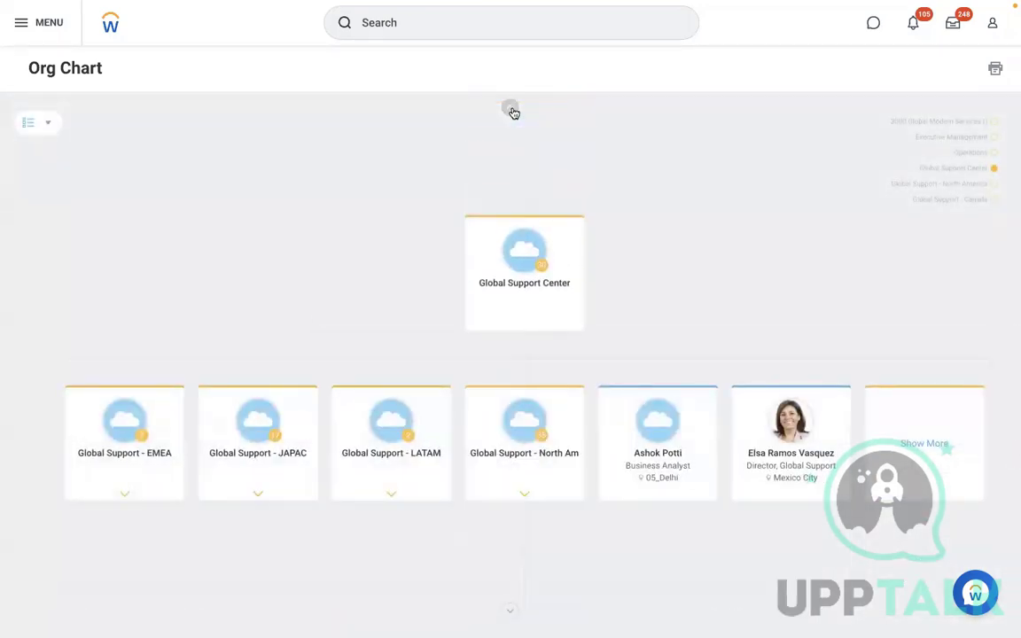
{"action": "left_click", "coordinate": [512, 110]}
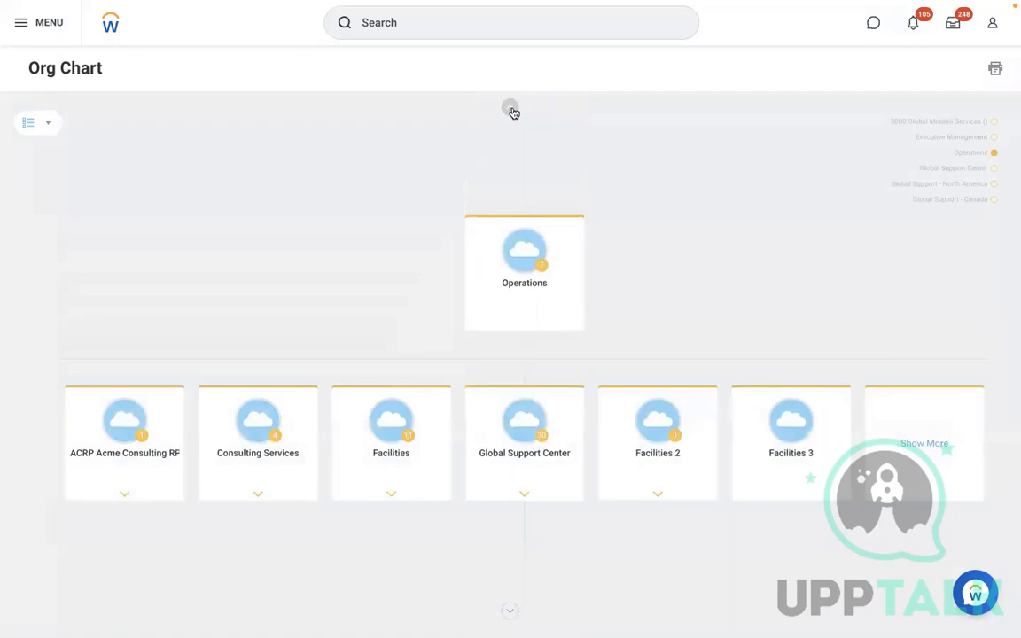
{"action": "left_click", "coordinate": [513, 109]}
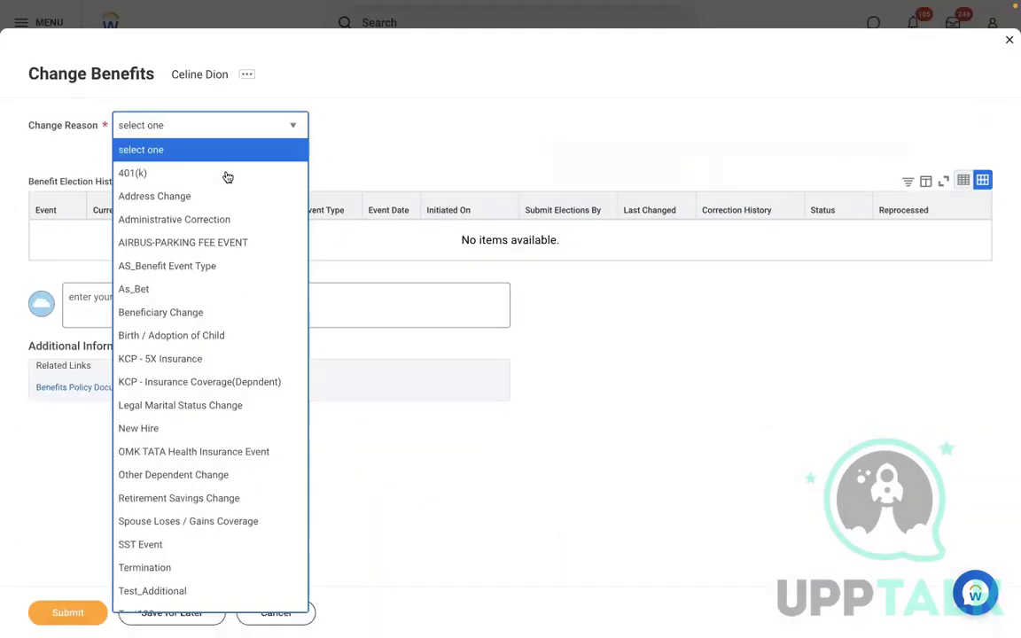
Browse the Change Reason options without selecting one, then cancel the Change Benefits task
{"action": "key", "text": "Up"}
{"action": "key", "text": "Up"}
{"action": "key", "text": "Up"}
{"action": "key", "text": "Up"}
{"action": "key", "text": "Up"}
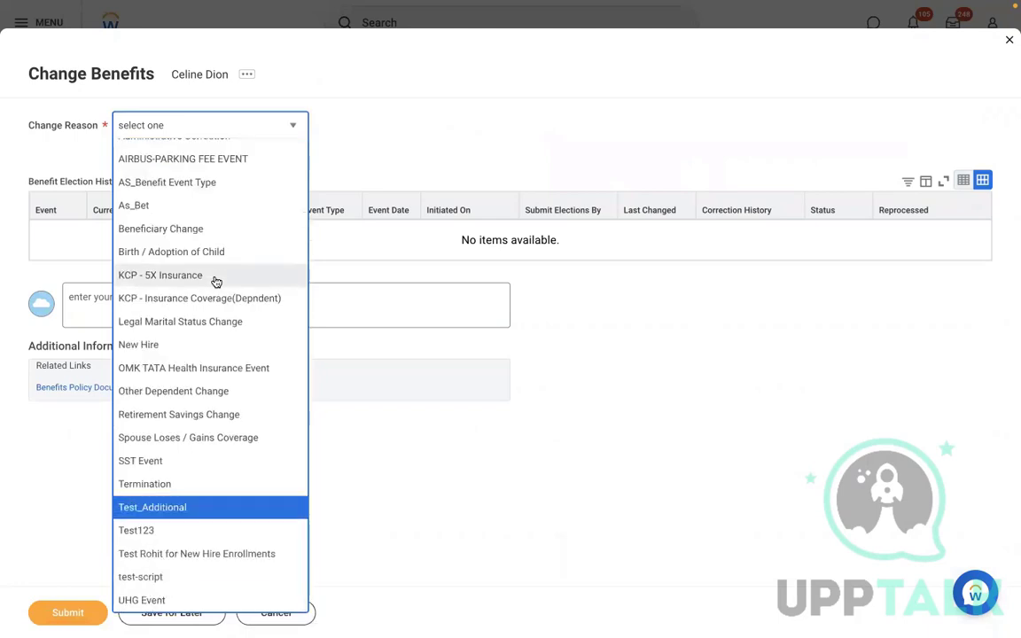
{"action": "key", "text": "Up"}
{"action": "key", "text": "Up"}
{"action": "key", "text": "Up"}
{"action": "key", "text": "Up"}
{"action": "key", "text": "Up"}
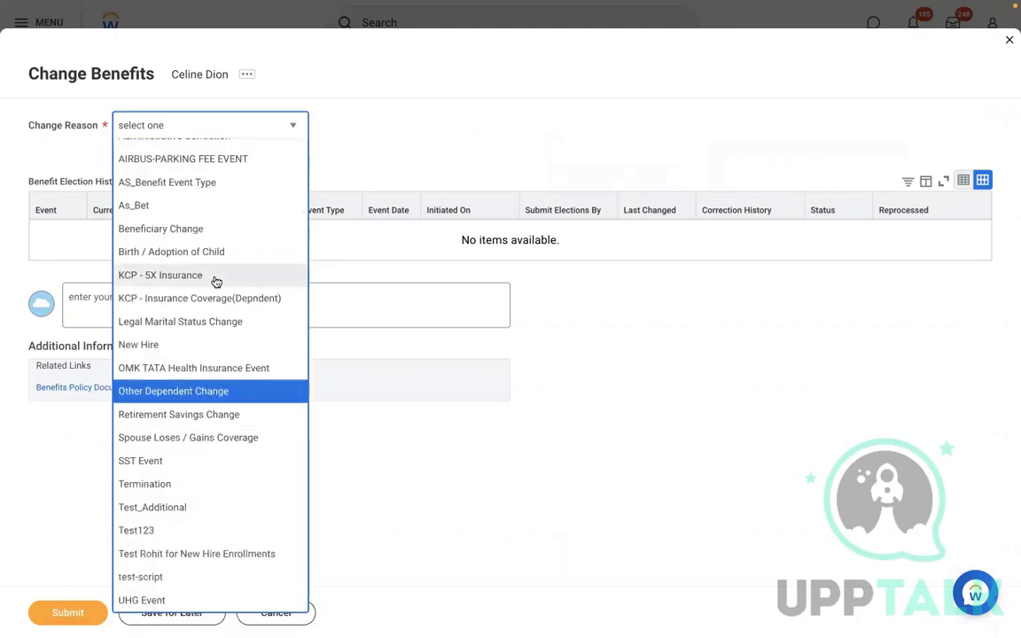
{"action": "key", "text": "Up"}
{"action": "key", "text": "Up"}
{"action": "key", "text": "Up"}
{"action": "key", "text": "Up"}
{"action": "key", "text": "Up"}
{"action": "key", "text": "Up"}
{"action": "key", "text": "Up"}
{"action": "key", "text": "Up"}
{"action": "key", "text": "Up"}
{"action": "key", "text": "Up"}
{"action": "key", "text": "Up"}
{"action": "key", "text": "Up"}
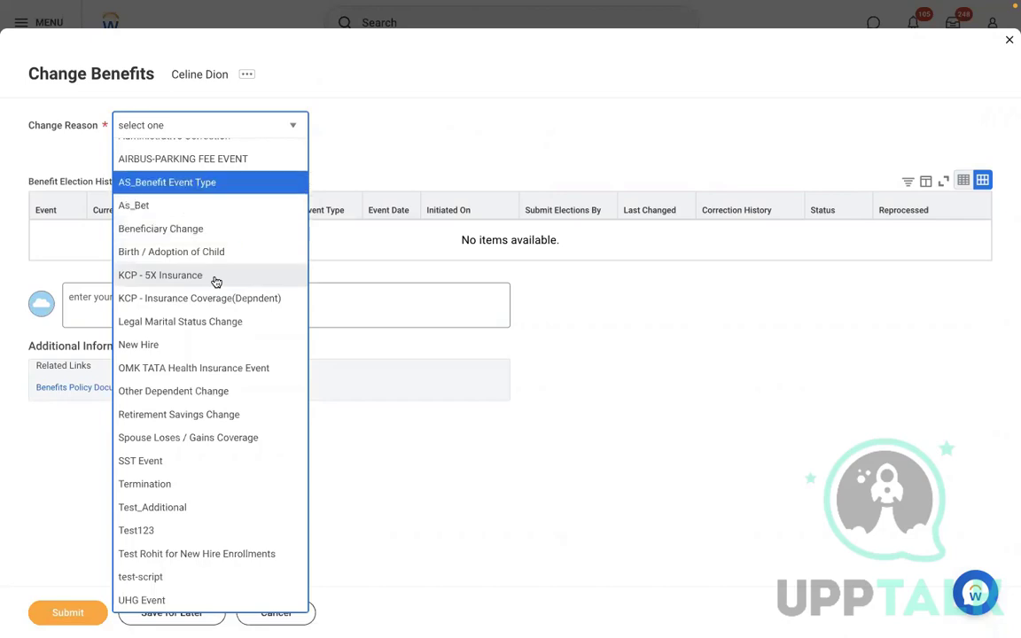
{"action": "key", "text": "Up"}
{"action": "key", "text": "Up"}
{"action": "key", "text": "Up"}
{"action": "key", "text": "Up"}
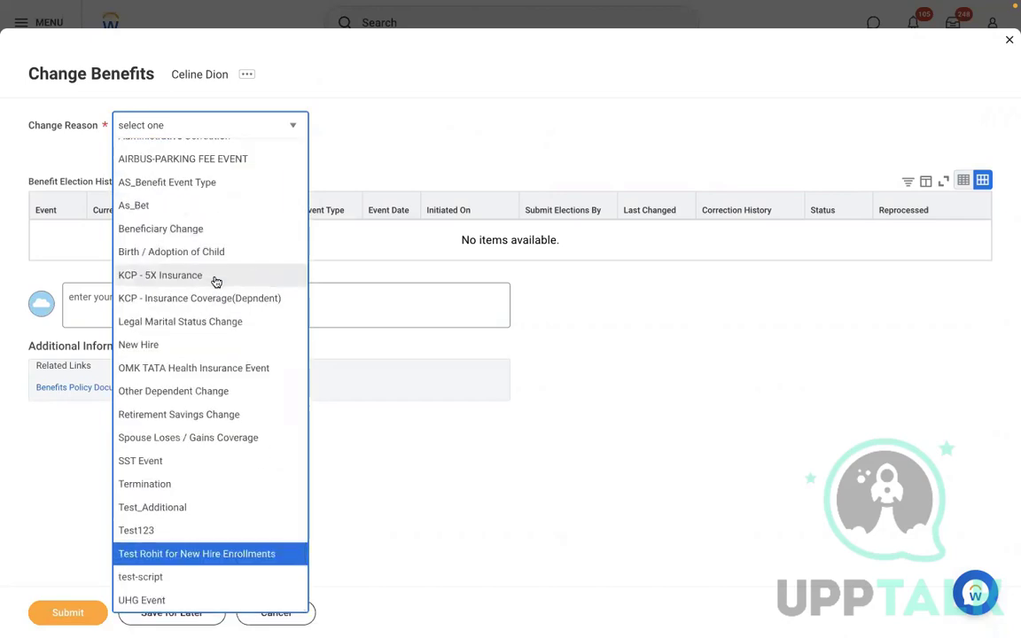
{"action": "left_click", "coordinate": [626, 356]}
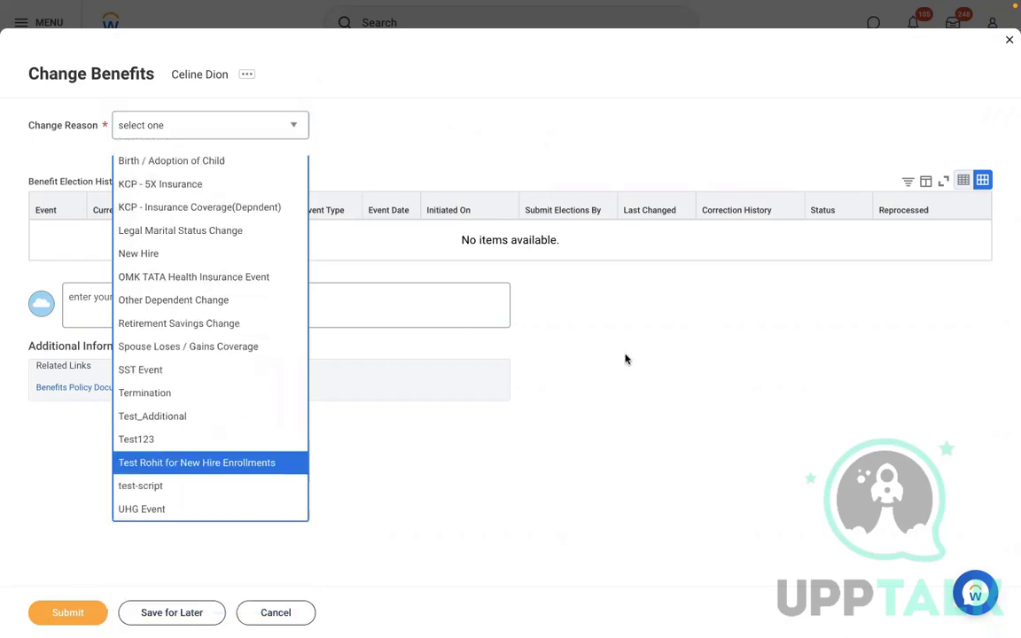
{"action": "left_click", "coordinate": [291, 611]}
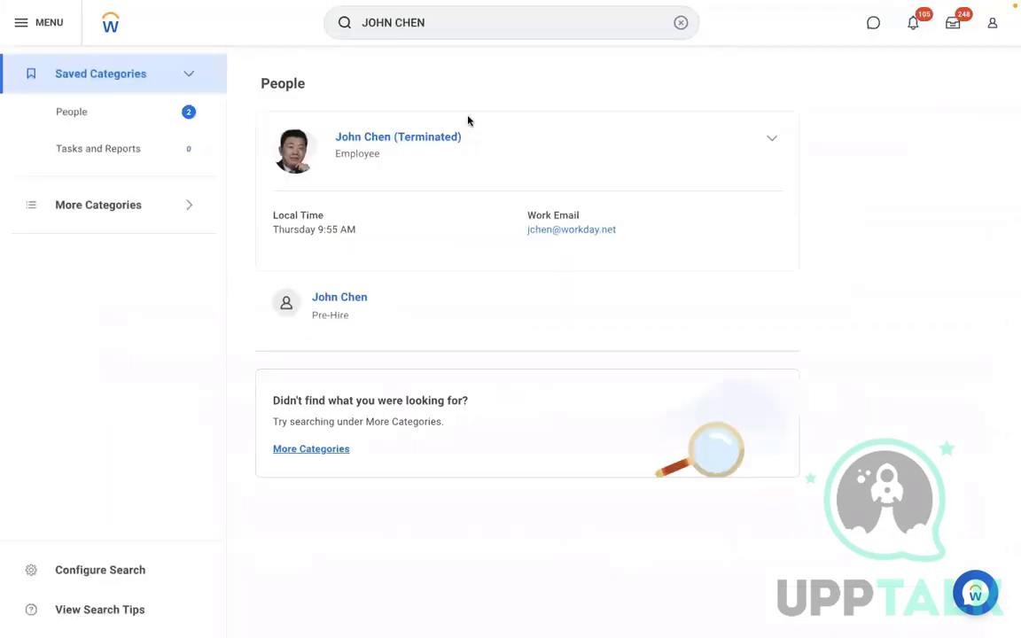
{"action": "left_click", "coordinate": [355, 139]}
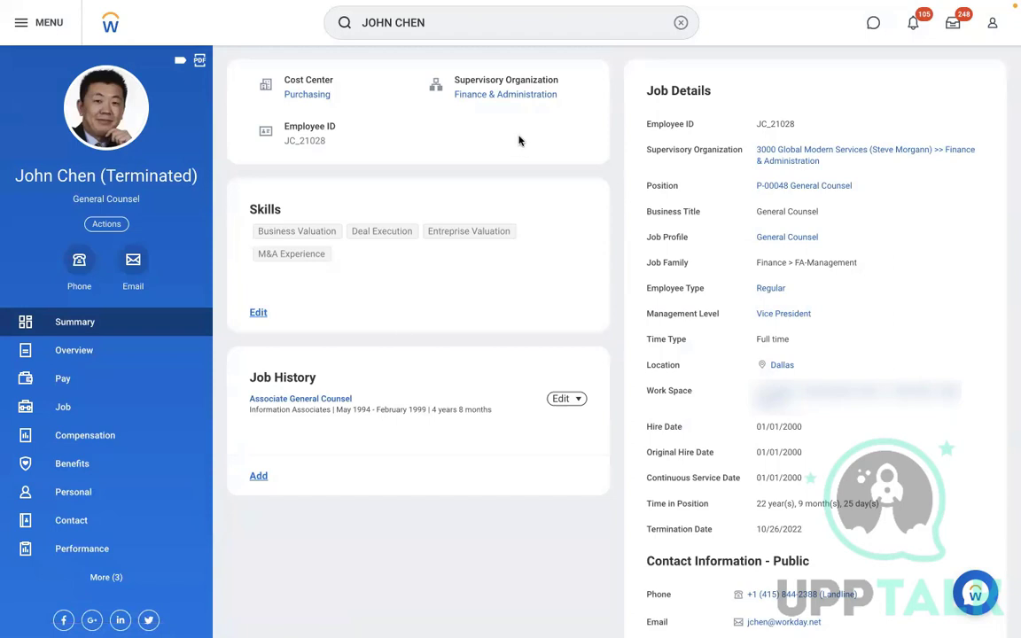
{"action": "left_click", "coordinate": [470, 94]}
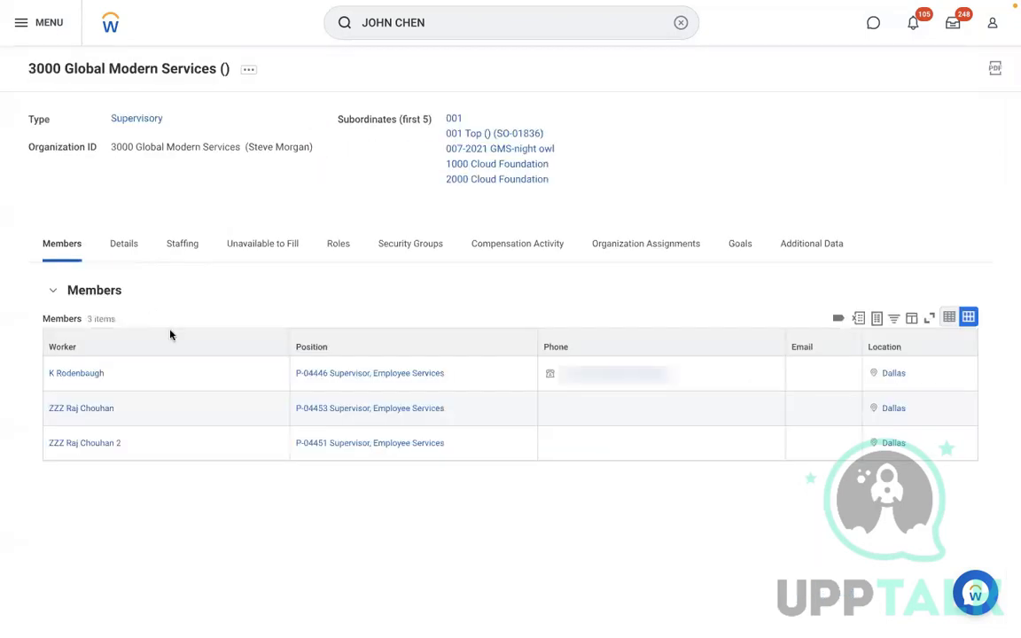